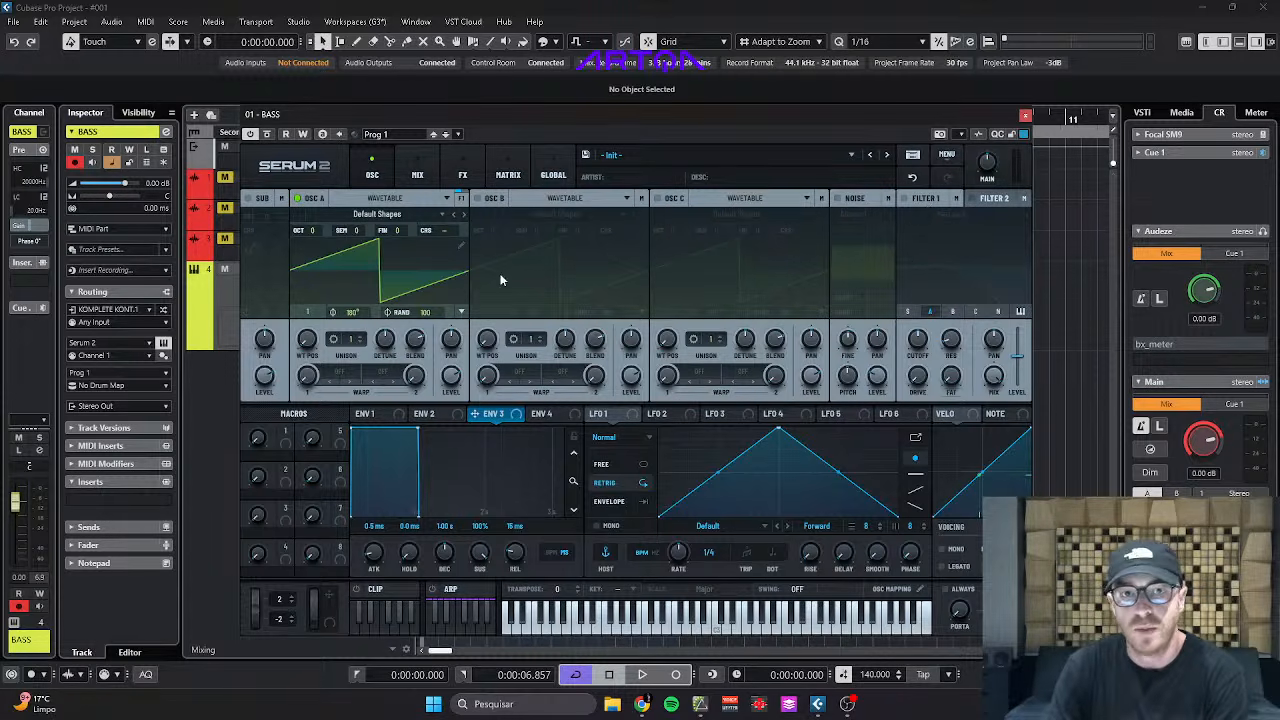
# Adjust oscillator A's filter balance, and enable oscillator B with its output routed to Filter.
pyautogui.click(459, 198)
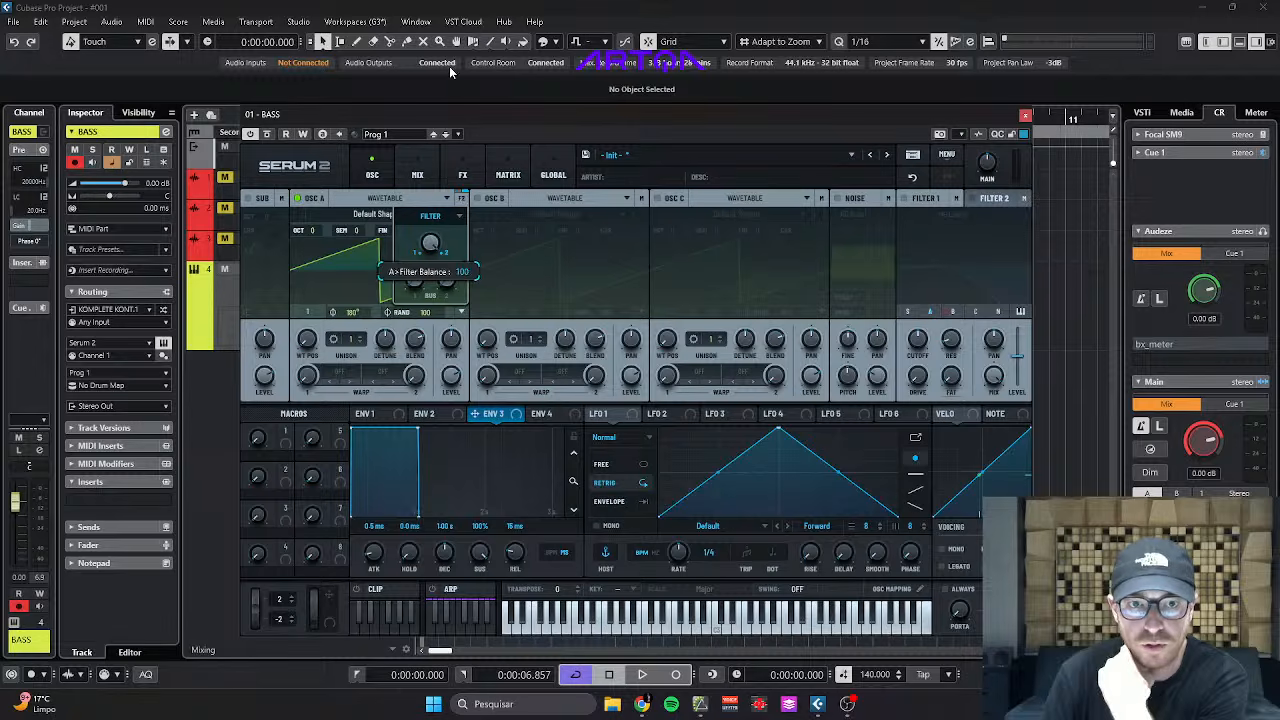
pyautogui.scroll(-5, 445, 262)
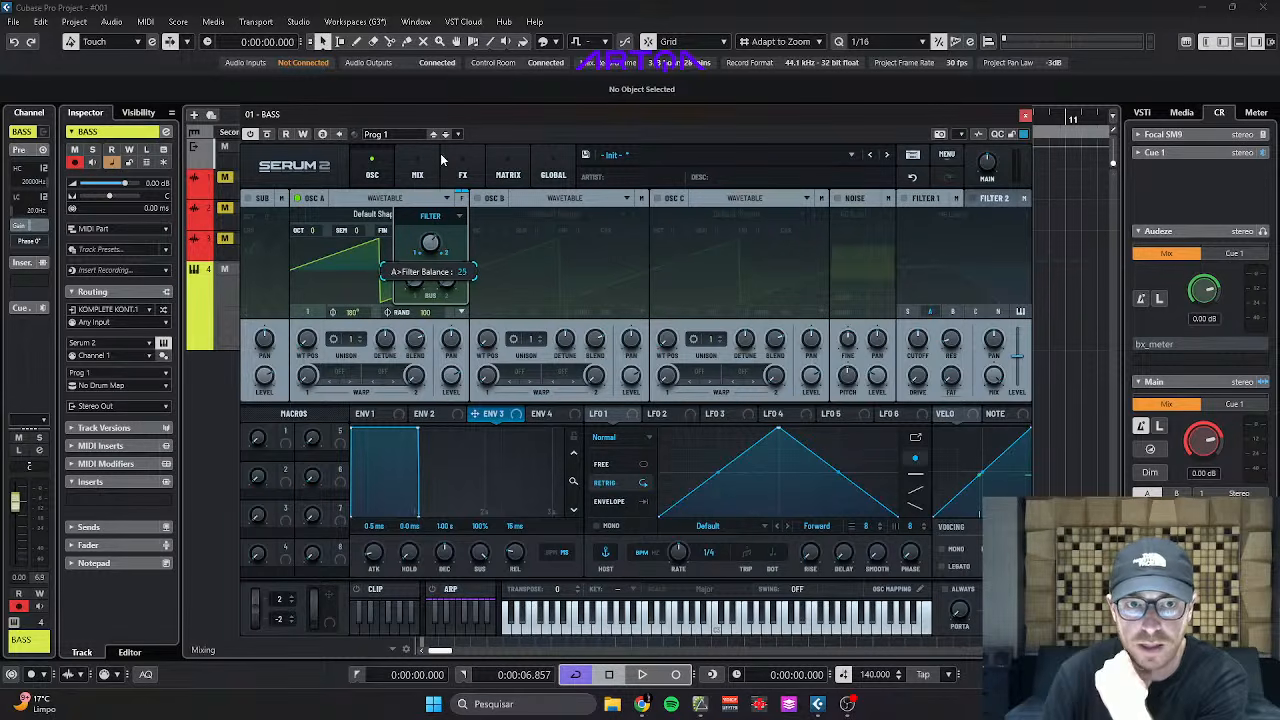
pyautogui.click(565, 198)
pyautogui.click(560, 215)
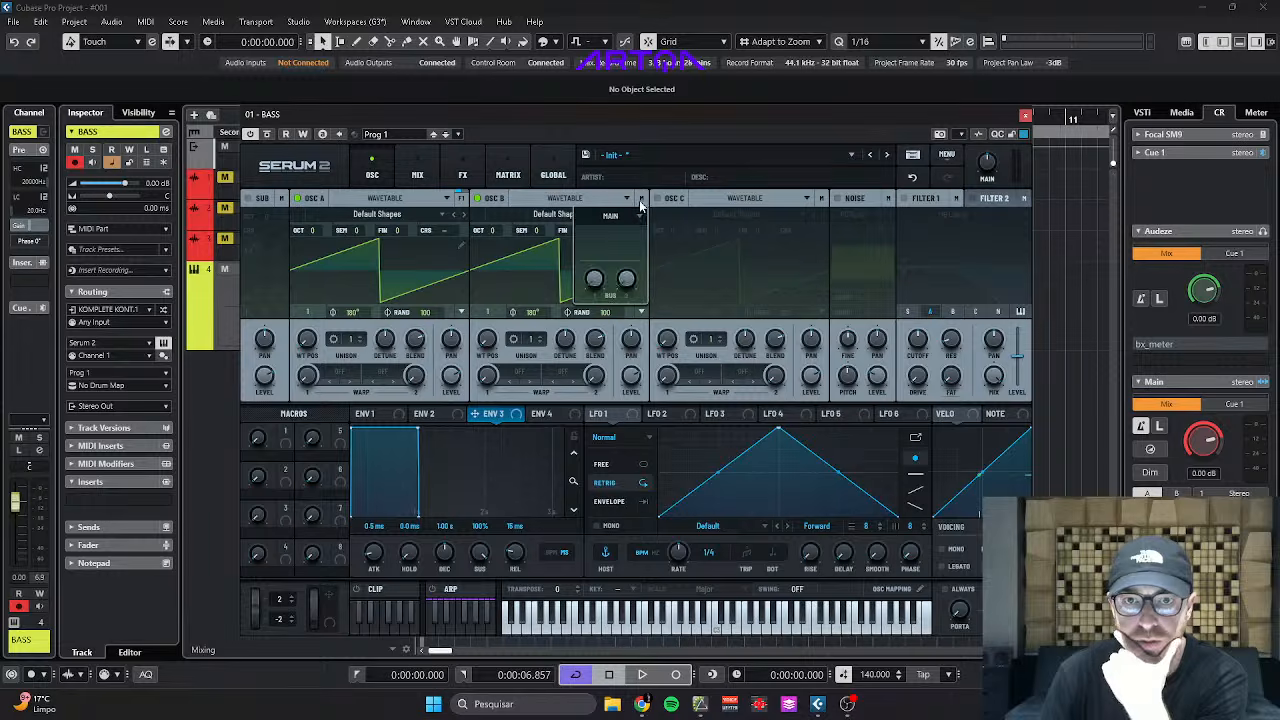
pyautogui.click(626, 220)
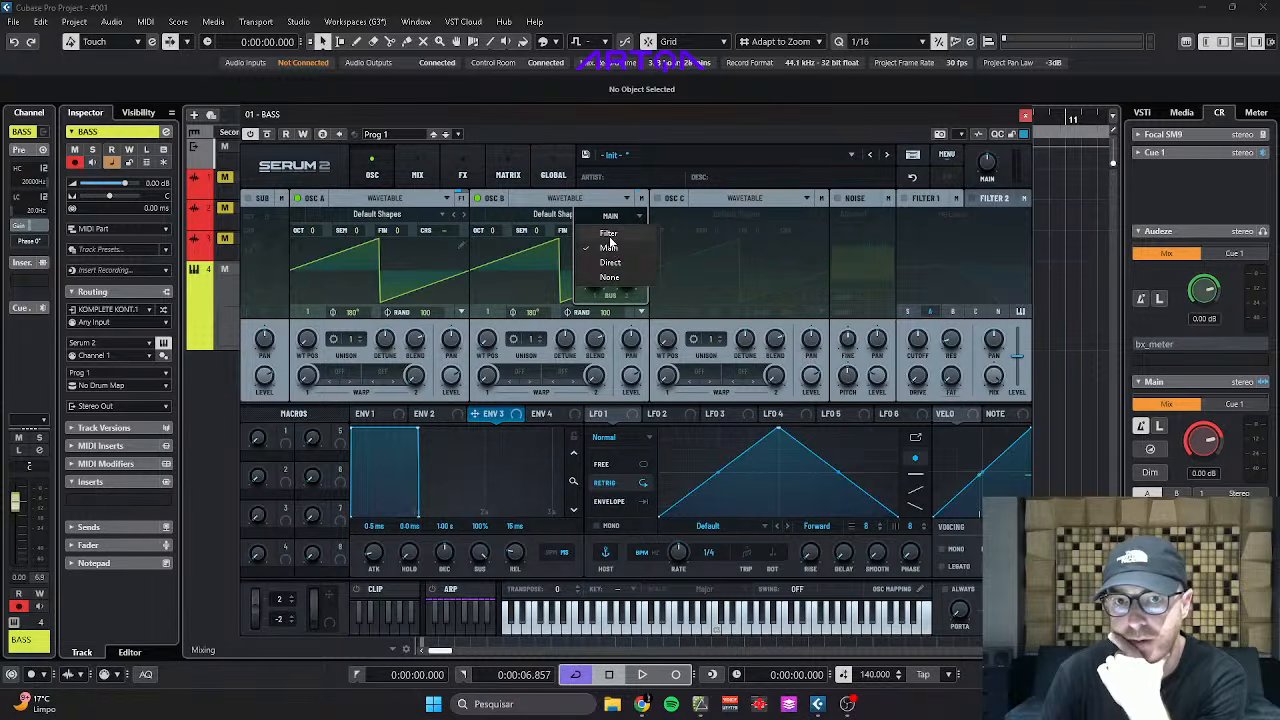
pyautogui.click(609, 234)
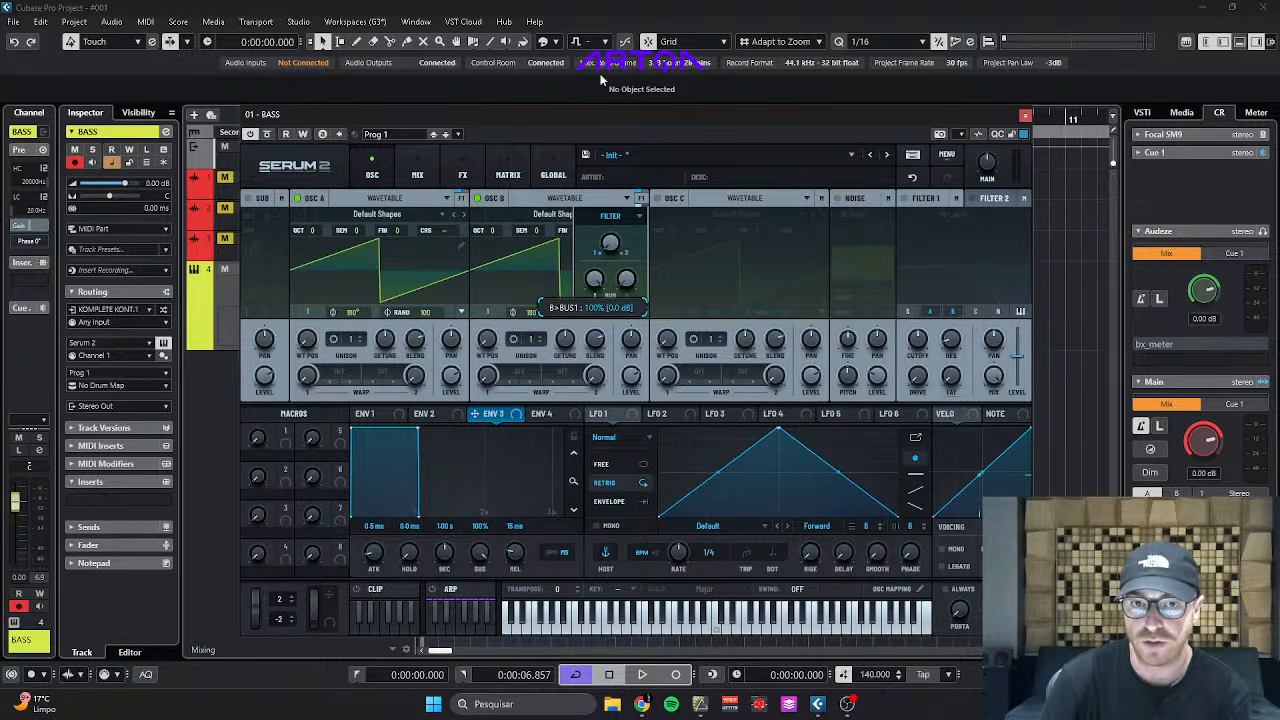
# Examine the Bus 1 effects rack and how oscillators A and B are routed in the synth's mixer.
pyautogui.click(463, 177)
pyautogui.click(328, 199)
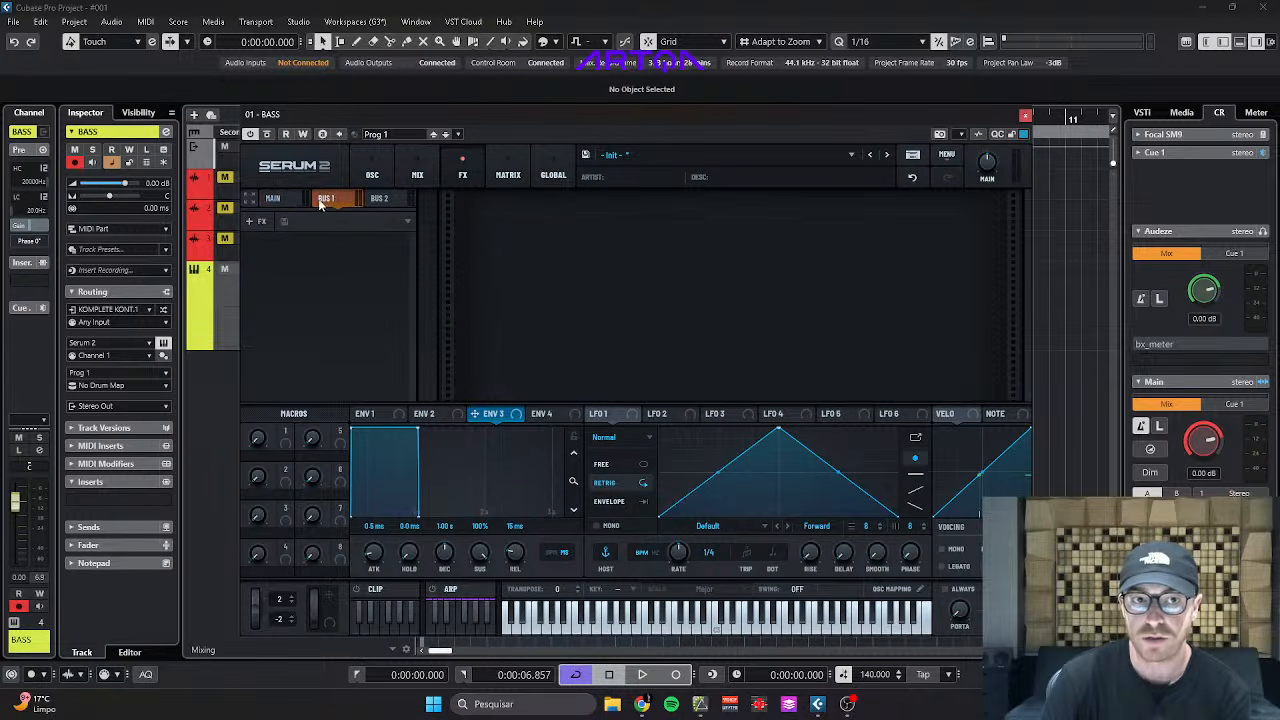
pyautogui.click(372, 175)
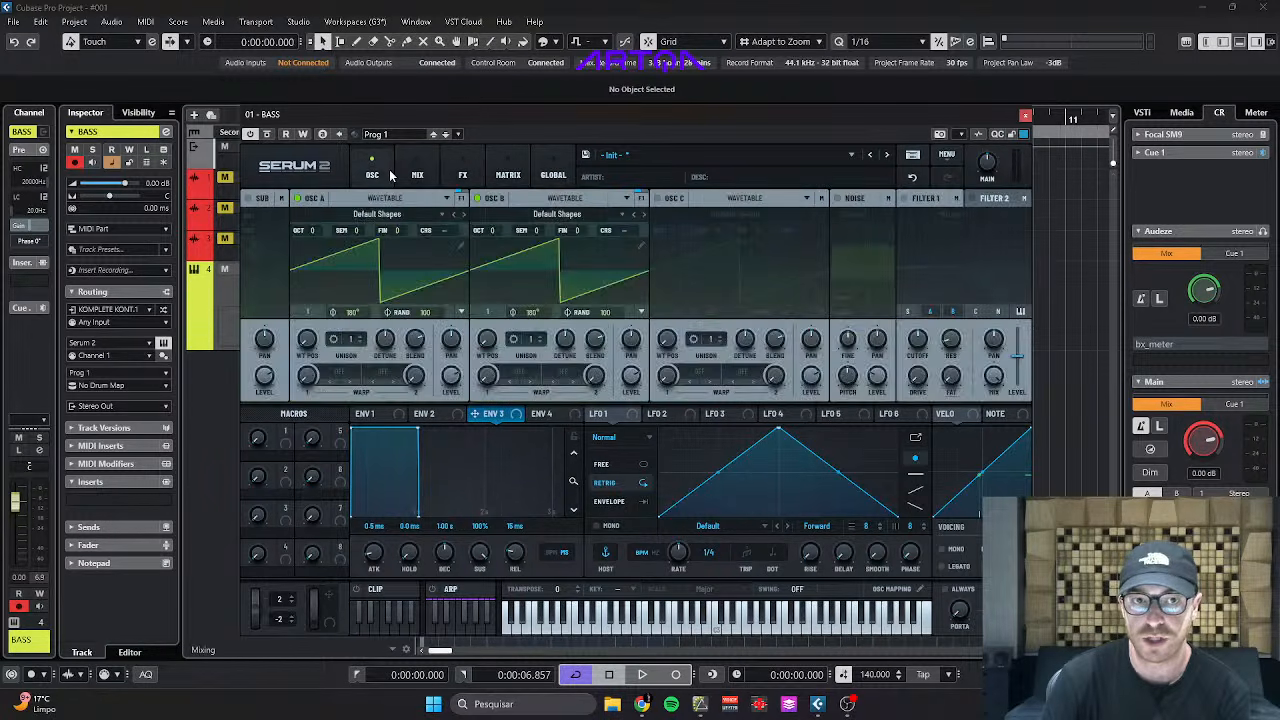
pyautogui.click(463, 175)
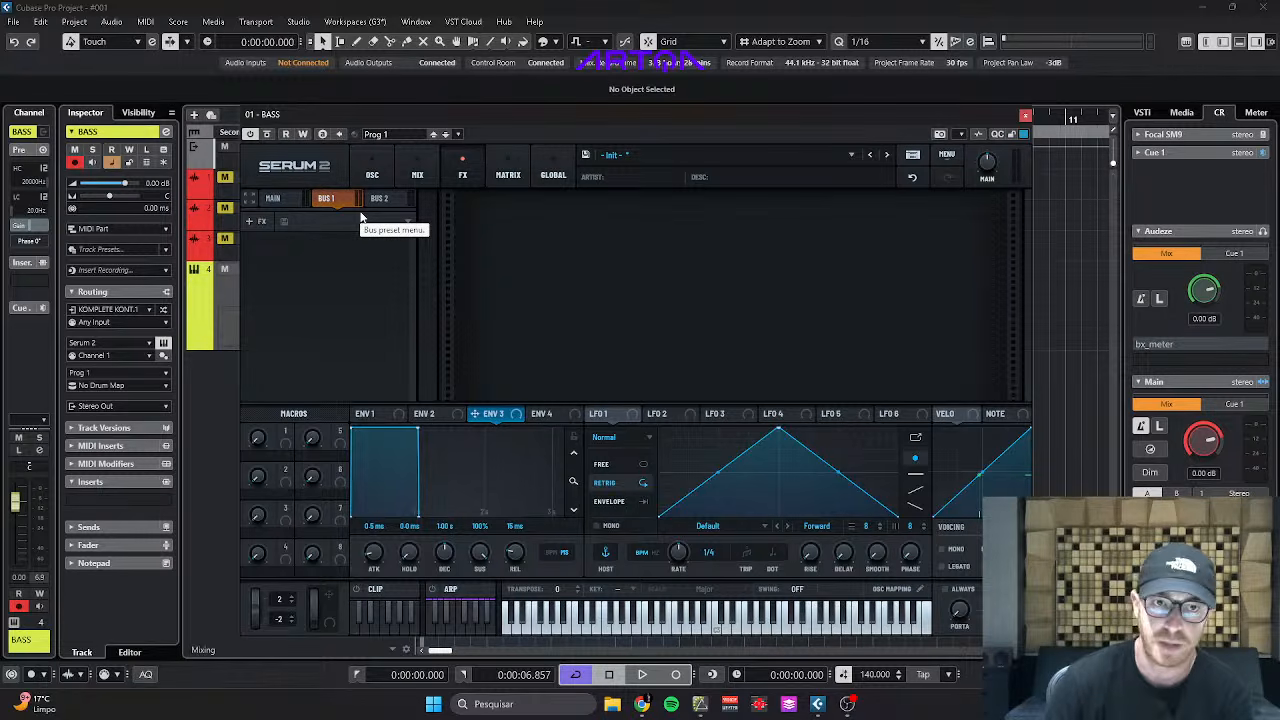
pyautogui.click(412, 174)
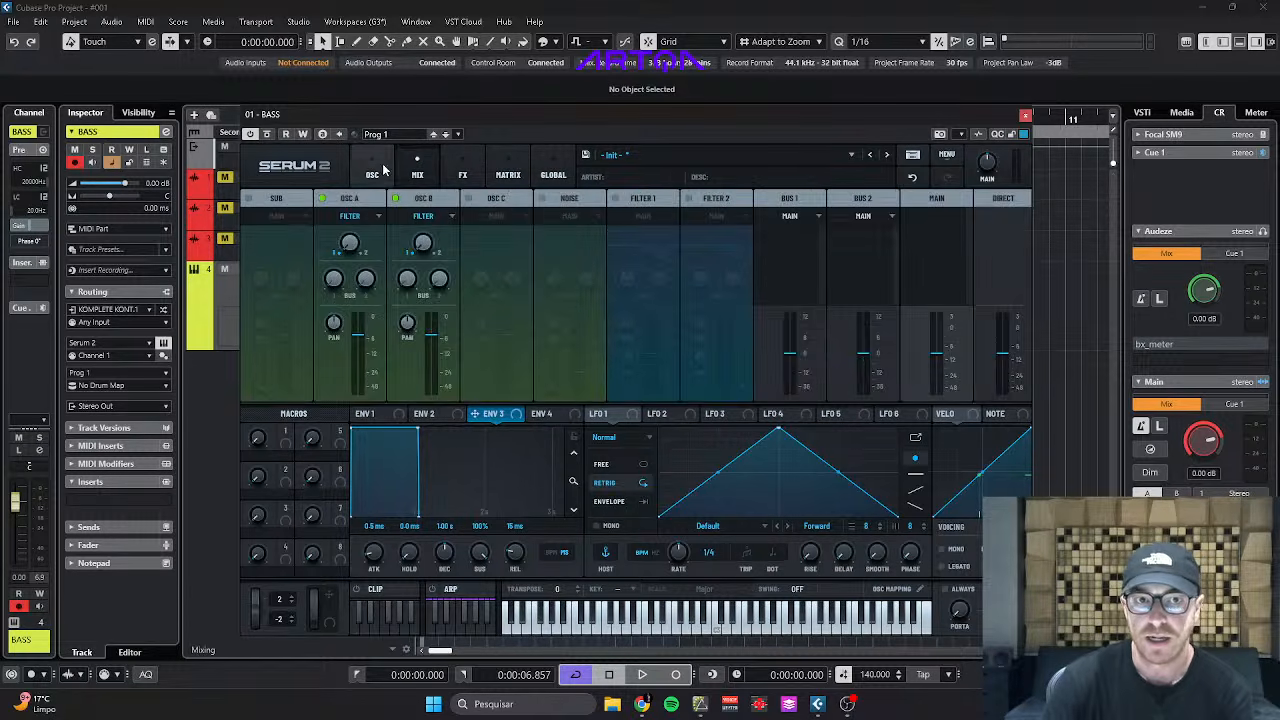
pyautogui.click(372, 174)
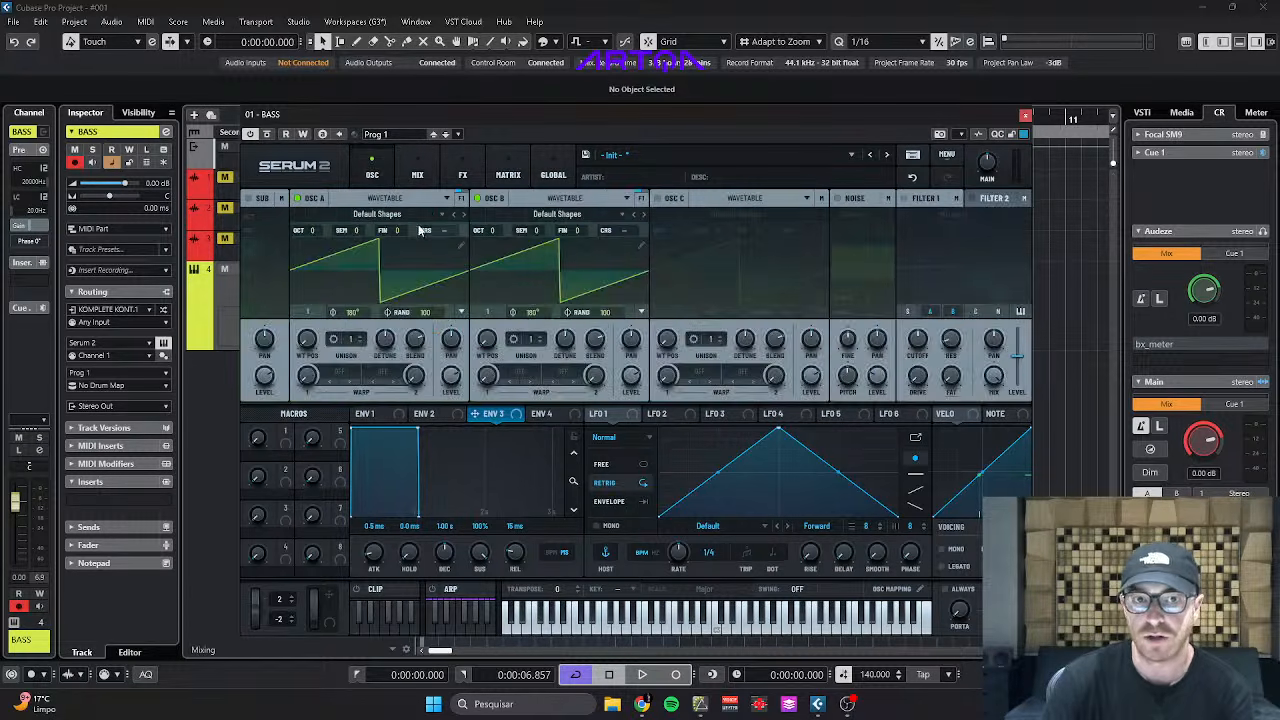
pyautogui.click(417, 174)
pyautogui.click(462, 174)
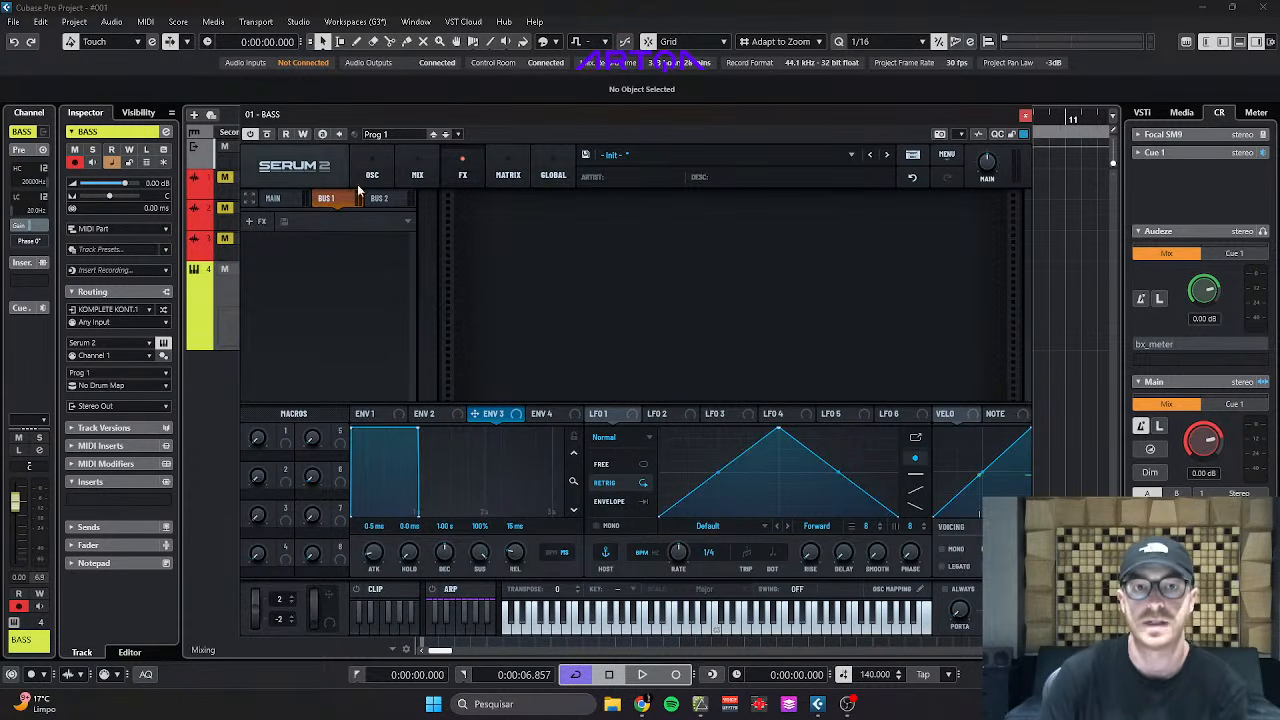
pyautogui.click(420, 176)
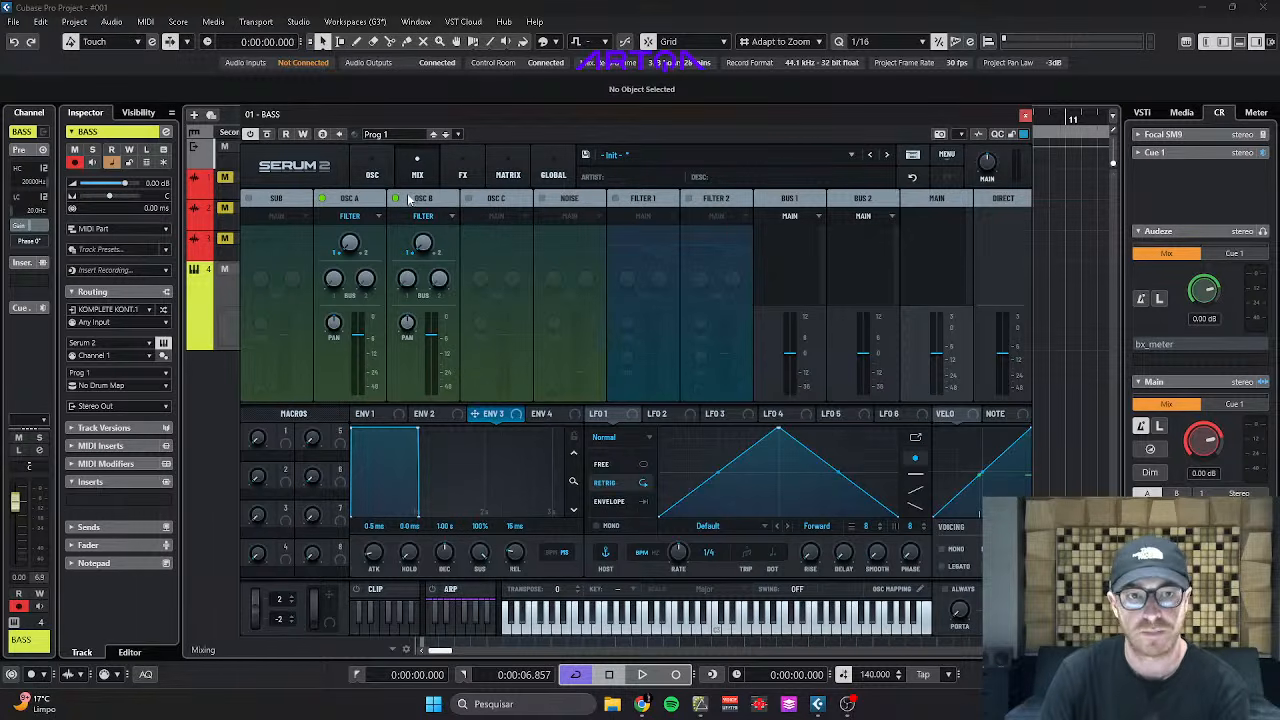
pyautogui.click(389, 177)
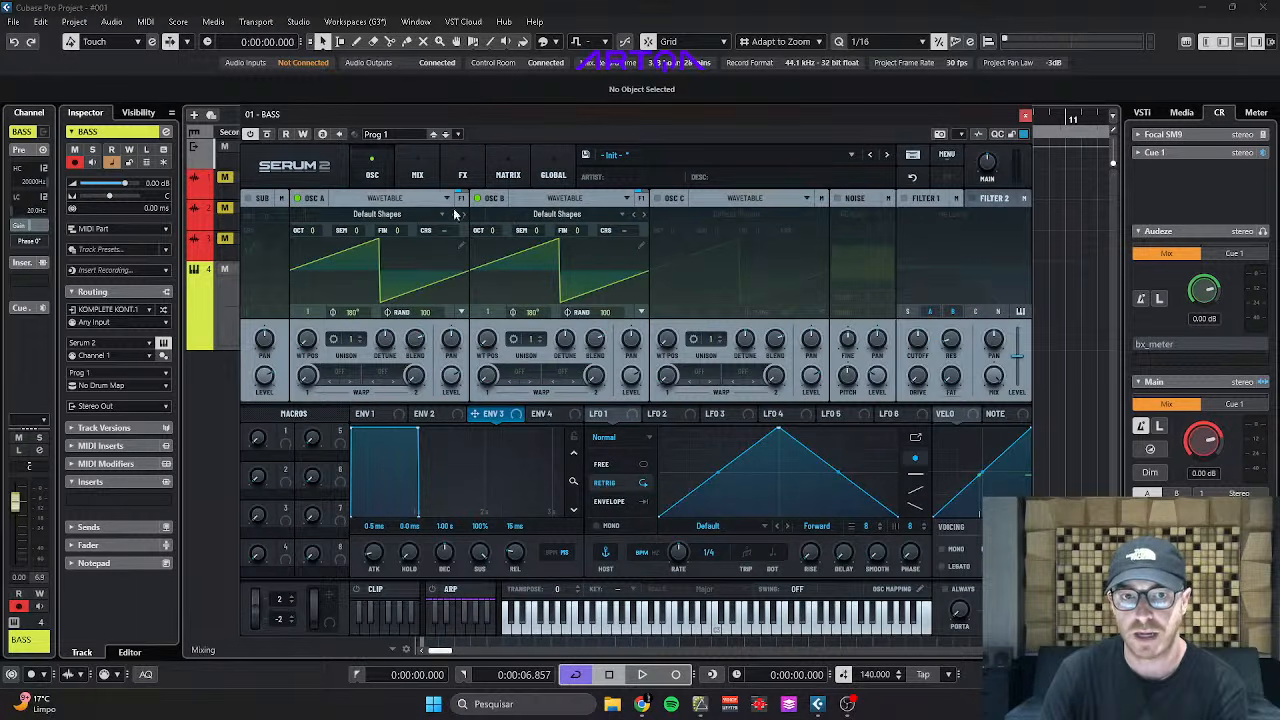
# Turn off oscillator B and enable Filter 1 in the synth.
pyautogui.click(487, 200)
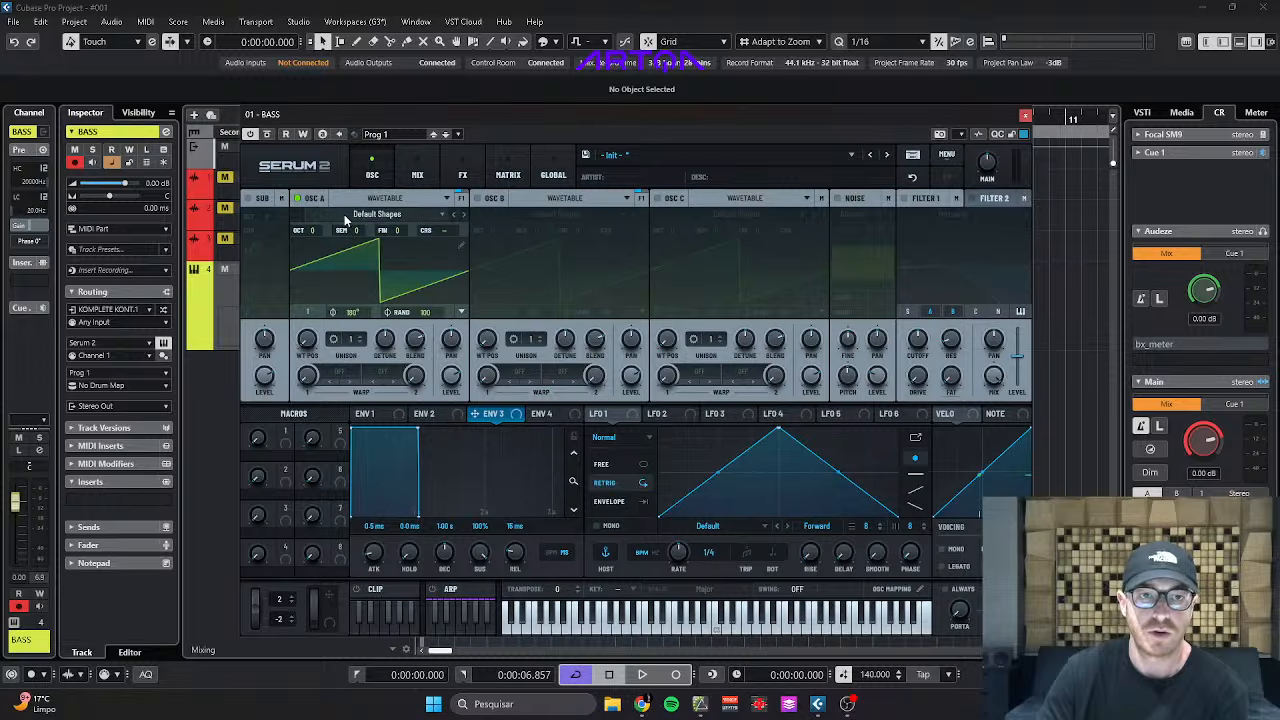
pyautogui.click(905, 198)
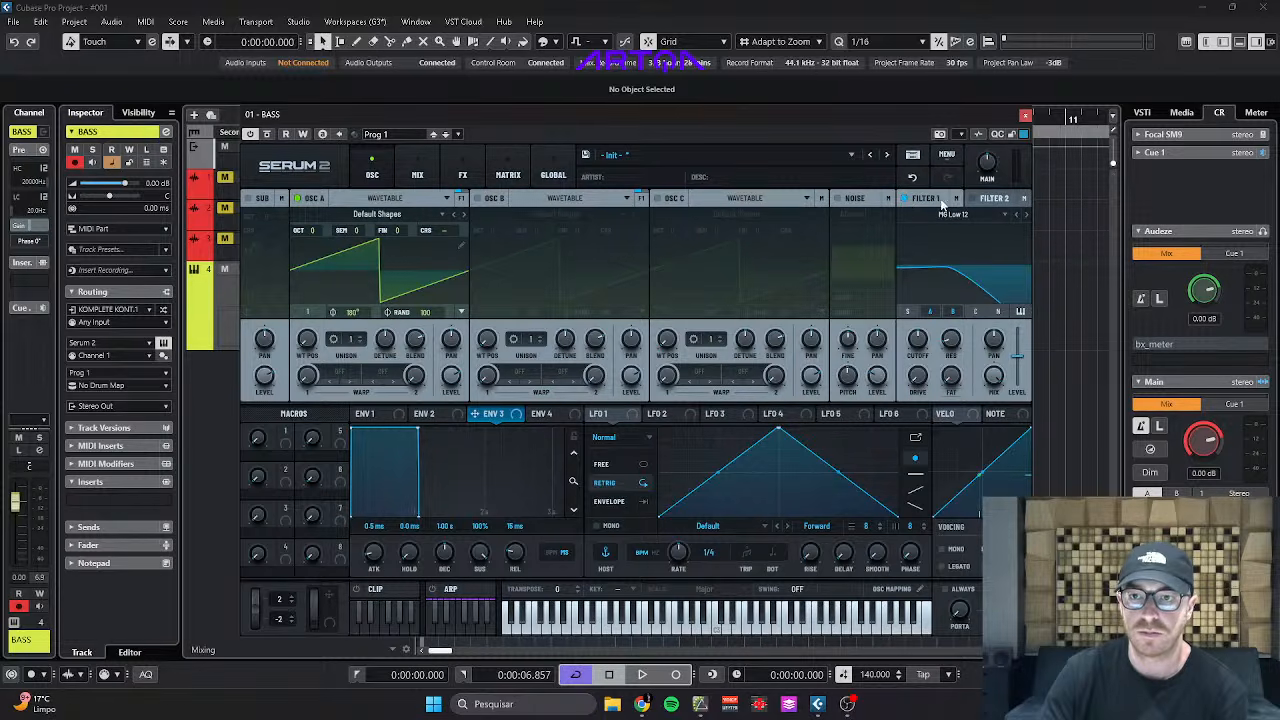
pyautogui.click(1025, 115)
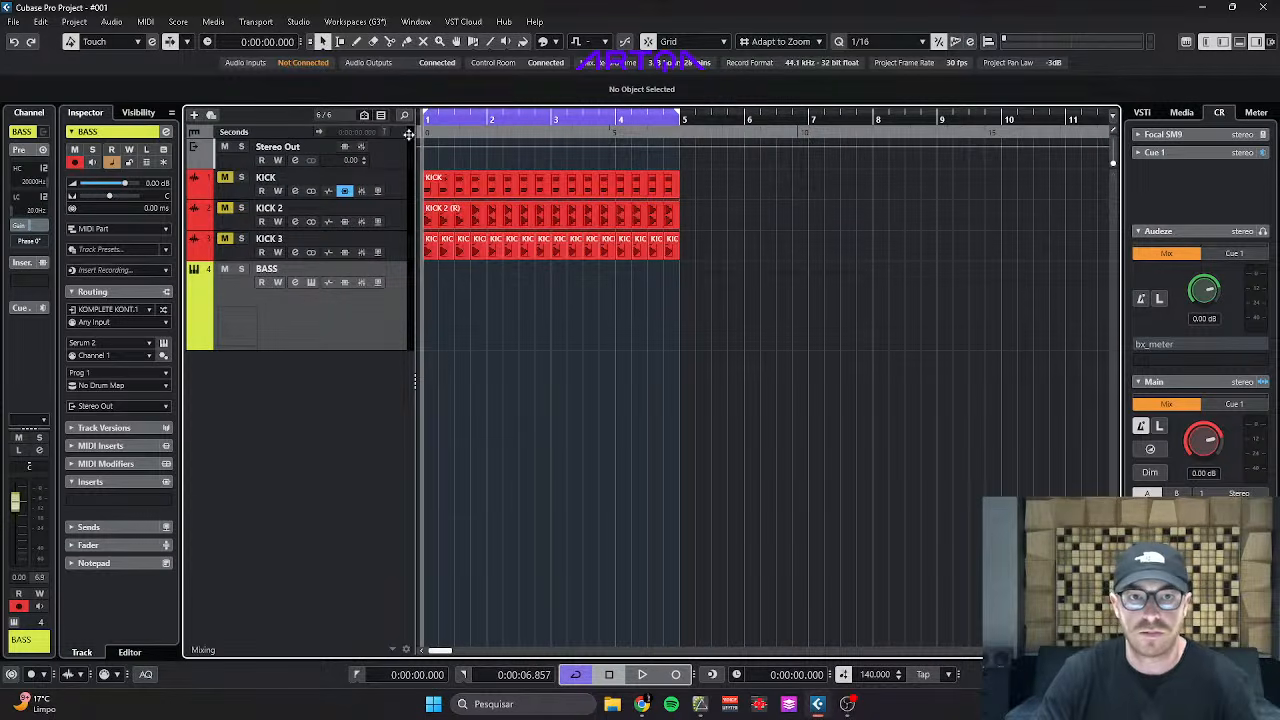
# Shorten the loop range to the first beat, from 1 to 1.2, and create a MIDI part there on the BASS track.
pyautogui.moveTo(409, 134); pyautogui.dragTo(390, 187)
pyautogui.keyDown('alt'); pyautogui.click(611, 113); pyautogui.keyUp('alt')
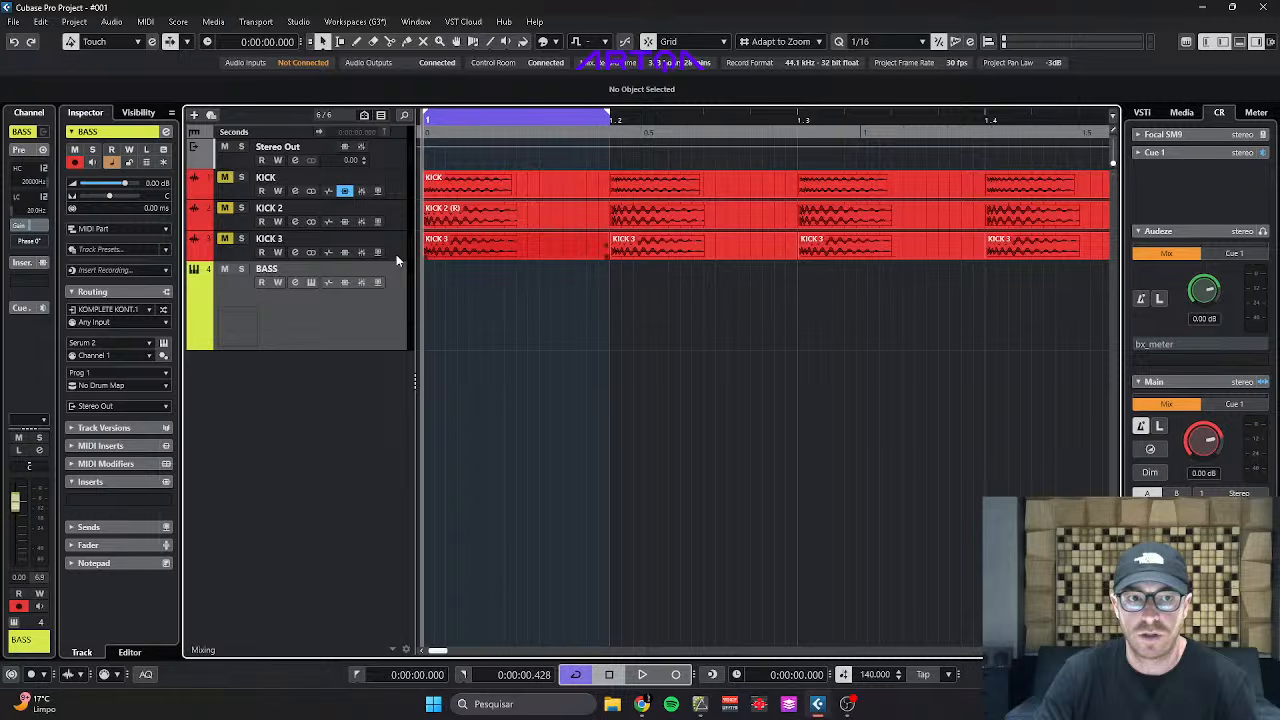
pyautogui.doubleClick(508, 337)
# Add a D1 note of length 0.0.2.0 starting at 1.1.3 in the BASS part.
pyautogui.doubleClick(500, 340)
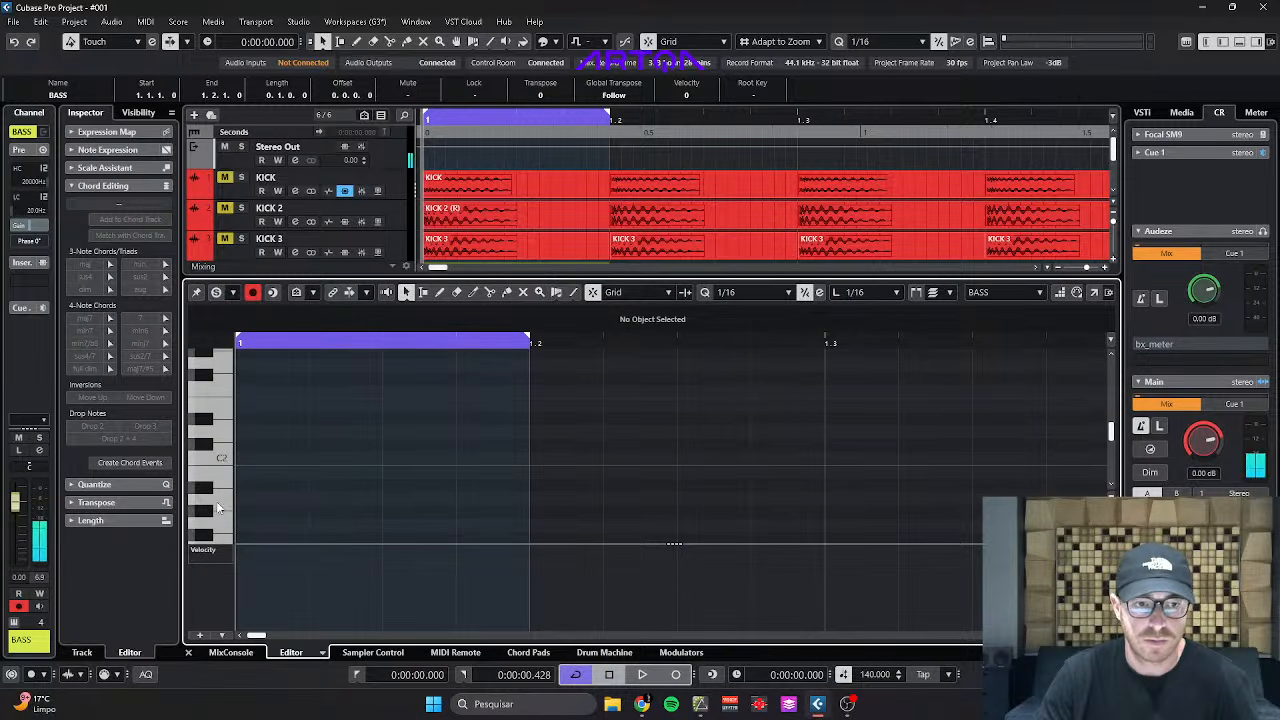
pyautogui.scroll(-3, 219, 508)
pyautogui.moveTo(384, 437); pyautogui.dragTo(517, 437)
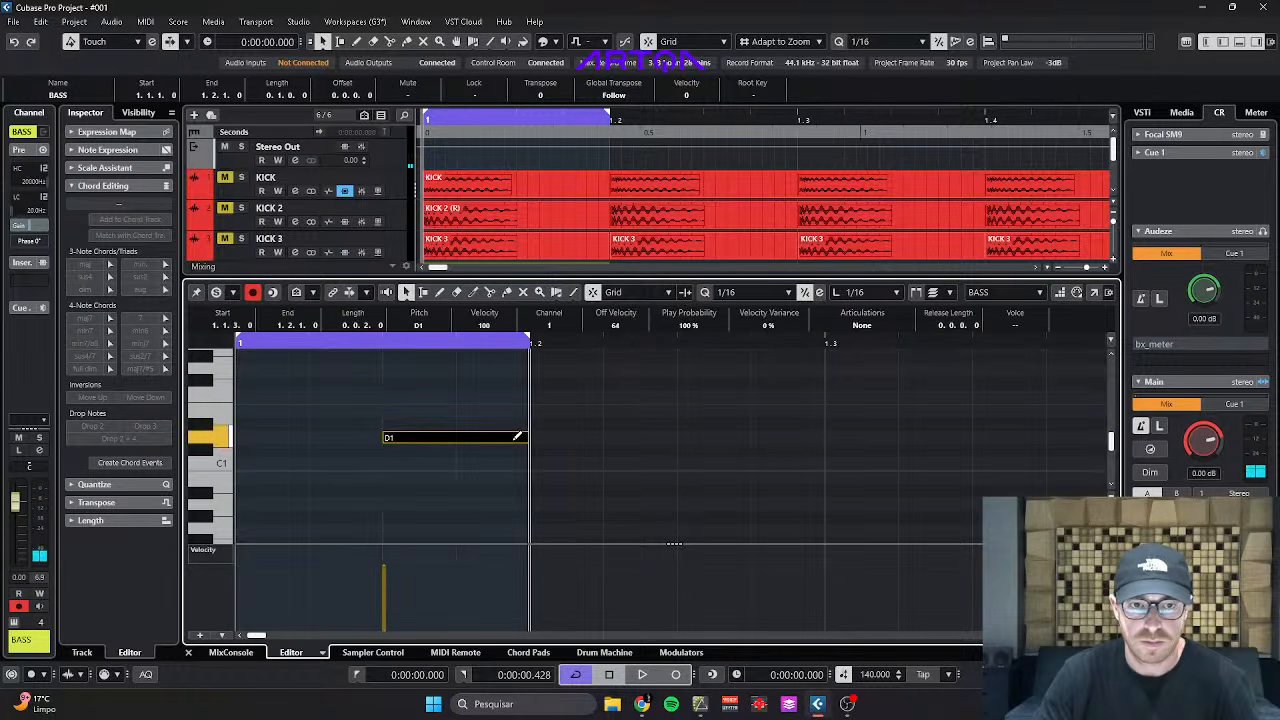
pyautogui.hotkey('ctrl', 'e')
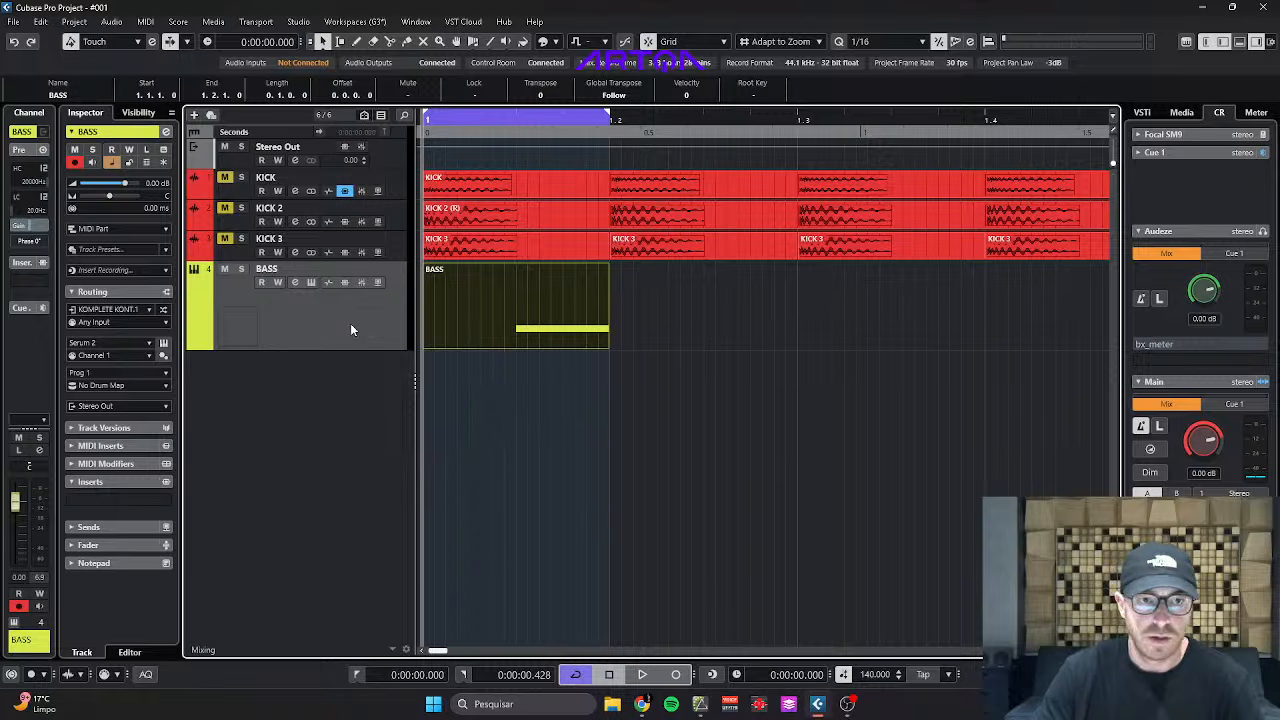
# Shape envelope 1 with a 1.0 ms attack, a decay of about 530 ms and minimum sustain while the bass loop plays.
pyautogui.press('space')
pyautogui.click(311, 282)
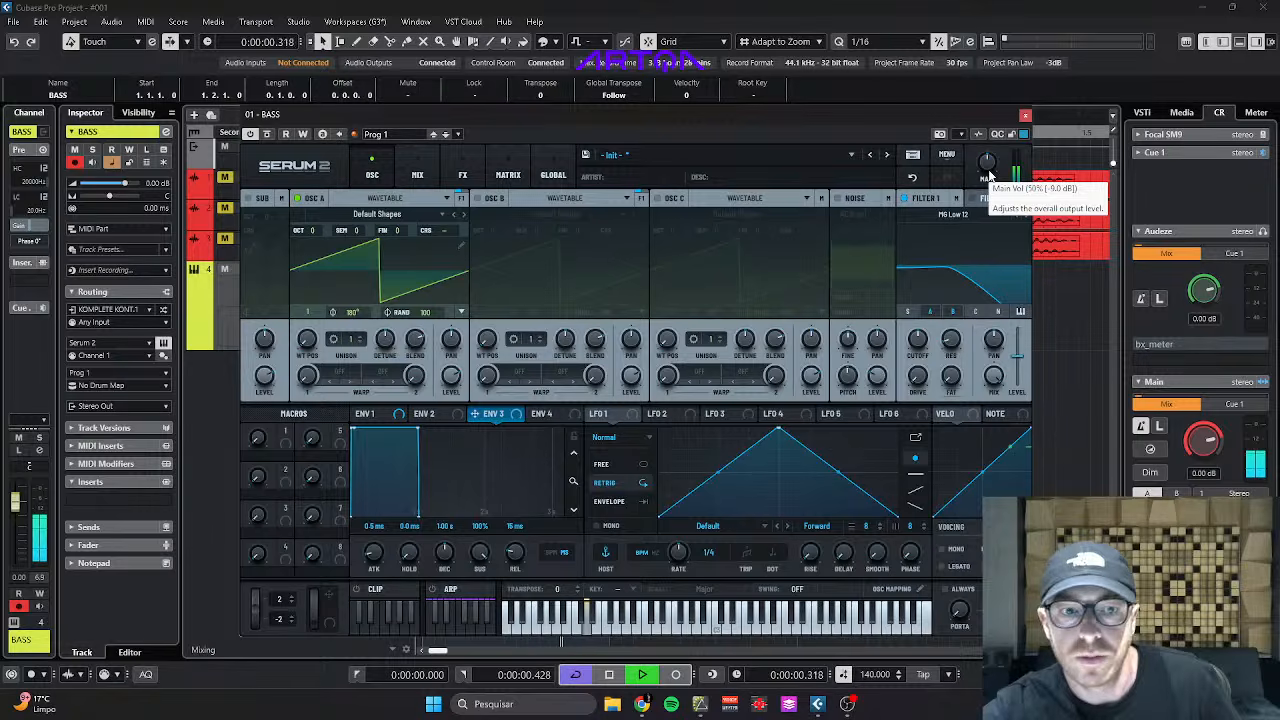
pyautogui.click(373, 414)
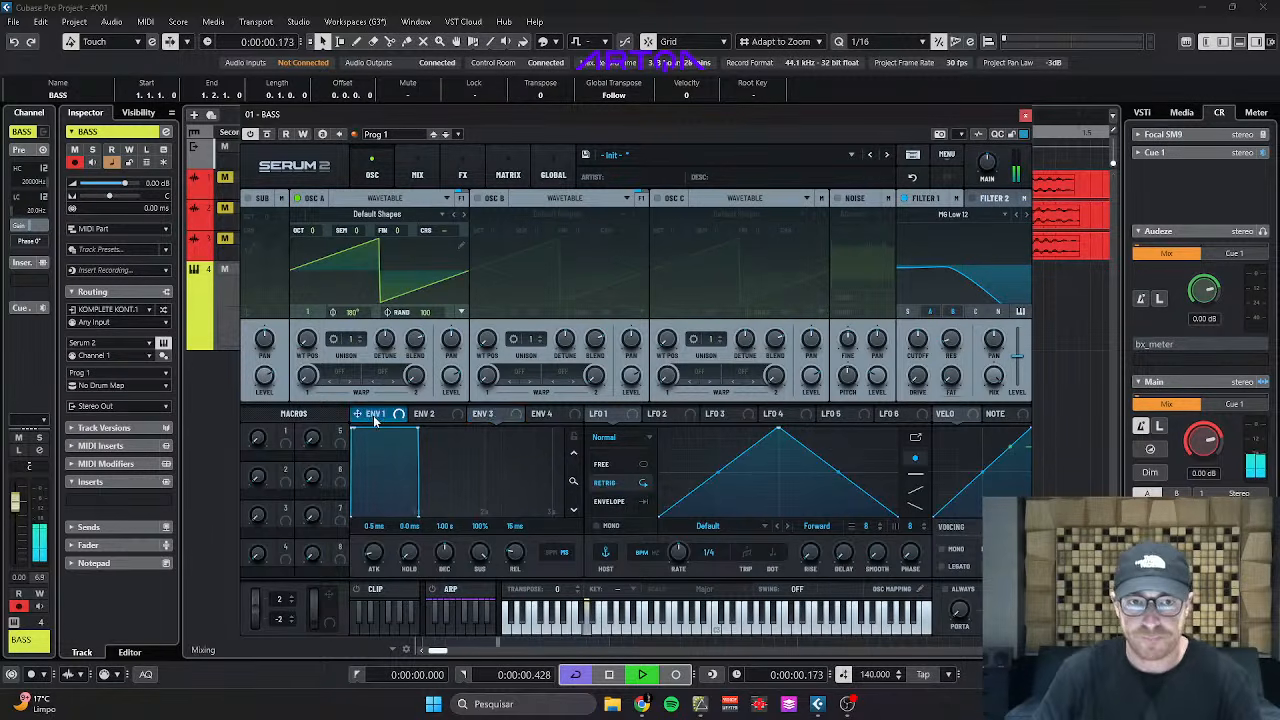
pyautogui.moveTo(408, 433); pyautogui.dragTo(386, 543)
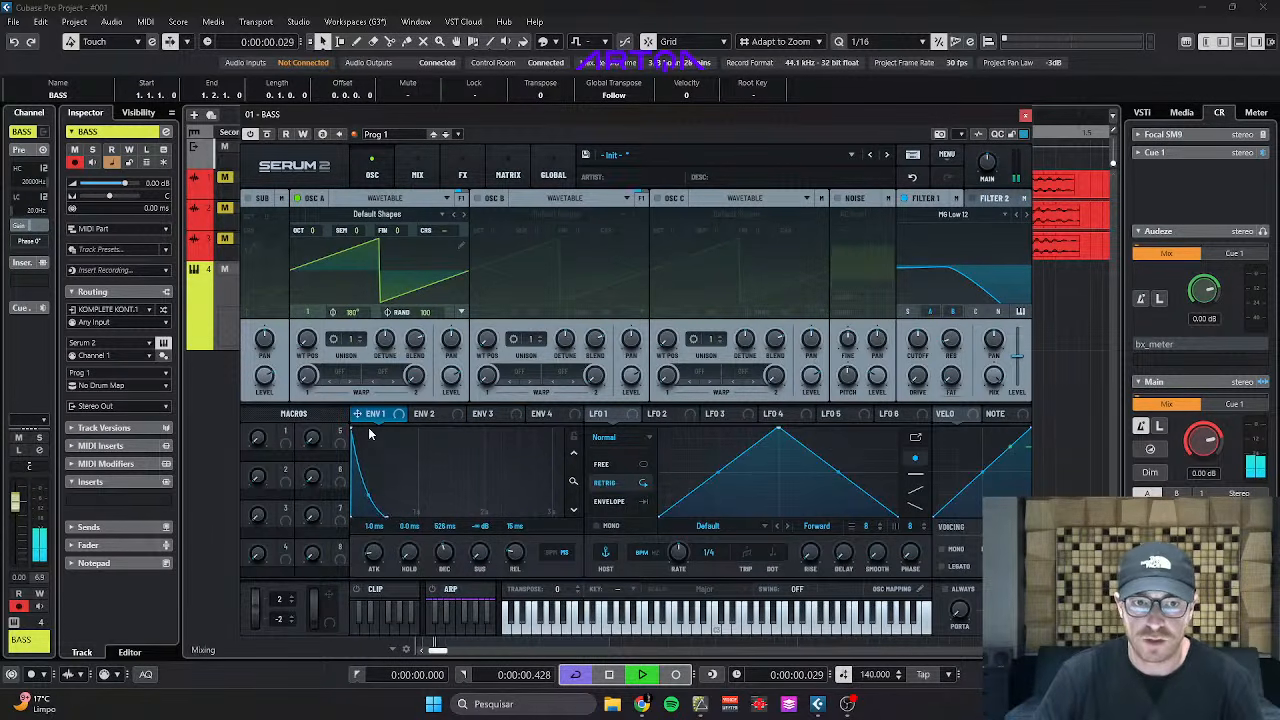
# Assign envelope 1 to modulate Filter 1's cutoff and lower the base cutoff.
pyautogui.moveTo(382, 416); pyautogui.dragTo(914, 445)
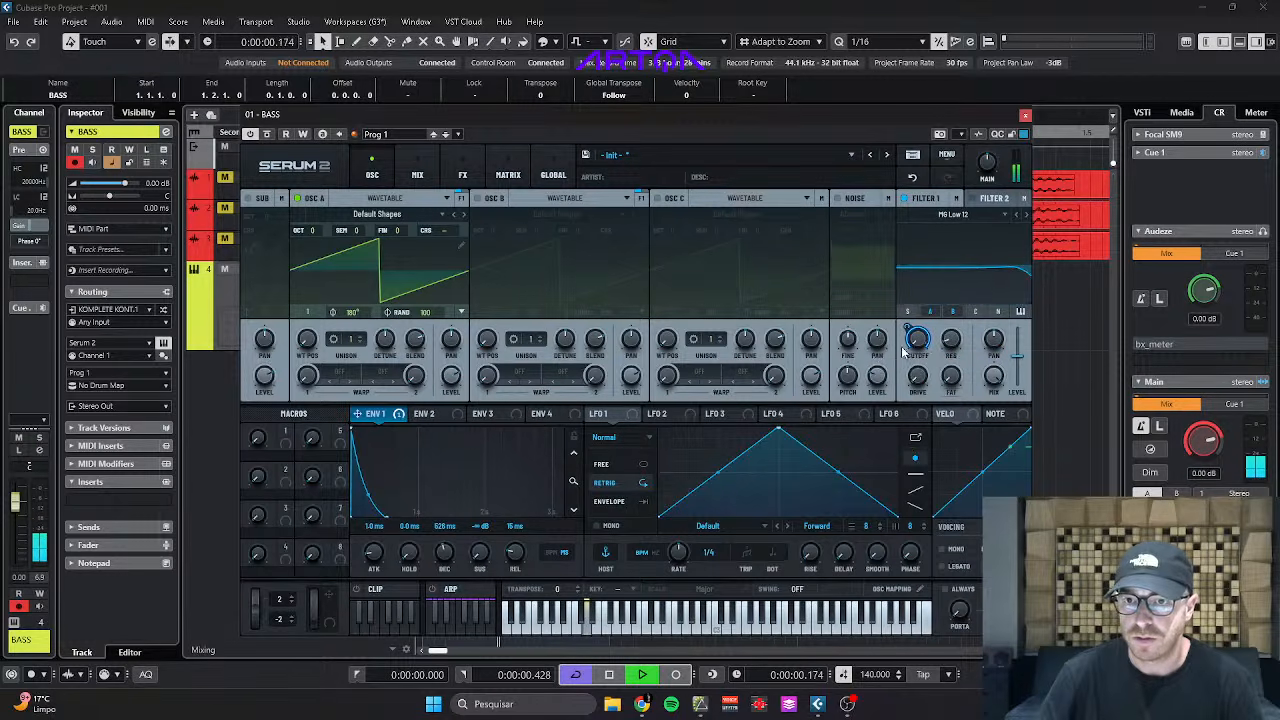
pyautogui.moveTo(908, 328); pyautogui.dragTo(909, 331)
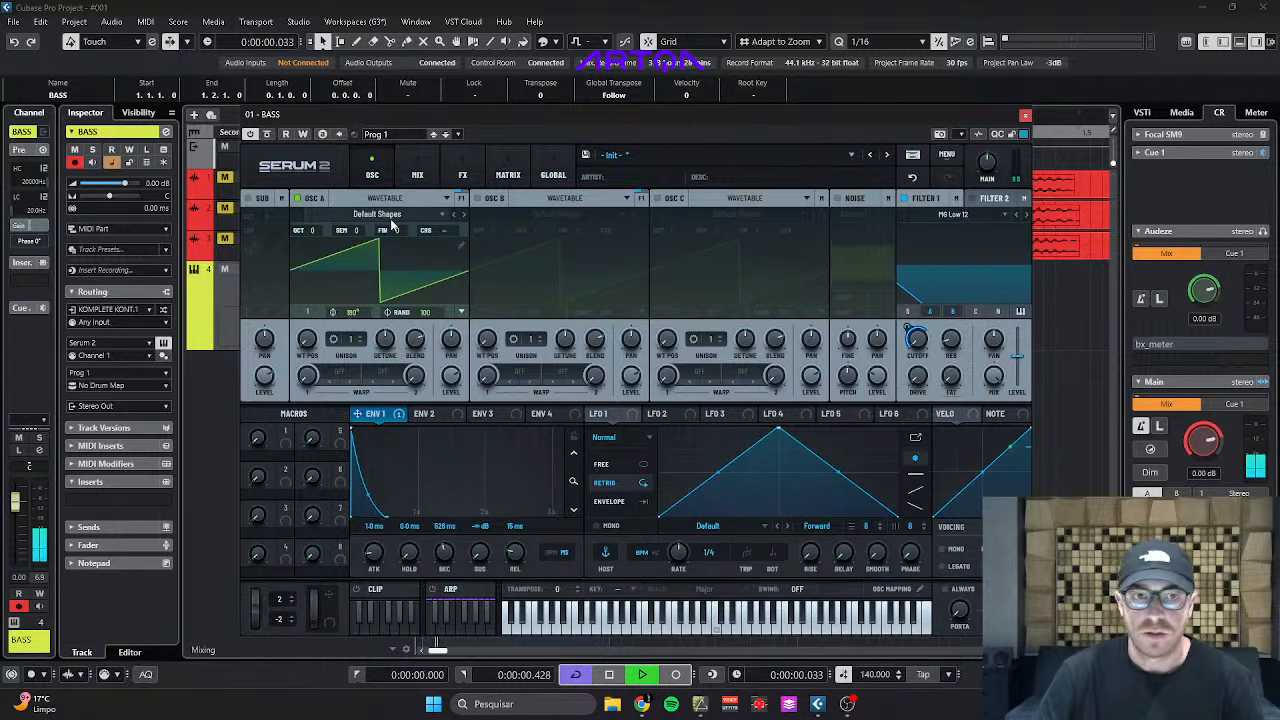
# Set oscillator A's octave to -1, its start phase to 0° and its random phase to 0.
pyautogui.moveTo(313, 230); pyautogui.dragTo(351, 223)
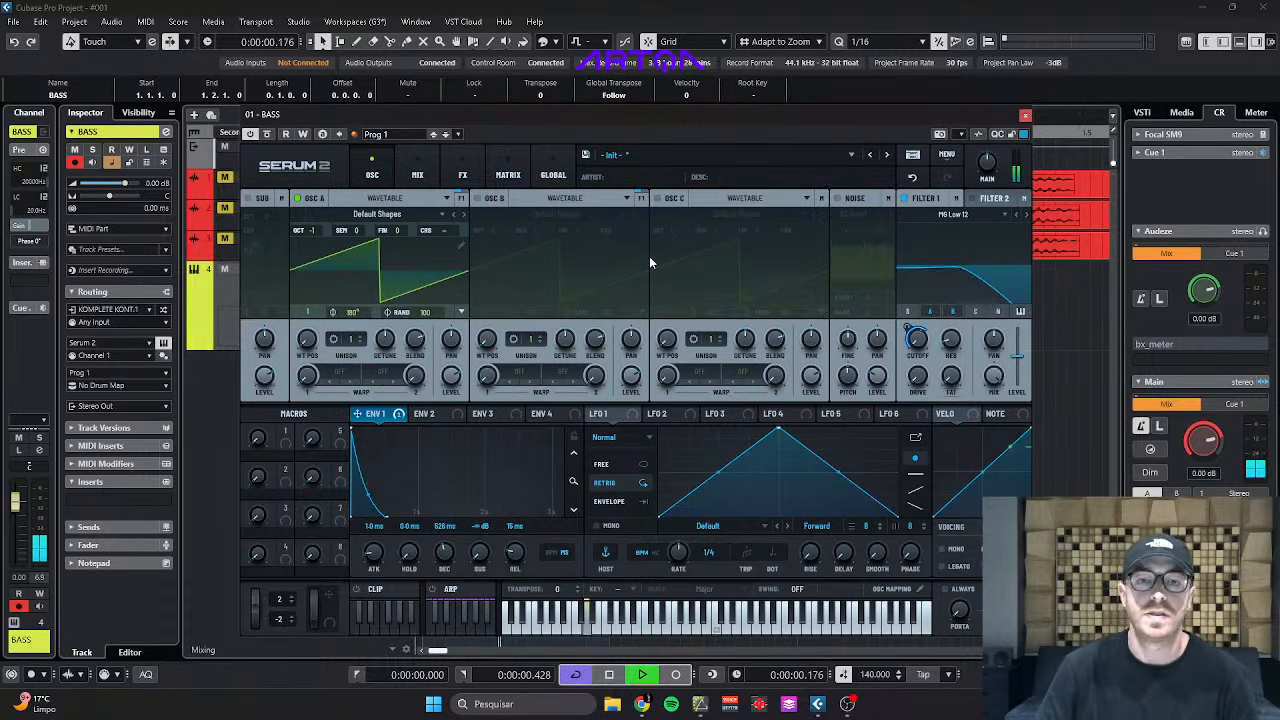
pyautogui.moveTo(400, 312); pyautogui.dragTo(335, 548)
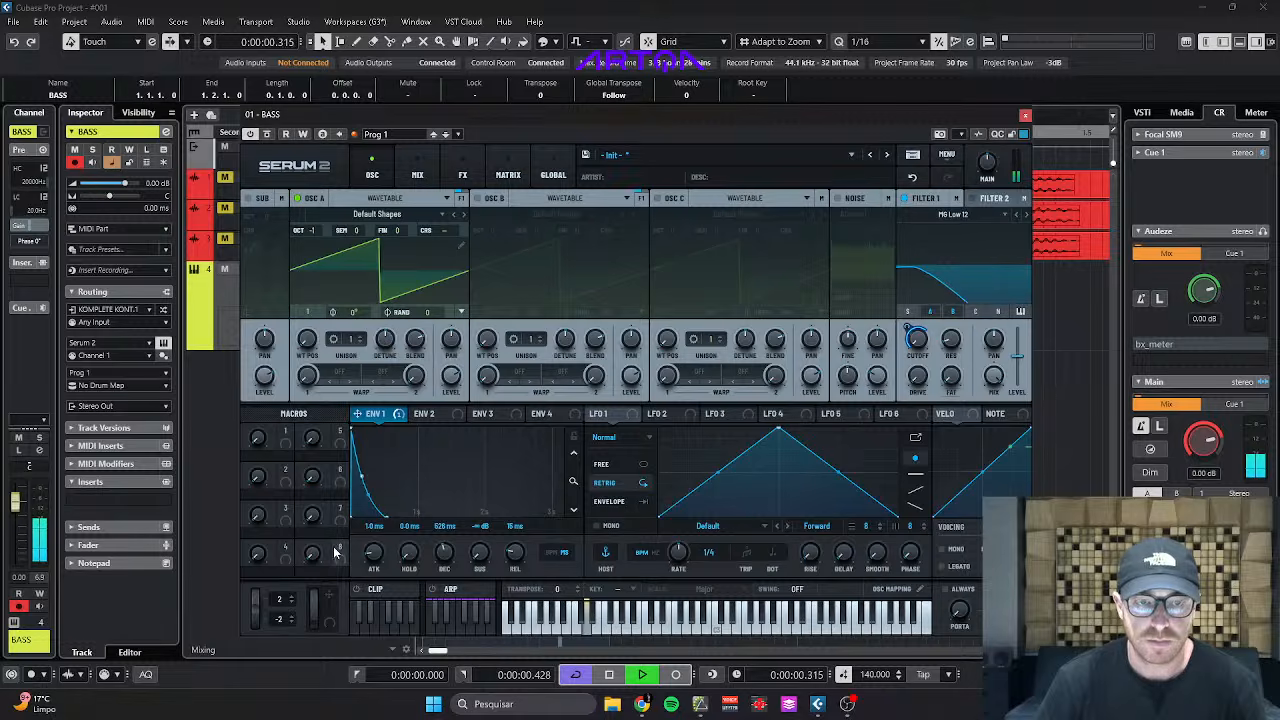
pyautogui.press('space')
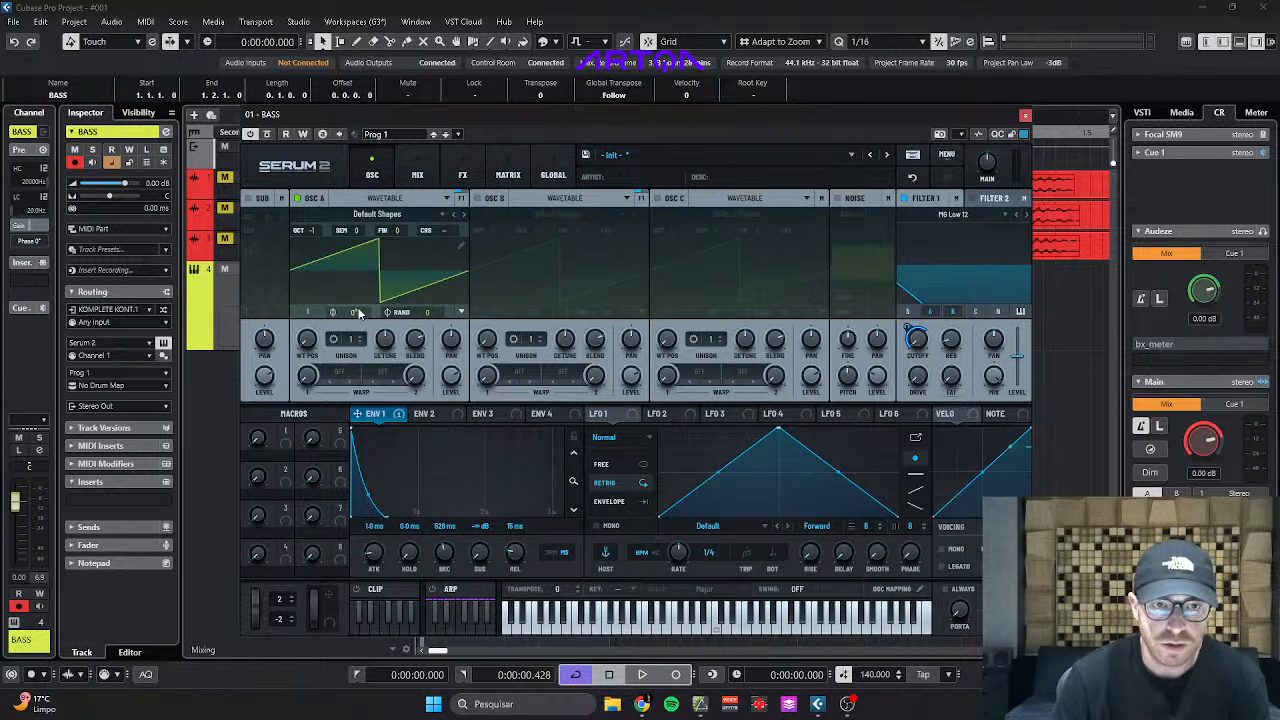
pyautogui.moveTo(358, 314)
pyautogui.mouseDown()
pyautogui.moveTo(372, 254)
pyautogui.moveTo(352, 328)
pyautogui.mouseUp()
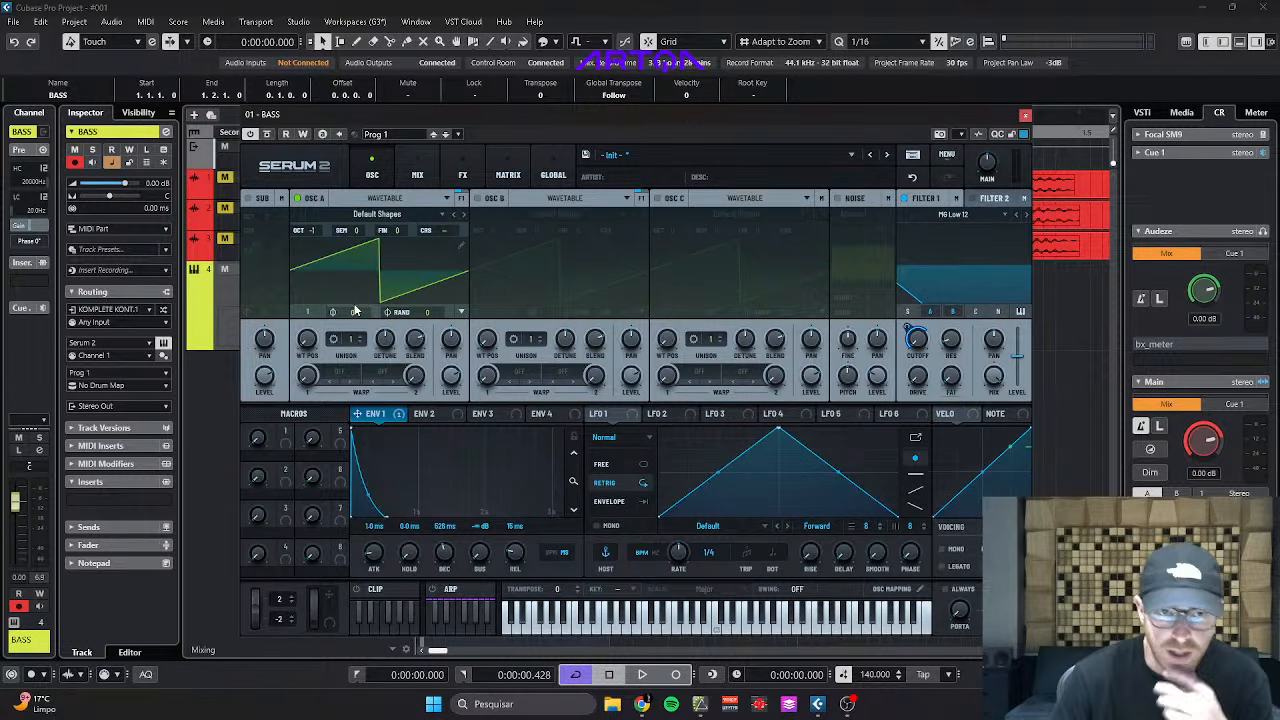
# Load the AT Promars wavetable from the S2 Tables analog set into oscillator A and set its start phase to 100°.
pyautogui.click(379, 214)
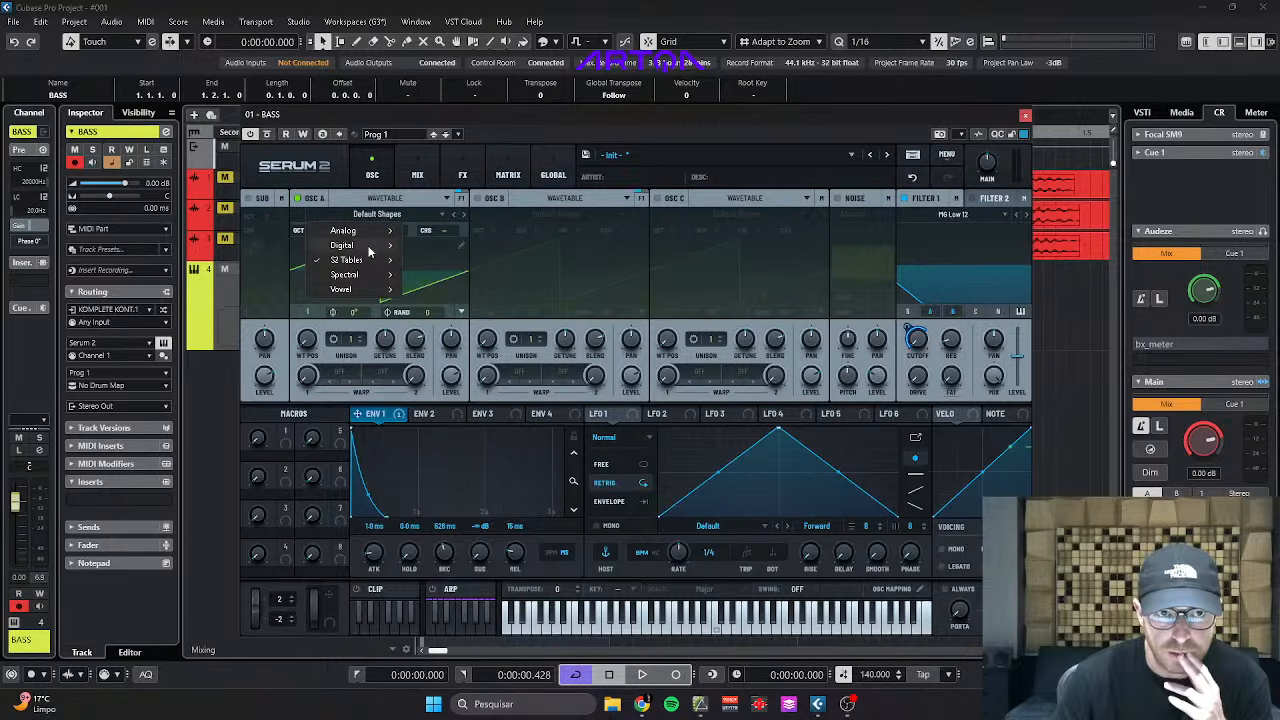
pyautogui.moveTo(373, 233)
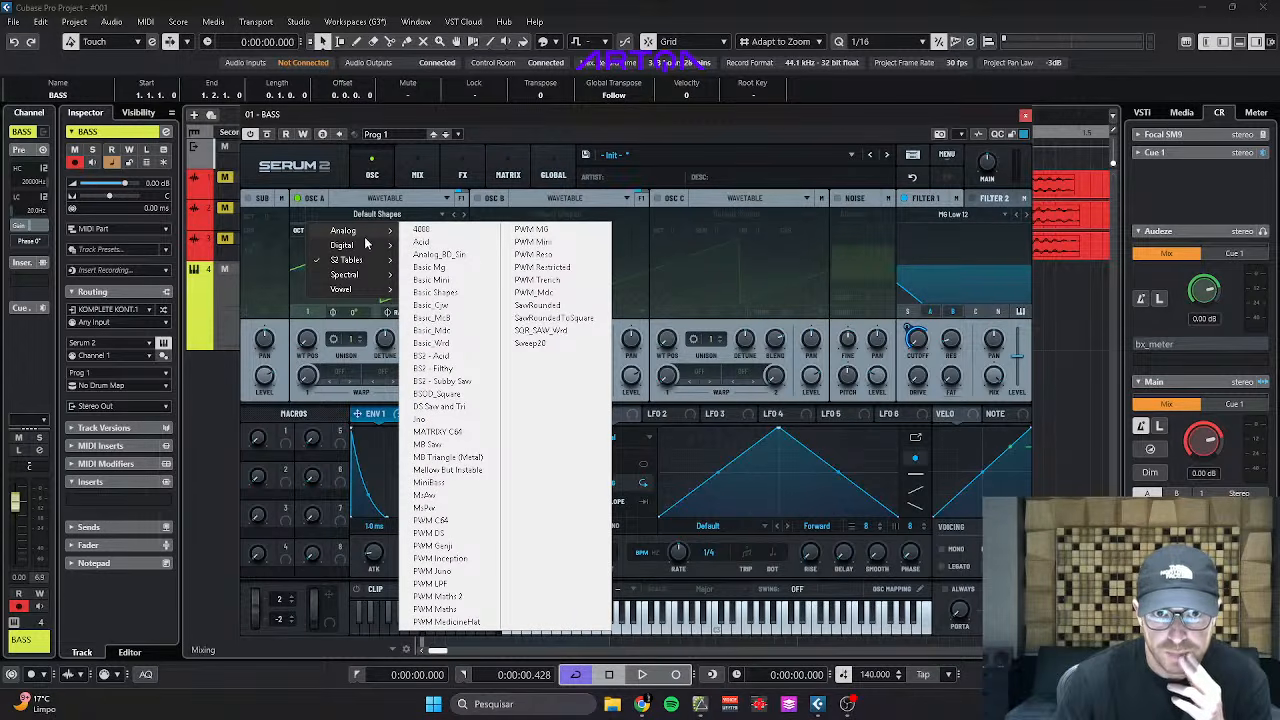
pyautogui.moveTo(363, 260)
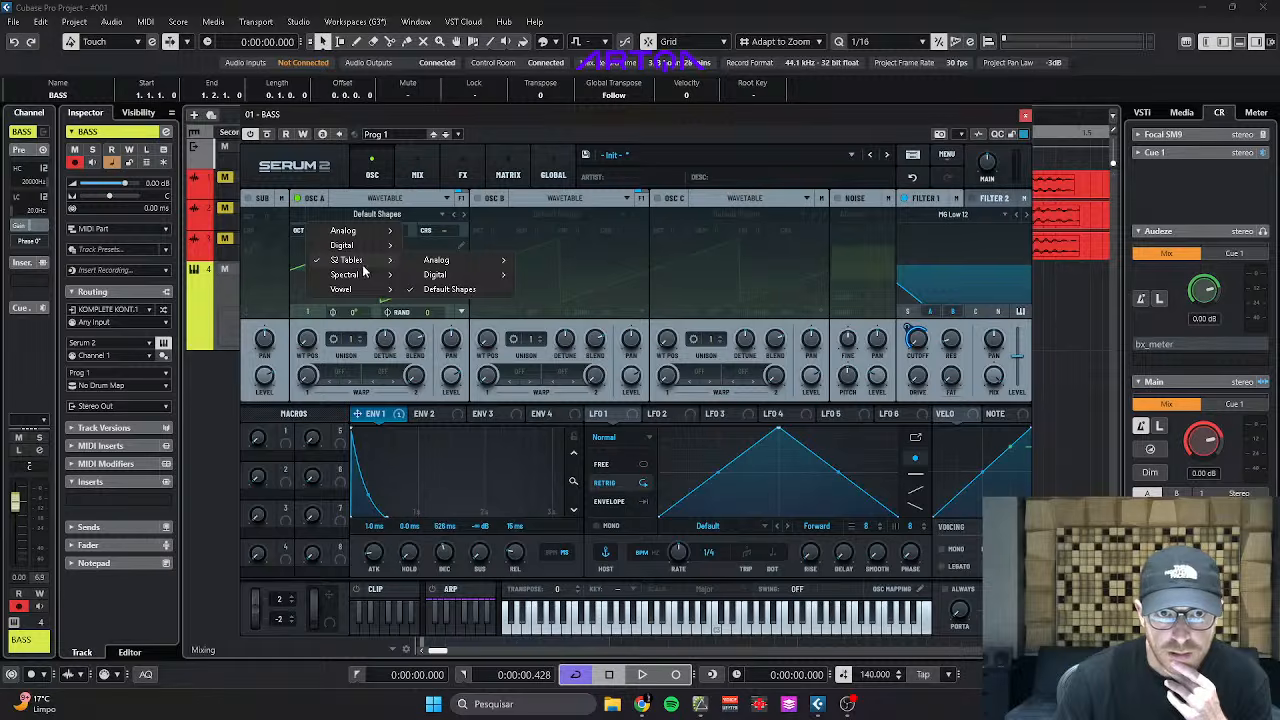
pyautogui.moveTo(453, 272)
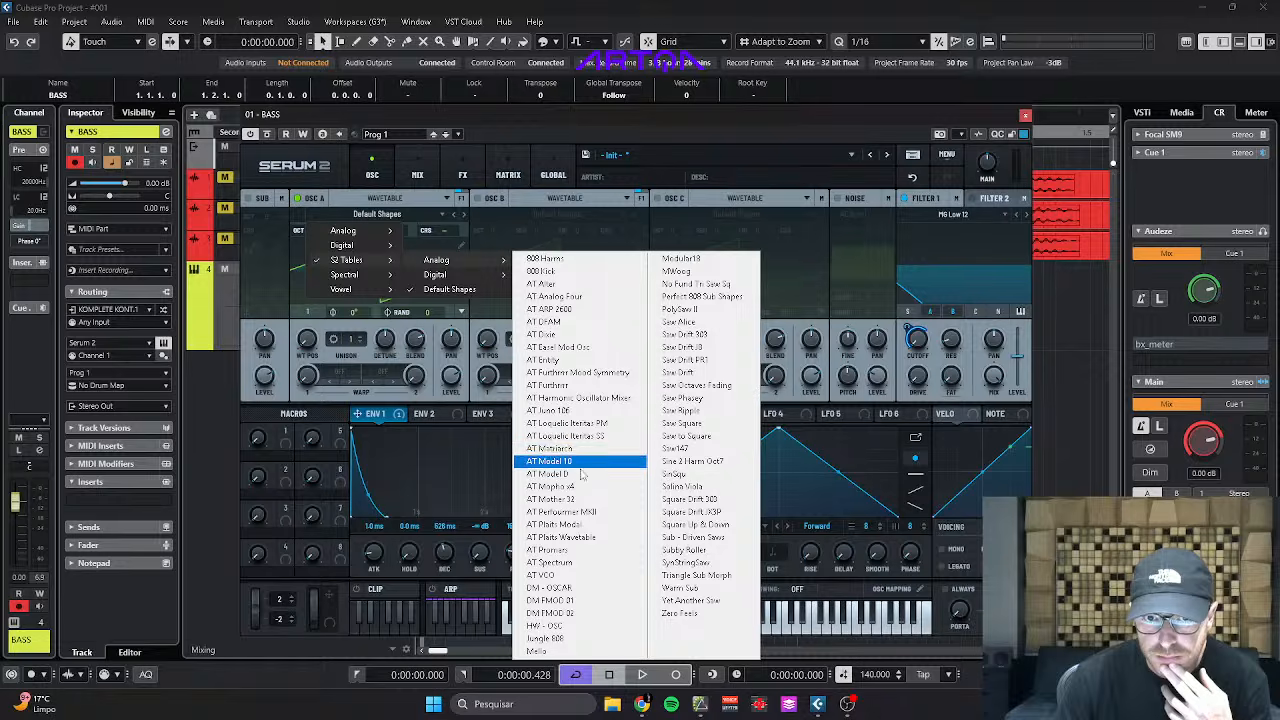
pyautogui.click(560, 550)
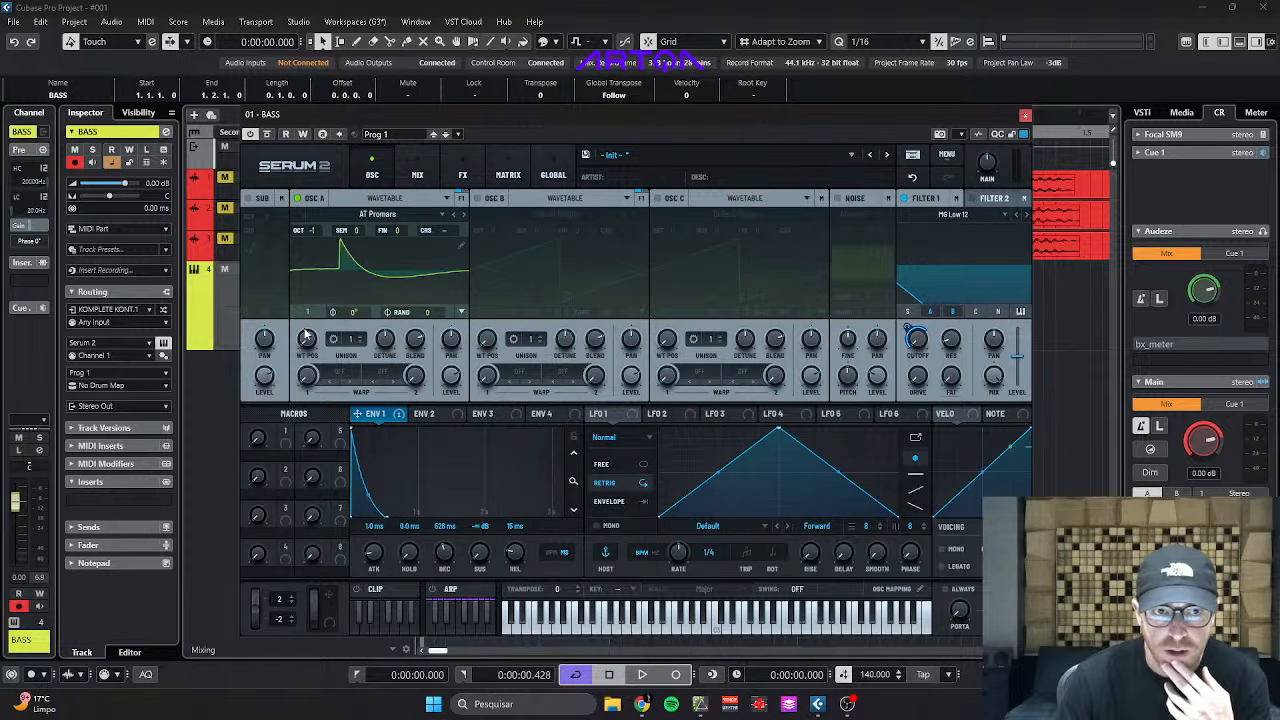
pyautogui.moveTo(354, 298); pyautogui.dragTo(358, 275)
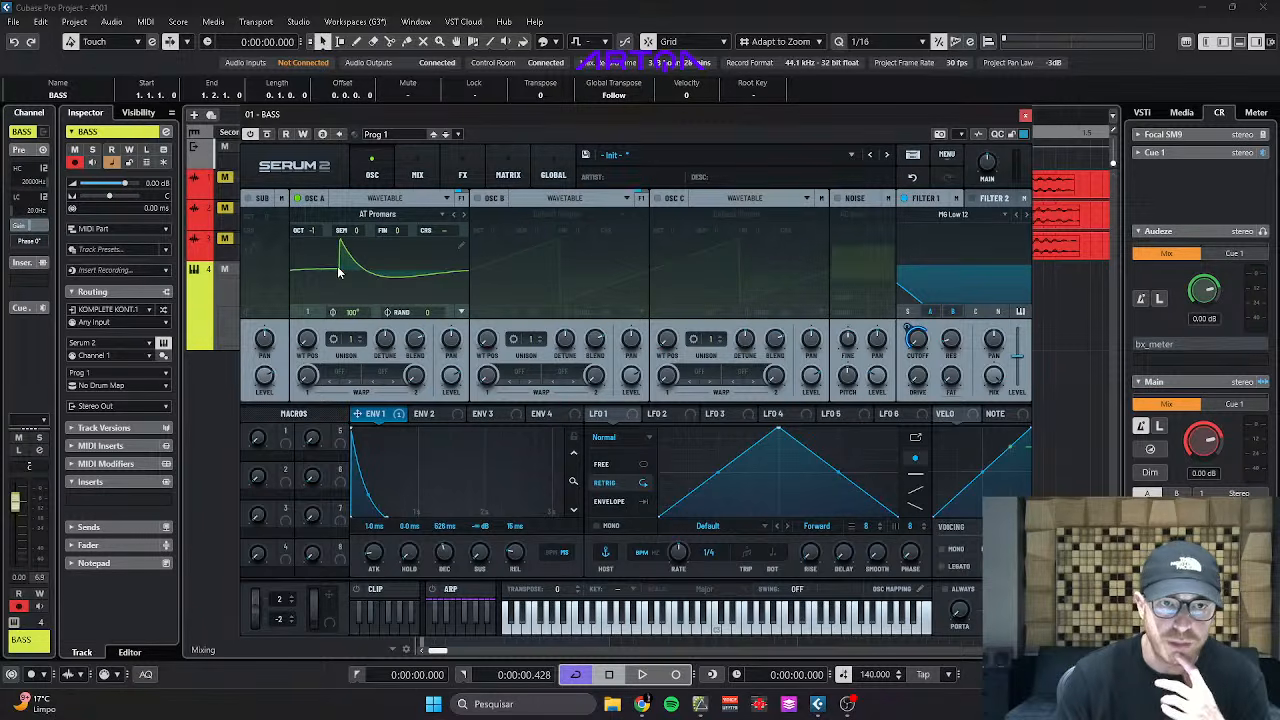
# Play back the bass loop briefly to hear oscillator A with its current wavetable and start phase.
pyautogui.moveTo(339, 266); pyautogui.dragTo(341, 270)
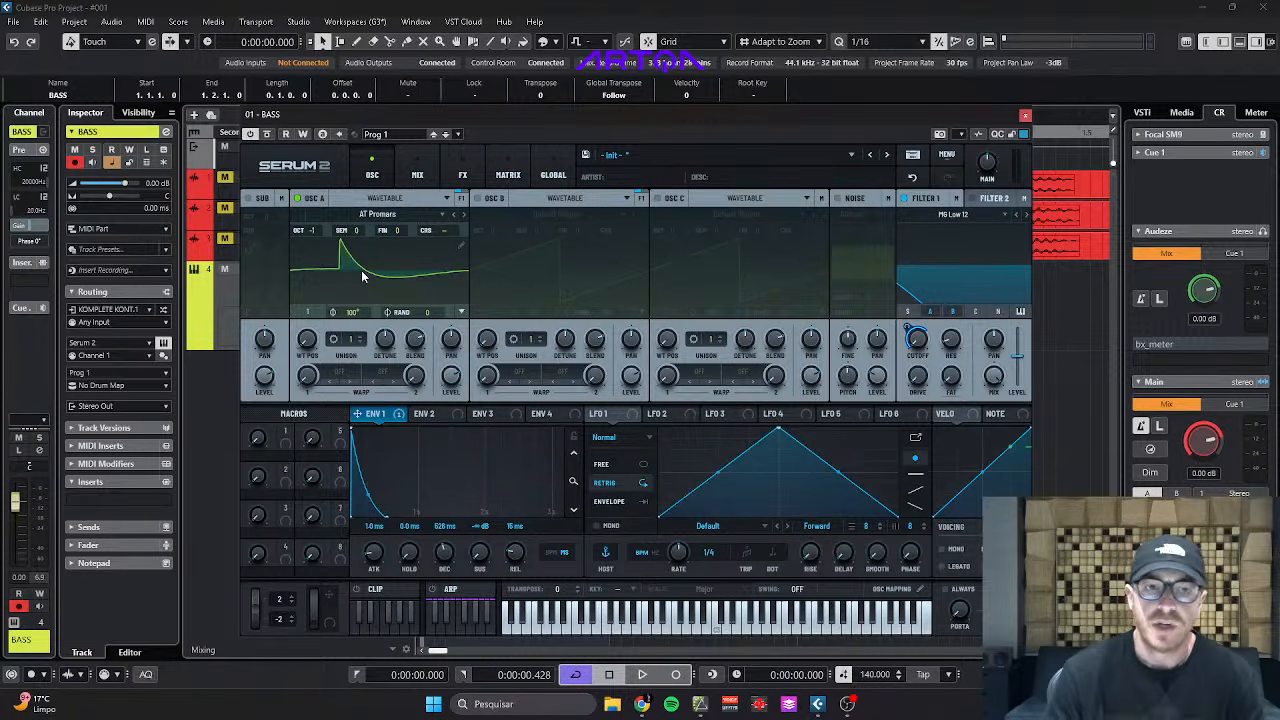
pyautogui.press('space')
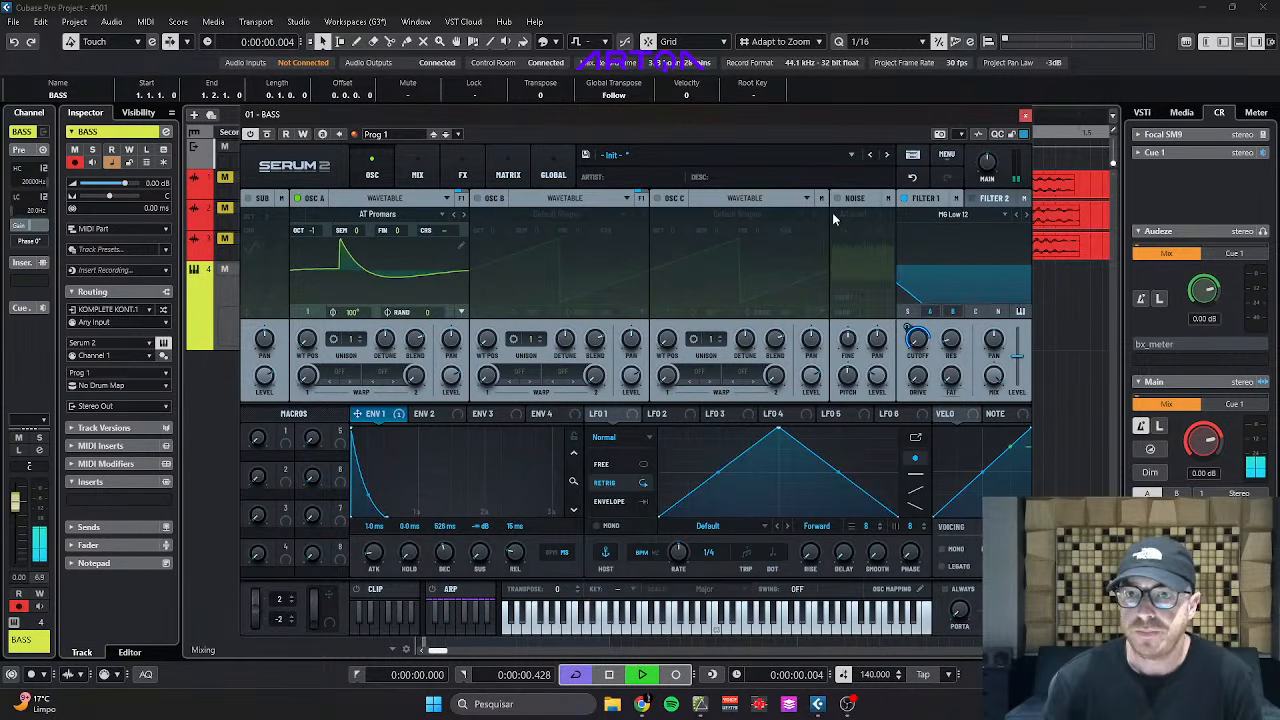
pyautogui.press('space')
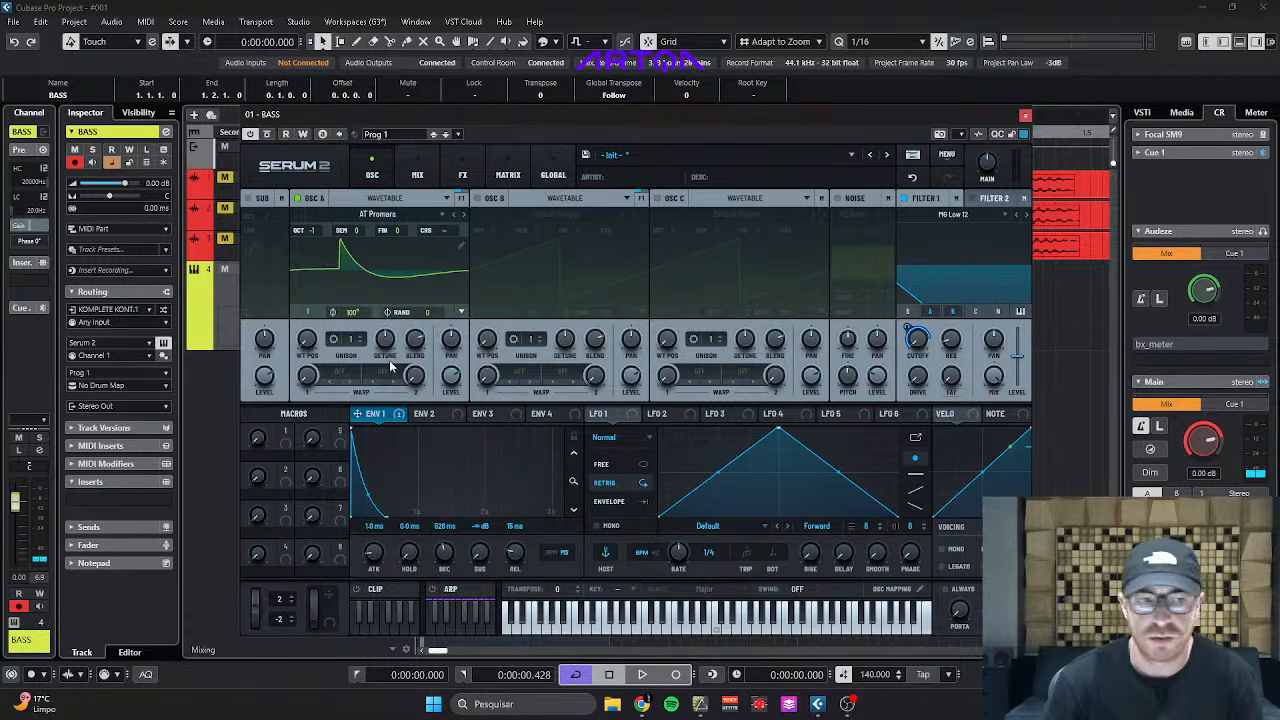
# Sync envelope 1 to the tempo with a 1/4 decay and set its release to 1/512 while the loop plays.
pyautogui.press('space')
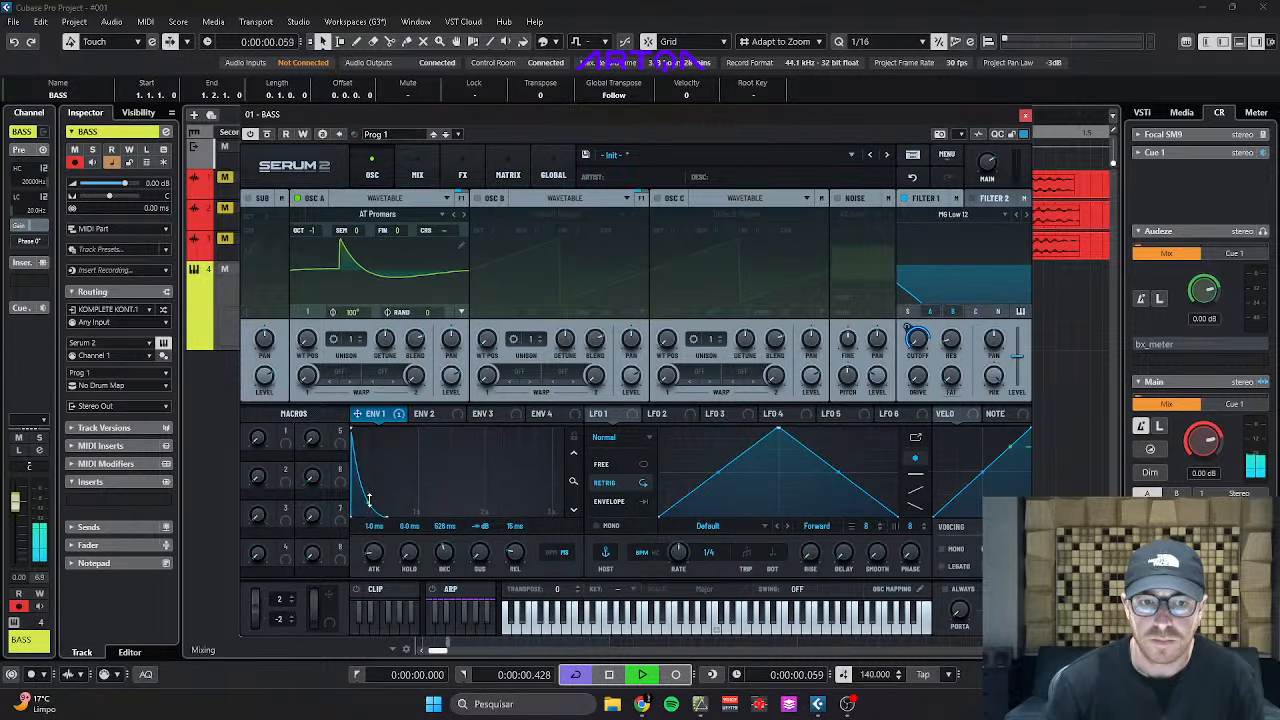
pyautogui.click(551, 554)
pyautogui.press('space')
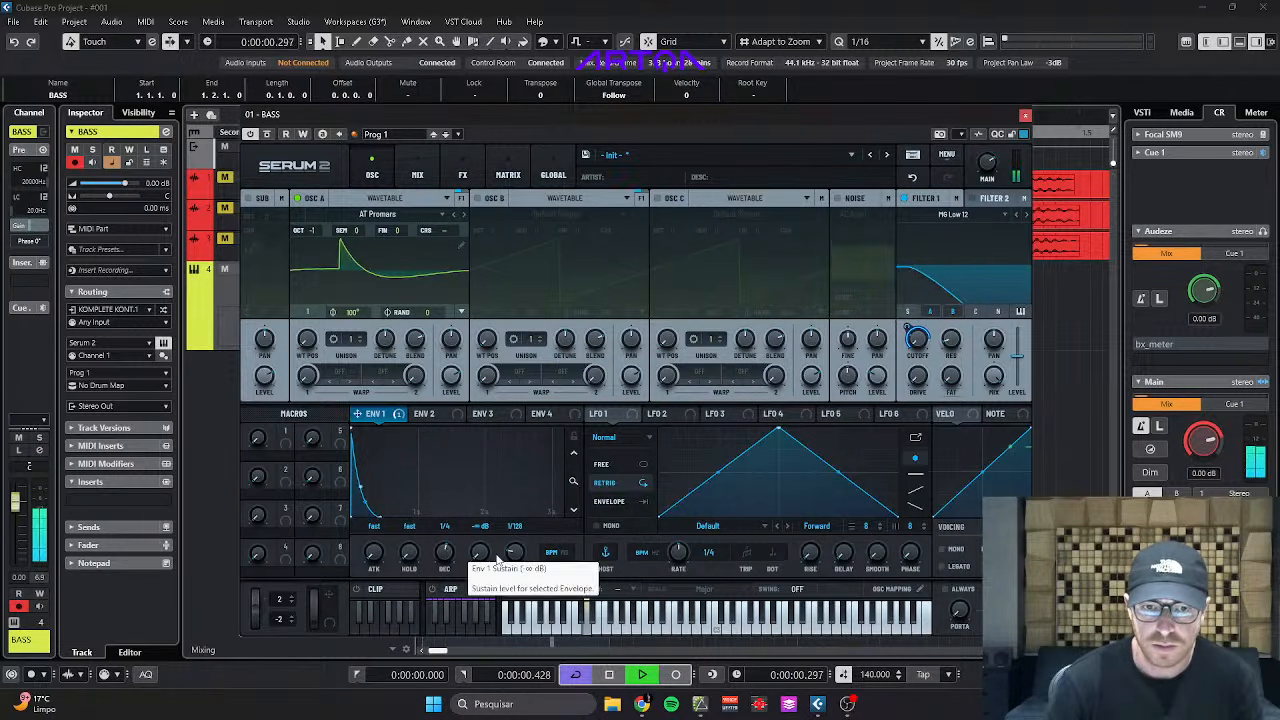
pyautogui.moveTo(514, 553); pyautogui.dragTo(513, 560)
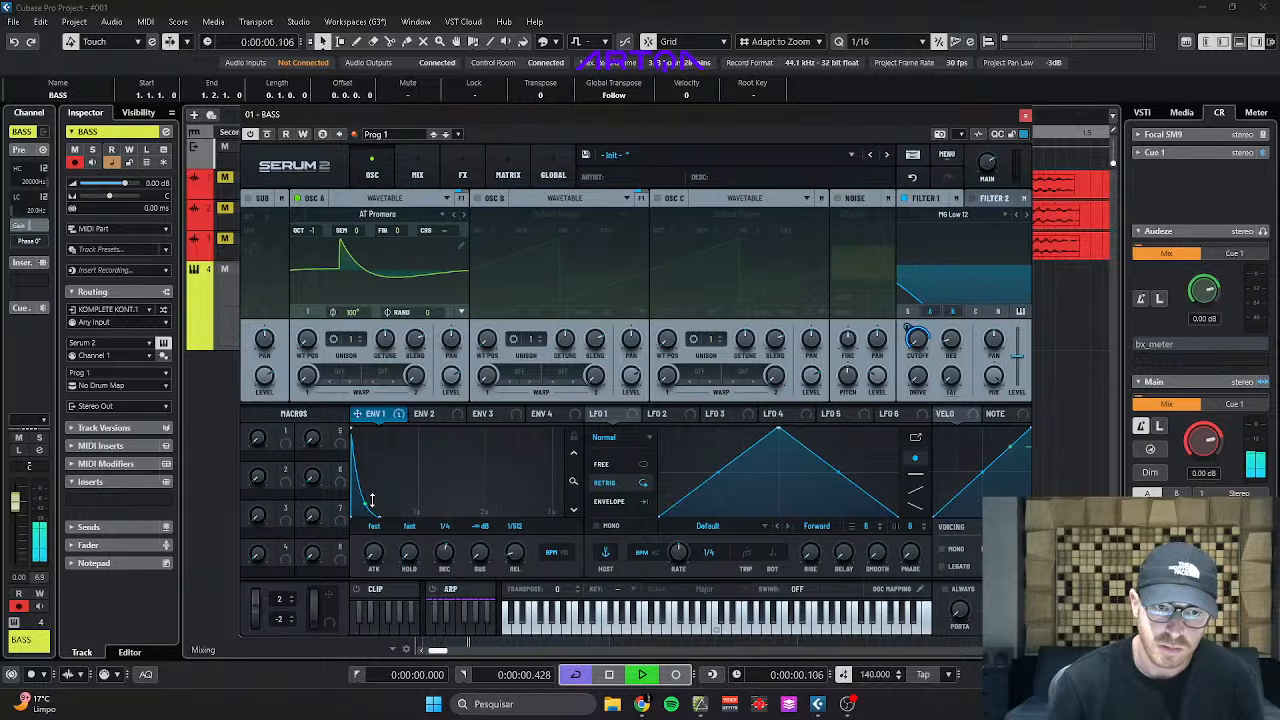
pyautogui.moveTo(907, 335)
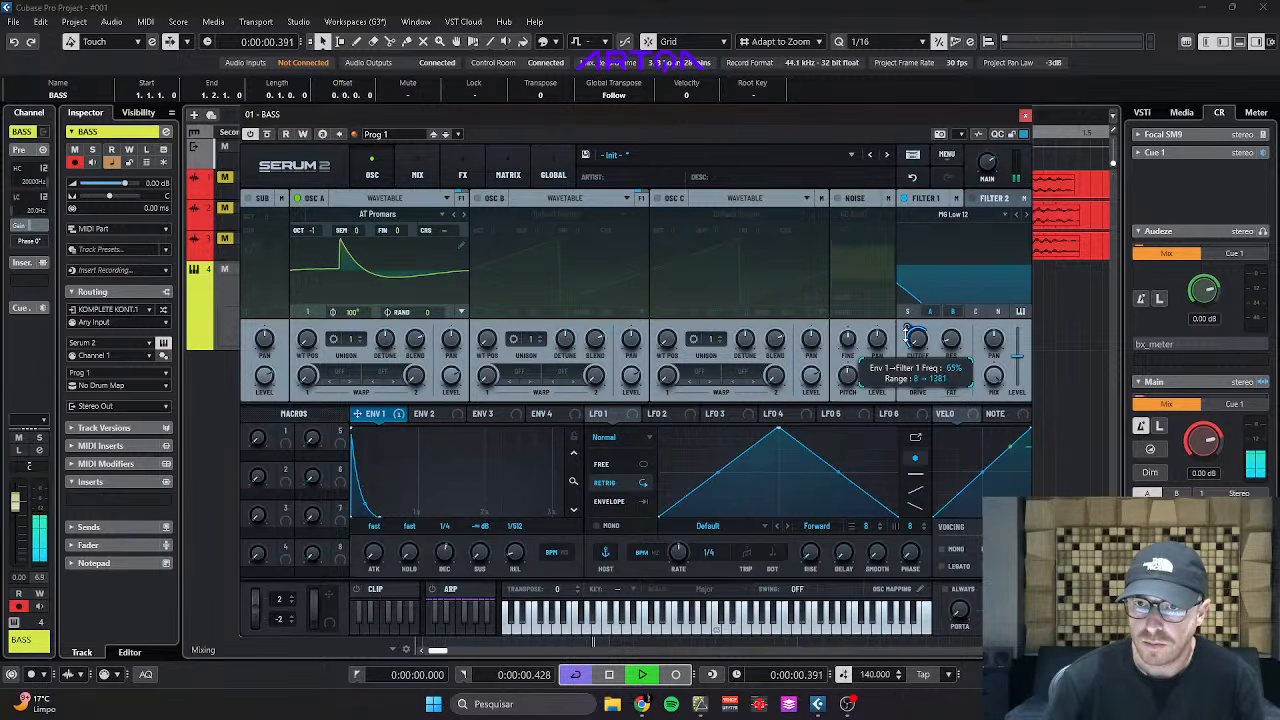
pyautogui.press('space')
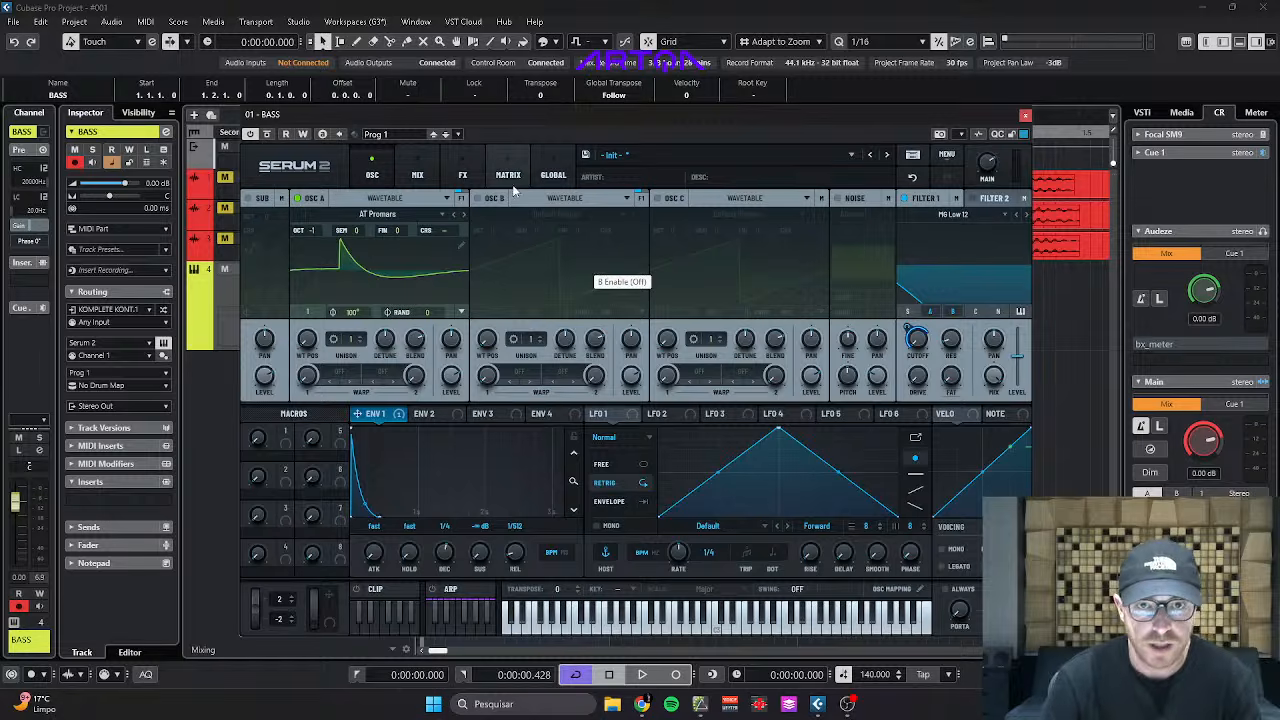
# Enable oscillators B and C and set both their start phases to 0° and their random phases to 0.
pyautogui.click(478, 200)
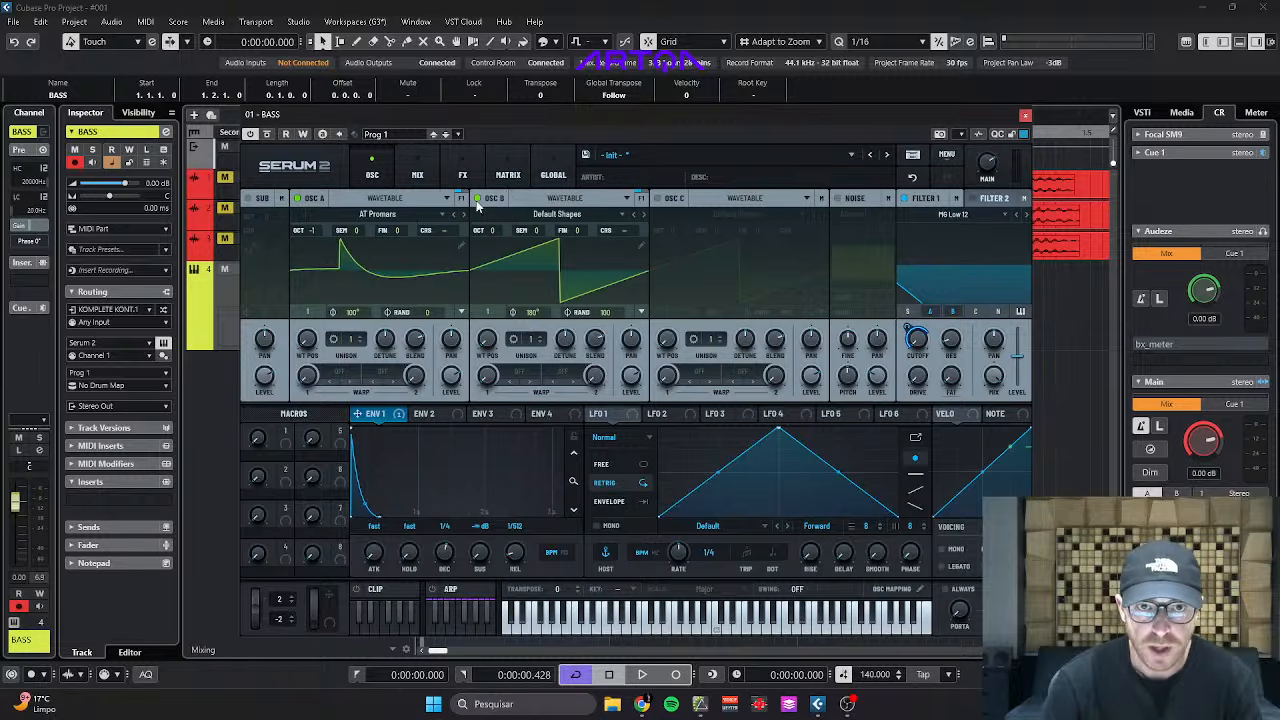
pyautogui.click(658, 200)
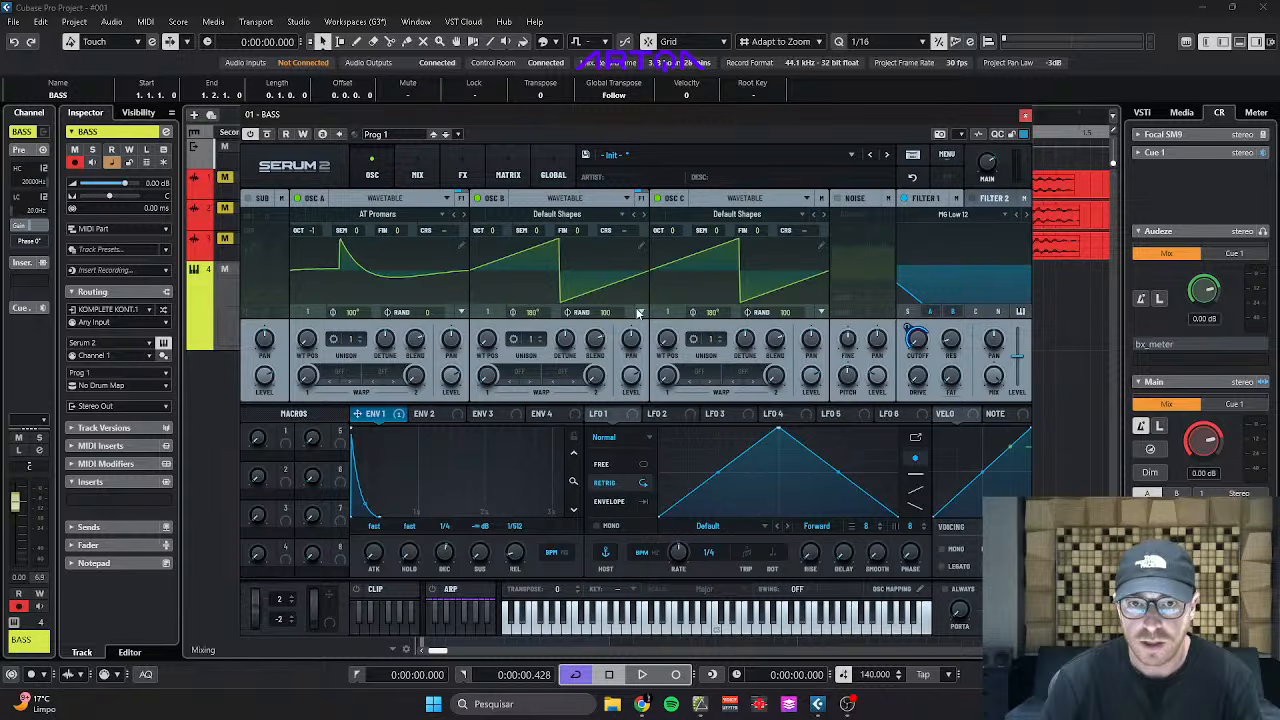
pyautogui.moveTo(778, 315); pyautogui.dragTo(779, 550)
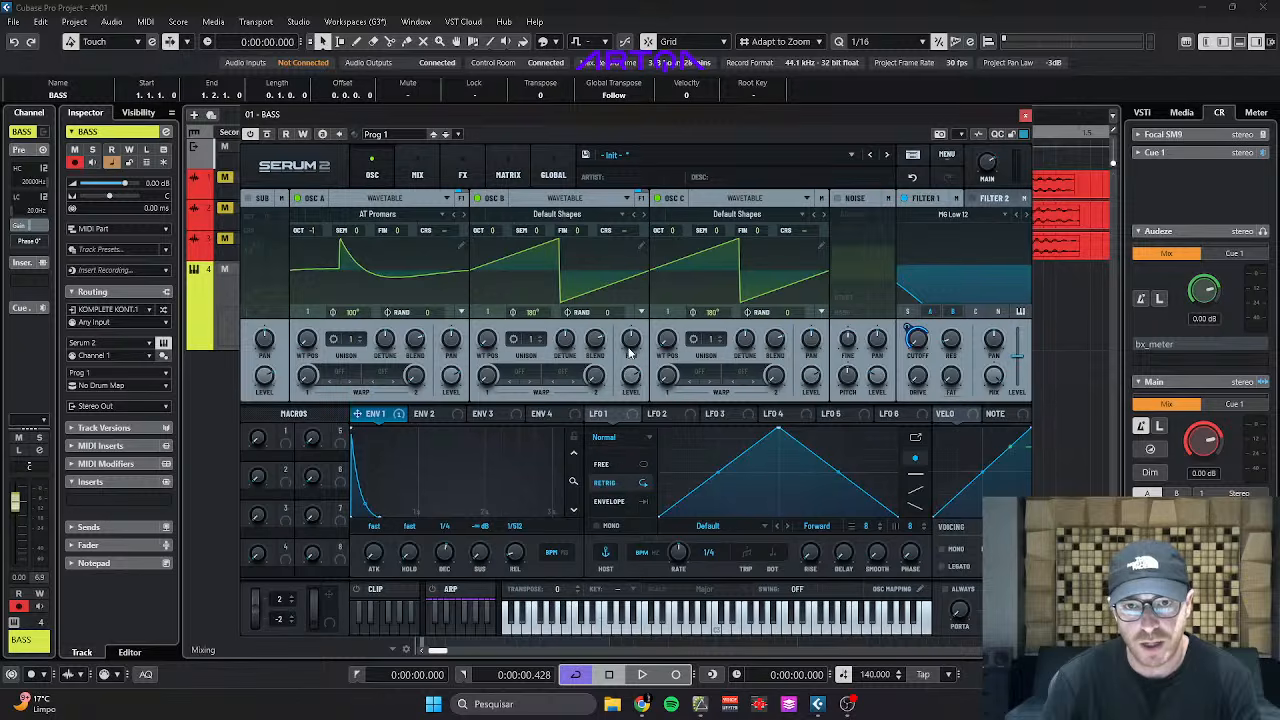
pyautogui.moveTo(811, 340); pyautogui.dragTo(814, 142)
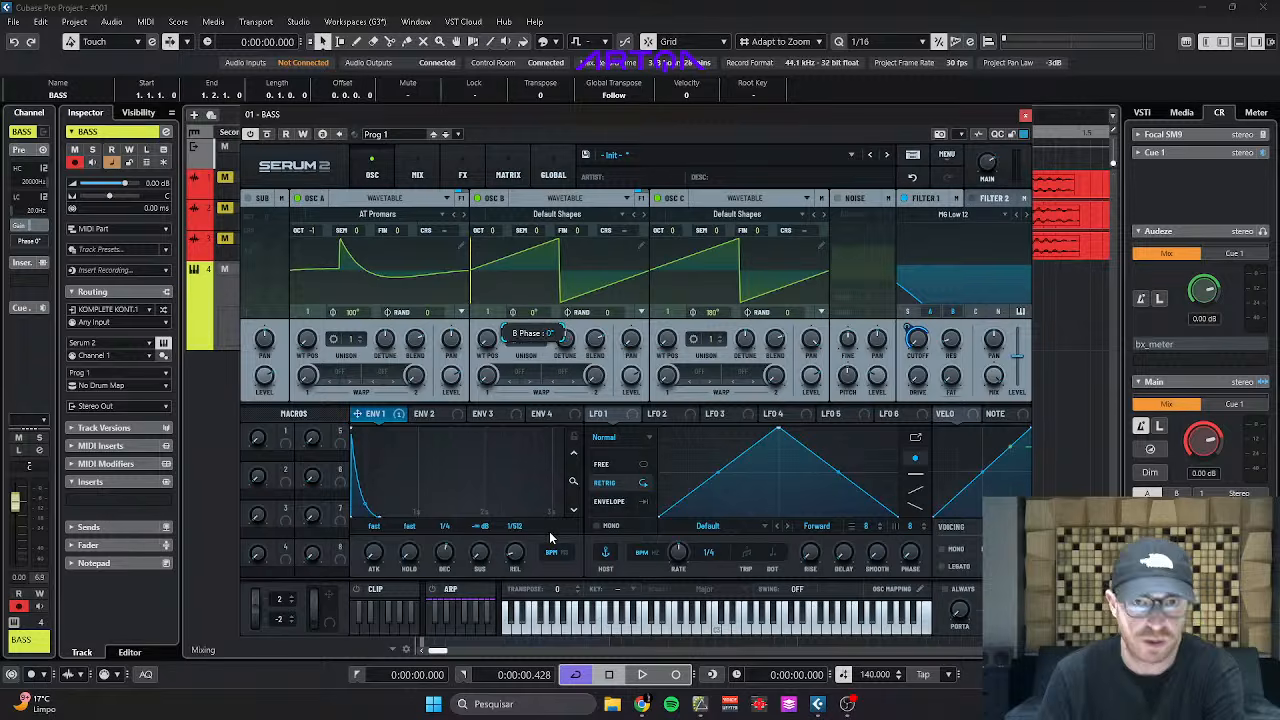
pyautogui.press('space')
pyautogui.moveTo(715, 314); pyautogui.dragTo(727, 412)
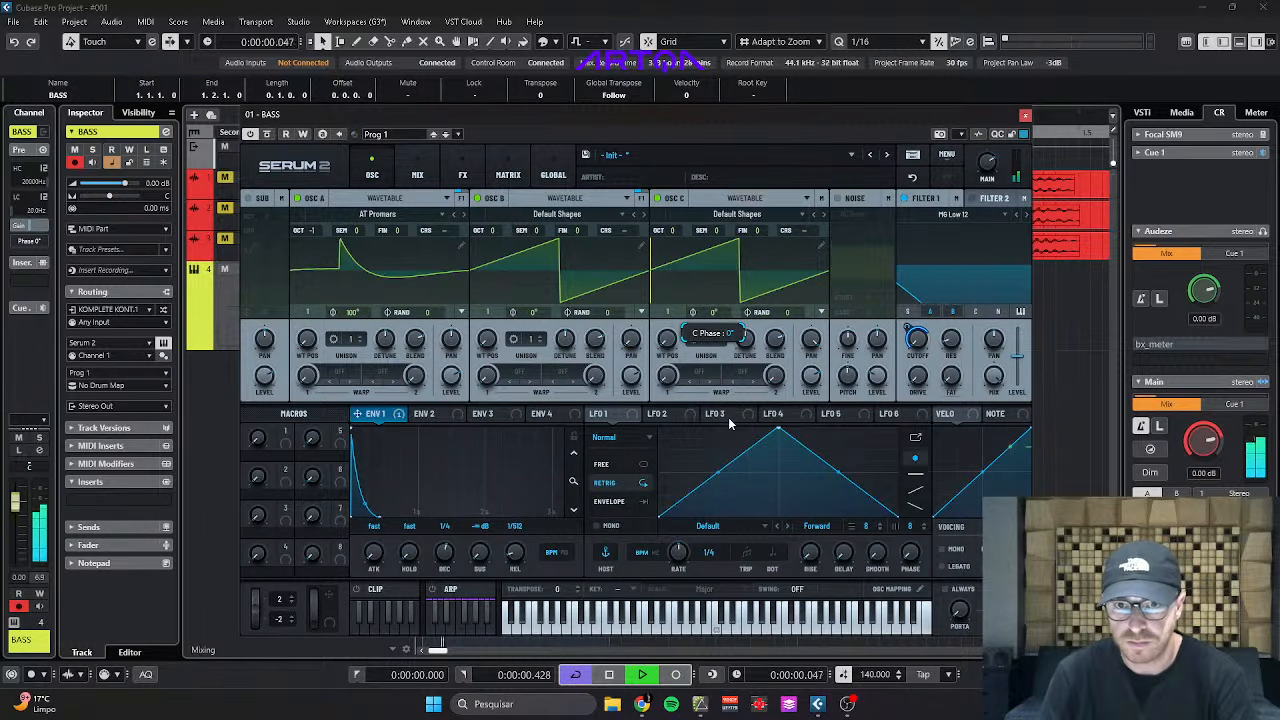
pyautogui.press('space')
# Change oscillator C's output routing from Main to Filter and play the bass loop.
pyautogui.click(820, 200)
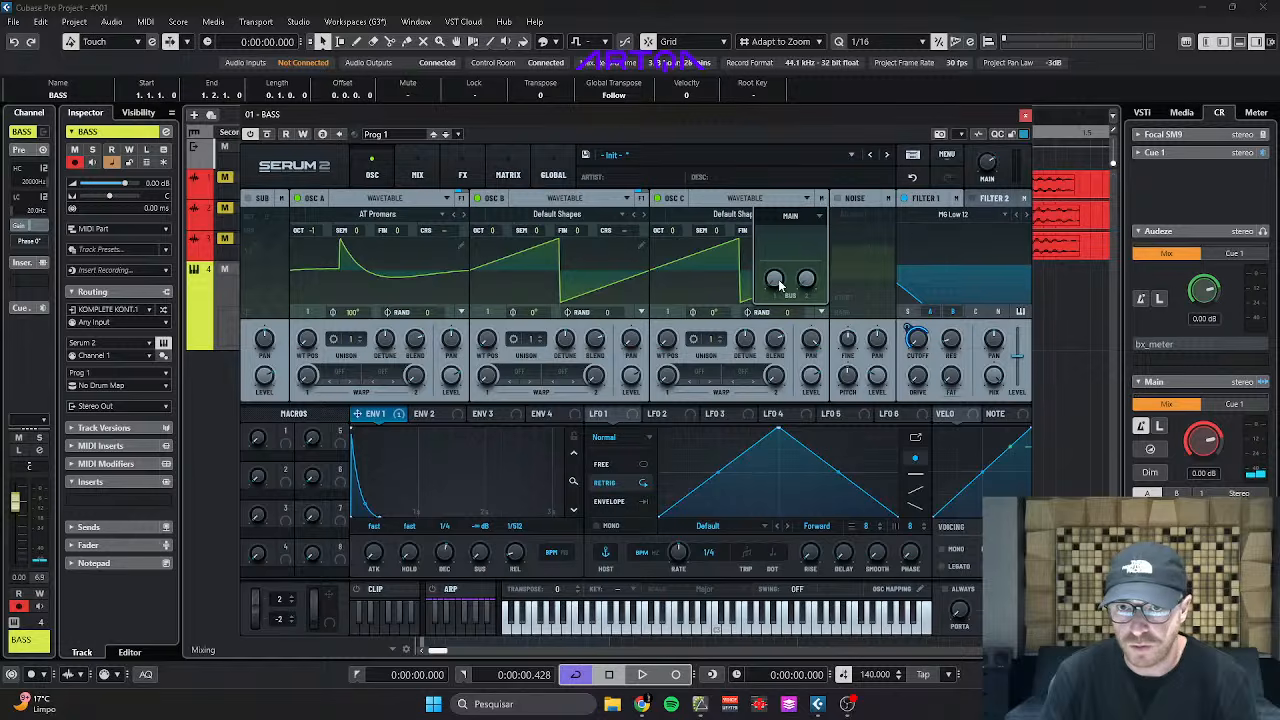
pyautogui.click(790, 215)
pyautogui.click(798, 240)
pyautogui.press('space')
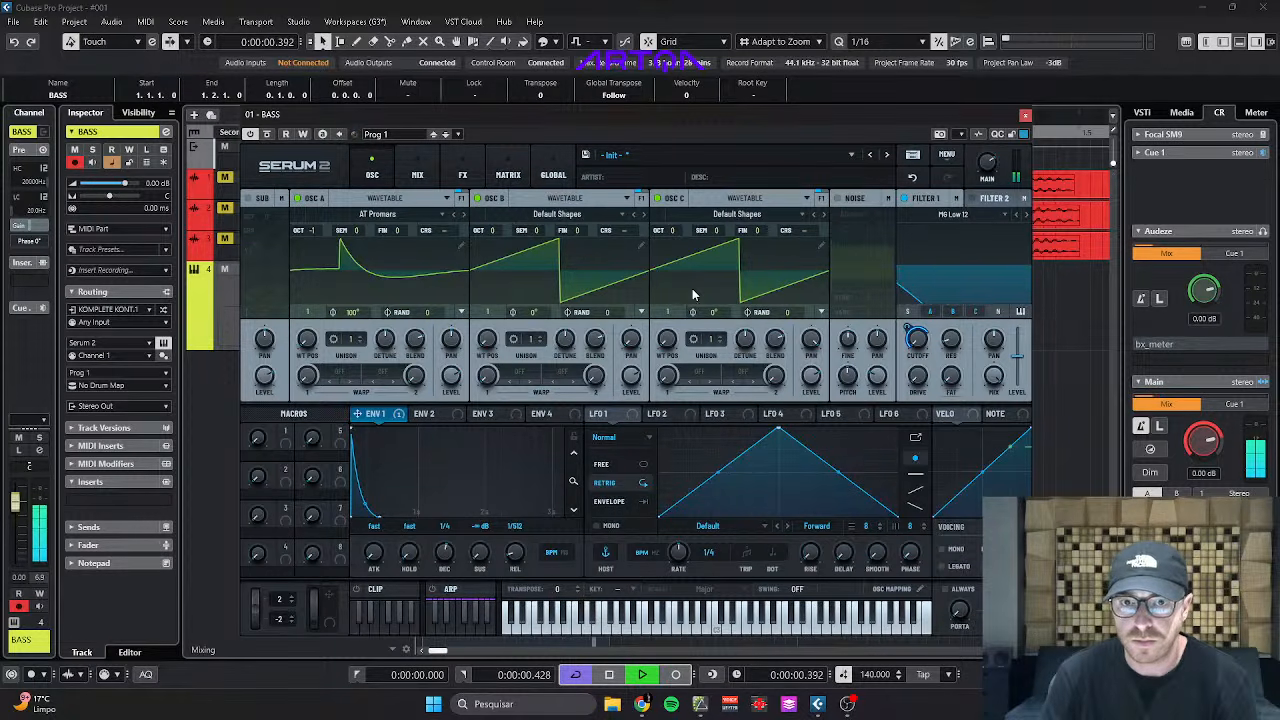
# Try start phases of 20° and 10° on oscillator C during playback, keeping 10°.
pyautogui.moveTo(705, 311)
pyautogui.mouseDown()
pyautogui.moveTo(700, 302)
pyautogui.moveTo(700, 332)
pyautogui.mouseUp()
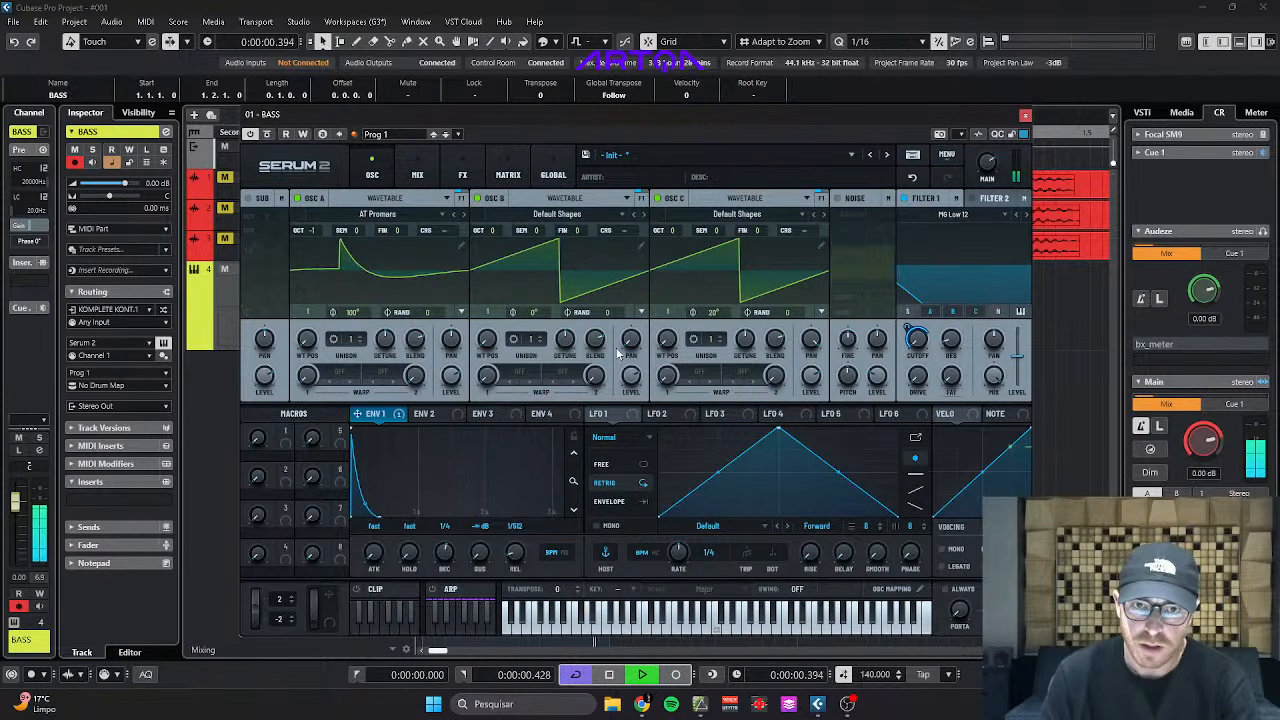
pyautogui.moveTo(700, 316); pyautogui.dragTo(713, 320)
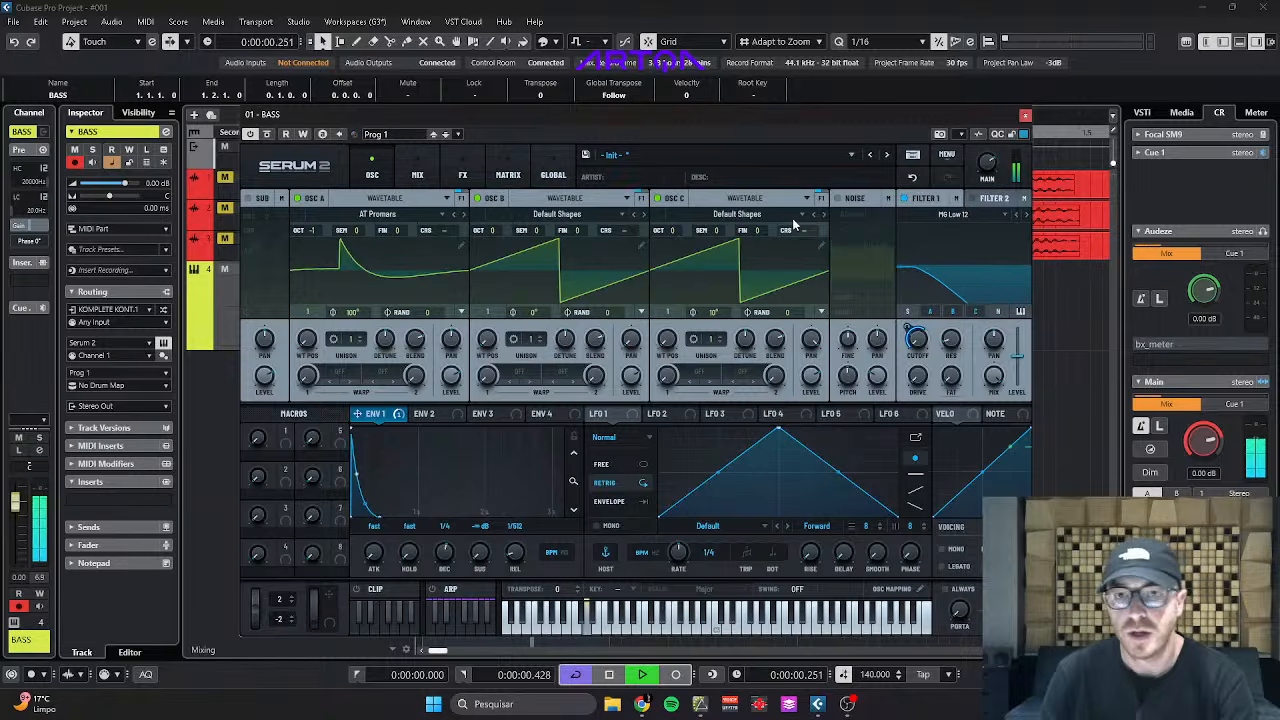
pyautogui.press('space')
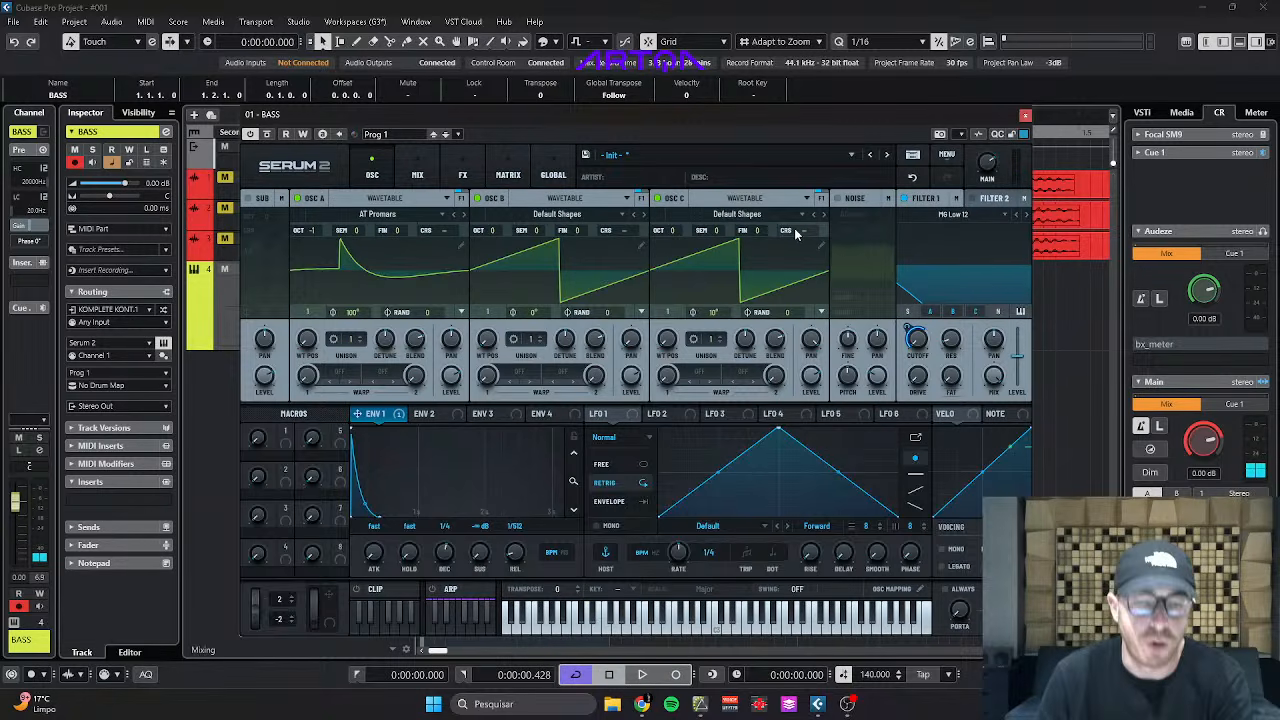
# Route oscillators B and C to Filter 2 and enable Filter 2.
pyautogui.click(641, 198)
pyautogui.click(820, 198)
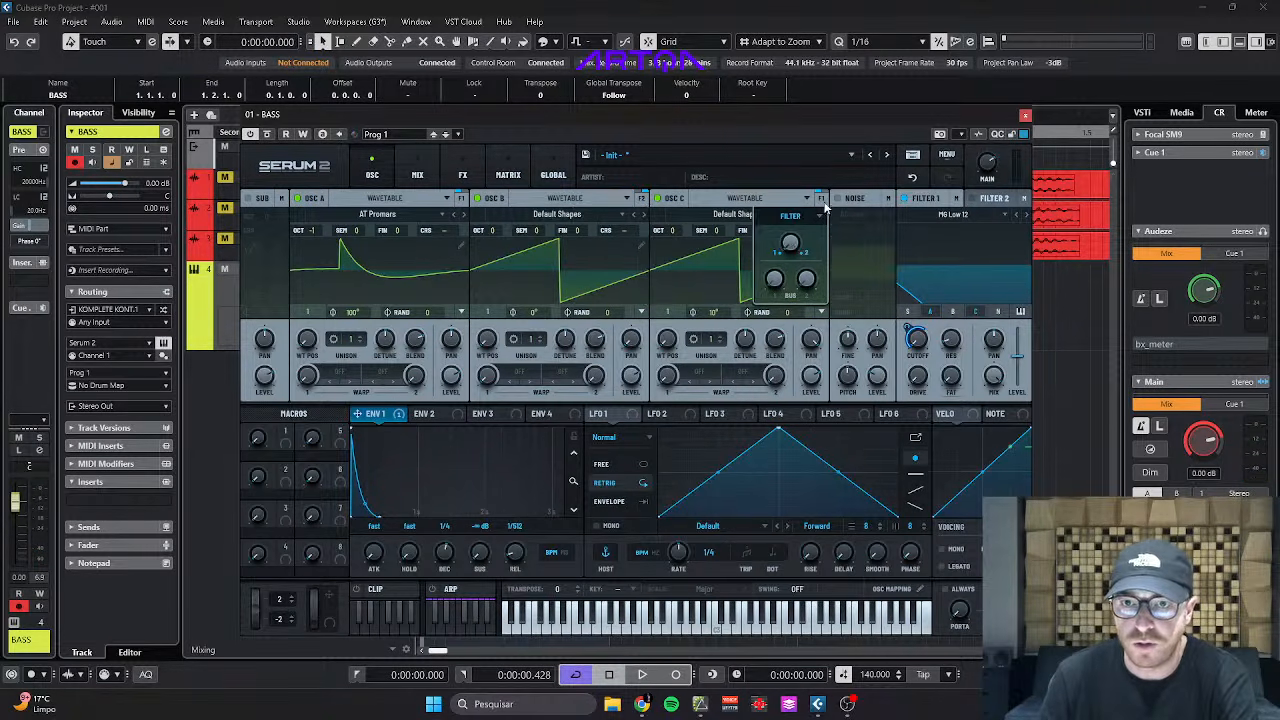
pyautogui.click(980, 203)
pyautogui.click(975, 199)
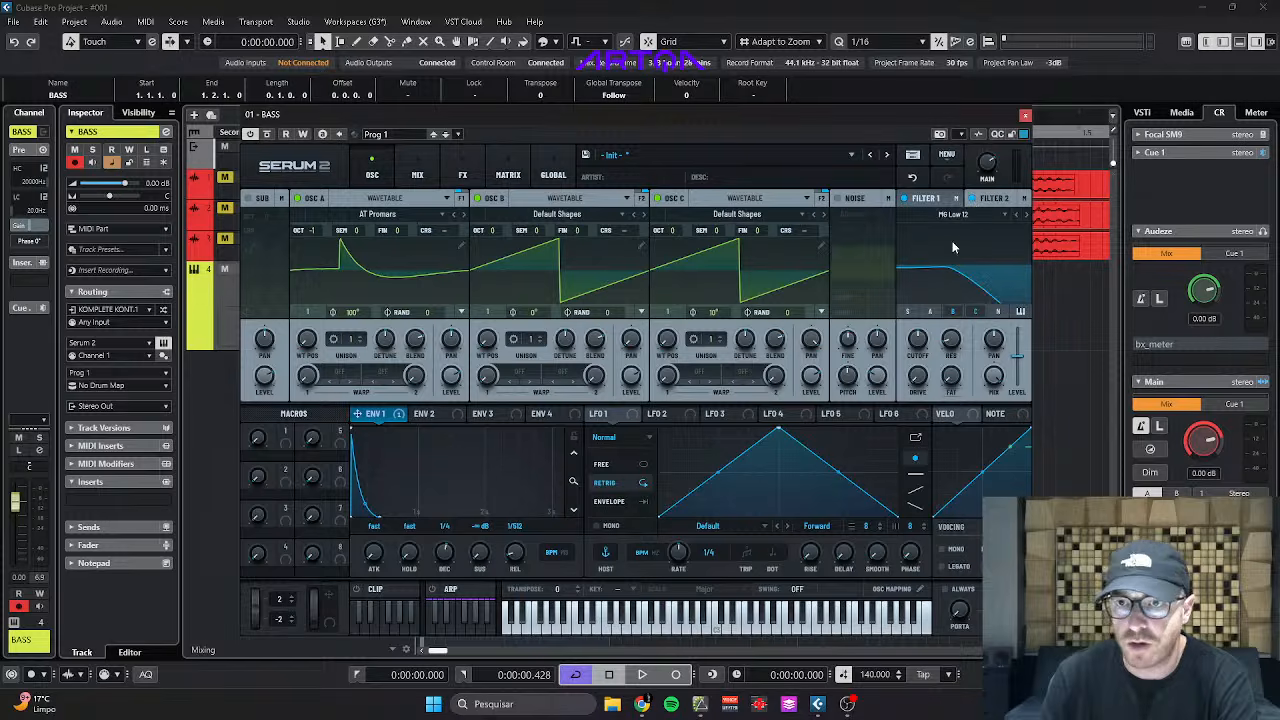
# Assign envelope 2 to modulate Filter 2's cutoff by 52% and lower the base cutoff while the loop plays.
pyautogui.press('space')
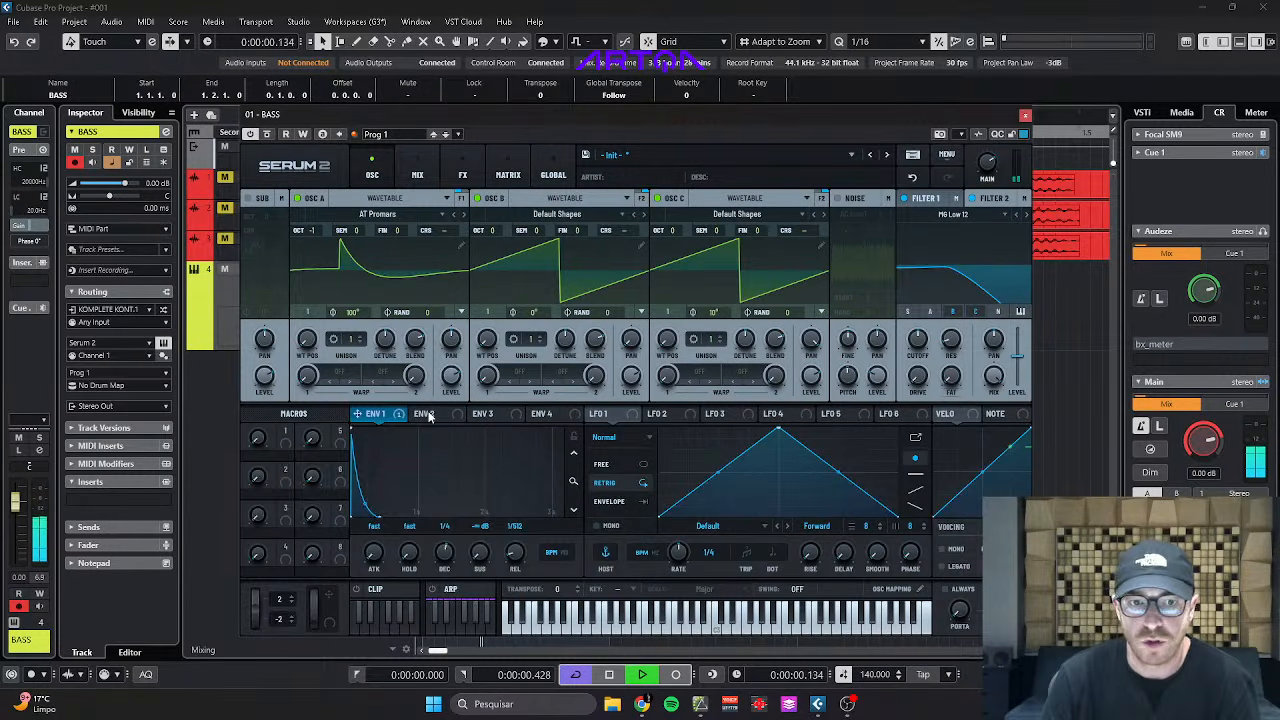
pyautogui.moveTo(430, 416); pyautogui.dragTo(914, 345)
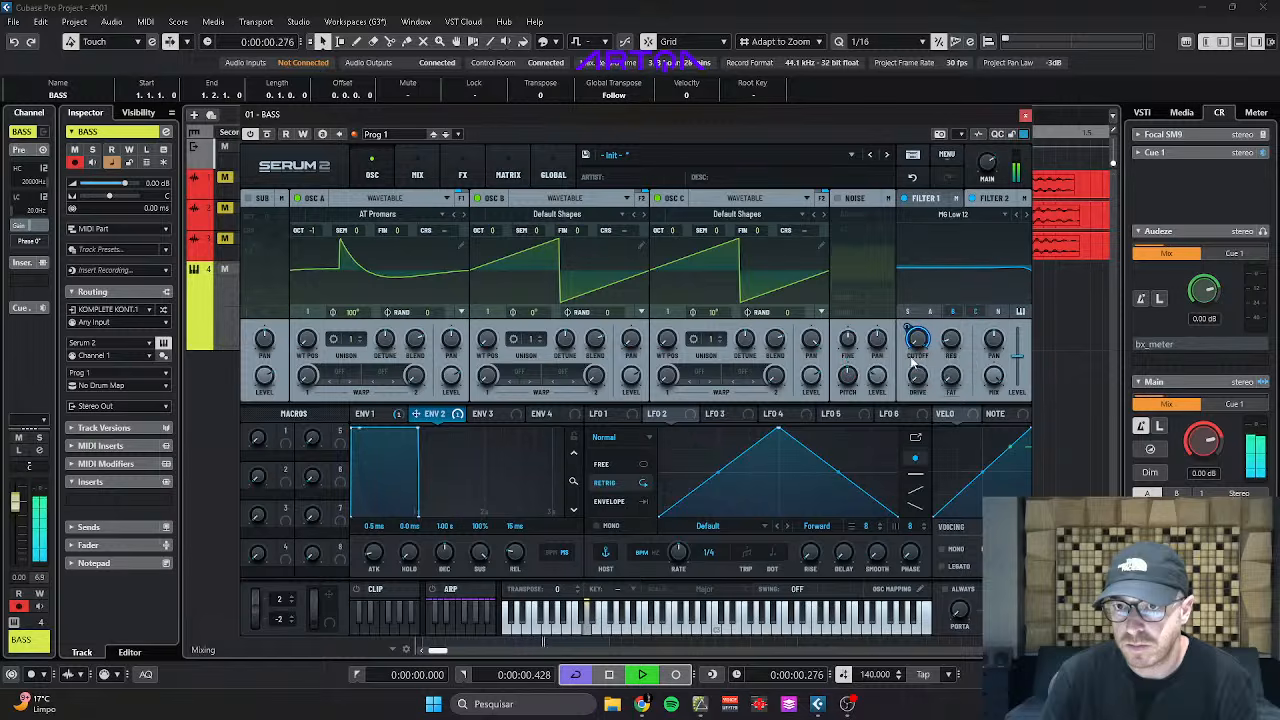
pyautogui.moveTo(907, 361)
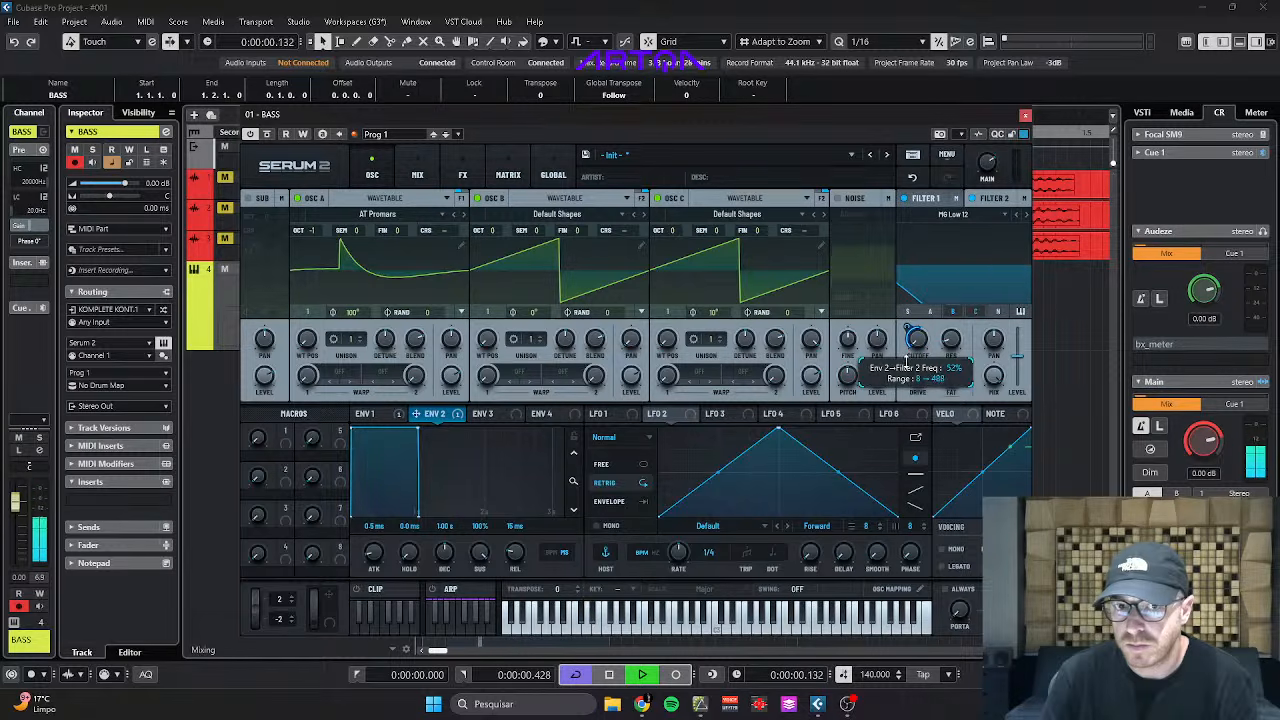
# Shape envelope 2 with a decay of about 222 ms, a steep curve and minimum sustain, and adjust its cutoff modulation amount.
pyautogui.moveTo(418, 428); pyautogui.dragTo(350, 556)
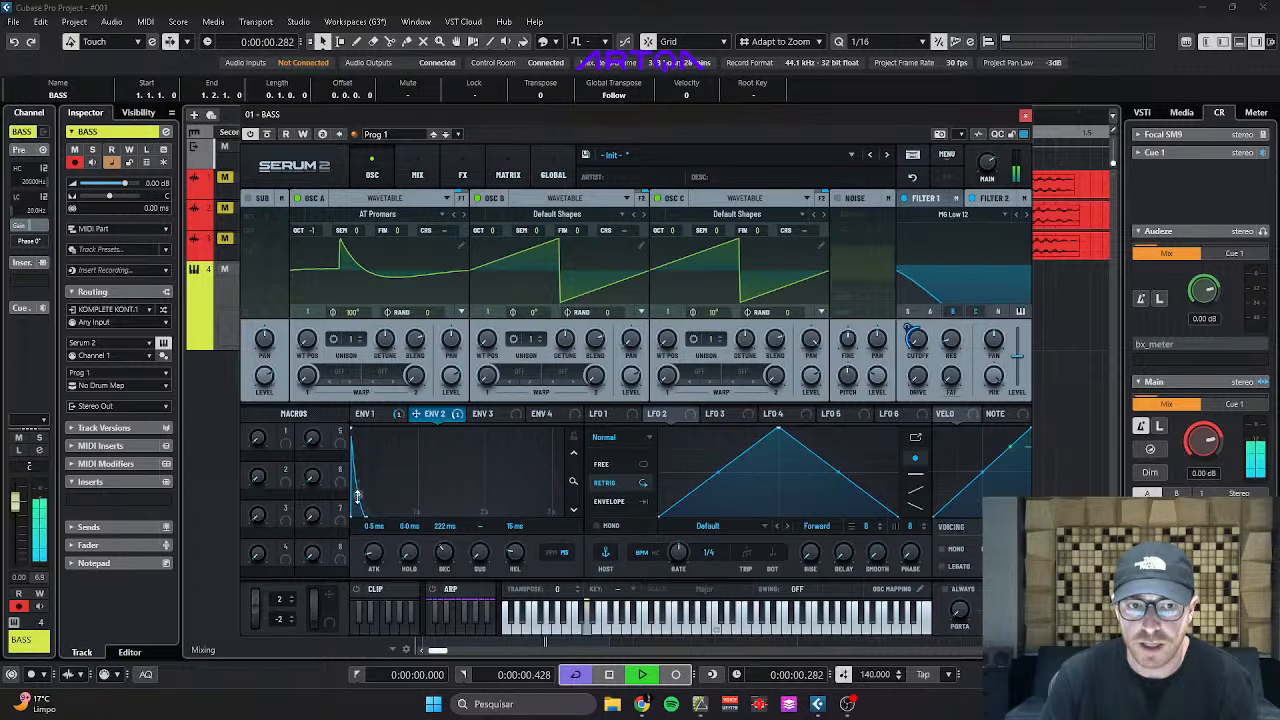
pyautogui.moveTo(357, 497); pyautogui.dragTo(355, 509)
pyautogui.moveTo(912, 334)
pyautogui.mouseDown()
pyautogui.moveTo(908, 299)
pyautogui.moveTo(919, 337)
pyautogui.mouseUp()
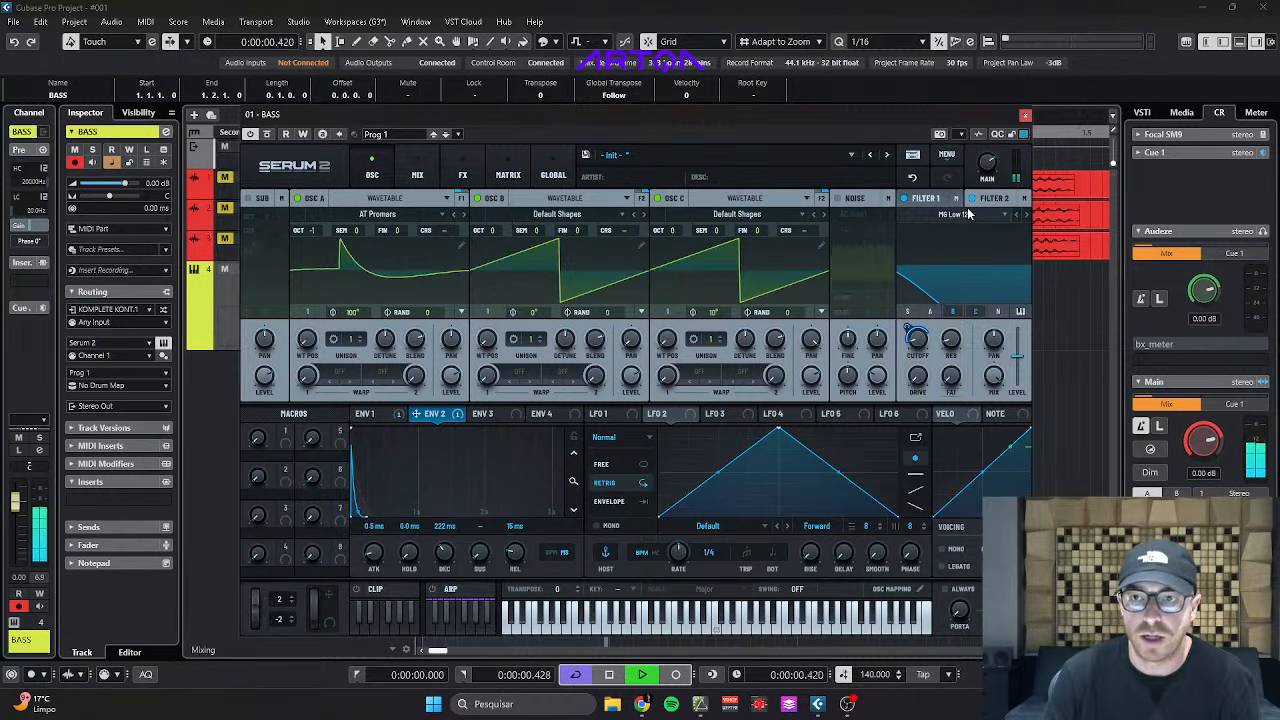
# Change Filter 2's type to MG Low 24 and sync envelope 2 to the tempo with a 1/4 decay.
pyautogui.click(1024, 216)
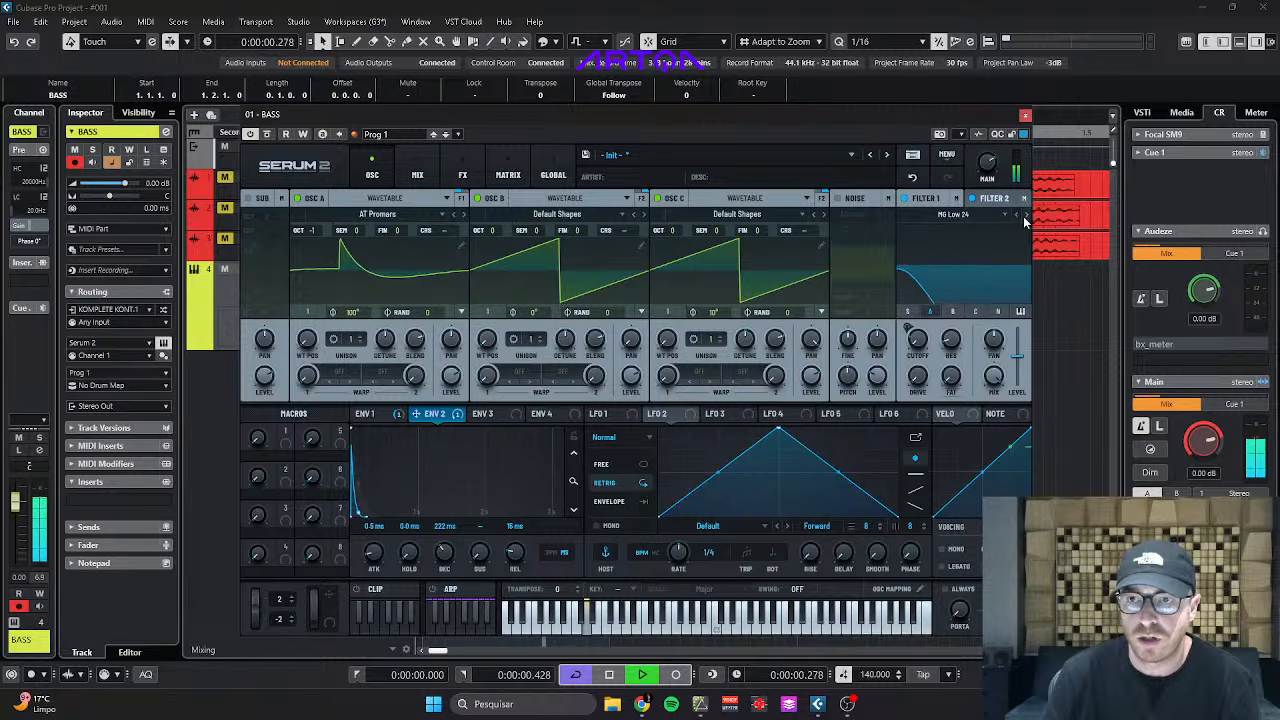
pyautogui.click(371, 413)
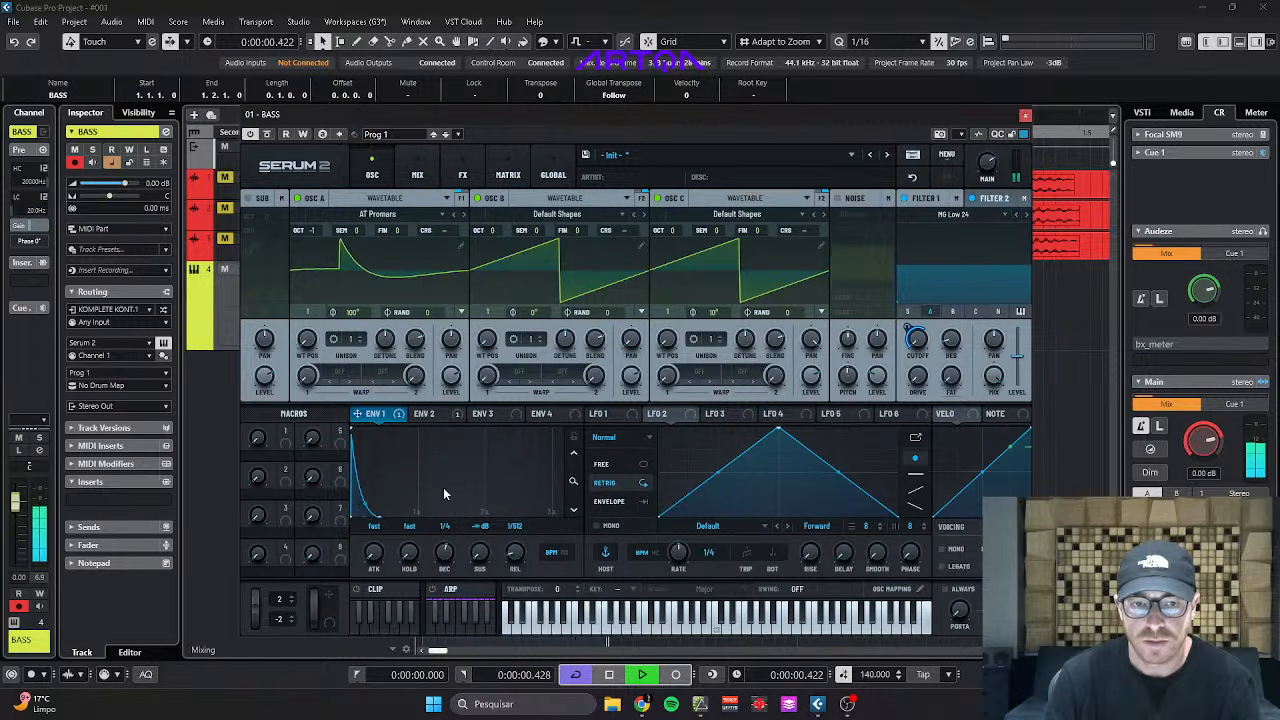
pyautogui.click(432, 415)
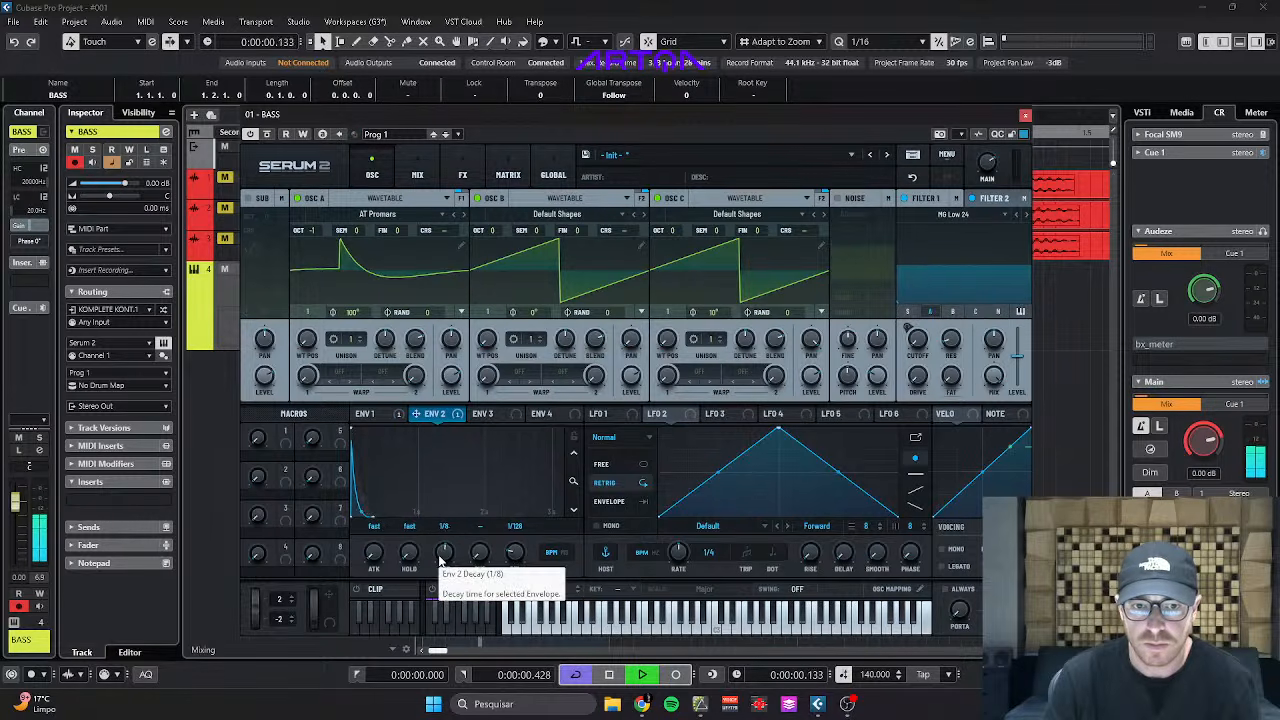
pyautogui.moveTo(441, 561); pyautogui.dragTo(441, 552)
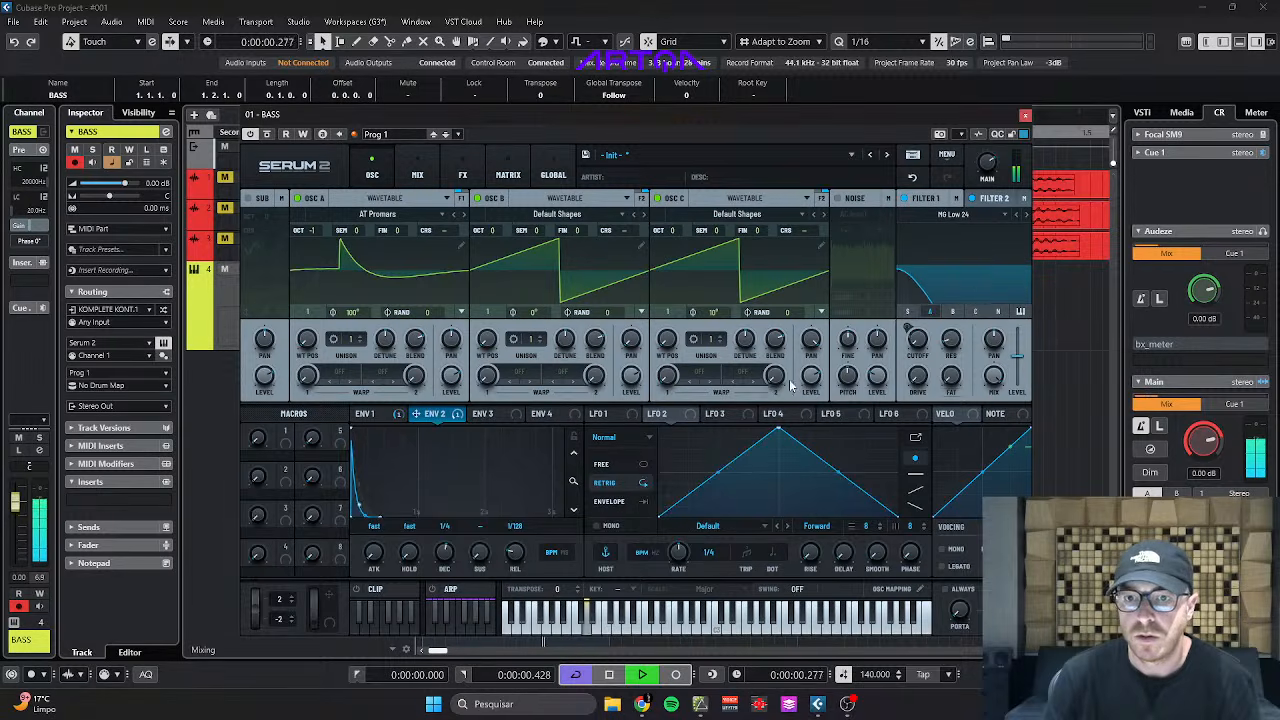
# Lower the levels of oscillators B and C slightly while the loop plays, and stop playback.
pyautogui.moveTo(630, 381); pyautogui.dragTo(631, 399)
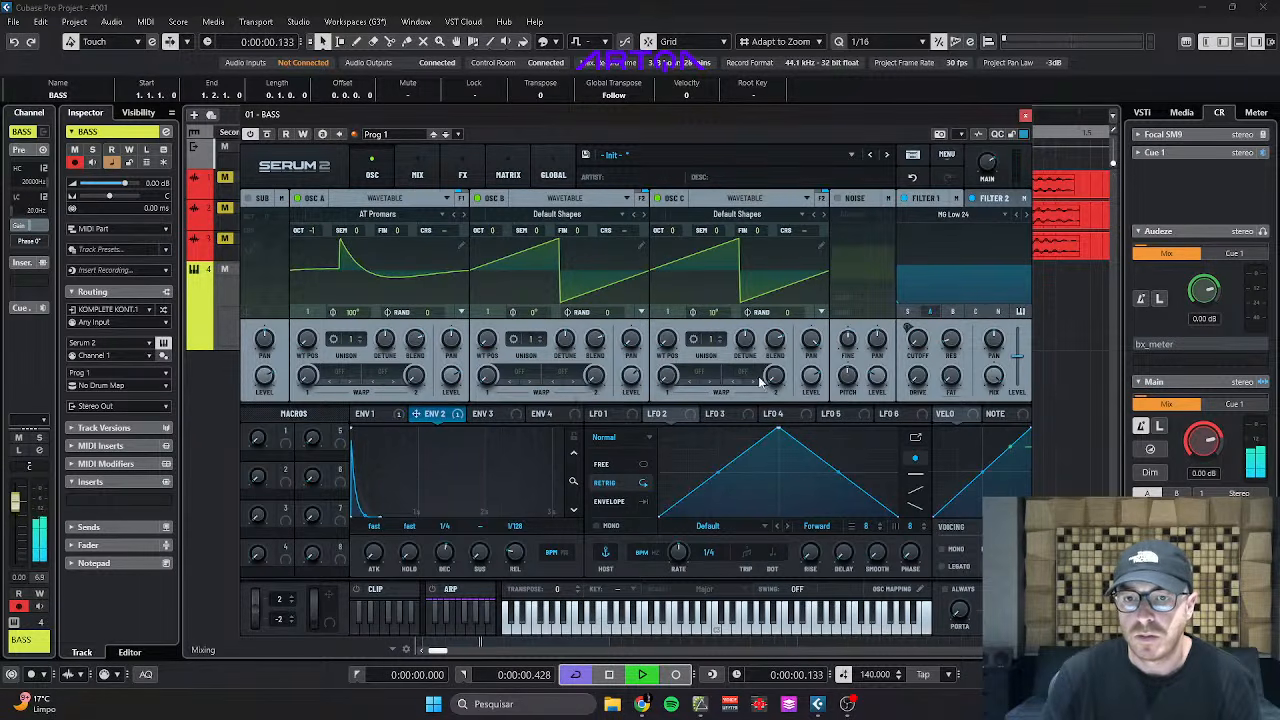
pyautogui.moveTo(813, 376); pyautogui.dragTo(815, 400)
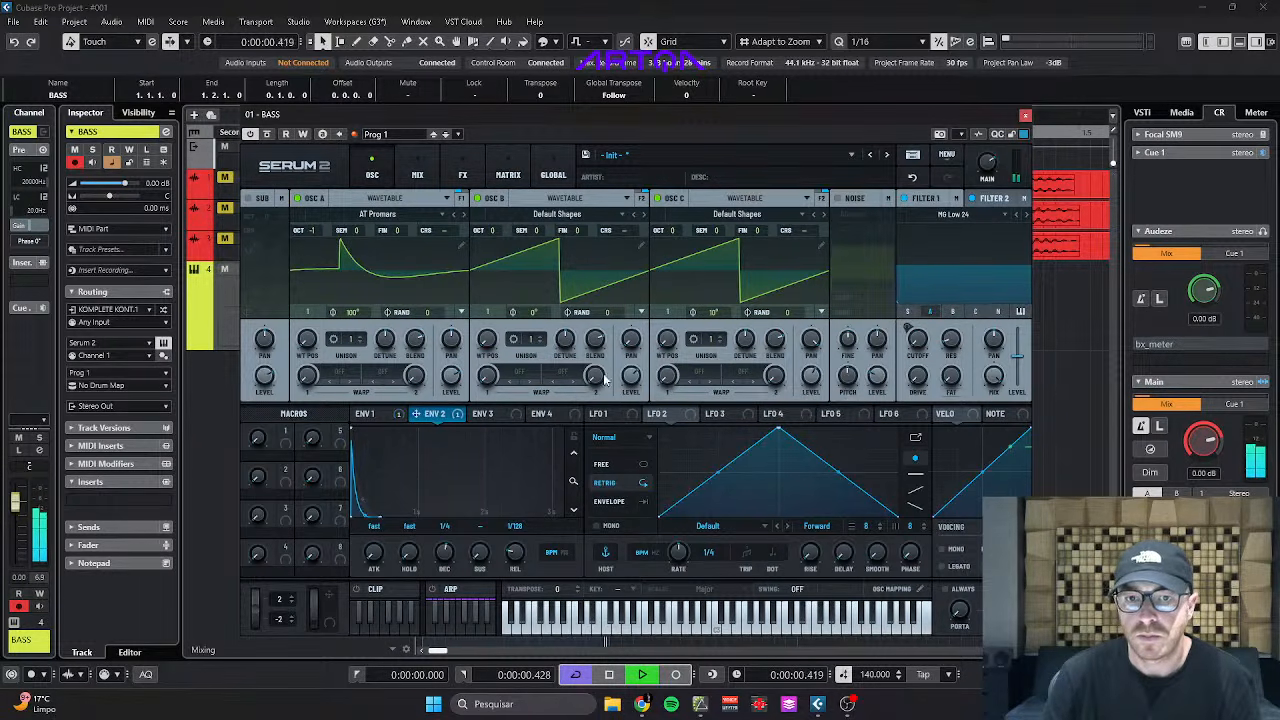
pyautogui.press('space')
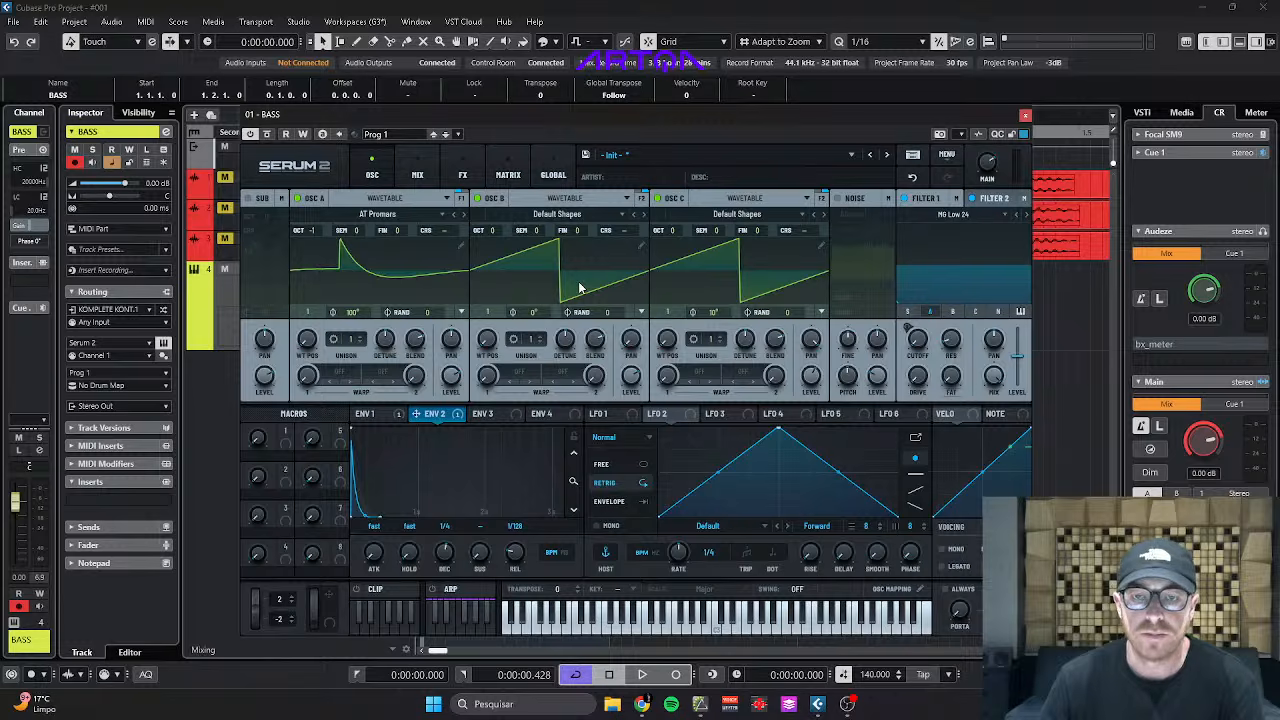
# Load the Arc Light preset from the user bank #1 ARTQA Bass for Electronic Music and play the bass loop.
pyautogui.click(636, 157)
pyautogui.moveTo(652, 219)
pyautogui.moveTo(758, 222)
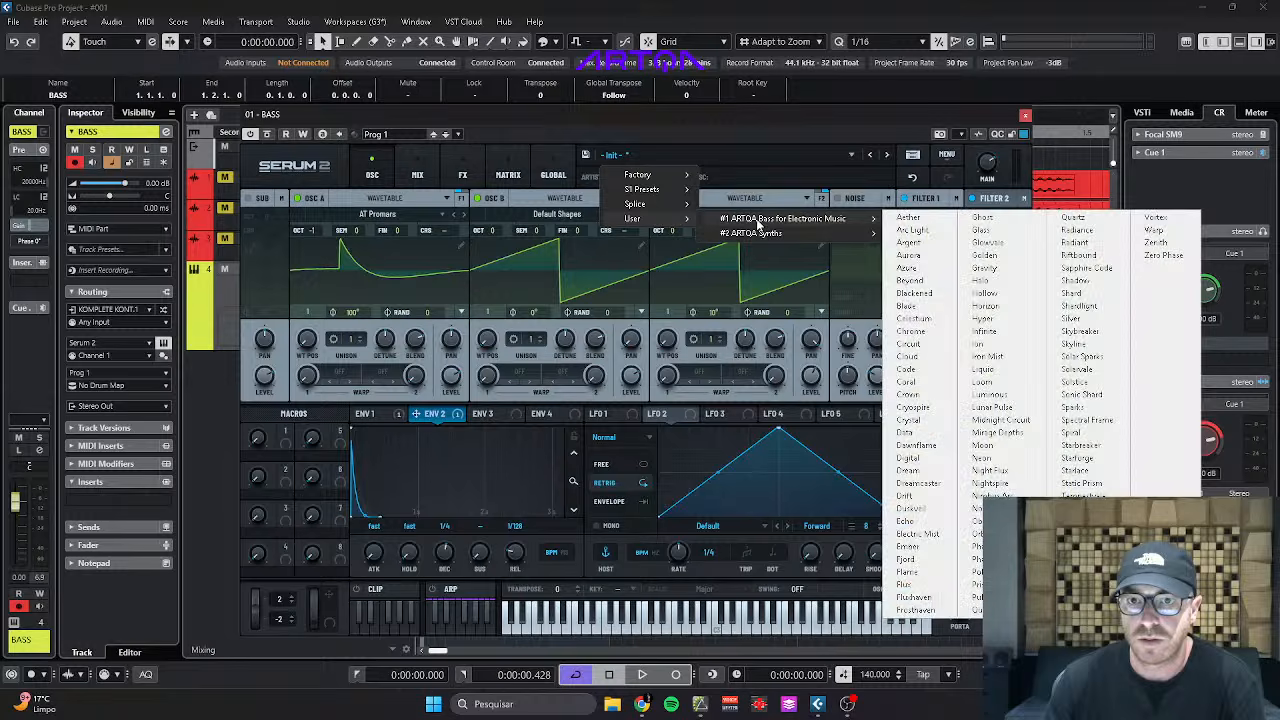
pyautogui.click(912, 230)
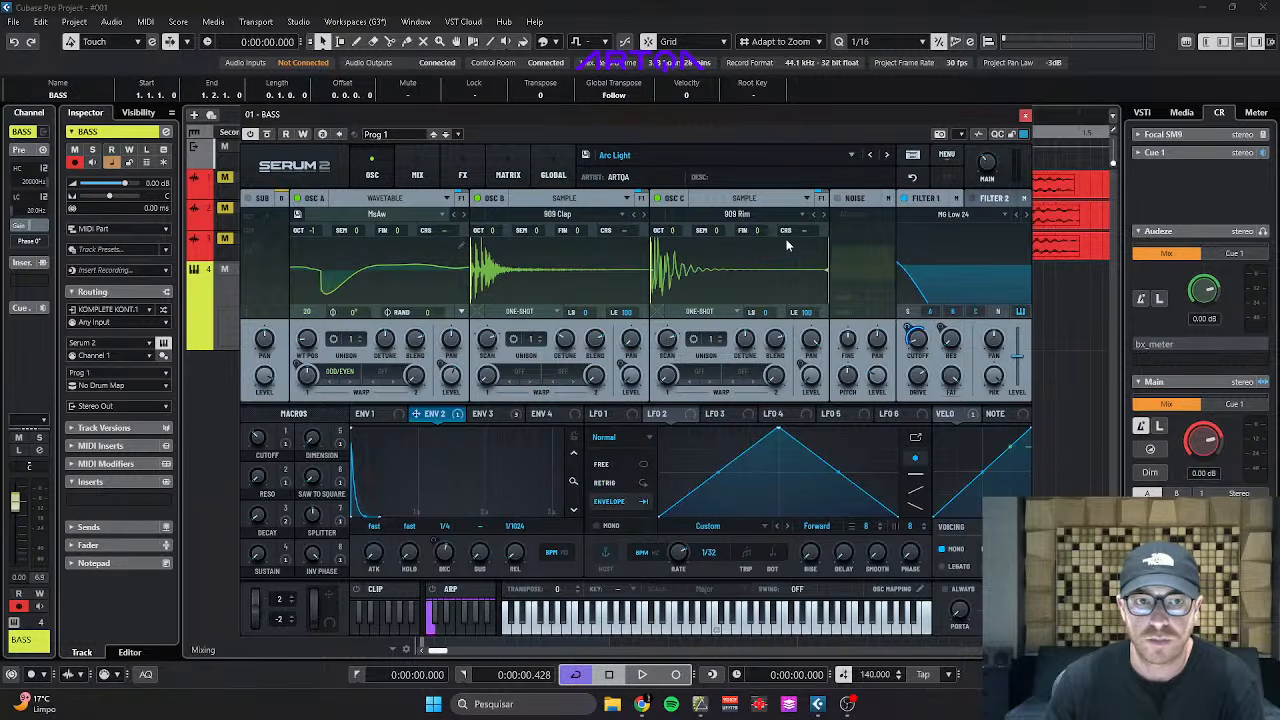
pyautogui.press('space')
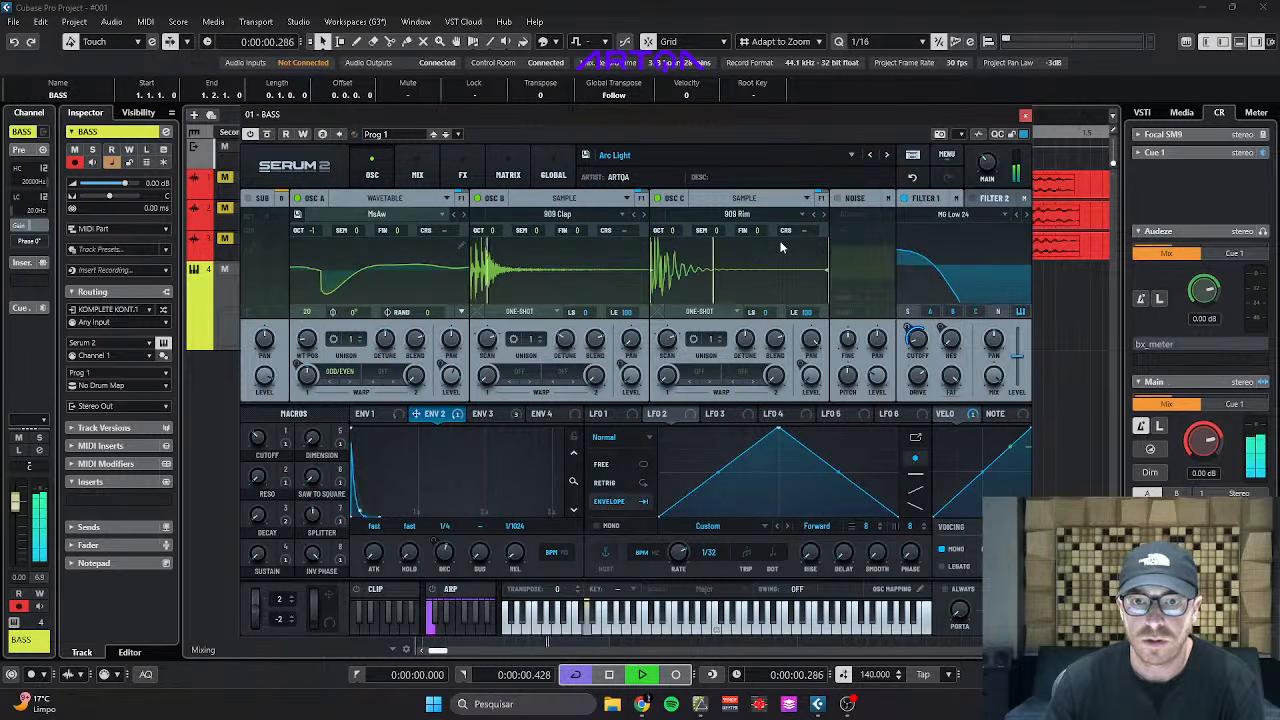
# Audition the full Arc Light preset, and listen to oscillator A alone with oscillators B and C switched off.
pyautogui.press('space')
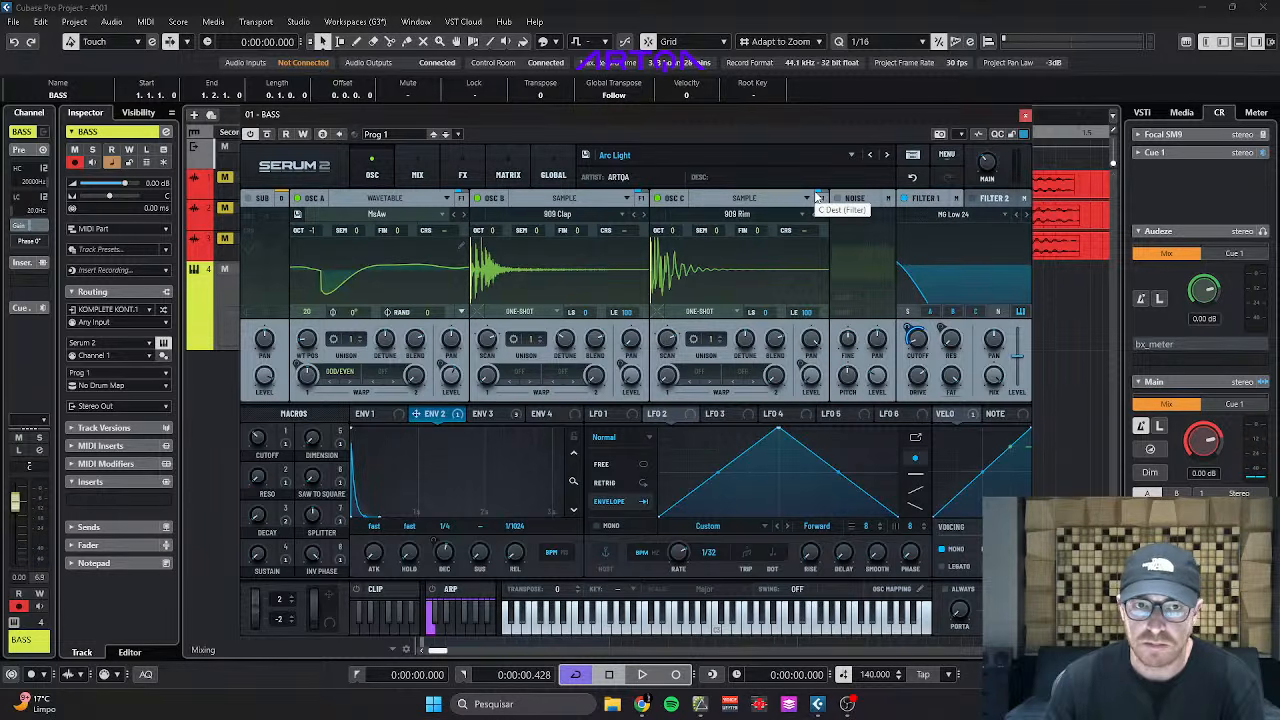
pyautogui.press('space')
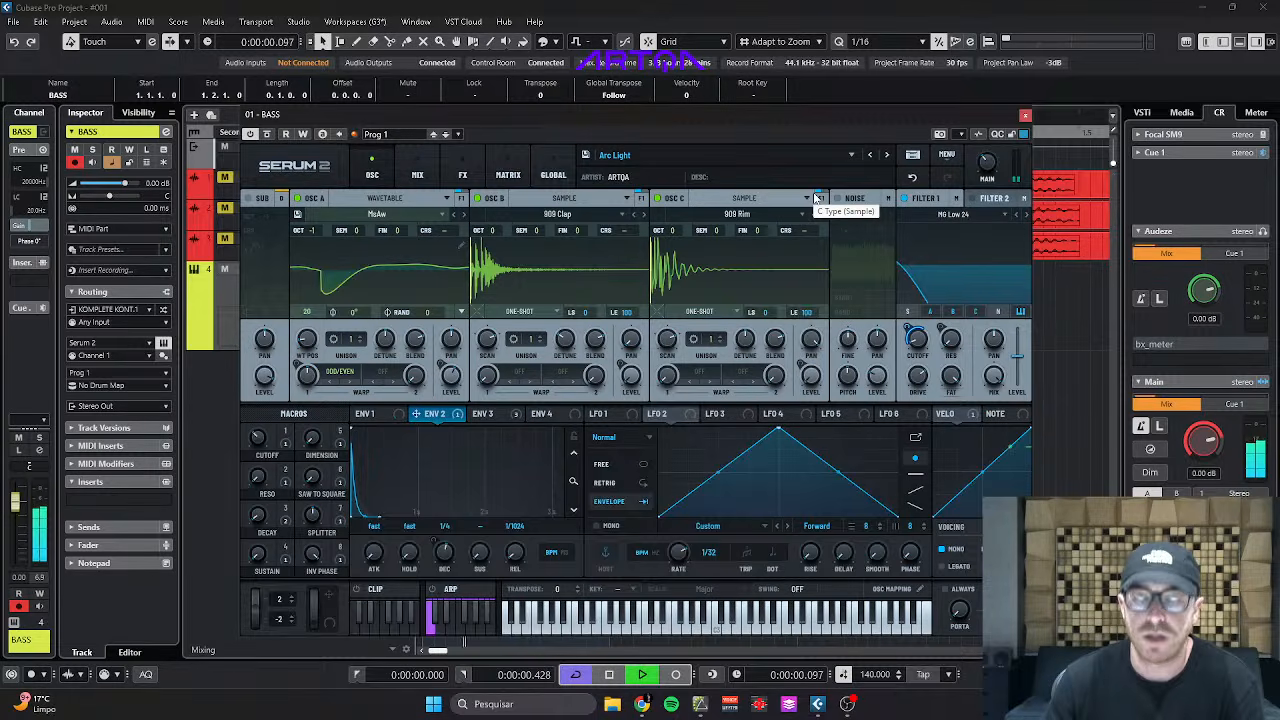
pyautogui.press('space')
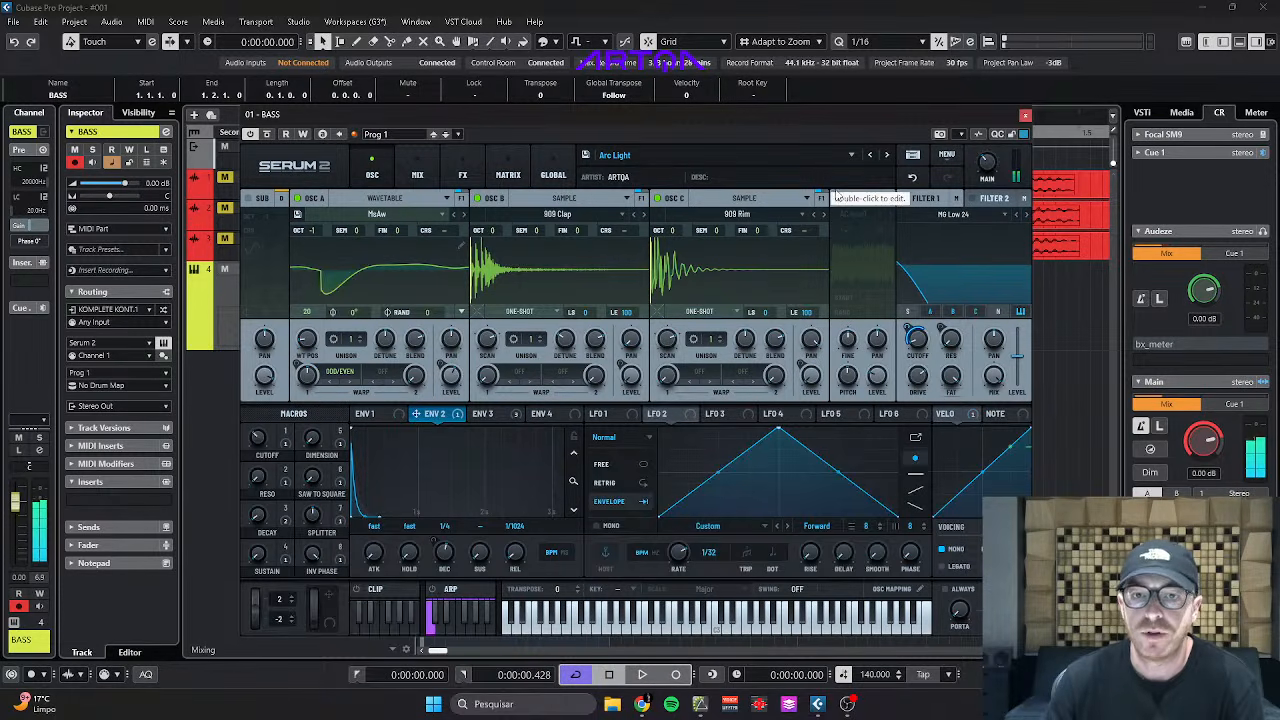
pyautogui.click(477, 198)
pyautogui.click(657, 198)
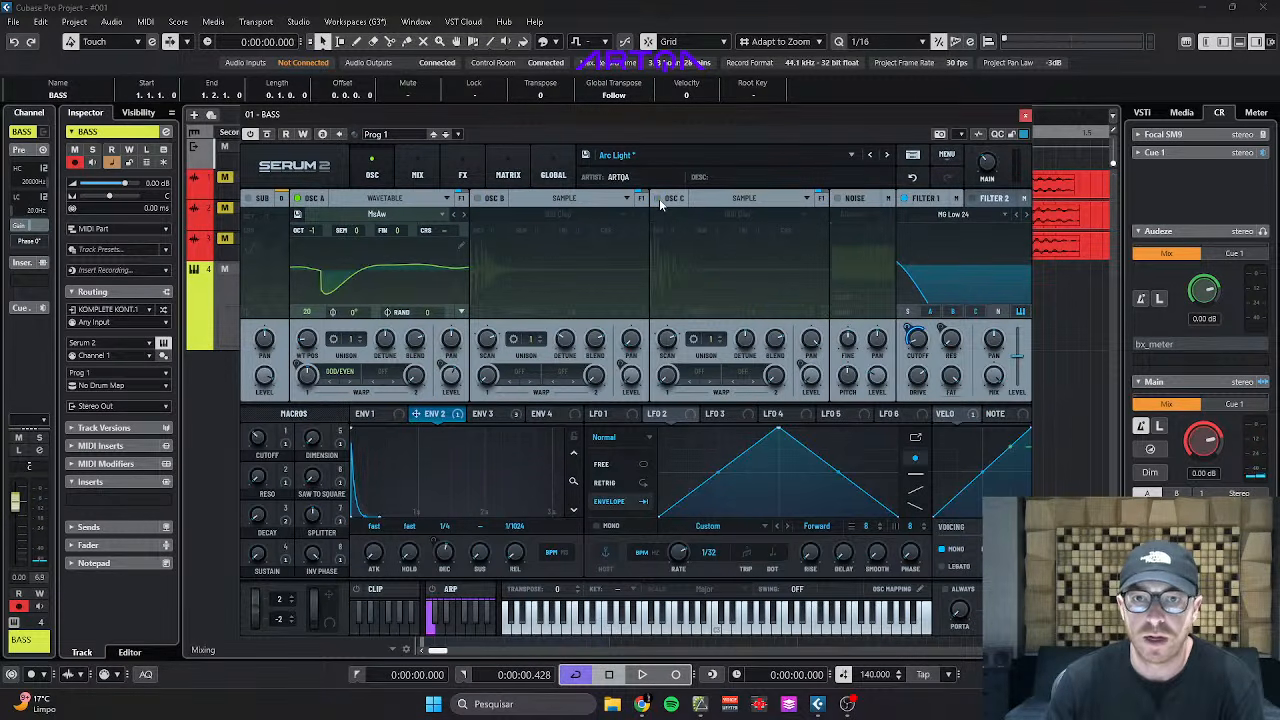
pyautogui.press('space')
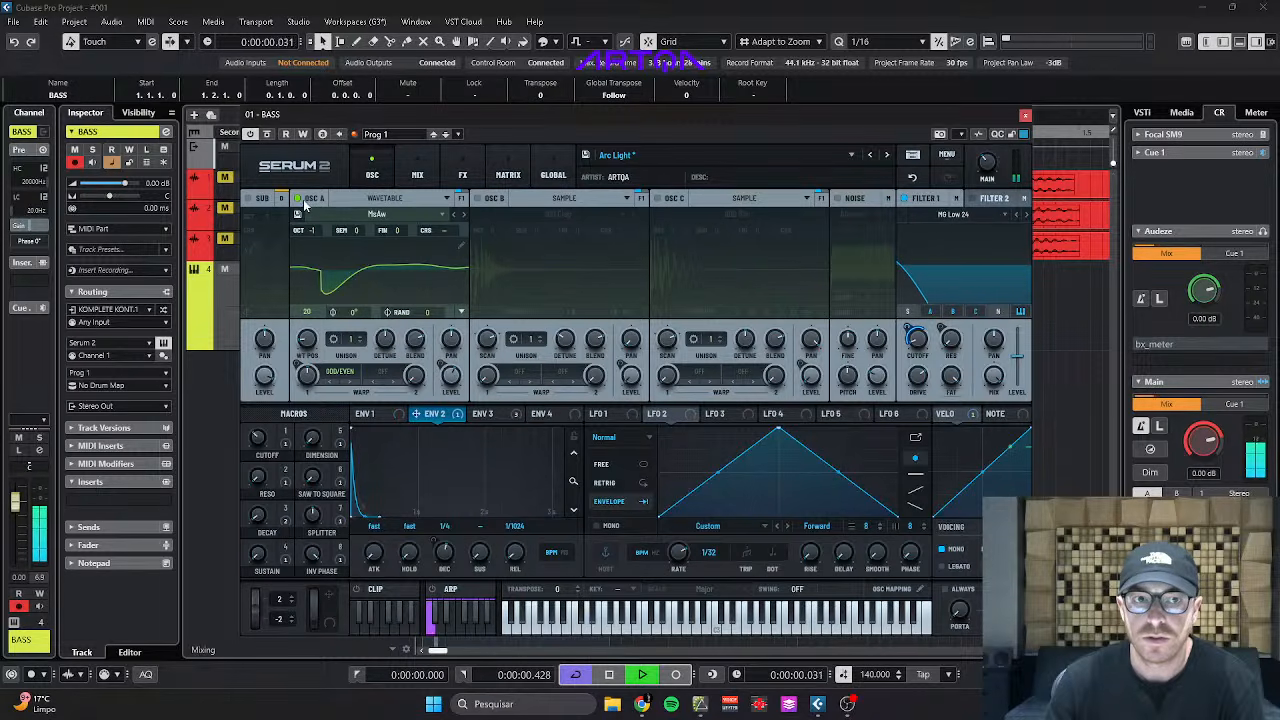
pyautogui.press('space')
# Switch oscillators B and C back on, play them with oscillator A off, and re-enable oscillator A.
pyautogui.click(479, 198)
pyautogui.click(657, 198)
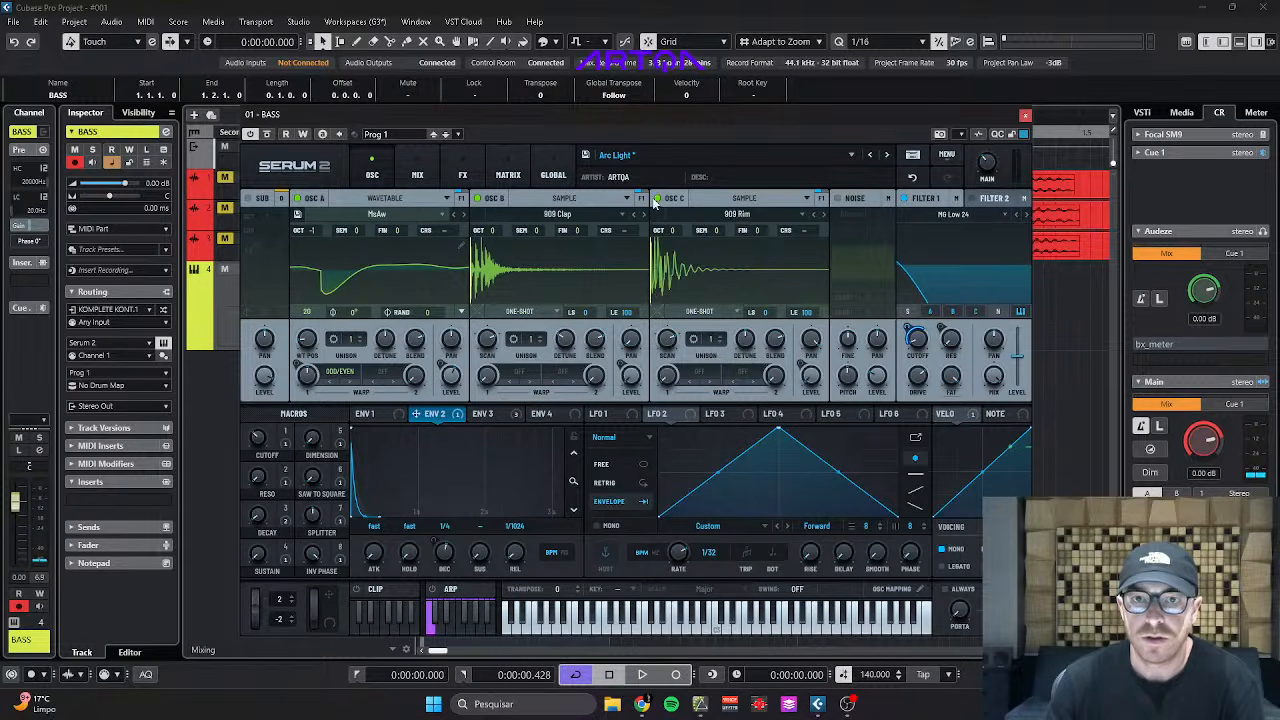
pyautogui.click(297, 199)
pyautogui.press('space')
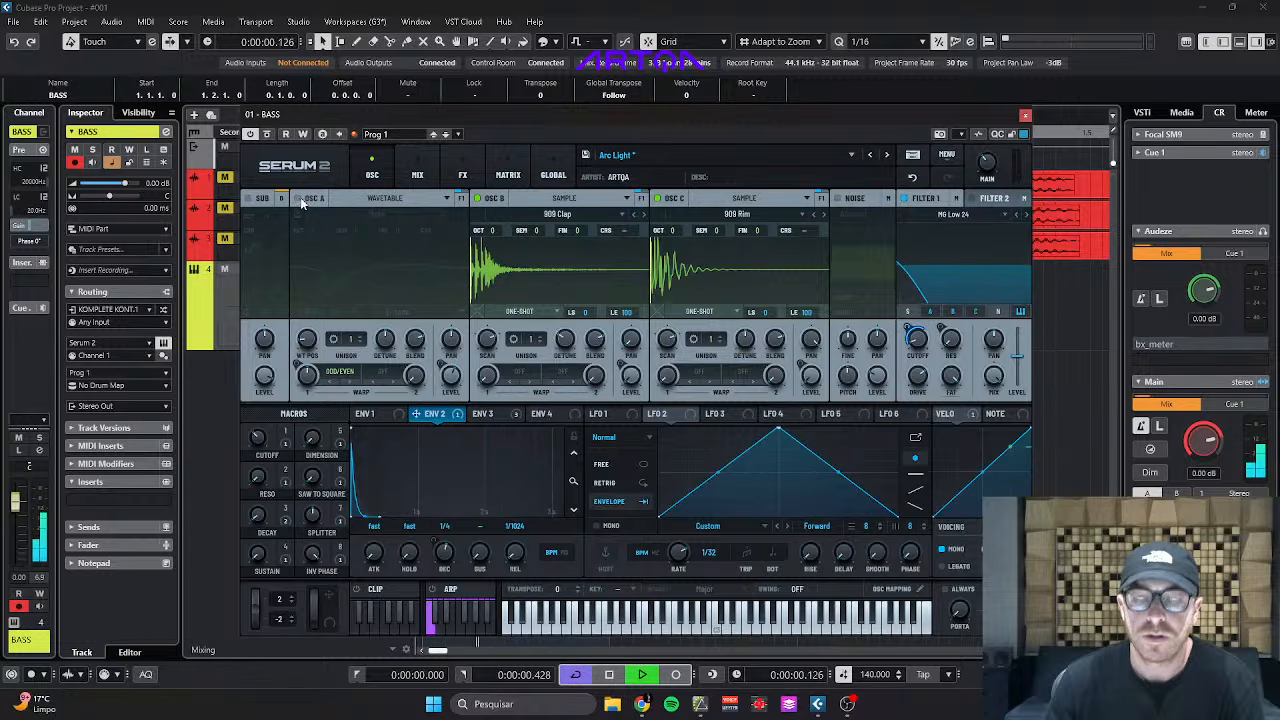
pyautogui.click(298, 198)
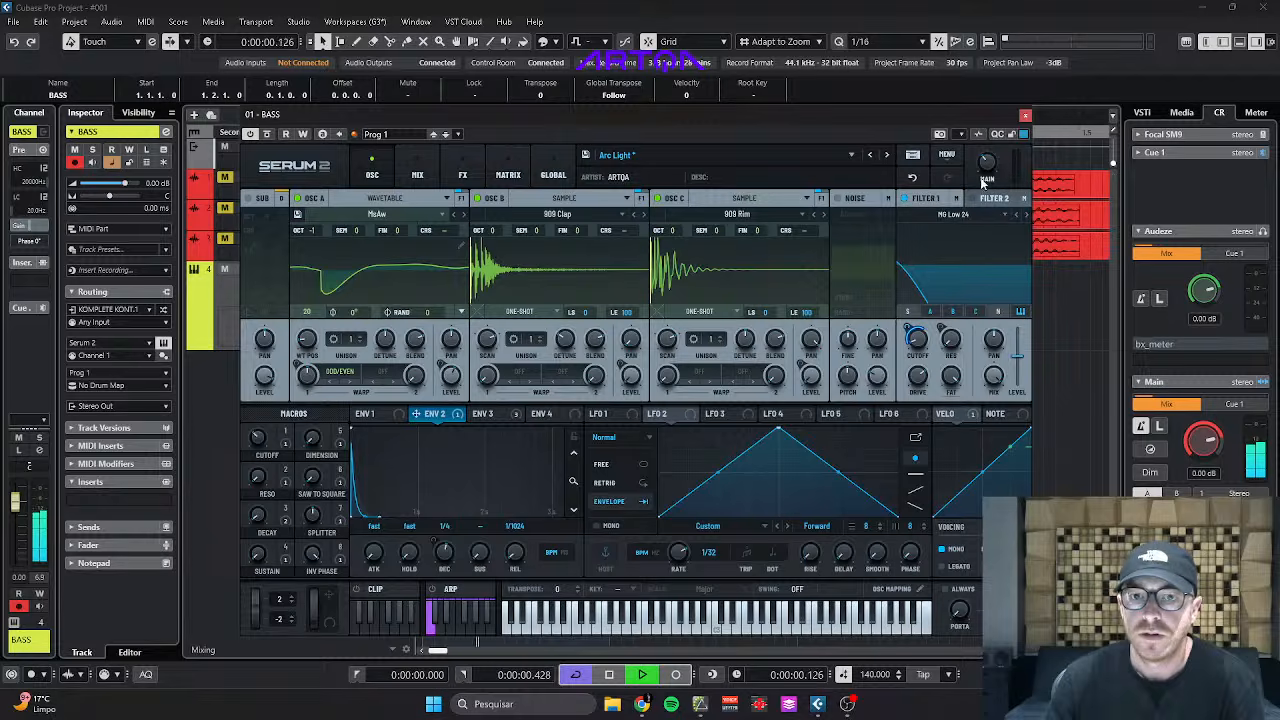
pyautogui.press('space')
# Close the synth window, unmute the KICK 3 track and play the kick and bass loop together.
pyautogui.click(1025, 117)
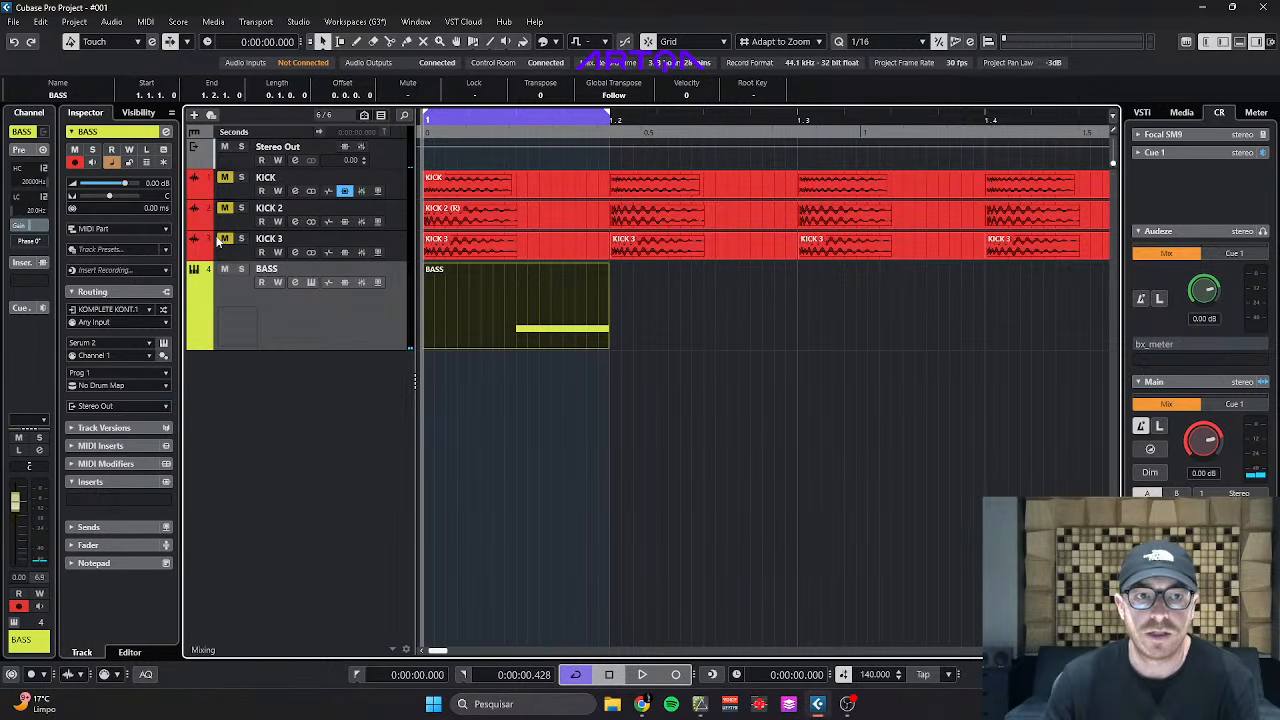
pyautogui.press('space')
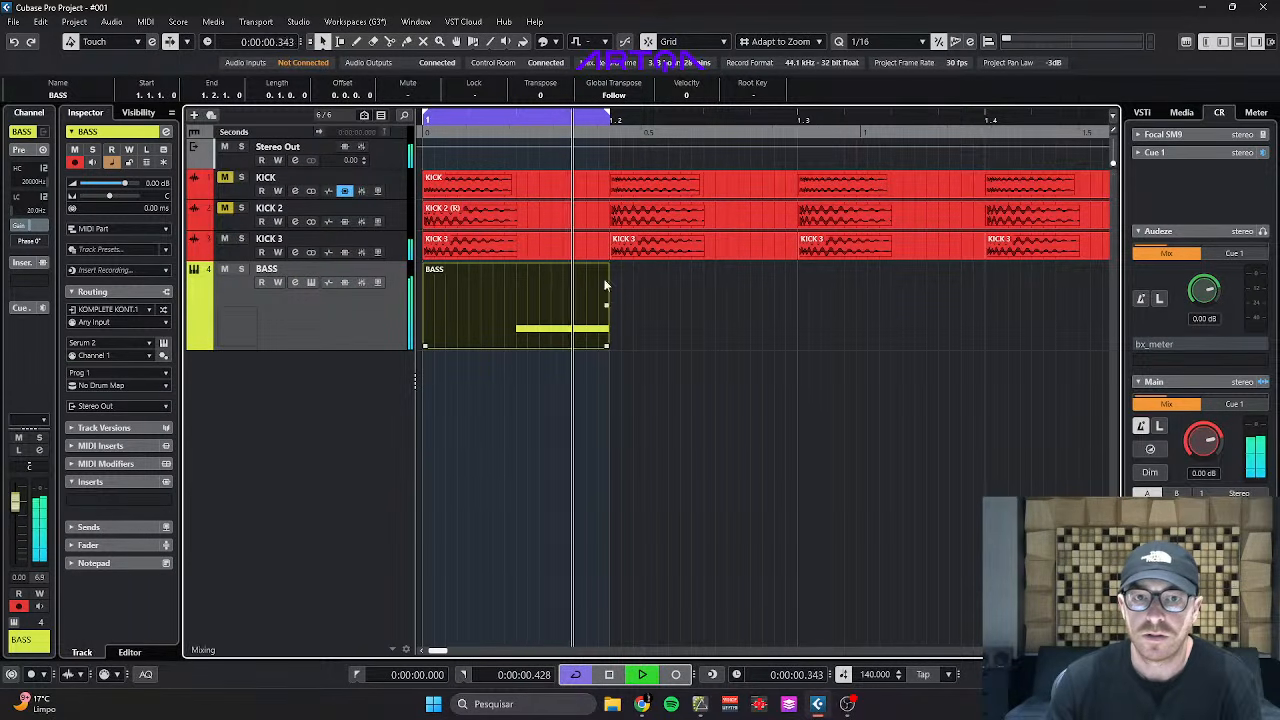
pyautogui.press('space')
# Extend the loop range to 1.3 and add a 1/16-long D1 note at 1.1.2 in the BASS part.
pyautogui.press('g')
pyautogui.keyDown('alt'); pyautogui.click(729, 117); pyautogui.keyUp('alt')
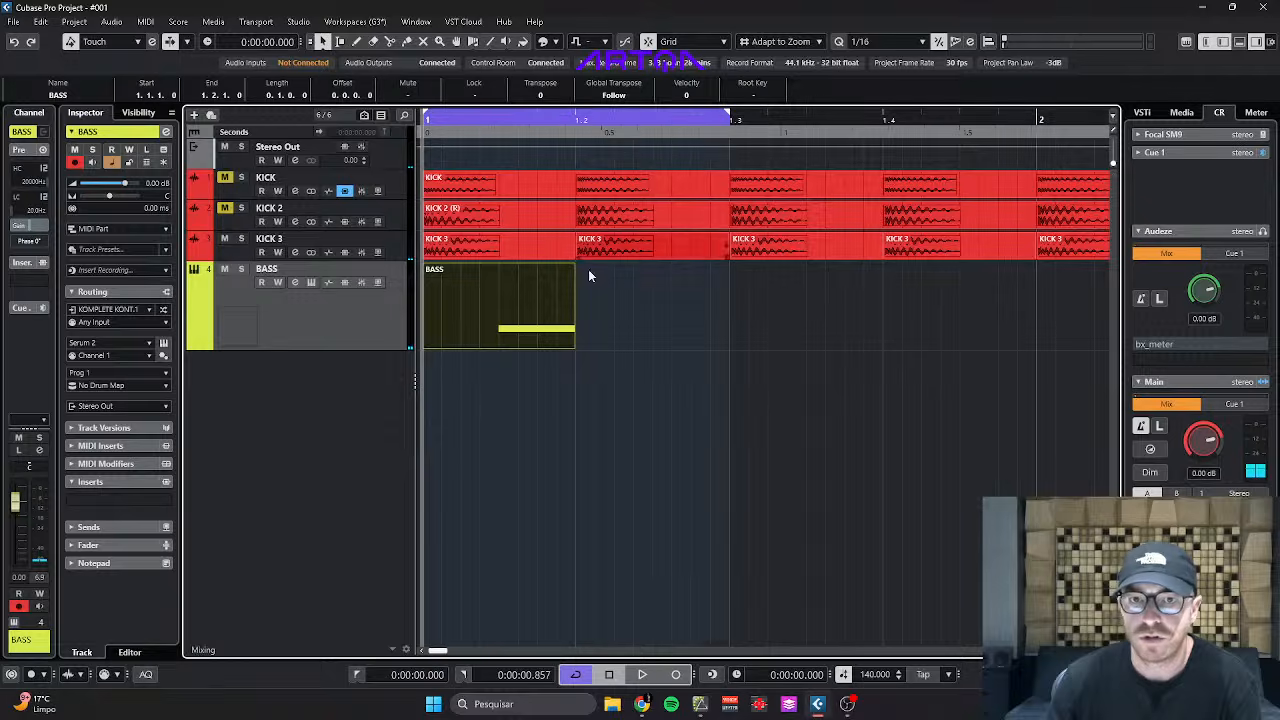
pyautogui.doubleClick(552, 294)
pyautogui.moveTo(312, 437); pyautogui.dragTo(383, 437)
pyautogui.scroll(-2, 414, 441)
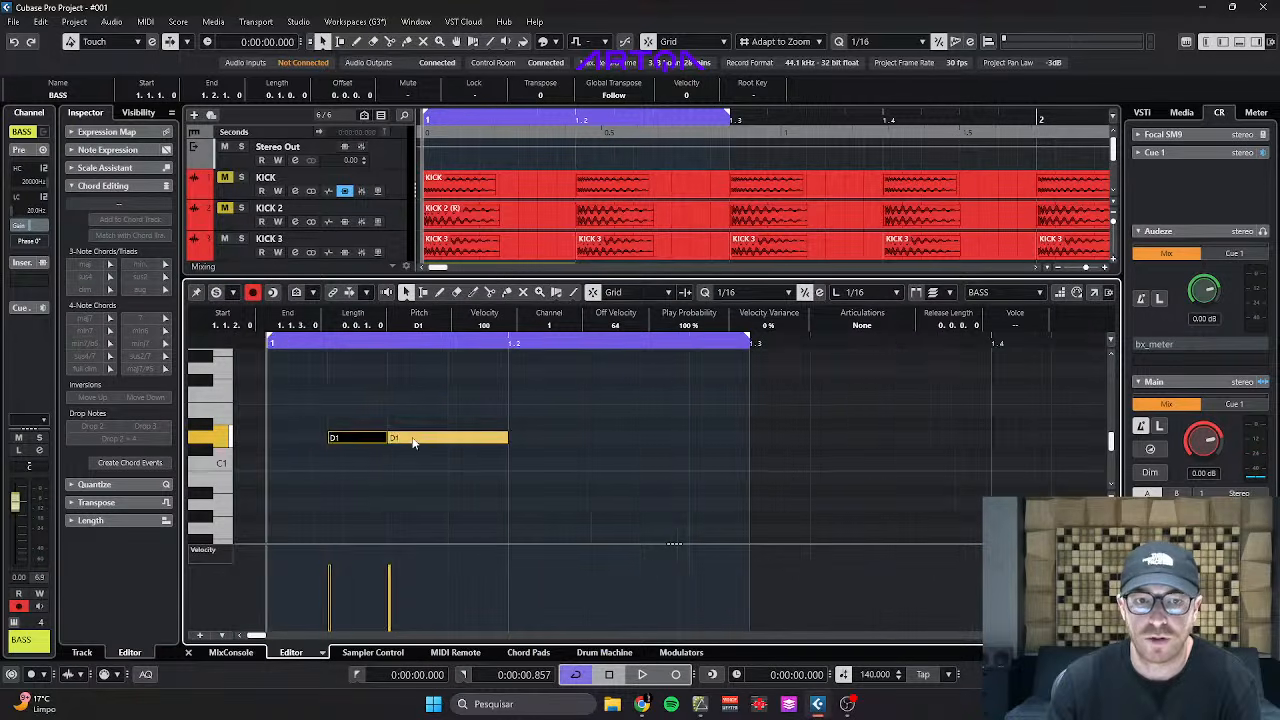
# Copy the longer D1 note to 1.2.3, enlarging the part to fit, and play the loop.
pyautogui.click(467, 442)
pyautogui.moveTo(467, 446); pyautogui.dragTo(603, 443)
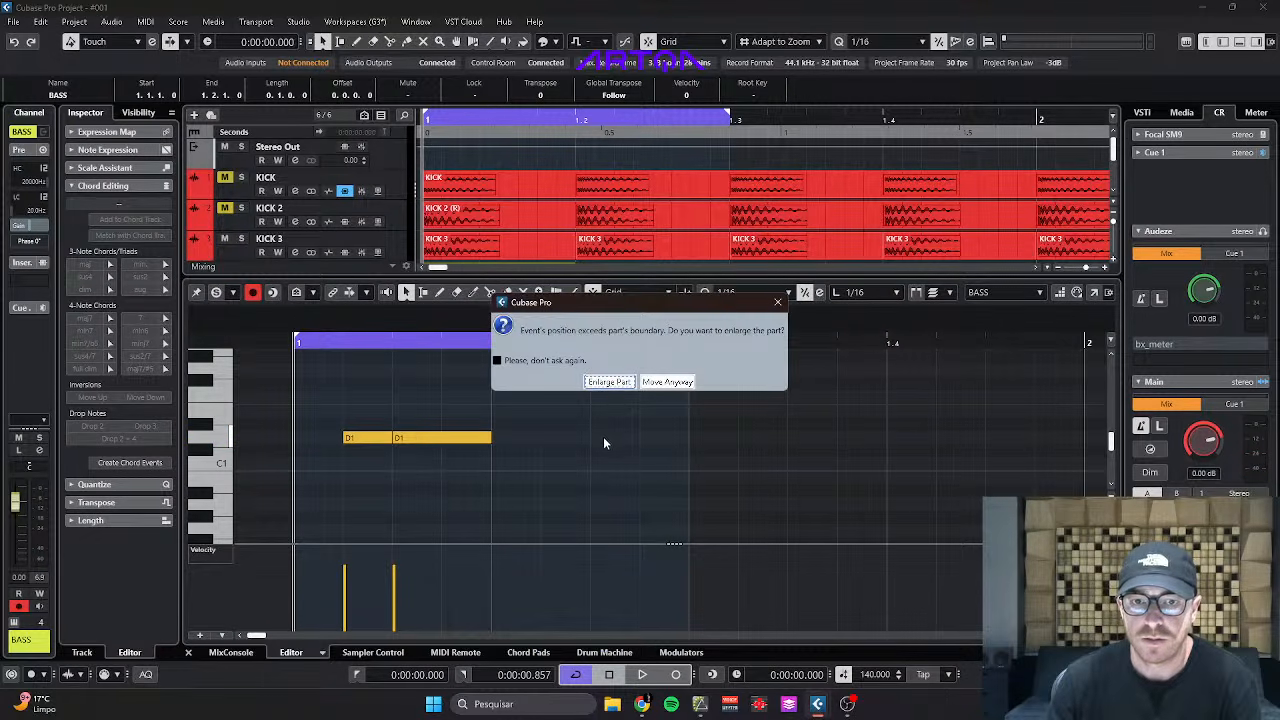
pyautogui.click(610, 383)
pyautogui.press('space')
pyautogui.hotkey('ctrl', 'alt', 'e')
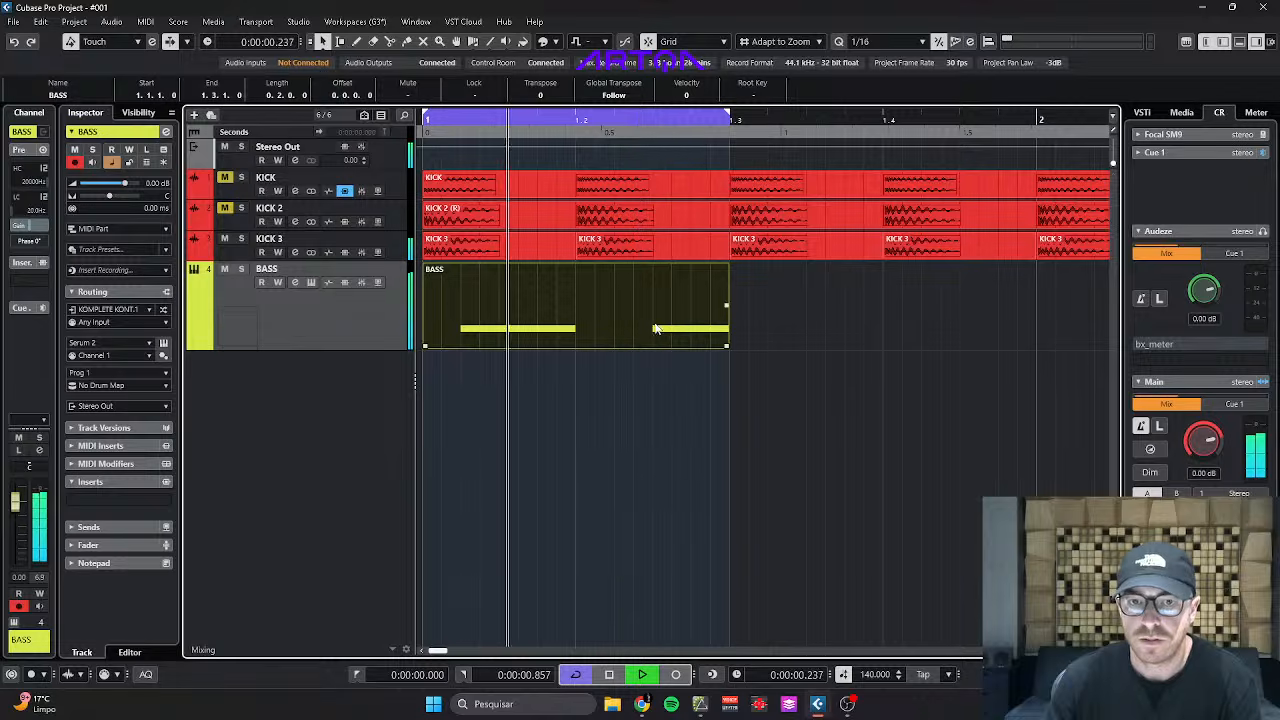
# Shorten the ends of all three D1 notes slightly in the BASS part while the loop plays.
pyautogui.doubleClick(523, 320)
pyautogui.moveTo(293, 463); pyautogui.dragTo(345, 436)
pyautogui.moveTo(431, 437); pyautogui.dragTo(428, 438)
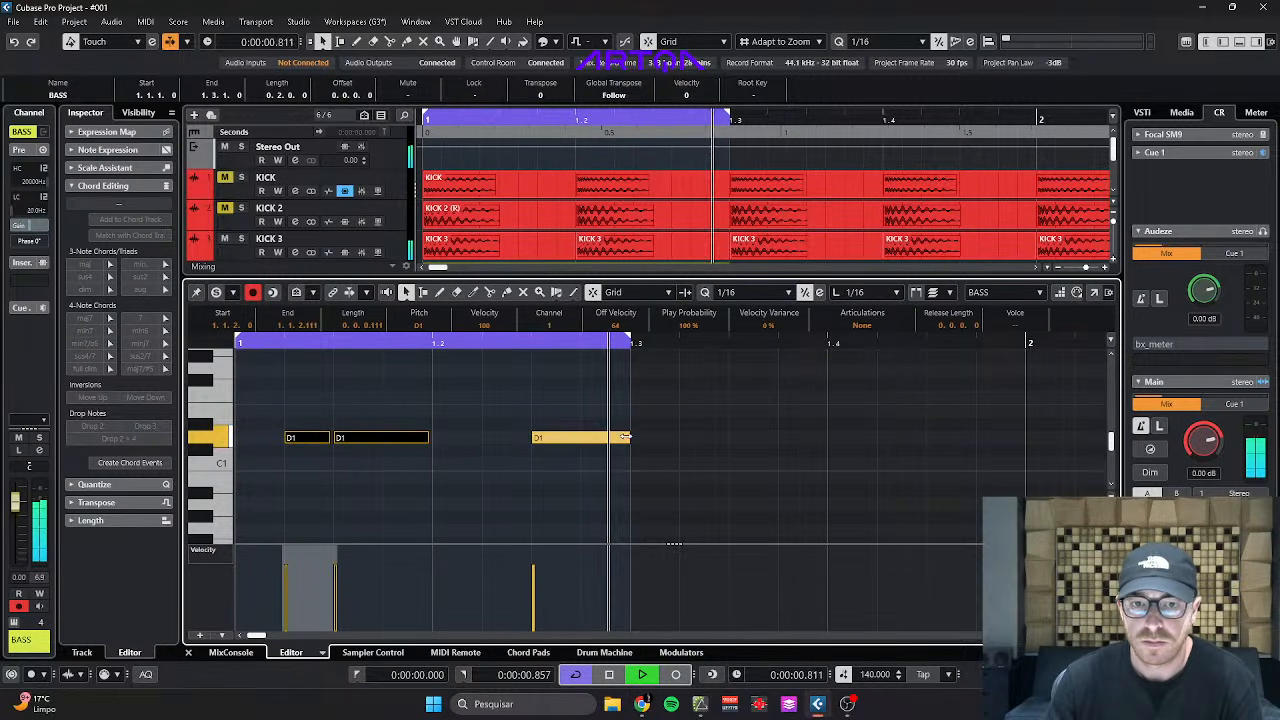
pyautogui.moveTo(624, 437); pyautogui.dragTo(621, 437)
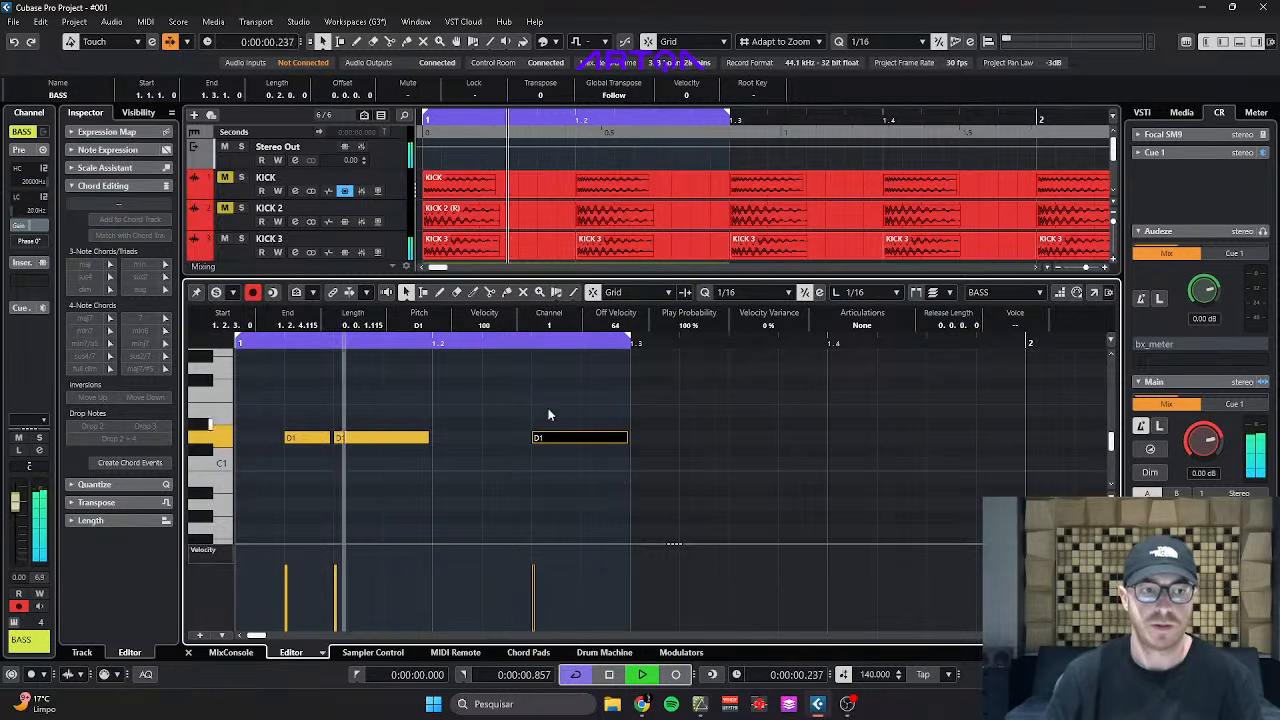
pyautogui.hotkey('ctrl', 'alt', 'e')
pyautogui.press('space')
# Lower the Stereo Out fader to -2.25 dB while the kick and bass loop plays.
pyautogui.click(285, 236)
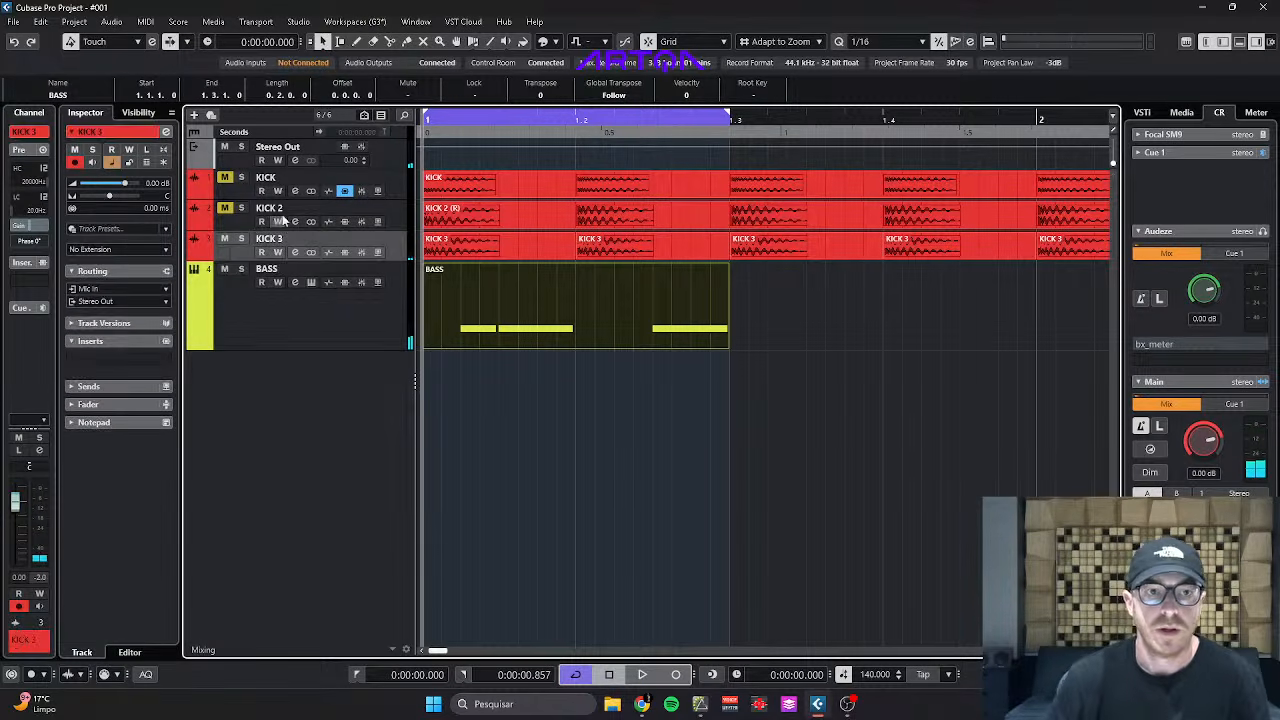
pyautogui.click(270, 150)
pyautogui.press('space')
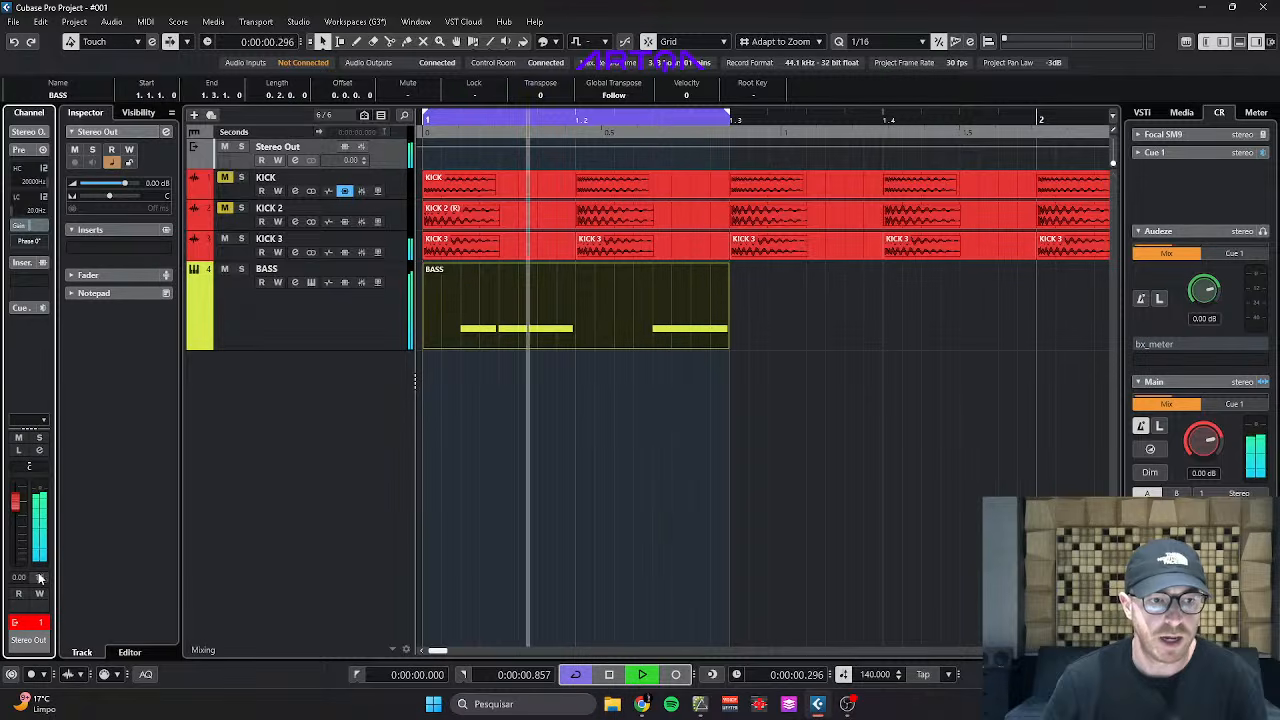
pyautogui.moveTo(15, 500); pyautogui.dragTo(15, 512)
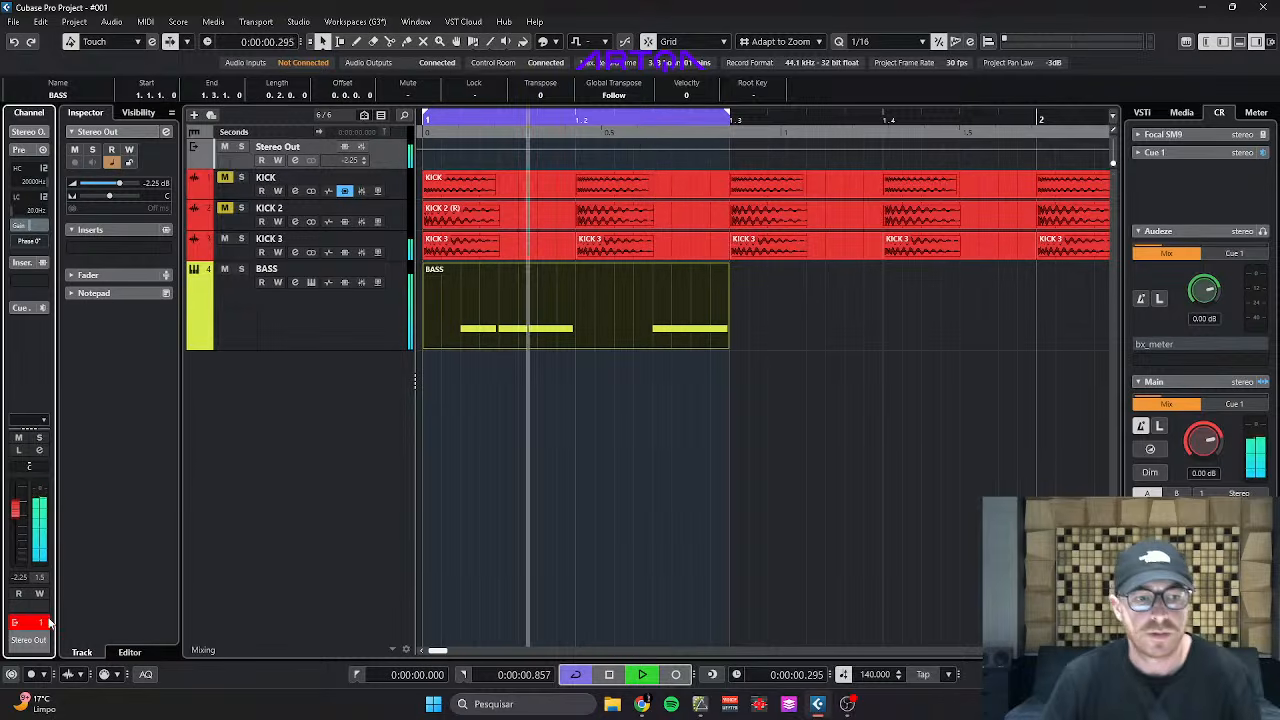
pyautogui.press('space')
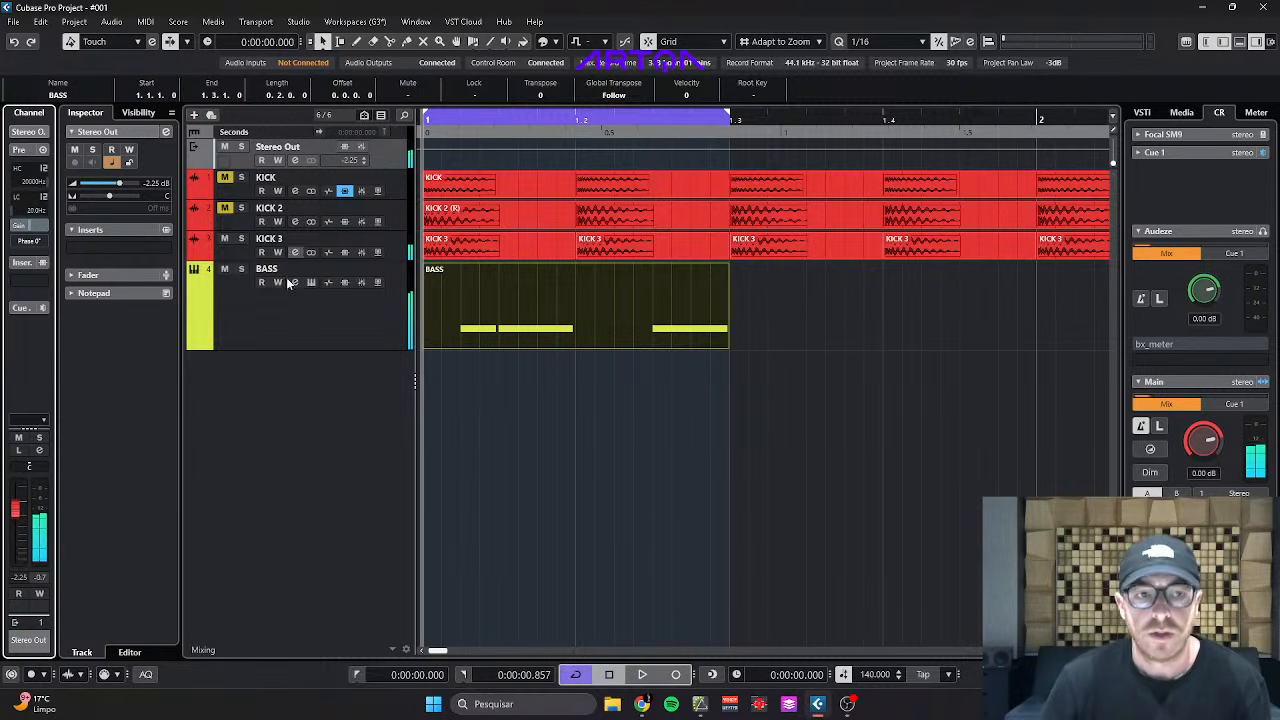
# Reopen the BASS track's synth, advance through the presets to Azure and play the loop with it.
pyautogui.click(309, 318)
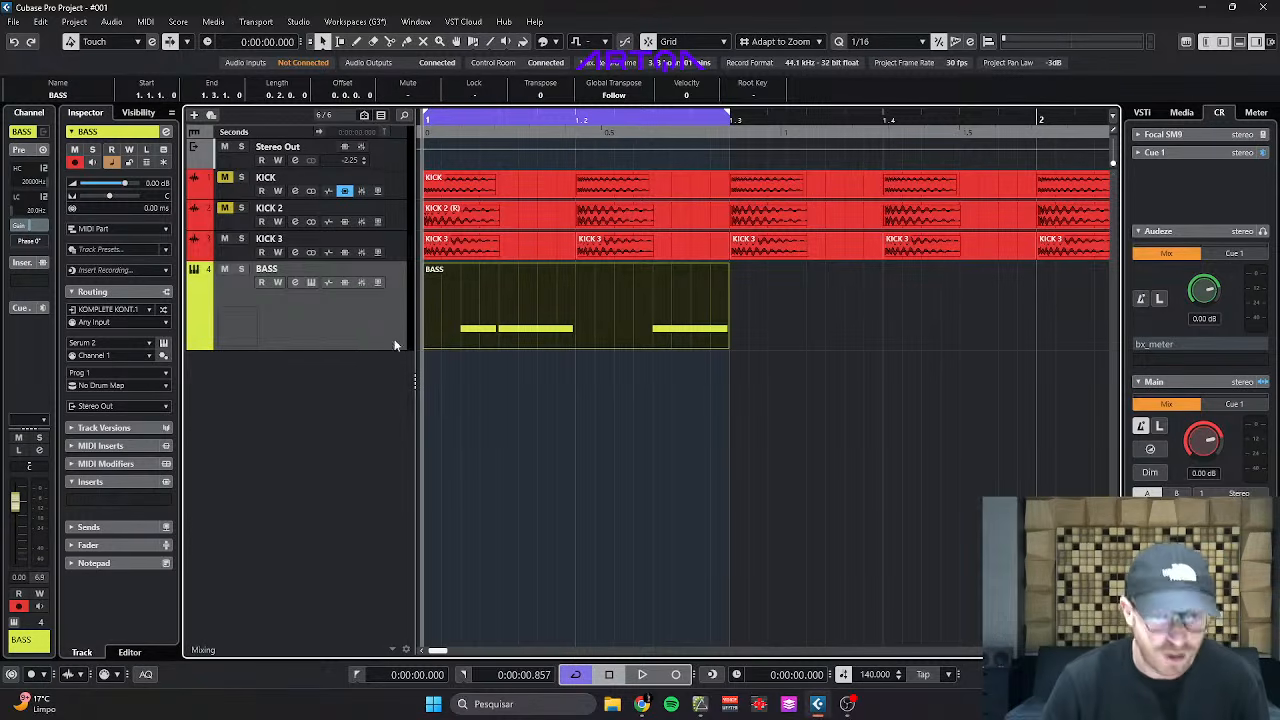
pyautogui.press('e')
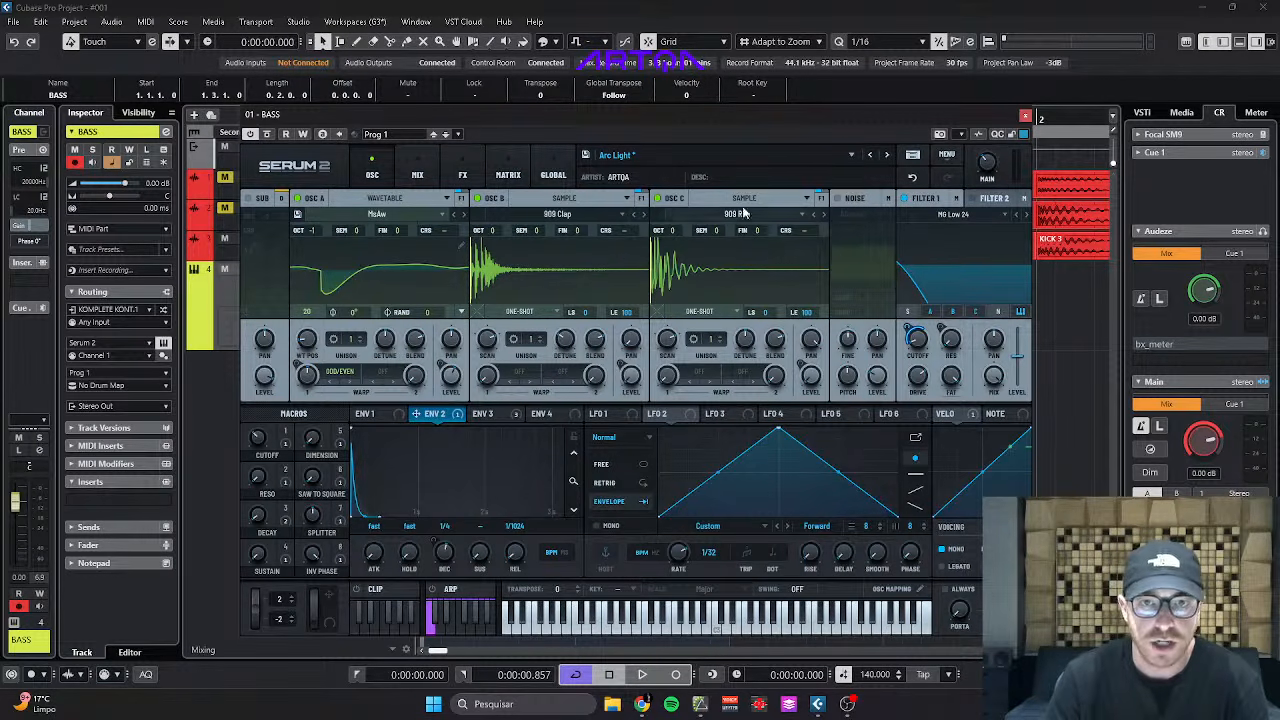
pyautogui.click(886, 157)
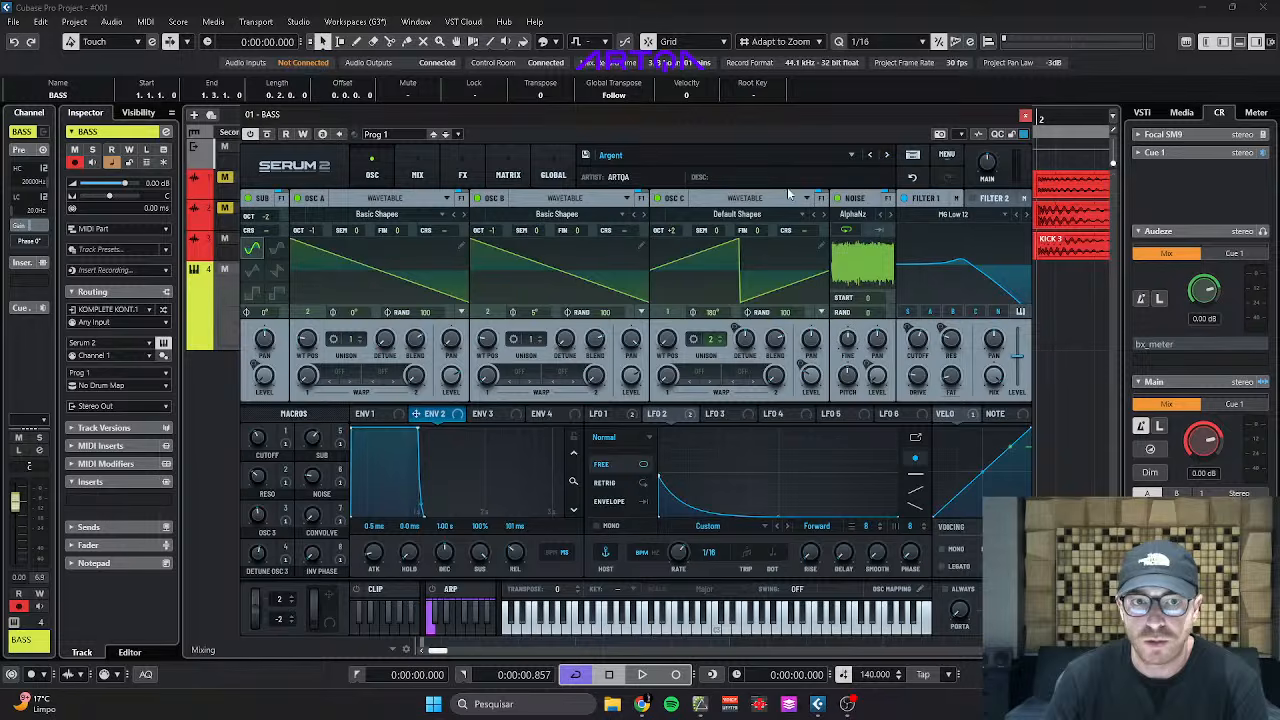
pyautogui.click(886, 157)
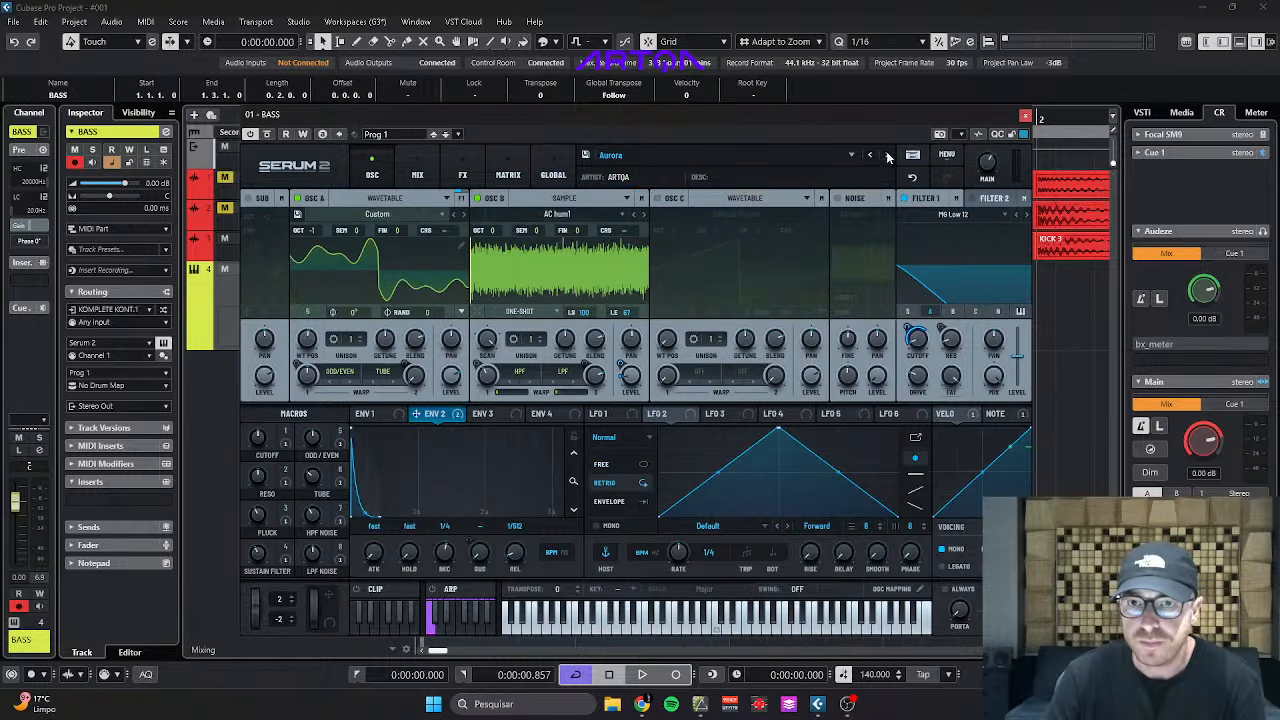
pyautogui.click(886, 157)
pyautogui.press('space')
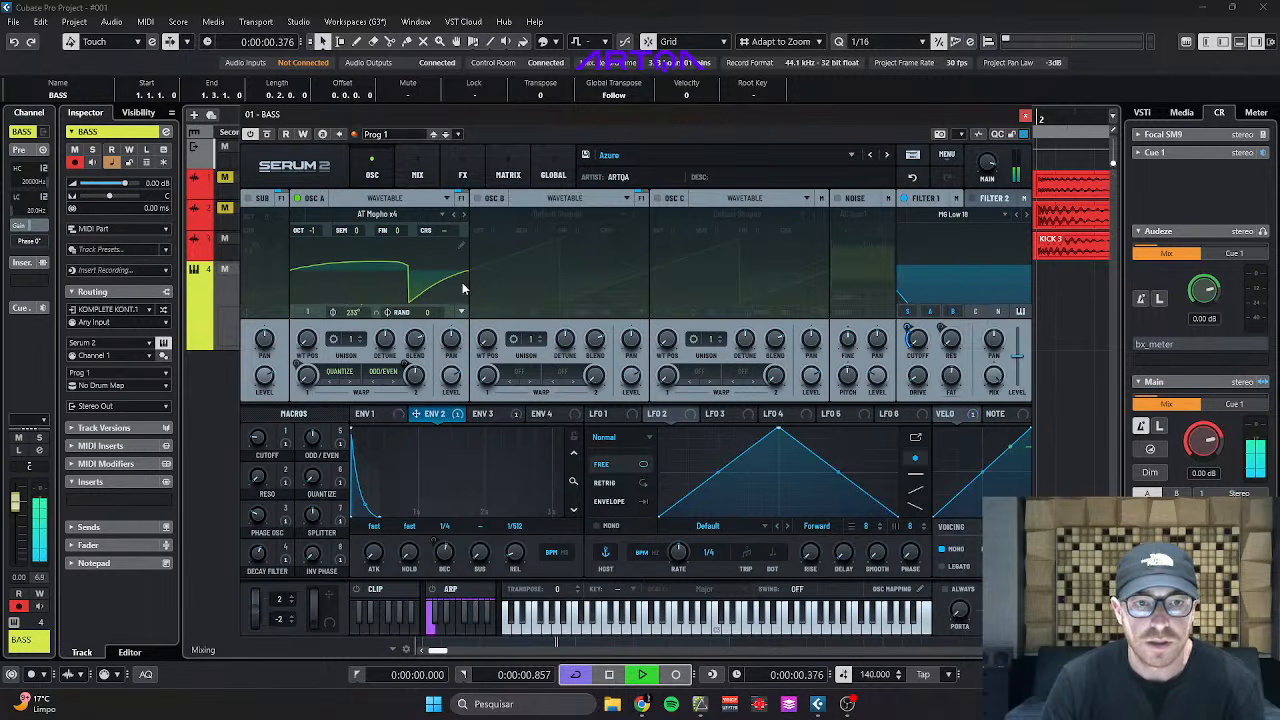
pyautogui.press('space')
# Show the Azure preset's main effects chain, try its INV PHASE macro and play the loop.
pyautogui.click(462, 175)
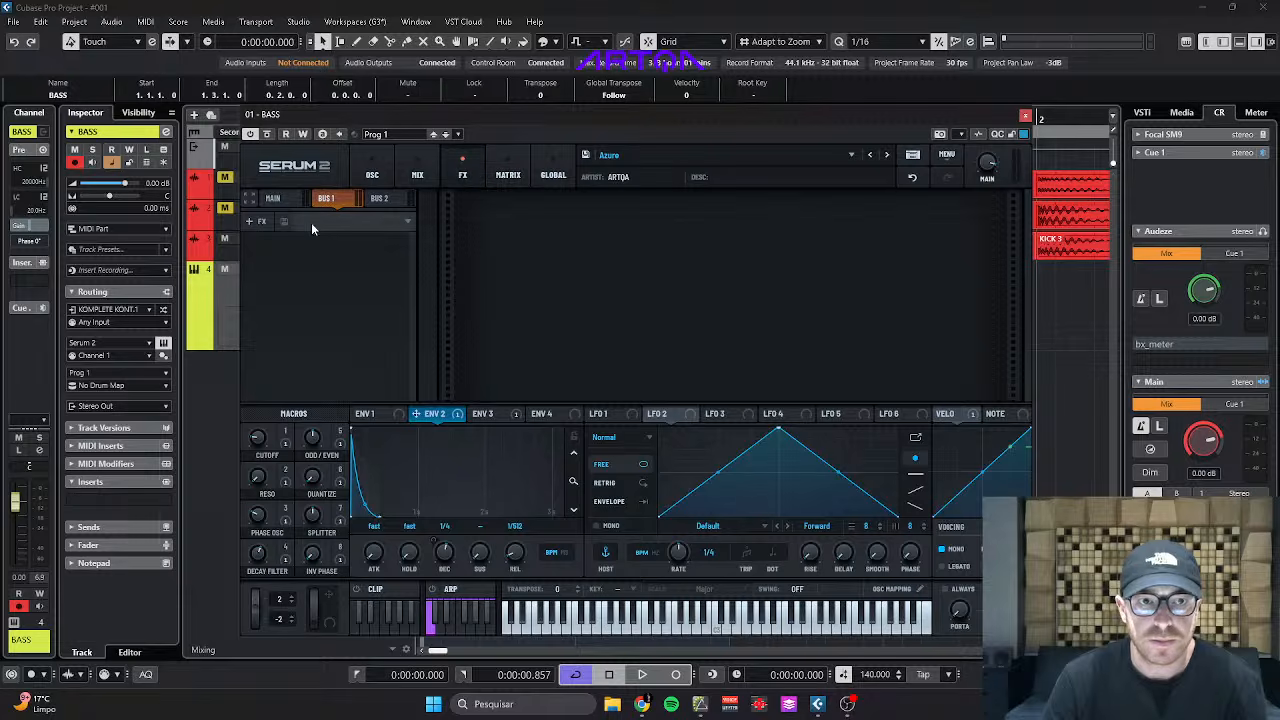
pyautogui.click(272, 198)
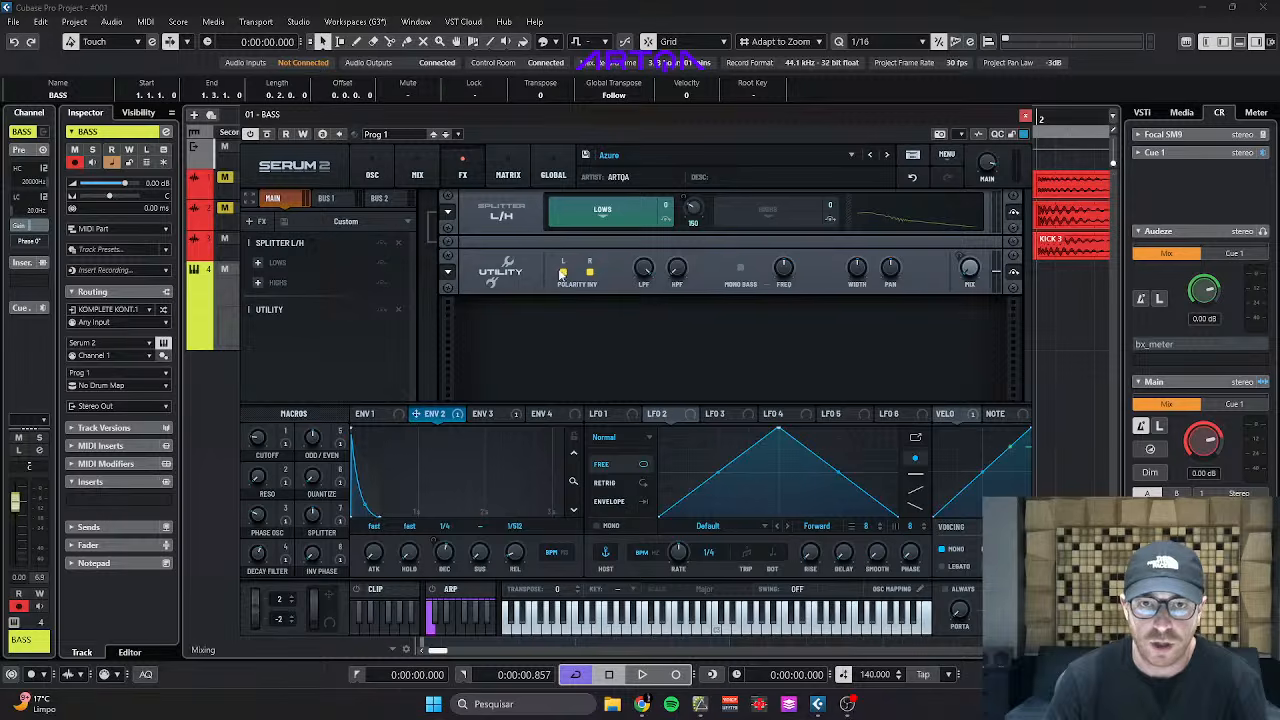
pyautogui.moveTo(315, 556); pyautogui.dragTo(365, 280)
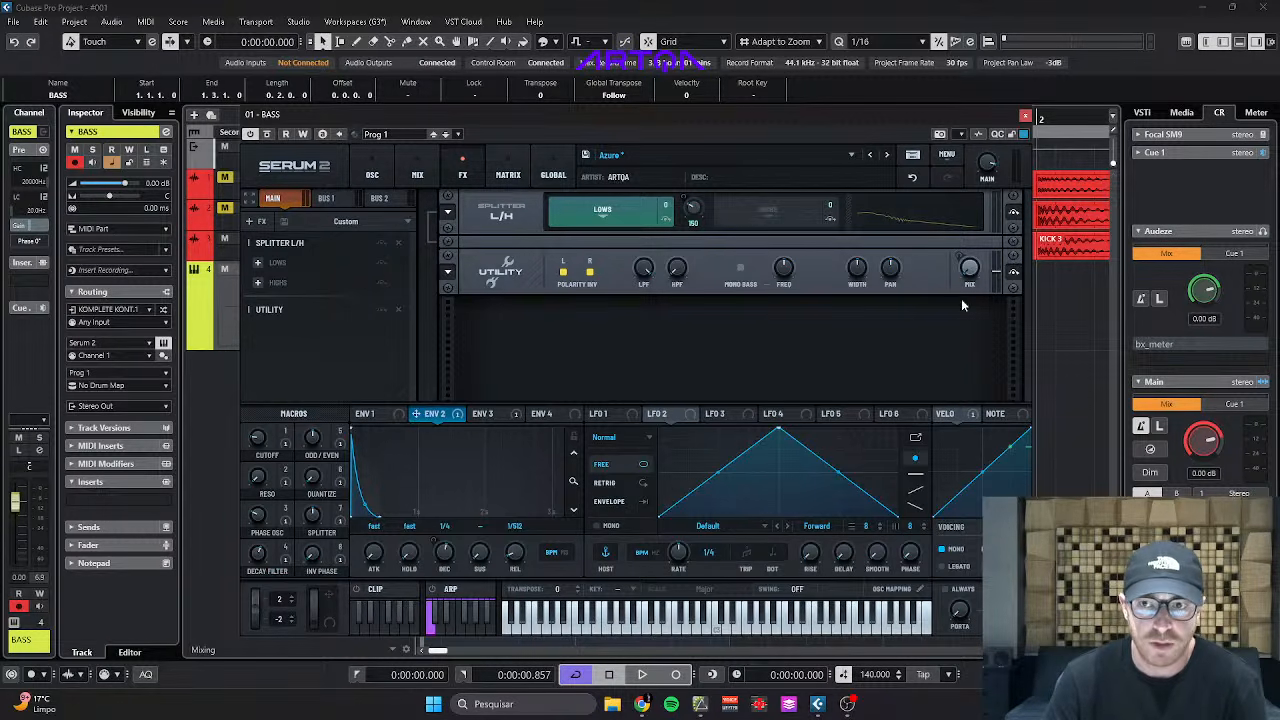
pyautogui.press('space')
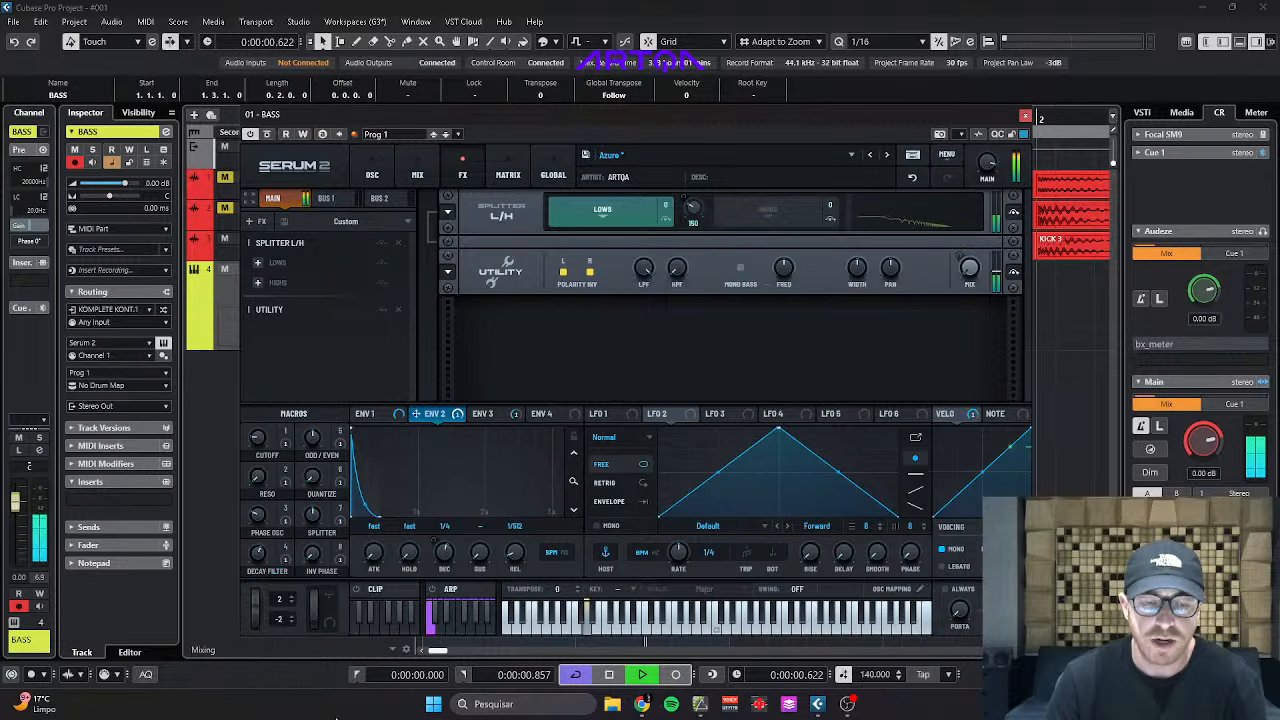
pyautogui.press('space')
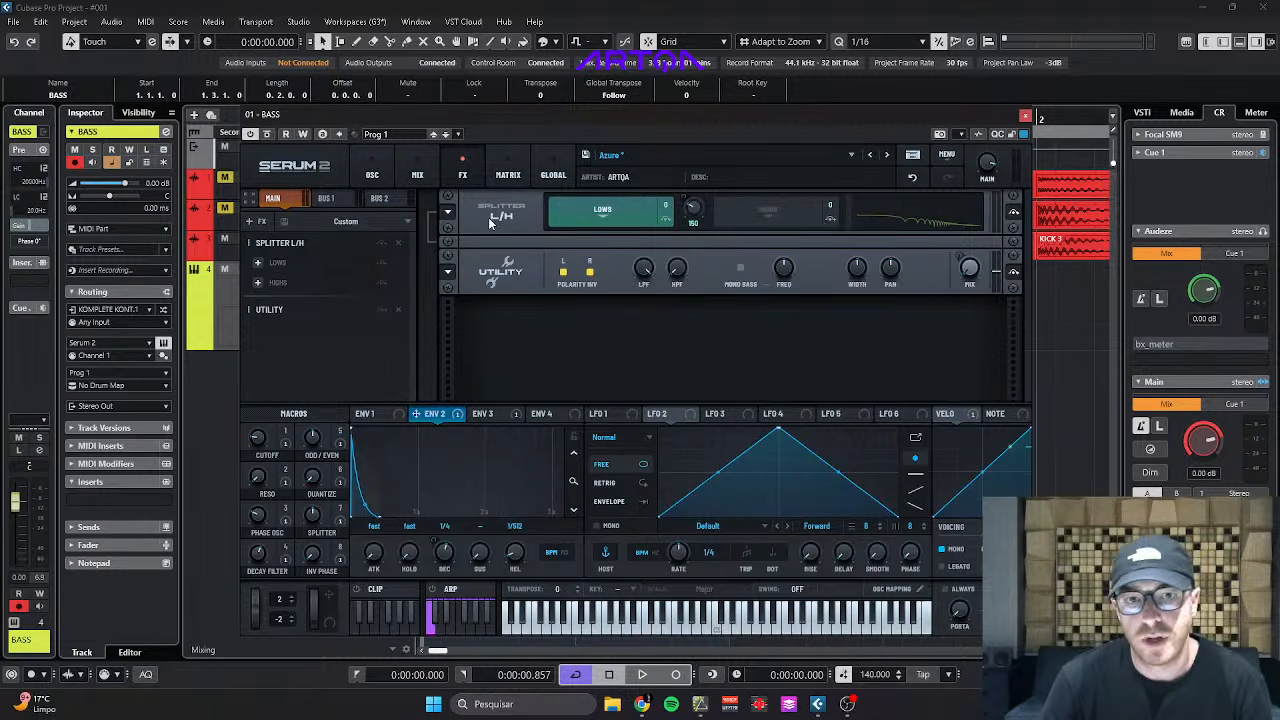
# Remove the Splitter L/H and Utility effects from the main chain and add a Splitter L/M/H.
pyautogui.click(398, 248)
pyautogui.click(397, 250)
pyautogui.click(288, 252)
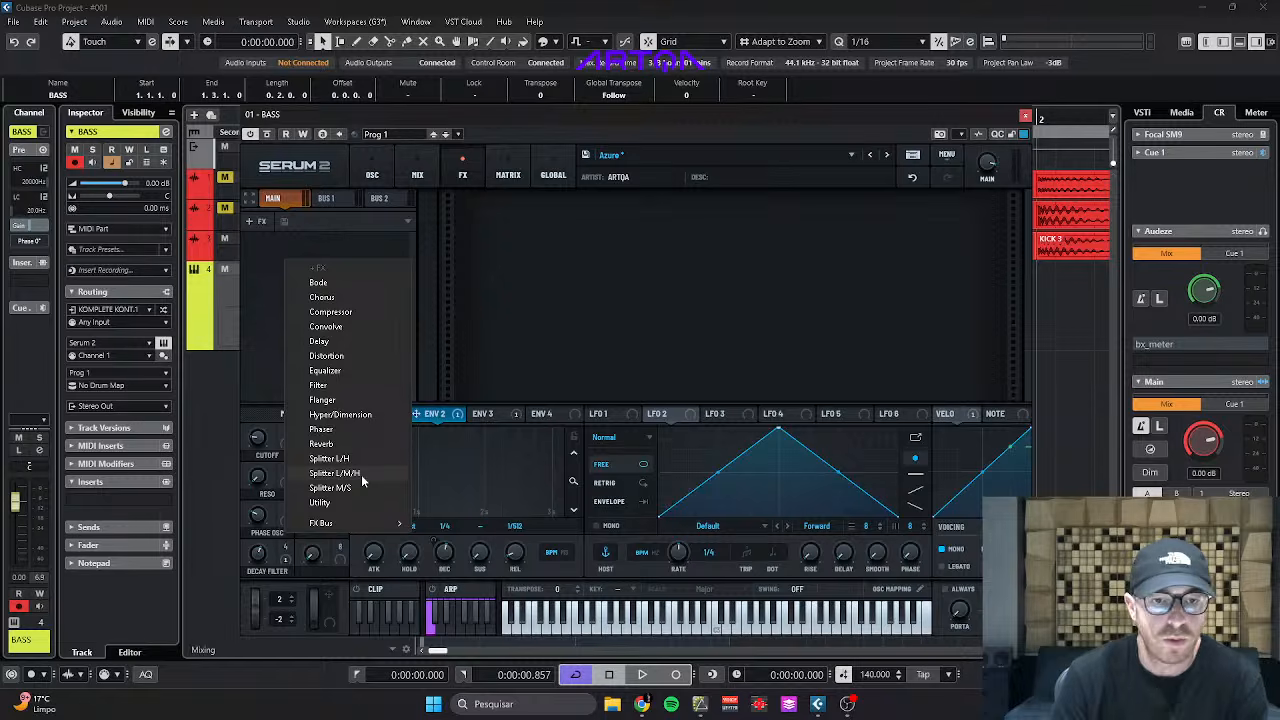
pyautogui.click(336, 473)
# Set the splitter's crossovers to about 259 and 657 Hz, and select its mids and highs bands in turn.
pyautogui.moveTo(637, 207); pyautogui.dragTo(637, 222)
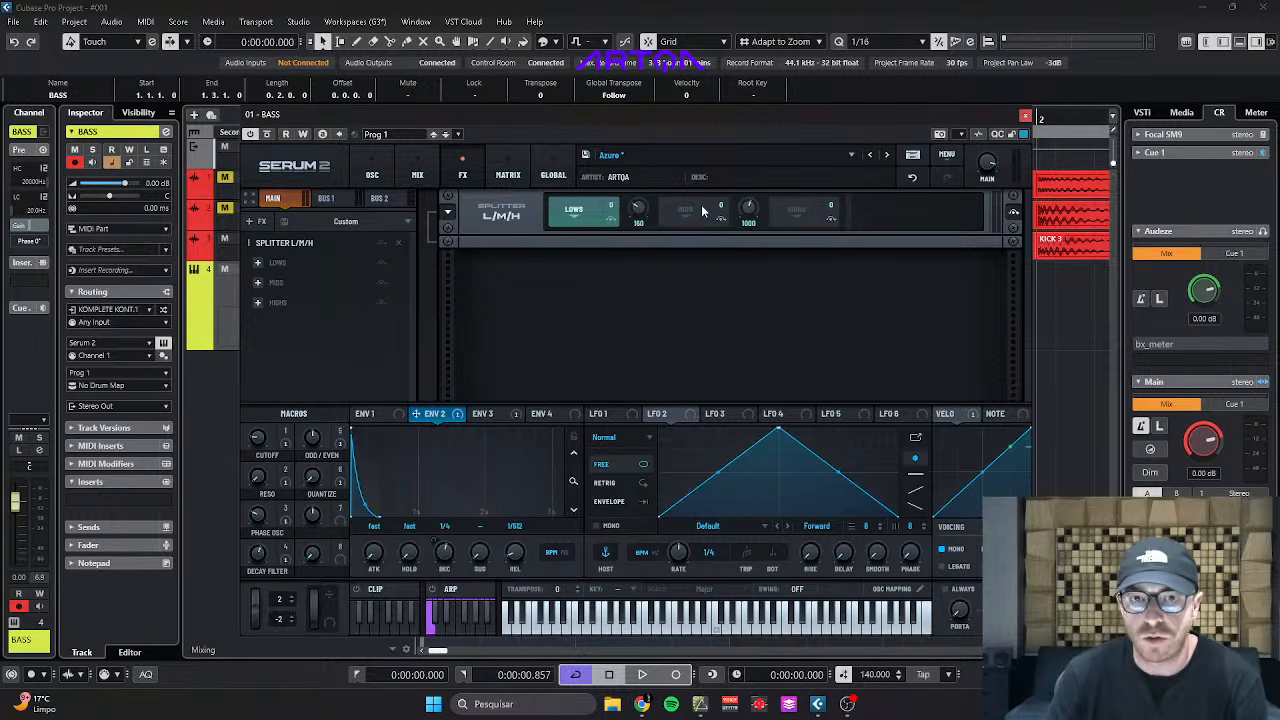
pyautogui.moveTo(748, 207); pyautogui.dragTo(748, 216)
pyautogui.moveTo(641, 209); pyautogui.dragTo(643, 196)
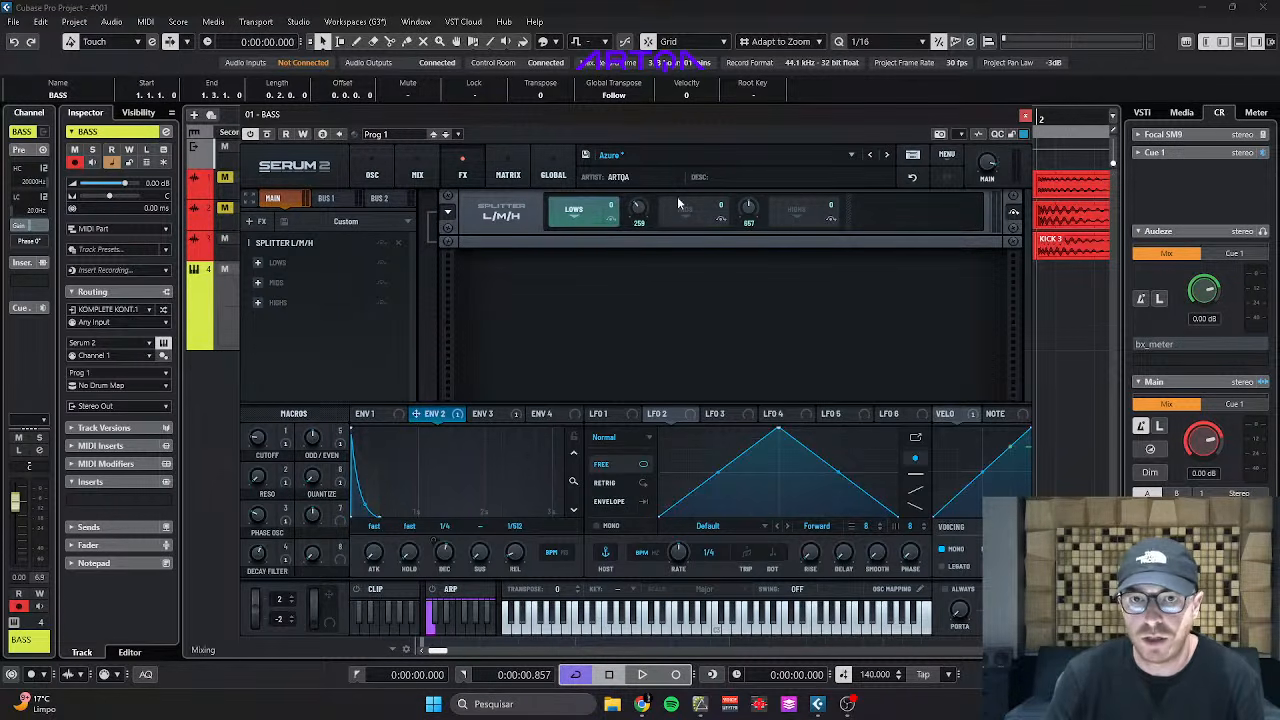
pyautogui.click(679, 216)
pyautogui.click(792, 211)
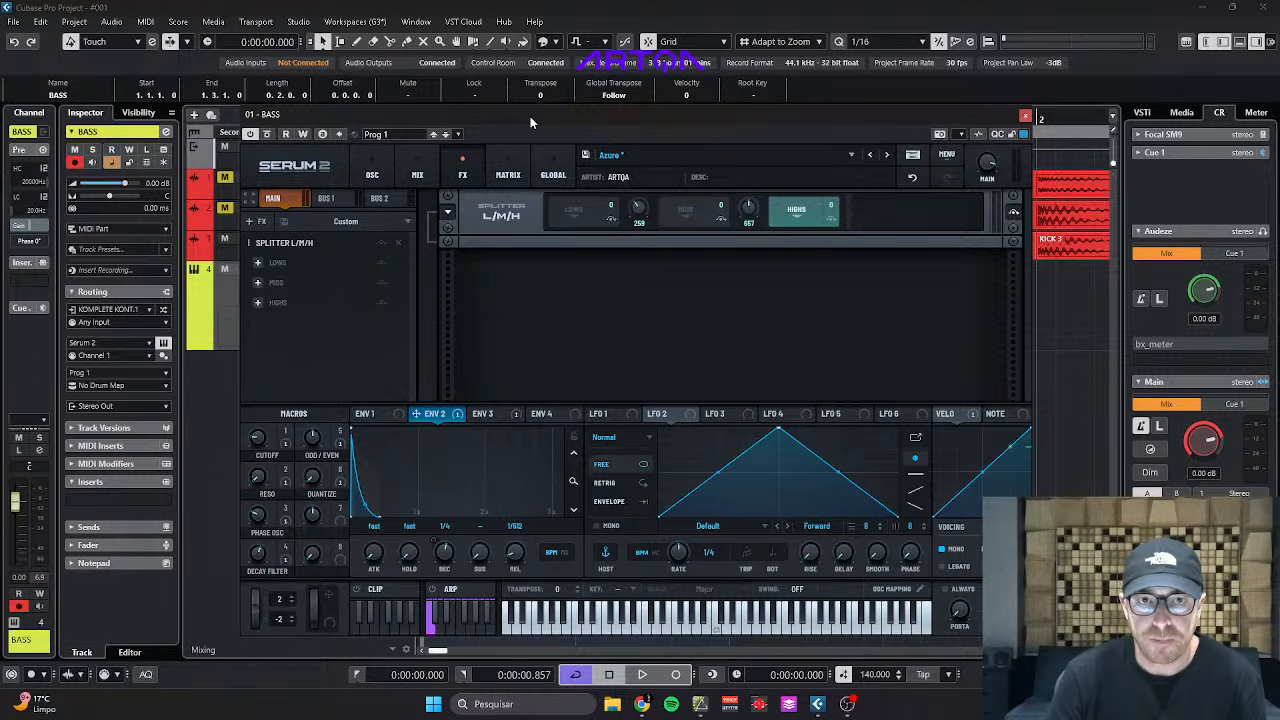
pyautogui.moveTo(530, 116); pyautogui.dragTo(580, 111)
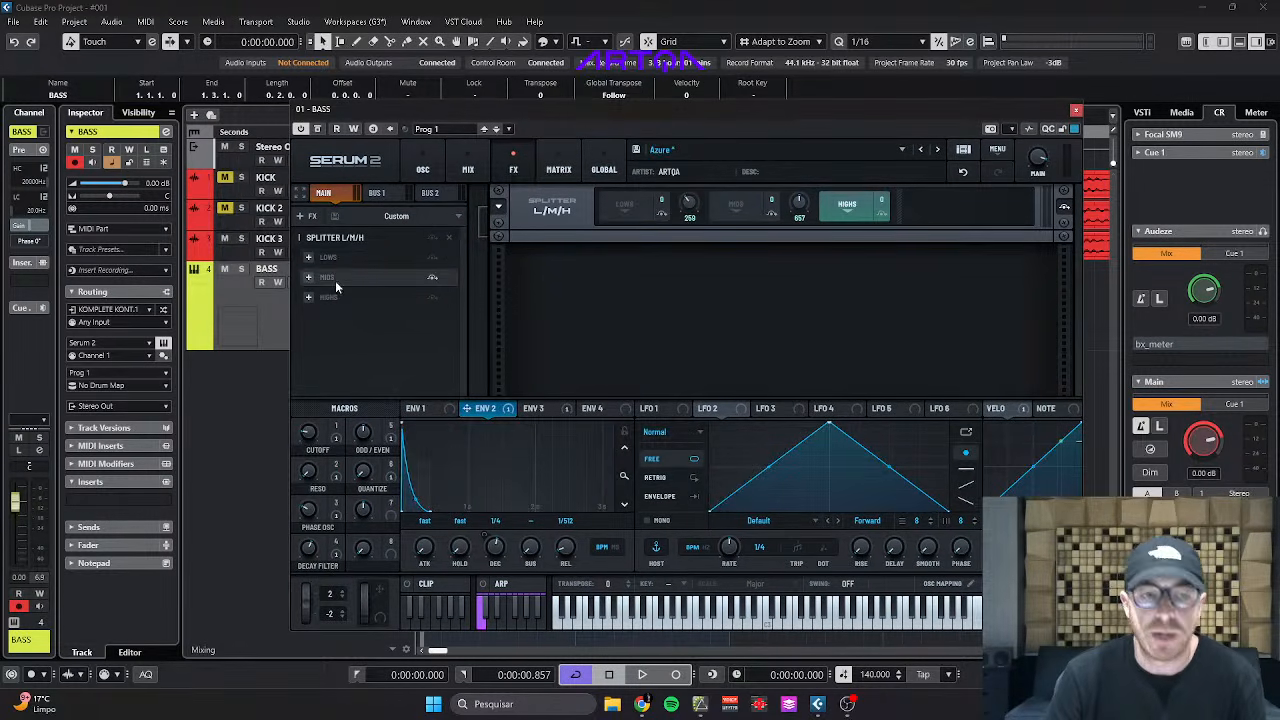
# Insert SuperVision on the BASS track with preset #3, play the loop and move the scope clear of the synth.
pyautogui.click(116, 499)
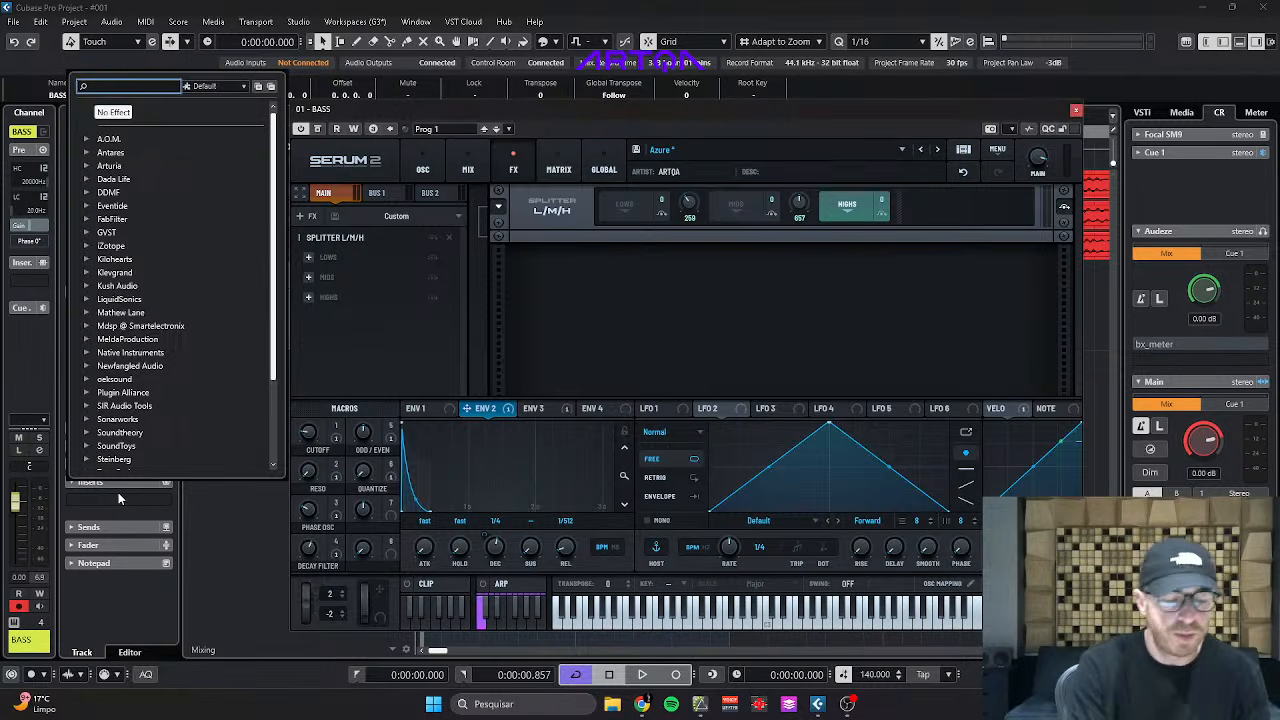
pyautogui.write('super')
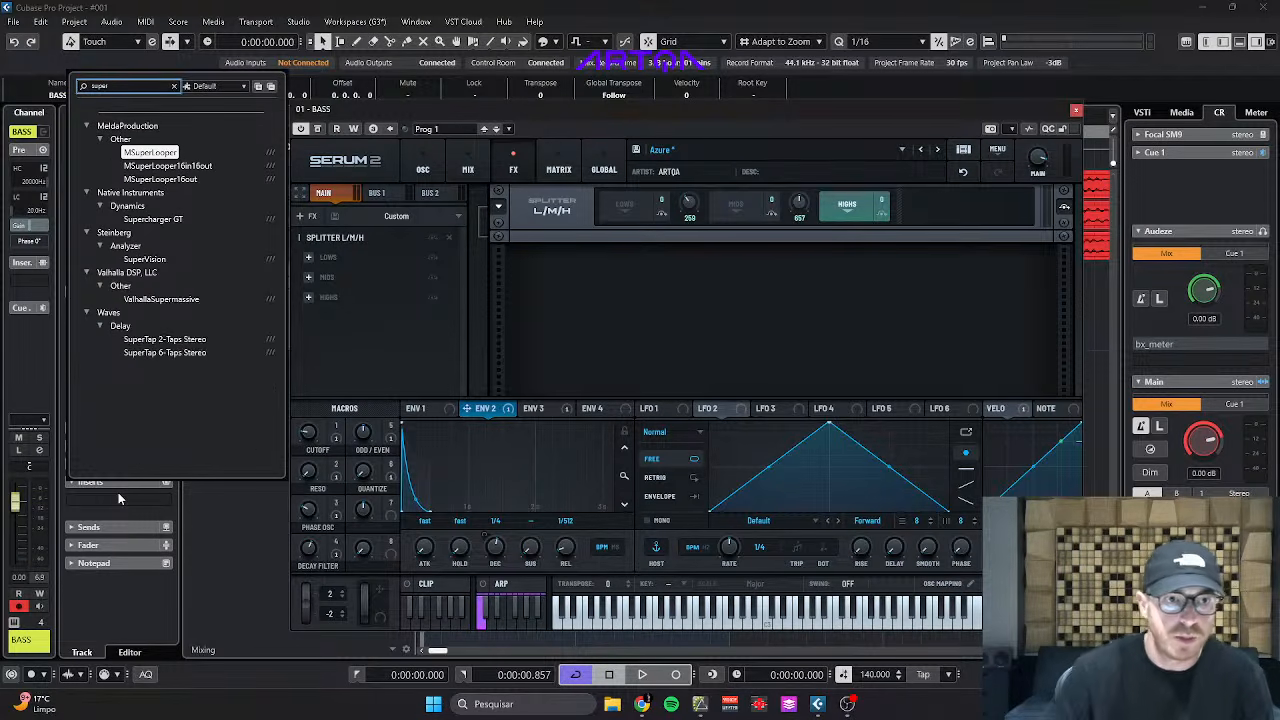
pyautogui.click(145, 259)
pyautogui.click(385, 128)
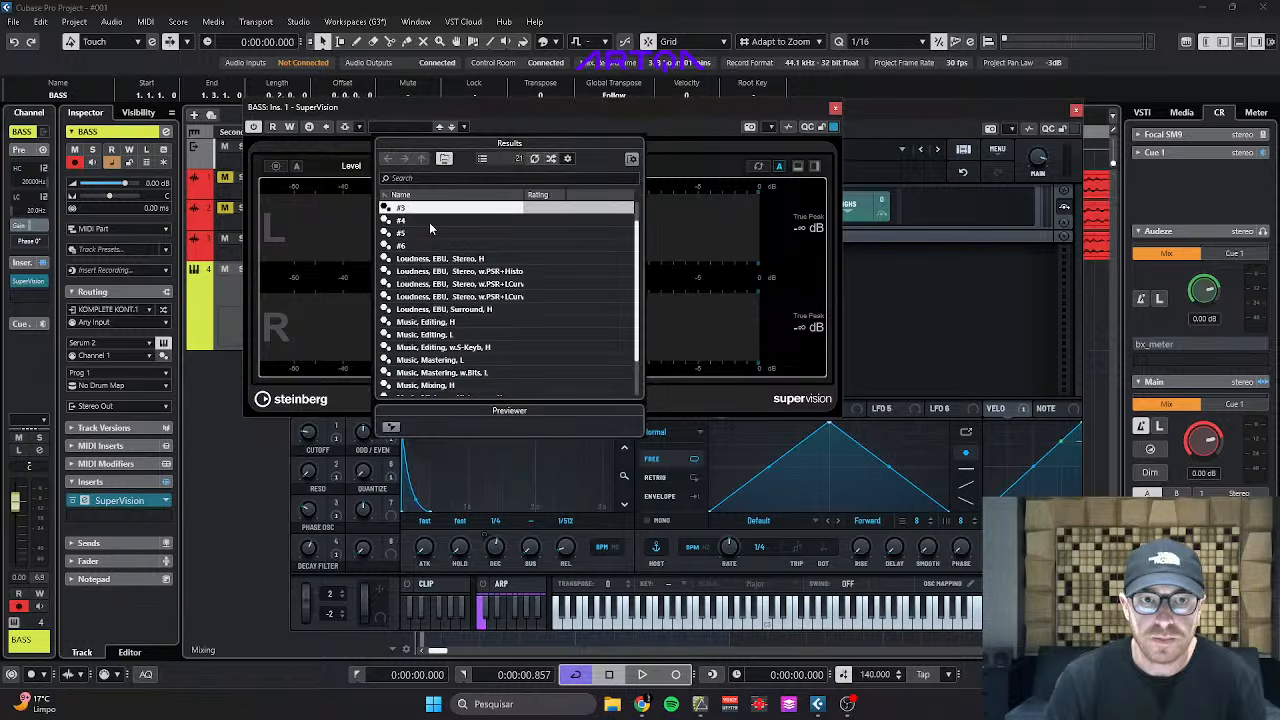
pyautogui.doubleClick(403, 209)
pyautogui.press('space')
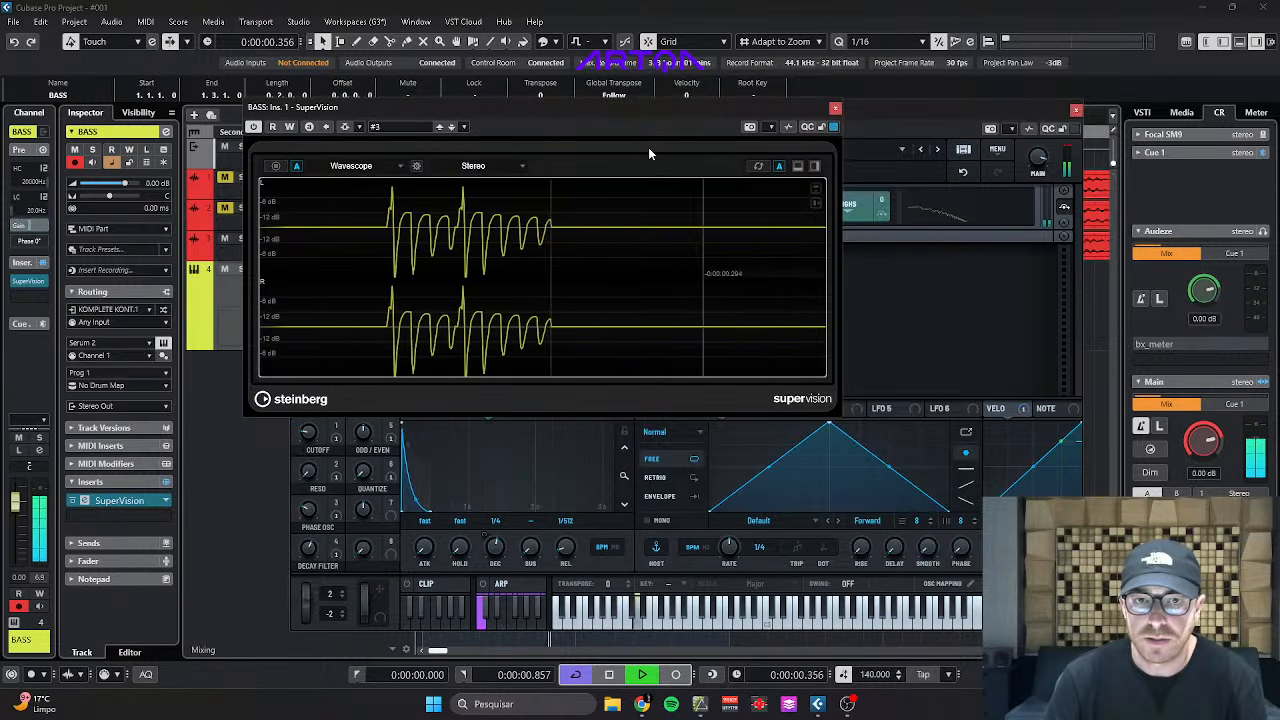
pyautogui.moveTo(597, 110); pyautogui.dragTo(321, 165)
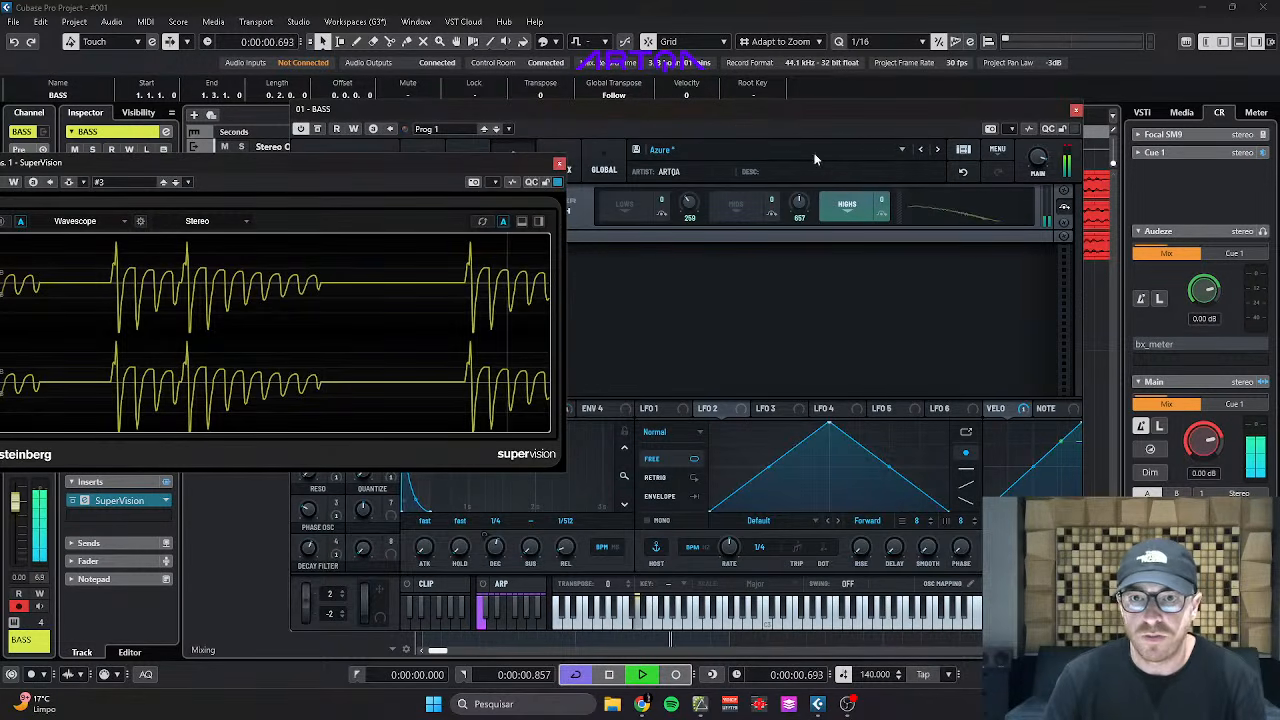
# Bypass and re-enable the Splitter L/M/H during playback, and set its crossovers to 50 and 171 Hz.
pyautogui.click(1064, 204)
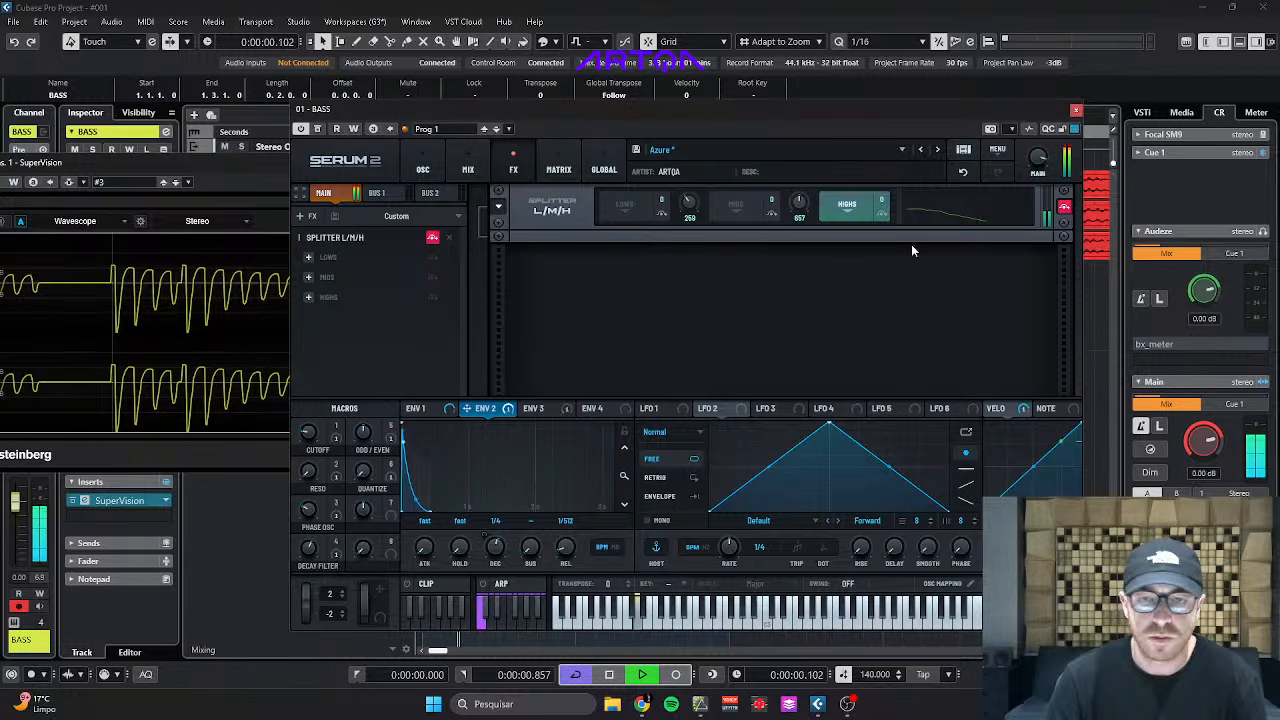
pyautogui.click(1064, 207)
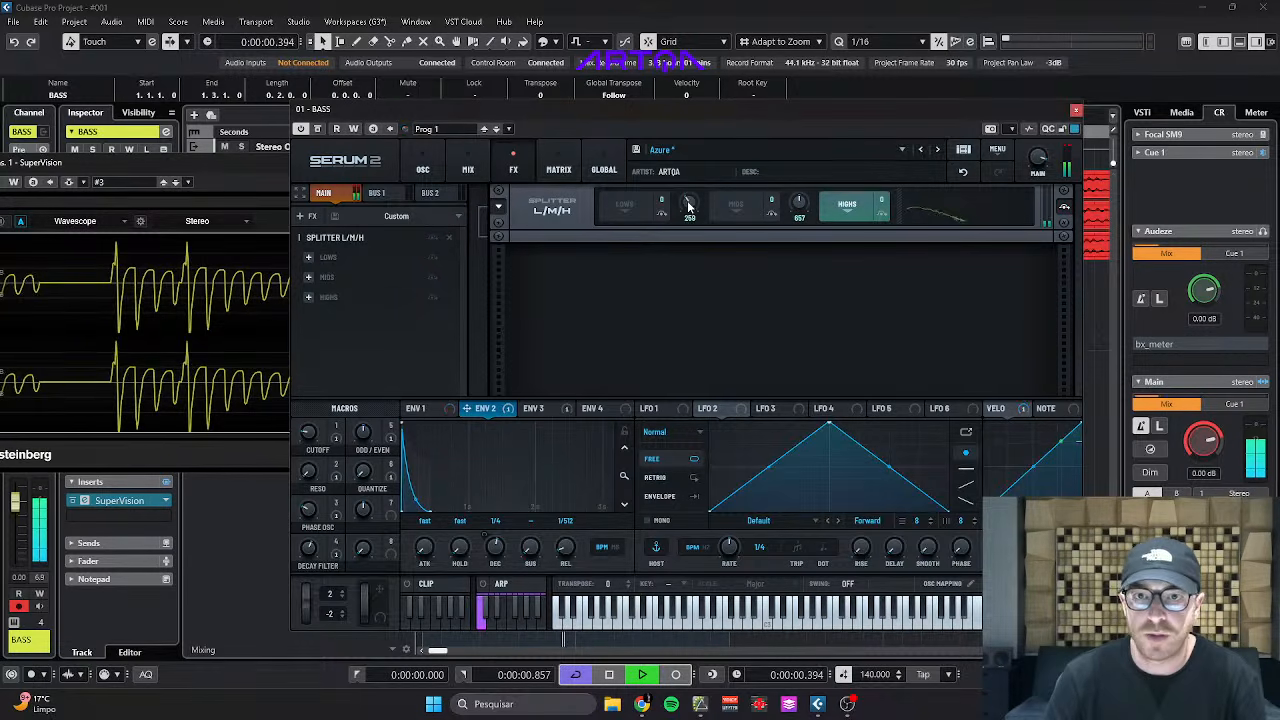
pyautogui.moveTo(688, 205); pyautogui.dragTo(686, 243)
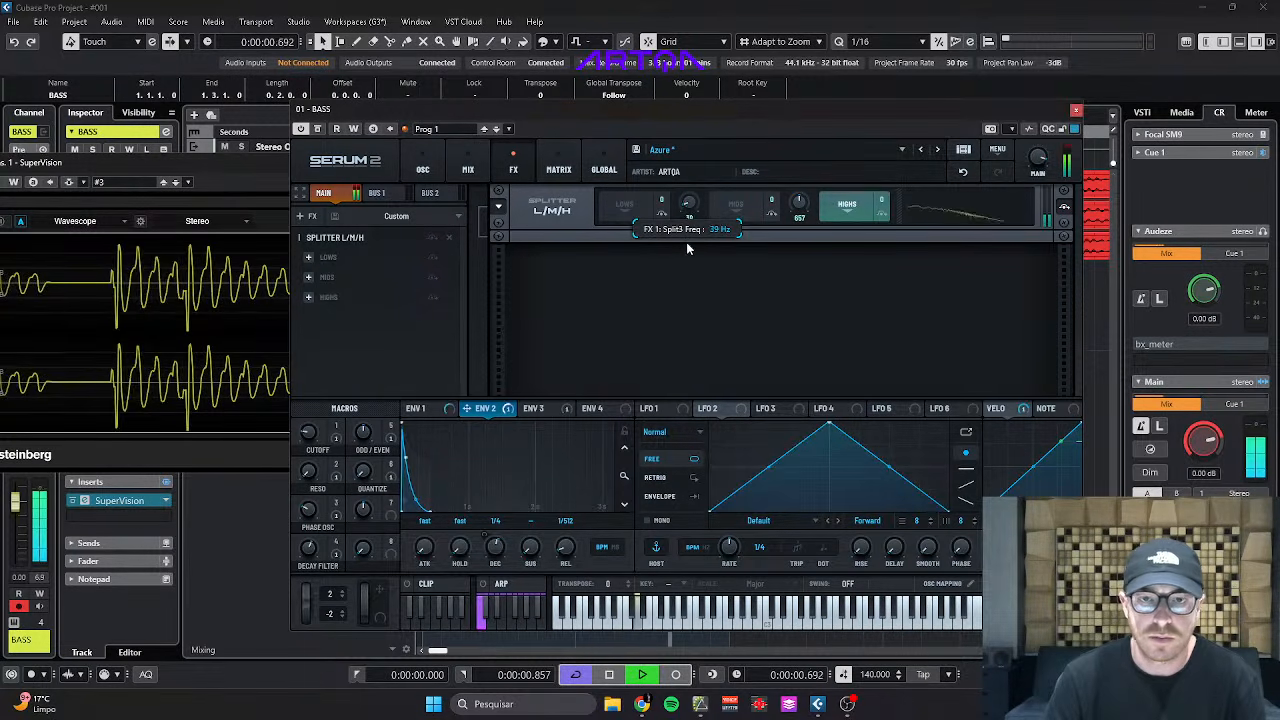
pyautogui.moveTo(799, 203); pyautogui.dragTo(795, 232)
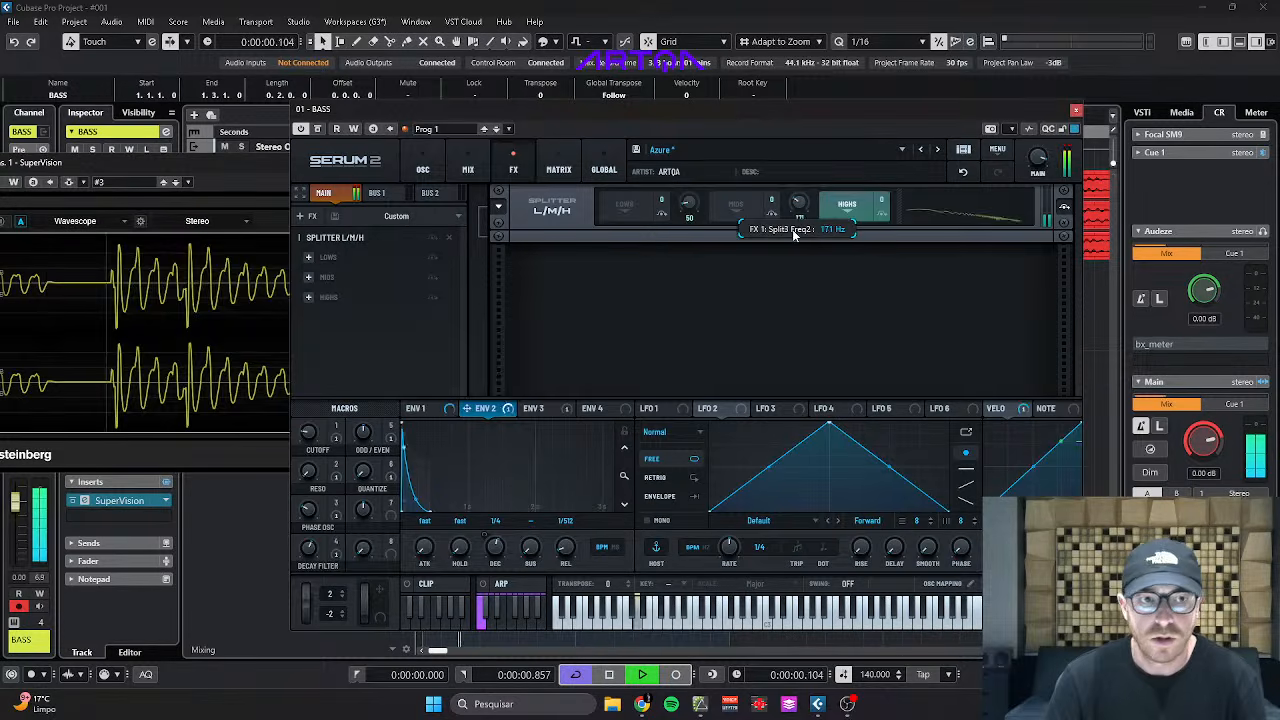
pyautogui.press('space')
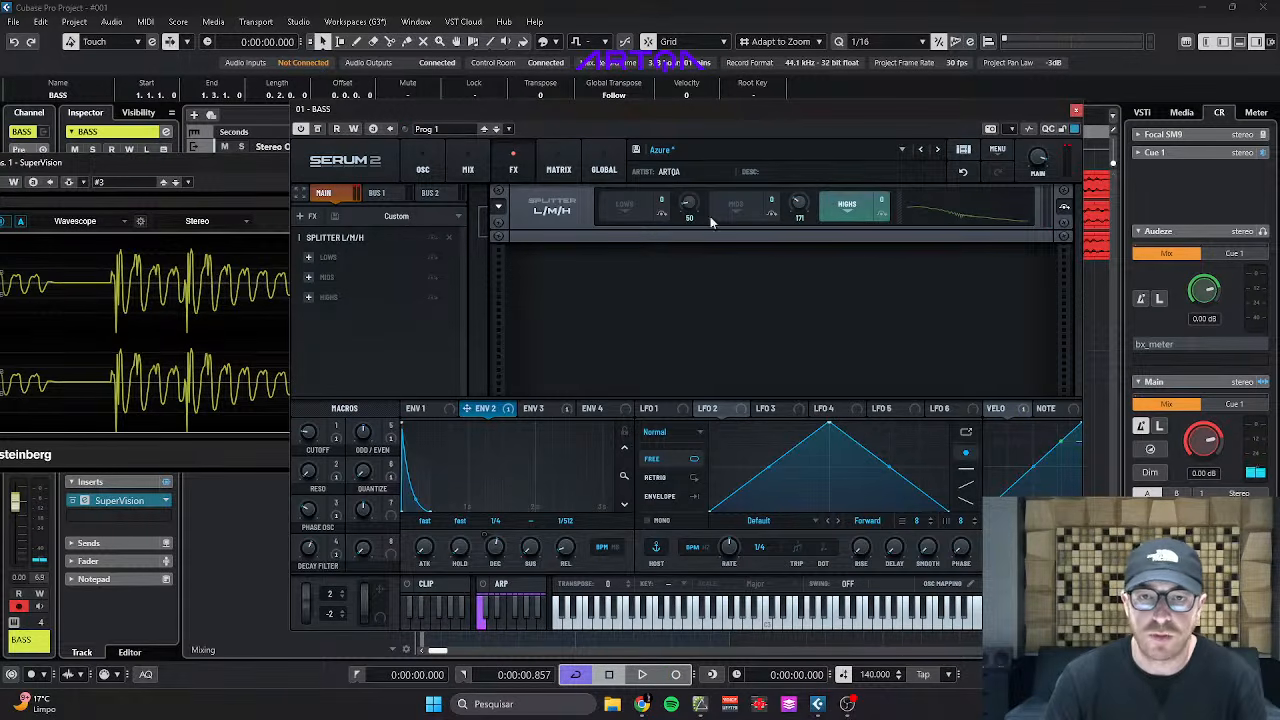
# Set the Splitter L/M/H crossovers to 76 and 549 Hz while the loop plays.
pyautogui.moveTo(800, 200)
pyautogui.mouseDown()
pyautogui.moveTo(796, 170)
pyautogui.moveTo(796, 189)
pyautogui.mouseUp()
pyautogui.press('space')
pyautogui.moveTo(689, 202); pyautogui.dragTo(703, 254)
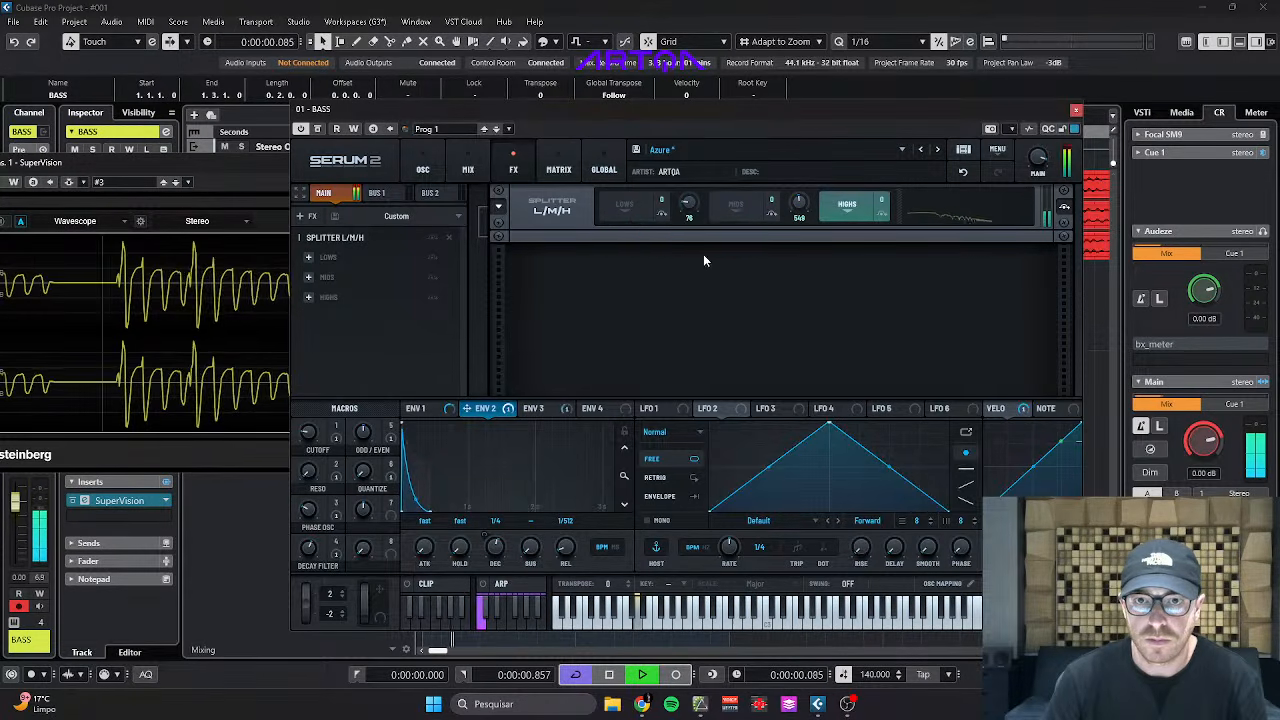
# Compare the bass waveform in SuperVision with the Splitter L/M/H bypassed and active.
pyautogui.click(1064, 208)
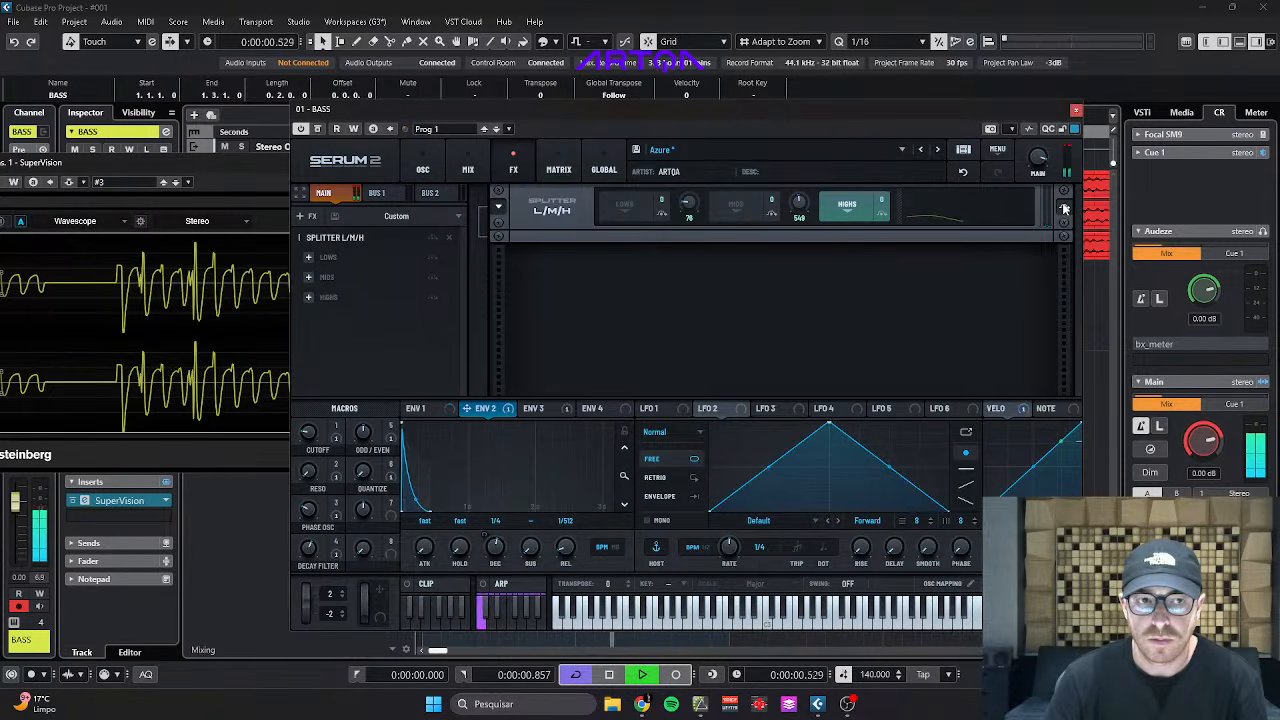
pyautogui.press('space')
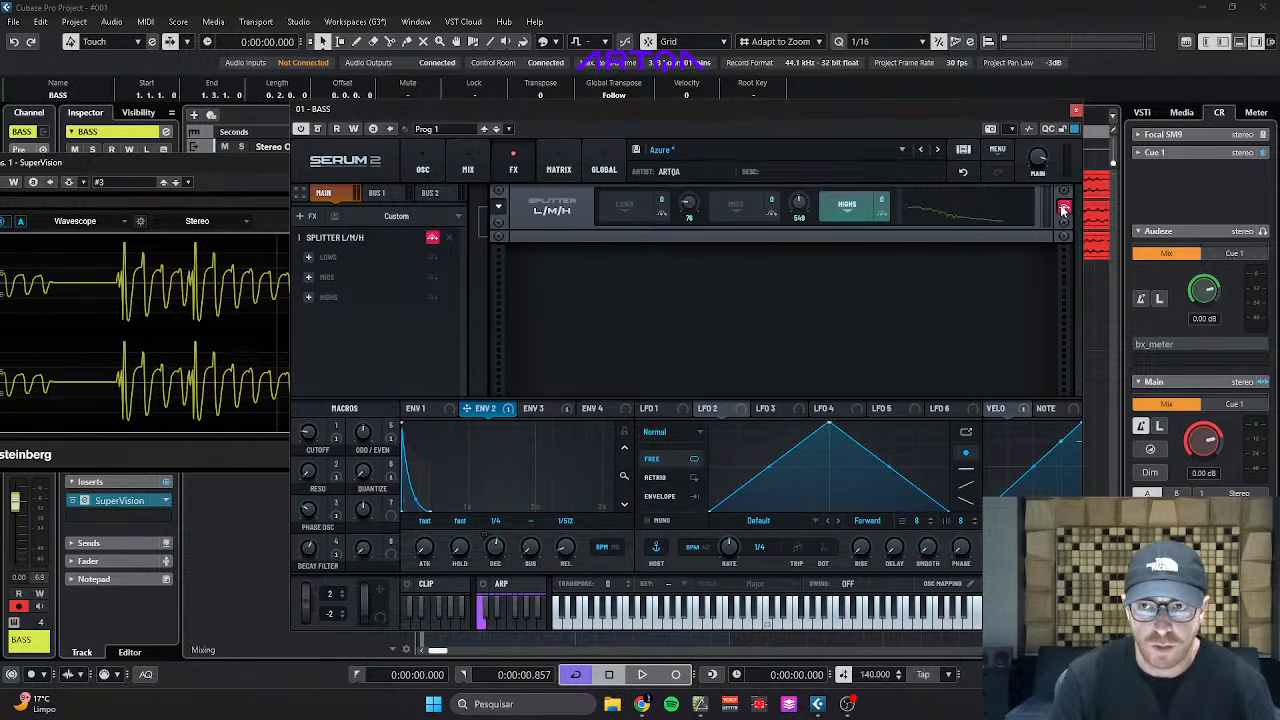
pyautogui.press('space')
pyautogui.press('space')
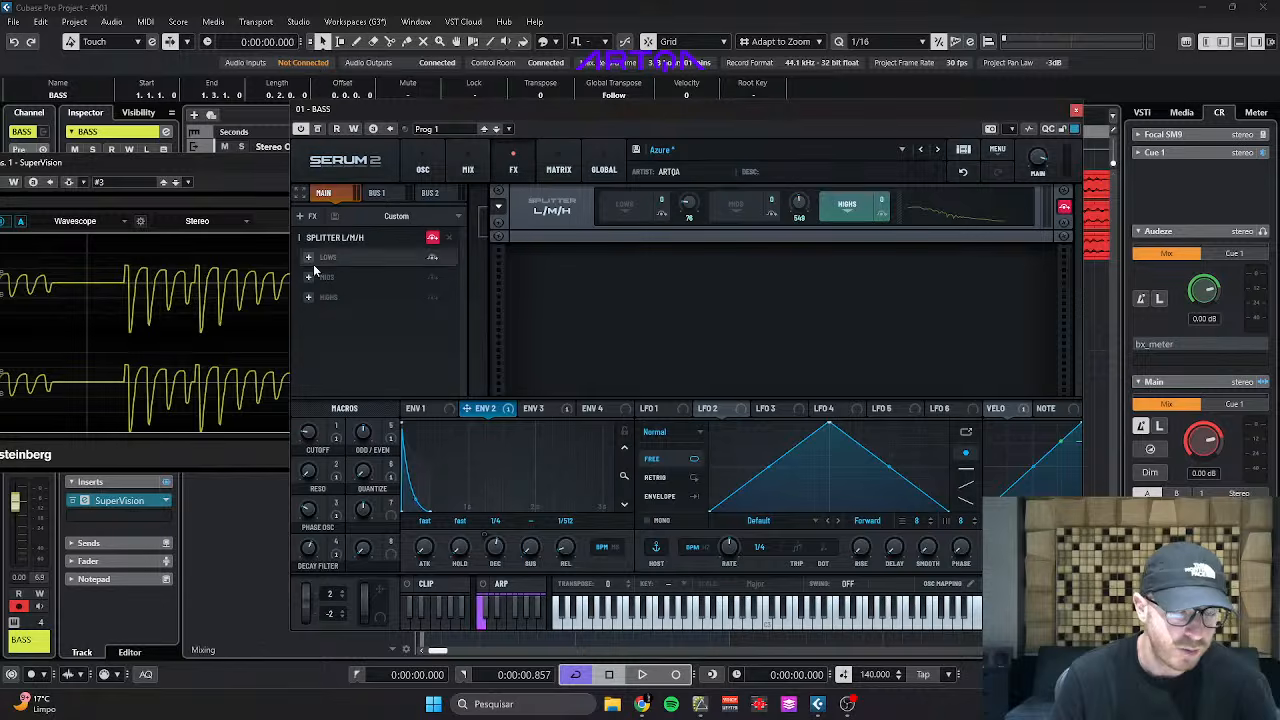
pyautogui.press('space')
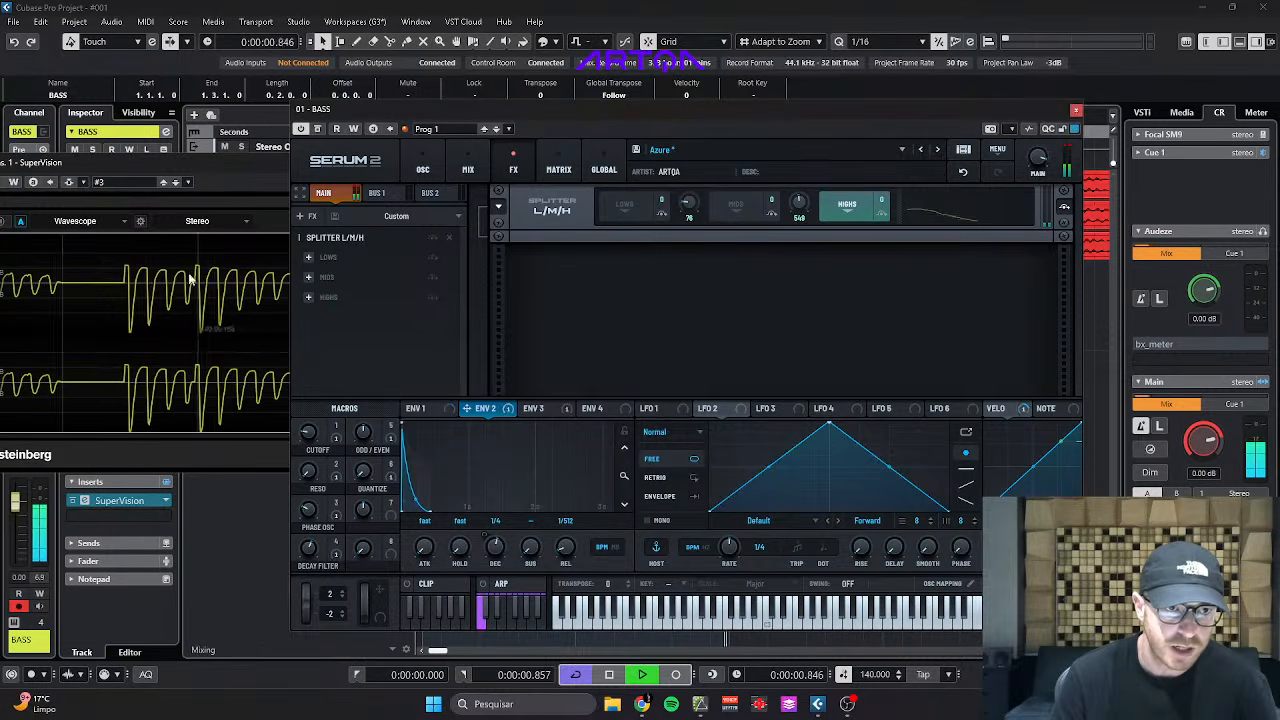
pyautogui.press('space')
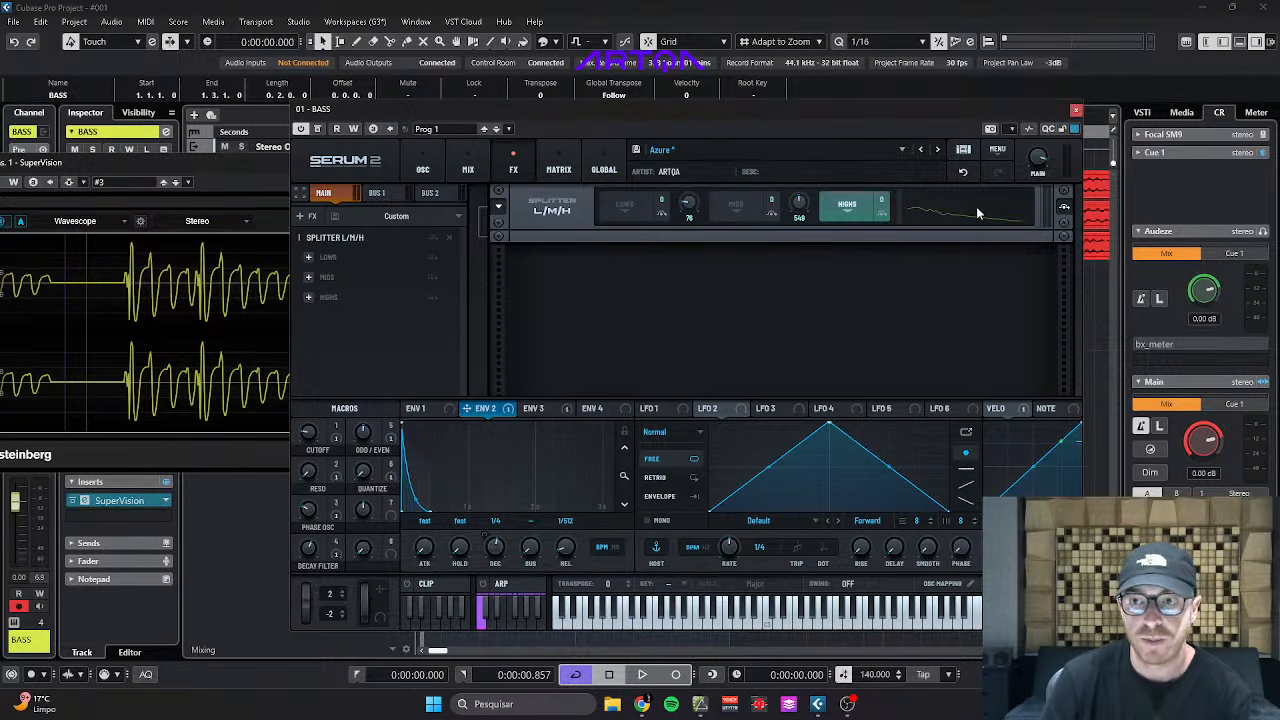
# Replace the Splitter L/M/H with a Splitter L/H and set its crossover to 102 Hz while playing the loop.
pyautogui.click(448, 240)
pyautogui.click(394, 270)
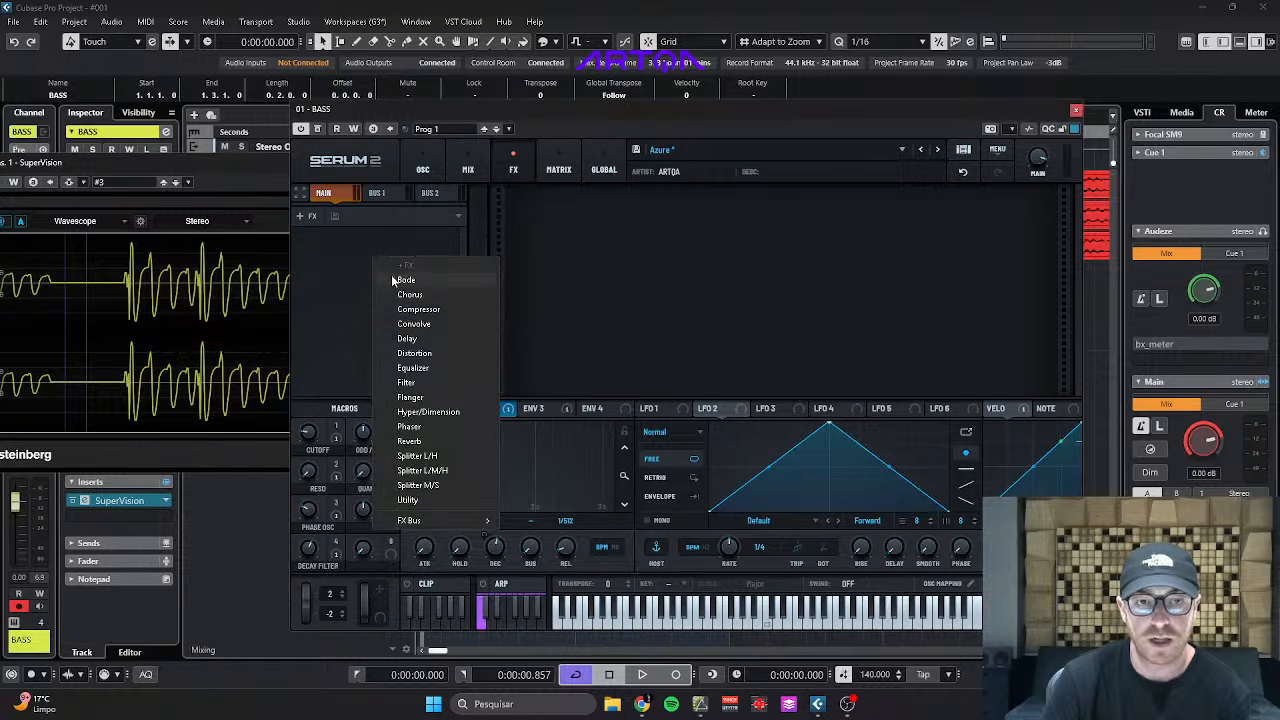
pyautogui.click(418, 456)
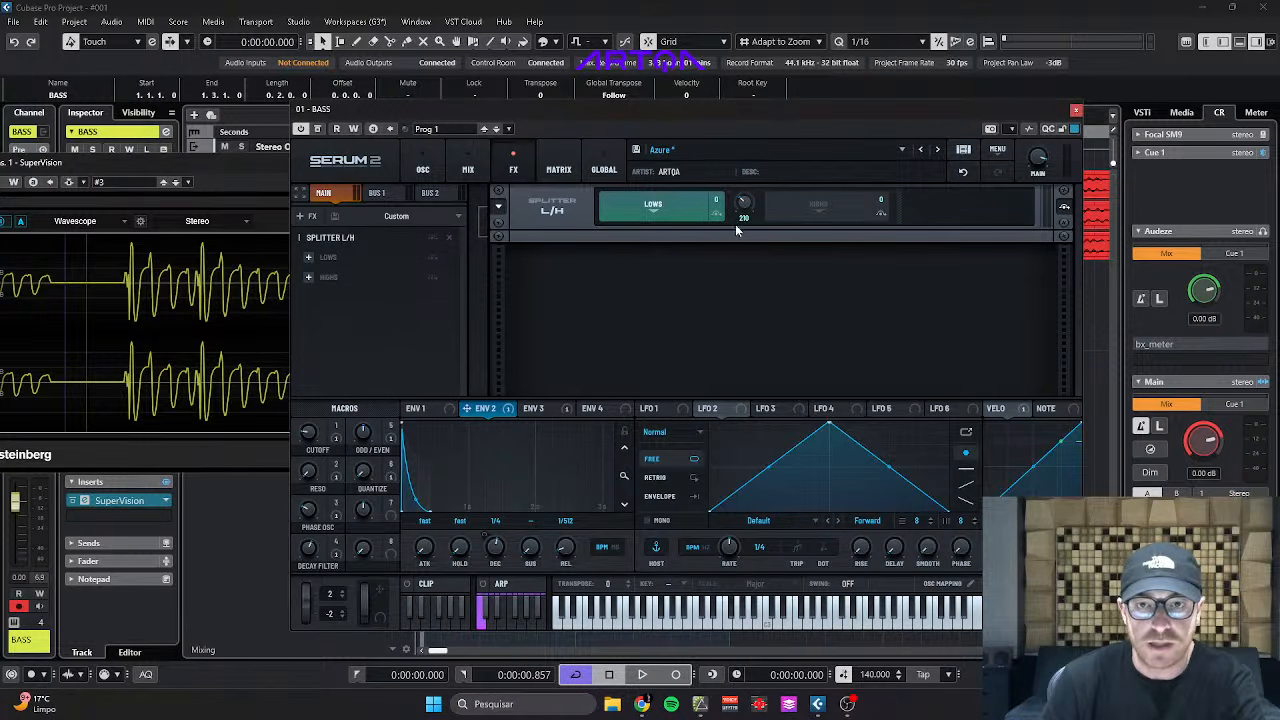
pyautogui.moveTo(749, 206); pyautogui.dragTo(746, 228)
pyautogui.press('space')
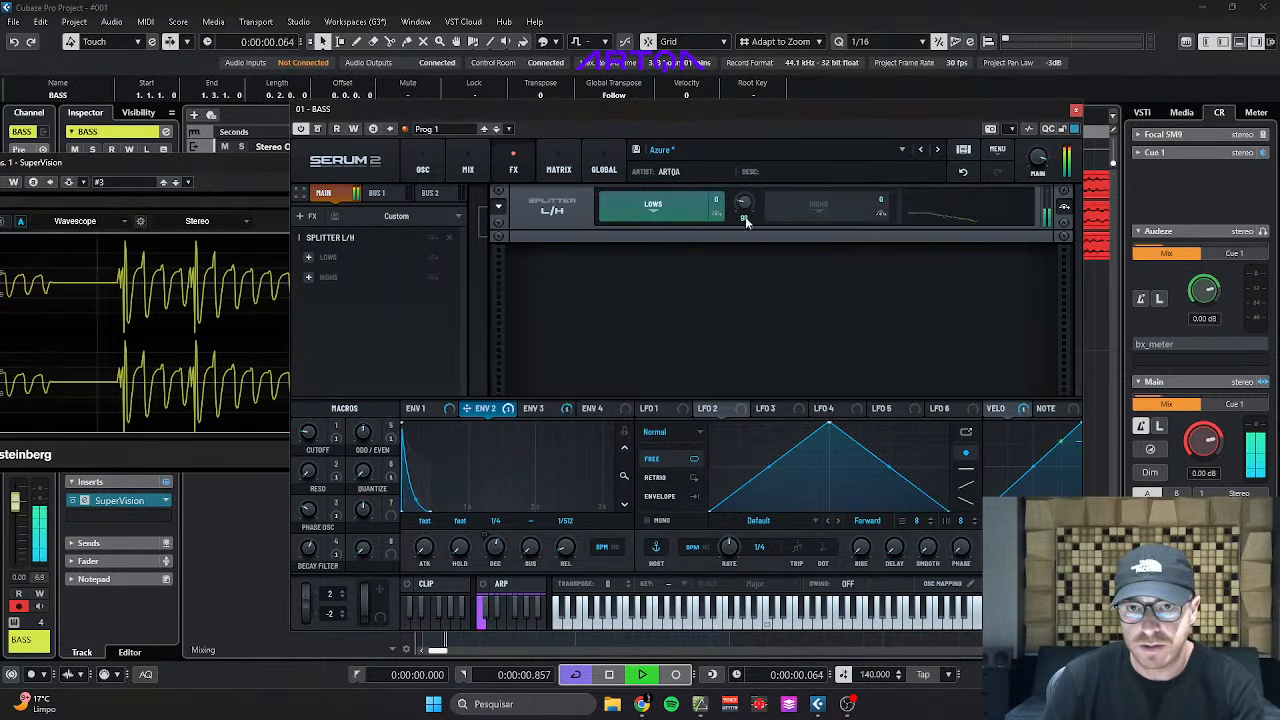
pyautogui.moveTo(745, 218); pyautogui.dragTo(745, 204)
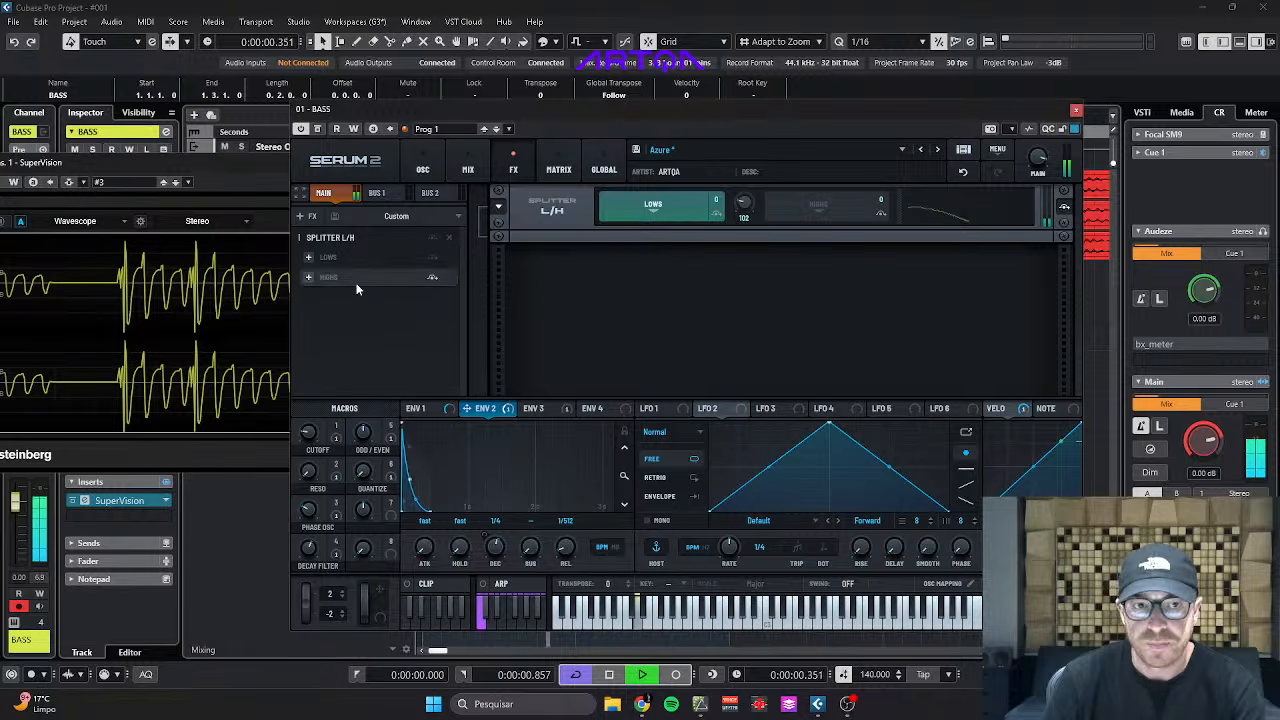
pyautogui.press('space')
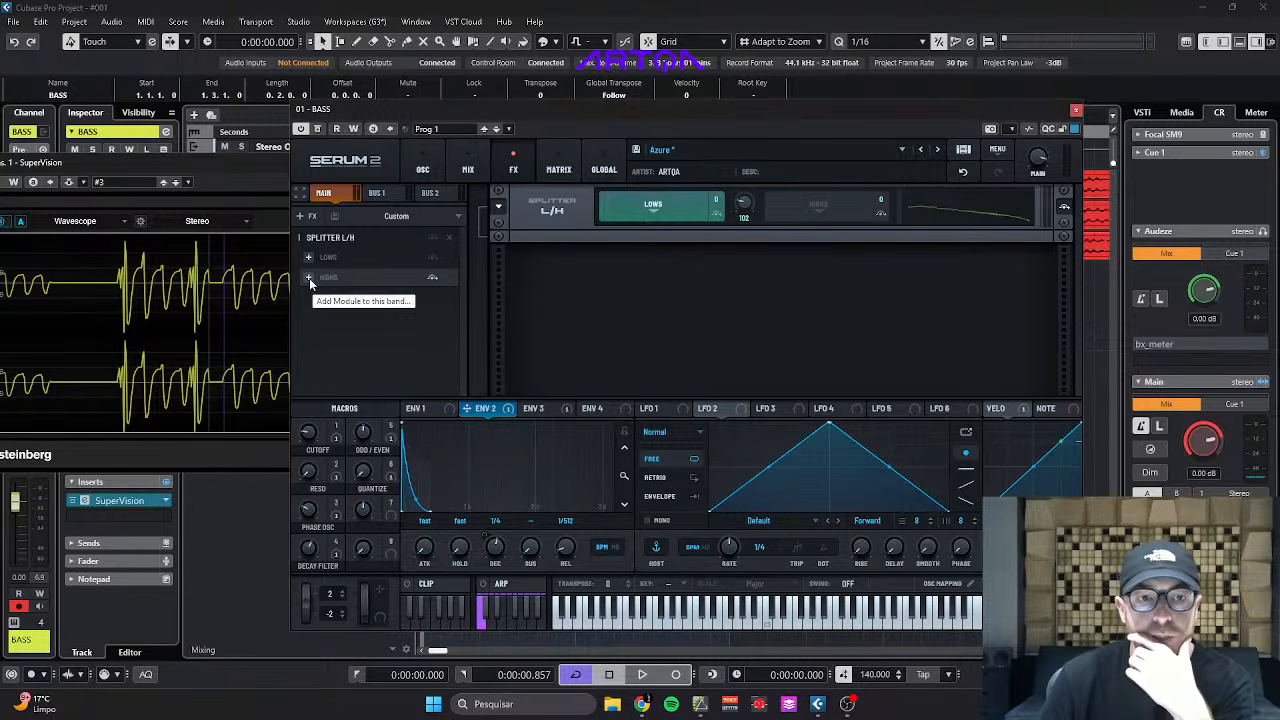
# Add a Hyper/Dimension effect to the splitter's highs band and set its Dimension mix to 50%.
pyautogui.click(309, 278)
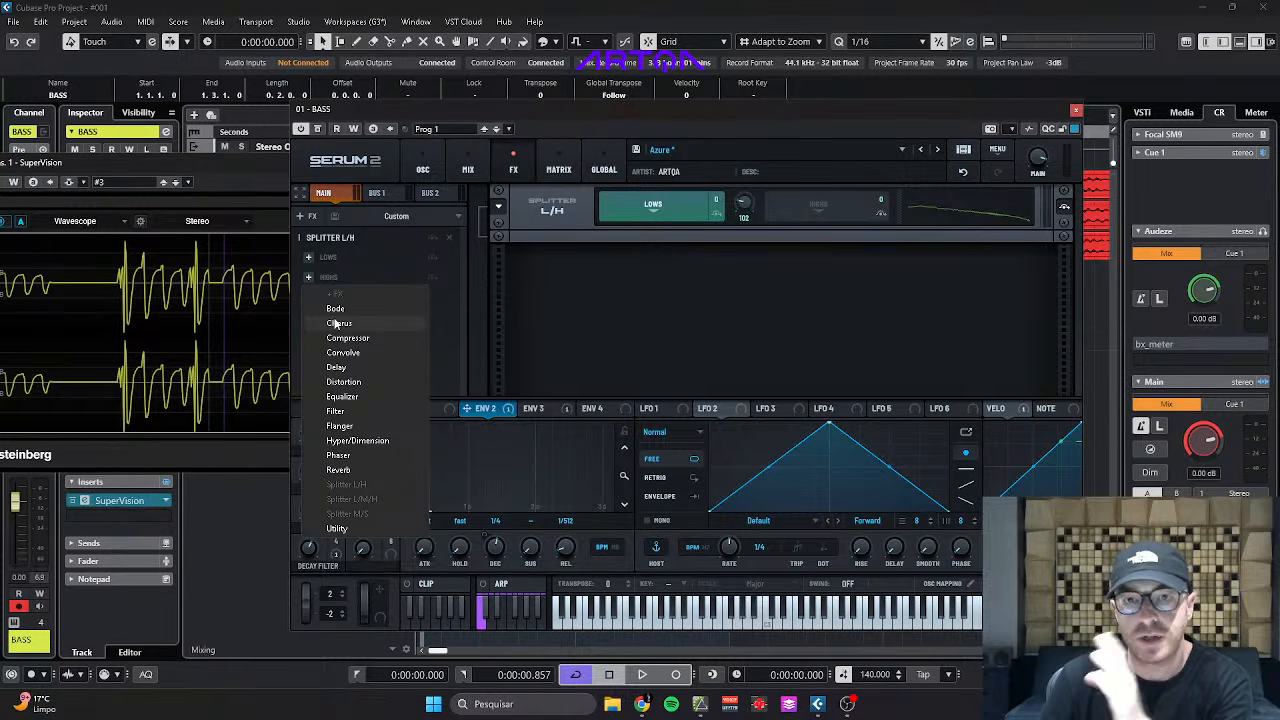
pyautogui.click(358, 442)
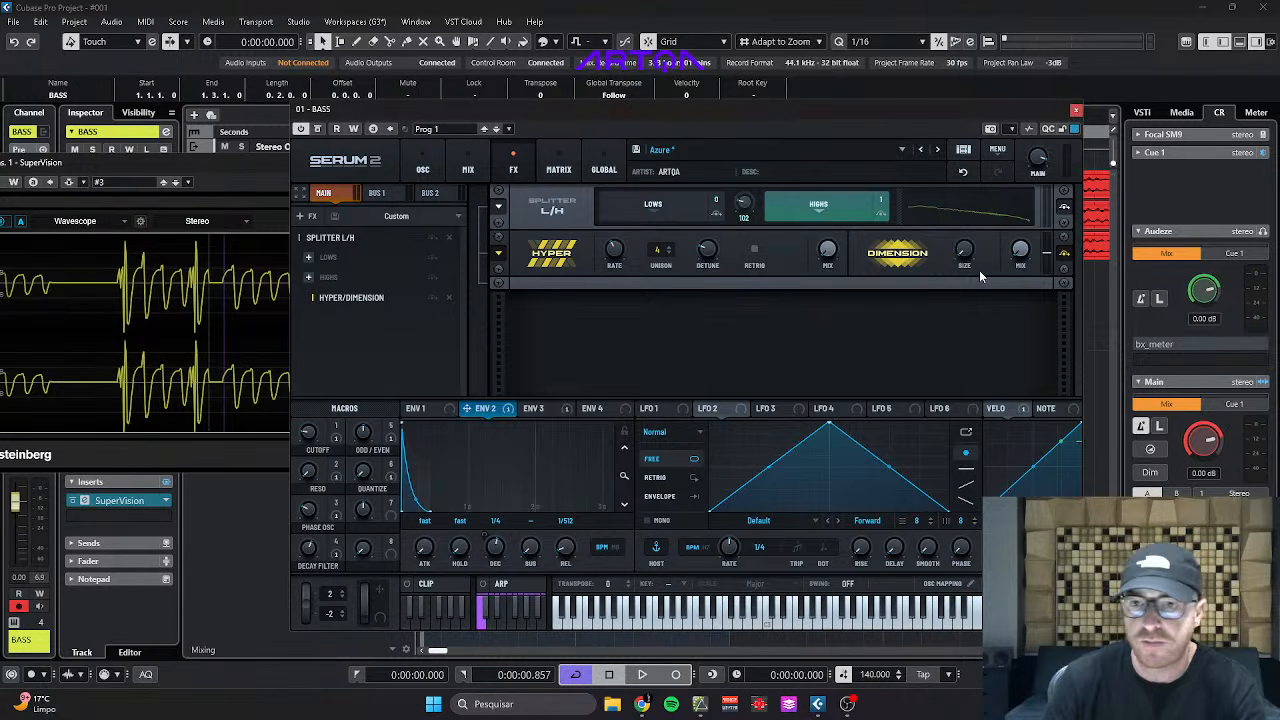
pyautogui.moveTo(965, 258); pyautogui.dragTo(1023, 220)
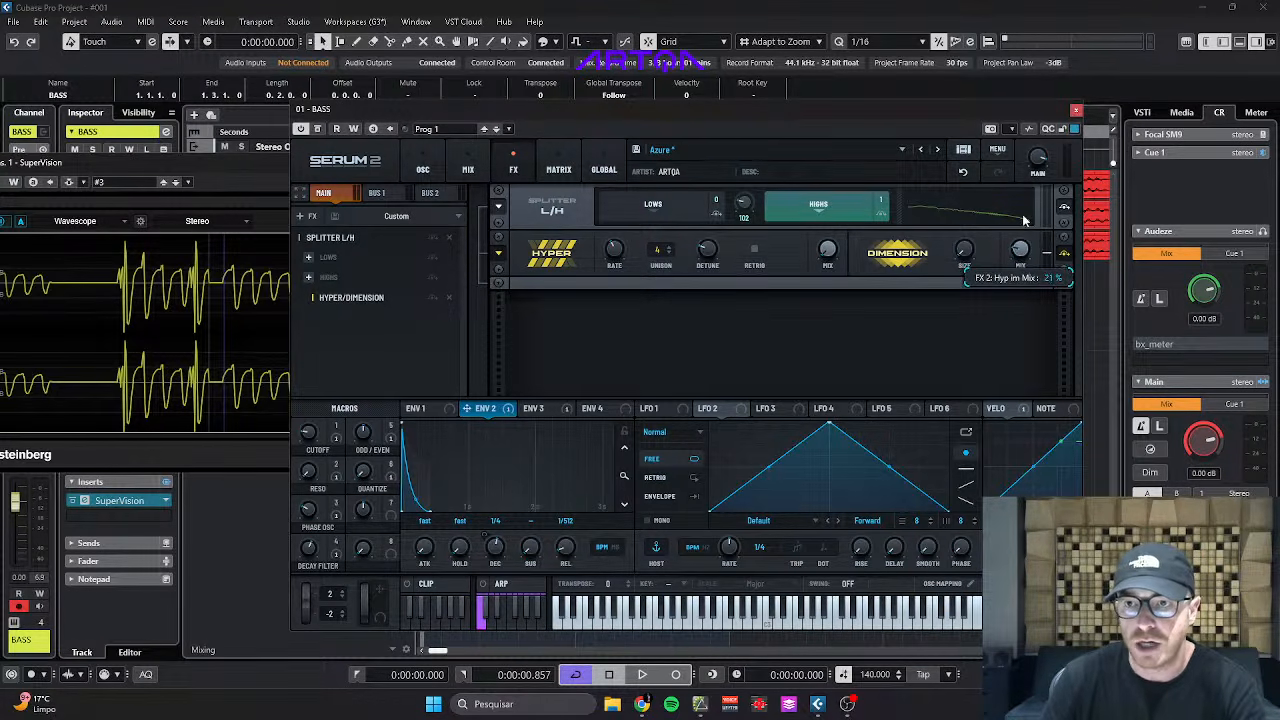
# Play the loop and compare the sound with Hyper/Dimension bypassed and active.
pyautogui.press('space')
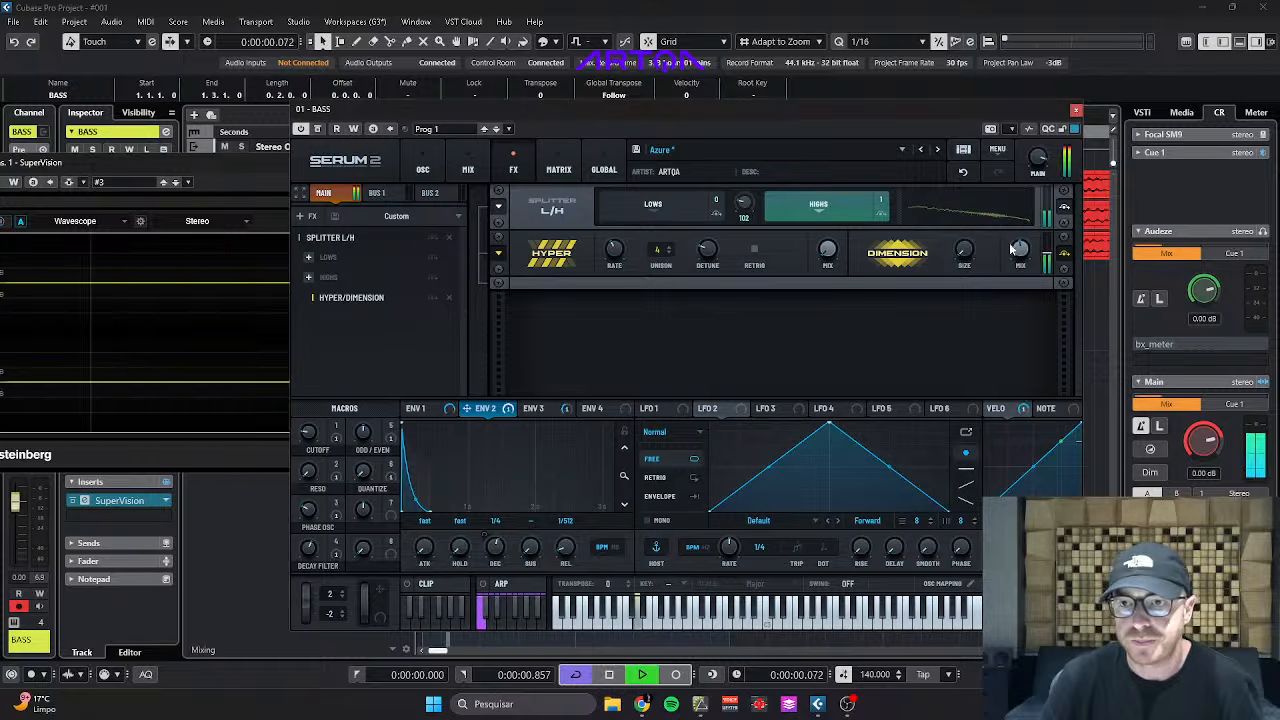
pyautogui.click(1064, 256)
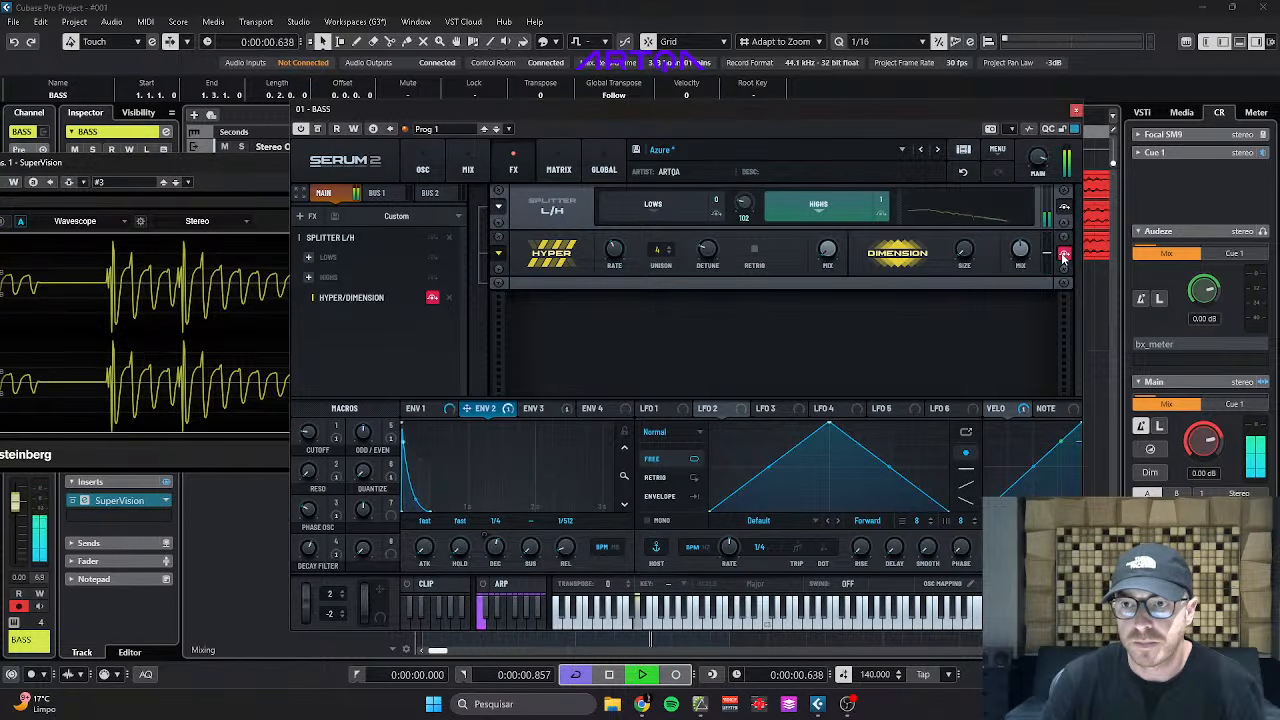
pyautogui.click(1064, 256)
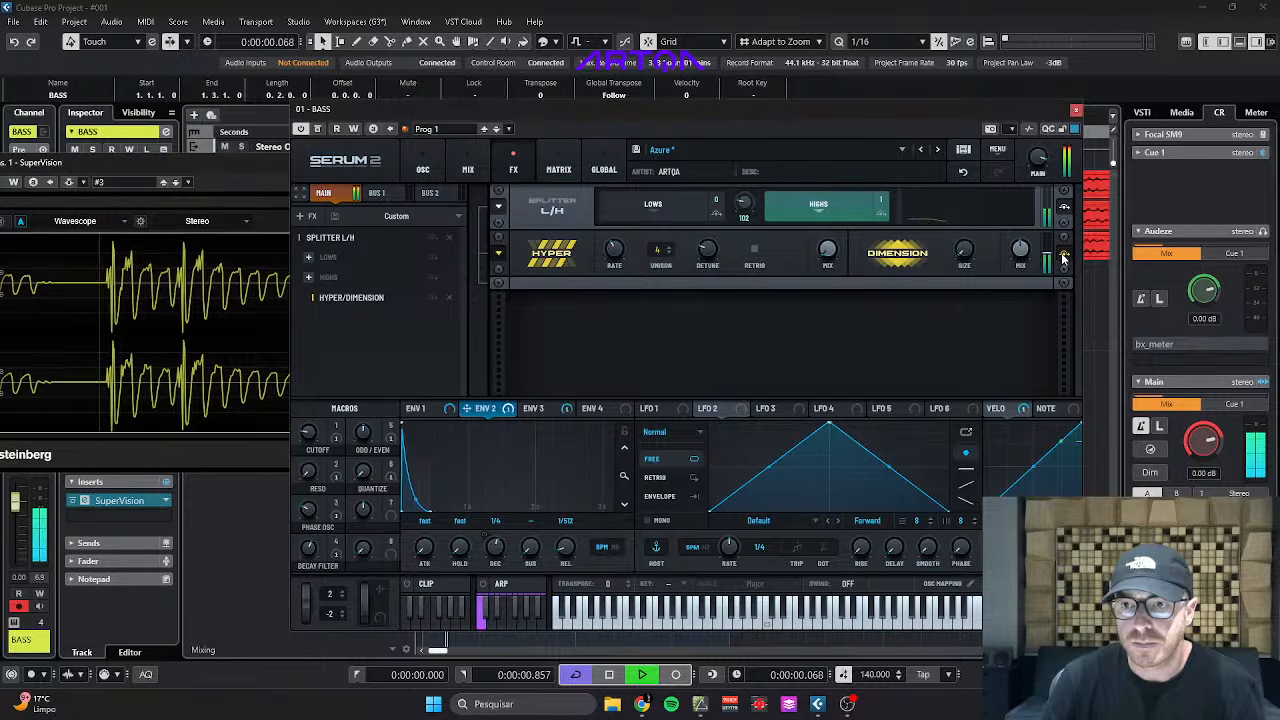
pyautogui.click(1064, 256)
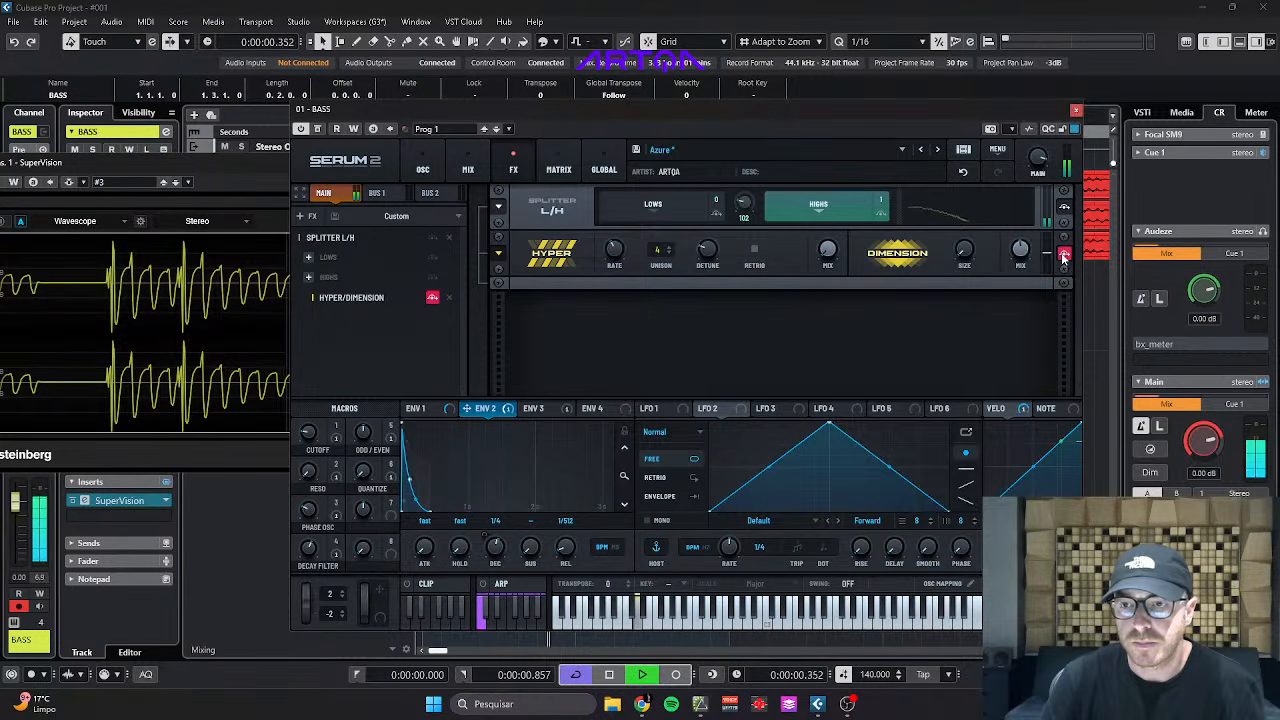
pyautogui.click(1064, 256)
pyautogui.press('space')
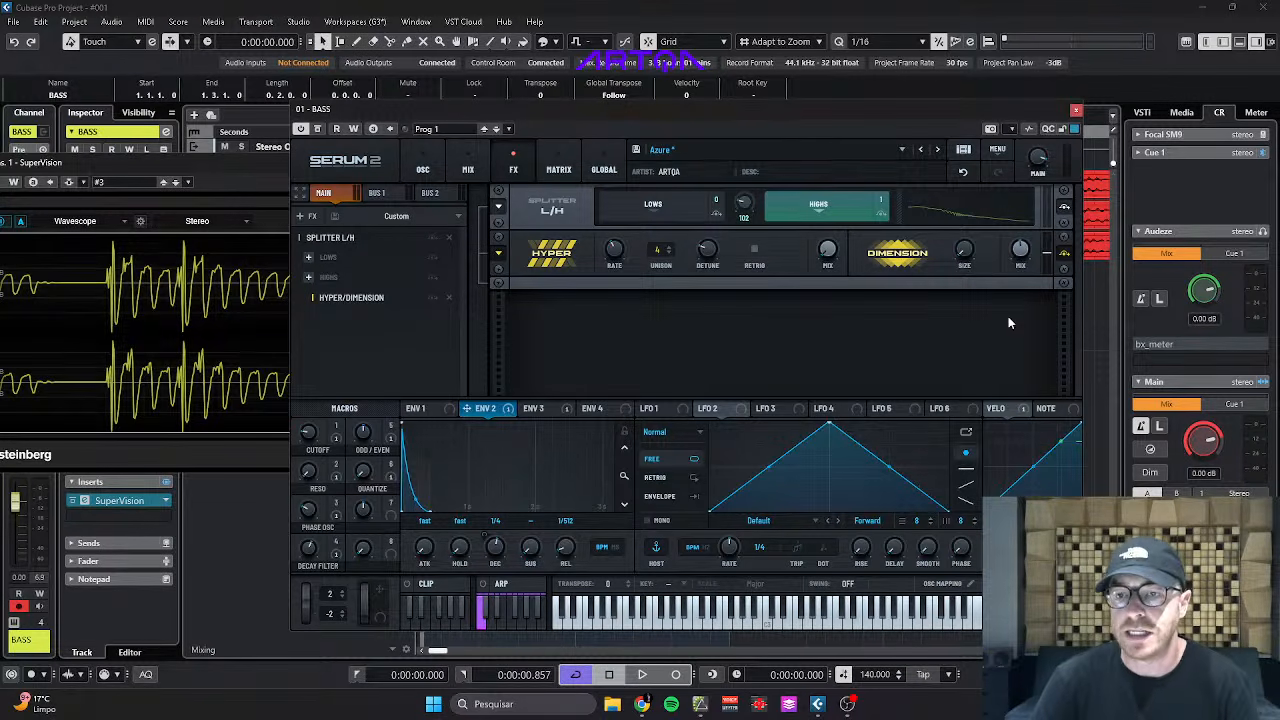
# Play the loop with the Splitter L/H active, bypassed and active again to compare the waveforms.
pyautogui.moveTo(1024, 258)
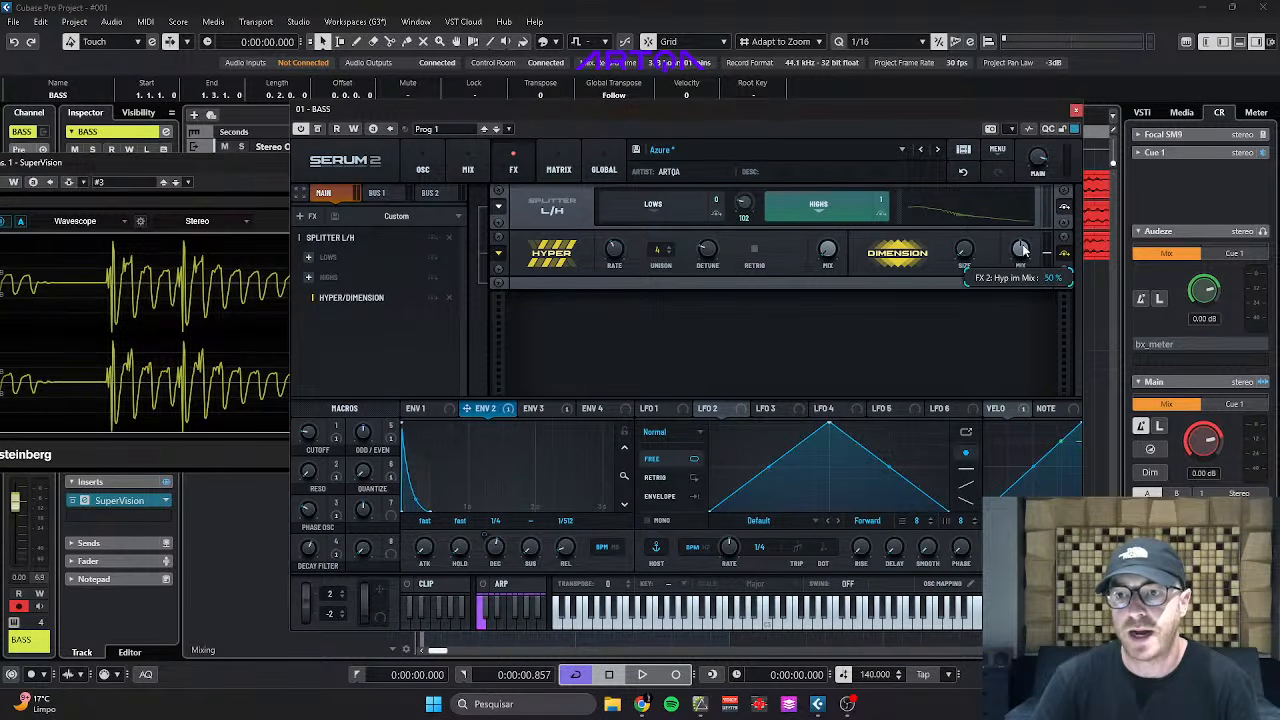
pyautogui.press('space')
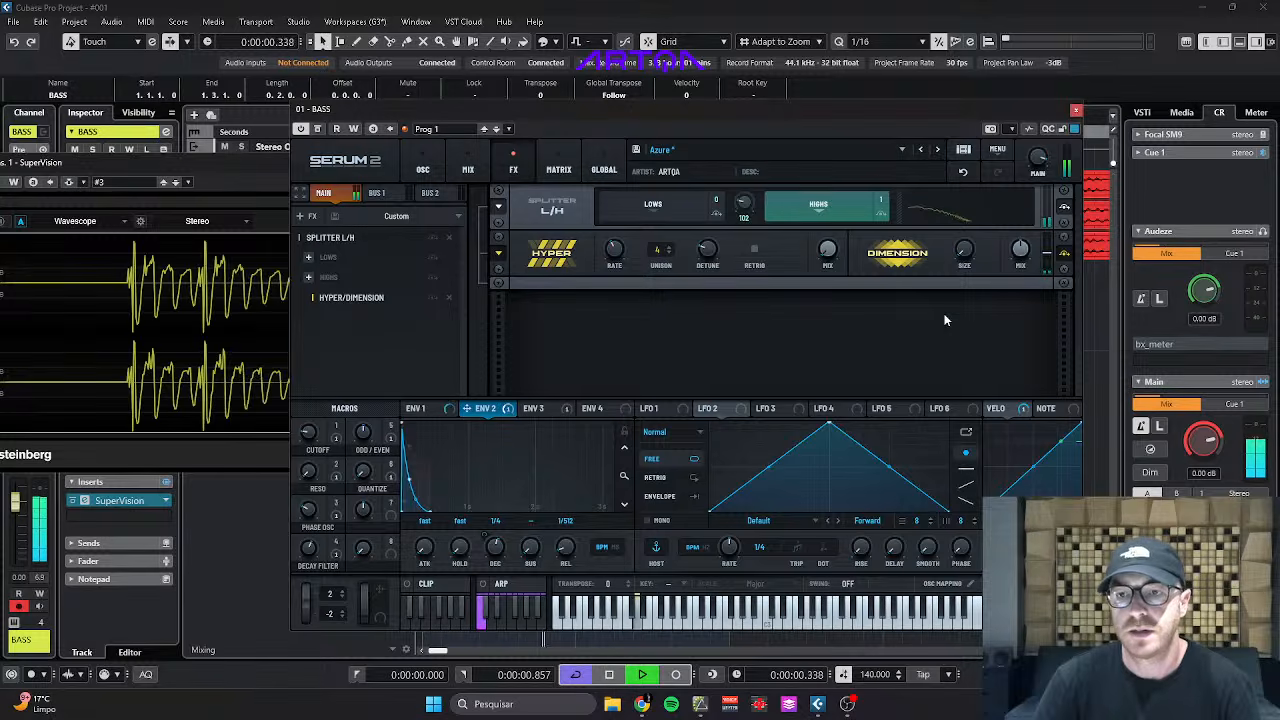
pyautogui.press('space')
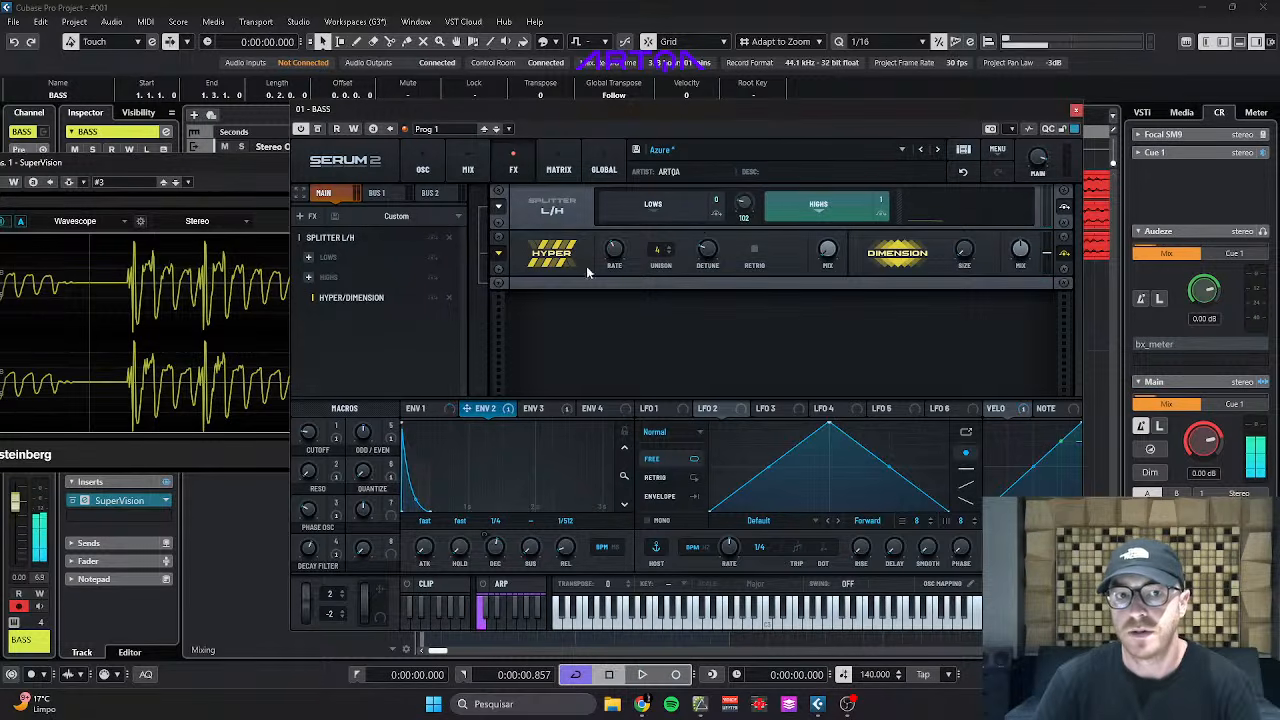
pyautogui.click(432, 239)
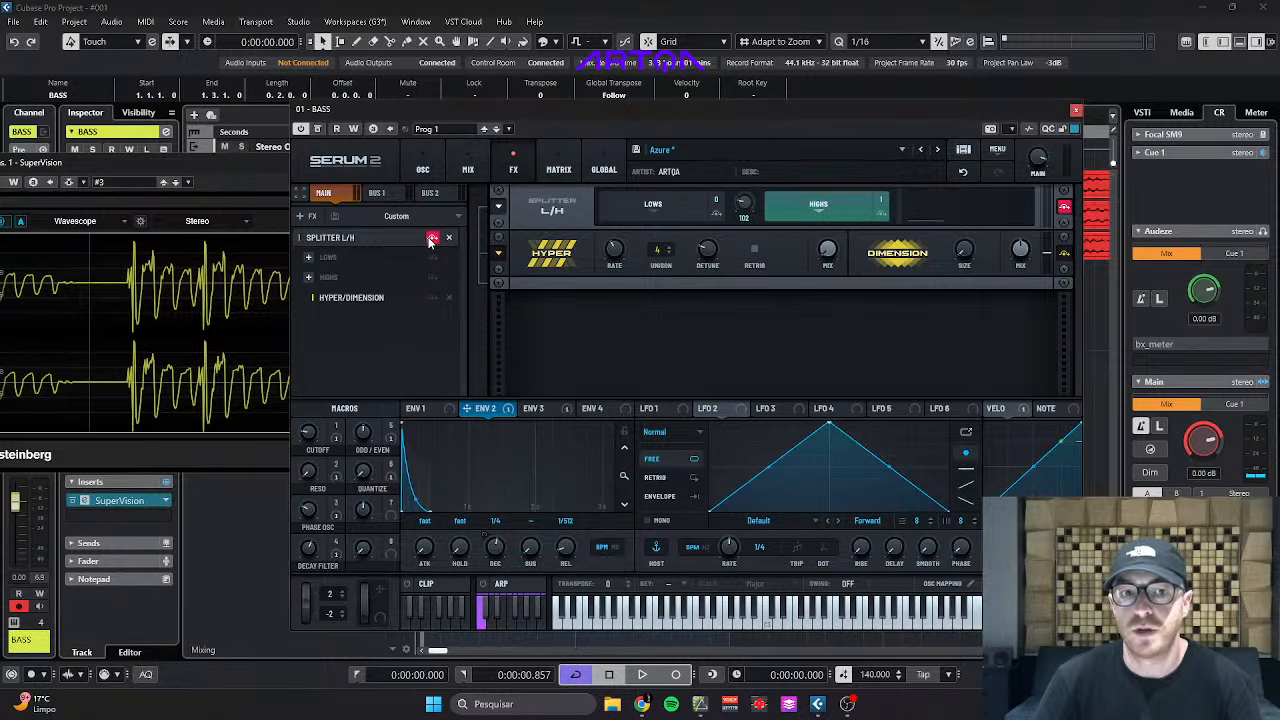
pyautogui.press('space')
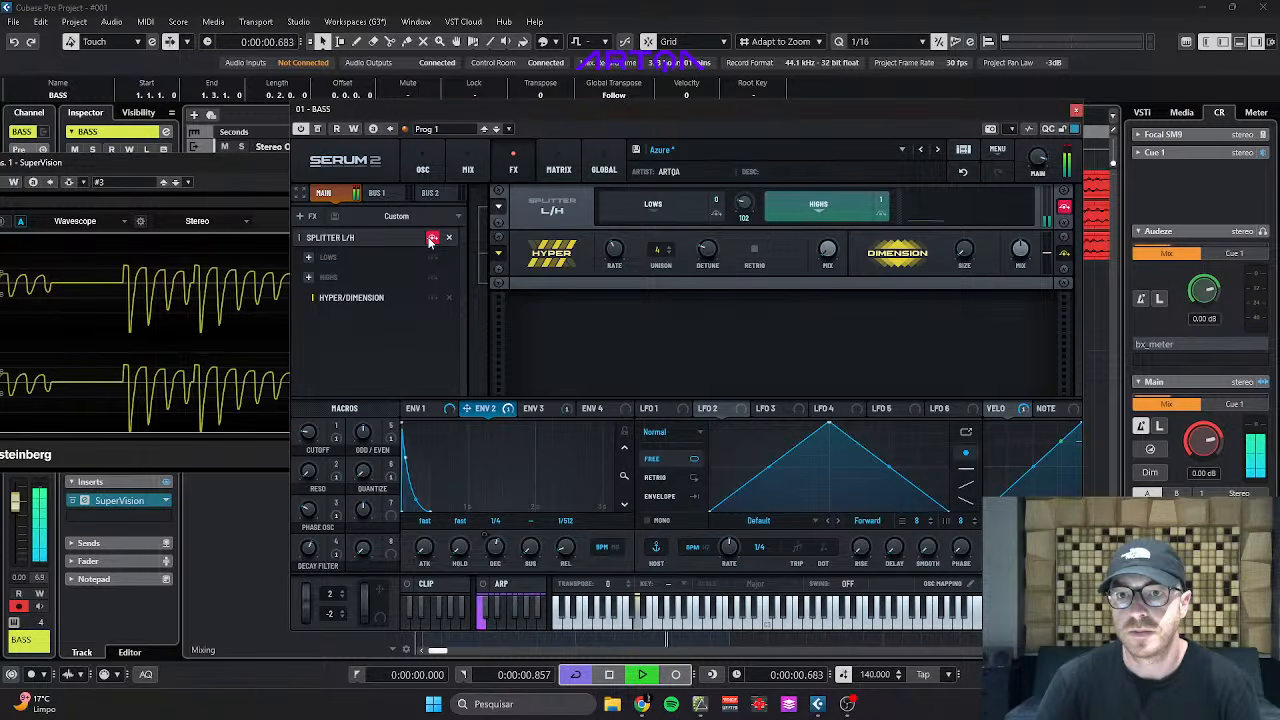
pyautogui.click(432, 239)
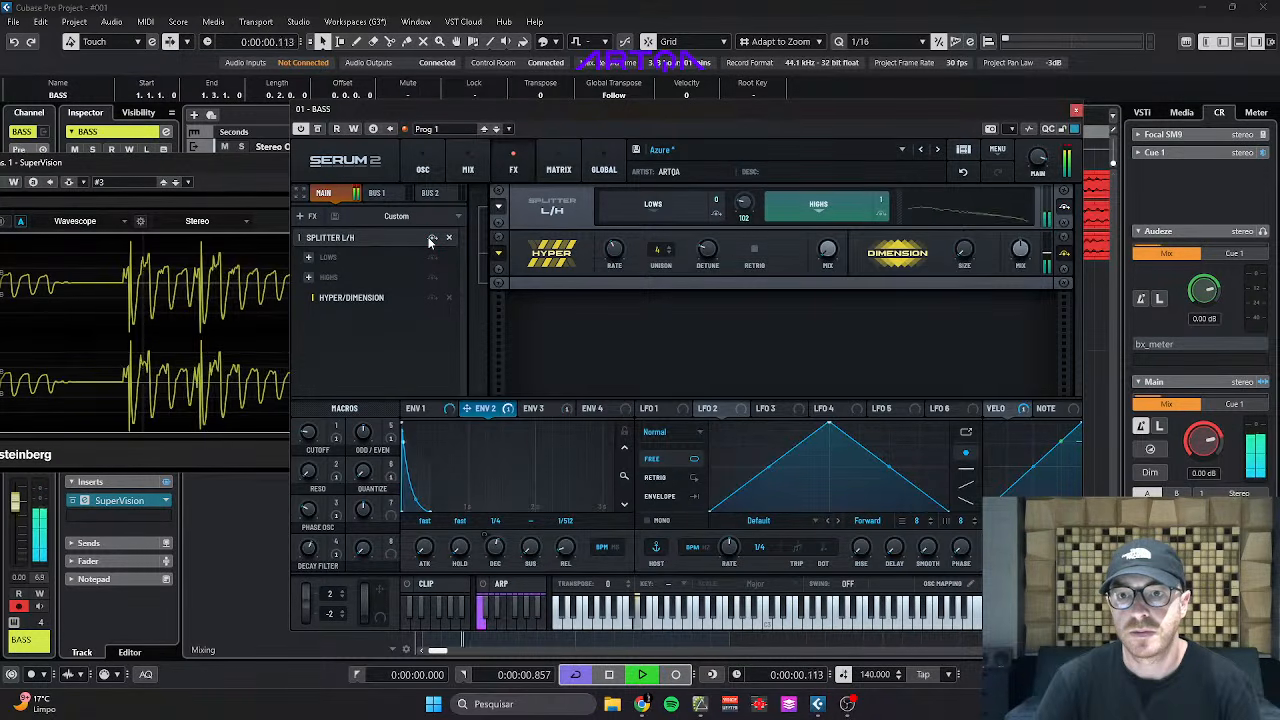
# Bypass and reactivate the Splitter L/H during playback to compare the waveforms, and review the oscillator and mixer pages.
pyautogui.click(432, 239)
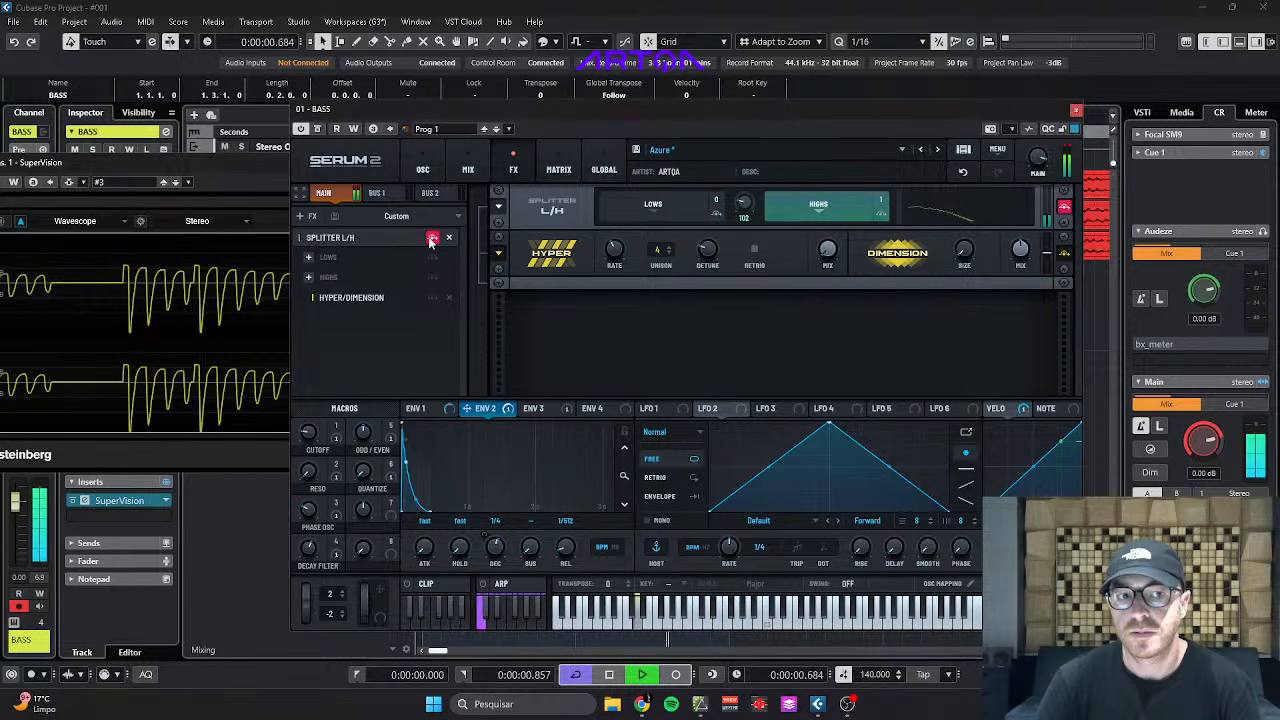
pyautogui.click(432, 239)
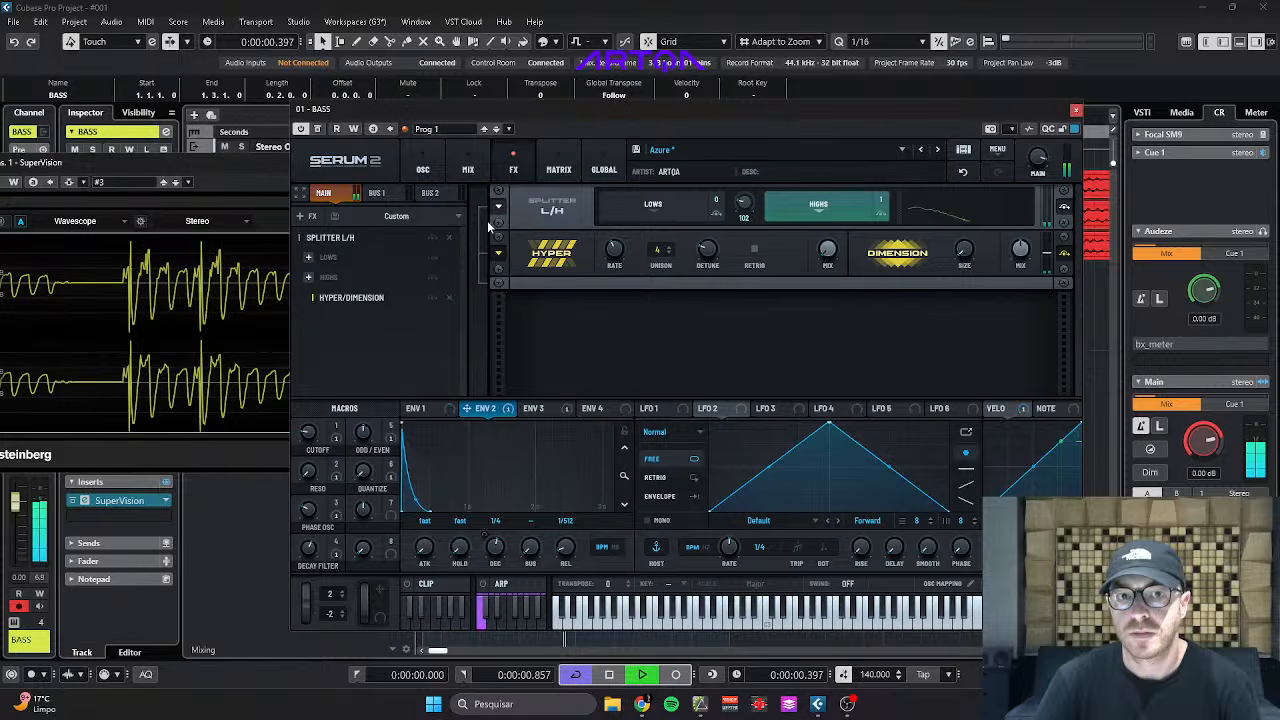
pyautogui.click(434, 170)
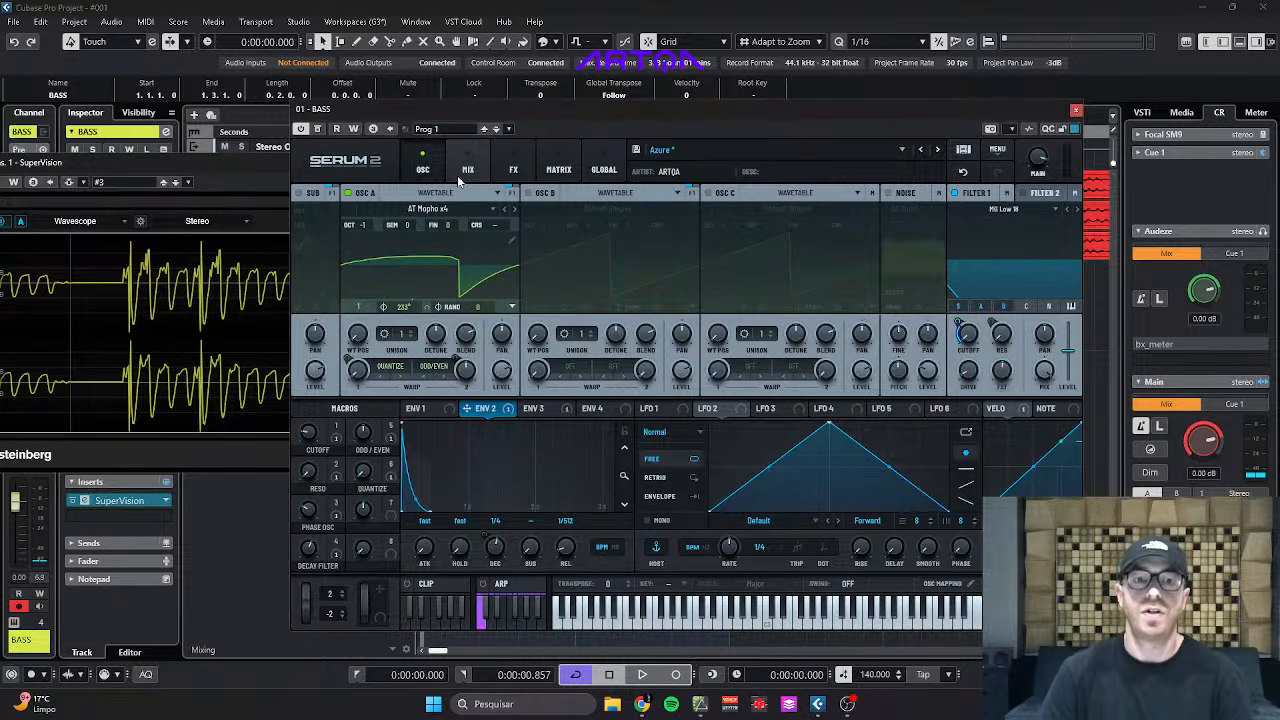
pyautogui.click(468, 170)
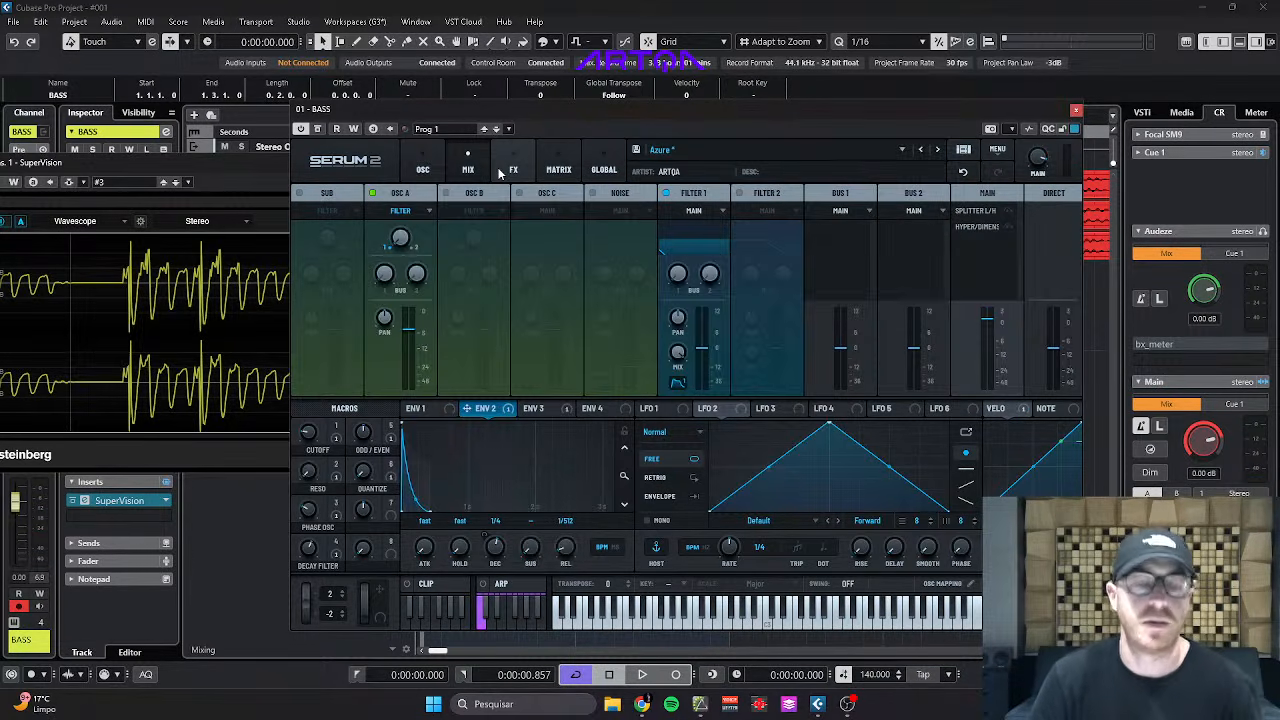
pyautogui.click(501, 172)
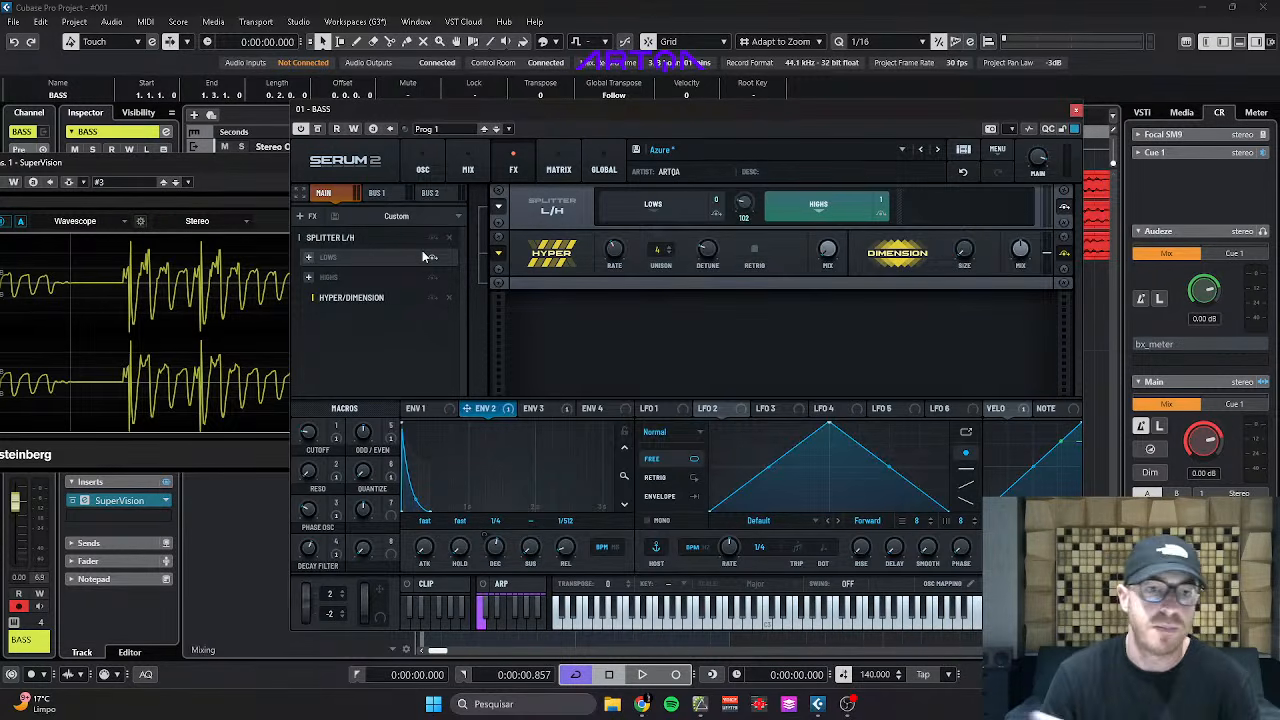
# Remove the Hyper/Dimension effect from the splitter's highs band.
pyautogui.click(448, 297)
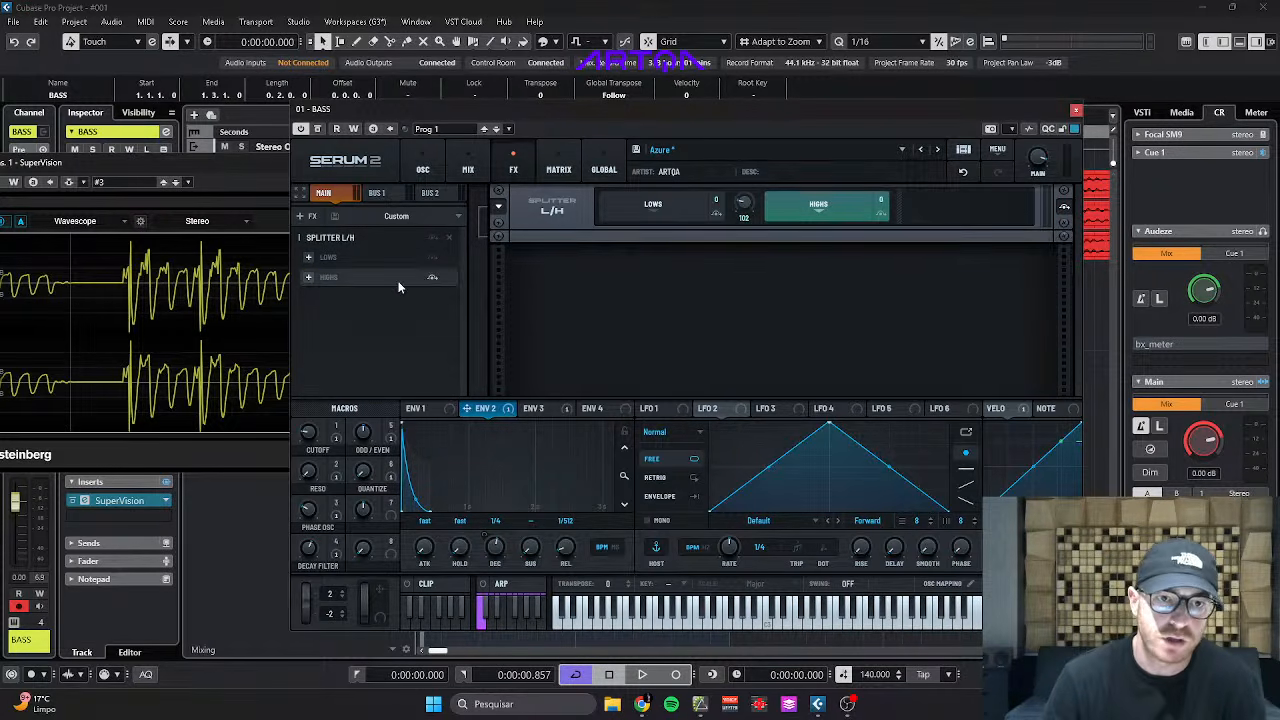
pyautogui.click(308, 277)
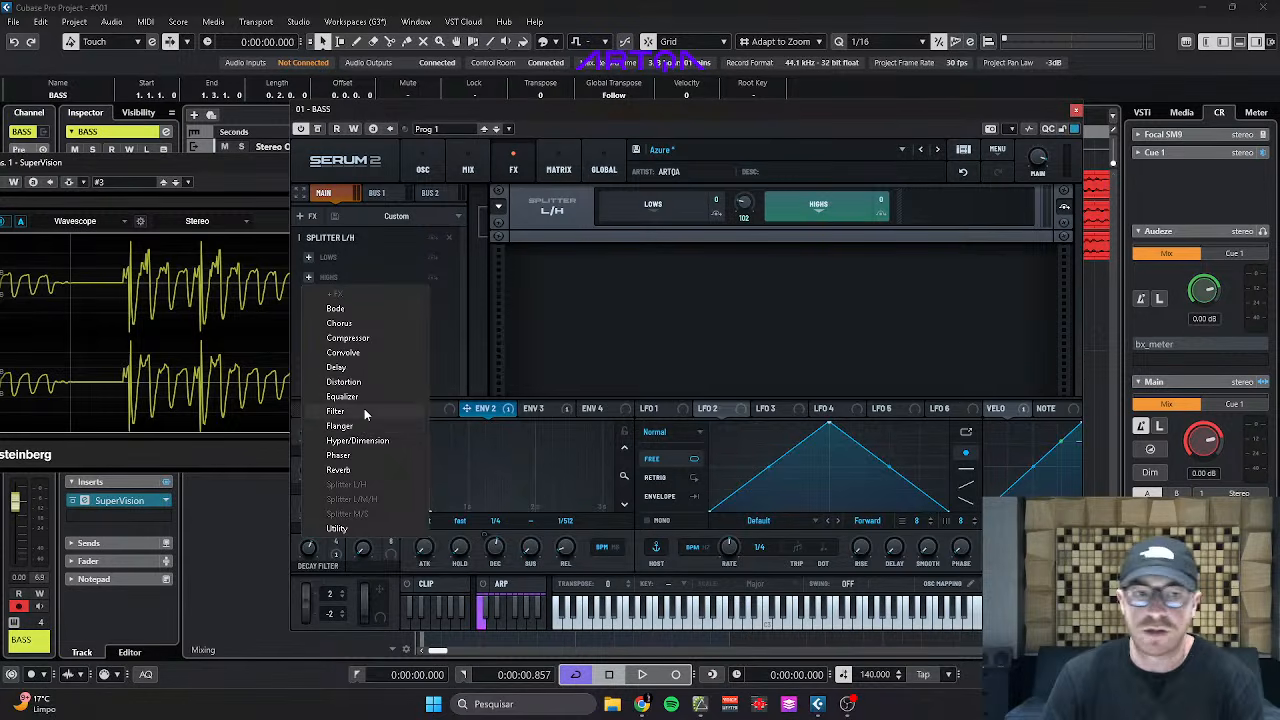
pyautogui.click(440, 312)
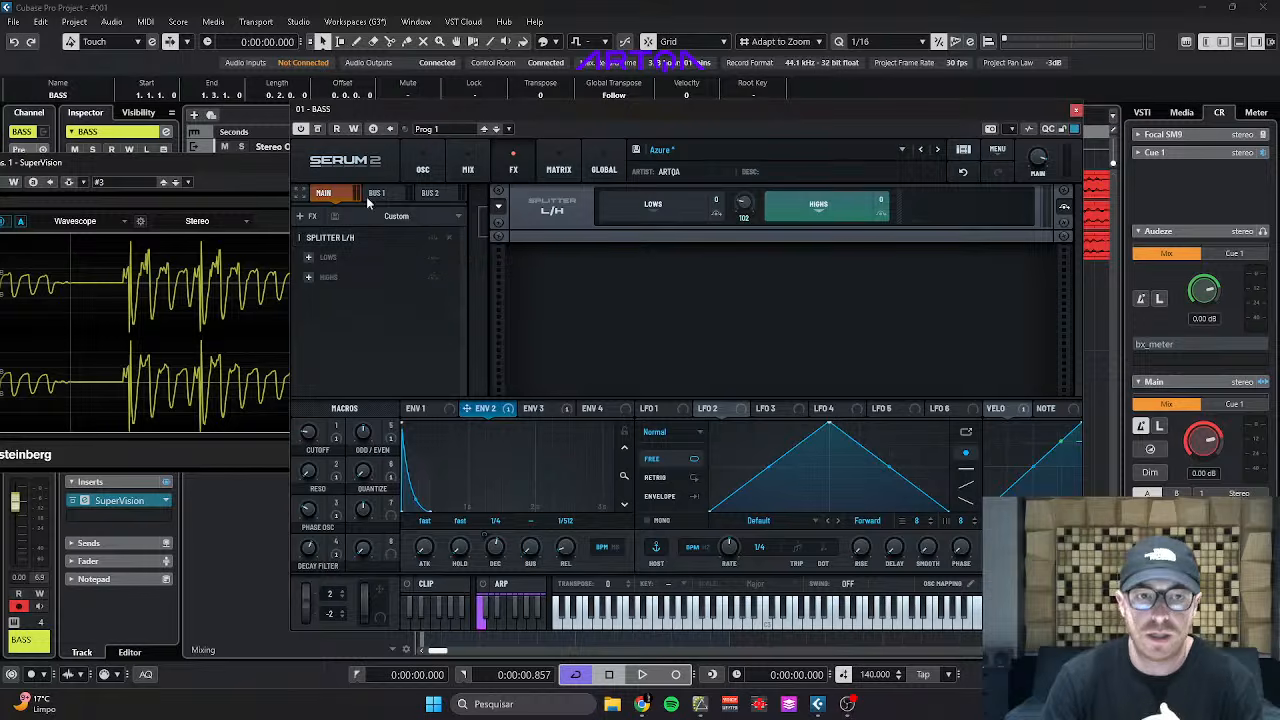
# Add a Utility effect after the Splitter L/H, try its width at 800% and enable Mono Bass.
pyautogui.rightClick(347, 316)
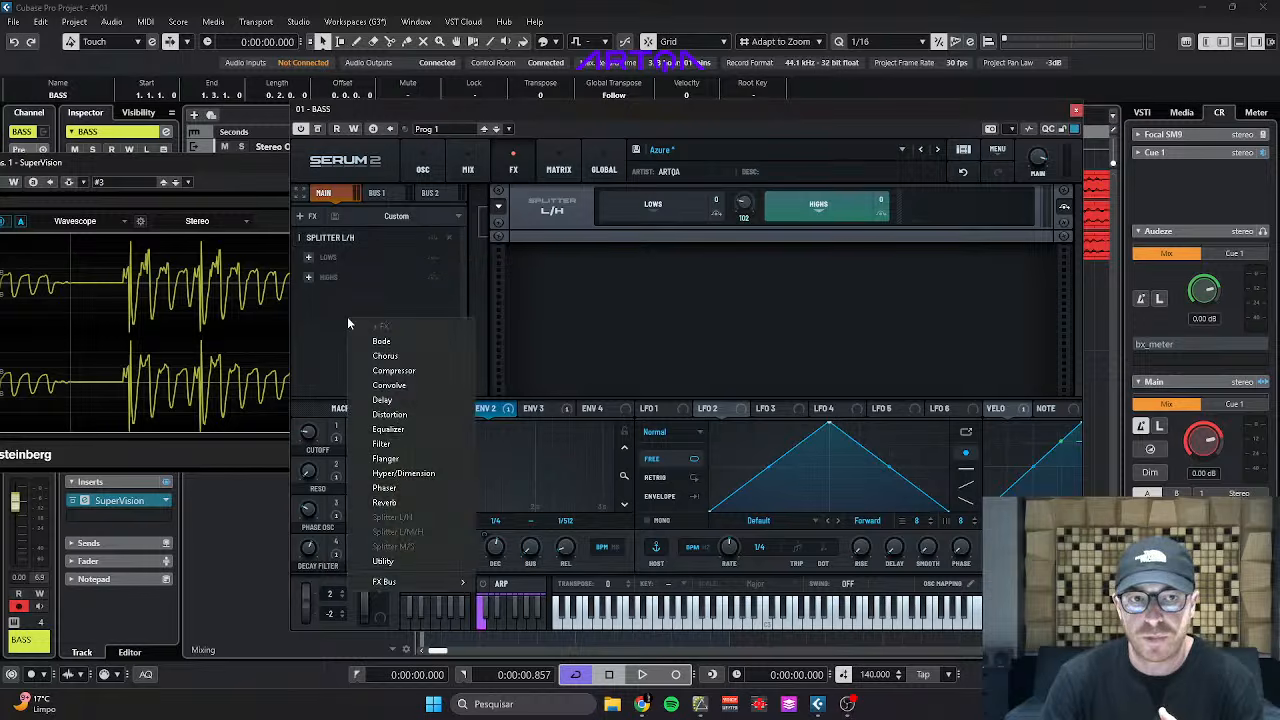
pyautogui.click(398, 561)
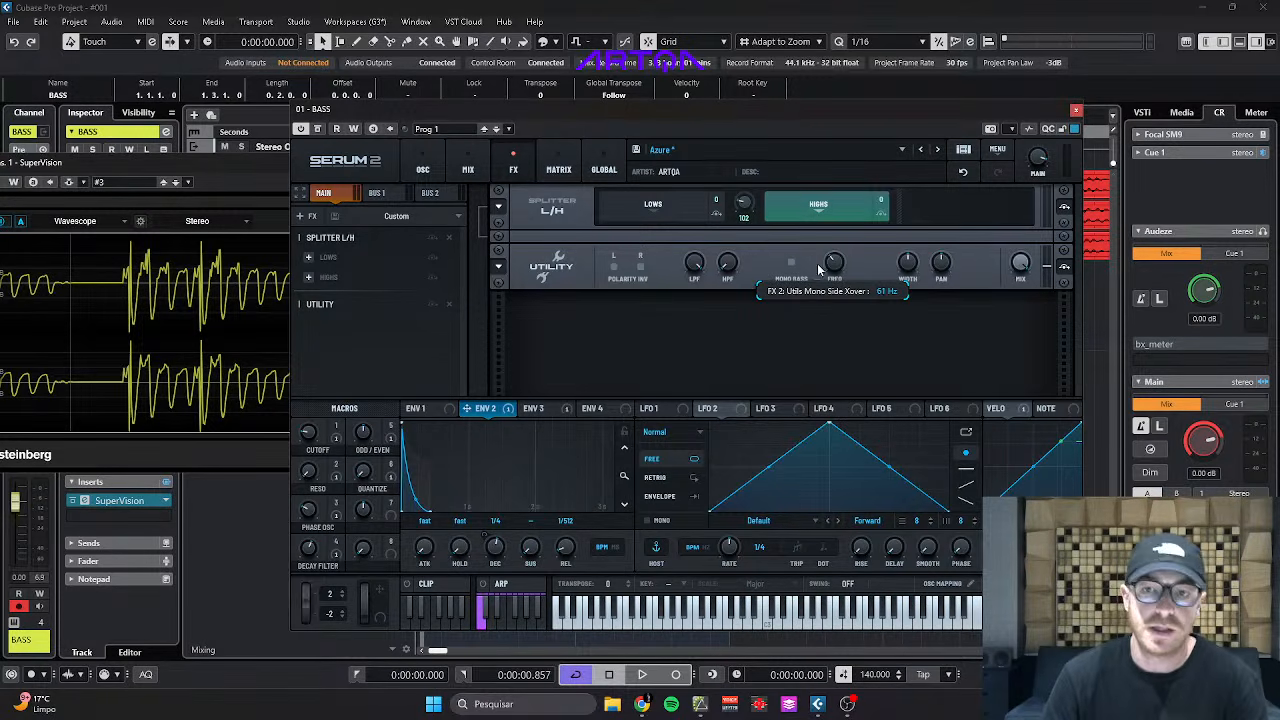
pyautogui.scroll(-3, 833, 291)
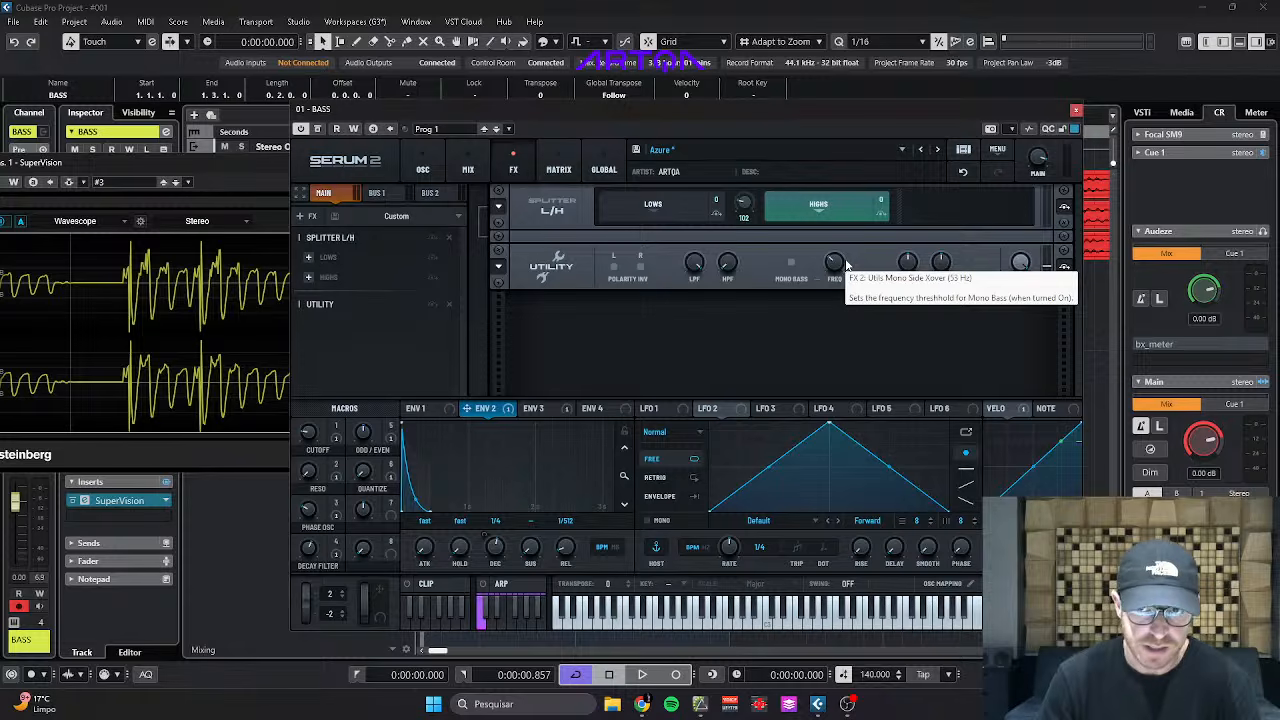
pyautogui.moveTo(910, 263); pyautogui.dragTo(910, 241)
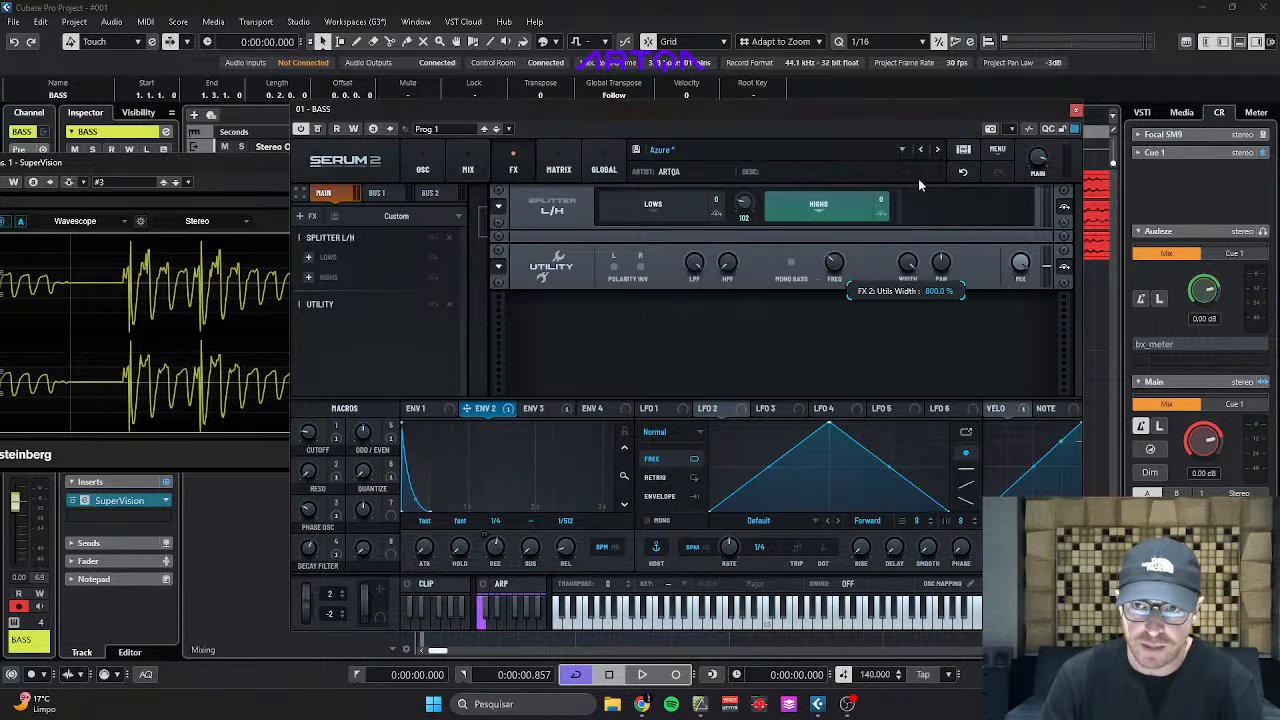
pyautogui.click(791, 263)
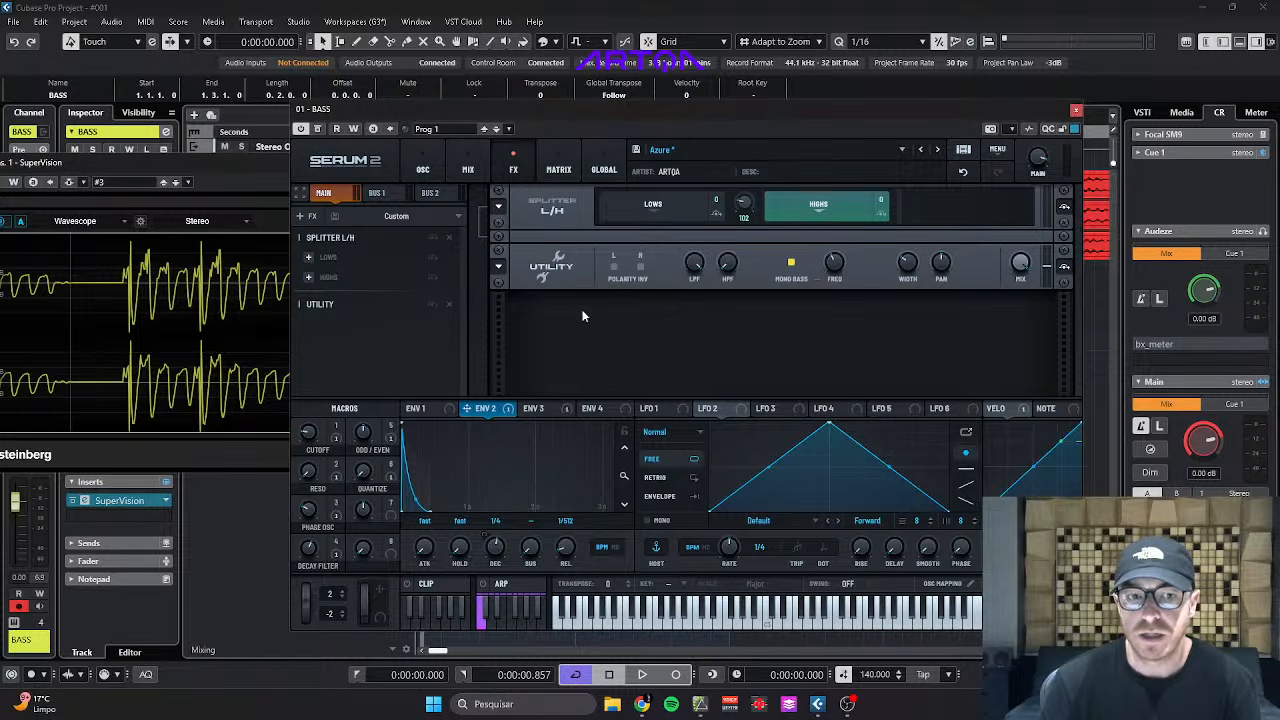
# Review the mixer and oscillator pages and look through the Alt Warp modes for oscillator A's first warp.
pyautogui.click(468, 169)
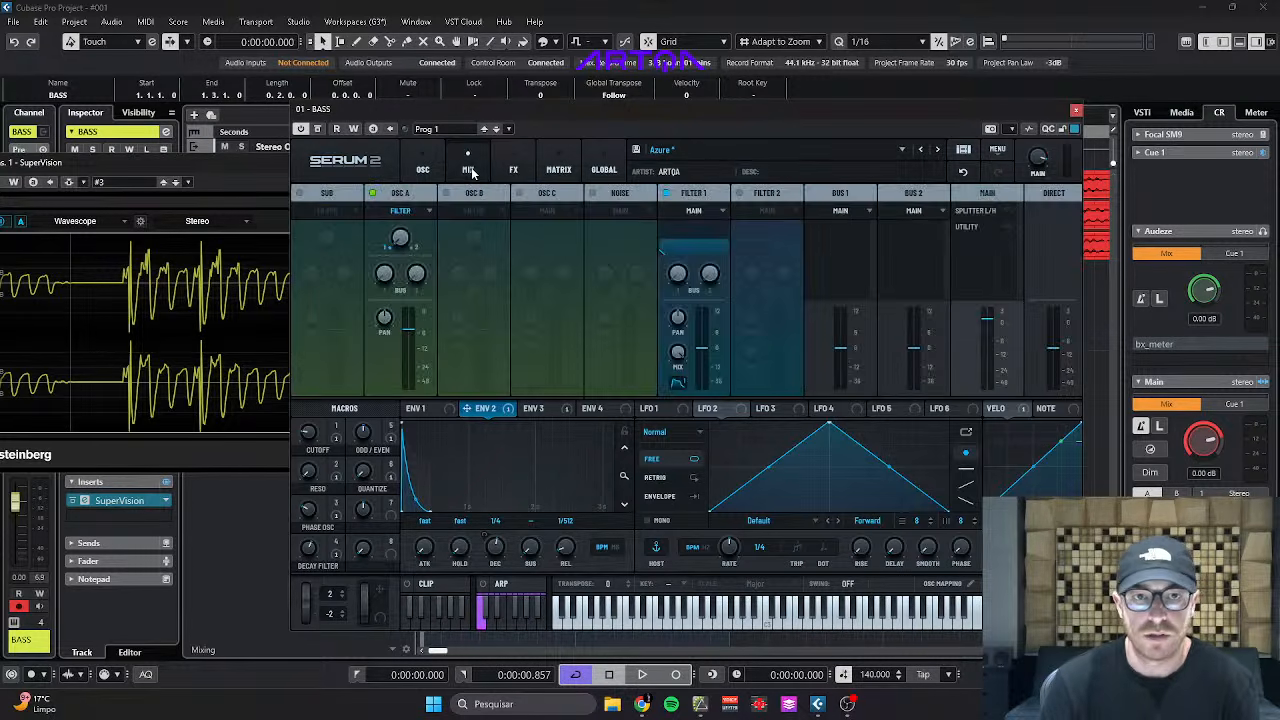
pyautogui.click(423, 170)
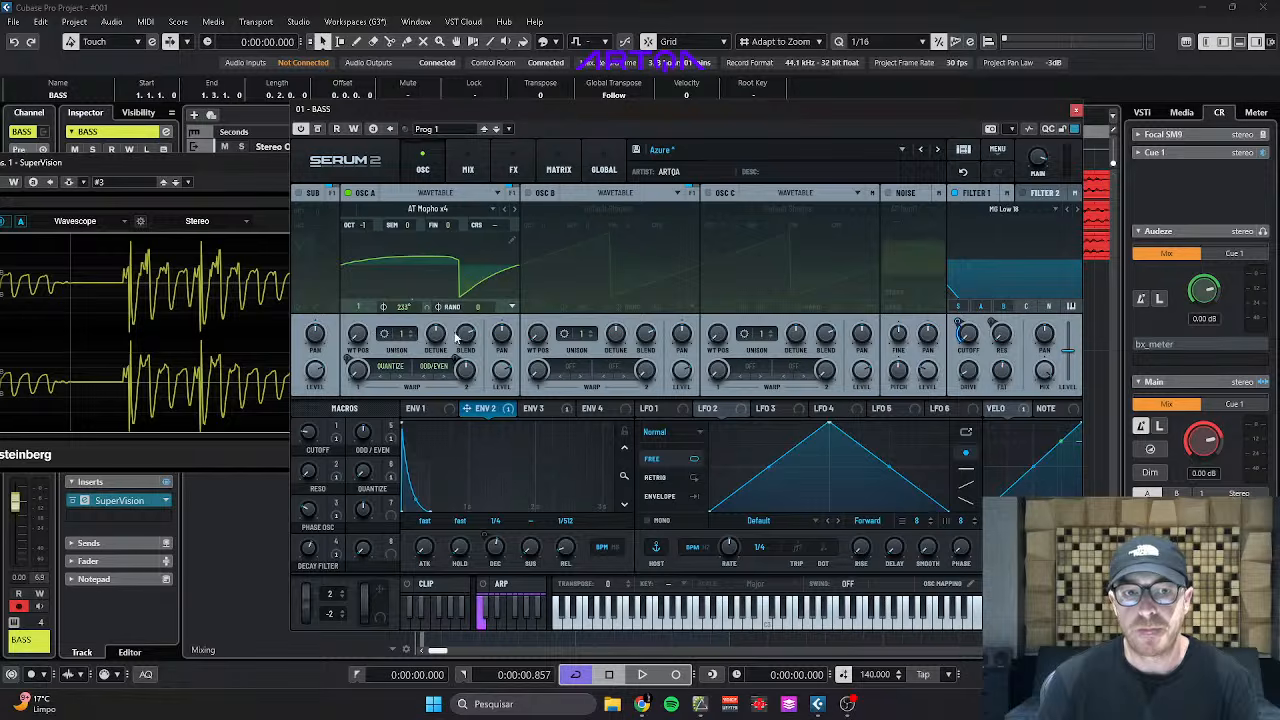
pyautogui.click(390, 367)
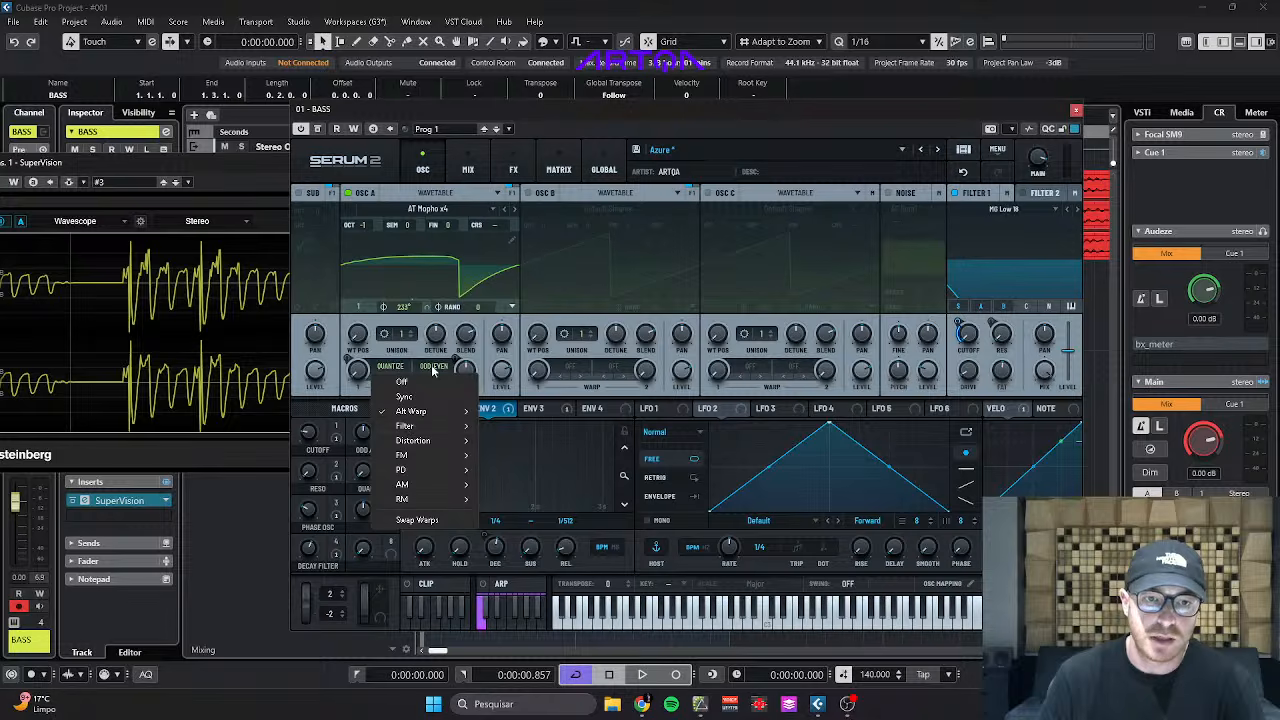
pyautogui.moveTo(434, 414)
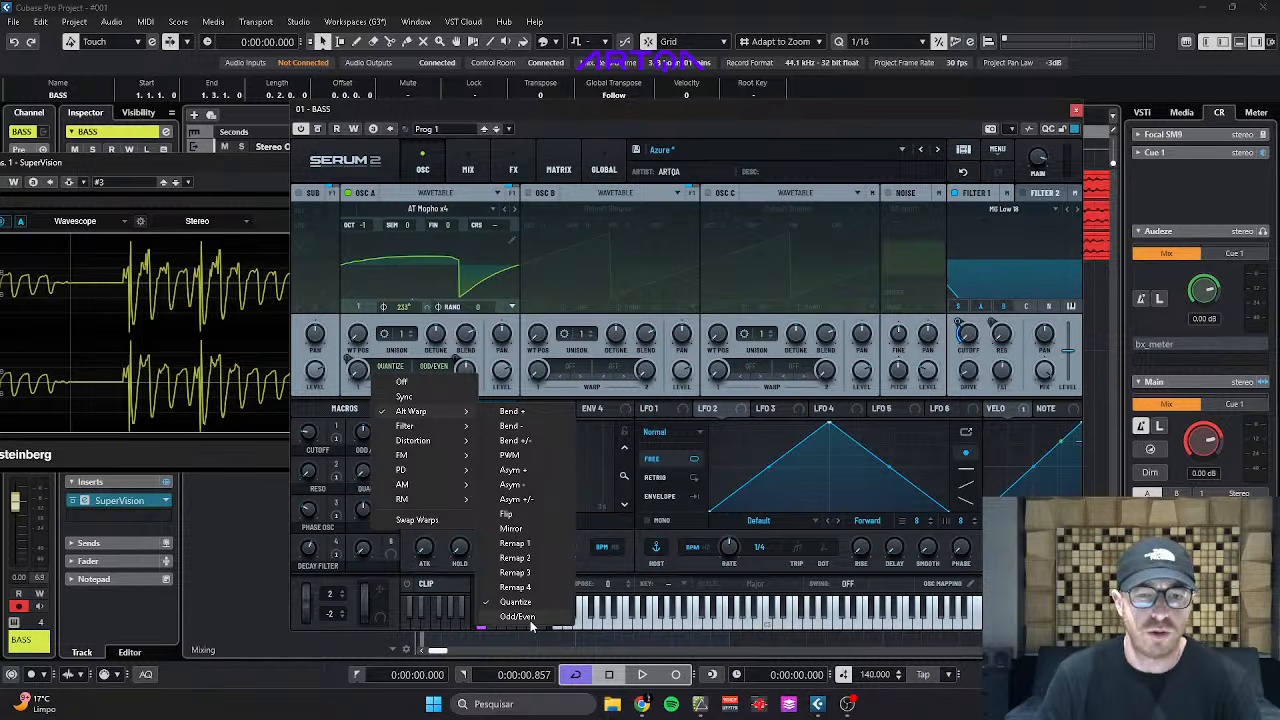
pyautogui.click(478, 360)
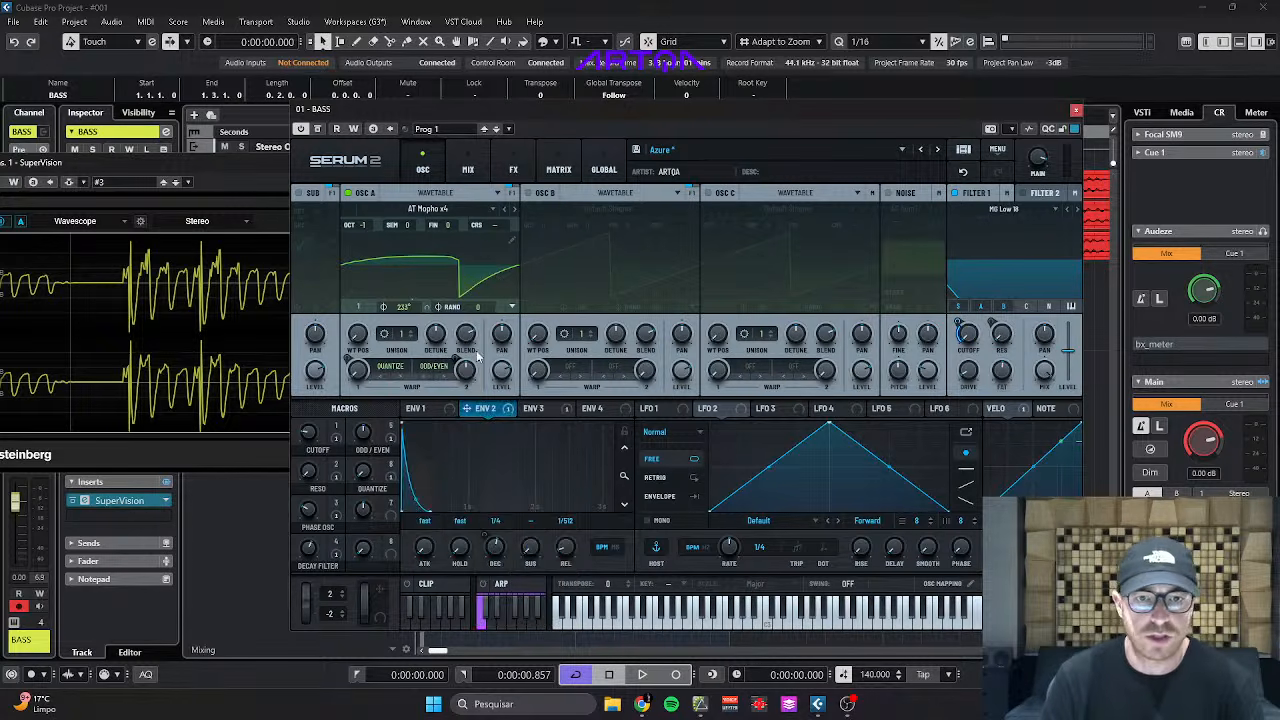
# Play the loop while sweeping oscillator A's Odd/Even warp down and back up to 50%.
pyautogui.press('space')
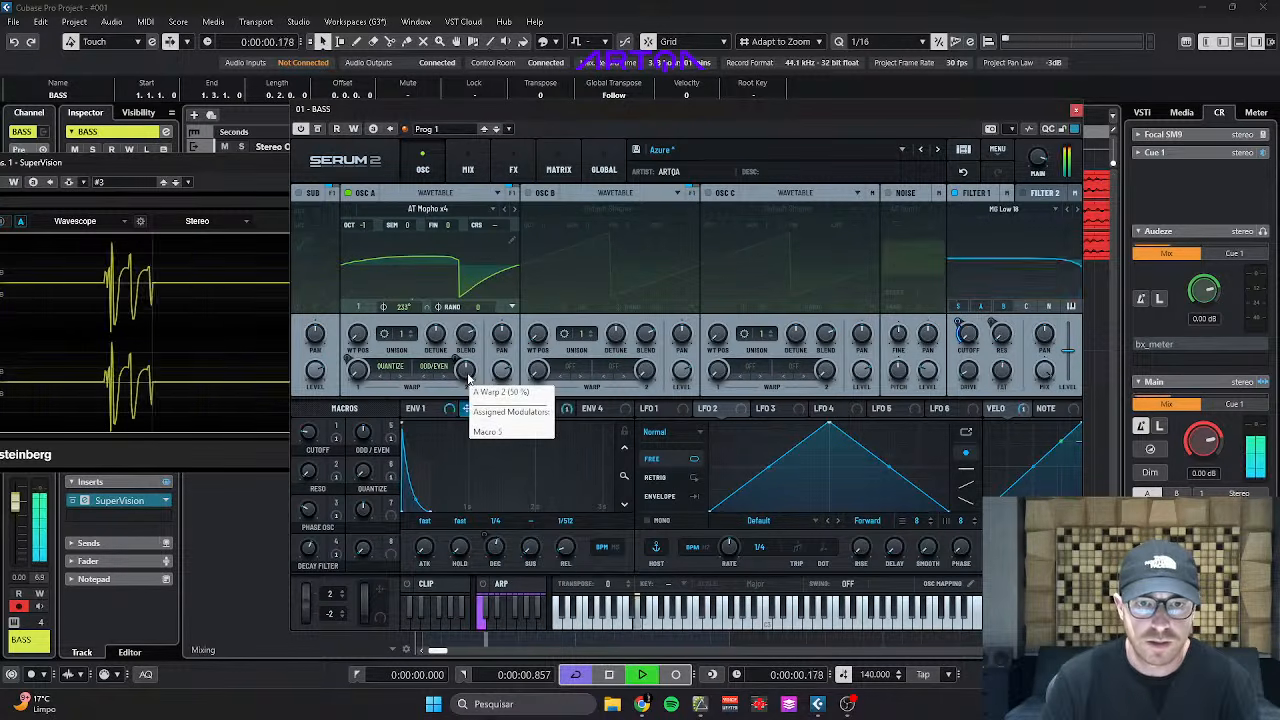
pyautogui.moveTo(470, 378); pyautogui.dragTo(497, 508)
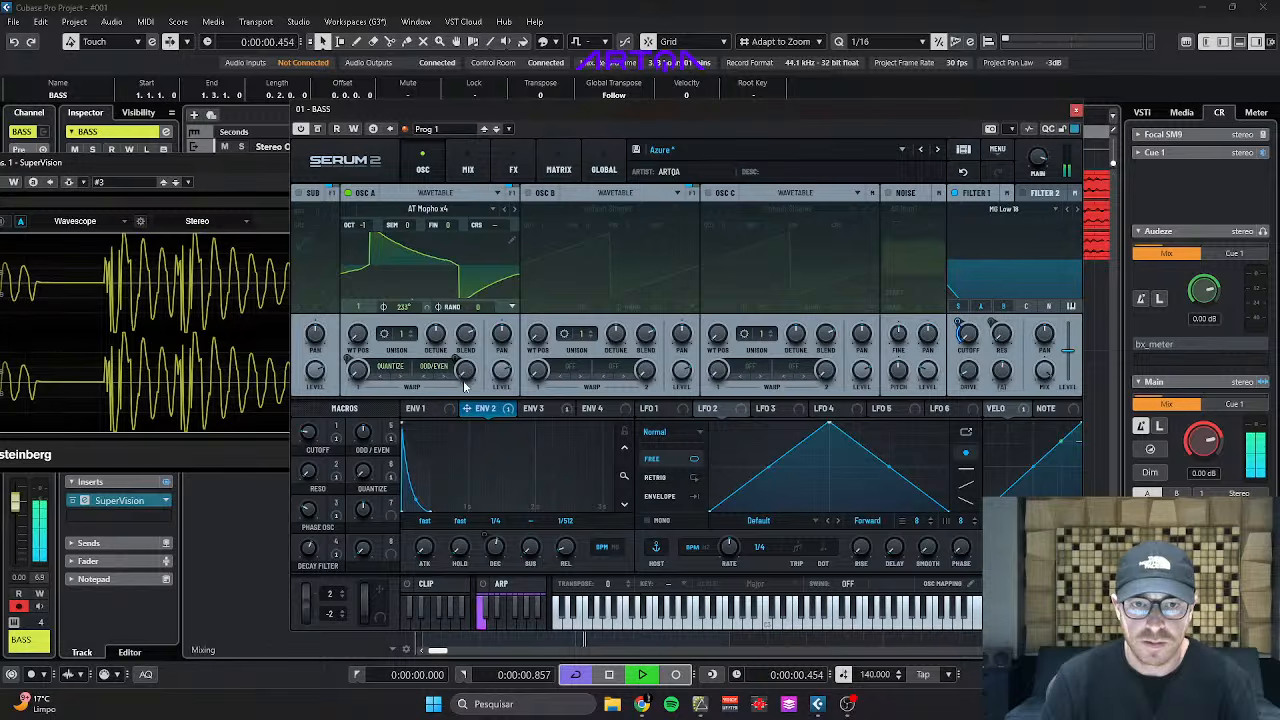
pyautogui.moveTo(473, 377); pyautogui.dragTo(477, 302)
pyautogui.press('space')
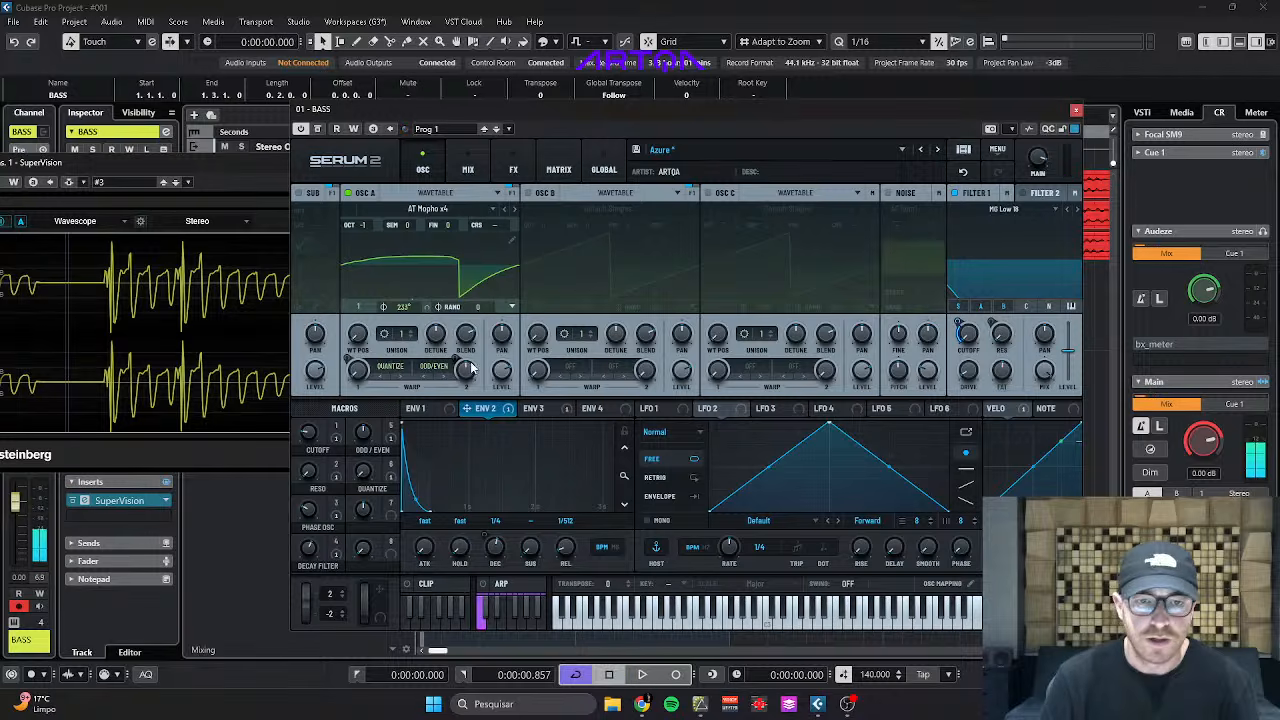
pyautogui.rightClick(466, 373)
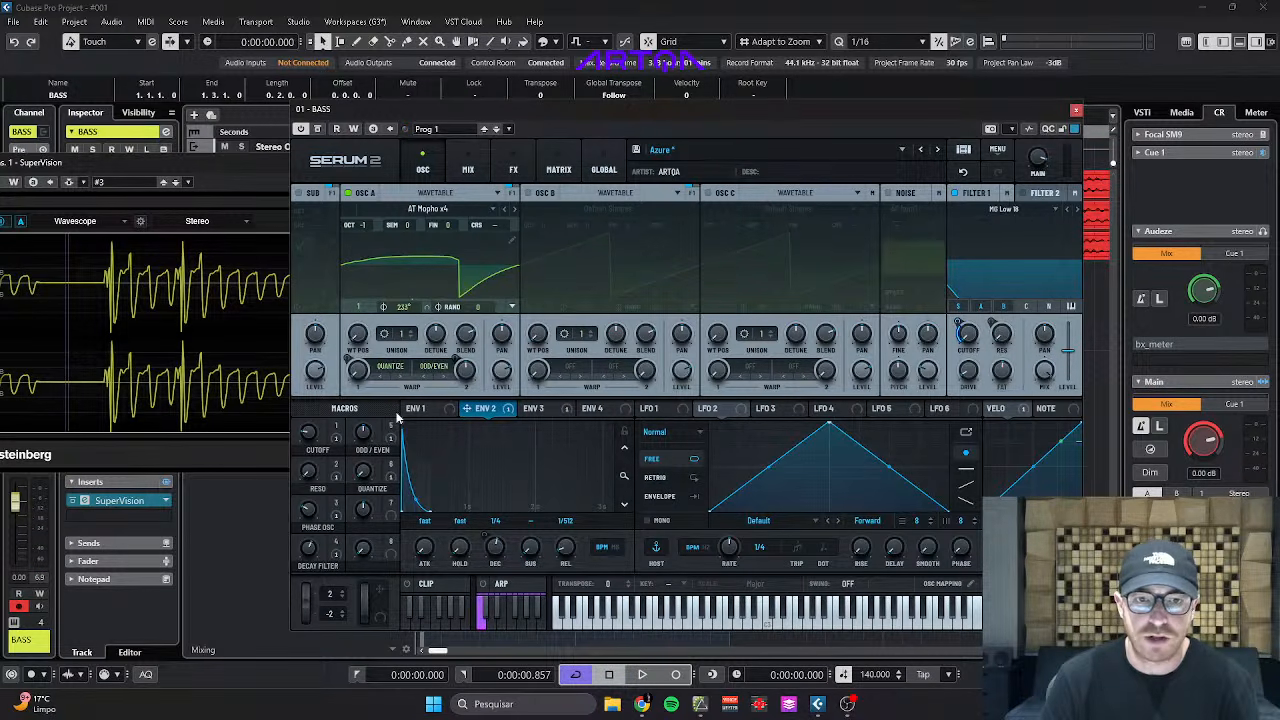
pyautogui.rightClick(467, 375)
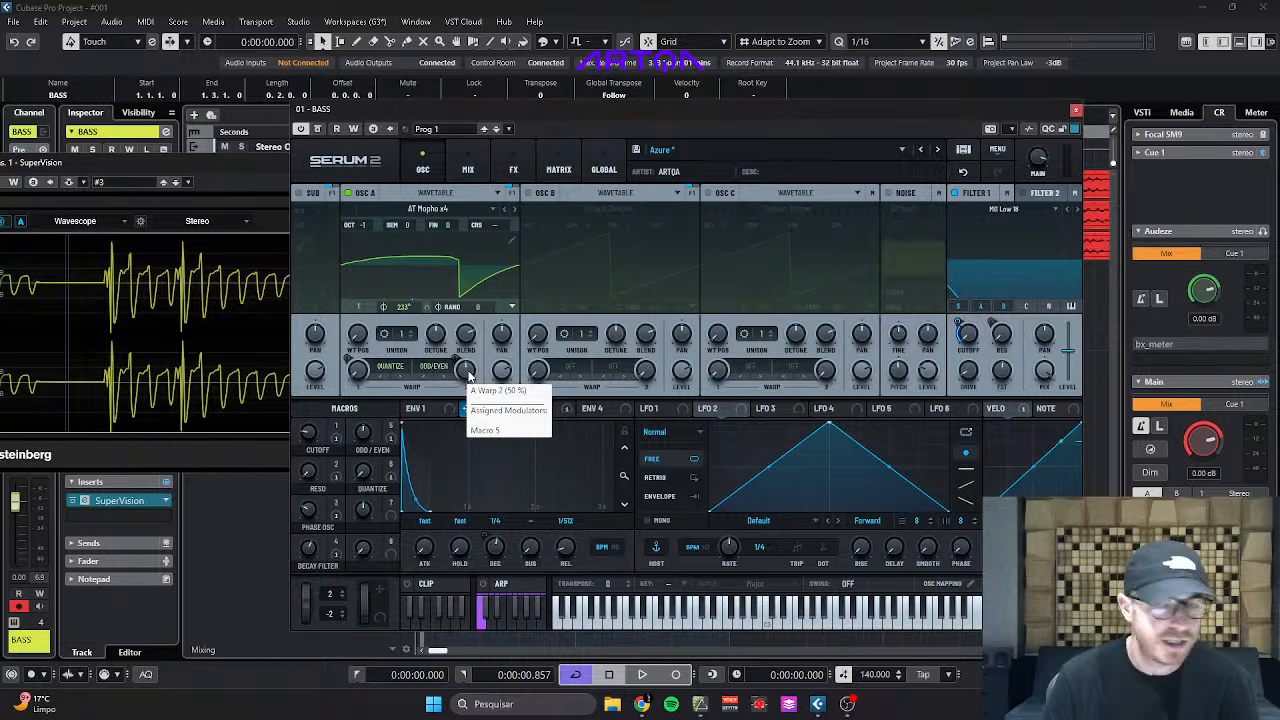
# Lower oscillator A's Odd/Even warp again, audition the loop, and raise the warp partway during playback.
pyautogui.moveTo(467, 375); pyautogui.dragTo(498, 484)
pyautogui.press('space')
pyautogui.press('space')
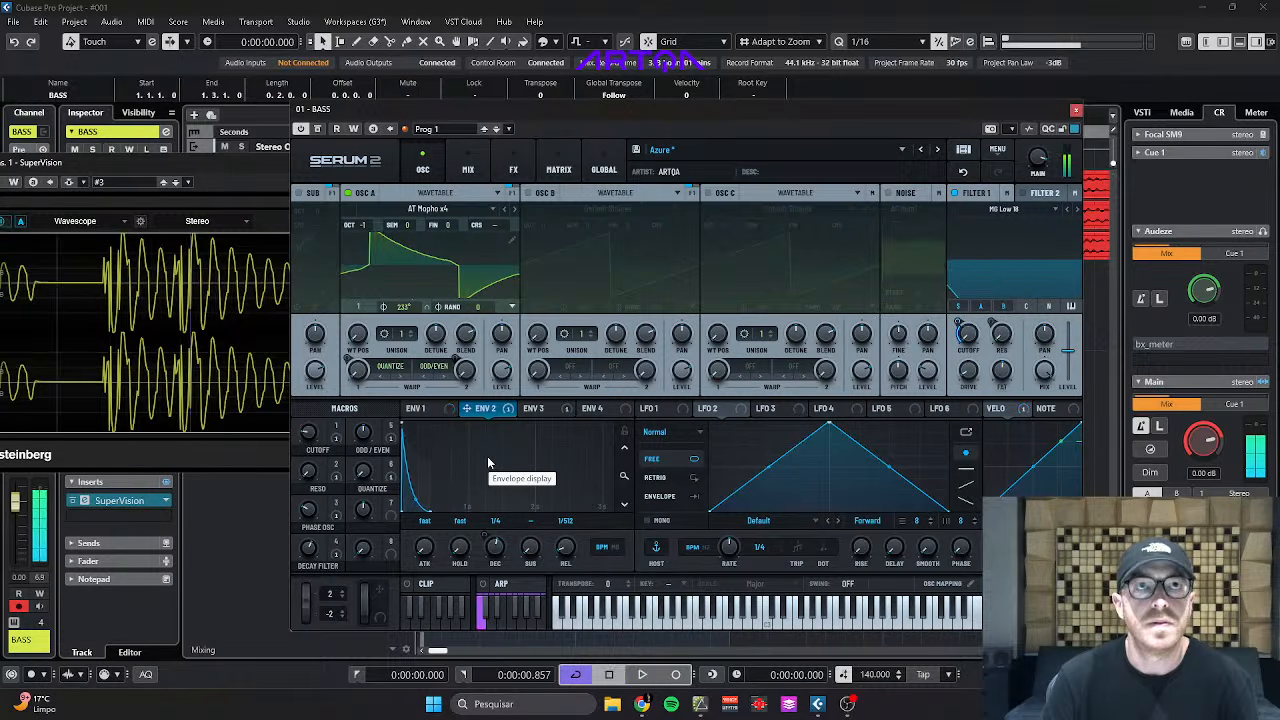
pyautogui.press('space')
pyautogui.moveTo(466, 372); pyautogui.dragTo(477, 334)
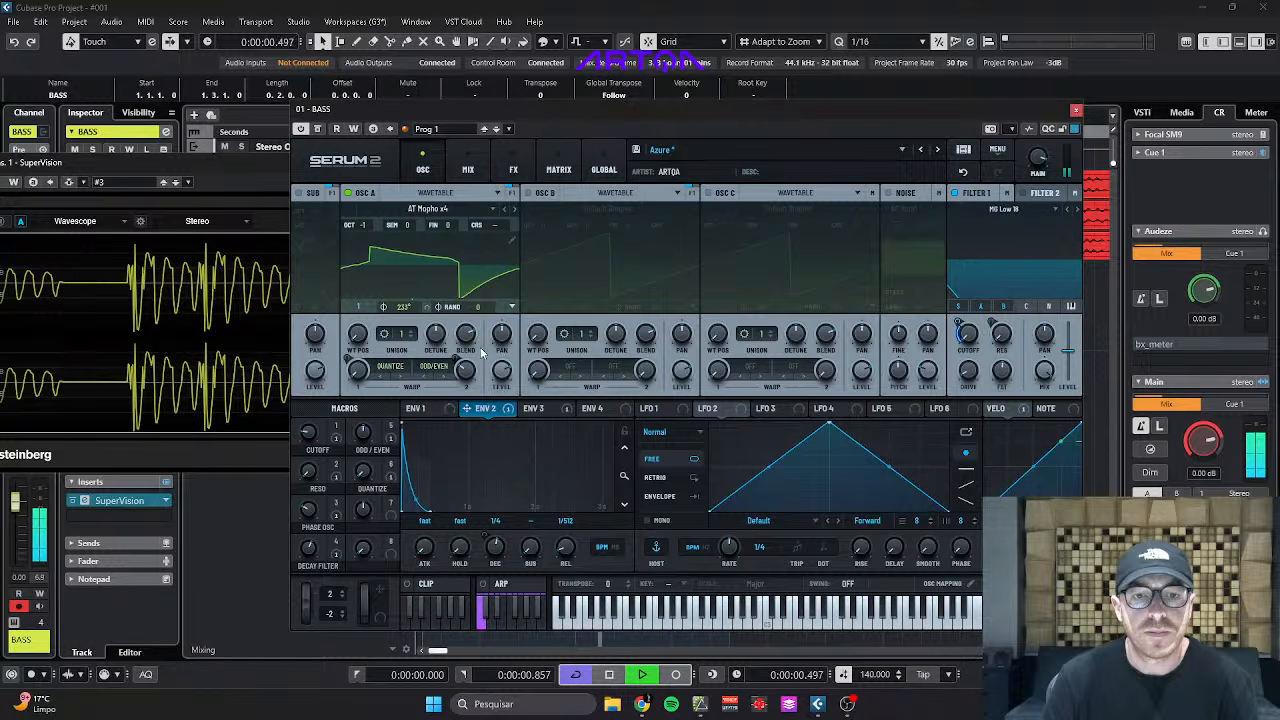
pyautogui.press('space')
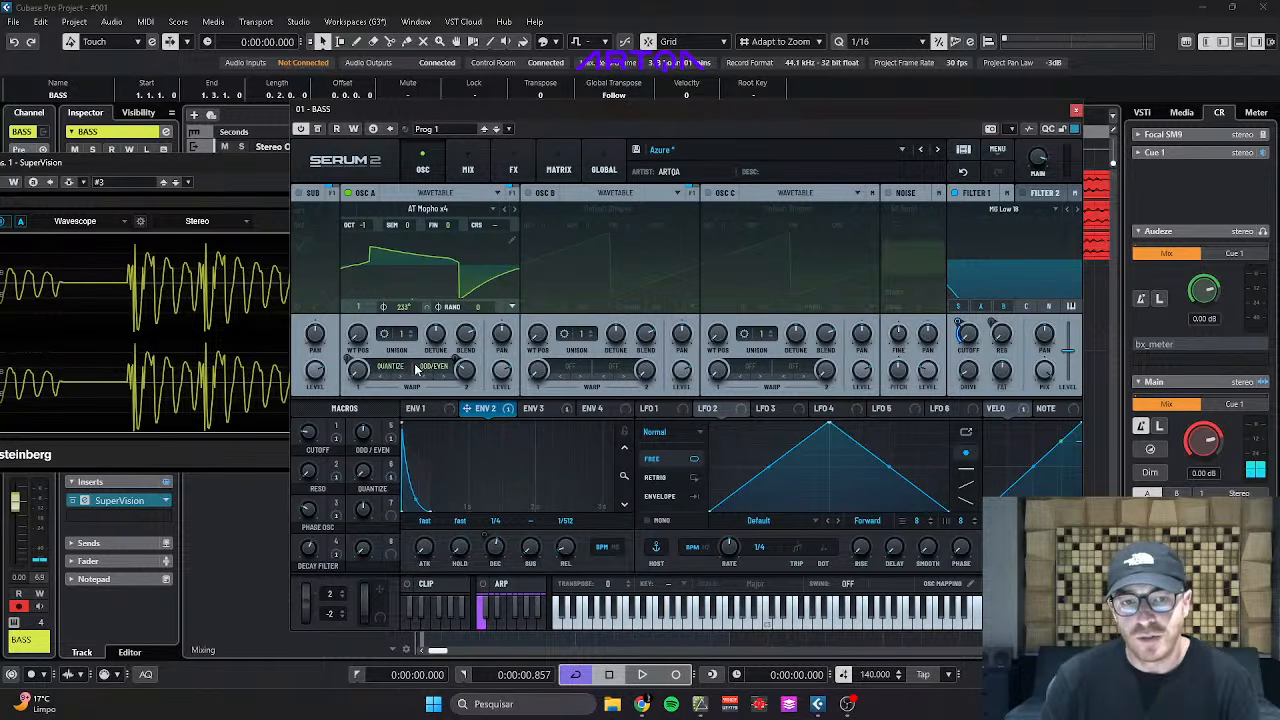
# Set oscillator A's Quantize warp to 62%, audition the loop, and lower and raise the warp again during playback.
pyautogui.moveTo(359, 369); pyautogui.dragTo(377, 290)
pyautogui.press('space')
pyautogui.press('space')
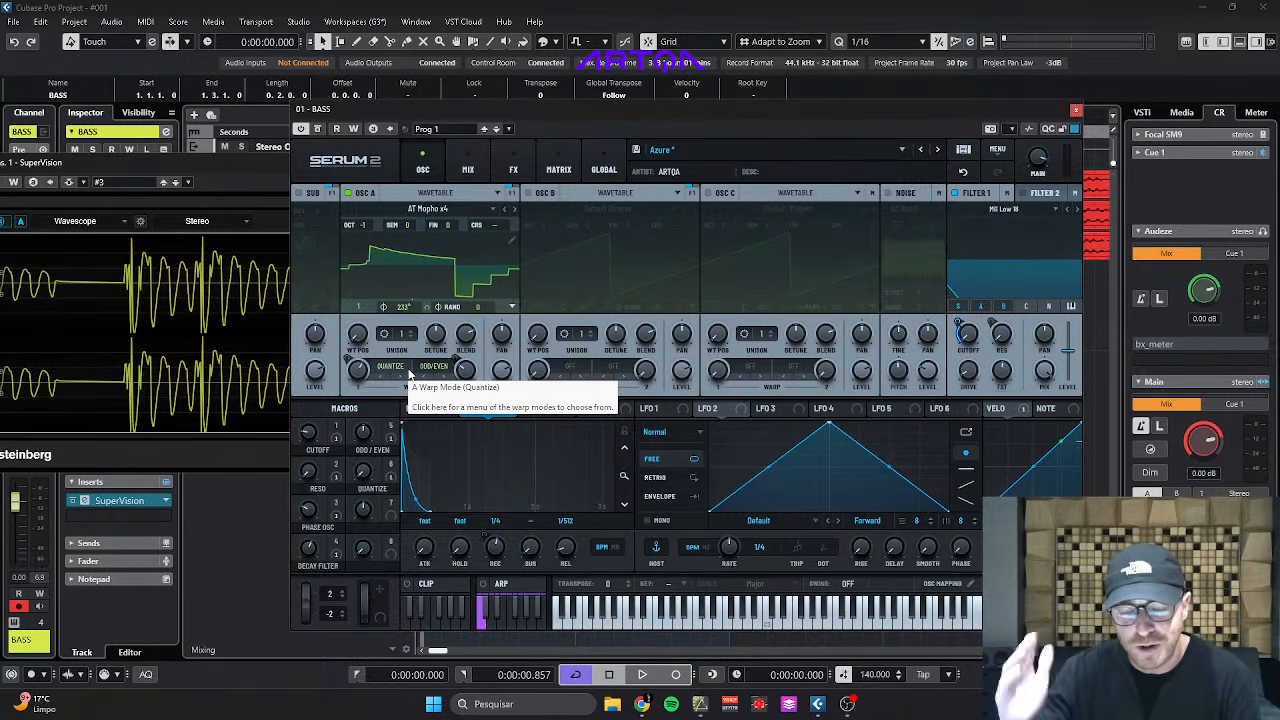
pyautogui.moveTo(360, 378)
pyautogui.press('space')
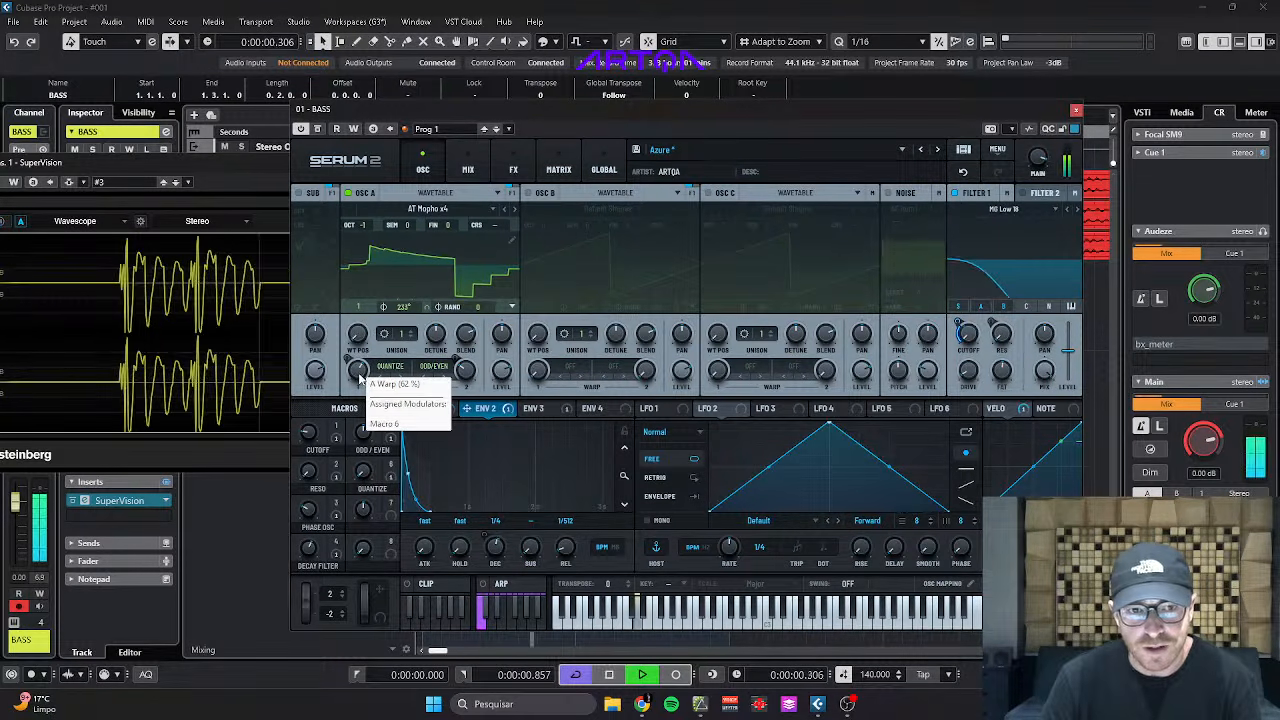
pyautogui.moveTo(360, 378)
pyautogui.mouseDown()
pyautogui.moveTo(370, 427)
pyautogui.moveTo(382, 330)
pyautogui.moveTo(379, 432)
pyautogui.moveTo(352, 358)
pyautogui.mouseUp()
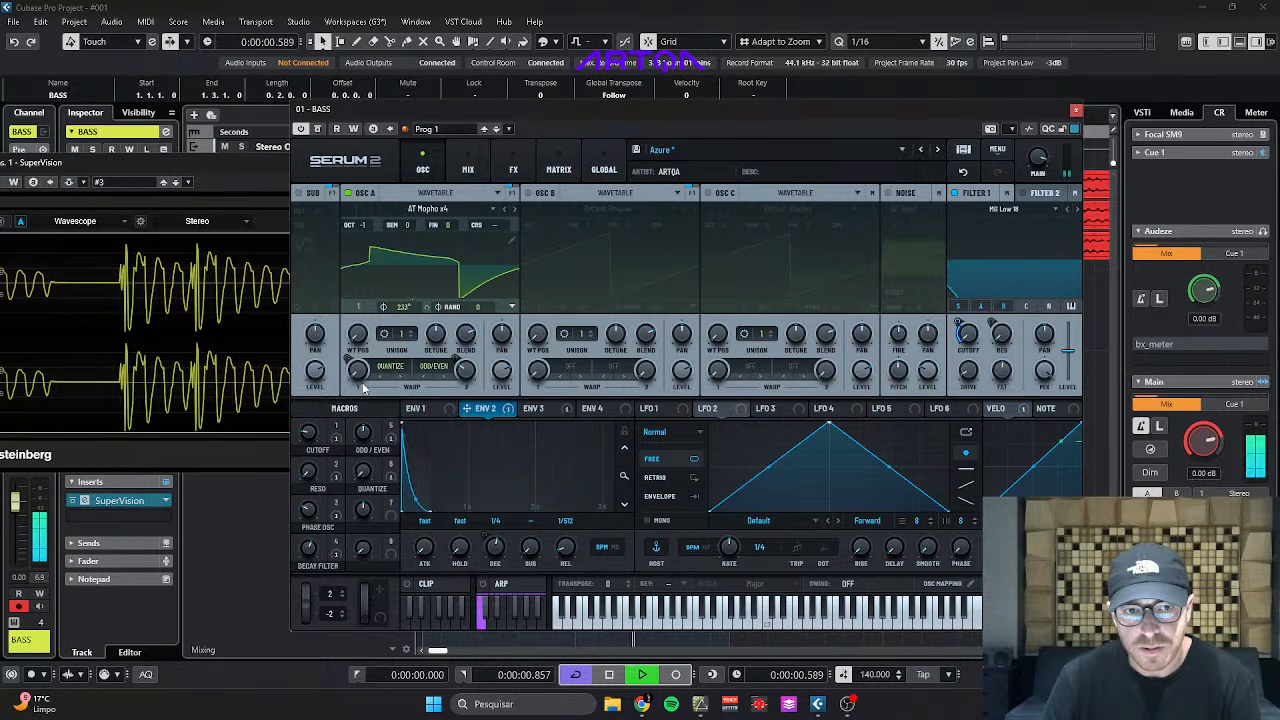
pyautogui.moveTo(358, 372); pyautogui.dragTo(360, 277)
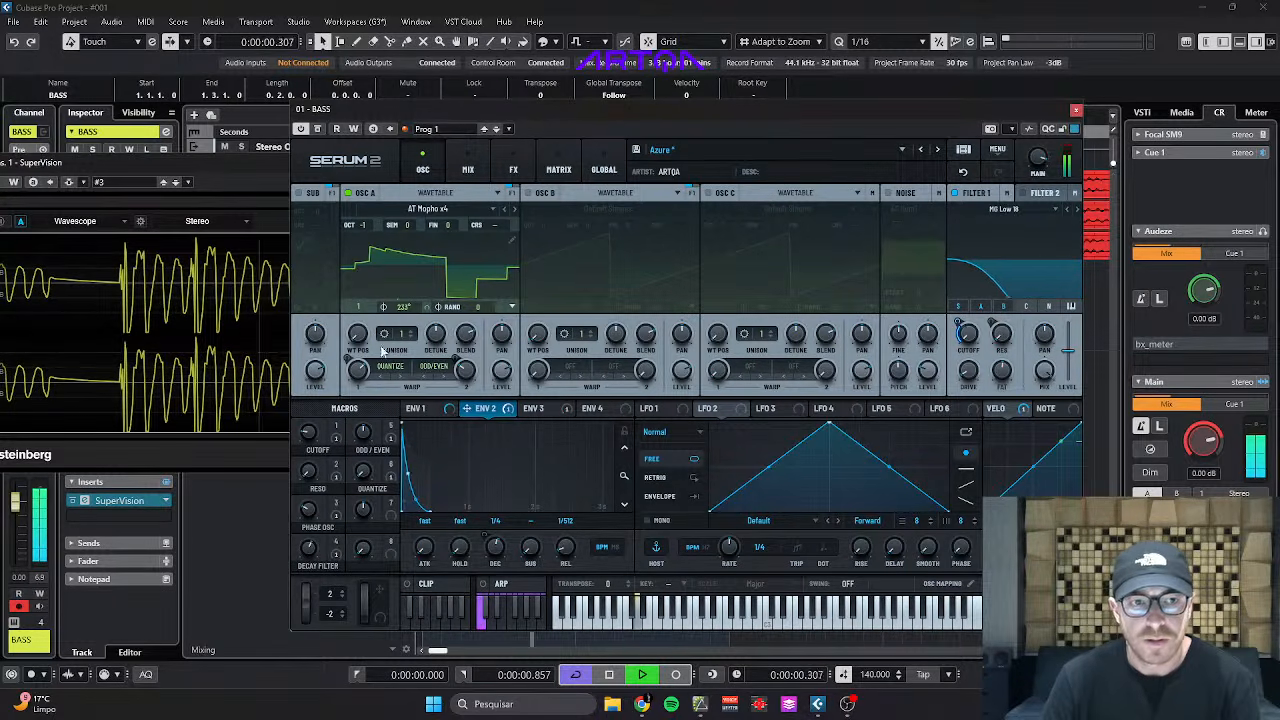
# Return oscillator A's Odd/Even warp to its middle position and replay the loop.
pyautogui.moveTo(465, 370); pyautogui.dragTo(466, 349)
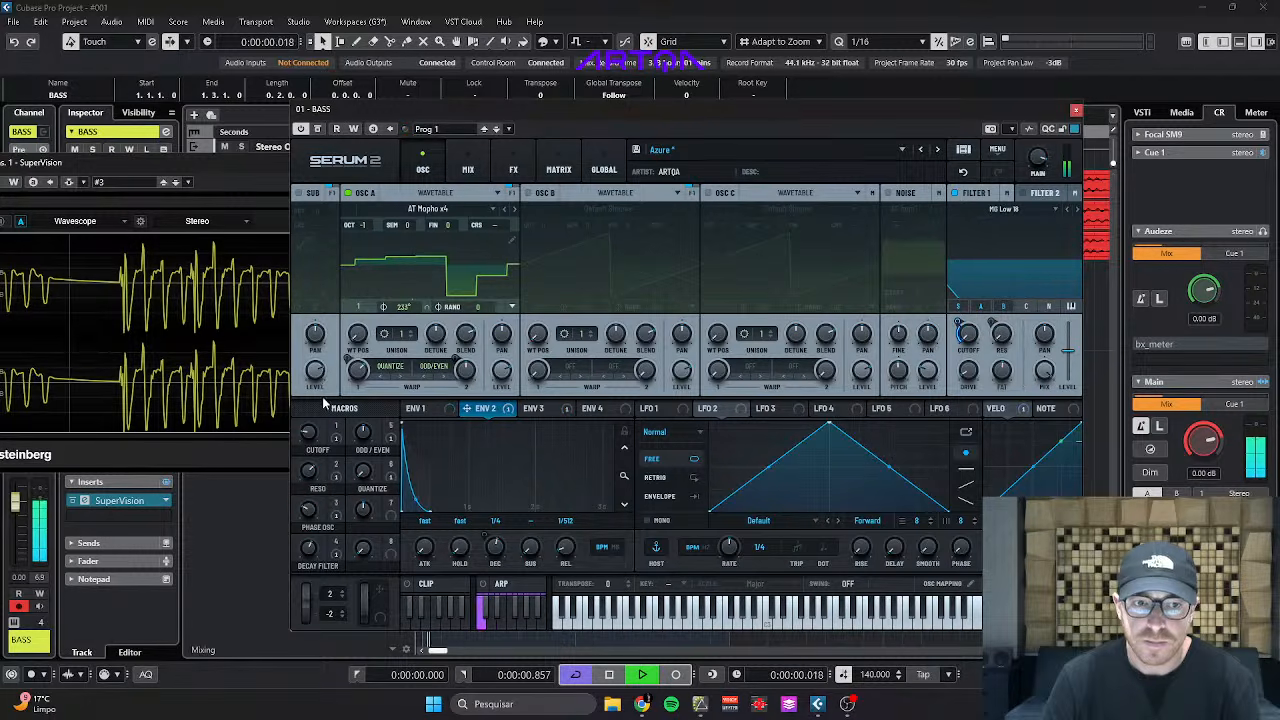
pyautogui.press('space')
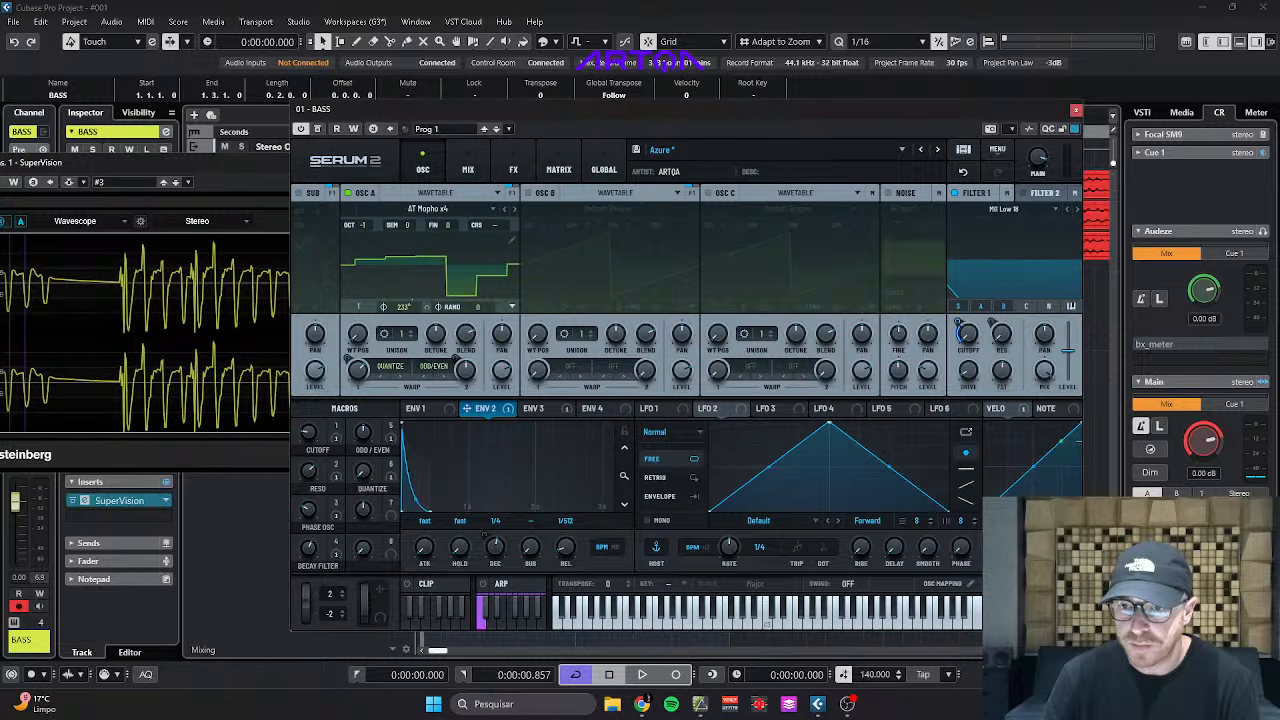
pyautogui.press('space')
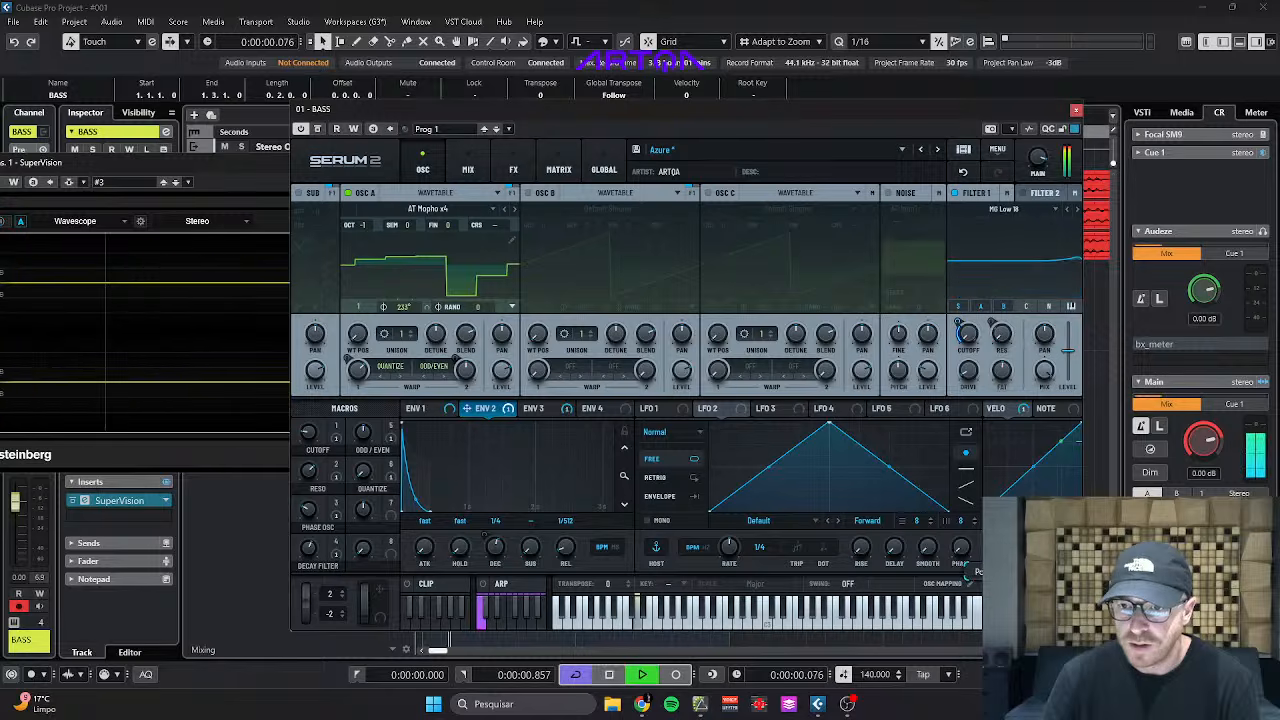
pyautogui.press('space')
# Open the BASS part for note editing, add a 1/16 D1 note directly before the last note and glue the two together.
pyautogui.click(1076, 109)
pyautogui.click(560, 160)
pyautogui.doubleClick(619, 323)
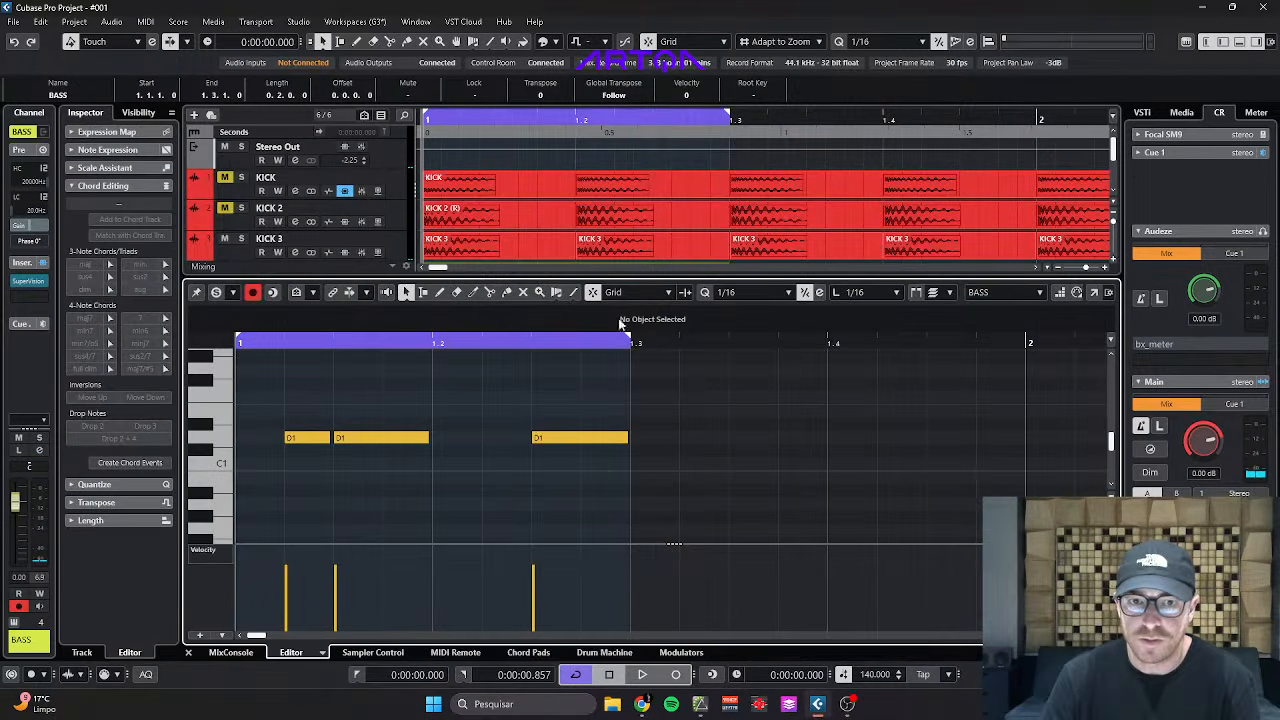
pyautogui.keyDown('alt'); pyautogui.click(510, 438); pyautogui.keyUp('alt')
pyautogui.press('4')
pyautogui.click(510, 438)
pyautogui.press('1')
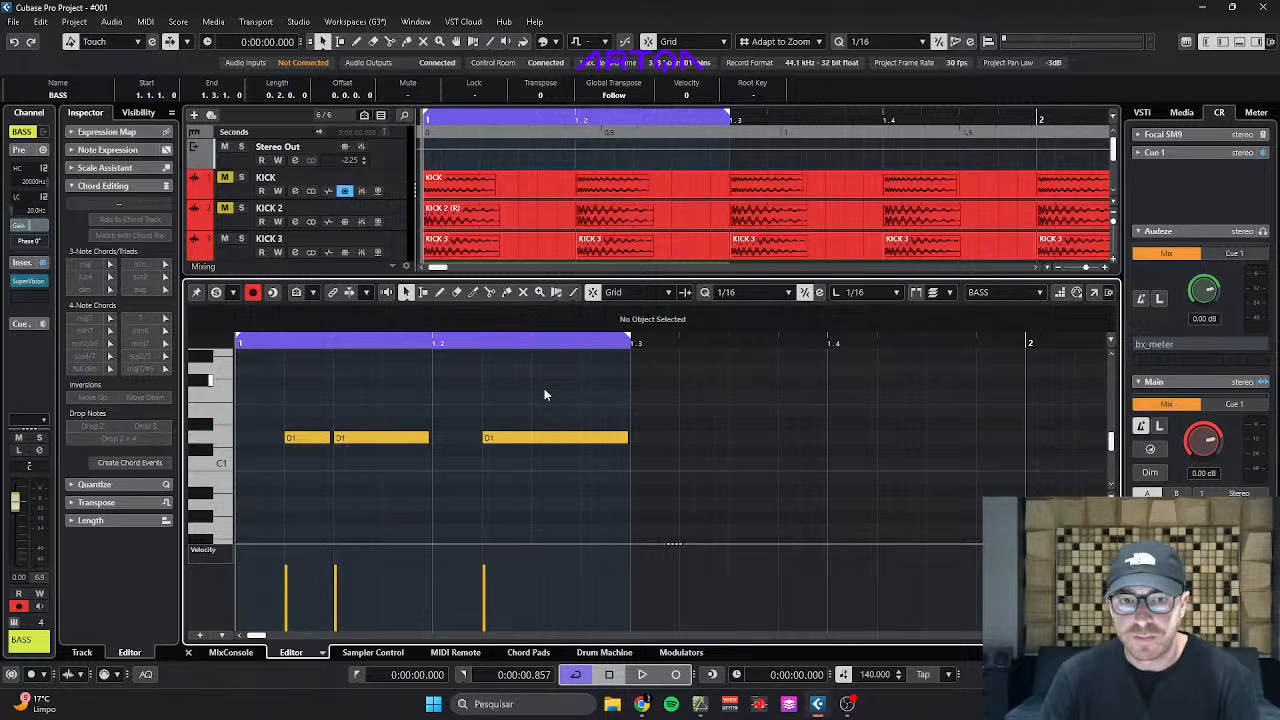
# Add a 1/16 D2 note at 1.2.4, the end of the bass loop, and audition it.
pyautogui.scroll(2, 546, 393)
pyautogui.scroll(2, 580, 398)
pyautogui.keyDown('alt'); pyautogui.click(600, 430); pyautogui.keyUp('alt')
pyautogui.press('space')
pyautogui.scroll(-1, 606, 440)
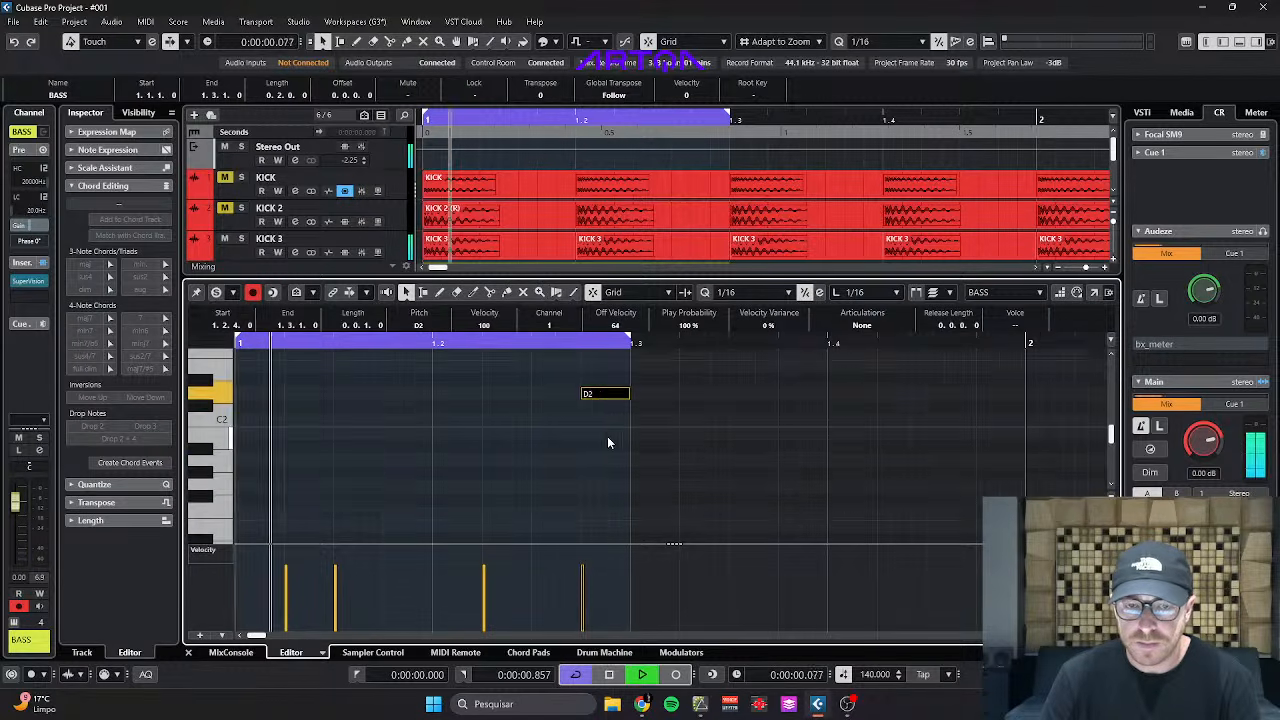
pyautogui.scroll(-3, 606, 442)
pyautogui.scroll(4, 590, 440)
pyautogui.scroll(-3, 585, 443)
pyautogui.press('space')
# Add a 1/16 note at 1.1.4, transpose it up to D2 and audition the bass pattern.
pyautogui.hscroll(-3, 546, 464)
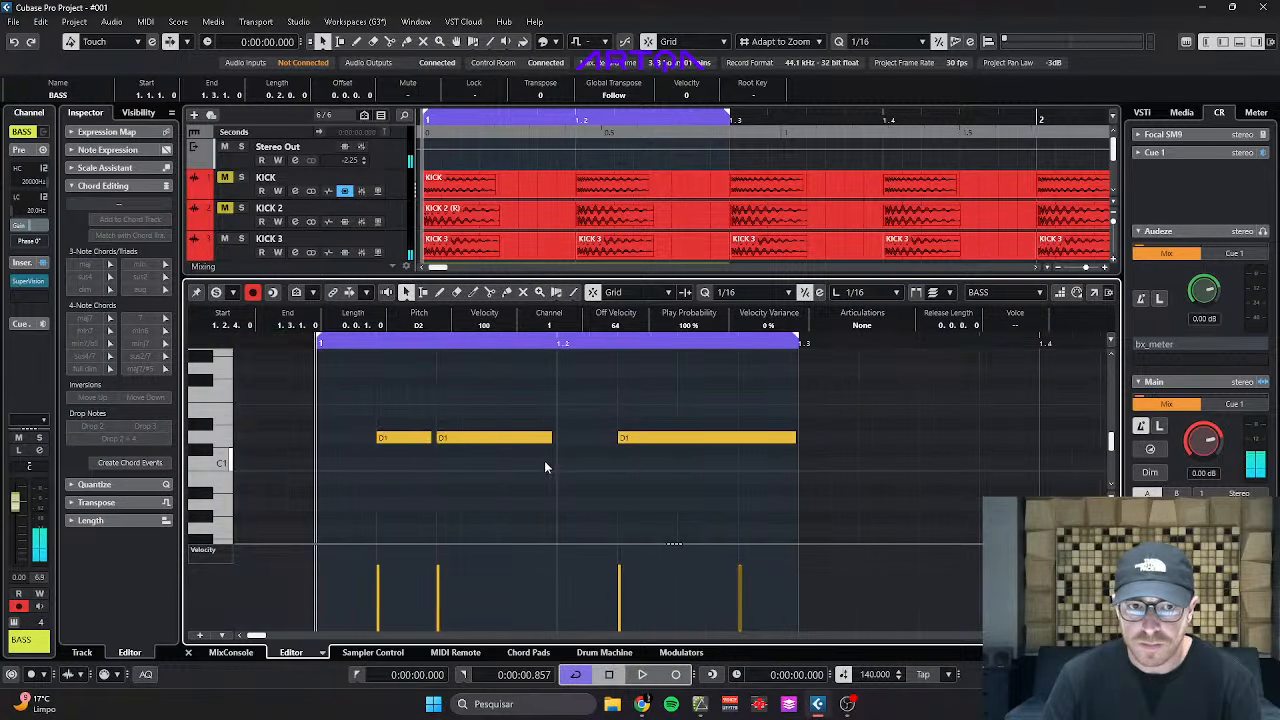
pyautogui.scroll(1, 530, 468)
pyautogui.scroll(3, 480, 462)
pyautogui.scroll(-1, 460, 446)
pyautogui.keyDown('alt'); pyautogui.click(516, 419); pyautogui.keyUp('alt')
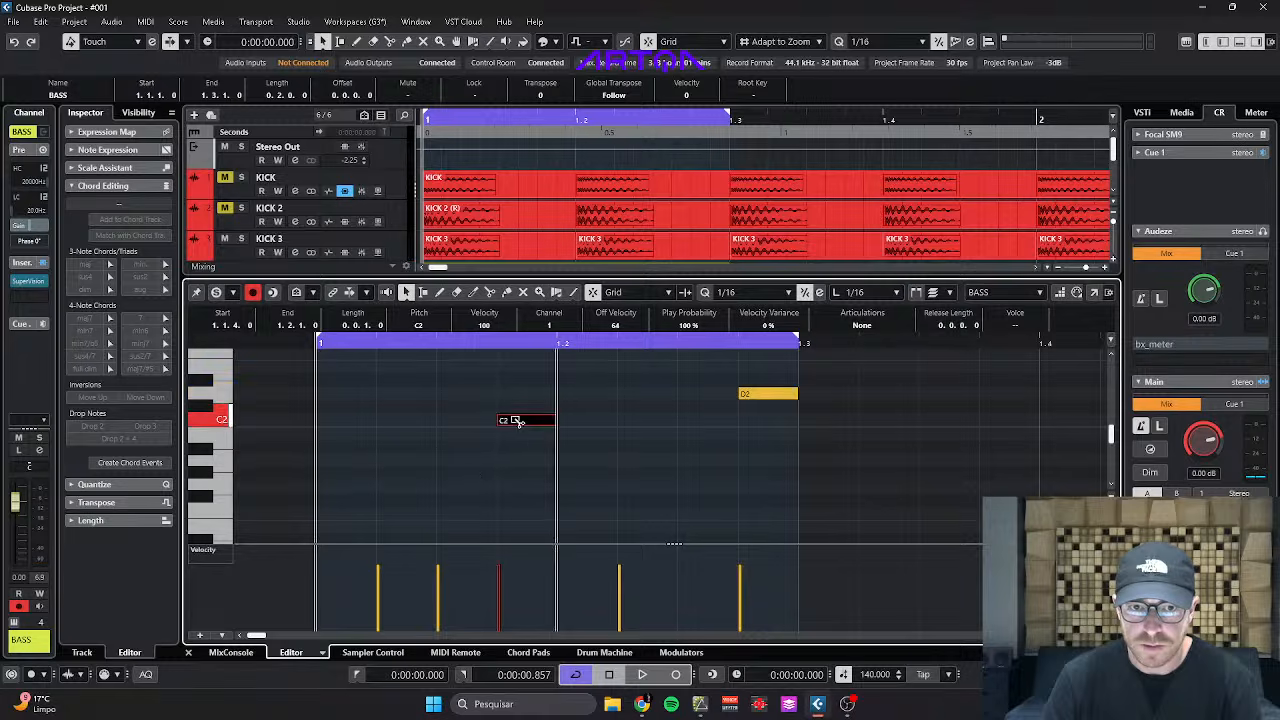
pyautogui.scroll(-1, 518, 408)
pyautogui.press('Up')
pyautogui.press('Up')
pyautogui.press('space')
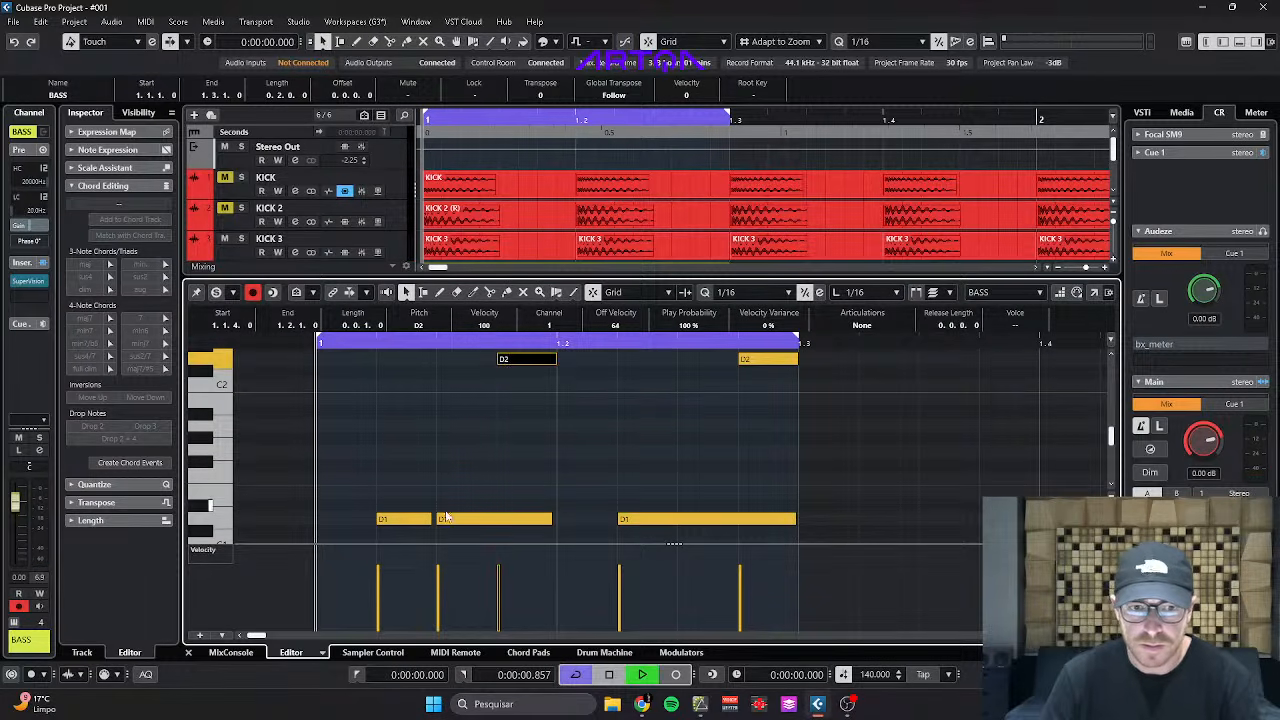
pyautogui.press('space')
# Try splitting the last long D1 note at 1.2.3, audition the loop, undo the edit and replay.
pyautogui.keyDown('alt'); pyautogui.click(679, 519); pyautogui.keyUp('alt')
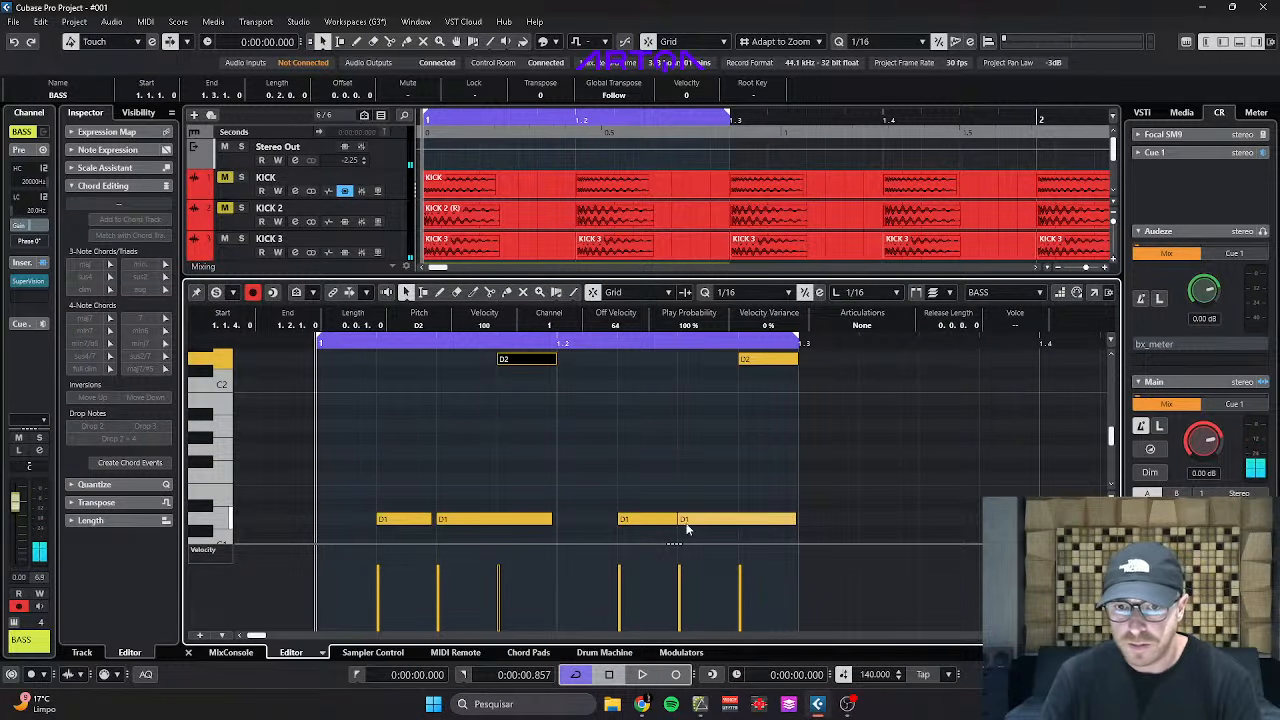
pyautogui.click(672, 519)
pyautogui.press('space')
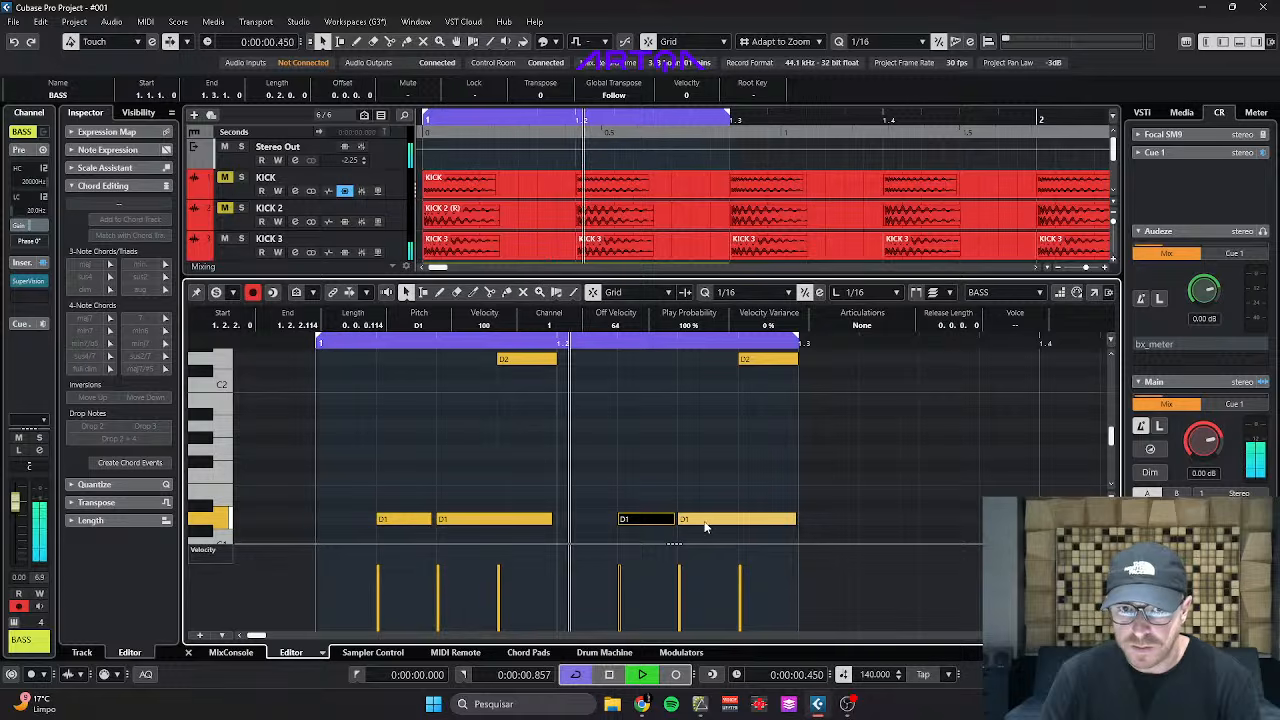
pyautogui.press('space')
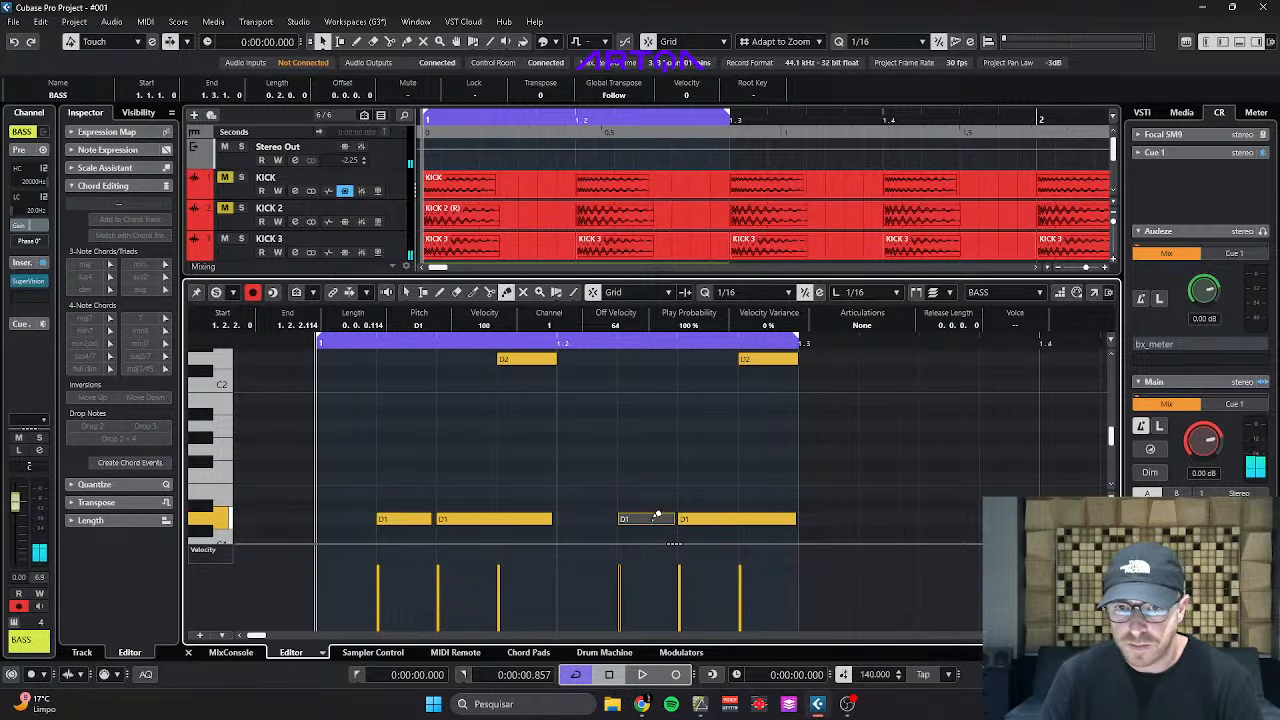
pyautogui.hotkey('ctrl', 'z')
pyautogui.press('space')
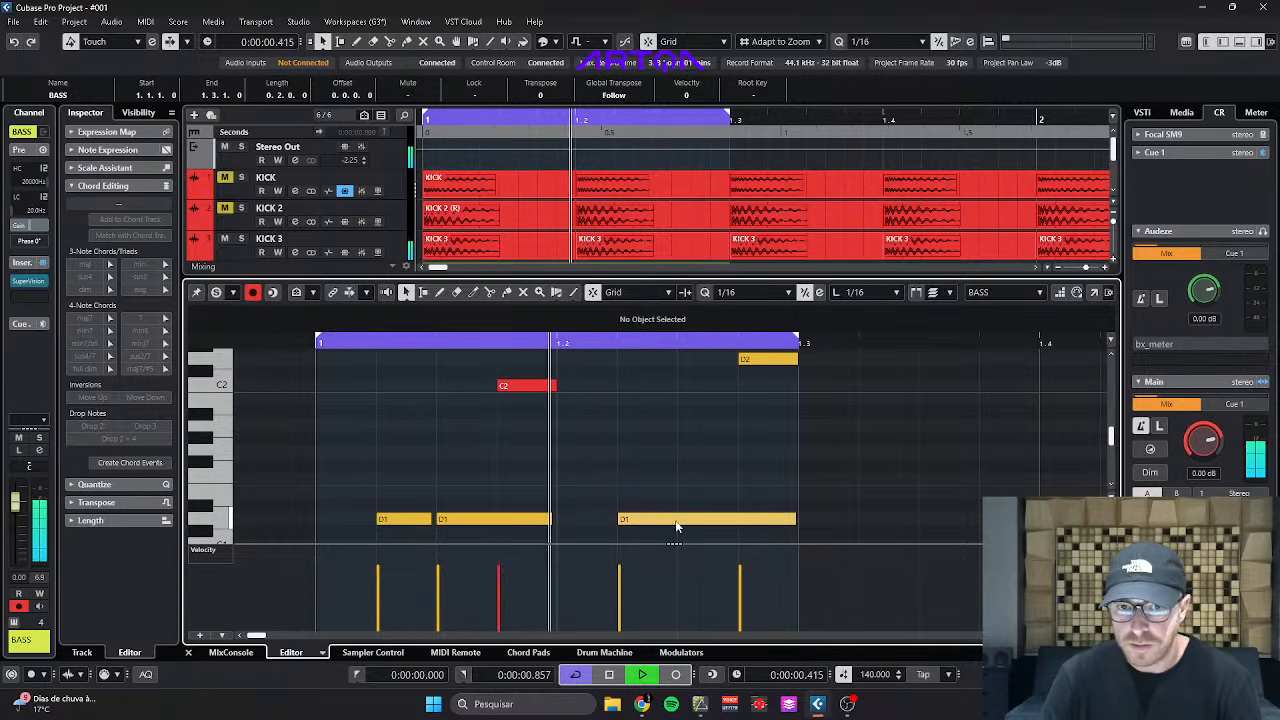
# Split the last long D1 note at 1.2.3, delete its first part and play the loop.
pyautogui.press('3')
pyautogui.press('space')
pyautogui.click(680, 522)
pyautogui.press('1')
pyautogui.click(673, 521)
pyautogui.press('Delete')
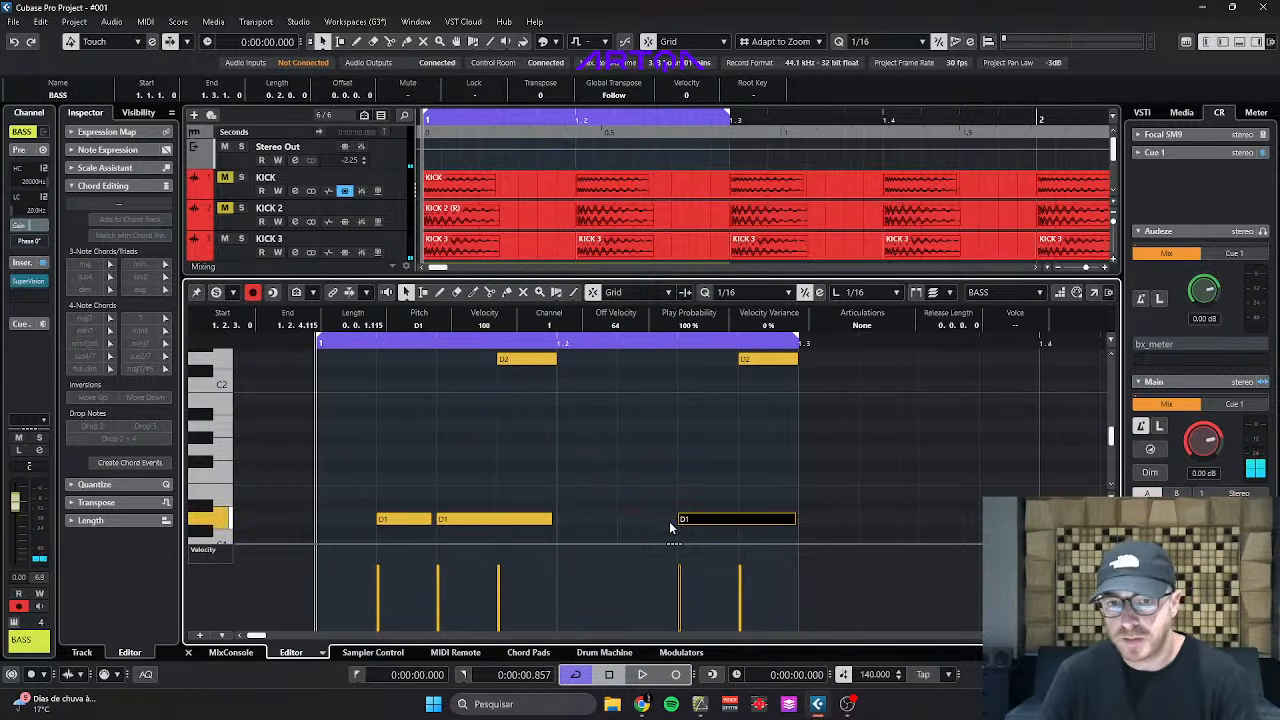
pyautogui.press('space')
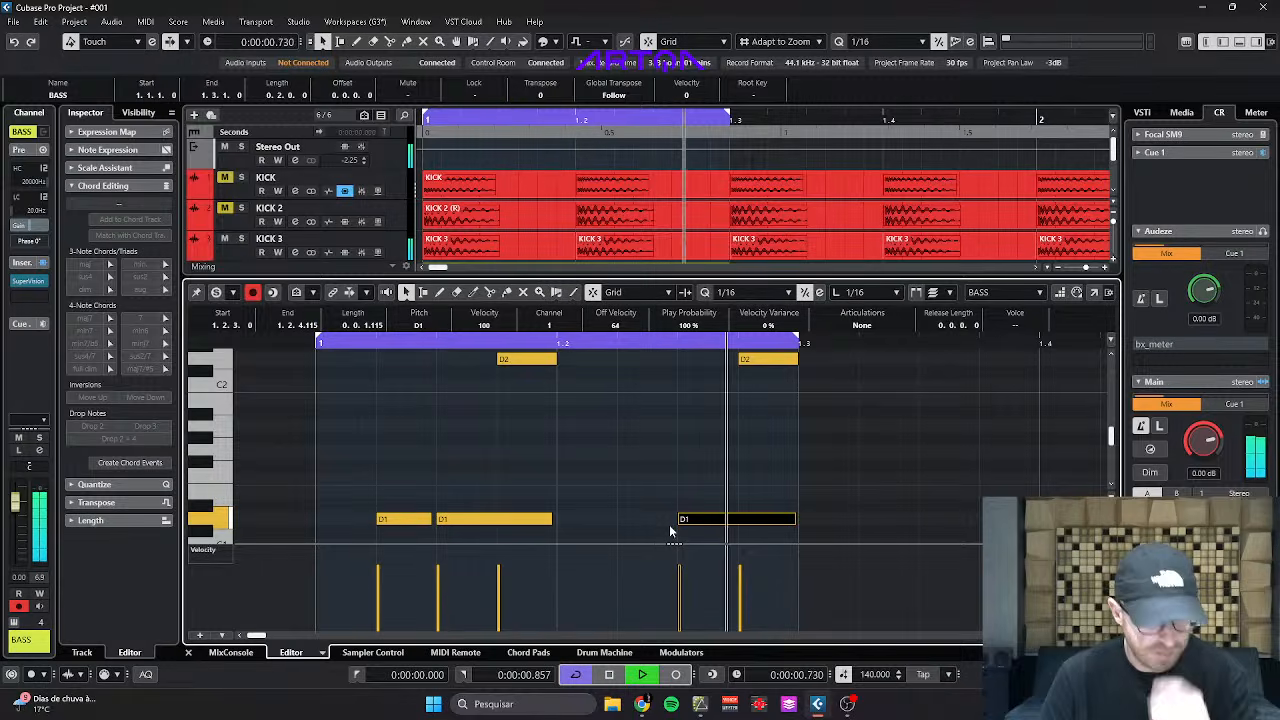
pyautogui.press('F11')
pyautogui.press('F11')
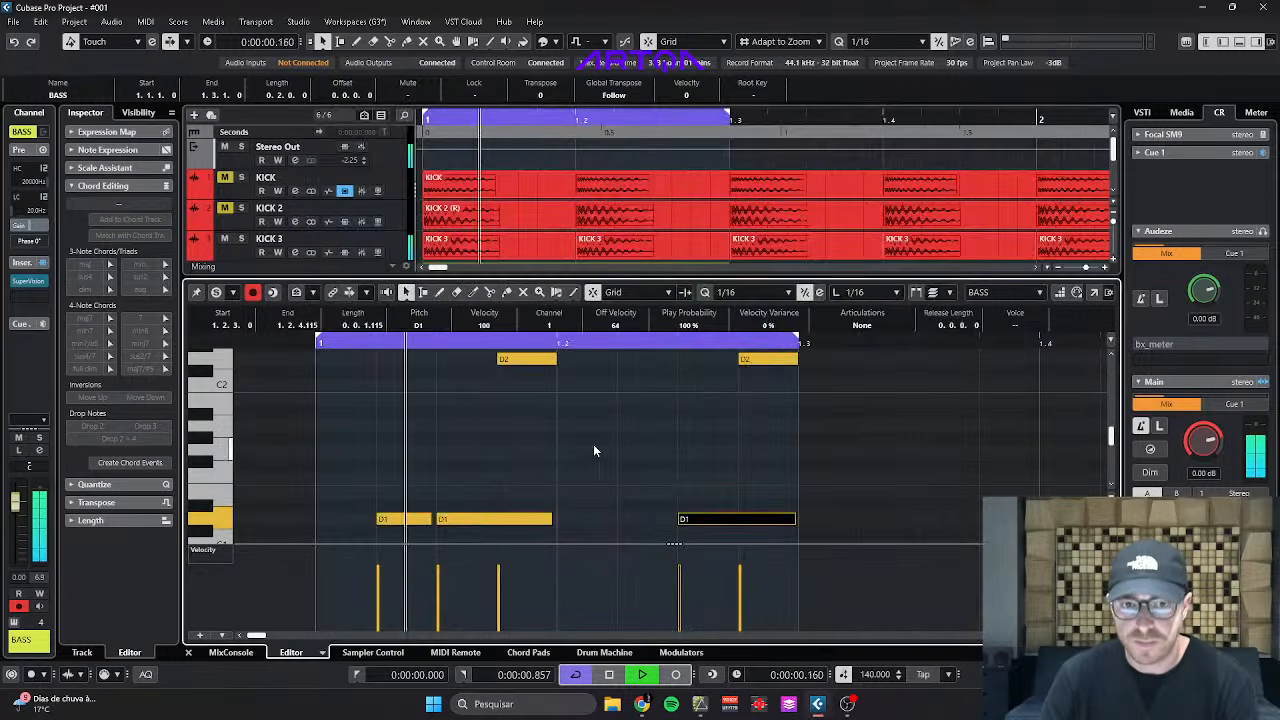
# Select both D2 notes, raise their velocity to 127 and play the loop.
pyautogui.moveTo(506, 428); pyautogui.dragTo(797, 345)
pyautogui.press('space')
pyautogui.scroll(-2, 726, 516)
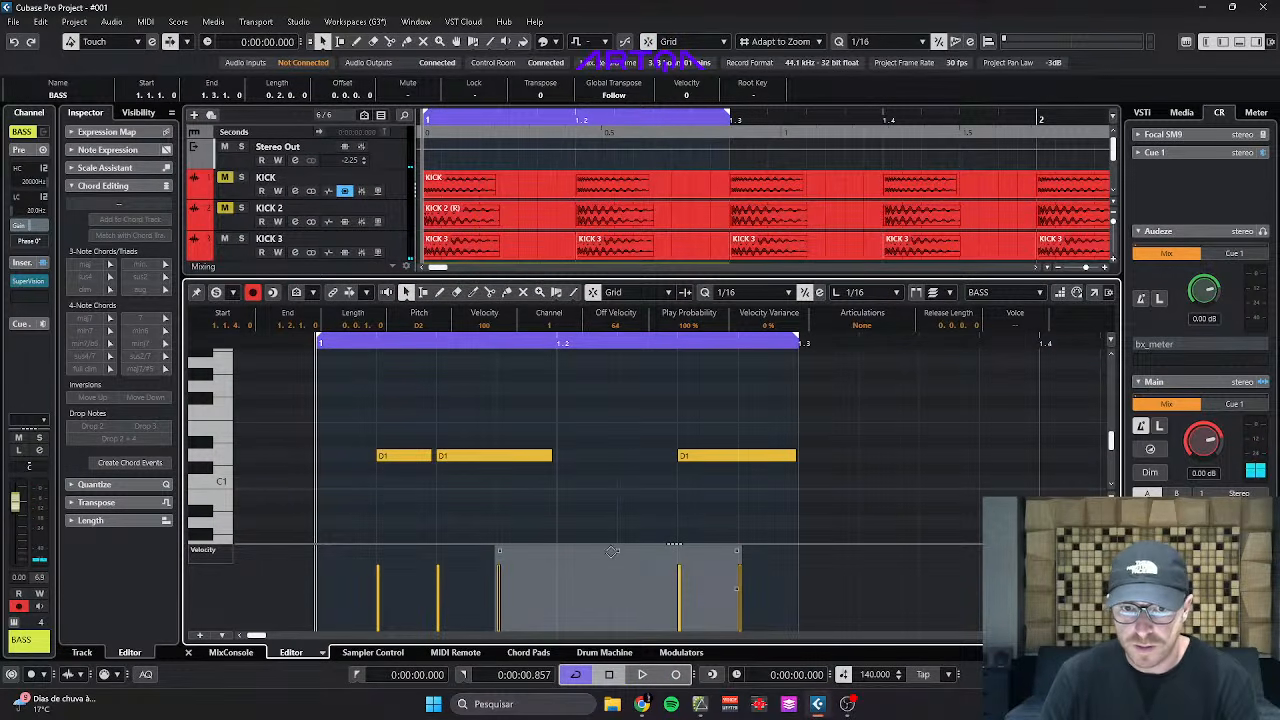
pyautogui.press('space')
pyautogui.press('g')
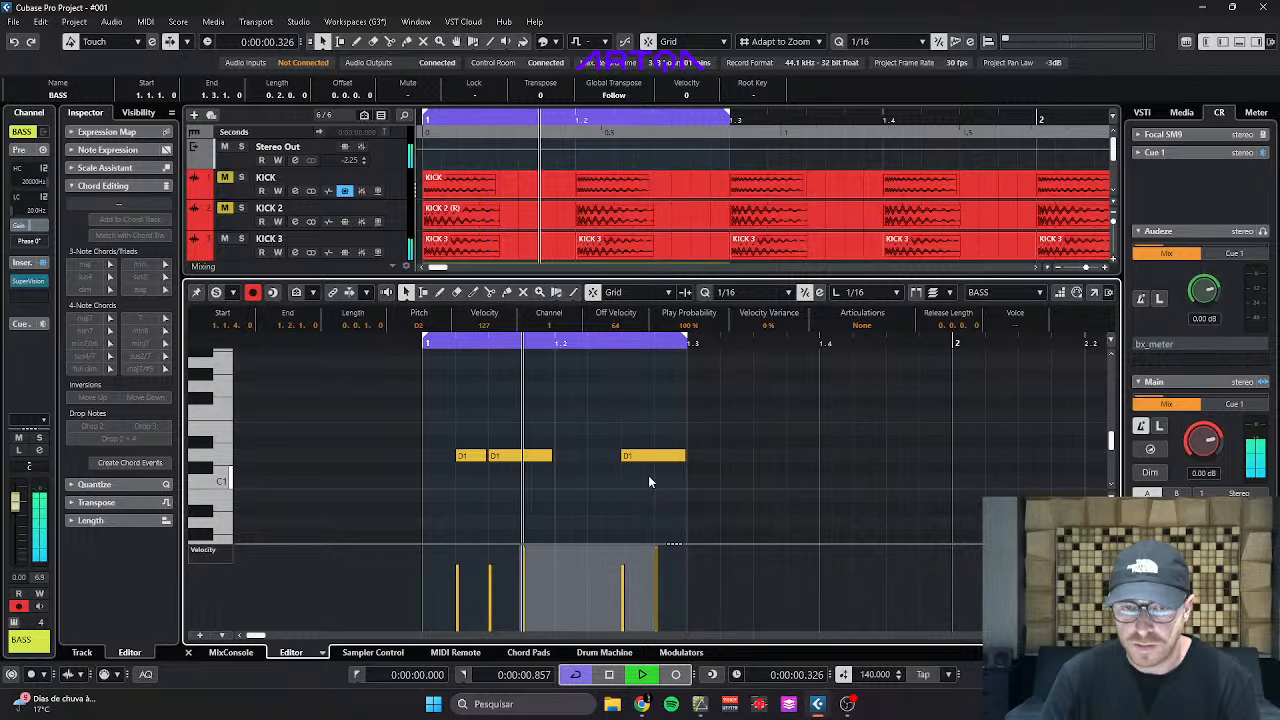
# Open the BASS instrument and adjust oscillator A's Quantize and Odd/Even warps during playback.
pyautogui.press('F11')
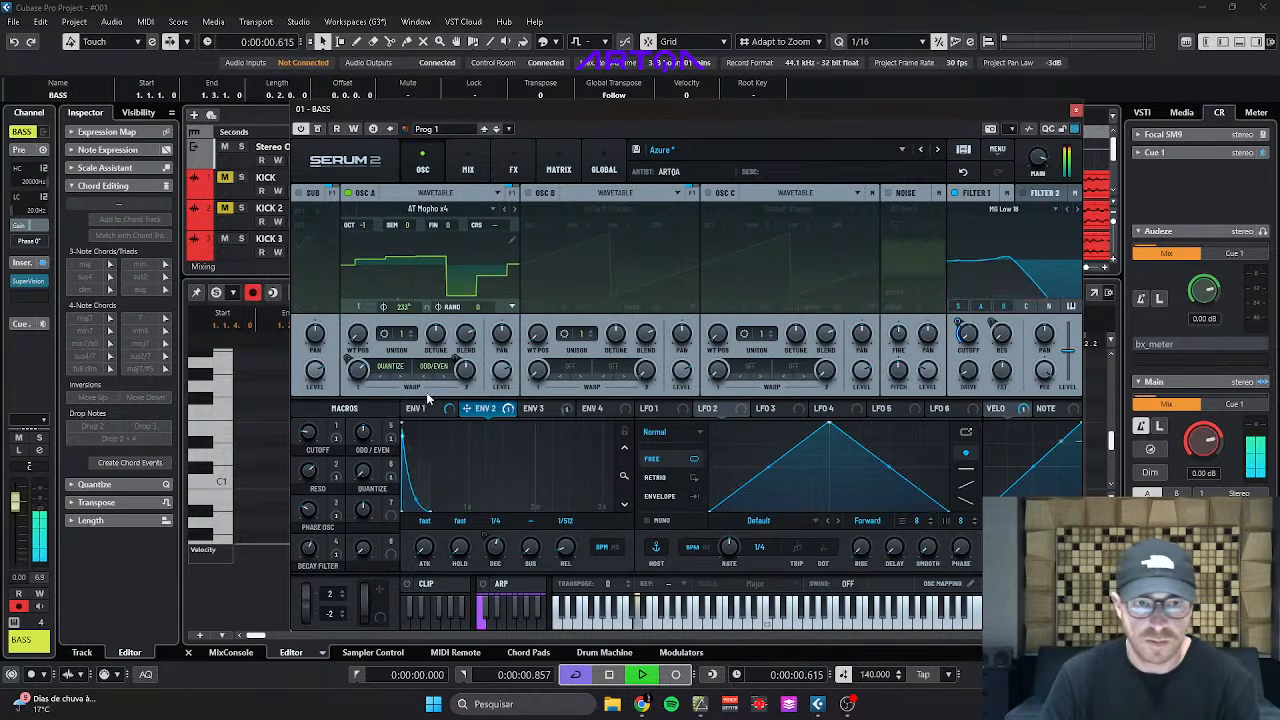
pyautogui.moveTo(361, 370); pyautogui.dragTo(397, 592)
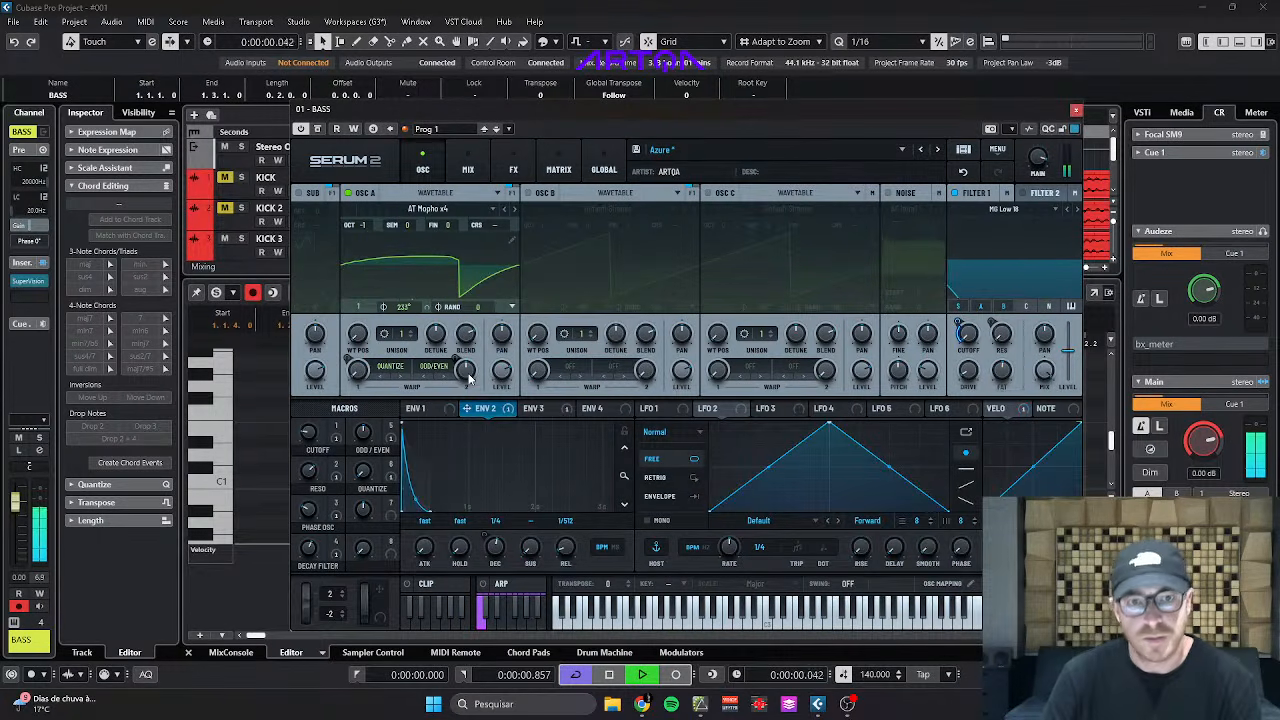
pyautogui.moveTo(466, 370); pyautogui.dragTo(484, 503)
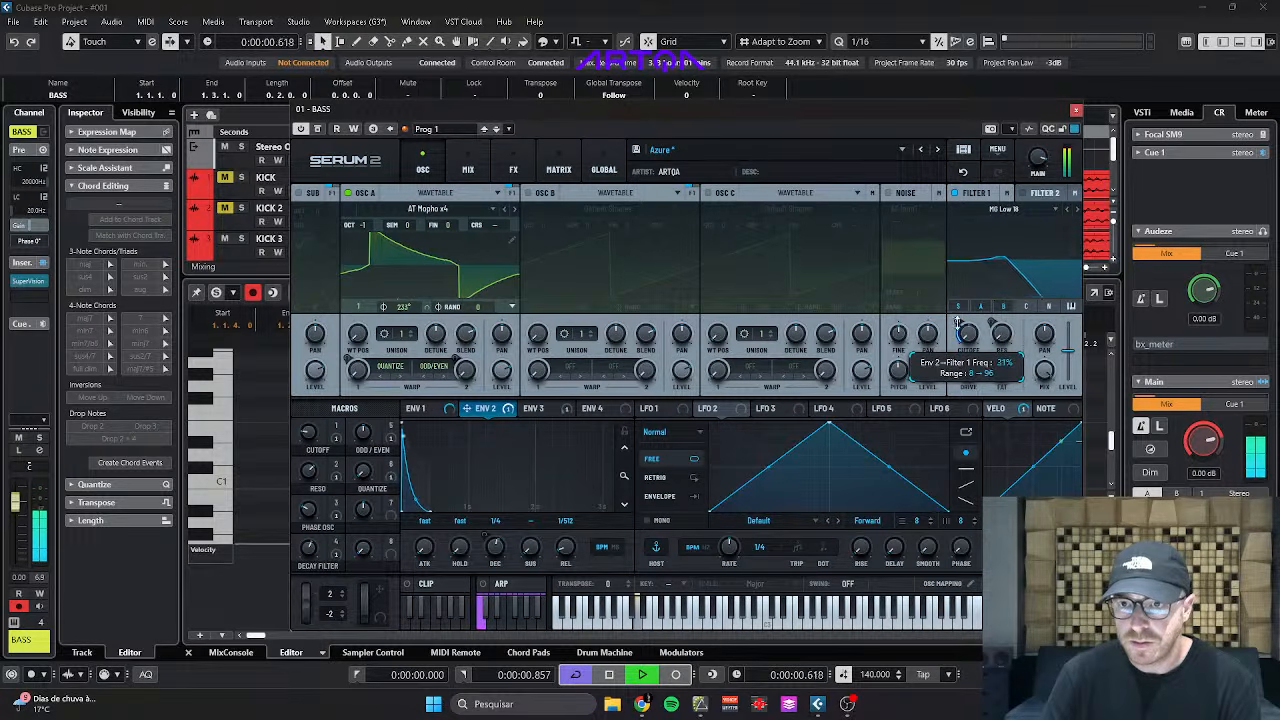
# Check how Env 2 and Env 3 modulate the Filter 1 cutoff, and stop playback.
pyautogui.moveTo(957, 318)
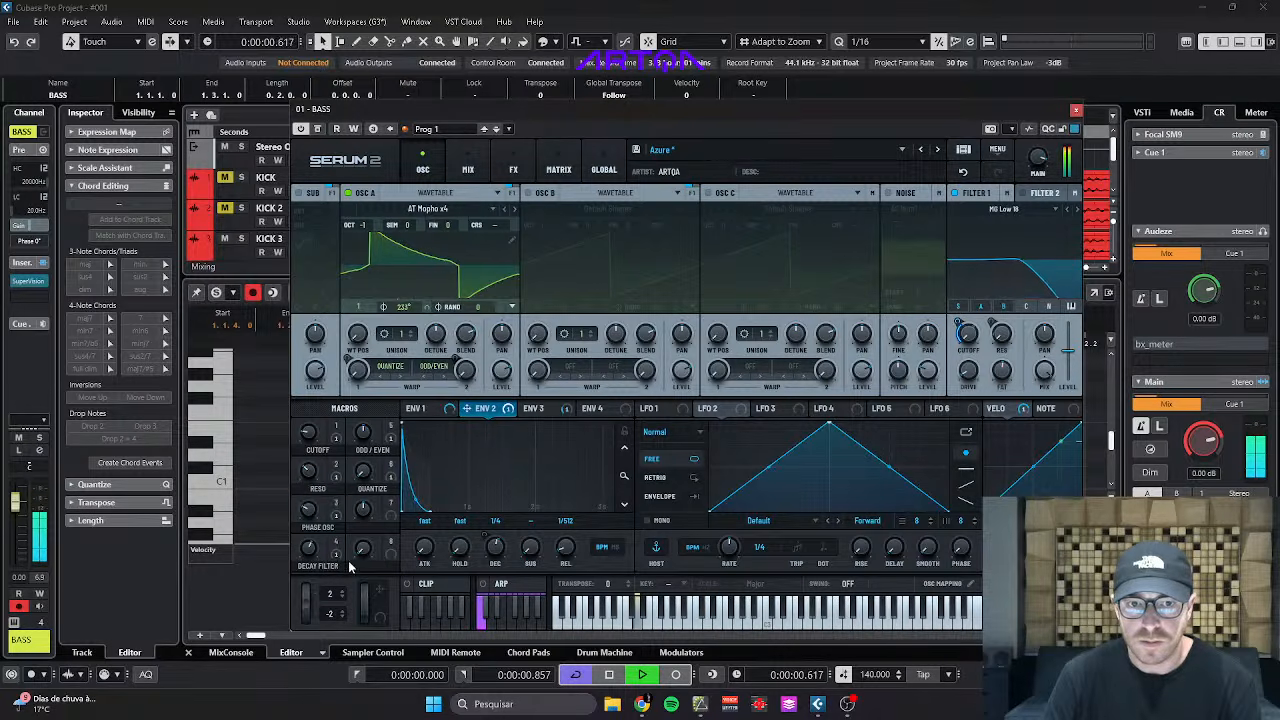
pyautogui.click(545, 410)
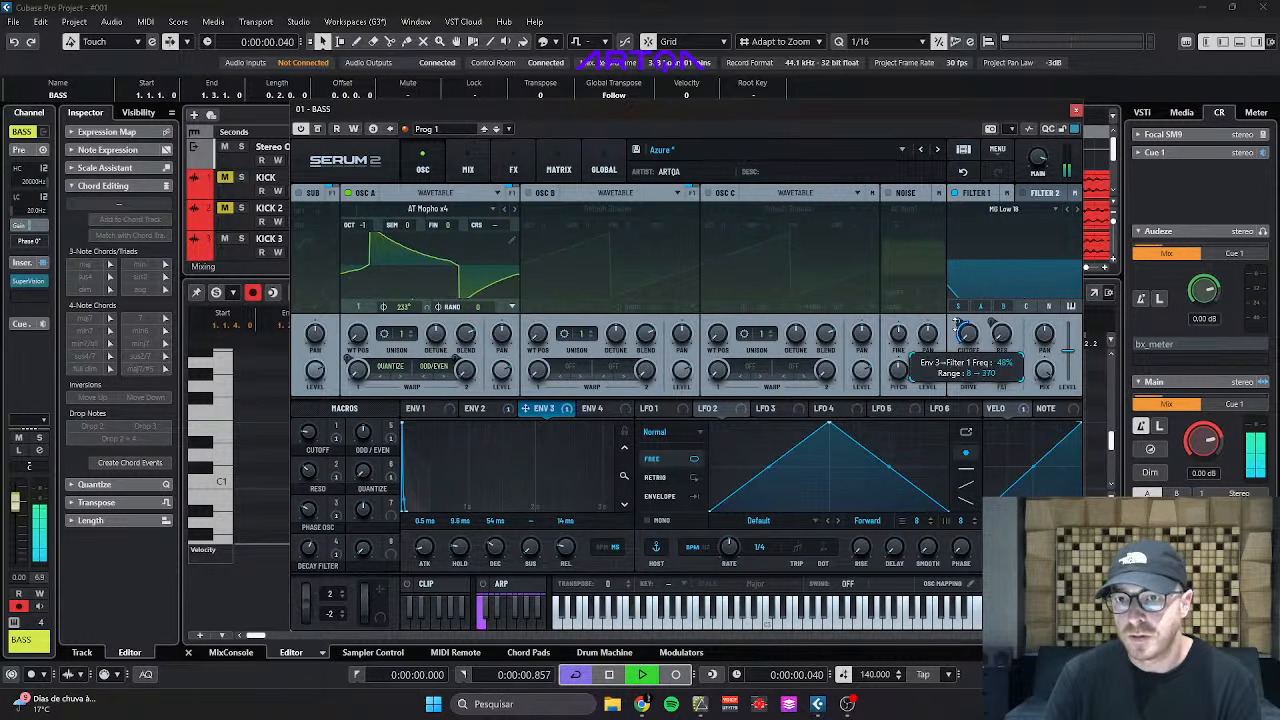
pyautogui.press('space')
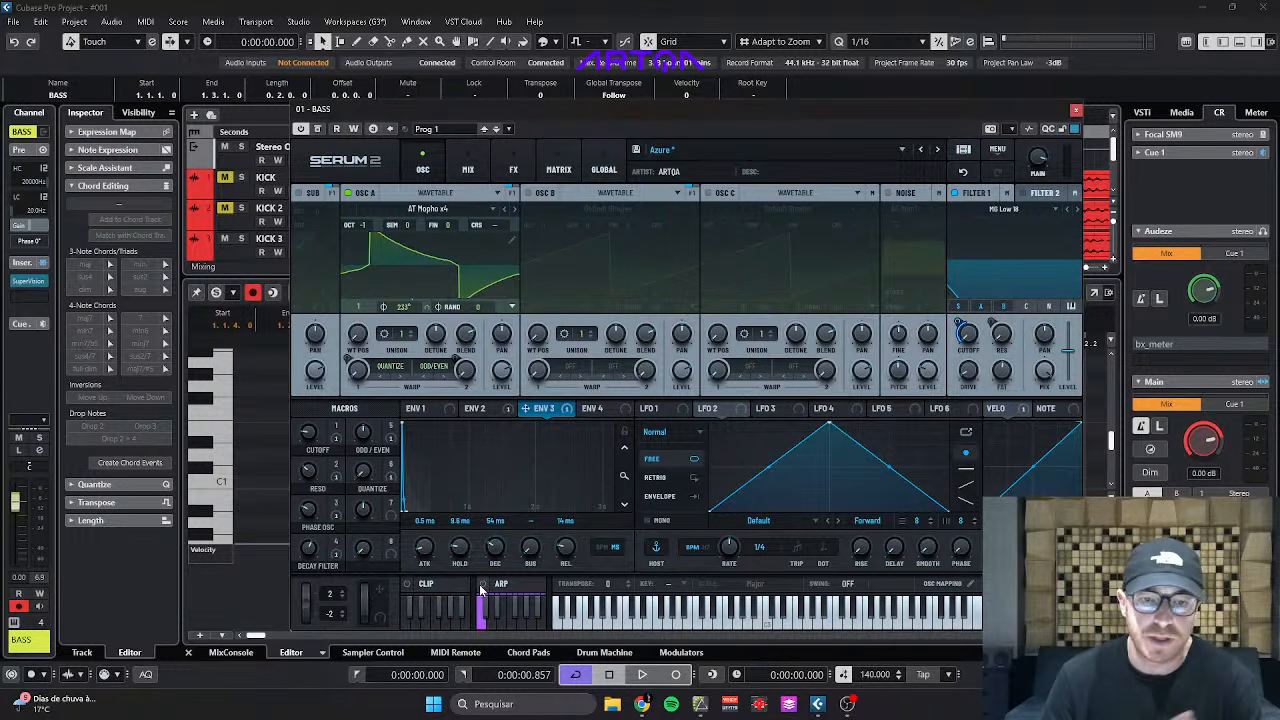
# Look through Serum 2's arpeggiator, clip editor, Env 1 settings and mixer page.
pyautogui.click(509, 585)
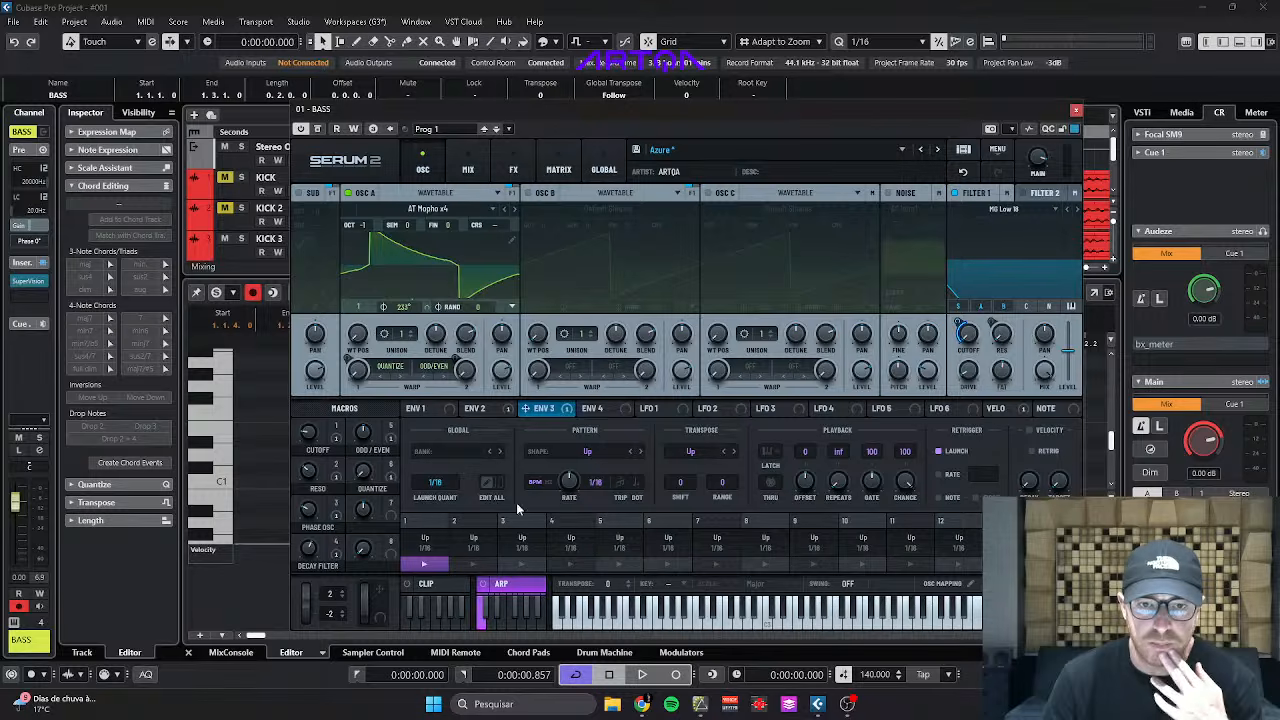
pyautogui.click(441, 586)
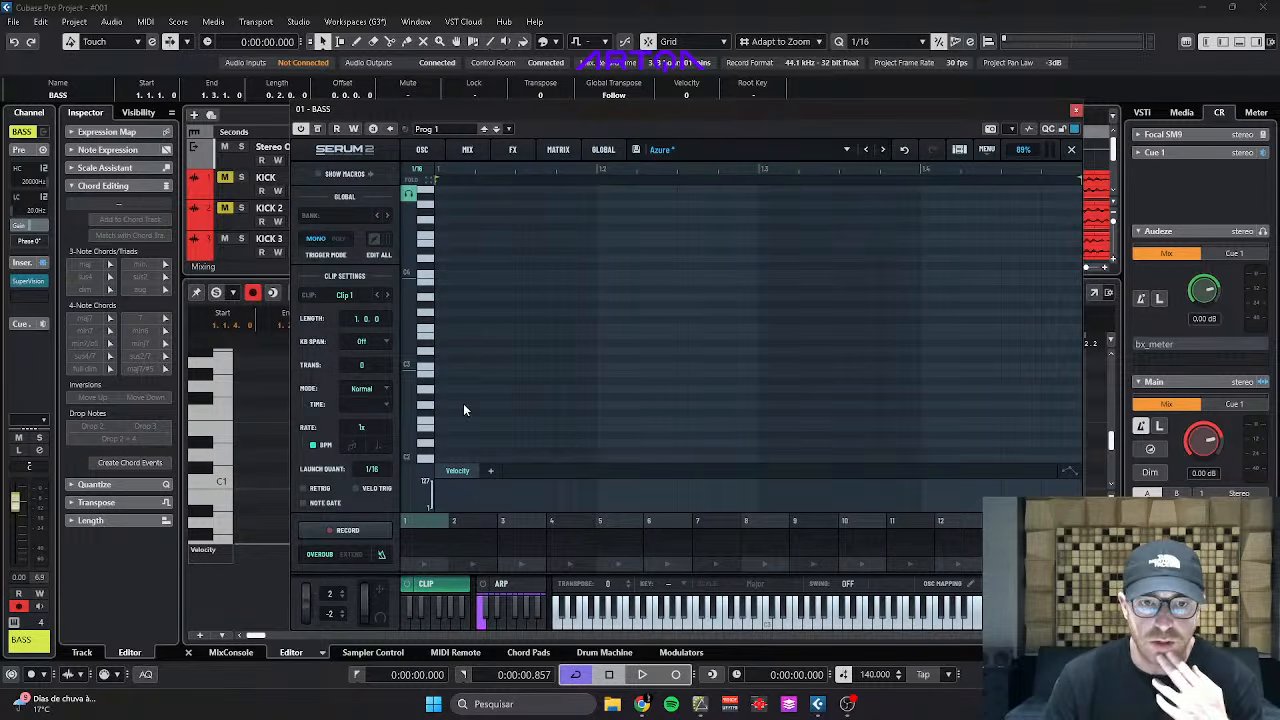
pyautogui.click(505, 585)
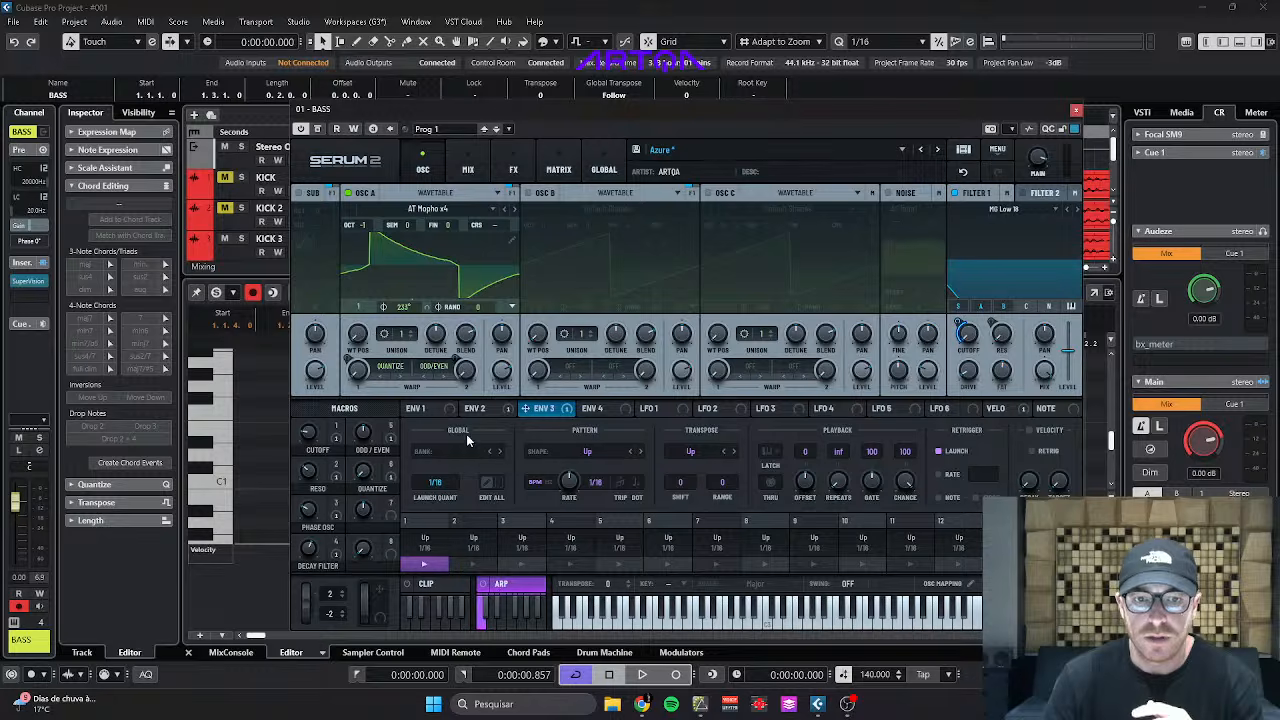
pyautogui.click(422, 410)
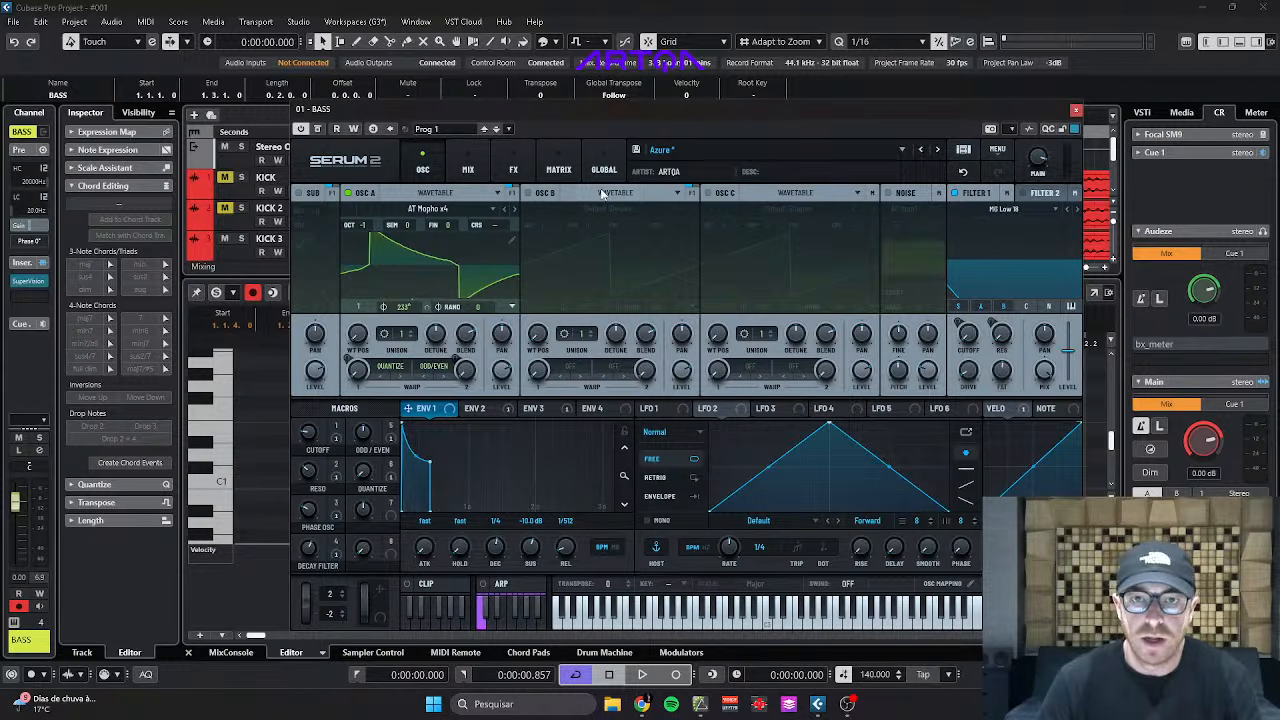
pyautogui.click(460, 171)
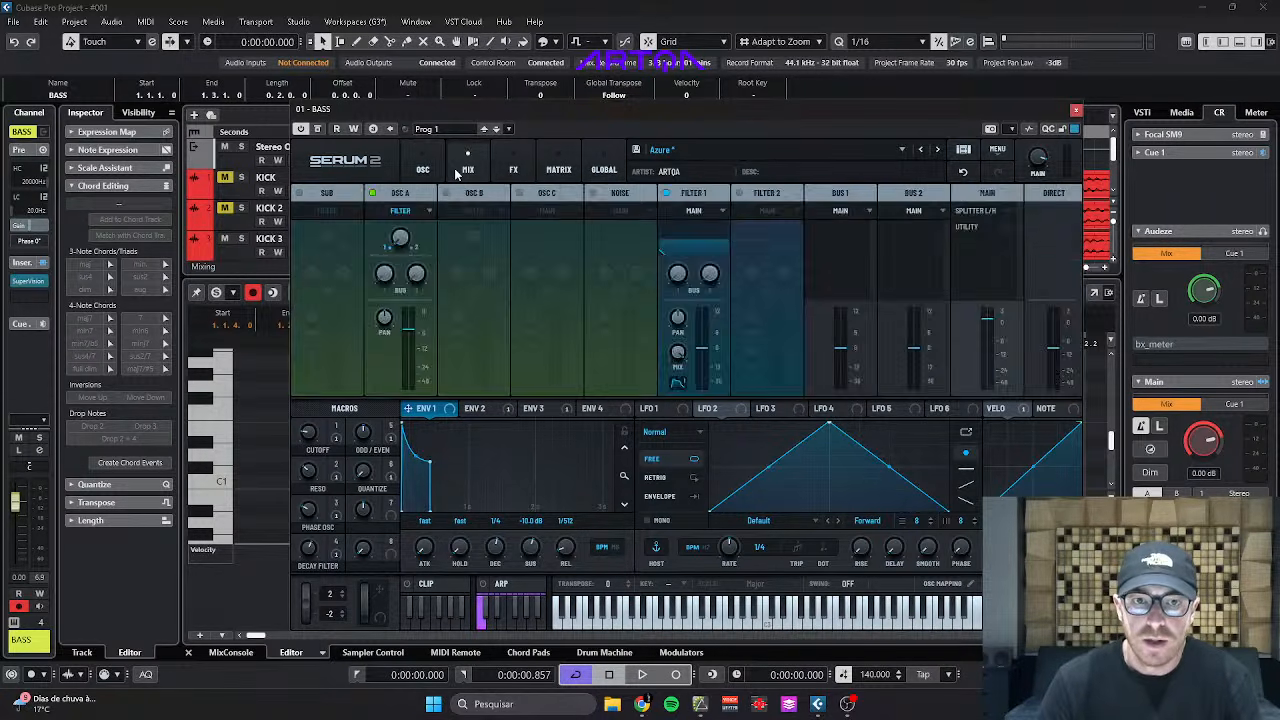
# Add a Convolve effect after Utility in the main effects chain.
pyautogui.click(513, 170)
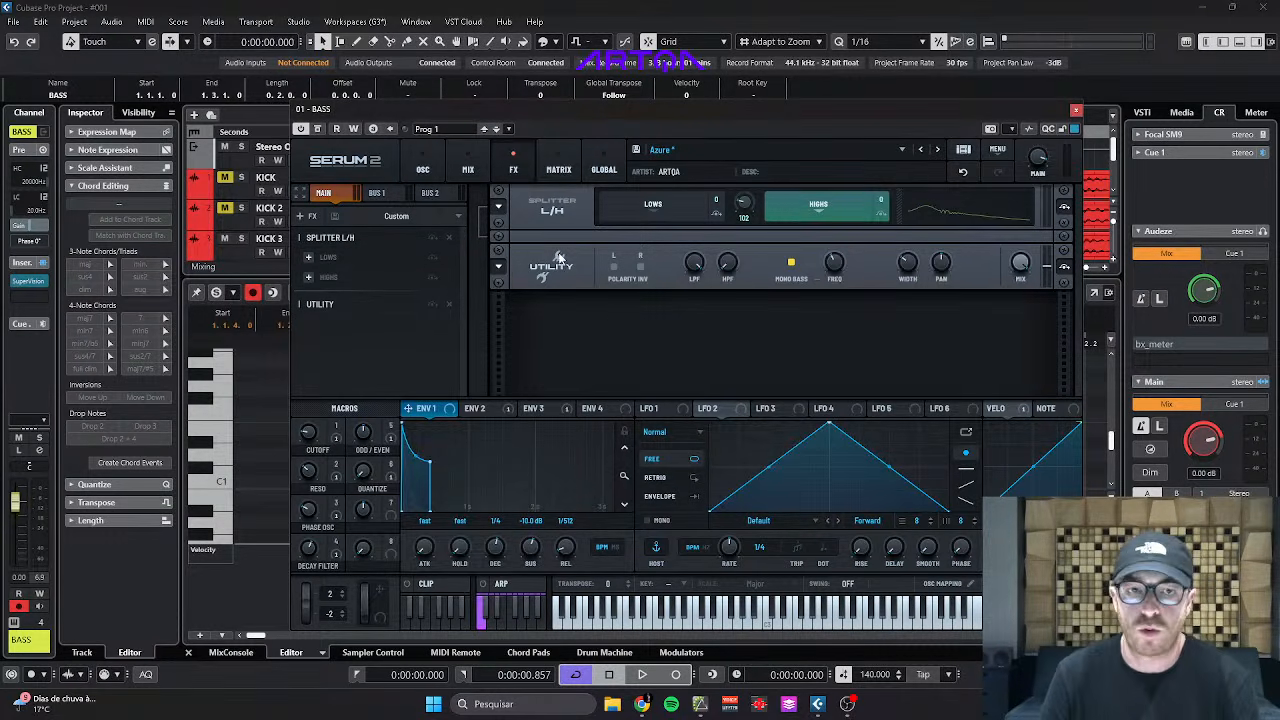
pyautogui.click(379, 342)
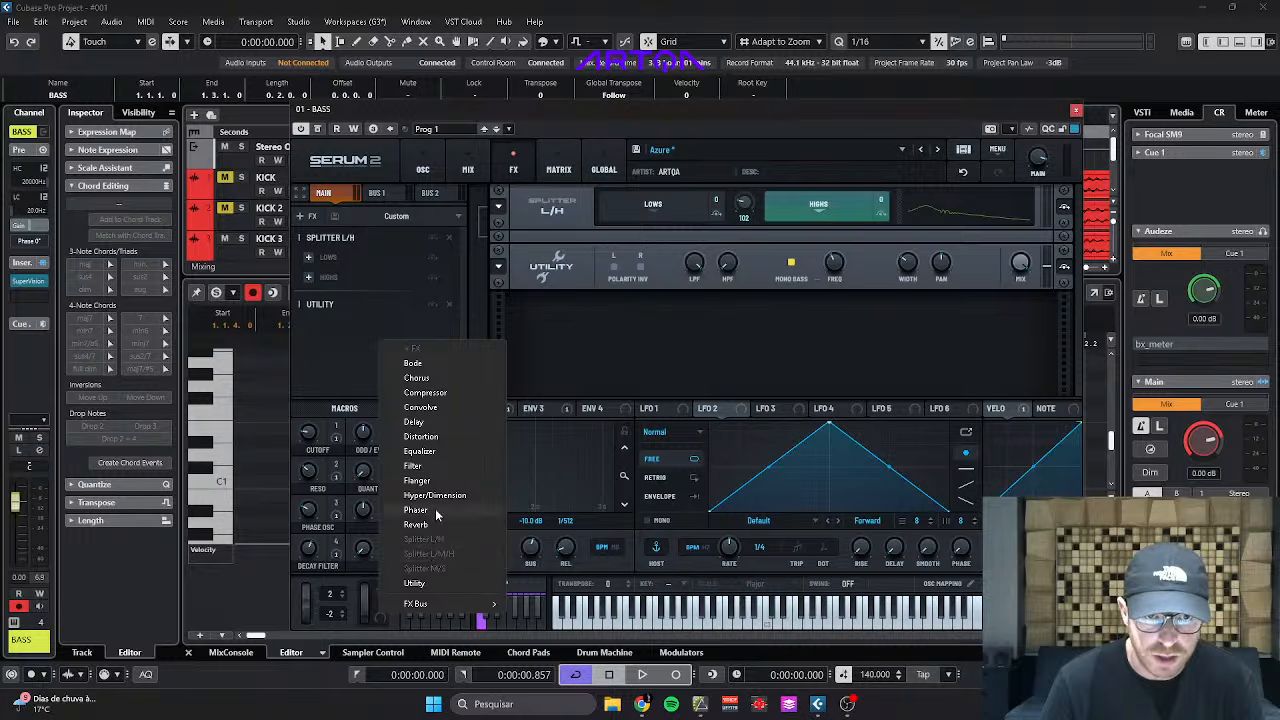
pyautogui.click(420, 407)
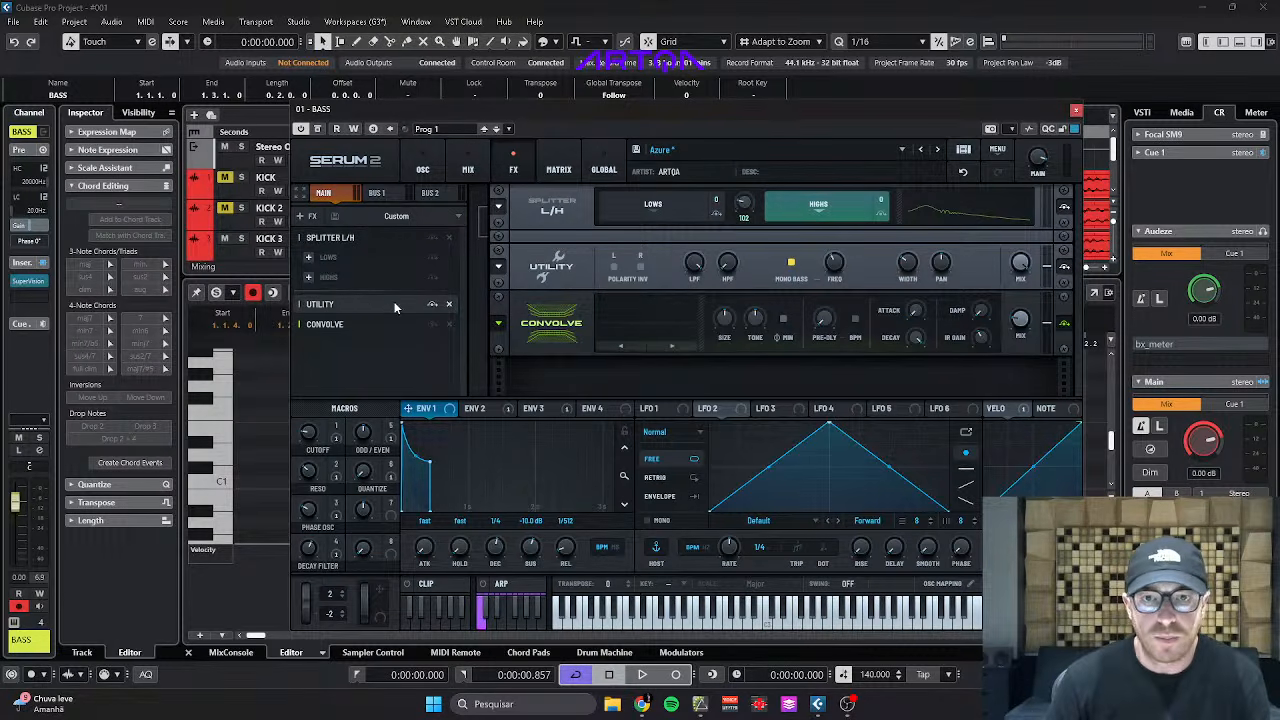
# Load the Growlish impulse in Convolve, adjust the effect's mix while the loop plays, and stop playback.
pyautogui.press('space')
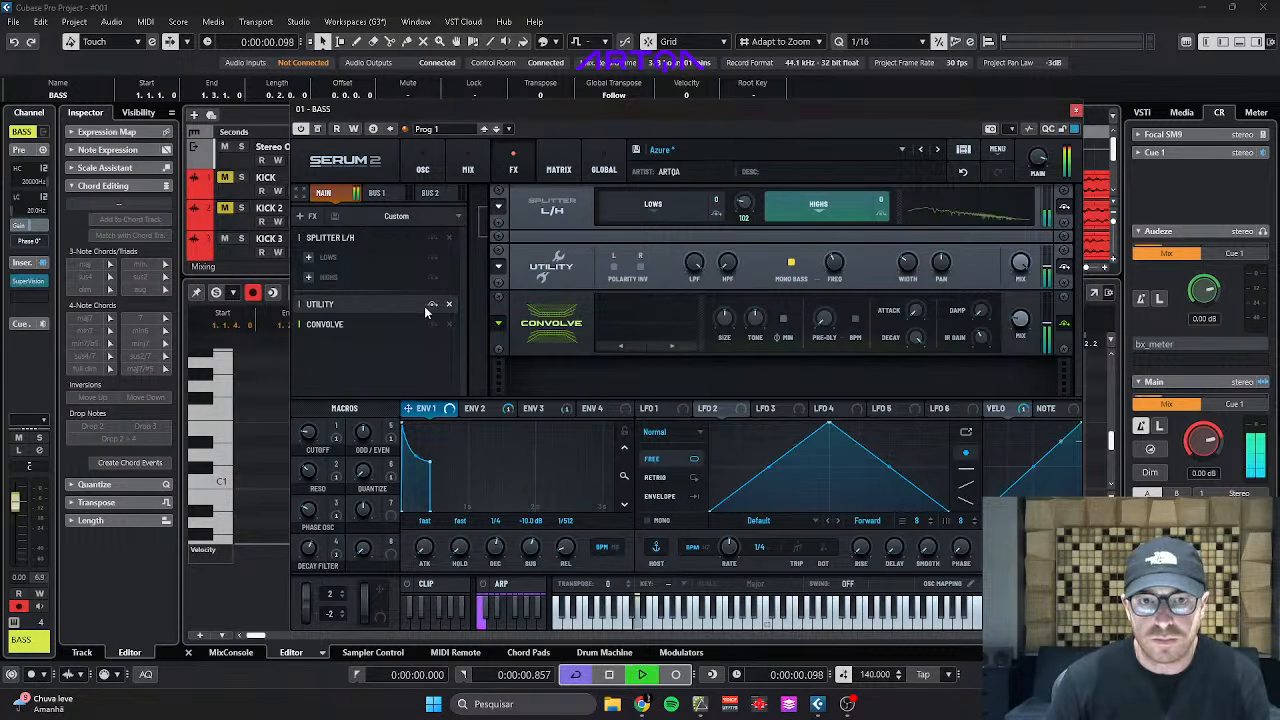
pyautogui.click(668, 346)
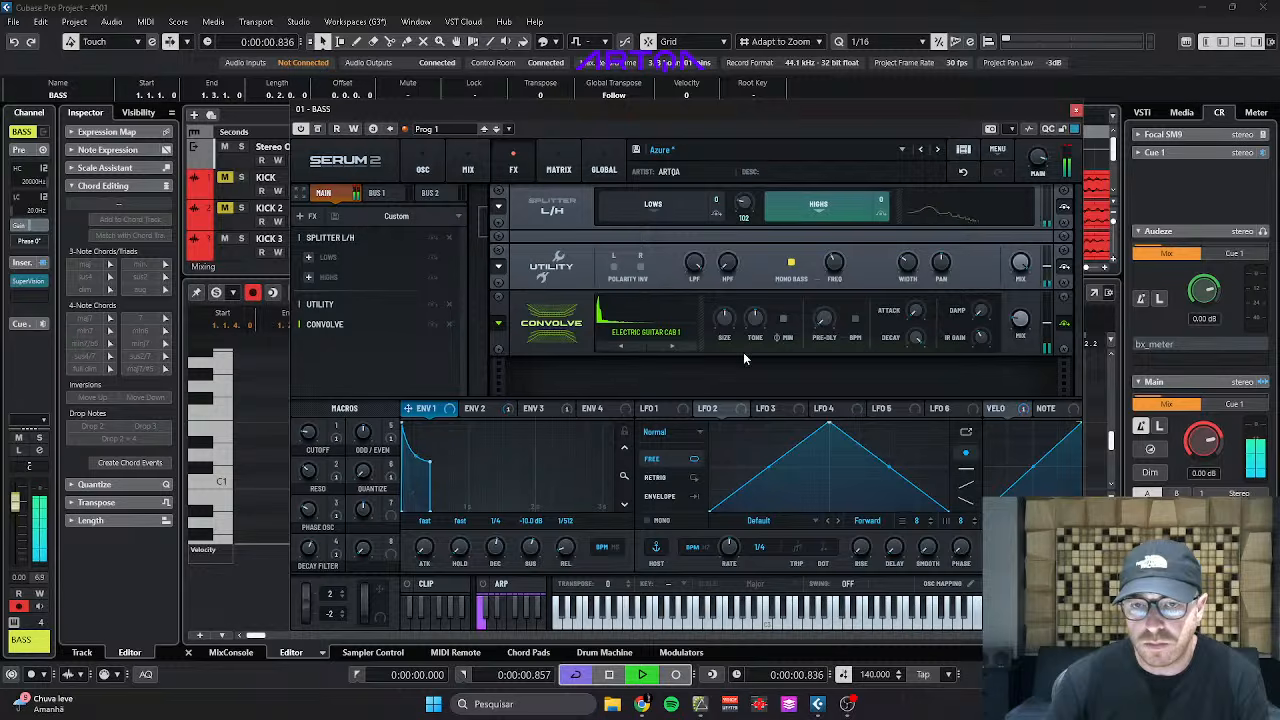
pyautogui.click(673, 346)
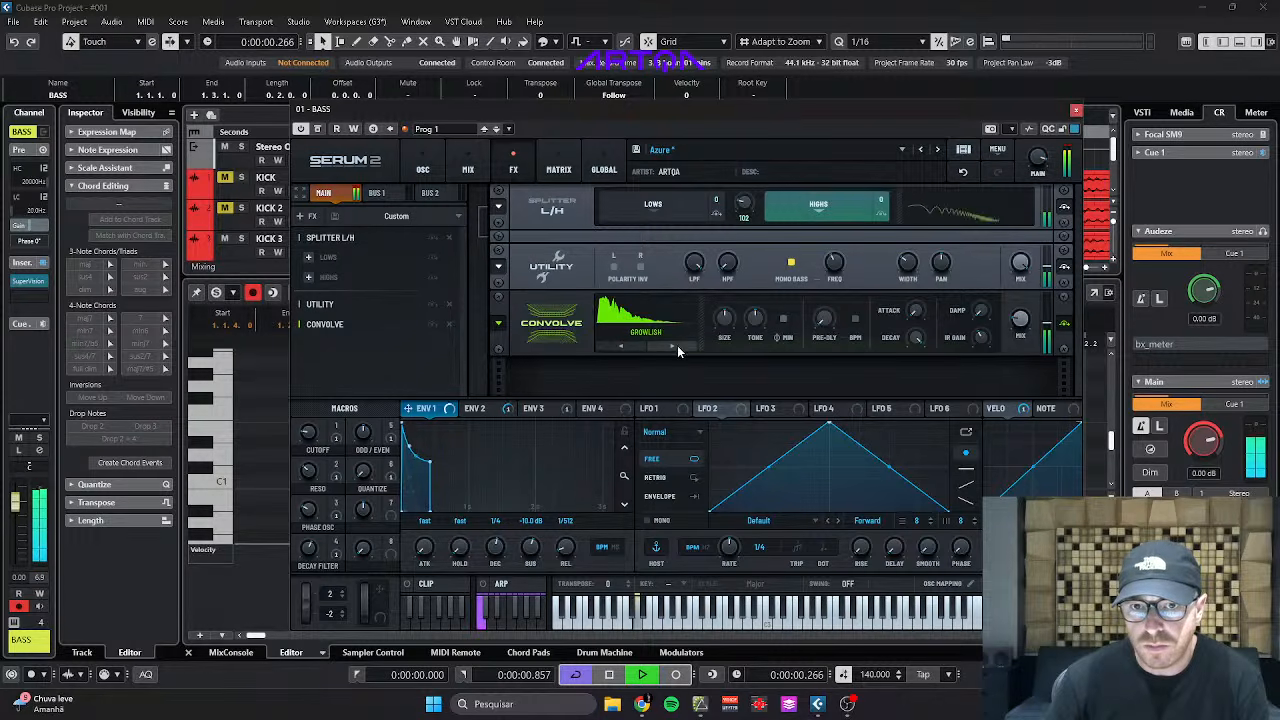
pyautogui.moveTo(1027, 326); pyautogui.dragTo(1026, 300)
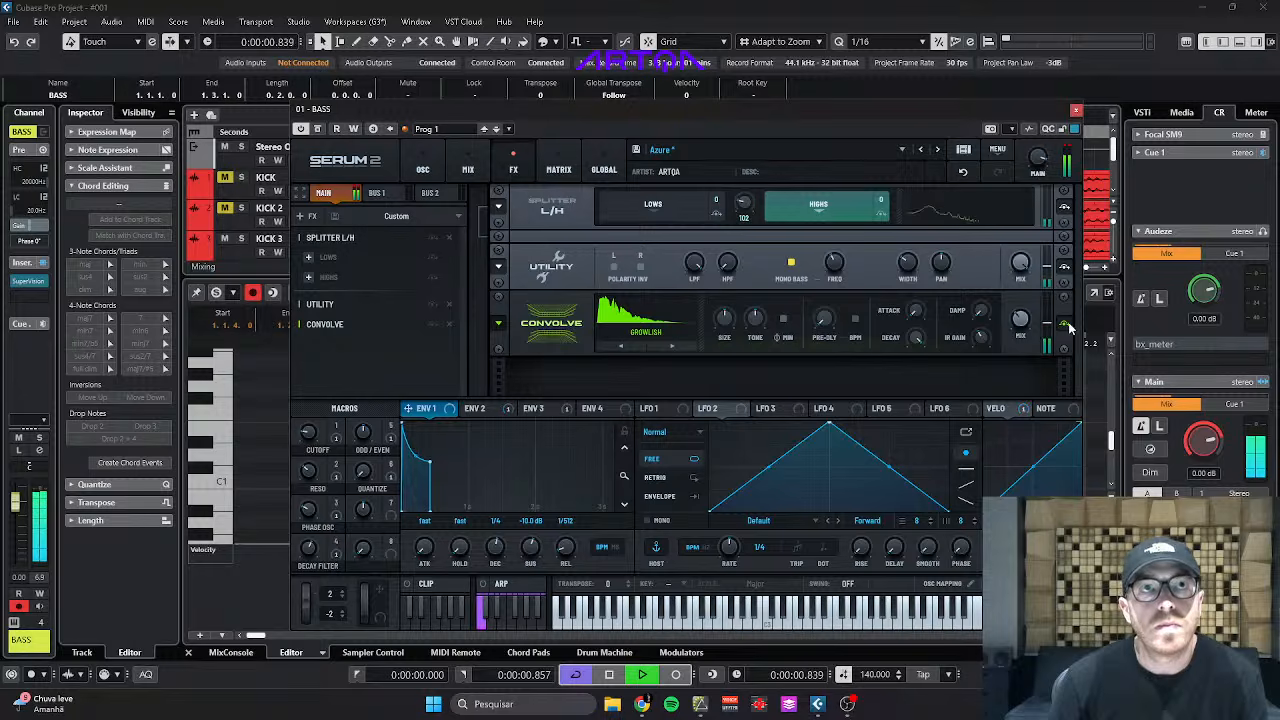
pyautogui.press('space')
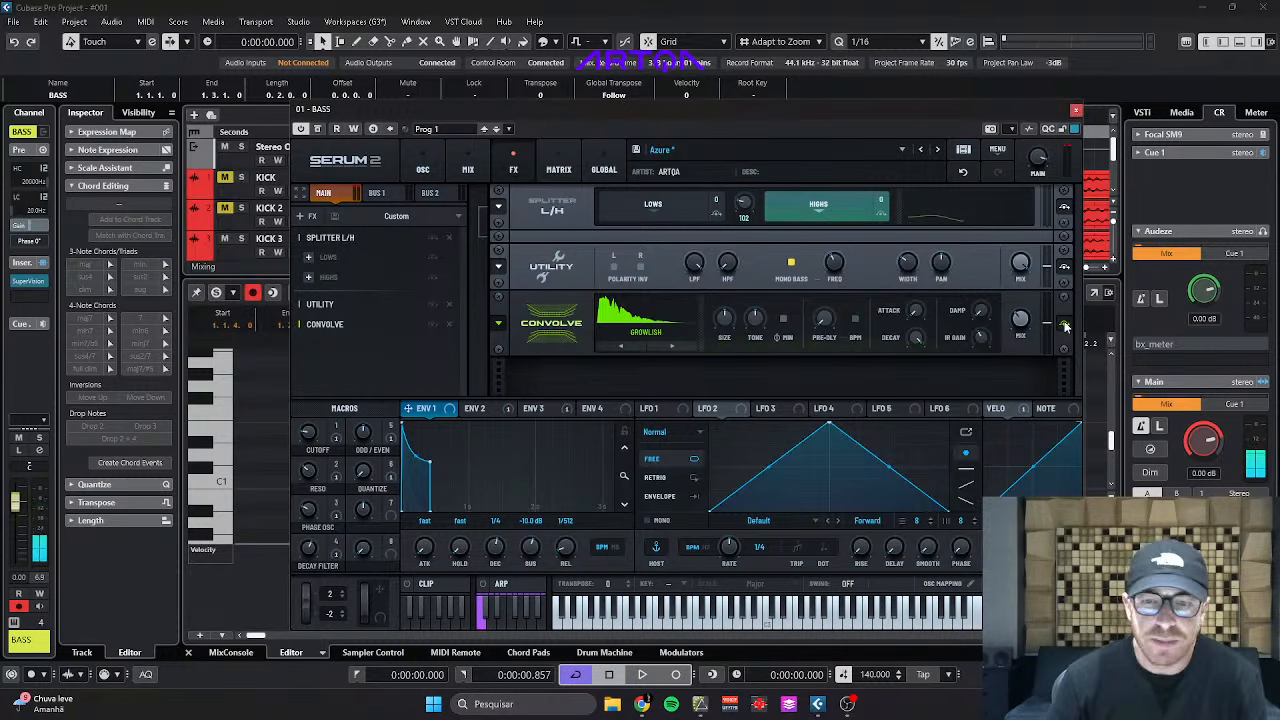
pyautogui.click(340, 354)
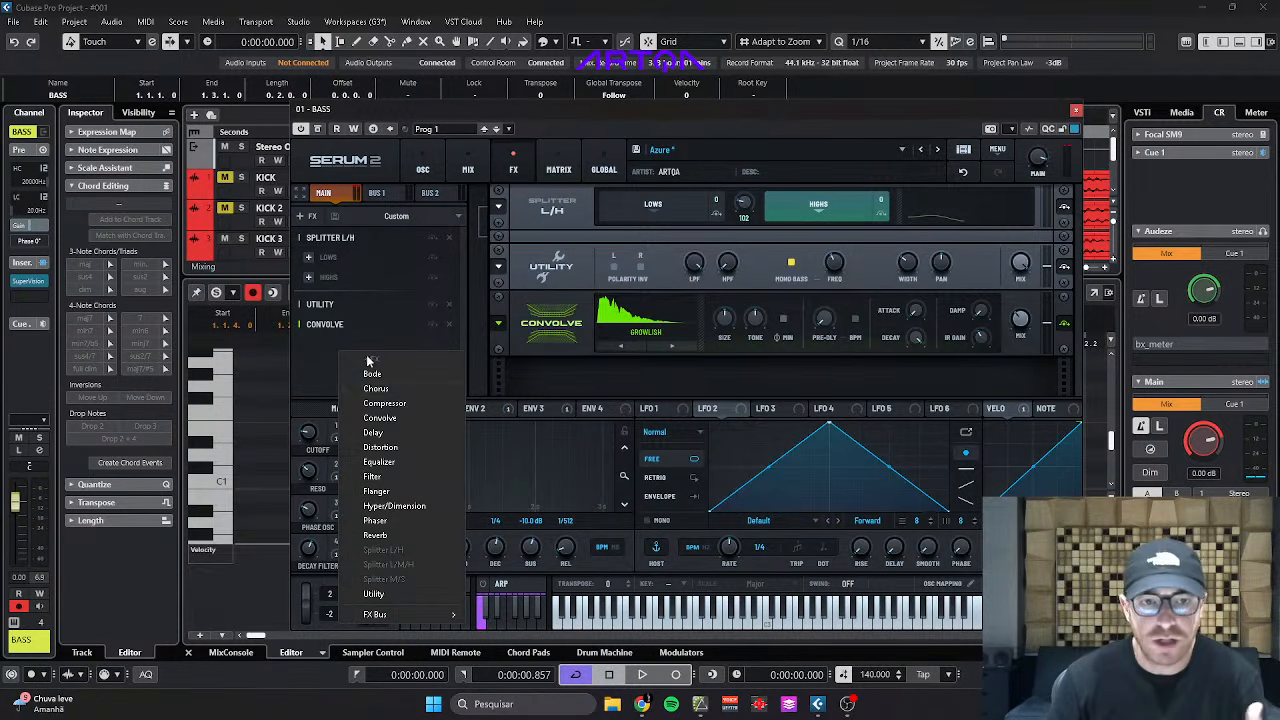
pyautogui.click(405, 468)
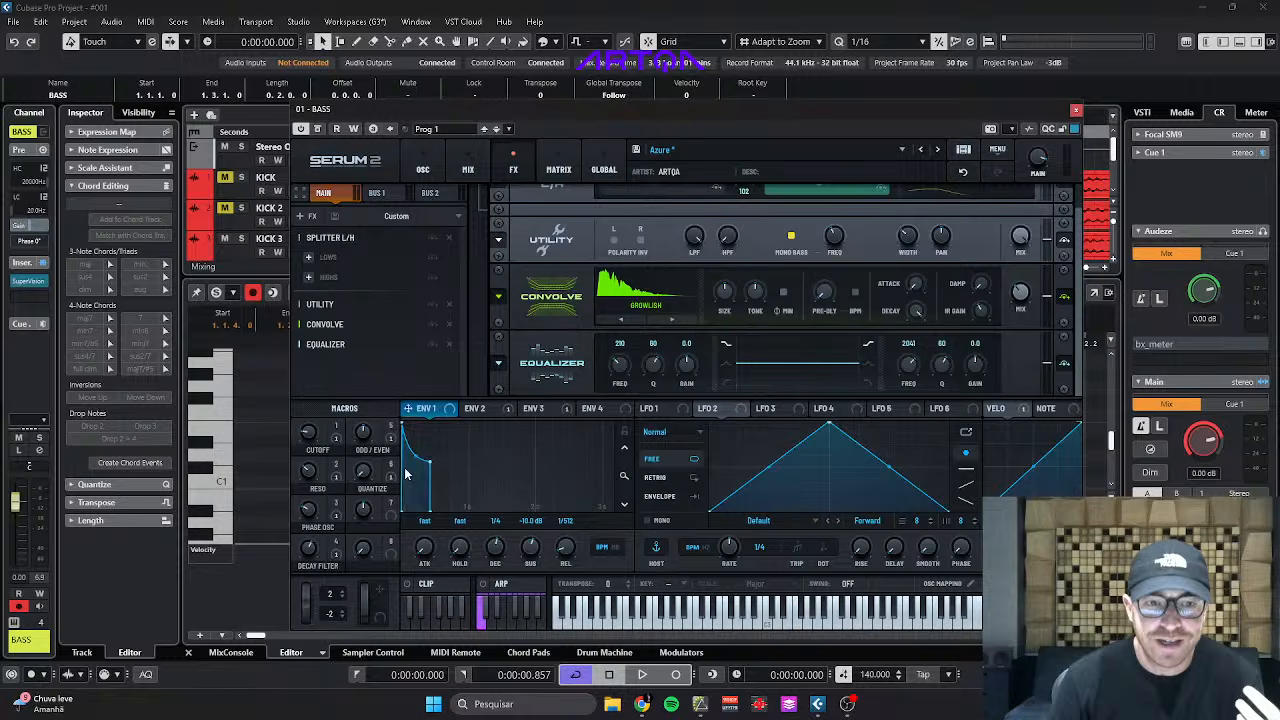
pyautogui.click(400, 364)
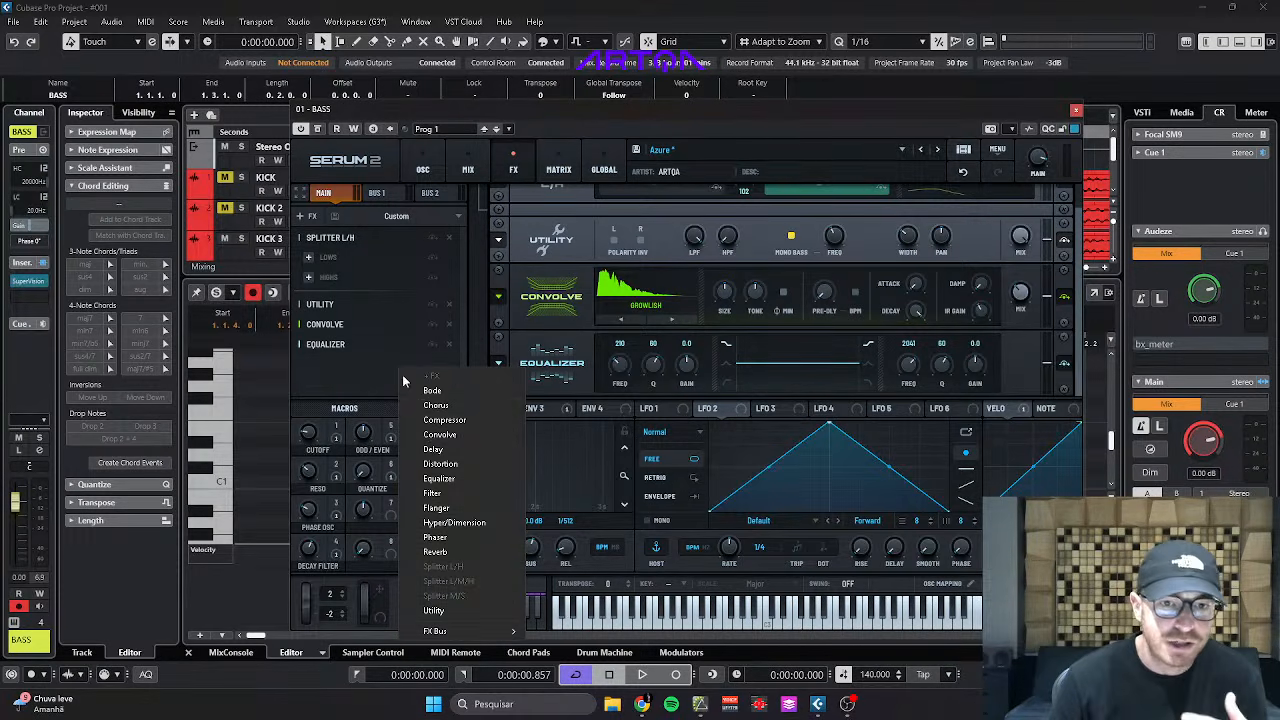
pyautogui.click(383, 366)
pyautogui.click(448, 344)
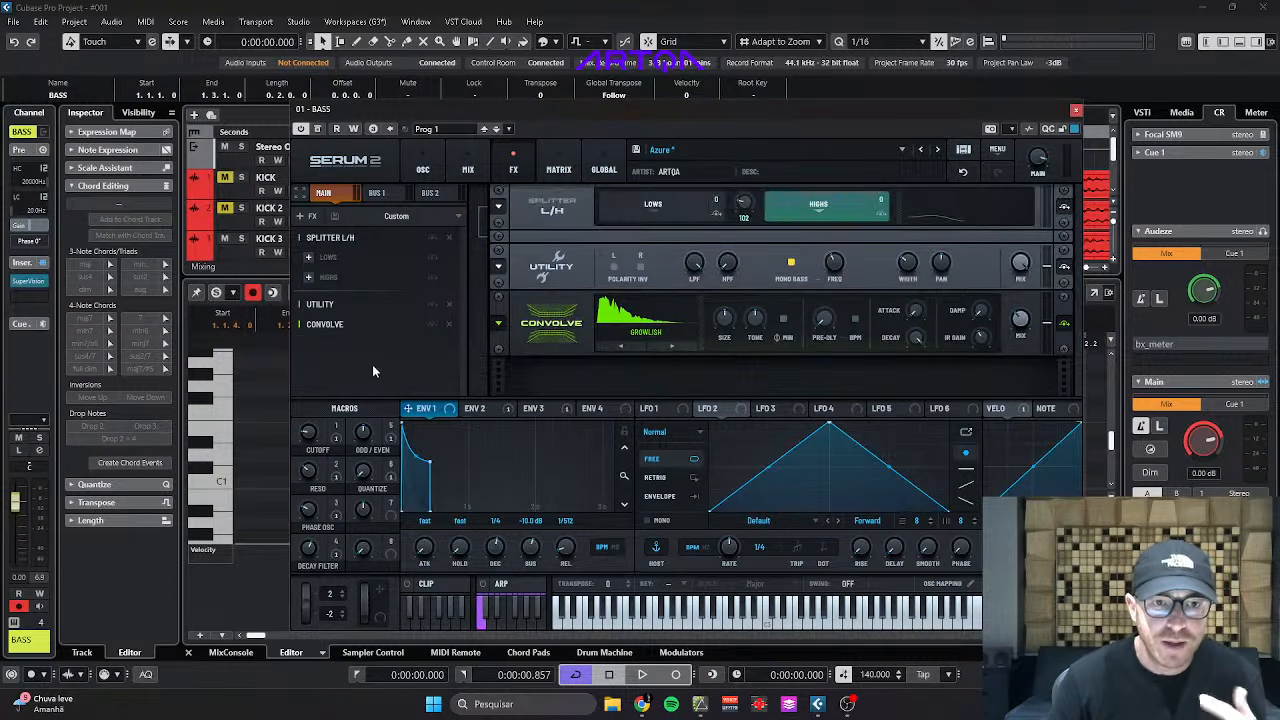
pyautogui.click(359, 365)
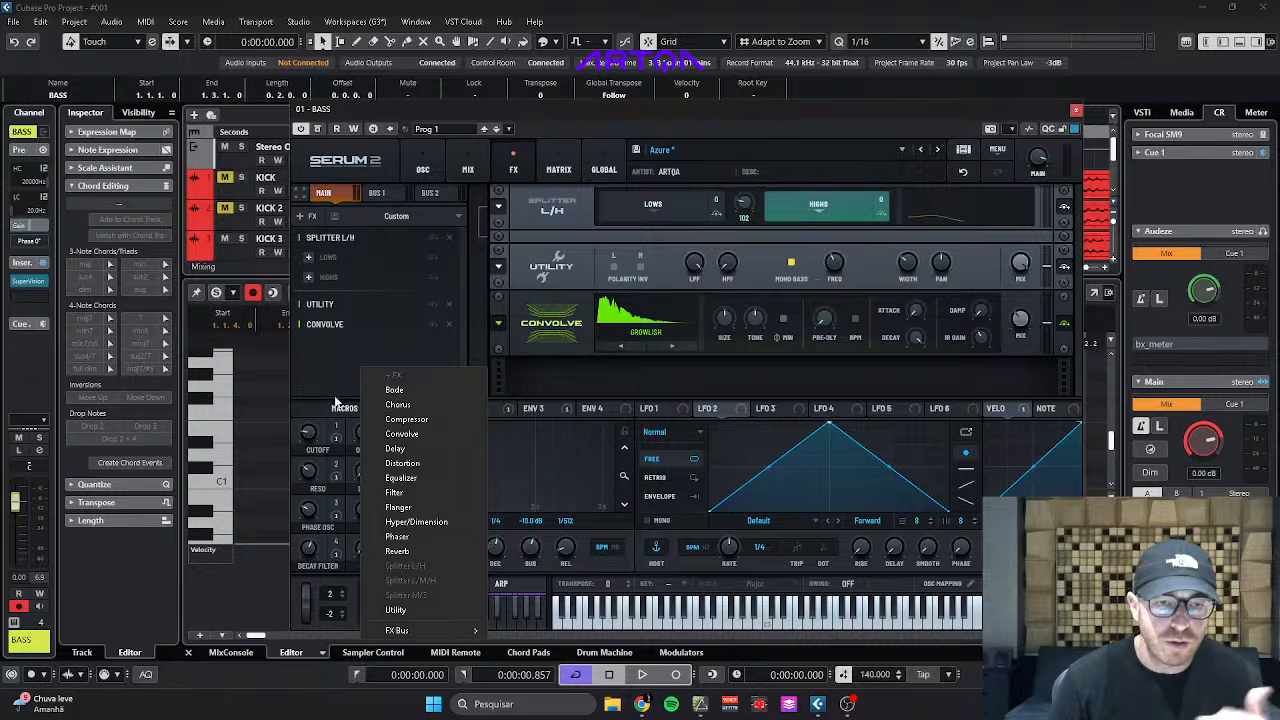
pyautogui.click(321, 377)
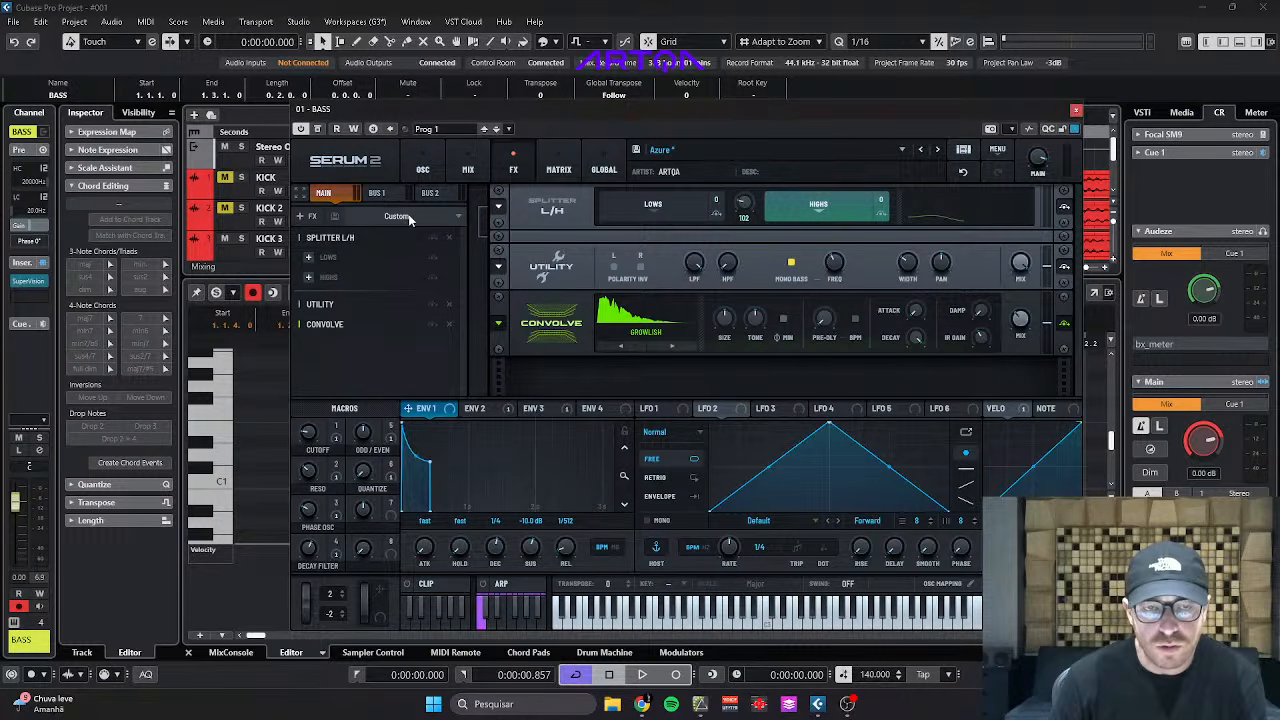
# Add an Equalizer after Convolve and set its low band to frequency 22, Q 54 and gain -24.0.
pyautogui.click(356, 357)
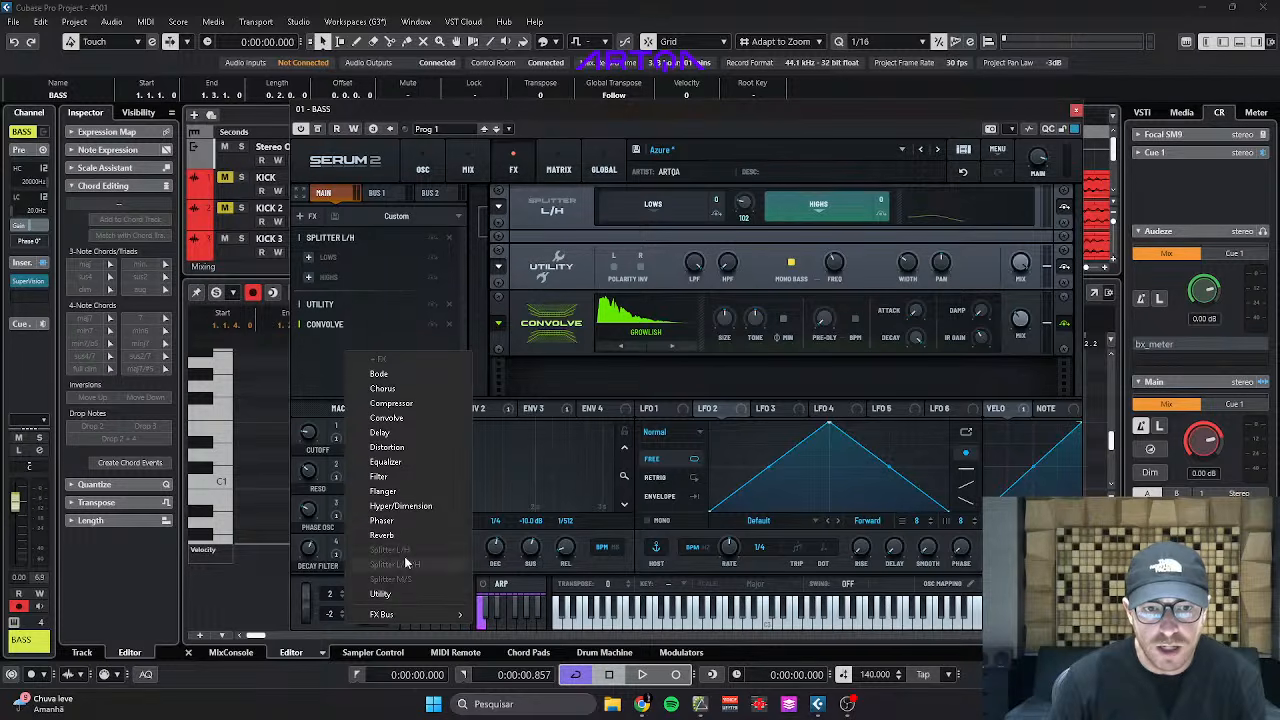
pyautogui.click(386, 461)
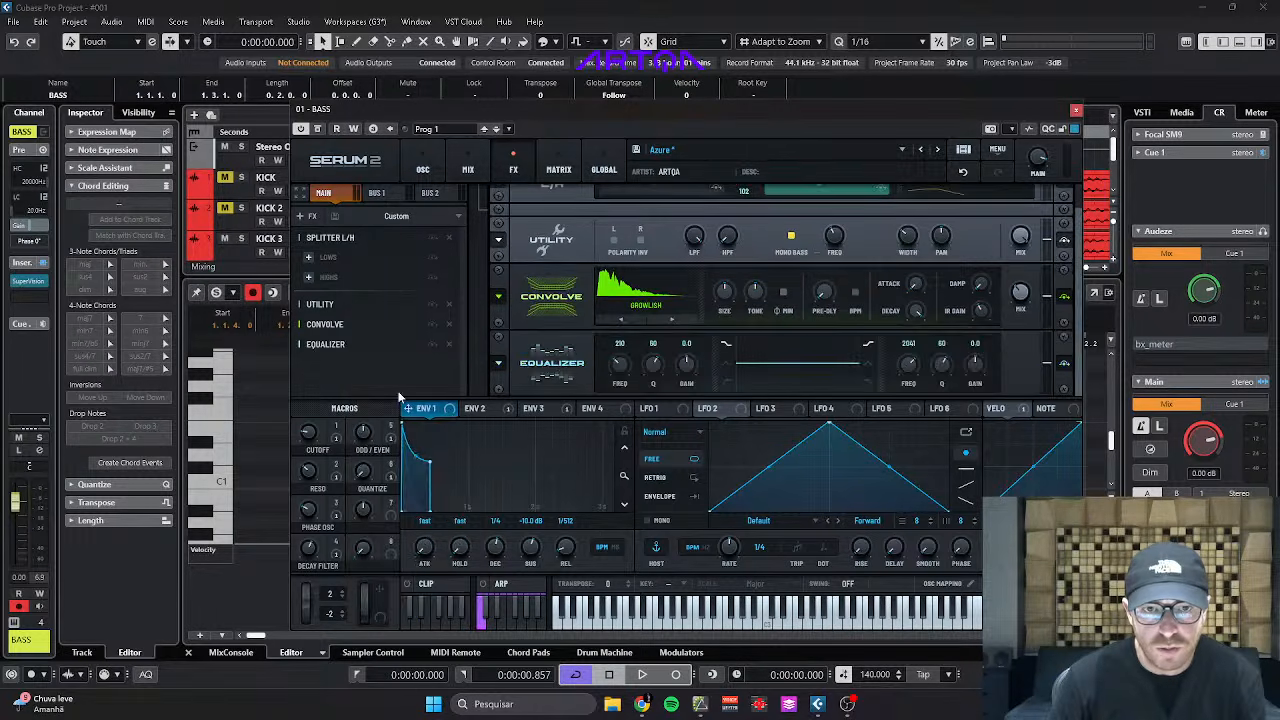
pyautogui.moveTo(686, 366); pyautogui.dragTo(651, 458)
pyautogui.moveTo(620, 366); pyautogui.dragTo(614, 443)
pyautogui.moveTo(653, 366); pyautogui.dragTo(684, 430)
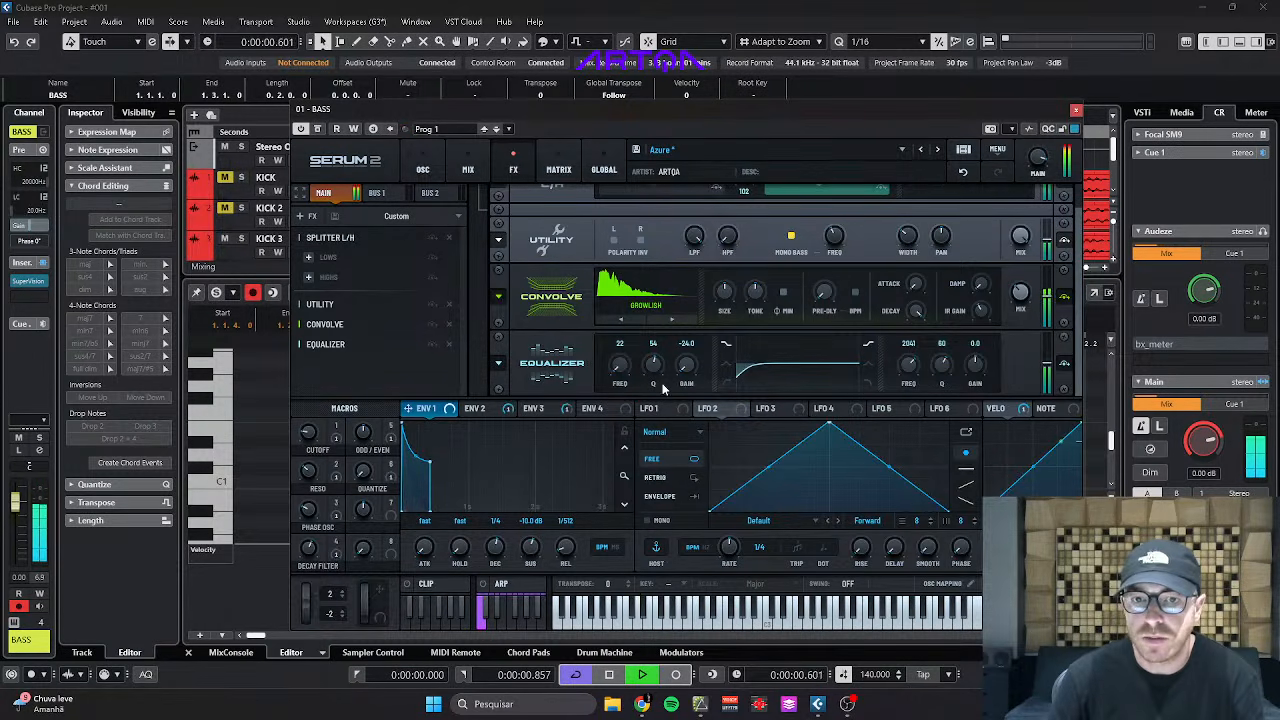
# Shape the Equalizer's high band as a peak with frequency 404, Q 28 and gain 2.7.
pyautogui.moveTo(975, 365); pyautogui.dragTo(948, 463)
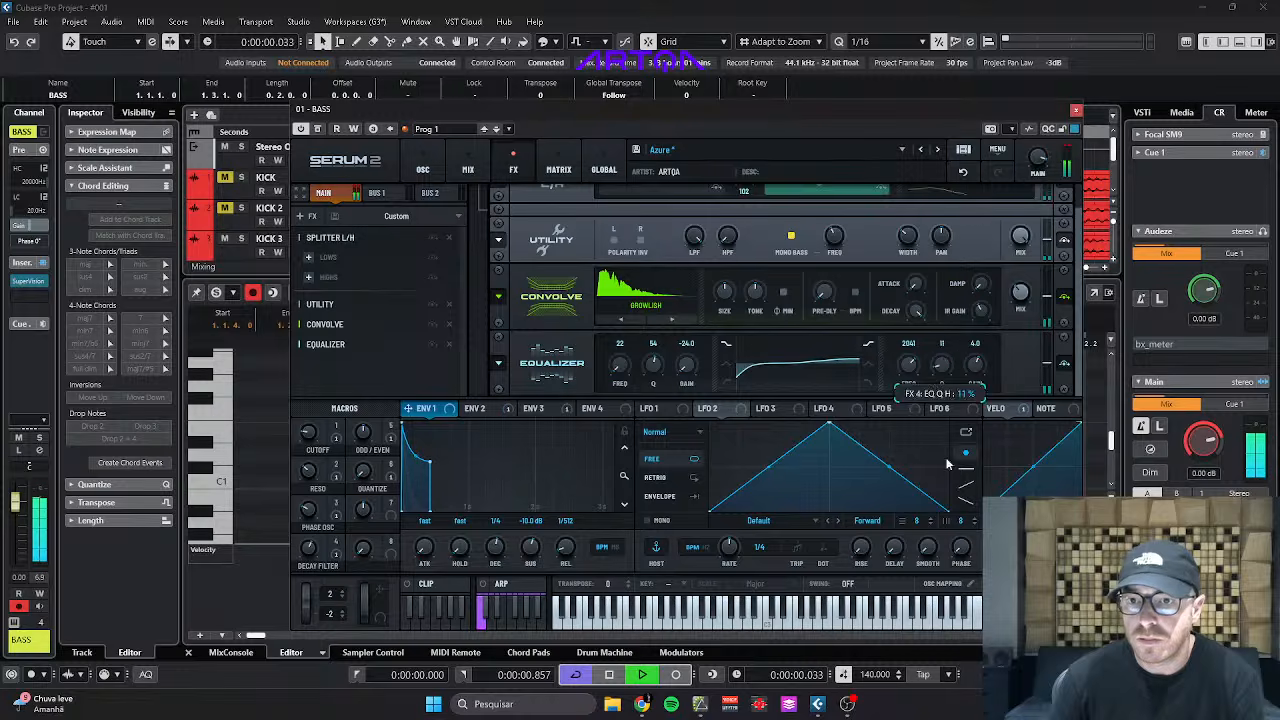
pyautogui.moveTo(908, 365)
pyautogui.mouseDown()
pyautogui.moveTo(912, 410)
pyautogui.moveTo(910, 356)
pyautogui.mouseUp()
pyautogui.moveTo(940, 365); pyautogui.dragTo(912, 378)
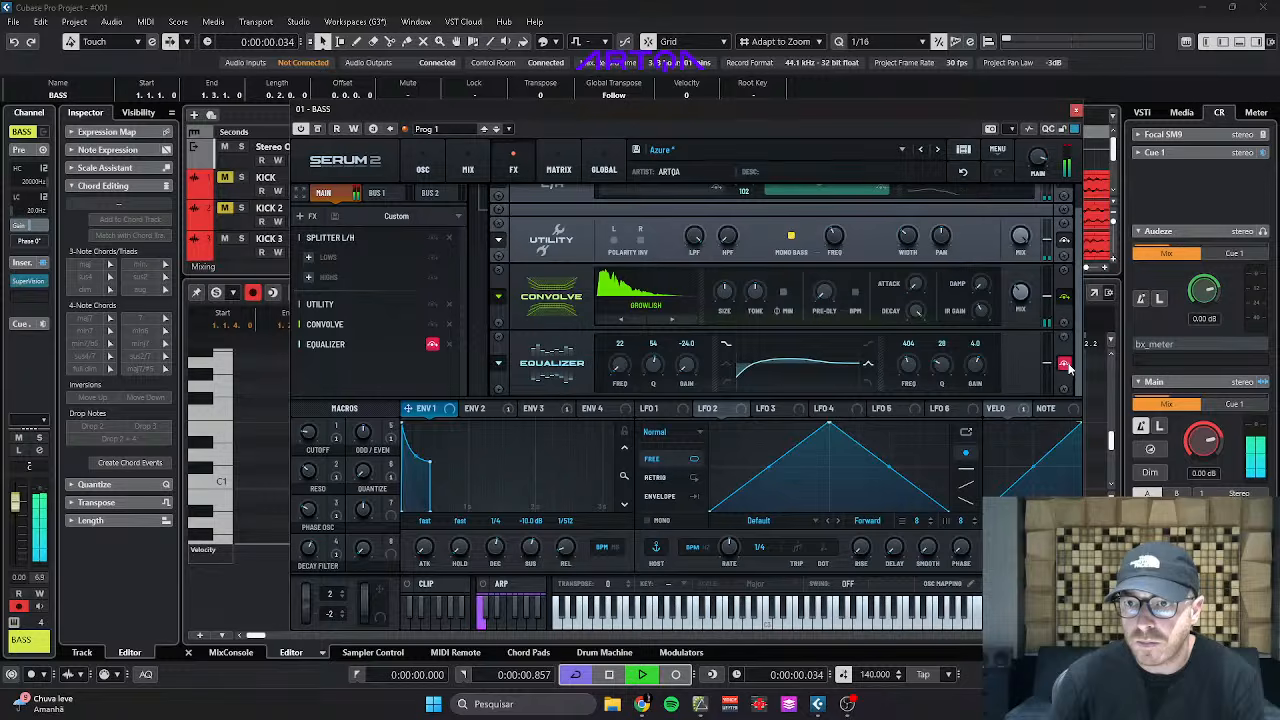
pyautogui.moveTo(960, 370); pyautogui.dragTo(962, 392)
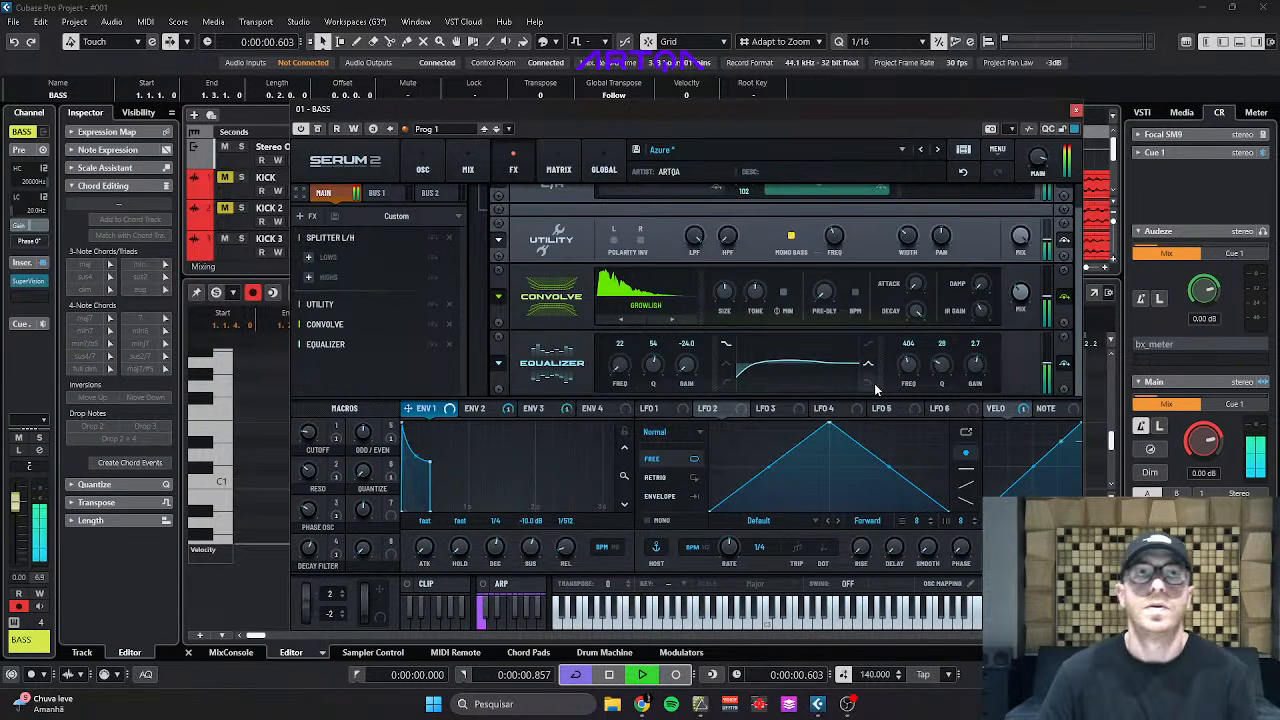
# Compare the looping bass with Convolve and Equalizer bypassed and enabled, leave both on, and stop playback.
pyautogui.moveTo(1041, 192); pyautogui.dragTo(1039, 198)
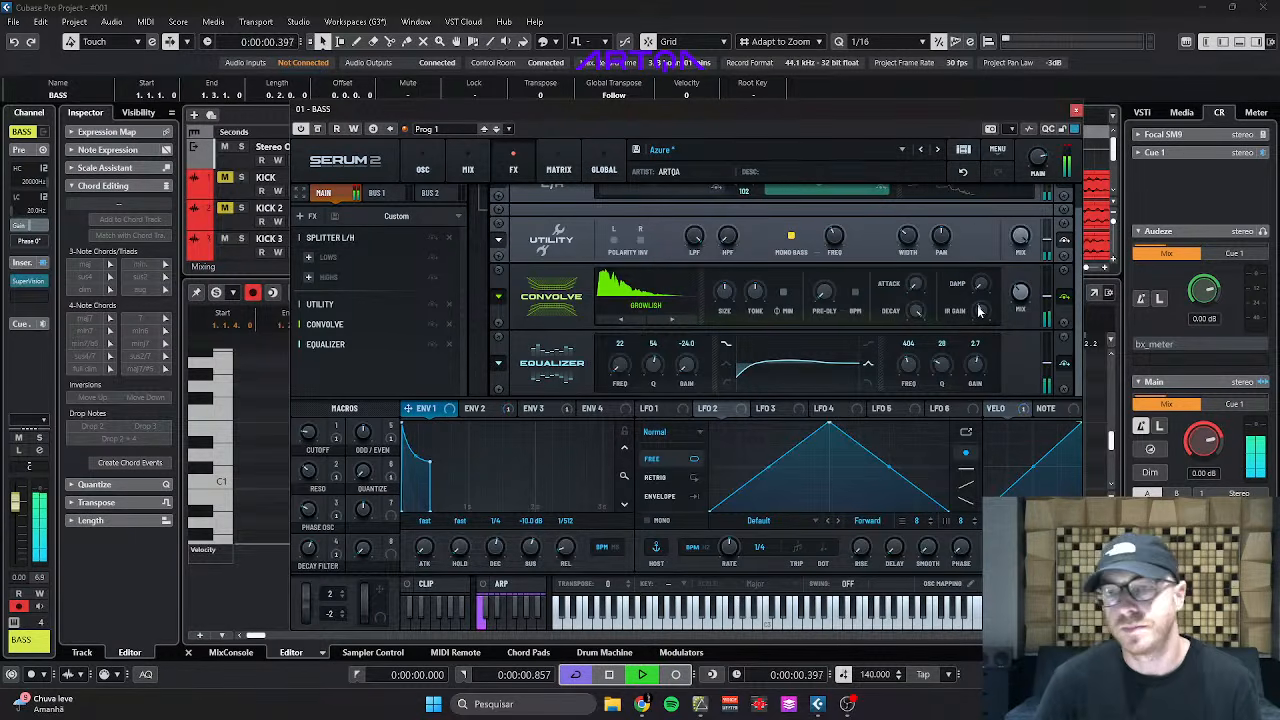
pyautogui.moveTo(1022, 314)
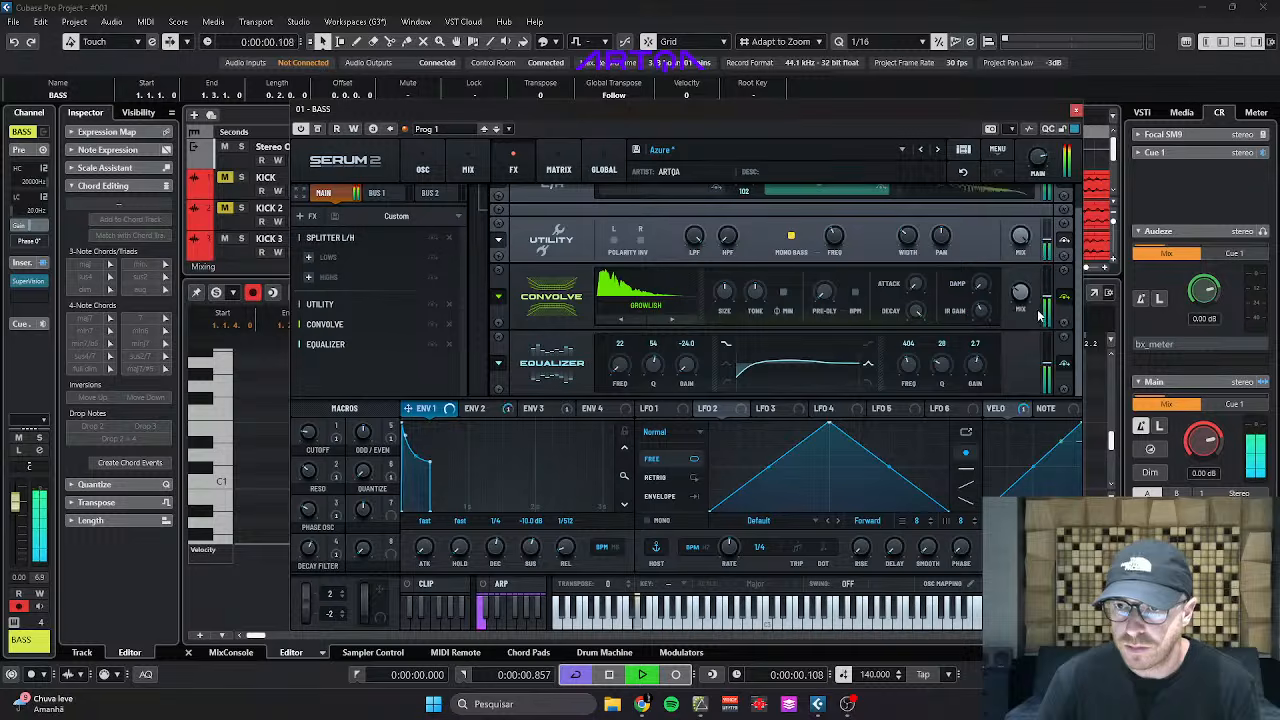
pyautogui.click(1064, 297)
pyautogui.click(1064, 362)
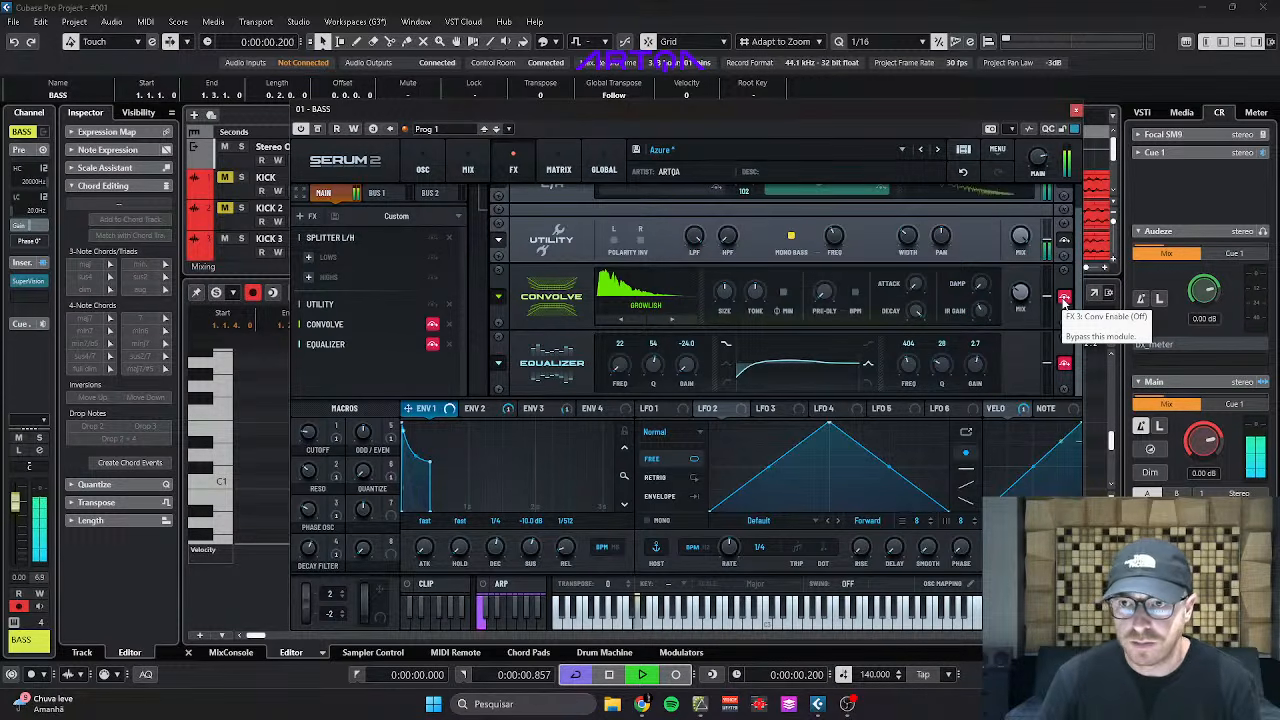
pyautogui.click(1064, 298)
pyautogui.click(1064, 363)
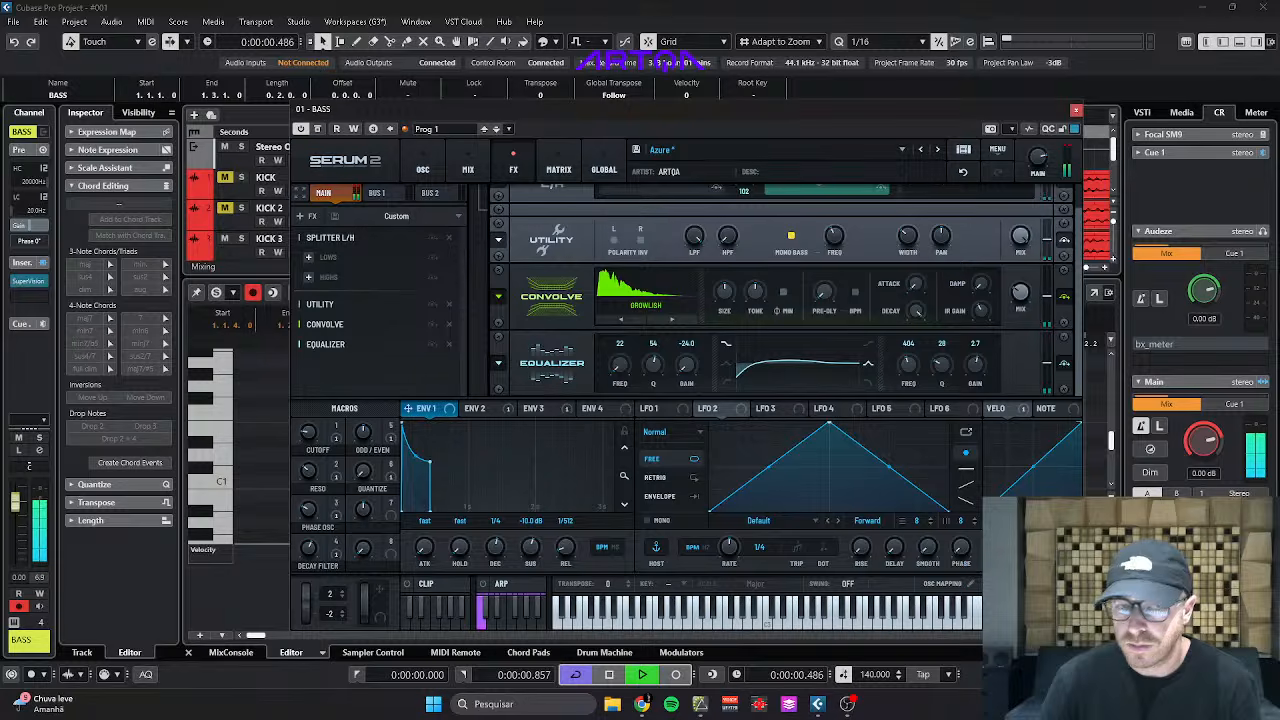
pyautogui.press('space')
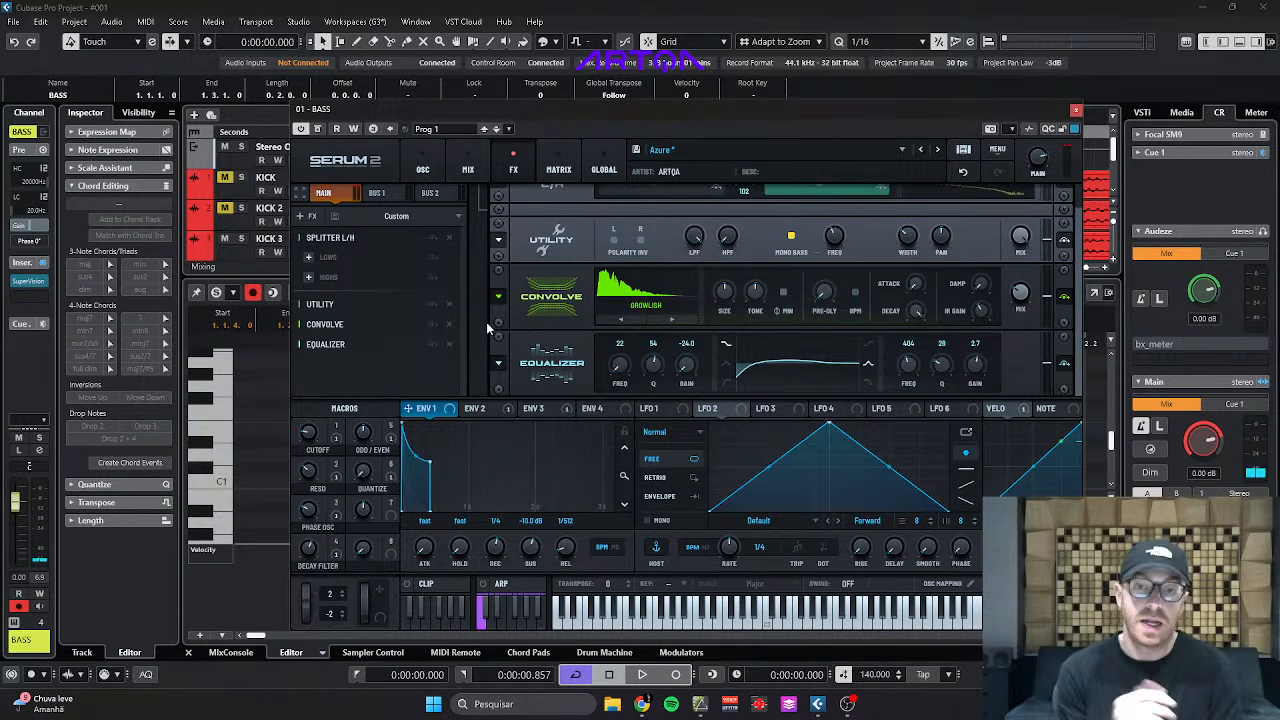
# Audition the Microshaper and Pencil impulses in Convolve during playback, and set the effect's mix to about 23%.
pyautogui.click(670, 319)
pyautogui.press('space')
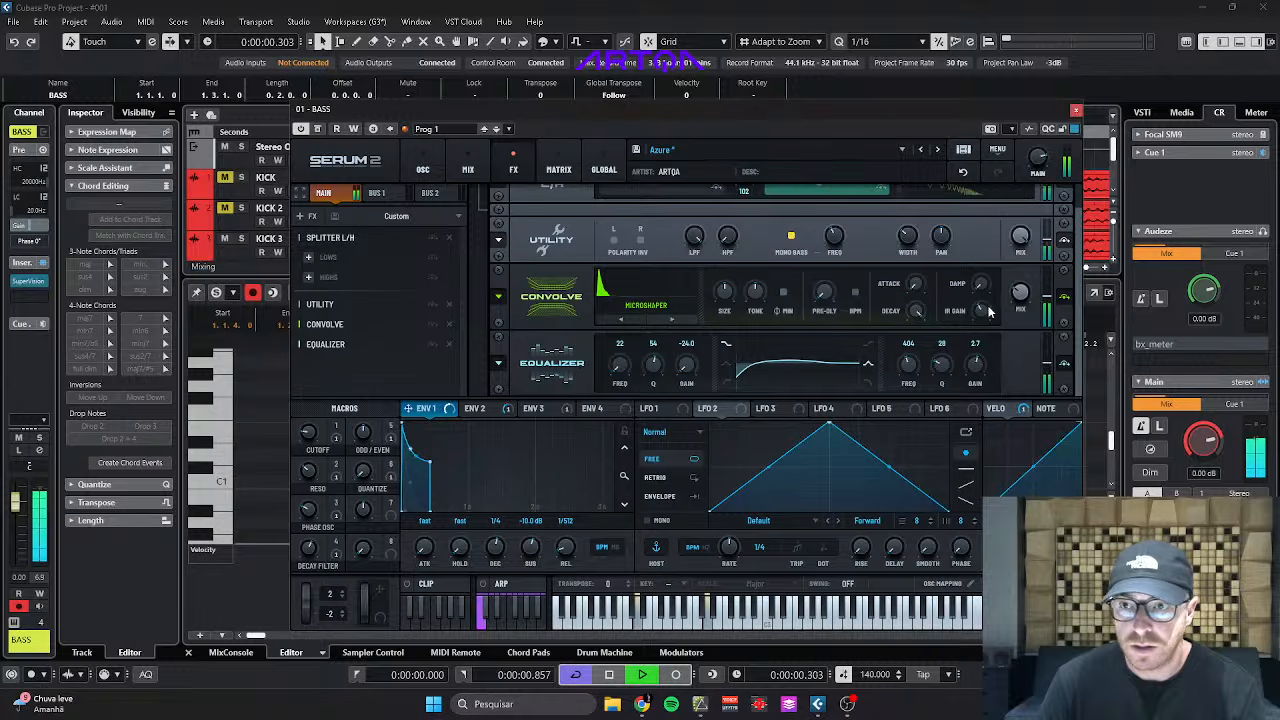
pyautogui.click(664, 319)
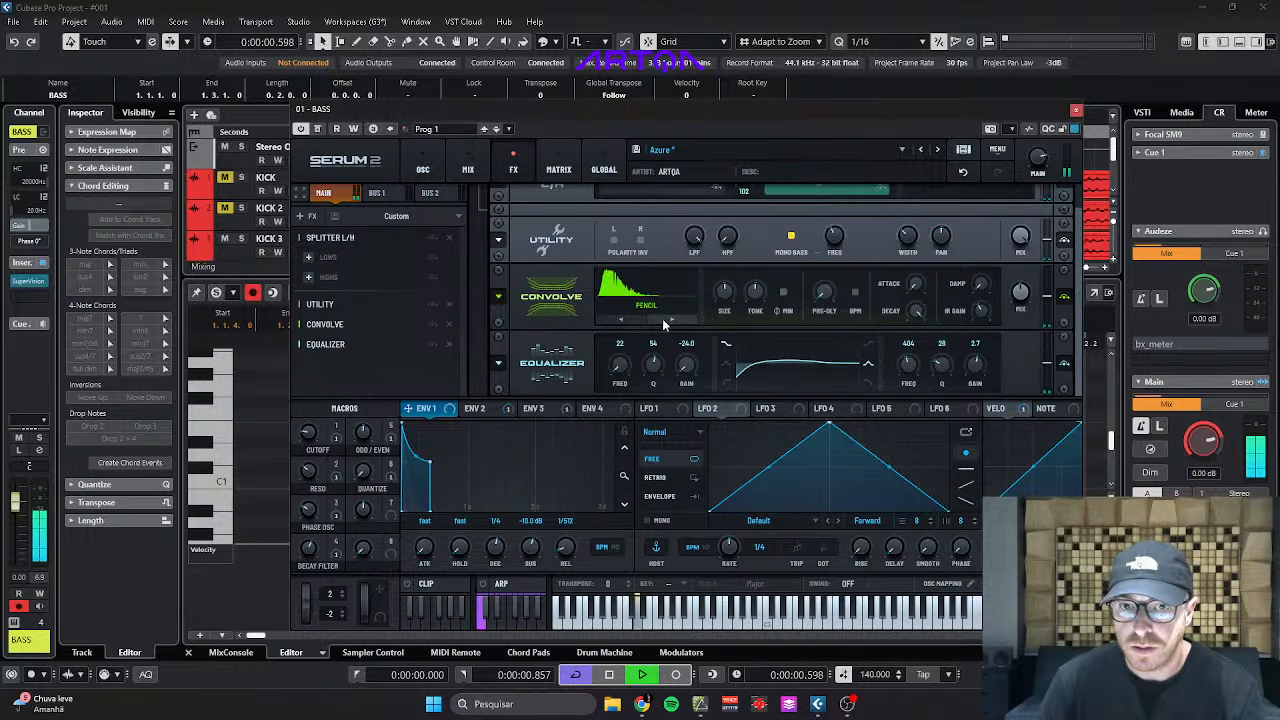
pyautogui.moveTo(1027, 324); pyautogui.dragTo(1029, 341)
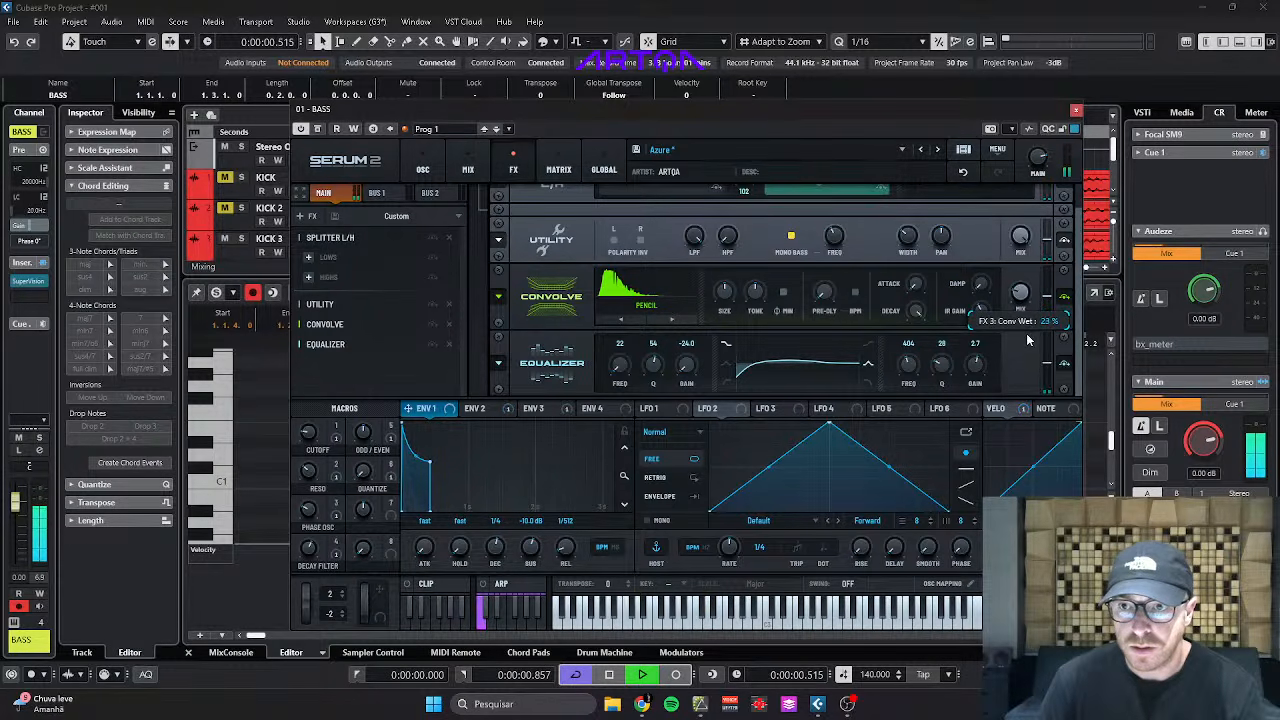
# Step through Convolve's Suitcase Epiano and Woodpecker impulses while the loop plays, stop playback, and load the Woody impulse.
pyautogui.click(661, 321)
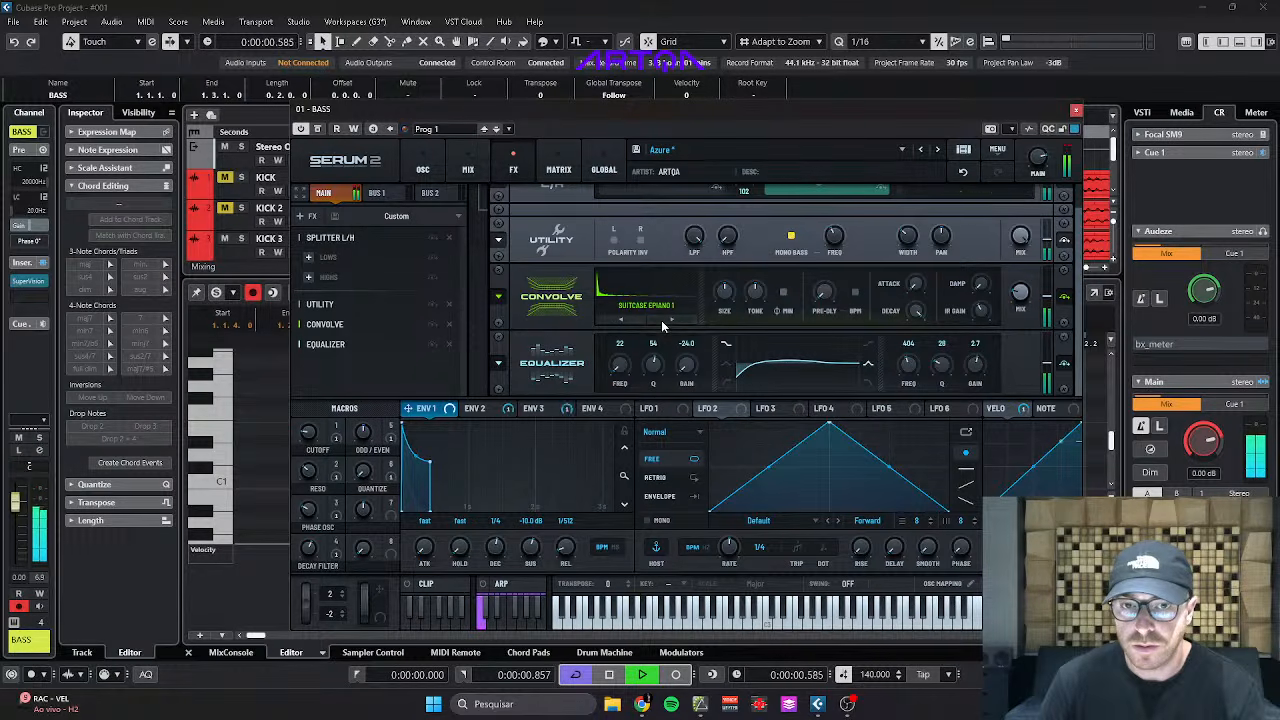
pyautogui.click(661, 320)
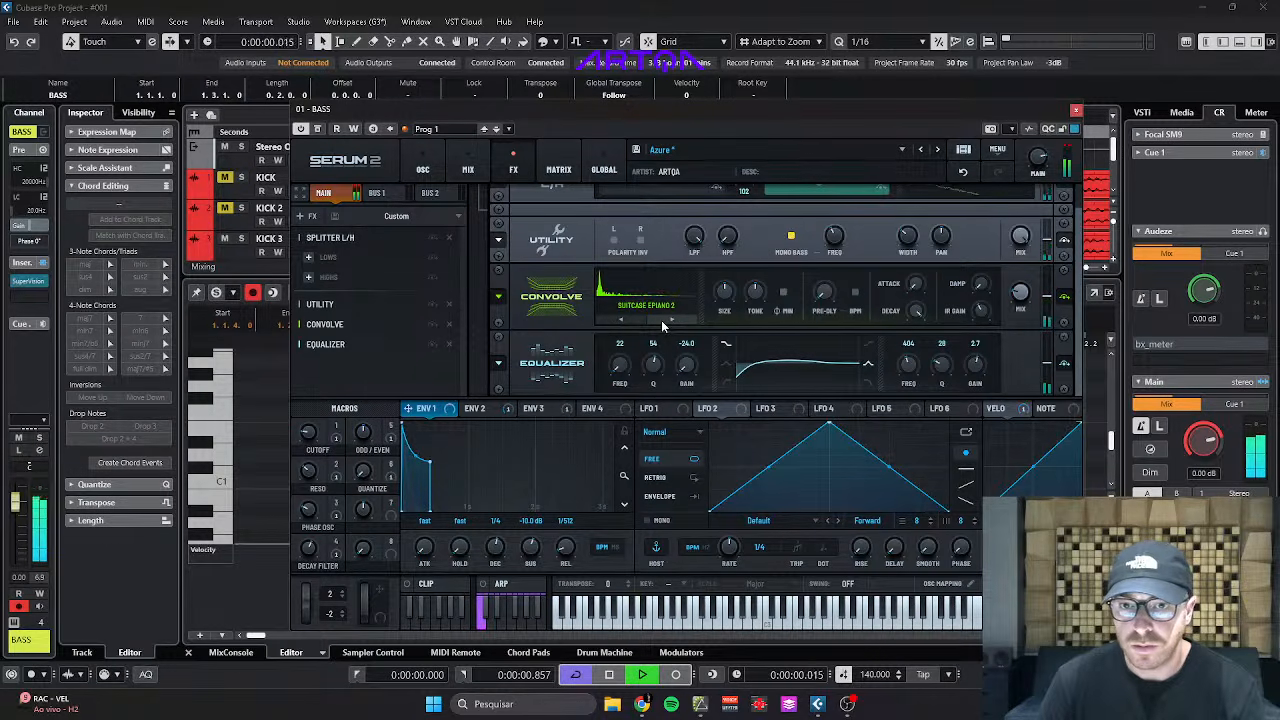
pyautogui.click(661, 320)
pyautogui.click(661, 320)
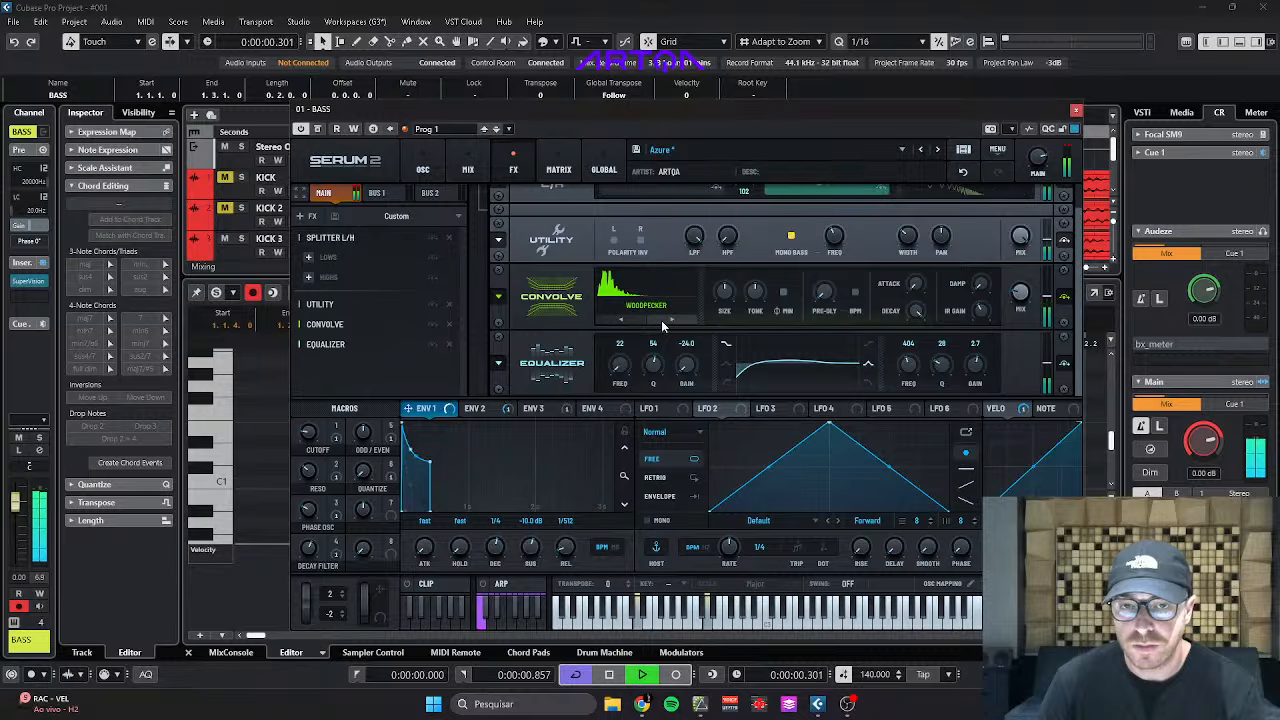
pyautogui.moveTo(1033, 290)
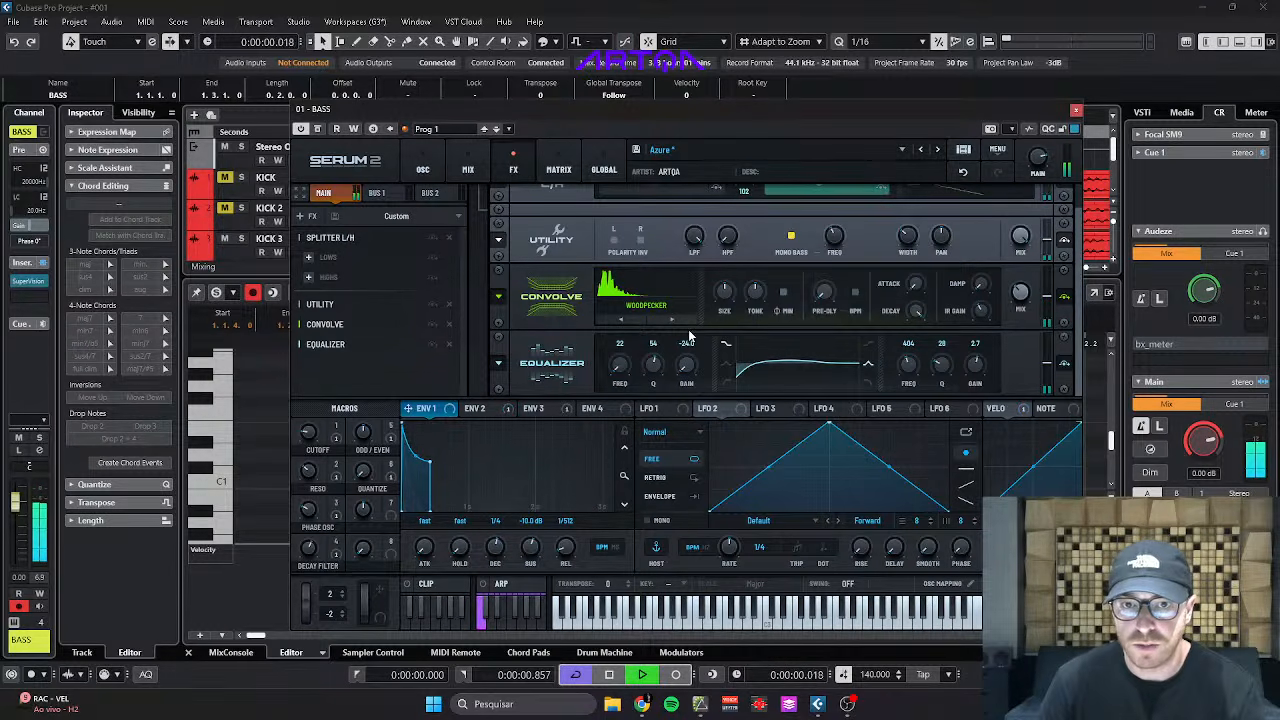
pyautogui.press('space')
pyautogui.click(675, 321)
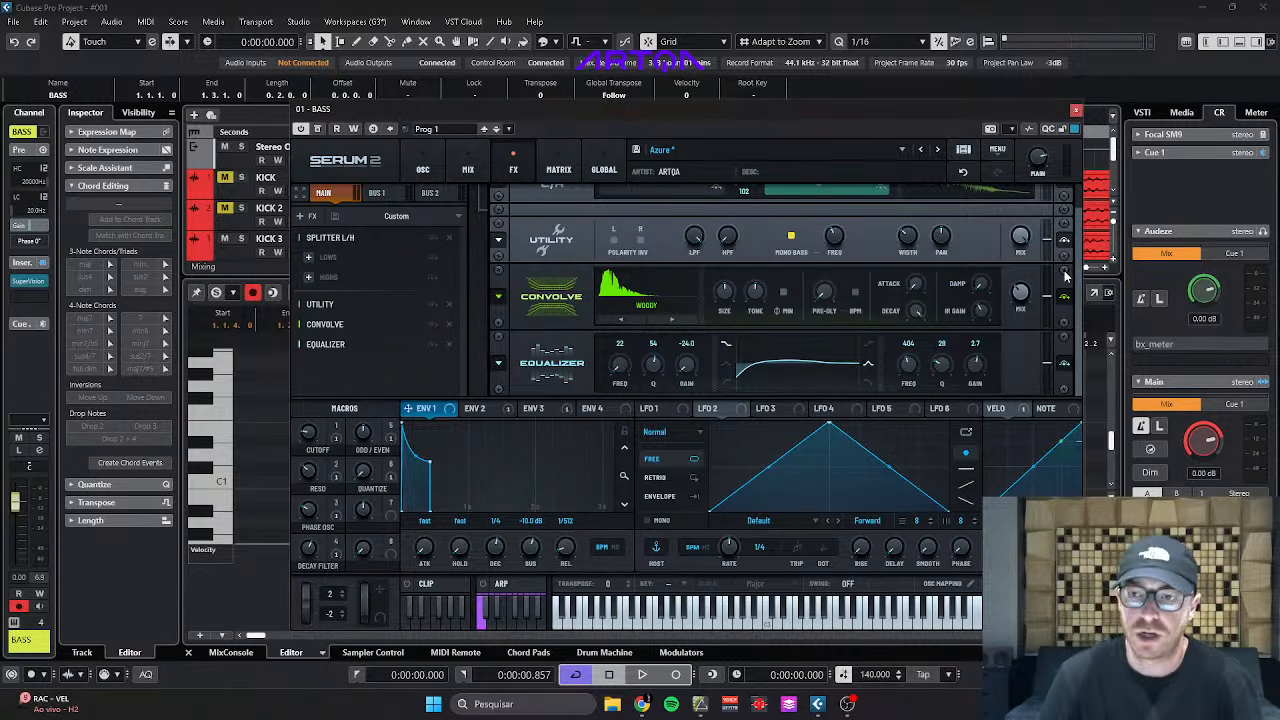
# Step back through the Serum 2 presets past Arc Light and load Aether.
pyautogui.click(920, 149)
pyautogui.click(920, 149)
pyautogui.click(920, 149)
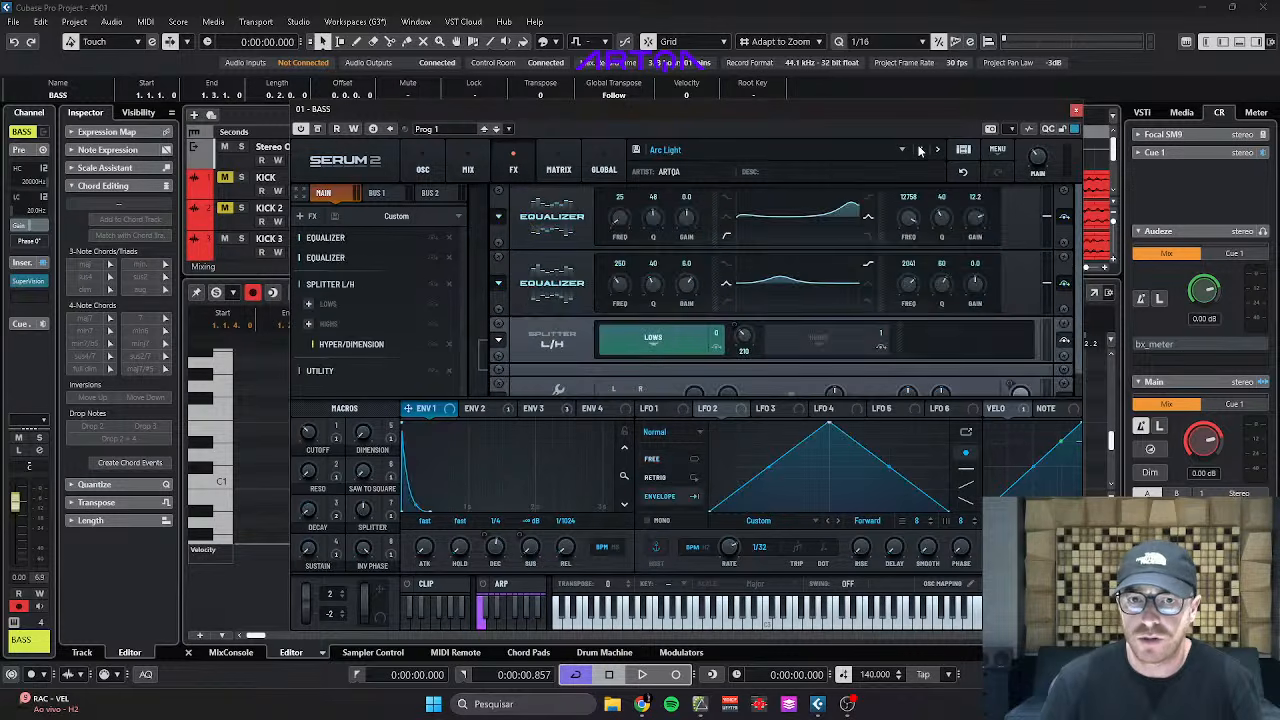
pyautogui.click(920, 149)
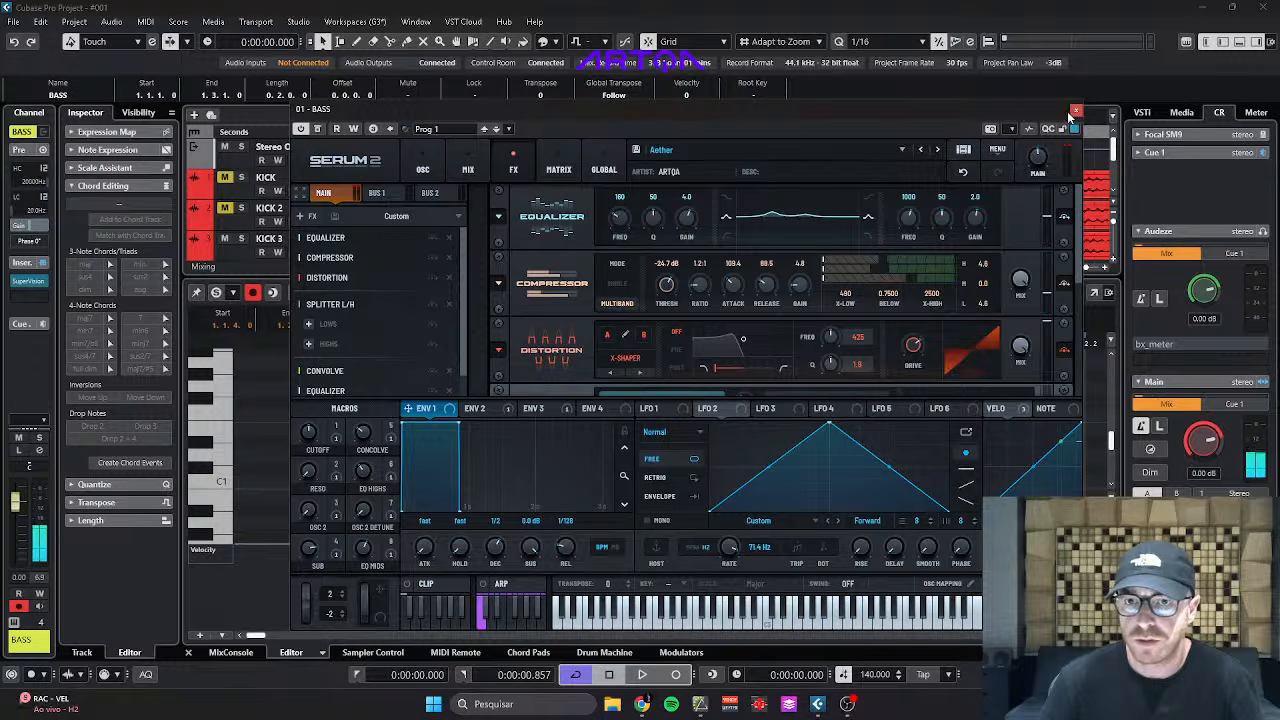
# Close the Serum 2 window, delete the higher-octave notes above the D1 notes in the bass pattern, and start playback.
pyautogui.click(1076, 110)
pyautogui.scroll(2, 524, 449)
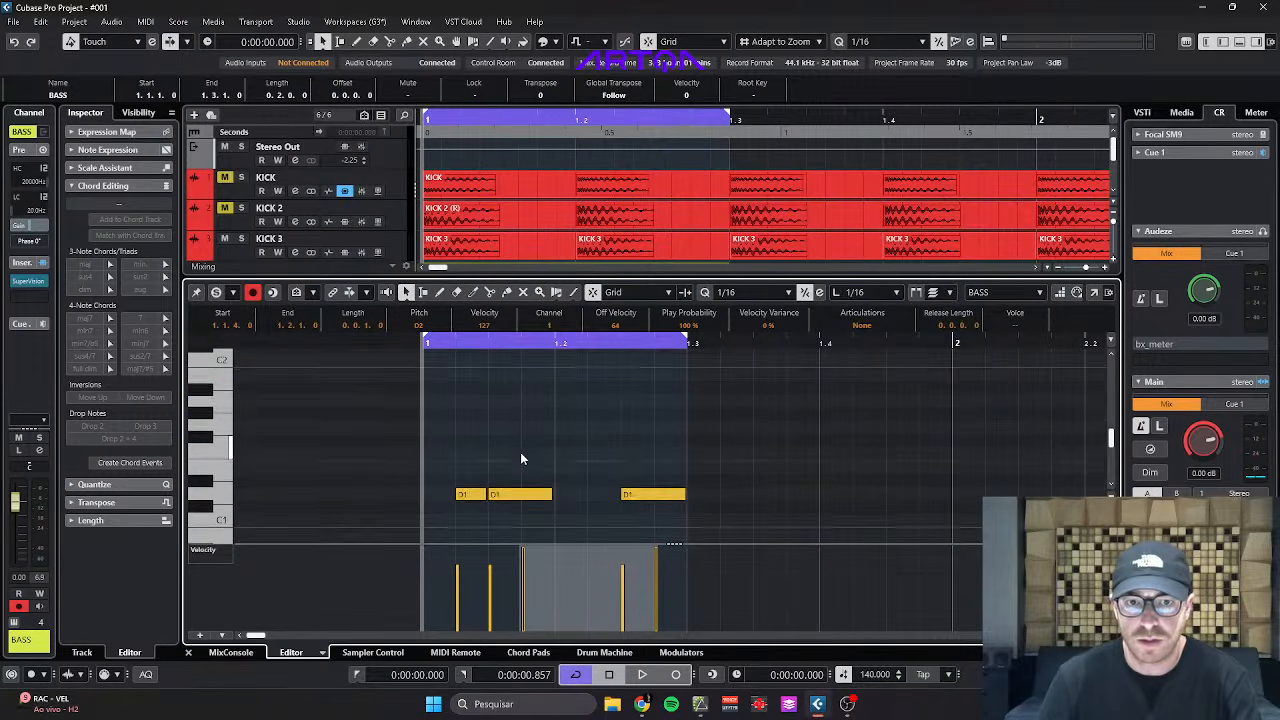
pyautogui.click(536, 412)
pyautogui.press('Delete')
pyautogui.scroll(2, 631, 441)
pyautogui.moveTo(638, 446); pyautogui.dragTo(688, 363)
pyautogui.press('Delete')
pyautogui.press('space')
pyautogui.scroll(-1, 671, 445)
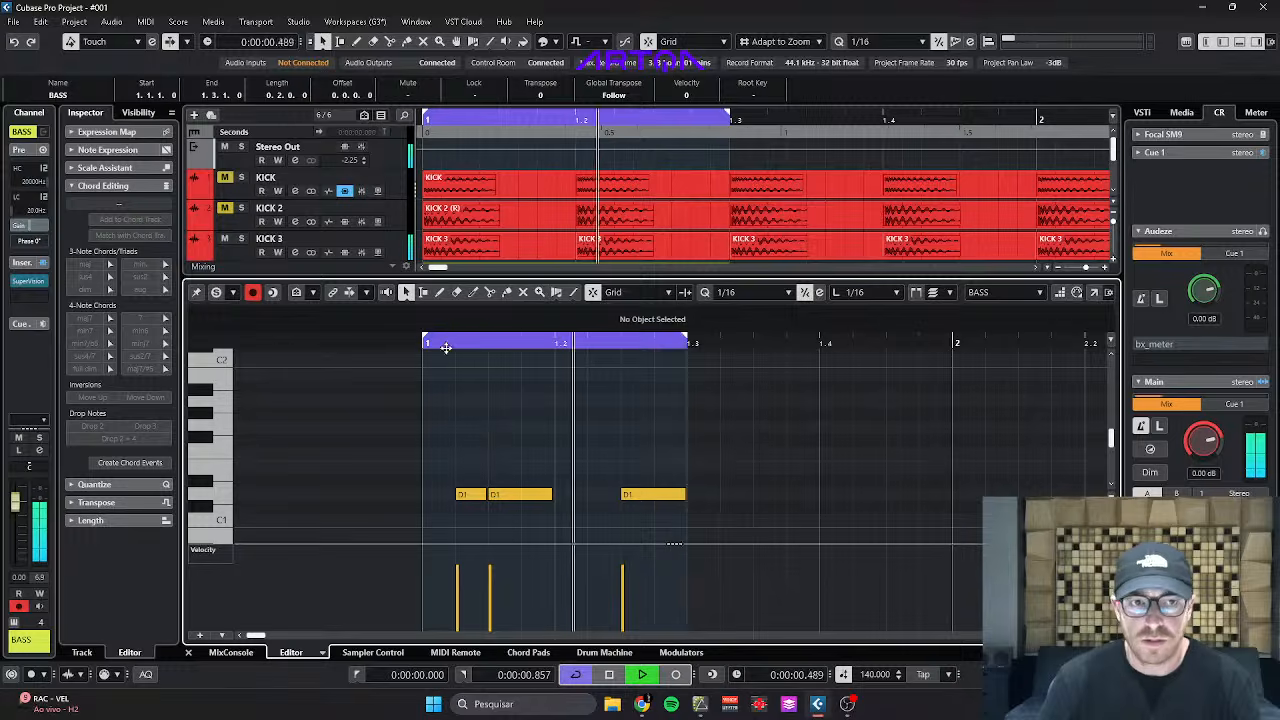
# Reopen Serum 2 on the bass track, adjust Aether's Convolve macro while the loop plays, and stop playback.
pyautogui.hotkey('alt', 'shift', 'e')
pyautogui.moveTo(366, 434)
pyautogui.mouseDown()
pyautogui.moveTo(374, 551)
pyautogui.moveTo(372, 421)
pyautogui.moveTo(379, 453)
pyautogui.mouseUp()
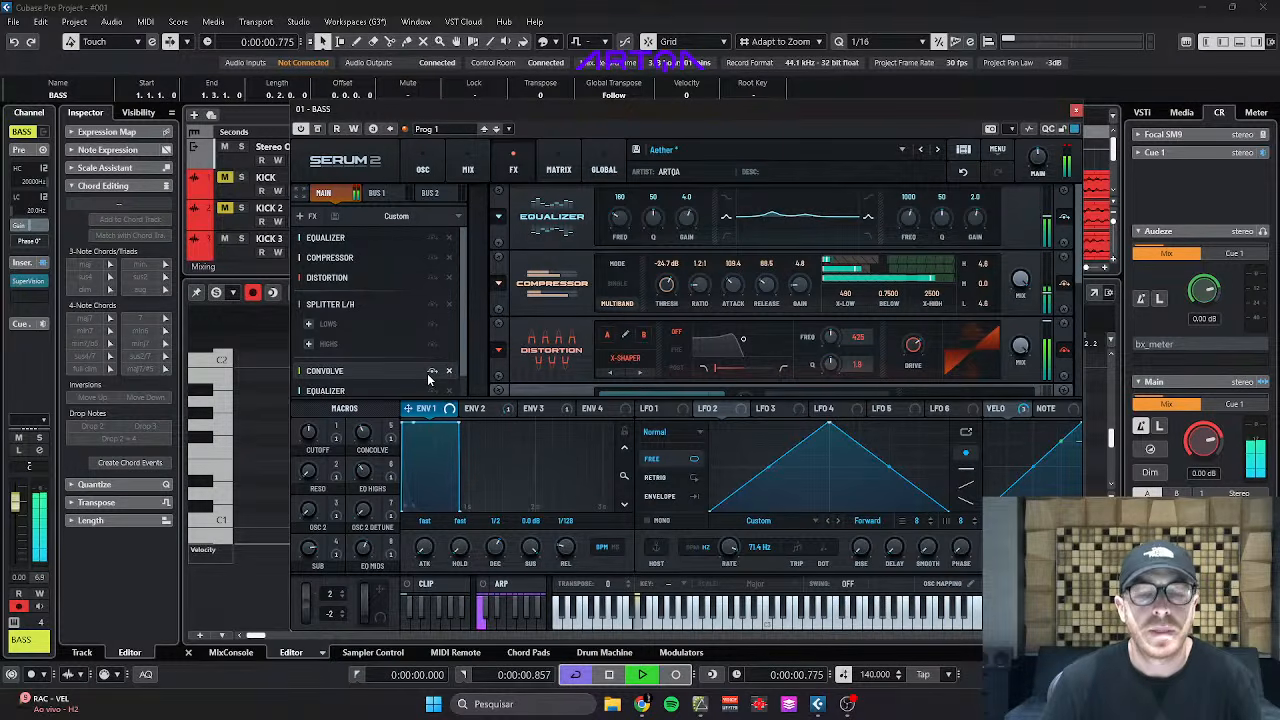
pyautogui.press('space')
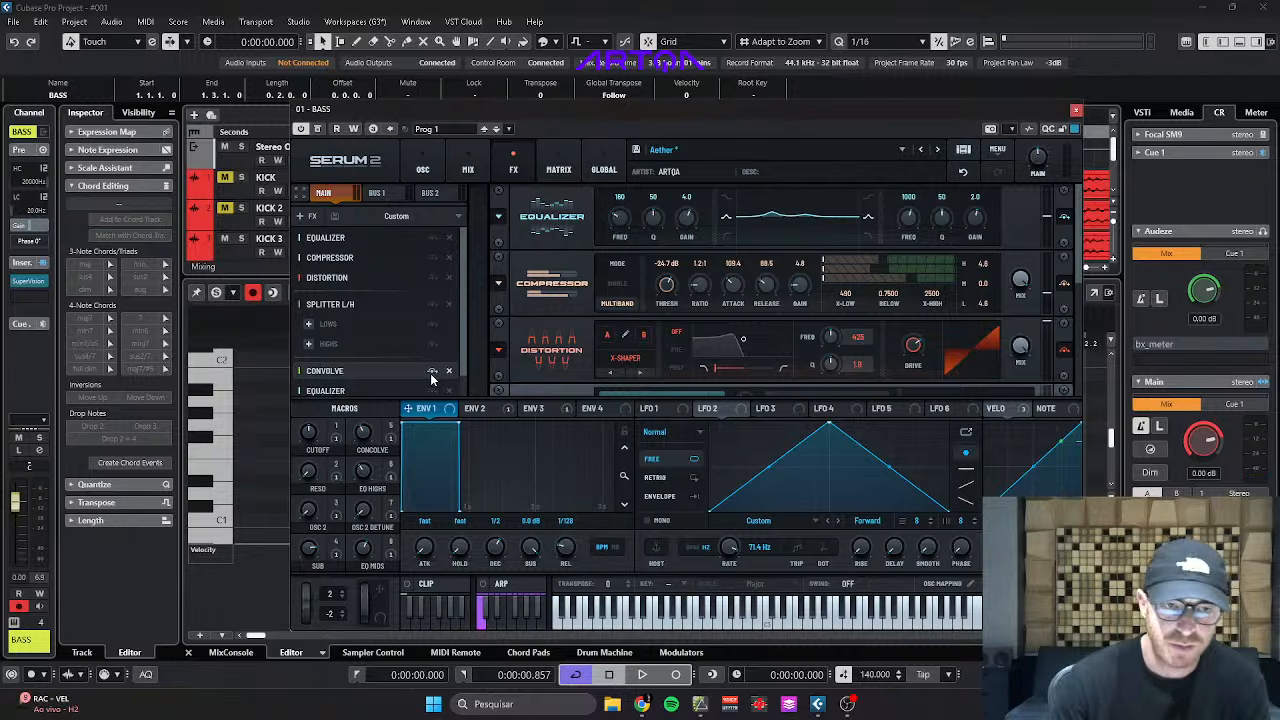
# Replay the loop with the Aether preset, adjust Serum 2's main volume, and stop playback.
pyautogui.press('space')
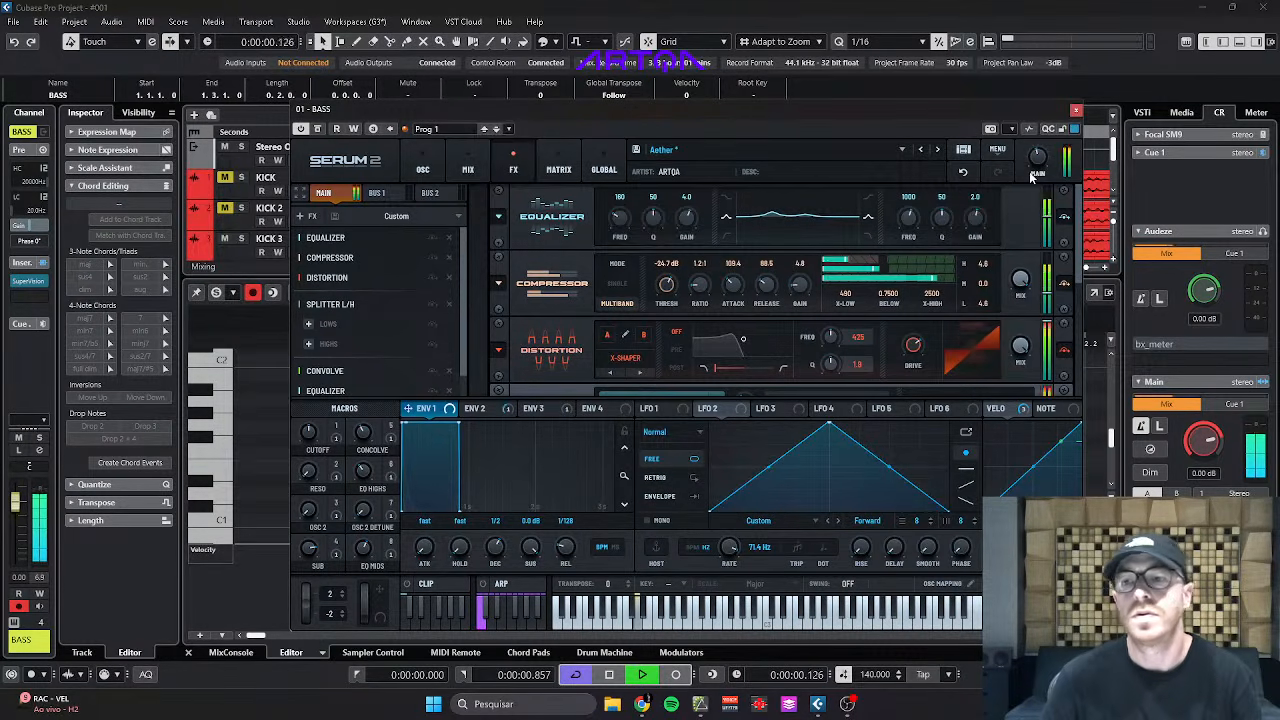
pyautogui.press('space')
pyautogui.press('space')
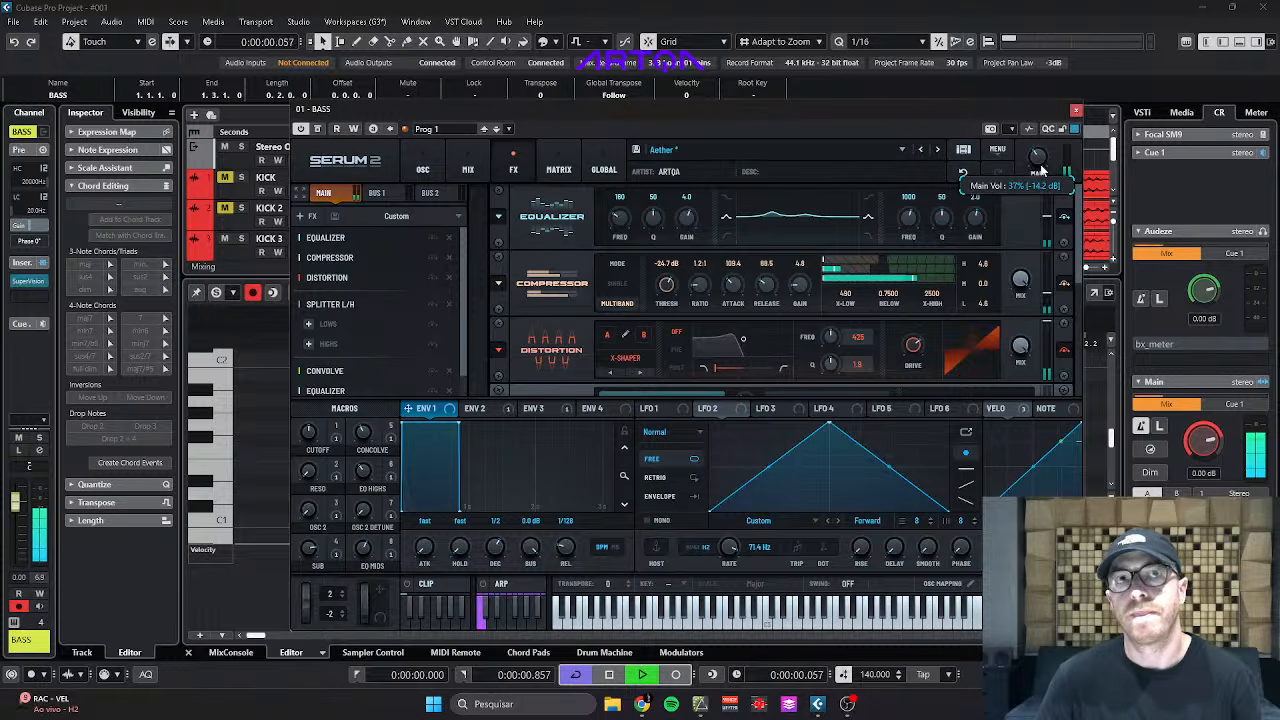
pyautogui.moveTo(1041, 166); pyautogui.dragTo(1041, 162)
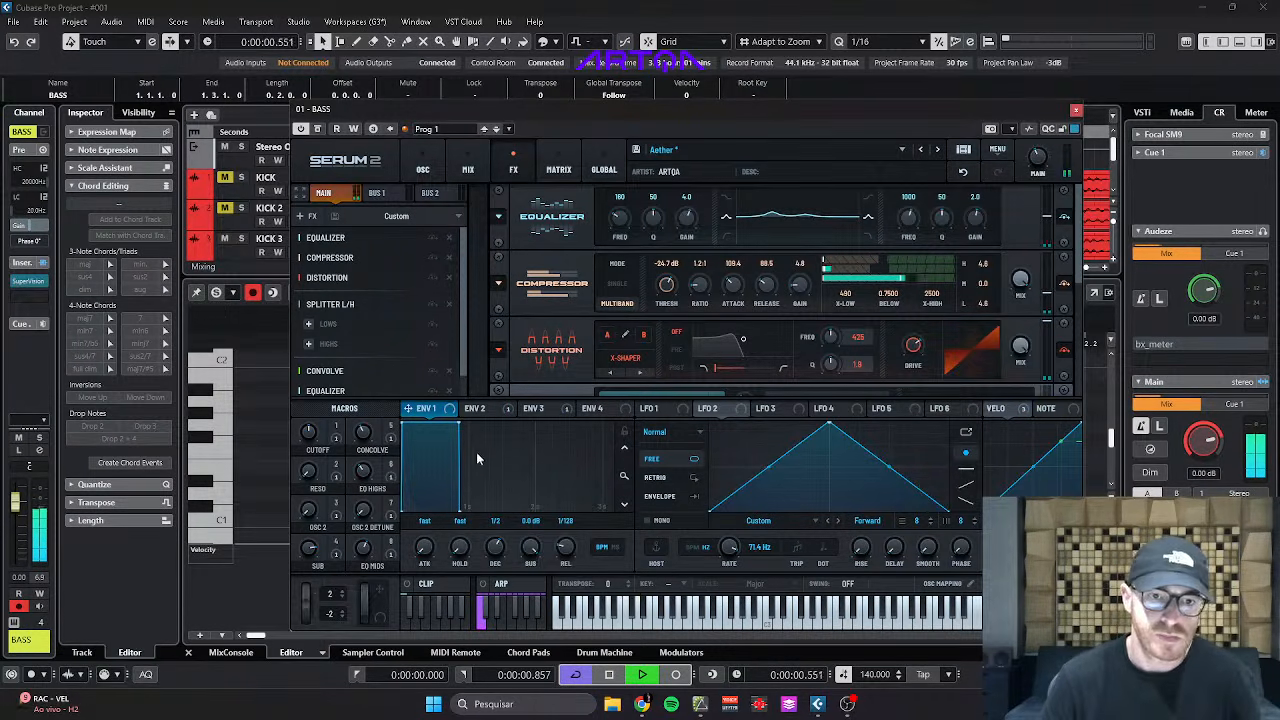
pyautogui.press('space')
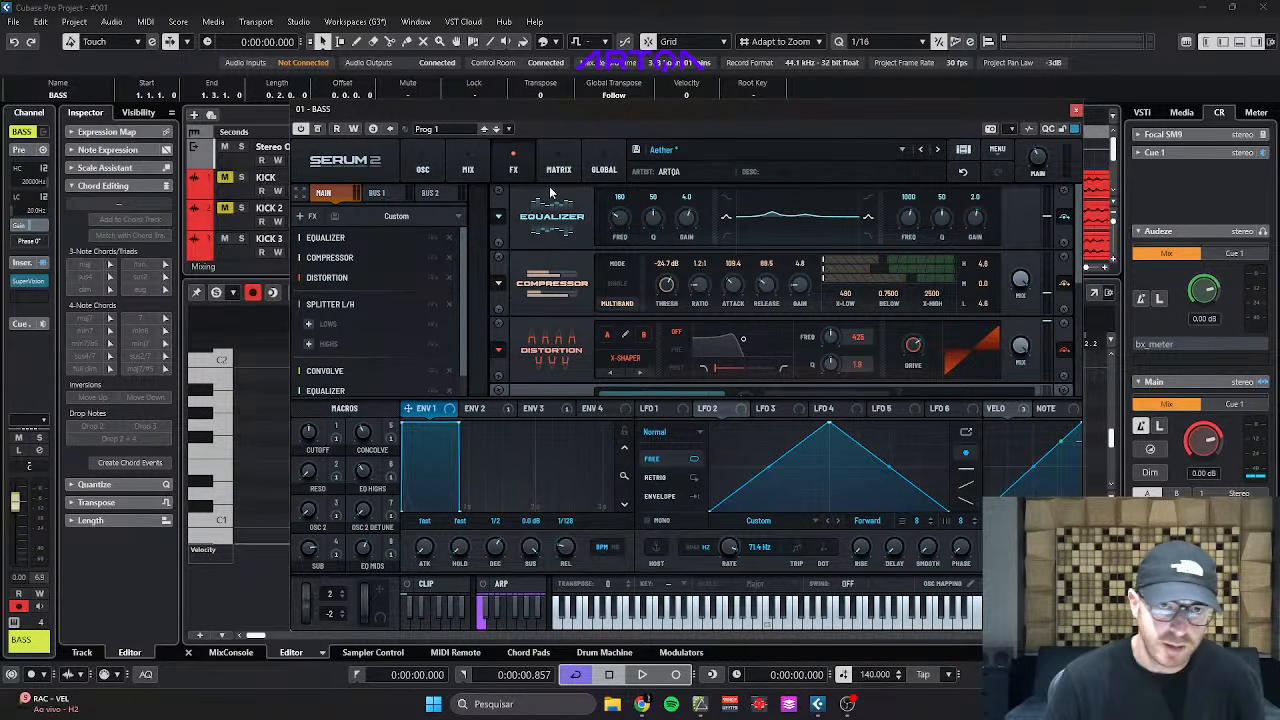
# Advance through the Serum 2 presets past Argent, Beyond and Blade to Celestium, and start playback to audition it.
pyautogui.click(937, 153)
pyautogui.click(937, 153)
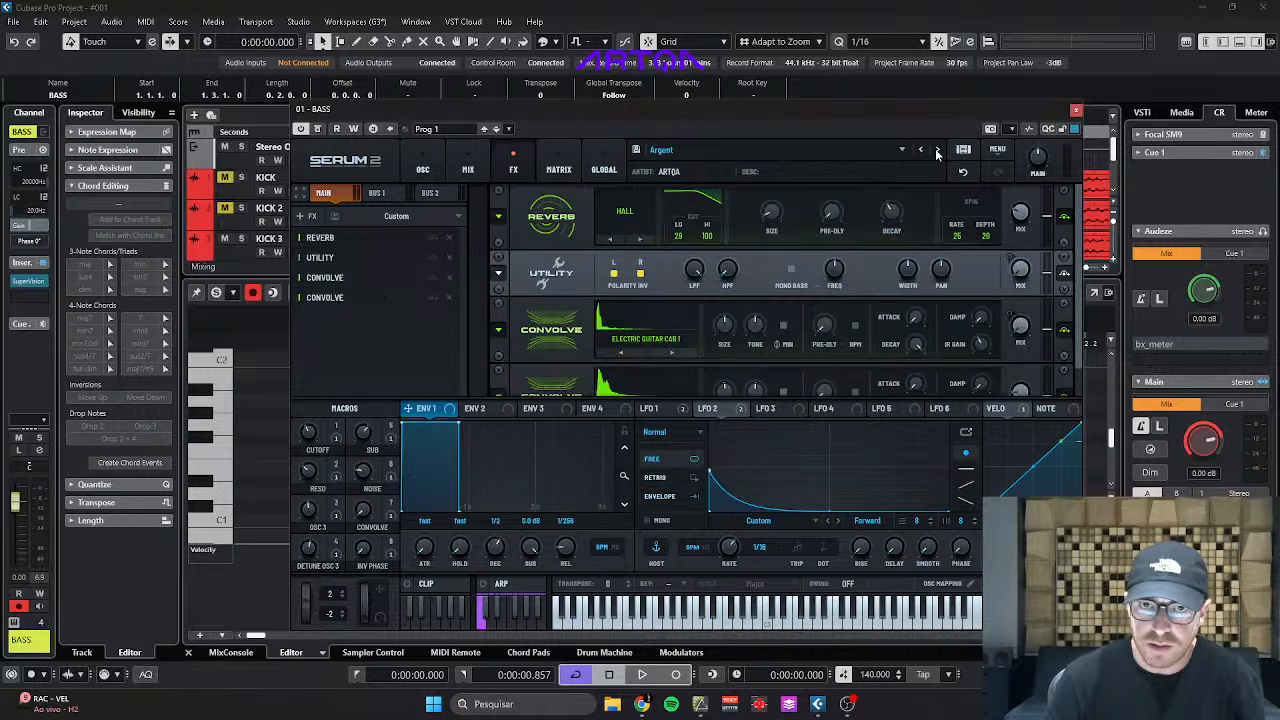
pyautogui.click(937, 153)
pyautogui.click(937, 153)
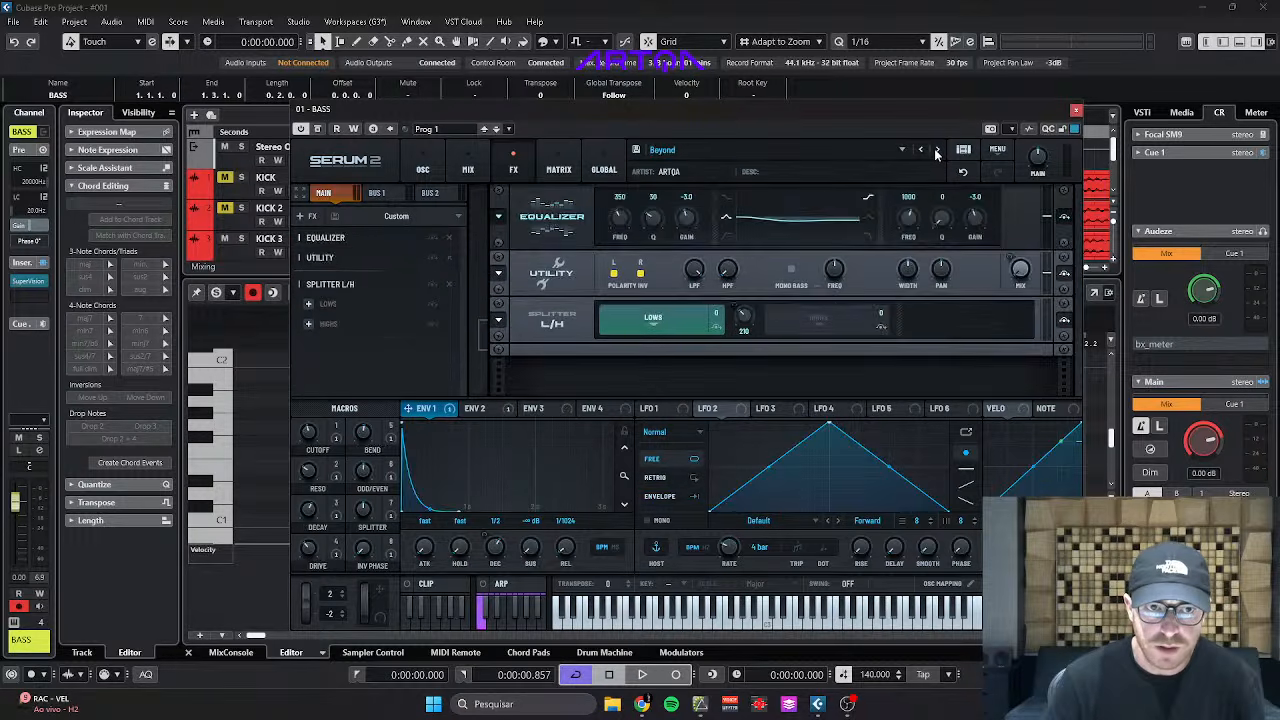
pyautogui.click(936, 153)
pyautogui.click(935, 153)
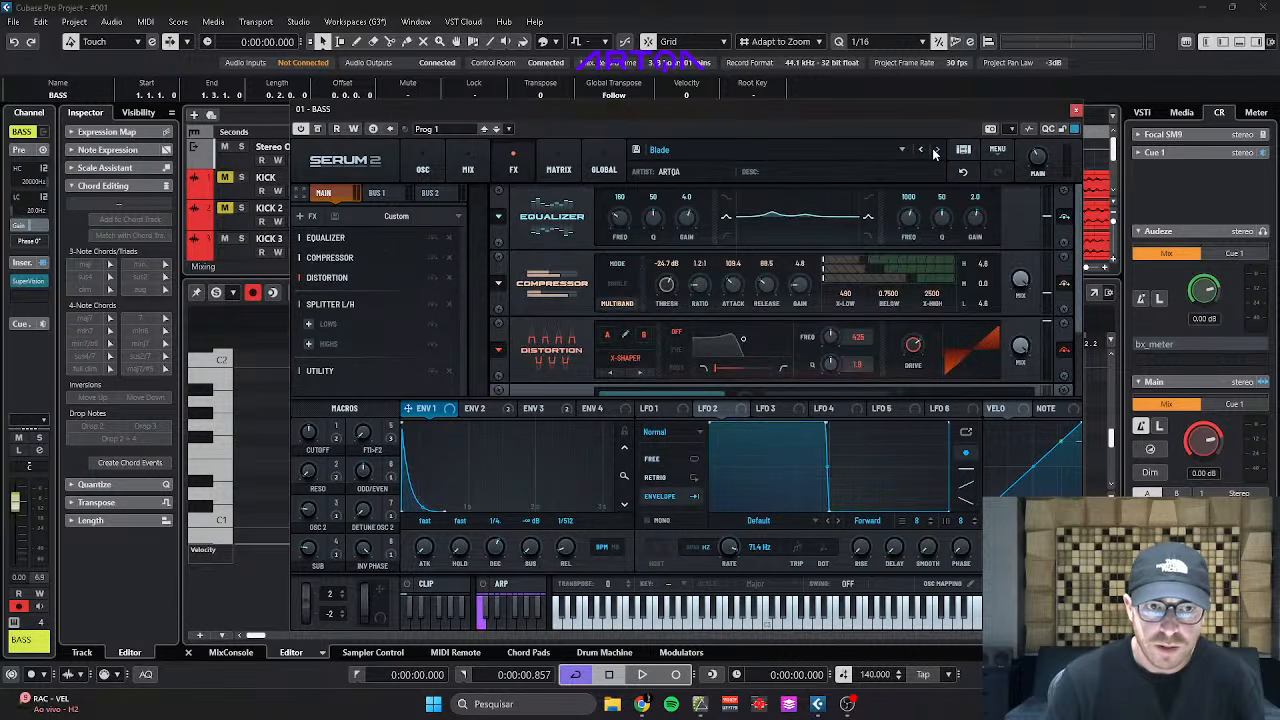
pyautogui.click(935, 153)
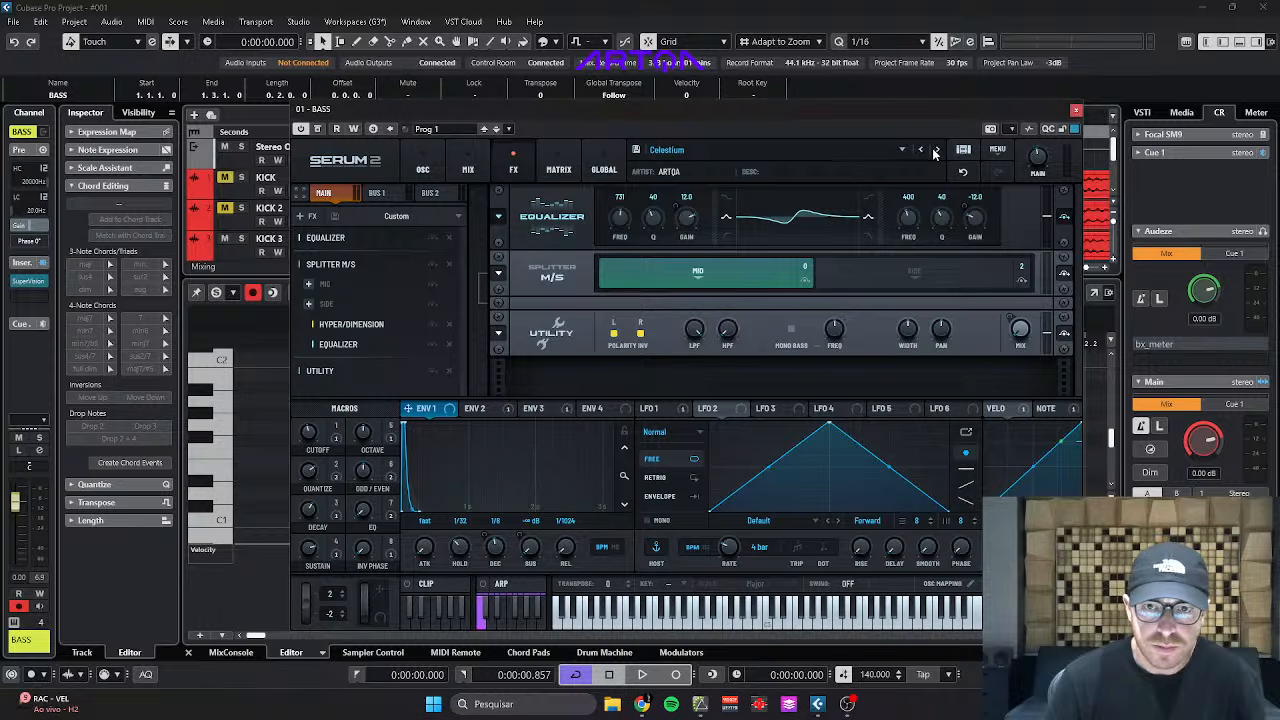
pyautogui.press('space')
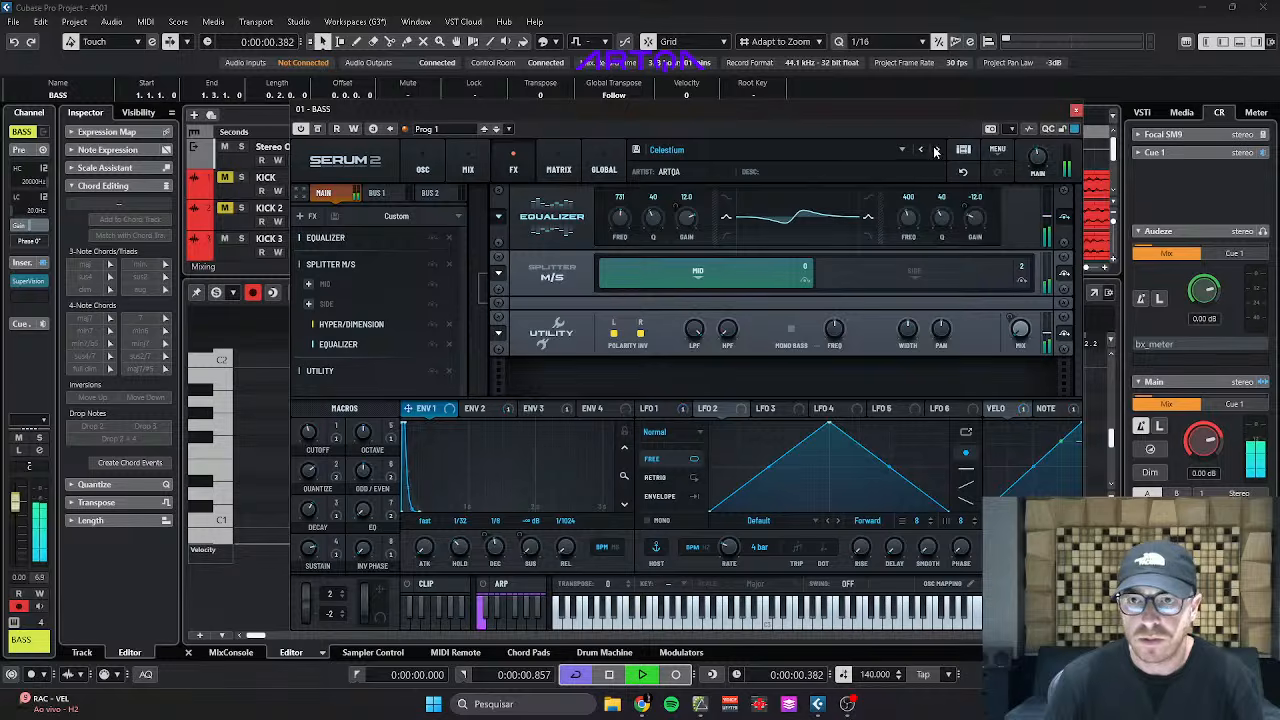
# Audition the Cloud and Code presets against the kick, load Coral, stop playback, and close the Serum 2 window.
pyautogui.click(935, 151)
pyautogui.click(935, 151)
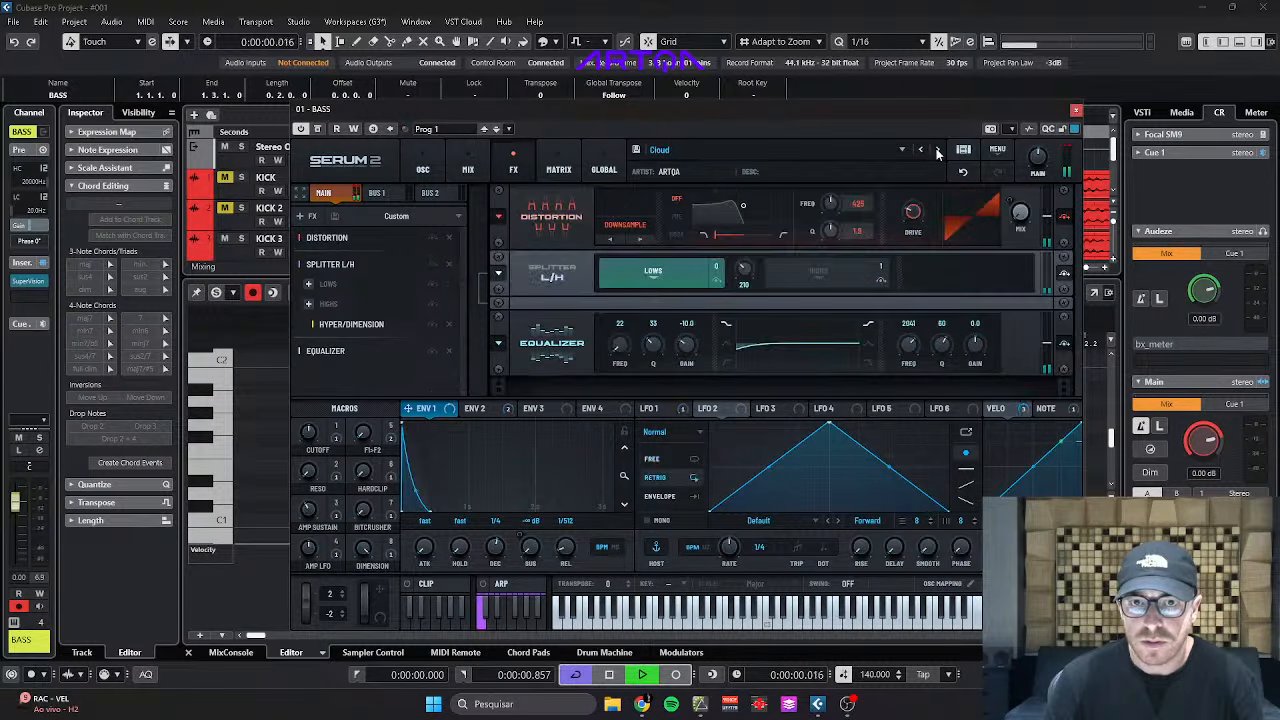
pyautogui.click(935, 151)
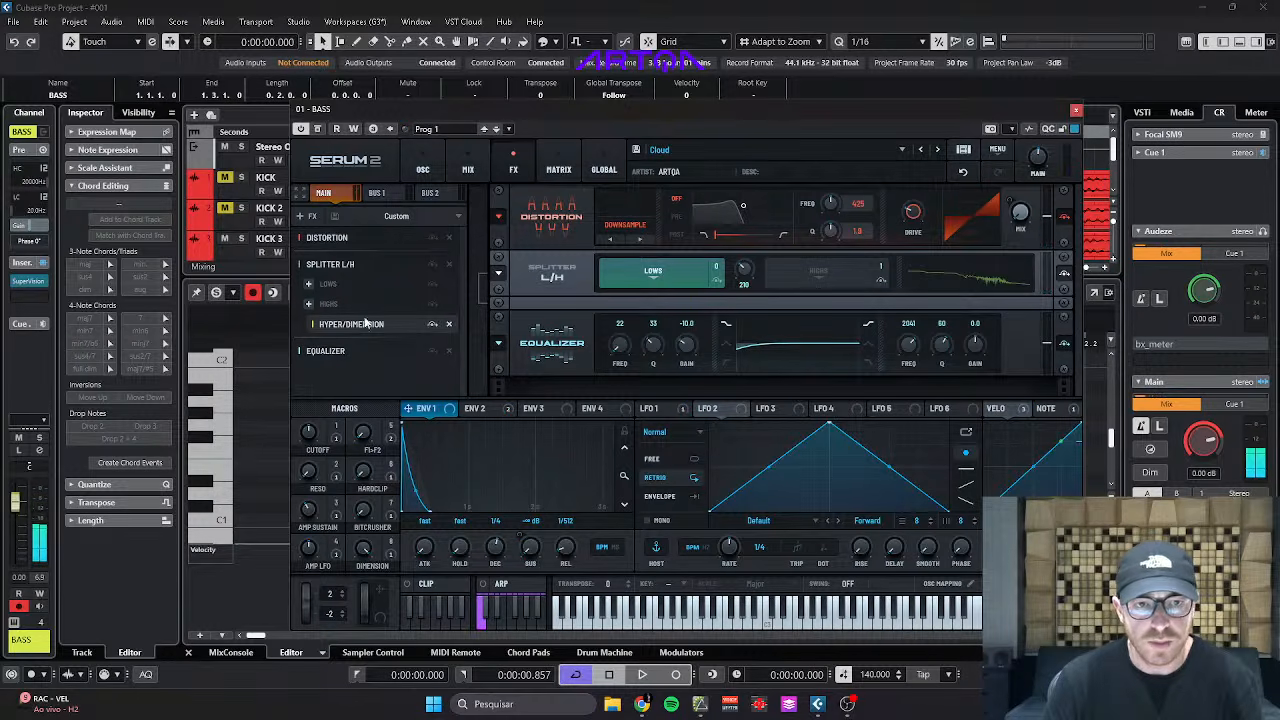
pyautogui.click(938, 151)
pyautogui.press('space')
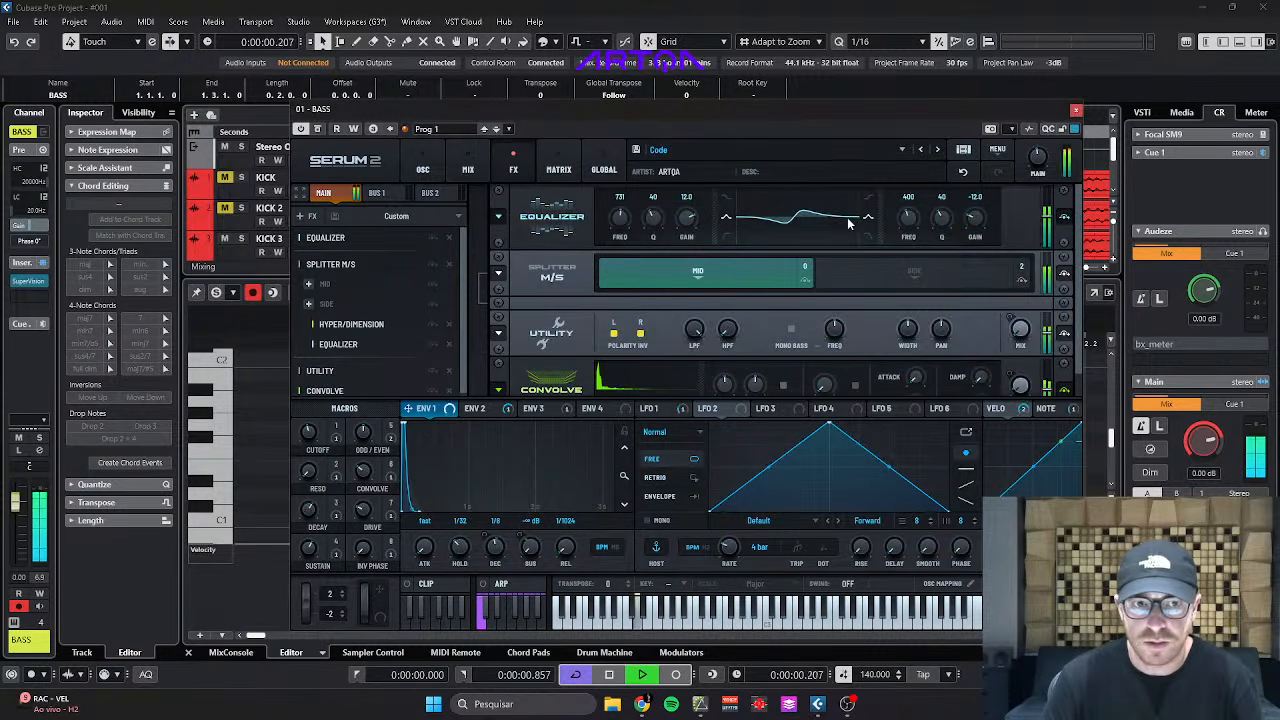
pyautogui.click(937, 151)
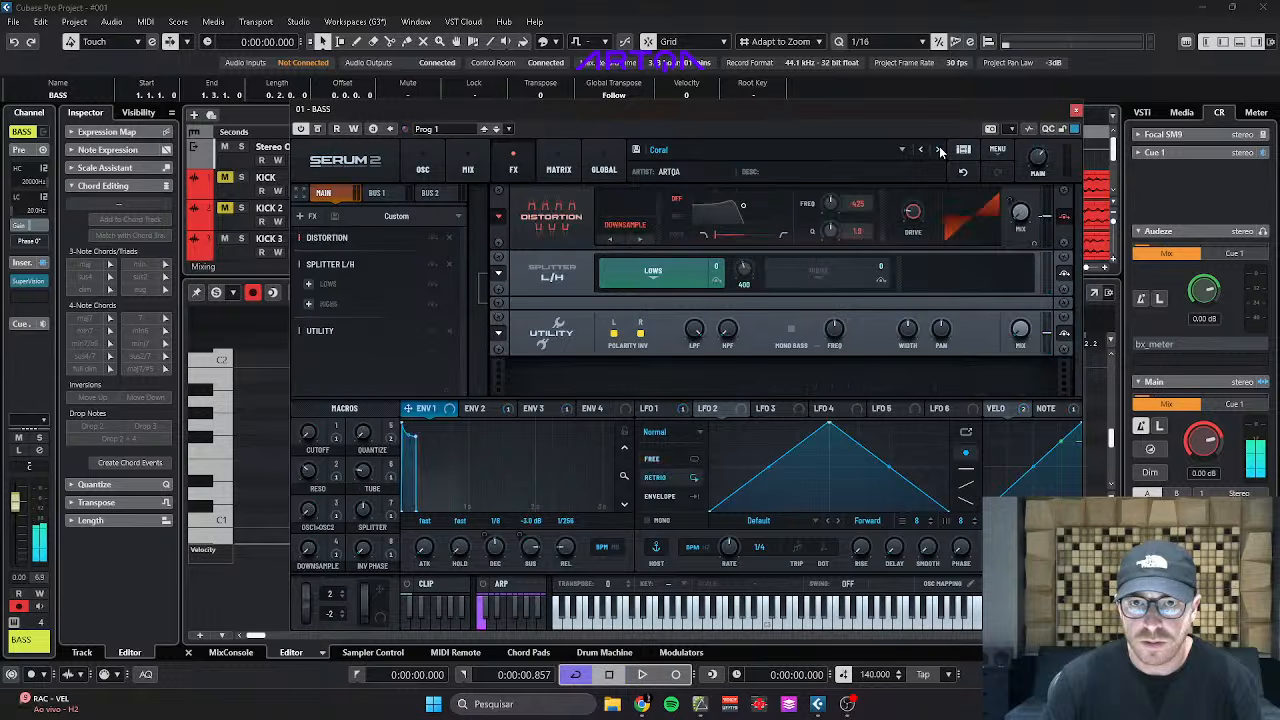
pyautogui.press('space')
pyautogui.click(1075, 110)
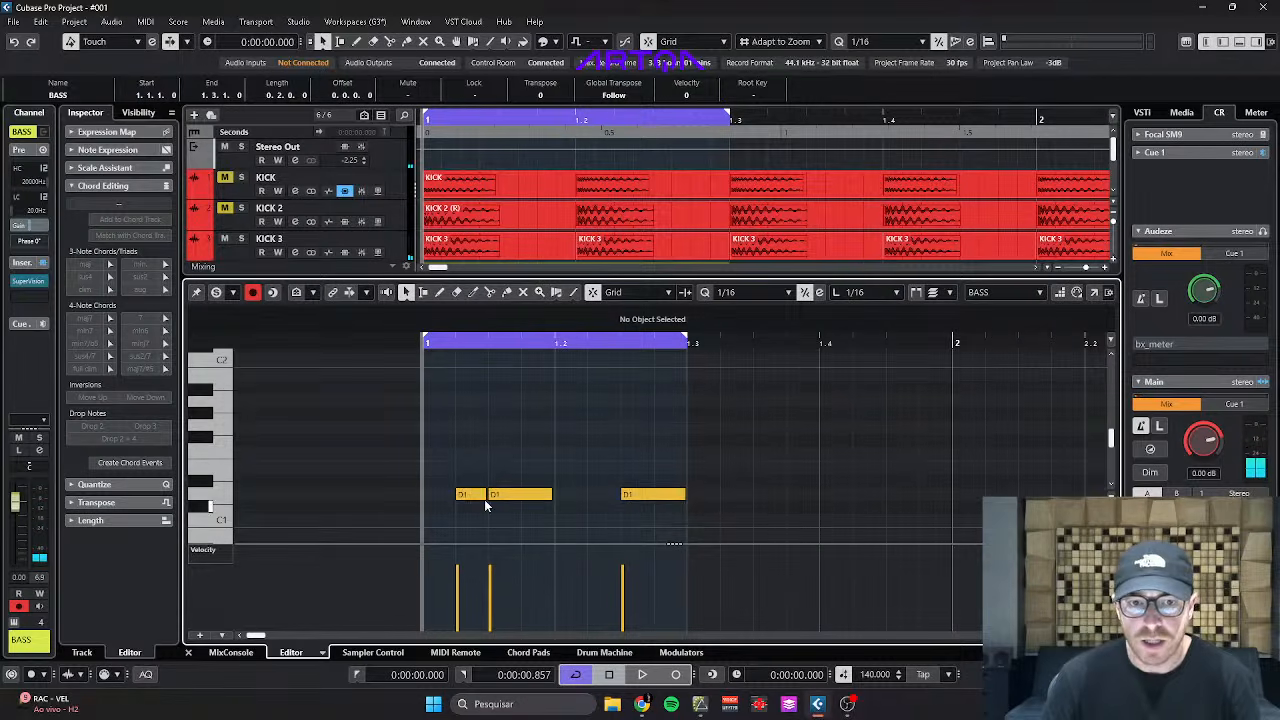
# Delete the short first D1 note, audition the loop, and move the two remaining bass notes up to E1.
pyautogui.scroll(-1, 483, 499)
pyautogui.moveTo(481, 498); pyautogui.dragTo(518, 434)
pyautogui.press('Delete')
pyautogui.press('space')
pyautogui.scroll(1, 557, 467)
pyautogui.scroll(-2, 560, 468)
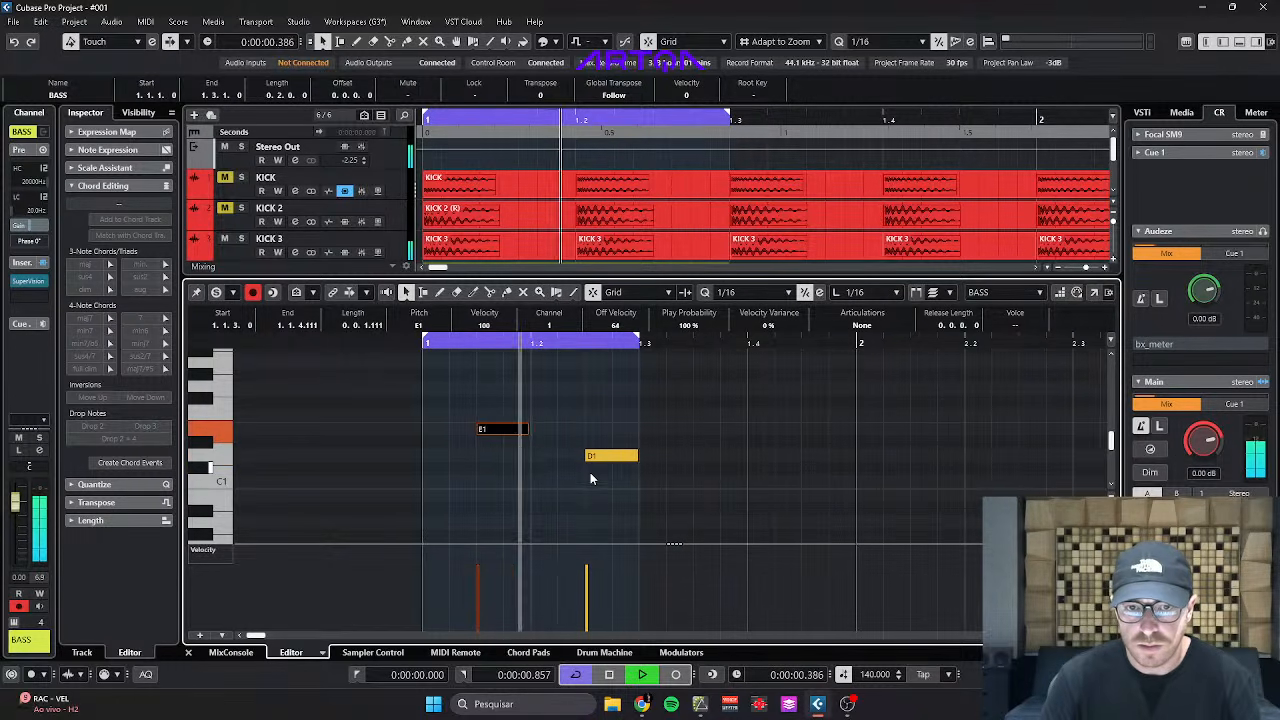
pyautogui.press('space')
pyautogui.moveTo(603, 457); pyautogui.dragTo(608, 429)
# Add an E2 note at 1.2.4 and an E1 note at 1.1.1 lengthened almost to the next note, and start playback.
pyautogui.scroll(4, 616, 418)
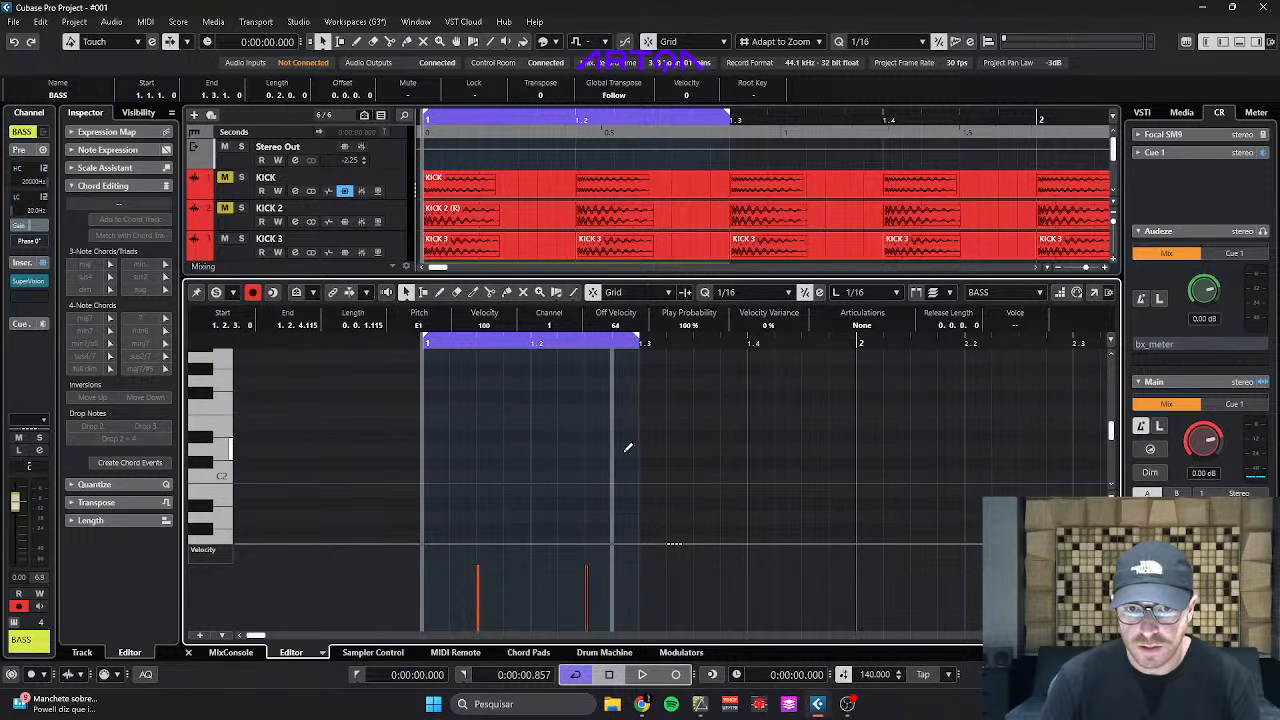
pyautogui.click(627, 447)
pyautogui.scroll(-3, 627, 447)
pyautogui.scroll(2, 624, 415)
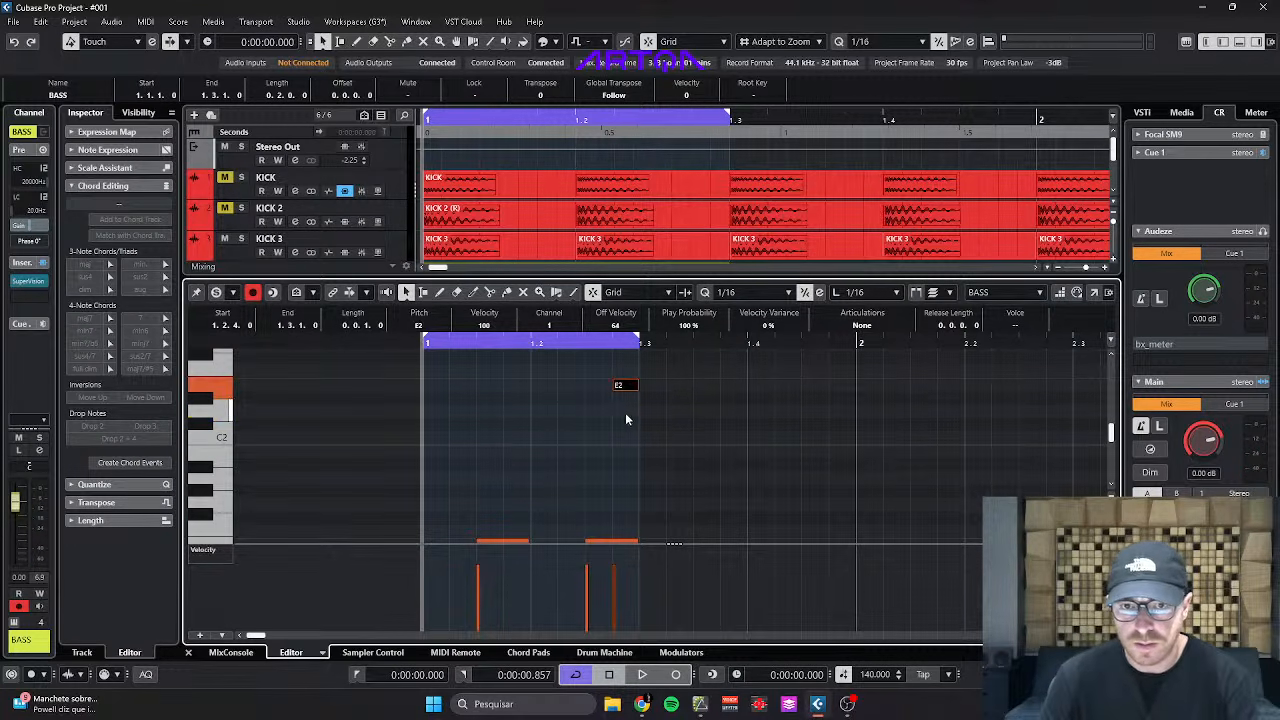
pyautogui.scroll(-2, 544, 480)
pyautogui.click(440, 466)
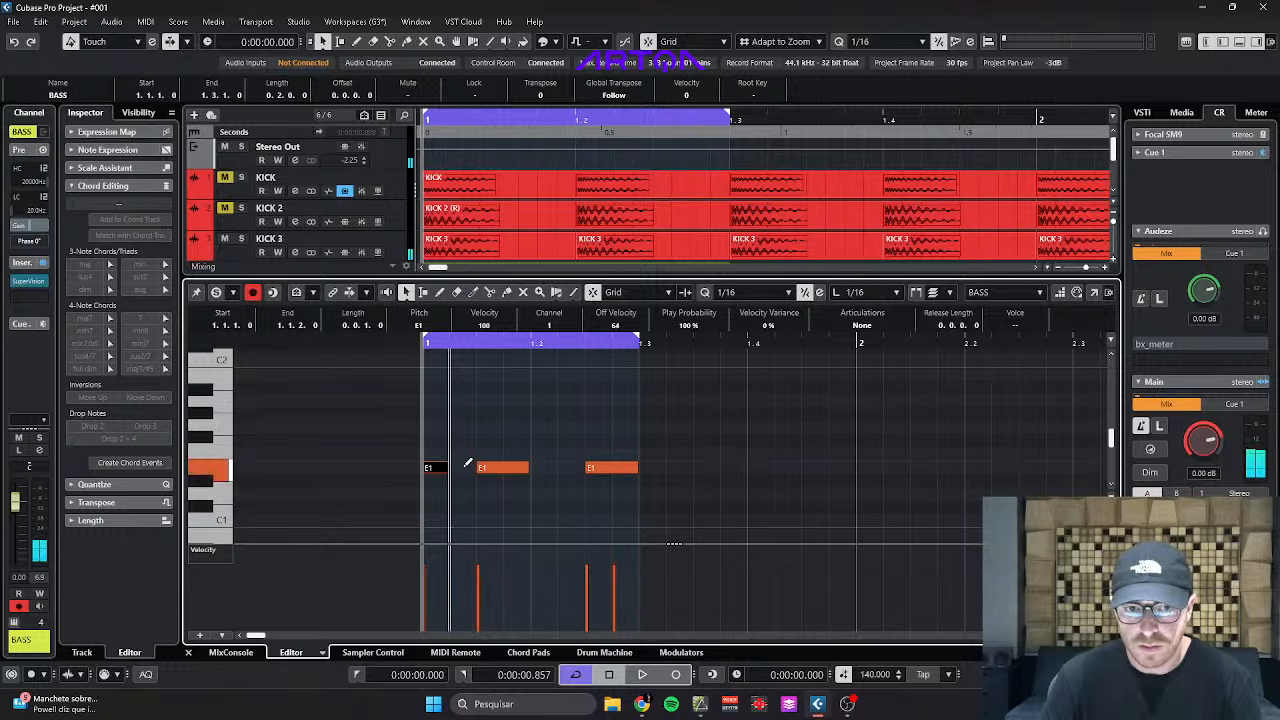
pyautogui.moveTo(446, 467); pyautogui.dragTo(470, 467)
pyautogui.press('space')
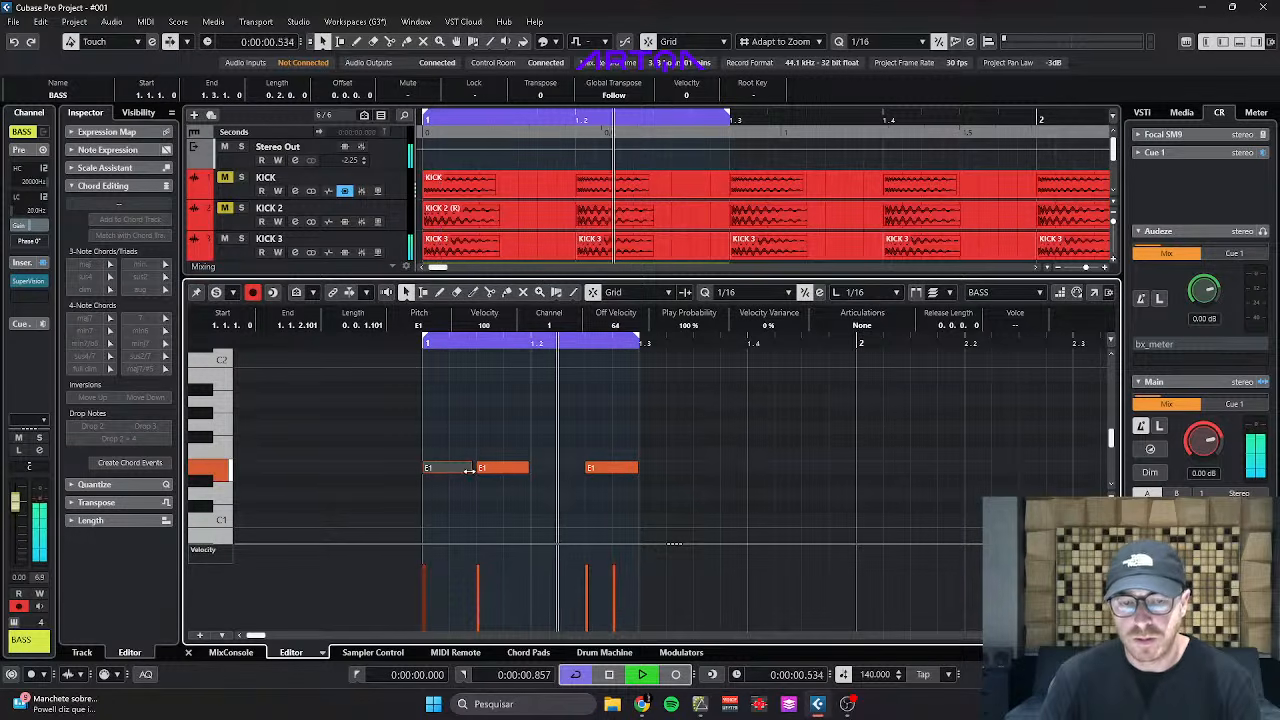
# Close the note editor, stop playback, and insert LFOTool after SuperVision on the BASS track.
pyautogui.hotkey('ctrl', 'e')
pyautogui.press('space')
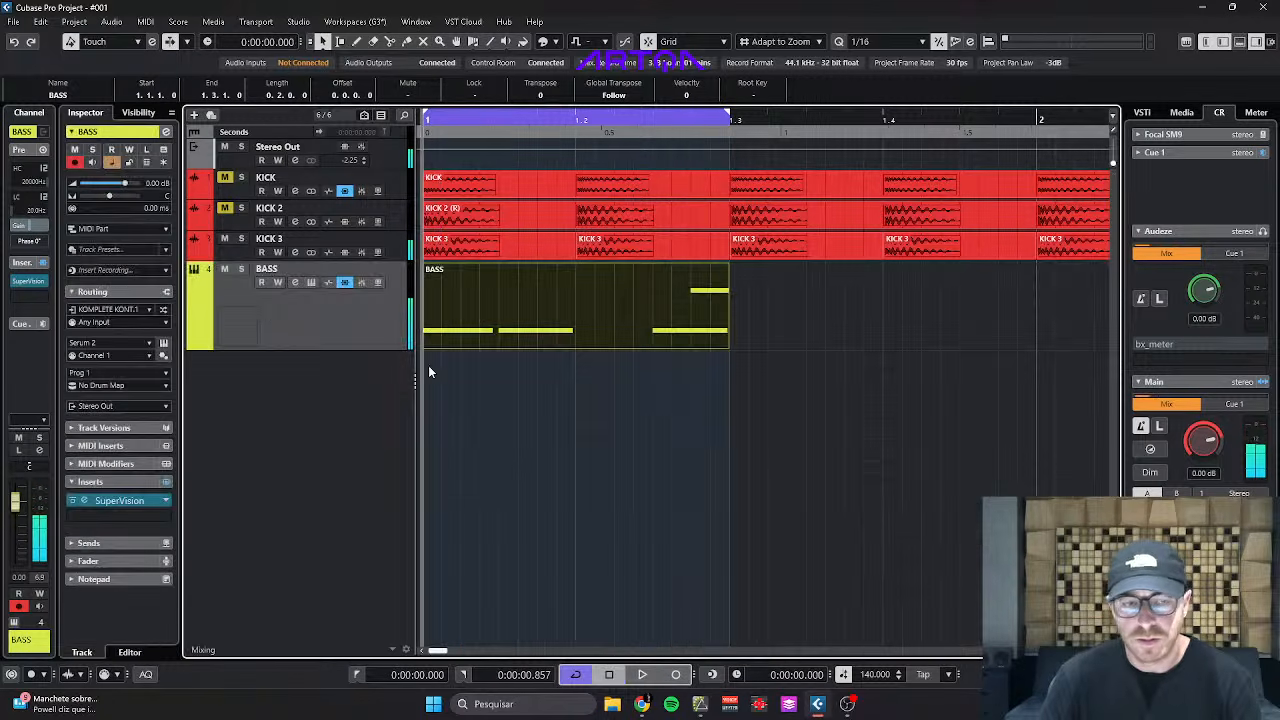
pyautogui.click(114, 514)
pyautogui.write('lfo')
pyautogui.press('Return')
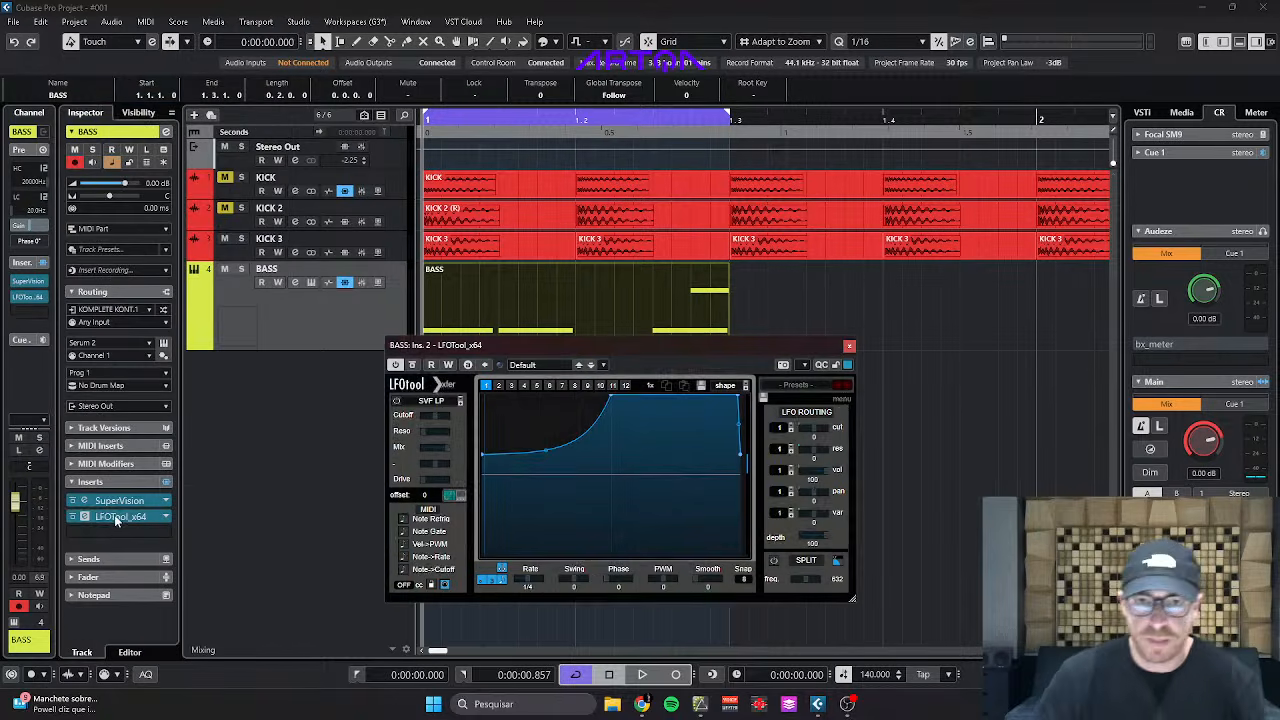
# Lower LFOTool's curve start to the minimum, shift its peak point earlier while the loop plays, and close the plug-in.
pyautogui.moveTo(482, 461); pyautogui.dragTo(482, 553)
pyautogui.press('space')
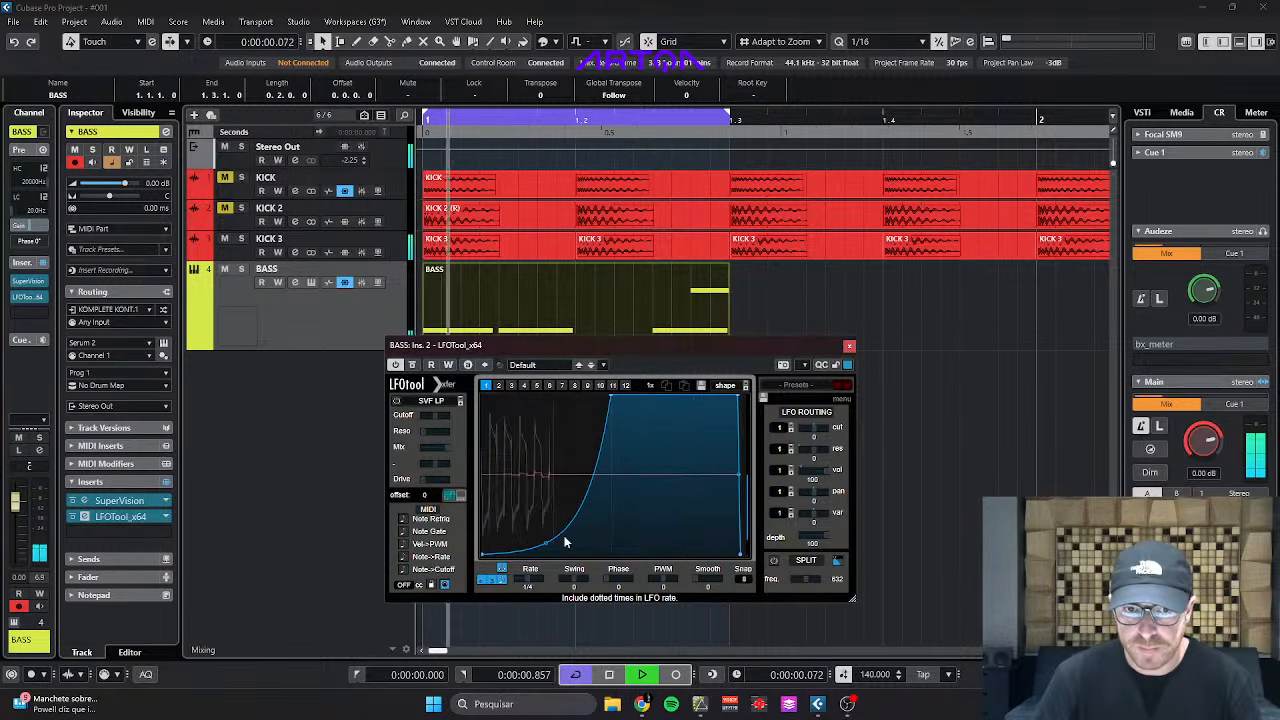
pyautogui.moveTo(607, 398); pyautogui.dragTo(581, 396)
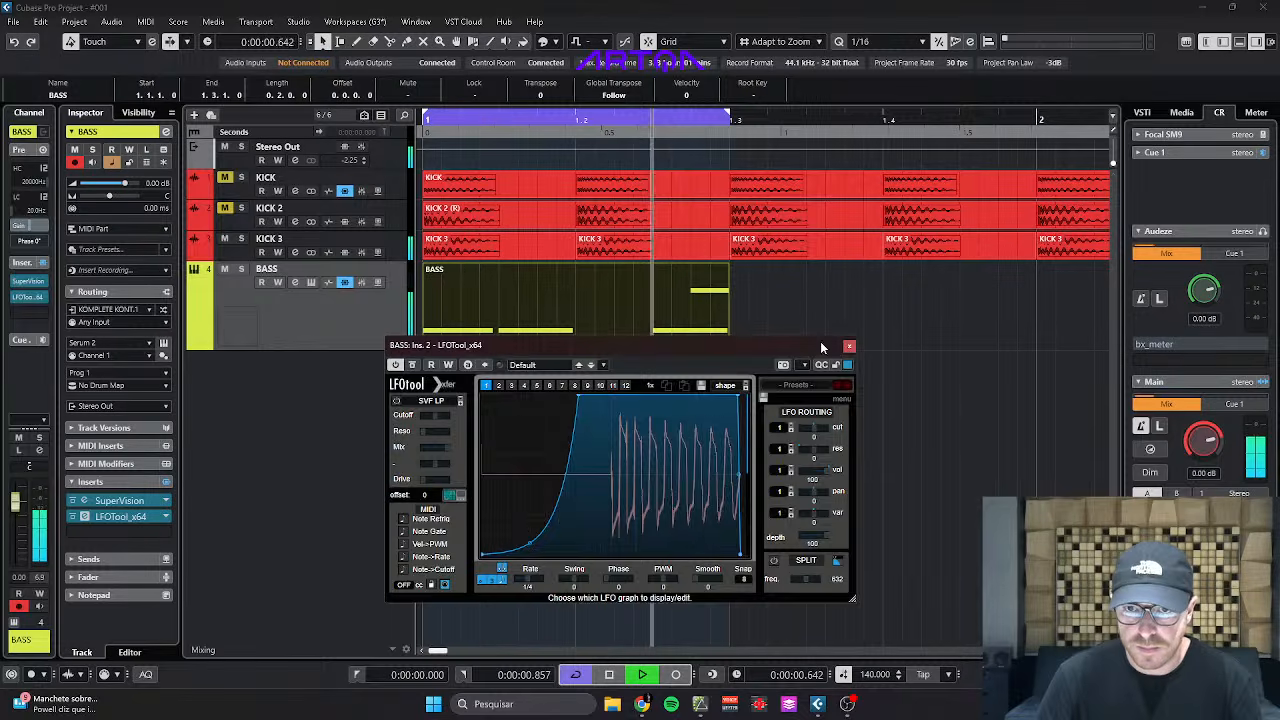
pyautogui.click(849, 345)
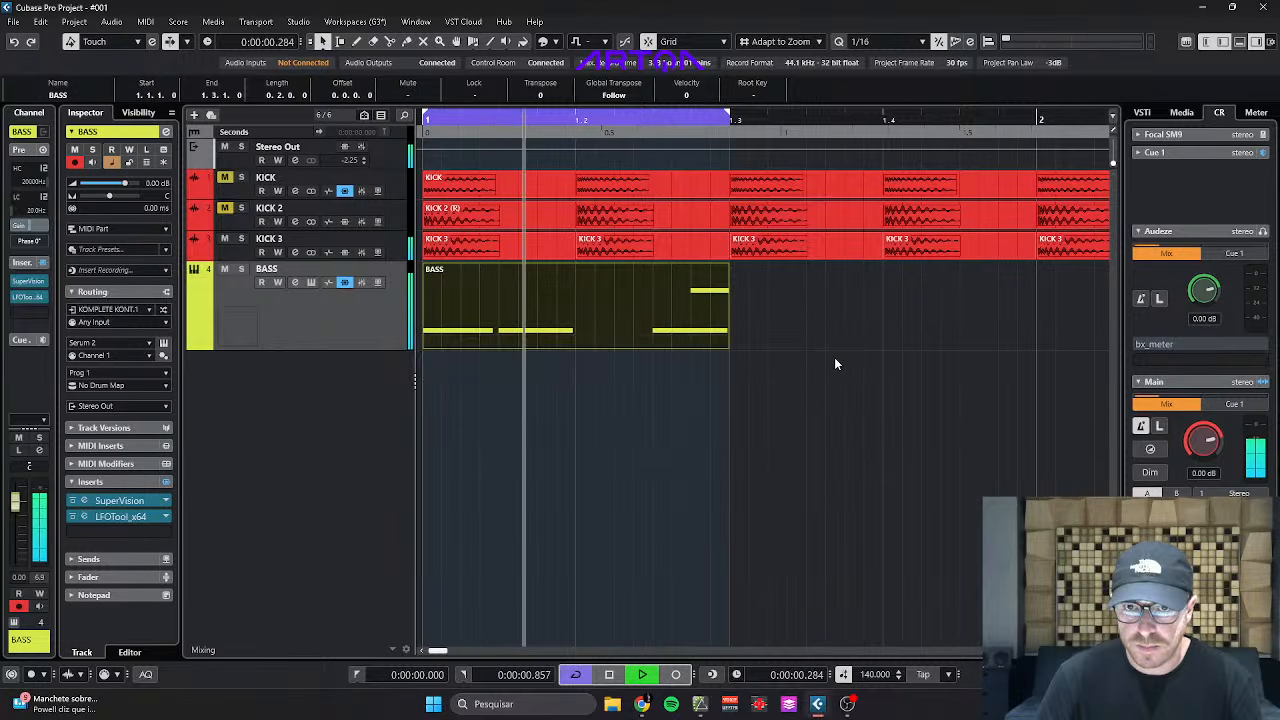
# Stop playback, reopen the bass part, delete the E2 note at 1.2.4, and raise the E1 note at 1.2.3 to E2.
pyautogui.press('space')
pyautogui.doubleClick(560, 320)
pyautogui.scroll(3, 463, 453)
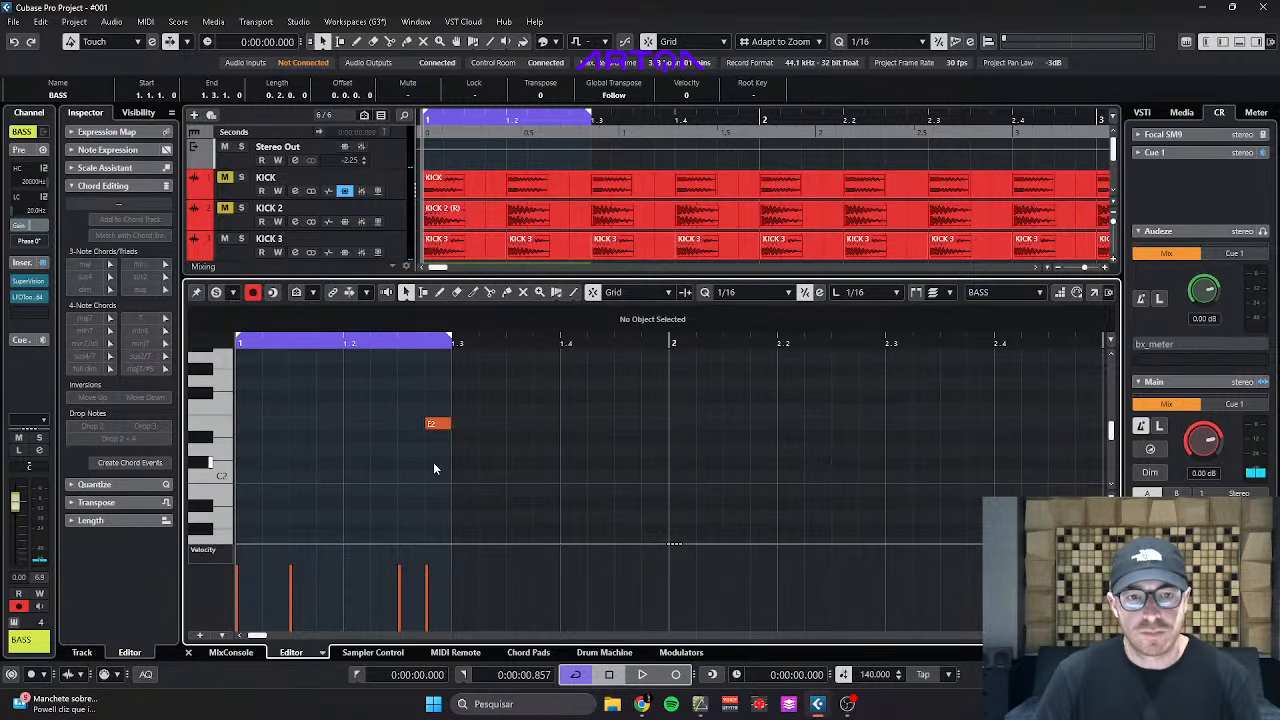
pyautogui.click(437, 424)
pyautogui.press('Delete')
pyautogui.scroll(-3, 437, 460)
pyautogui.click(423, 467)
pyautogui.hotkey('shift', 'Up')
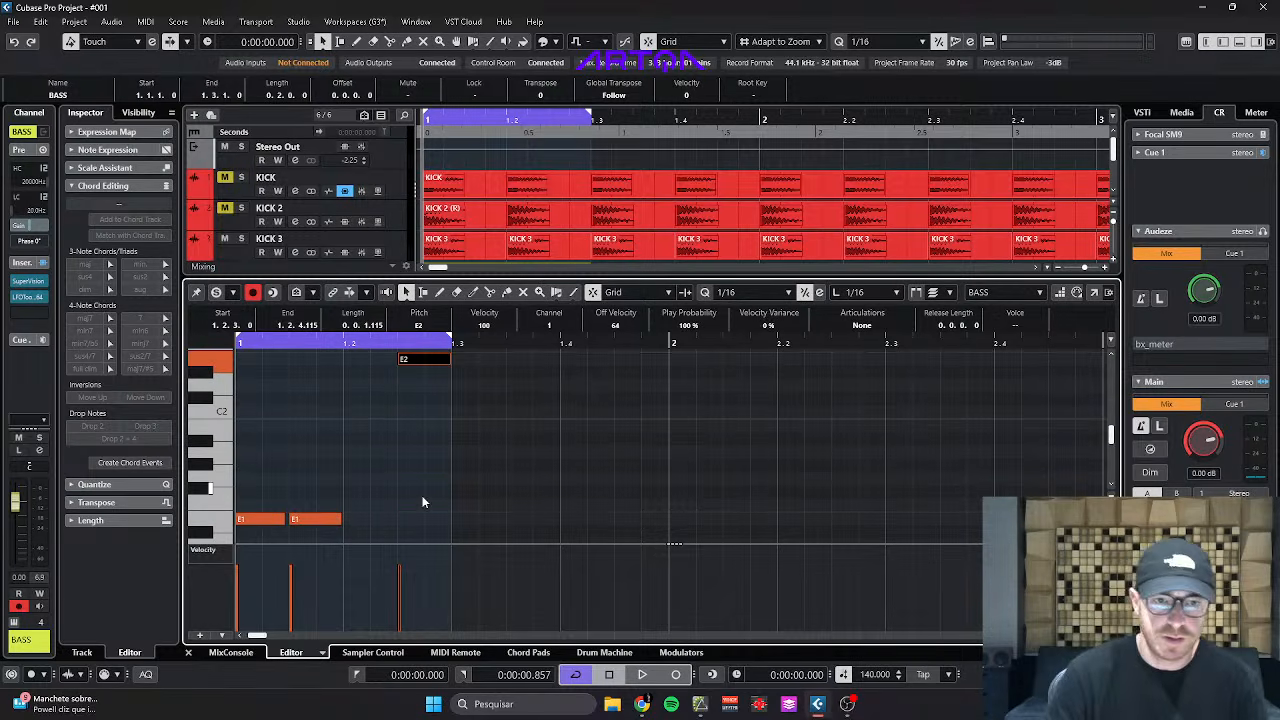
# Try a short E1 note at 1.2.2 in the bass pattern, audition the loop, and delete that note.
pyautogui.moveTo(378, 520); pyautogui.dragTo(388, 519)
pyautogui.press('space')
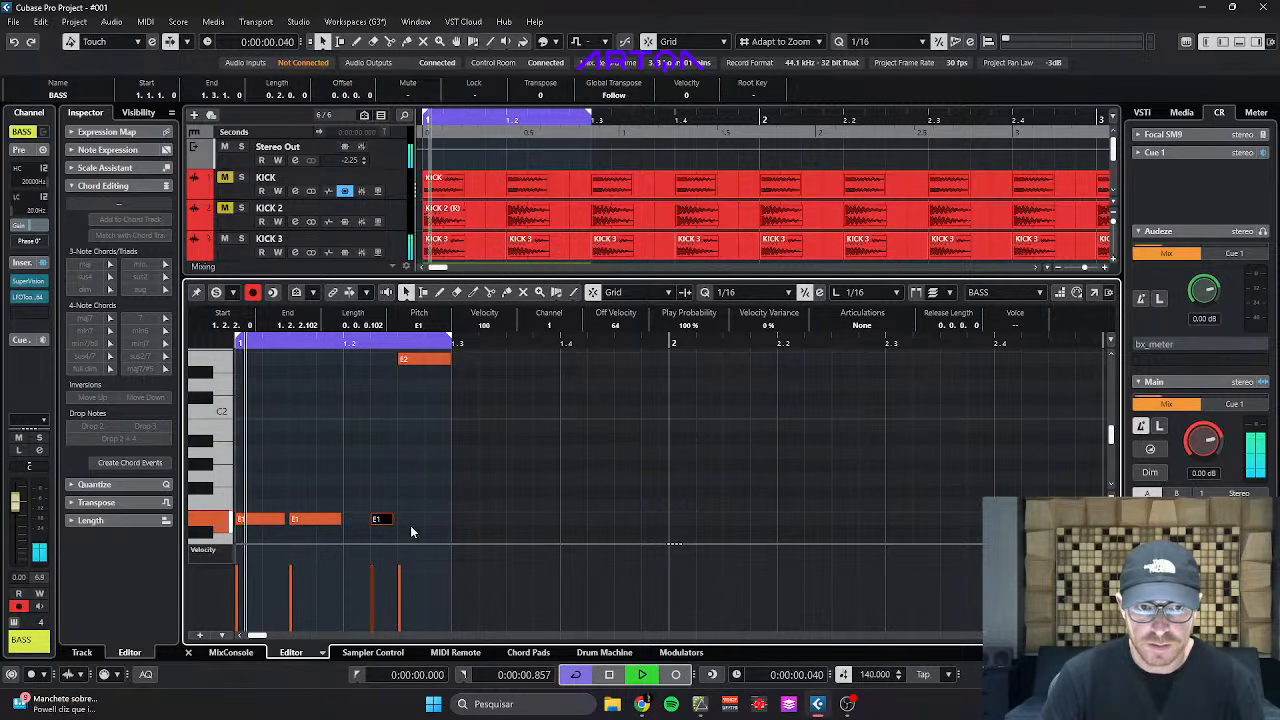
pyautogui.scroll(1, 429, 536)
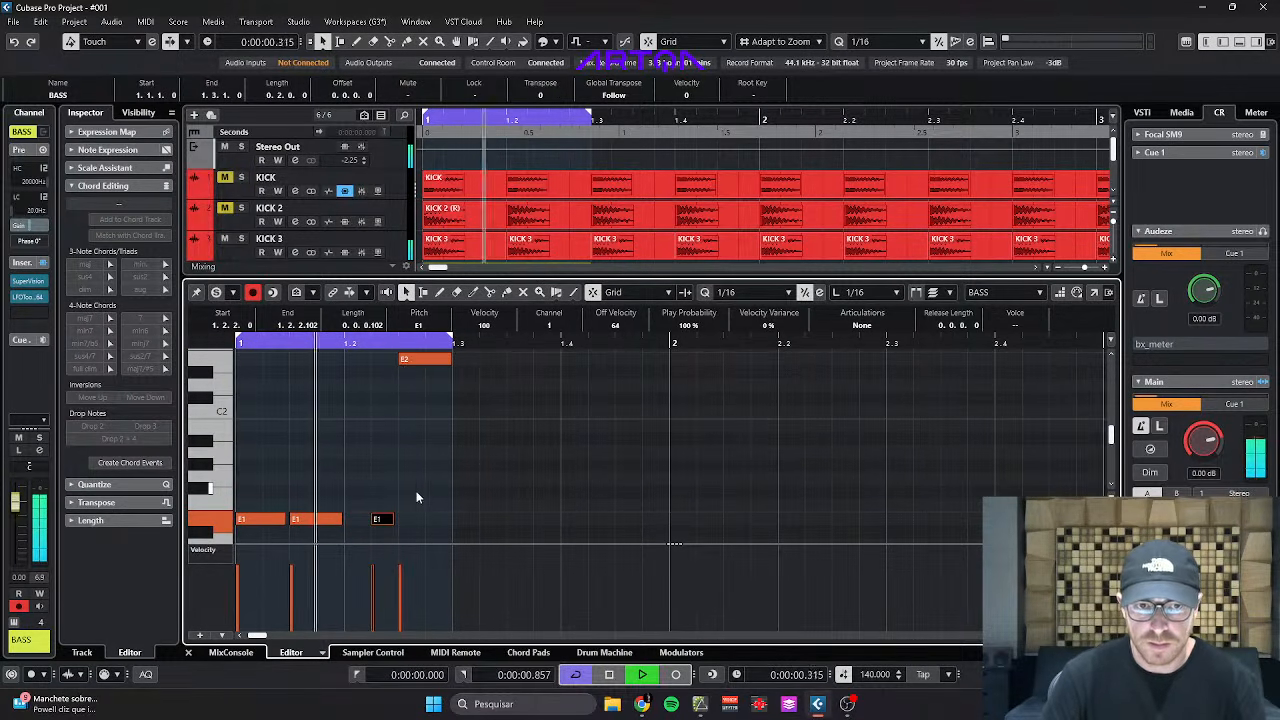
pyautogui.scroll(-1, 426, 497)
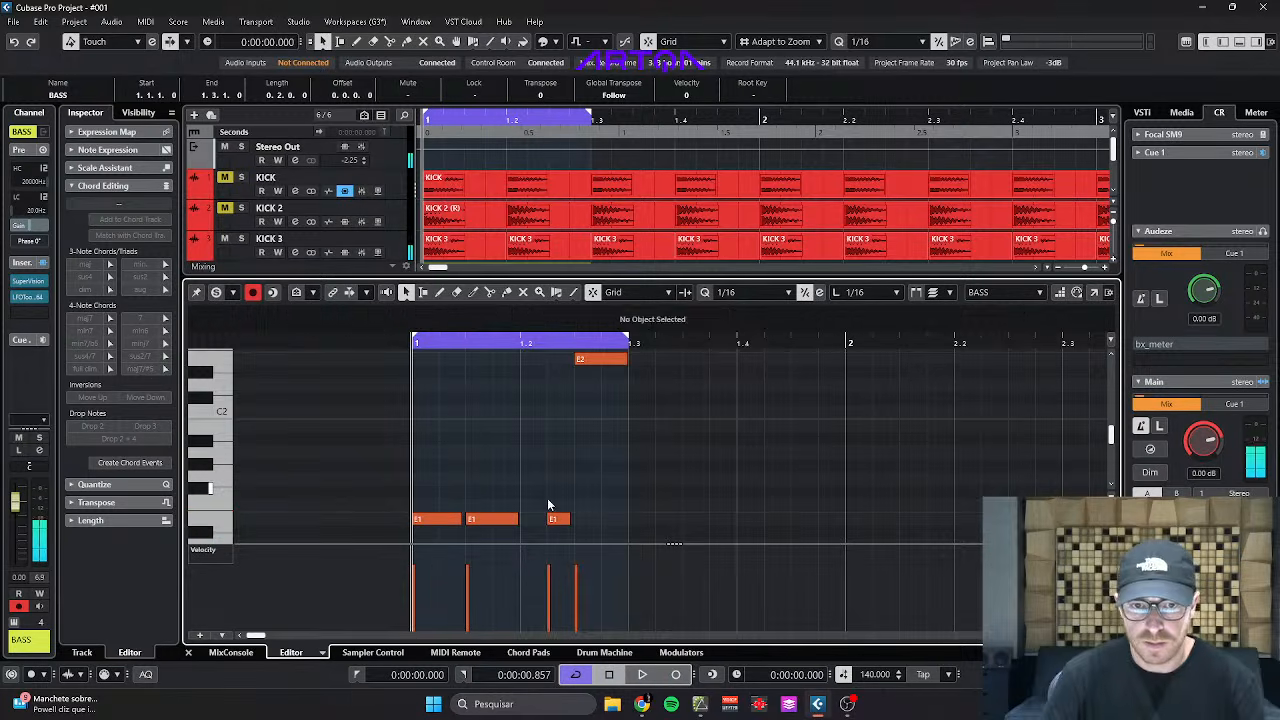
pyautogui.press('Delete')
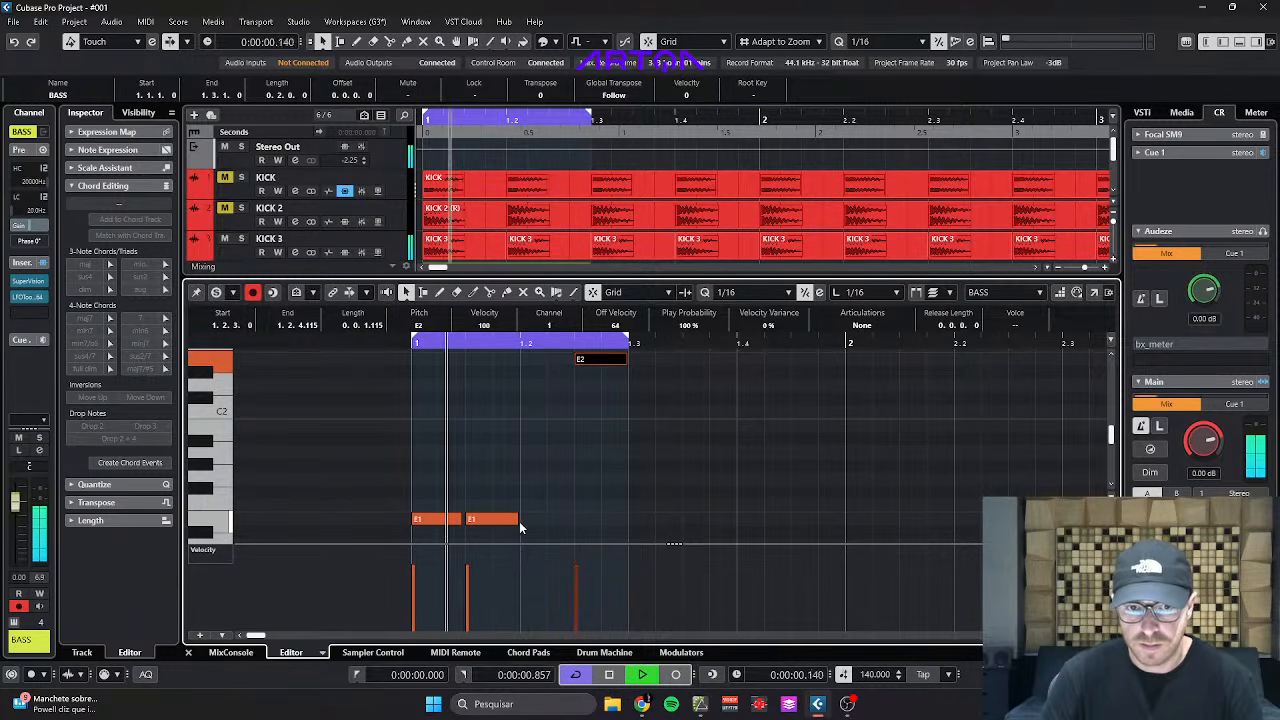
# Lengthen the second E1 note almost to the E2 note while the loop plays, stop playback, and close the note editor.
pyautogui.moveTo(519, 521); pyautogui.dragTo(567, 520)
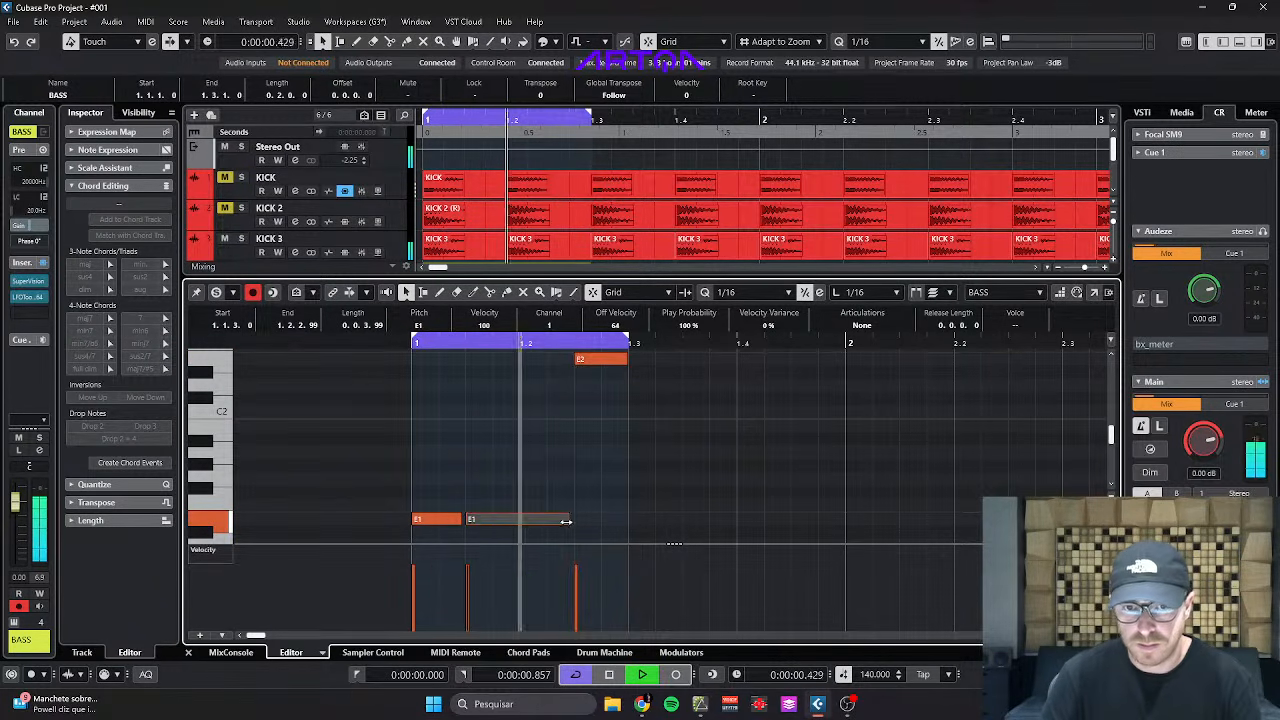
pyautogui.scroll(-2, 567, 520)
pyautogui.scroll(-1, 514, 502)
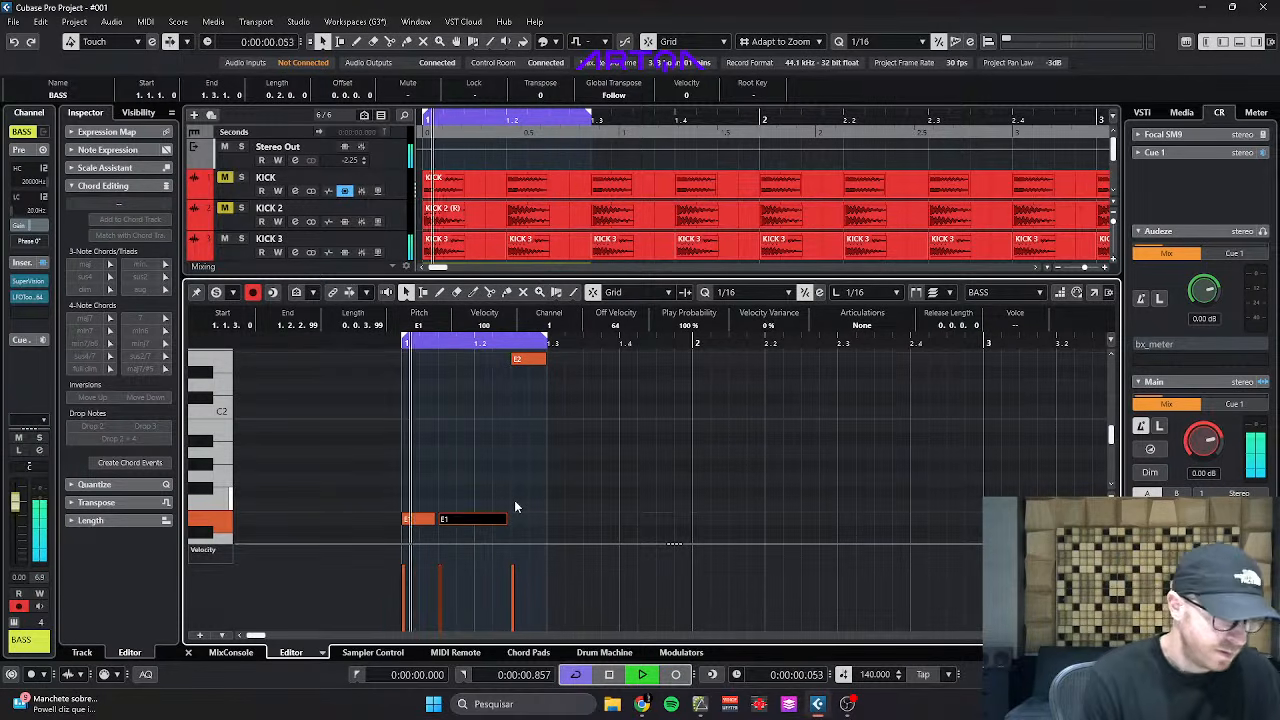
pyautogui.press('space')
pyautogui.hotkey('ctrl', 'e')
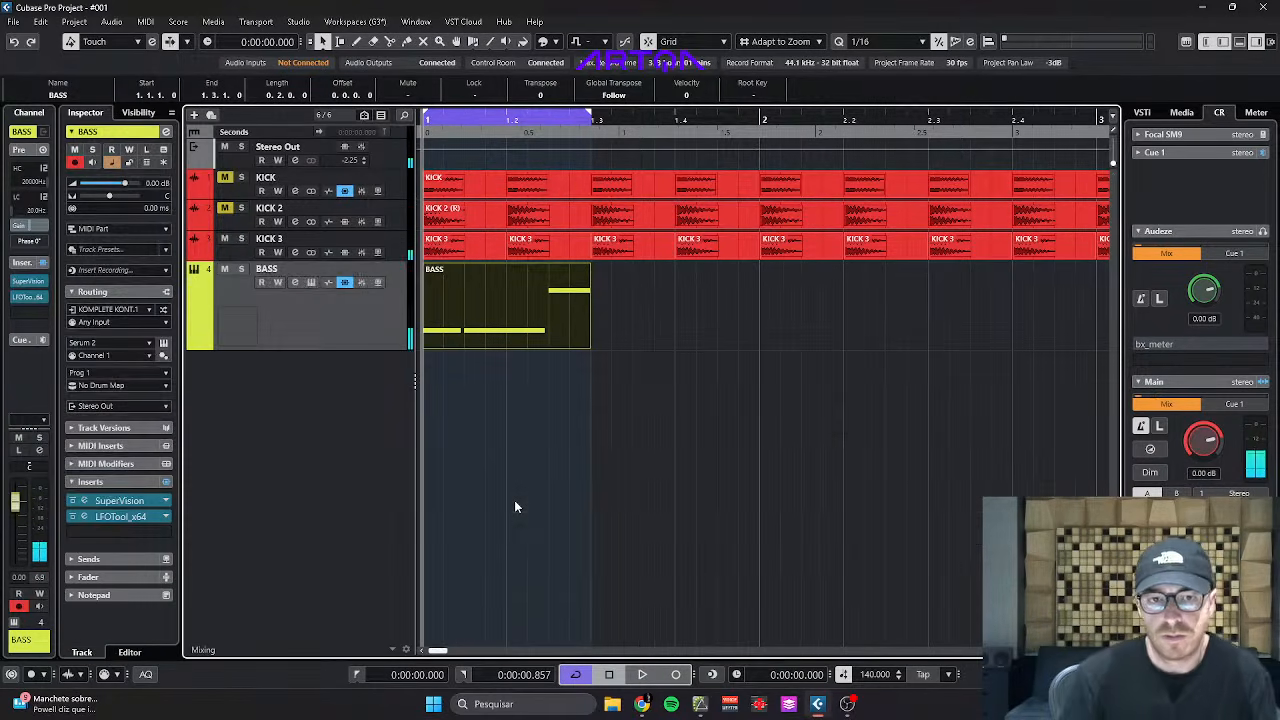
# Reopen Serum 2's oscillator page on the bass track, set Coral's Quantize macro to 65 during playback, and replay the loop.
pyautogui.click(311, 282)
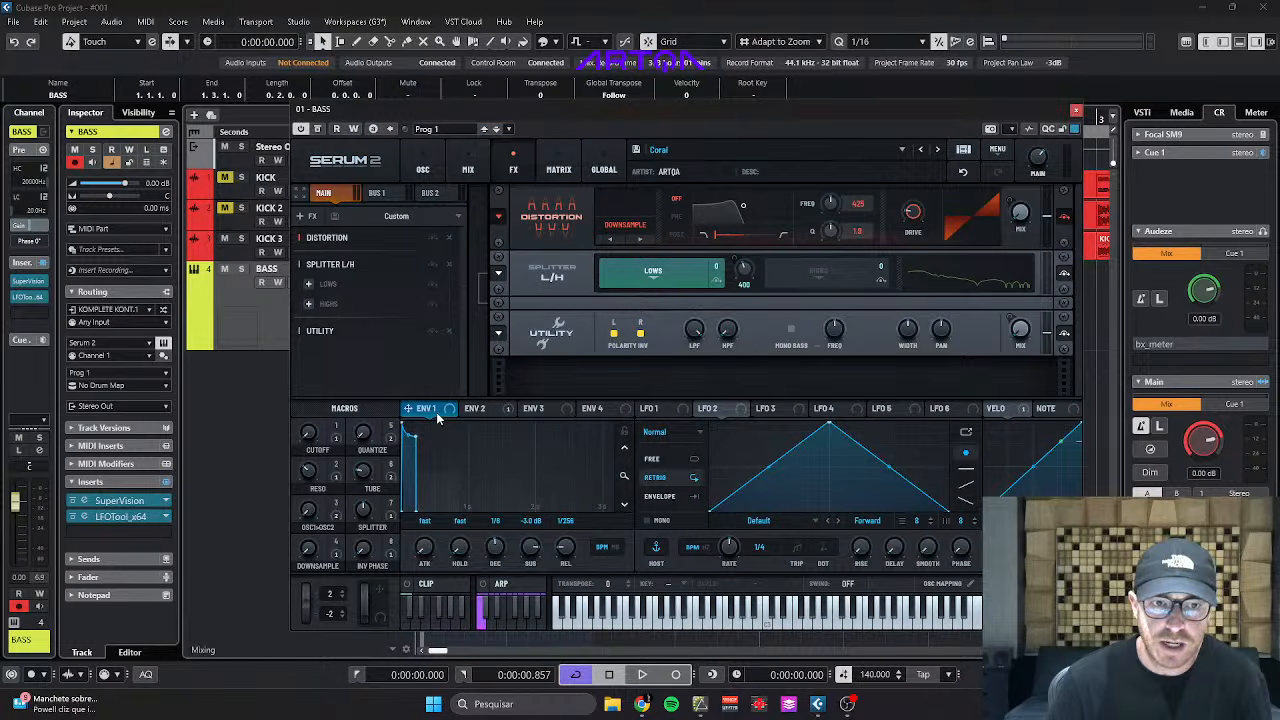
pyautogui.click(420, 170)
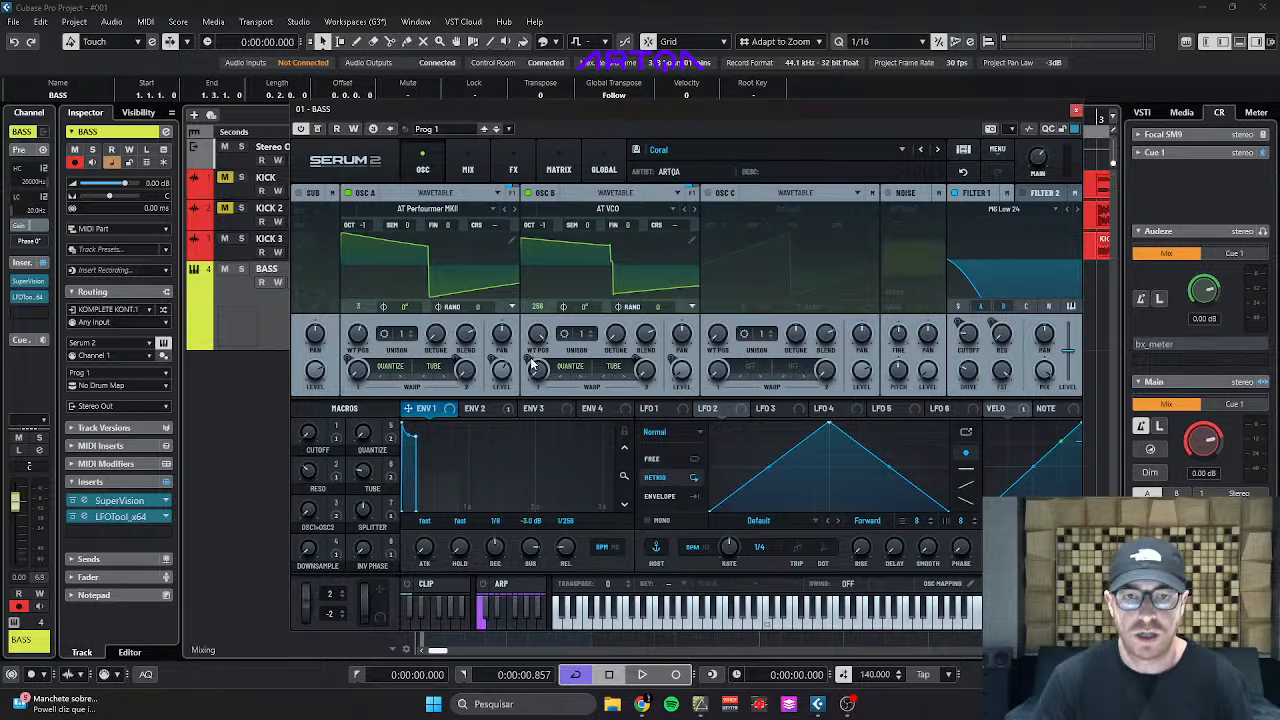
pyautogui.press('space')
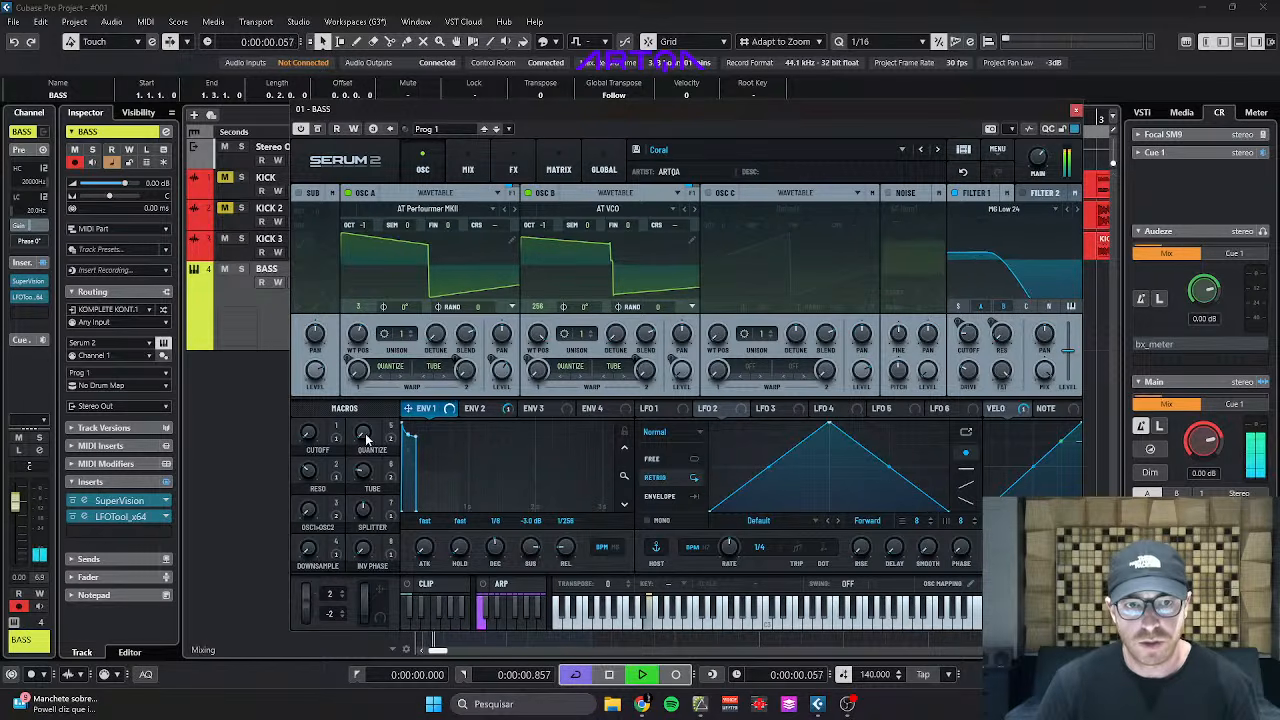
pyautogui.moveTo(370, 366); pyautogui.dragTo(372, 345)
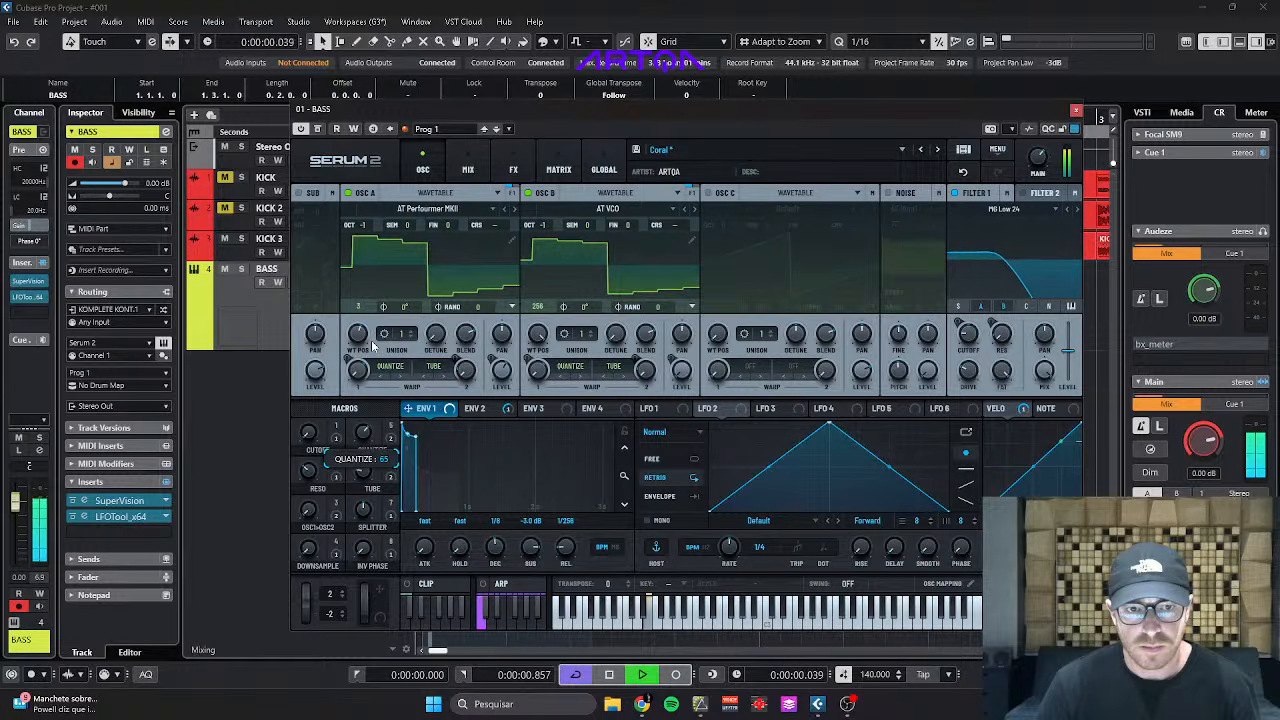
pyautogui.press('space')
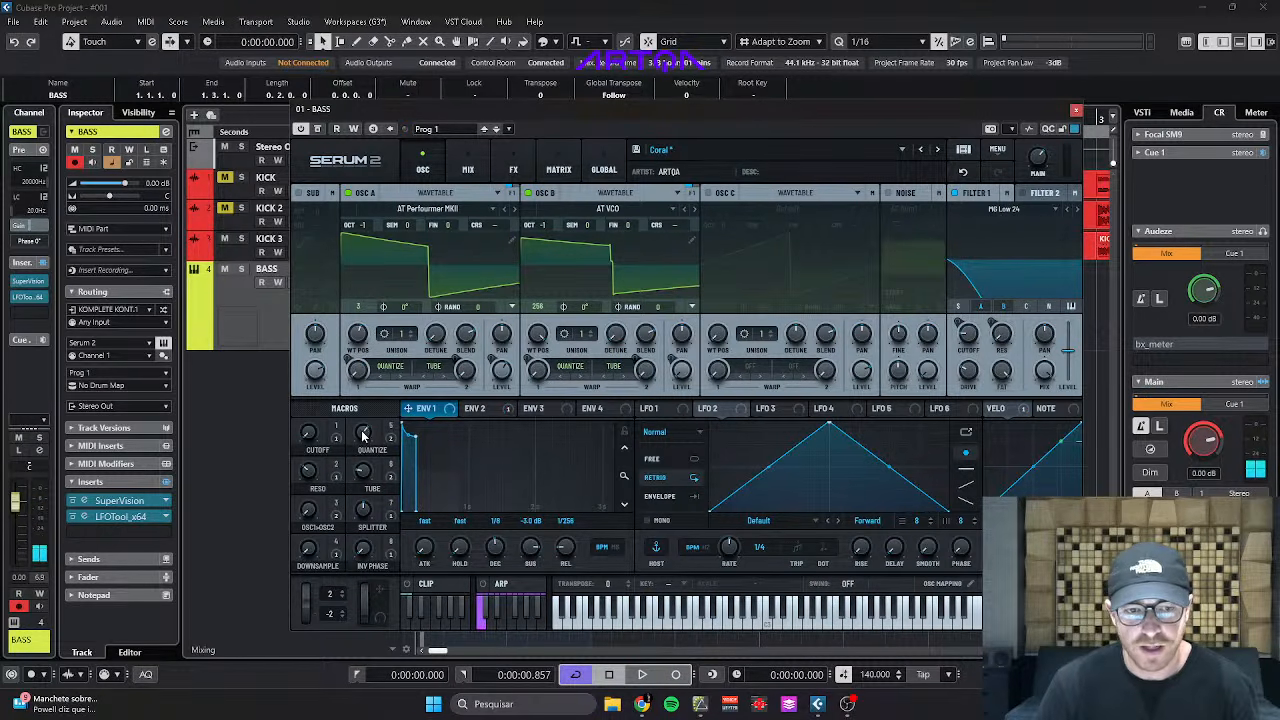
pyautogui.press('space')
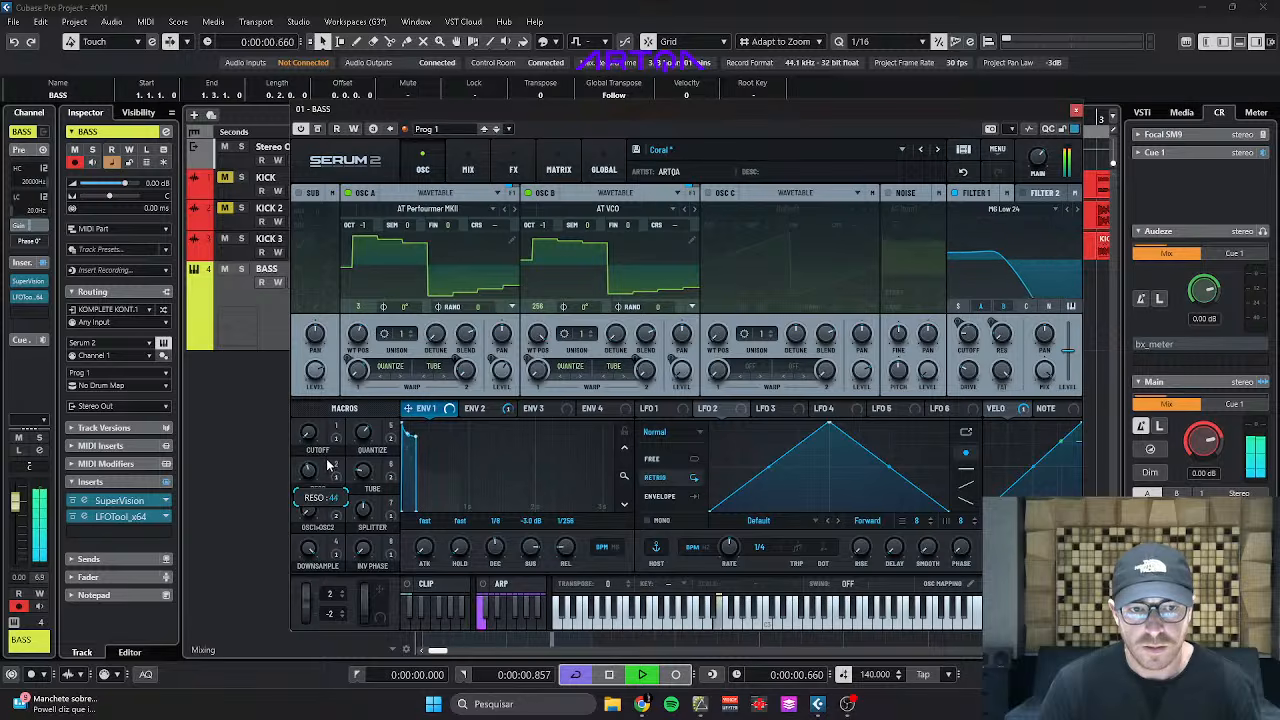
# Stop playback, load the Crown preset, and restart the loop to audition Crown, Cryospire and Crystal in turn.
pyautogui.press('space')
pyautogui.moveTo(392, 432)
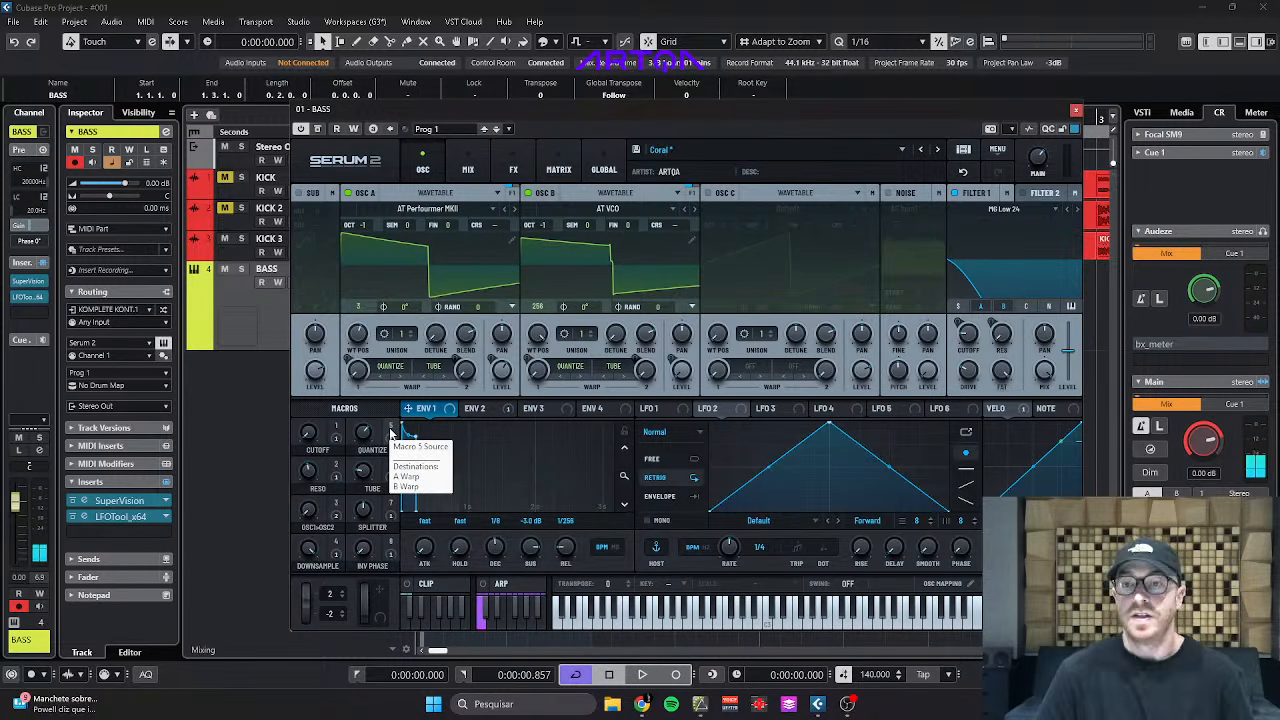
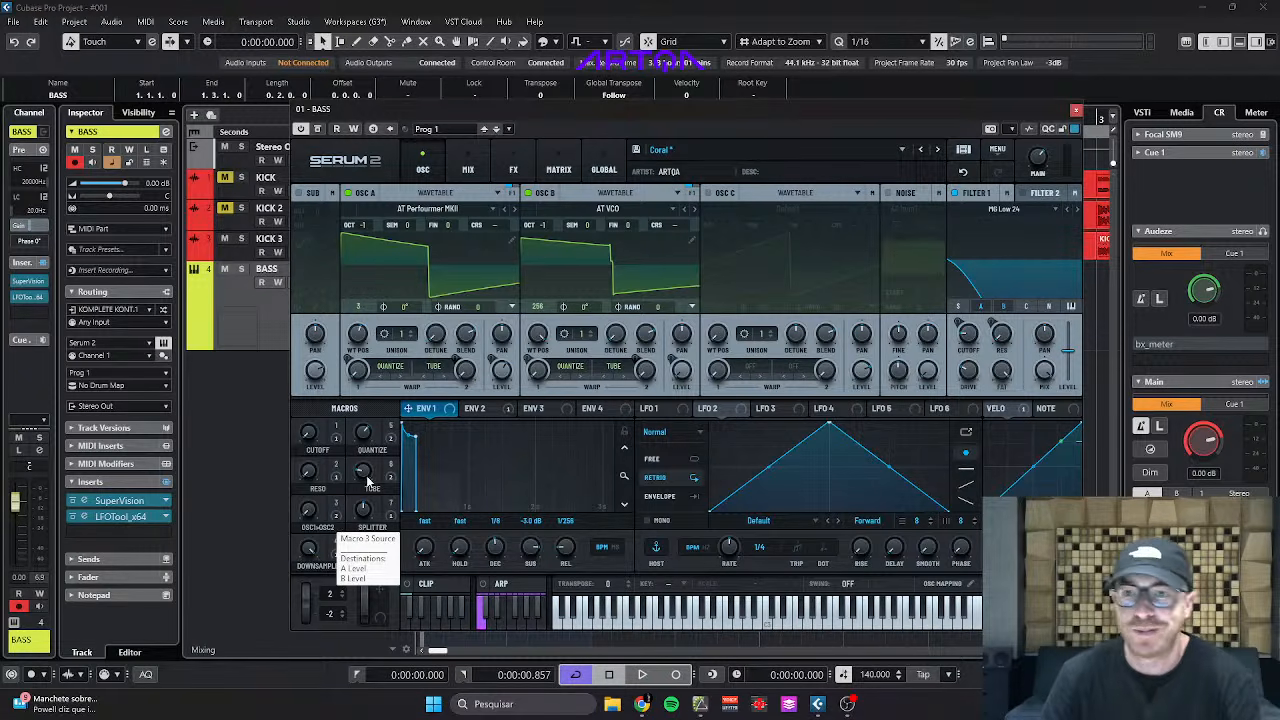
pyautogui.click(937, 149)
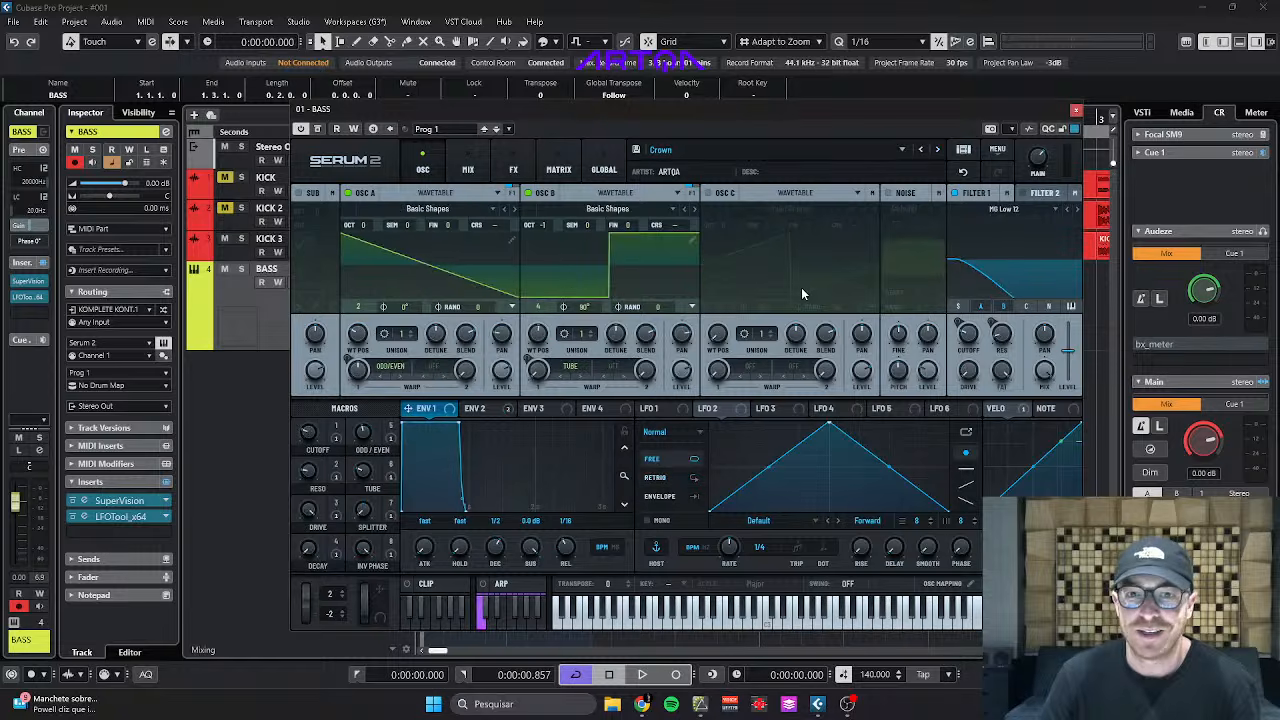
pyautogui.press('space')
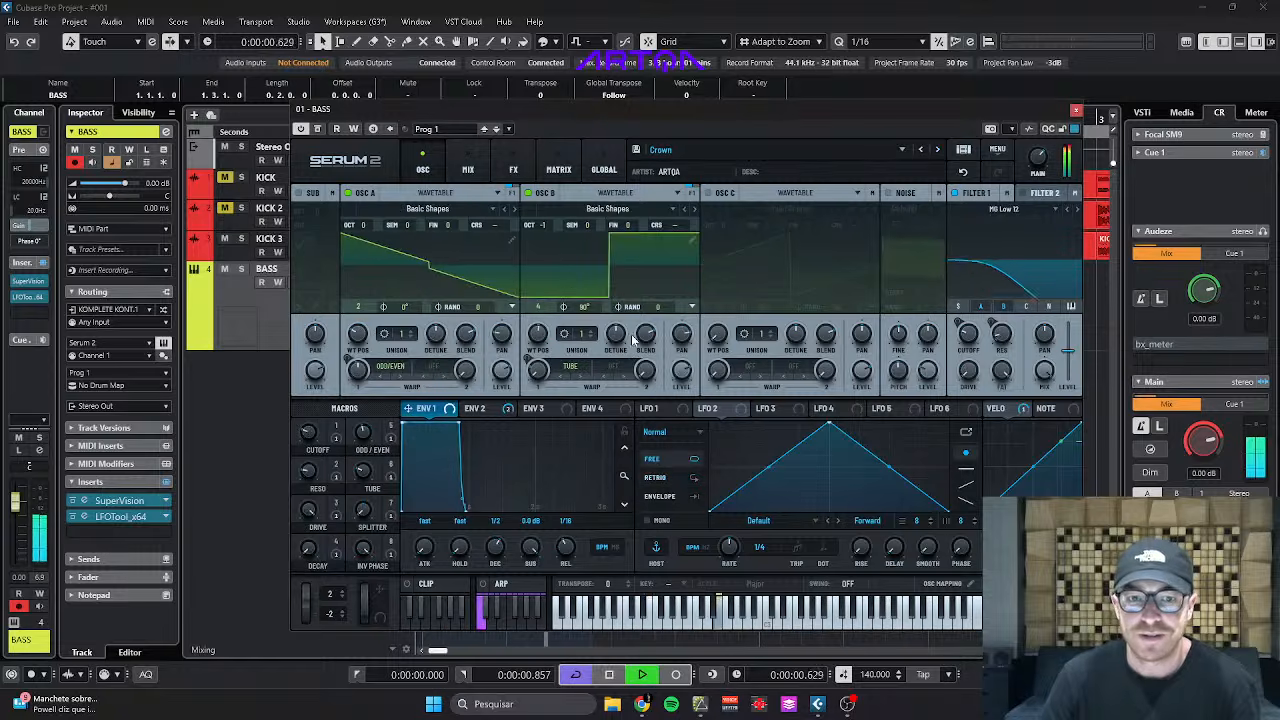
pyautogui.click(937, 149)
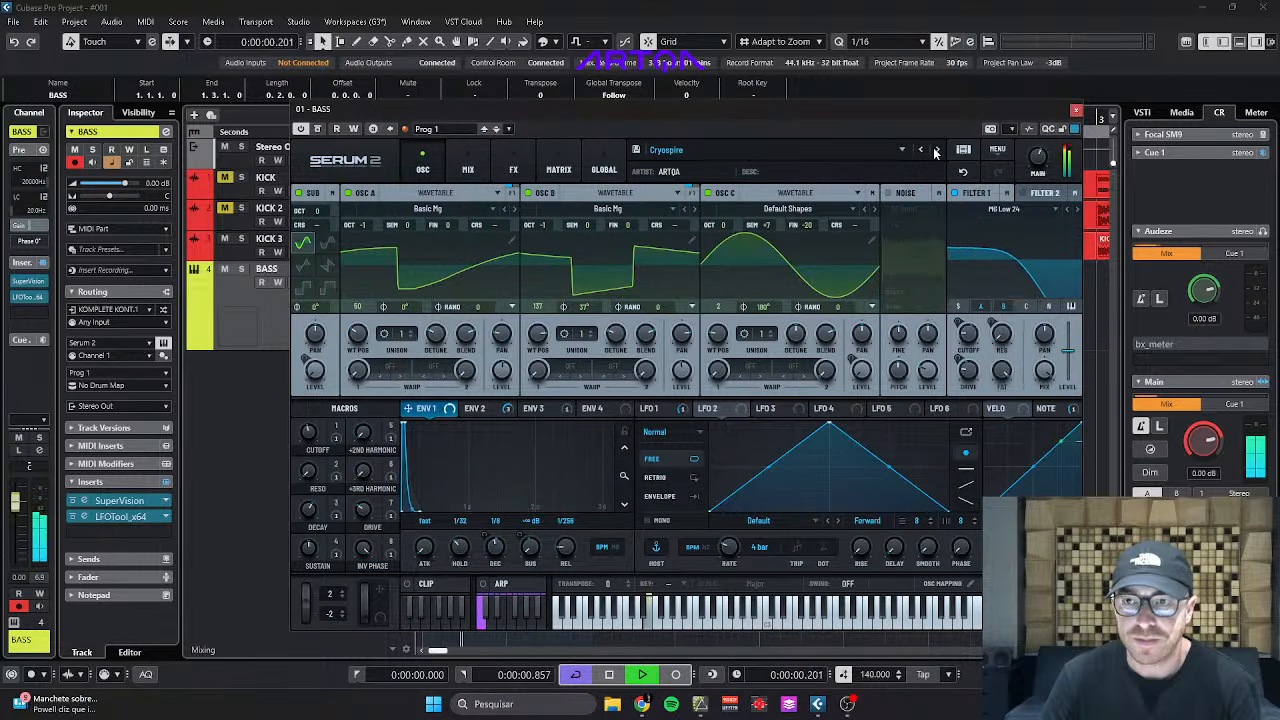
pyautogui.click(937, 150)
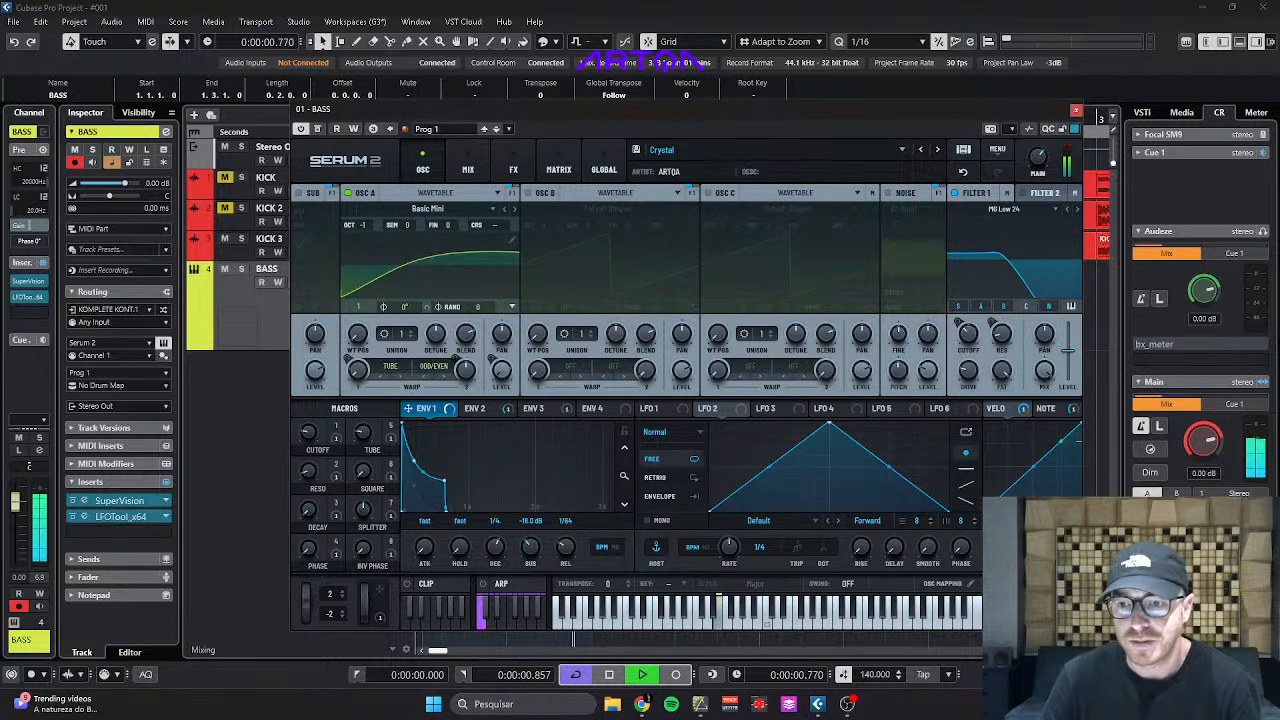
# Reopen the bass part with playback stopped, split the second E1 note at 1.2.1, and shorten its first half to end at 1.1.4.94.
pyautogui.click(1097, 116)
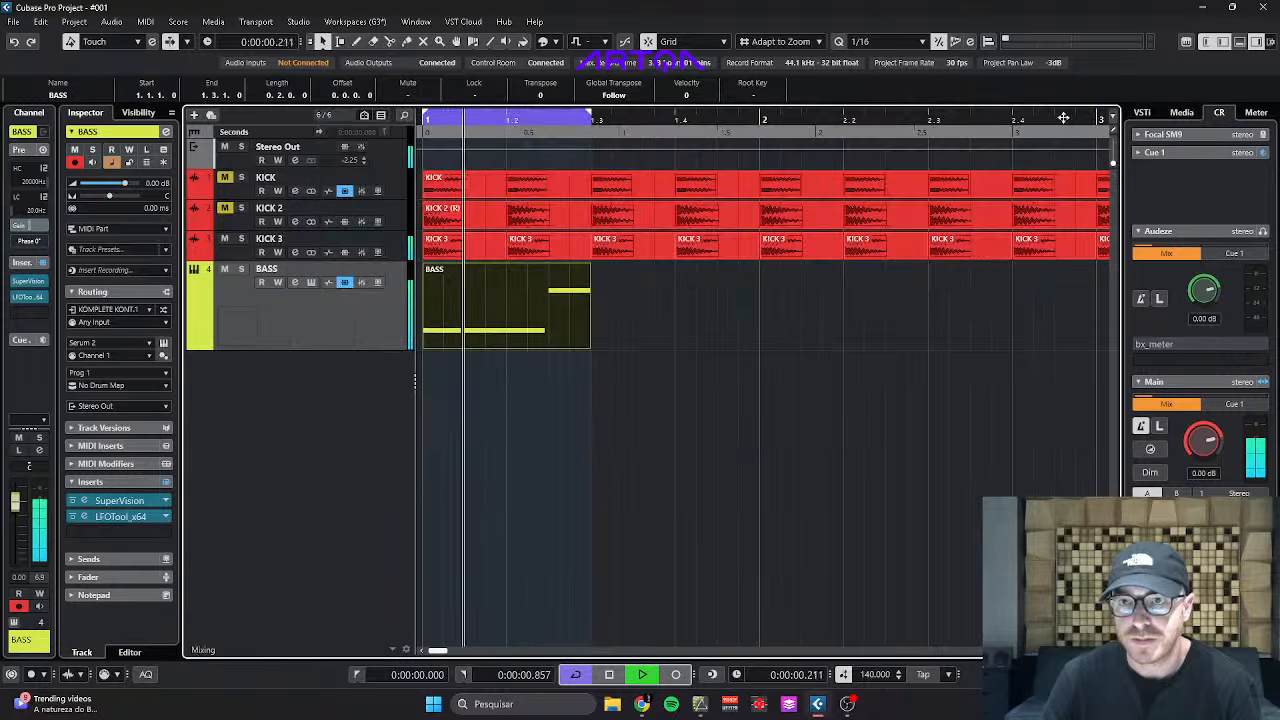
pyautogui.click(539, 304)
pyautogui.doubleClick(539, 304)
pyautogui.press('space')
pyautogui.hscroll(-2, 436, 470)
pyautogui.scroll(2, 443, 480)
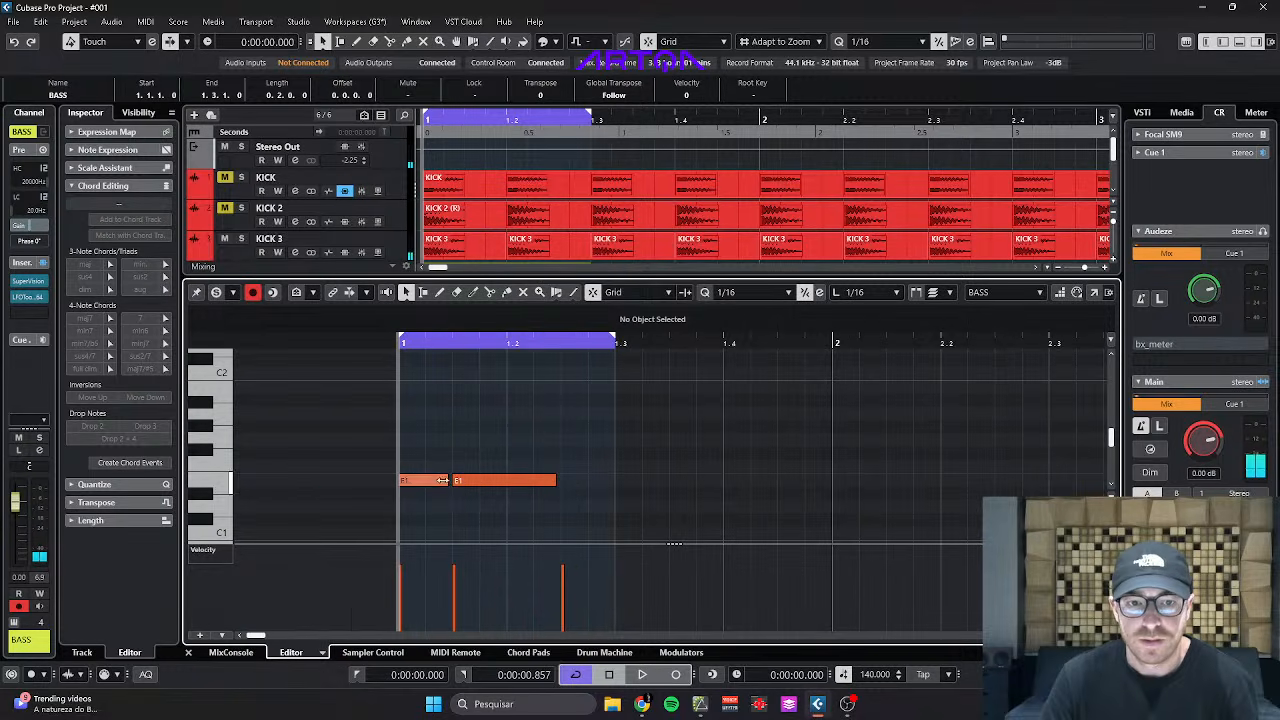
pyautogui.scroll(2, 454, 485)
pyautogui.scroll(-1, 470, 483)
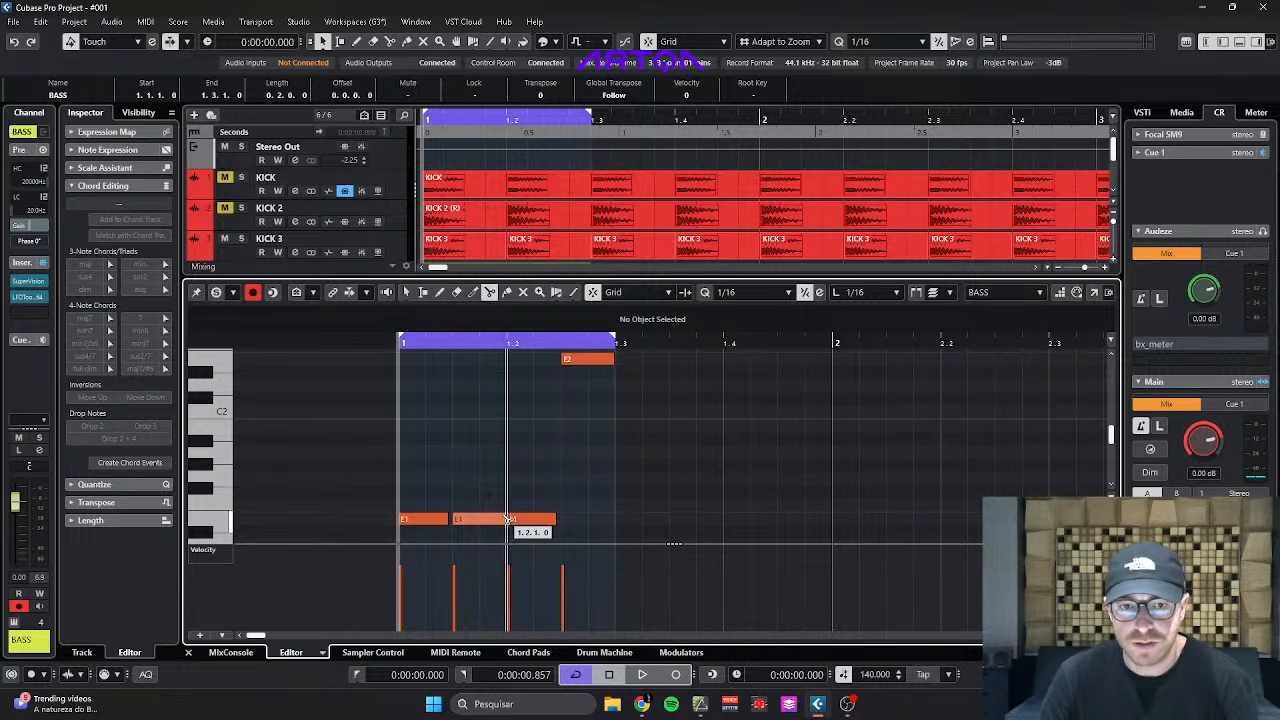
pyautogui.keyDown('alt'); pyautogui.click(512, 520); pyautogui.keyUp('alt')
pyautogui.moveTo(522, 521); pyautogui.dragTo(499, 521)
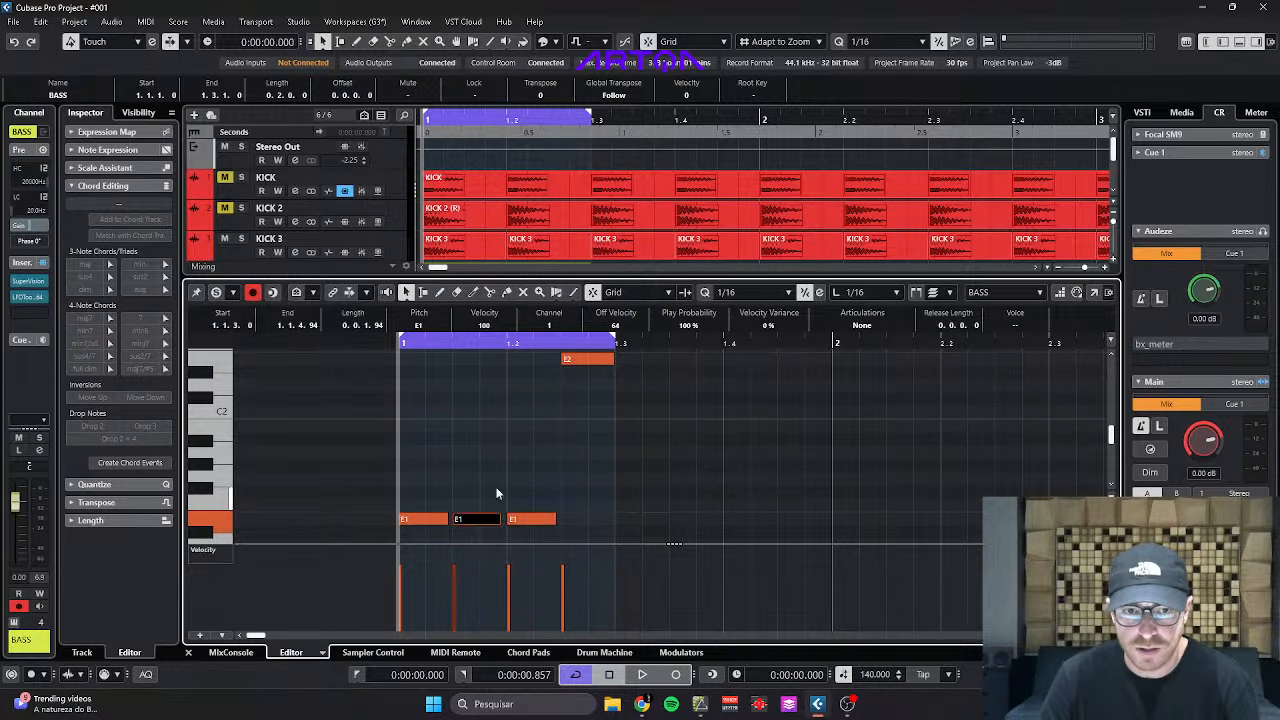
# Add short E2 notes at 1.1.4, 1.1.2 and 1.2.2 in the bass pattern while auditioning the loop.
pyautogui.click(491, 360)
pyautogui.click(440, 359)
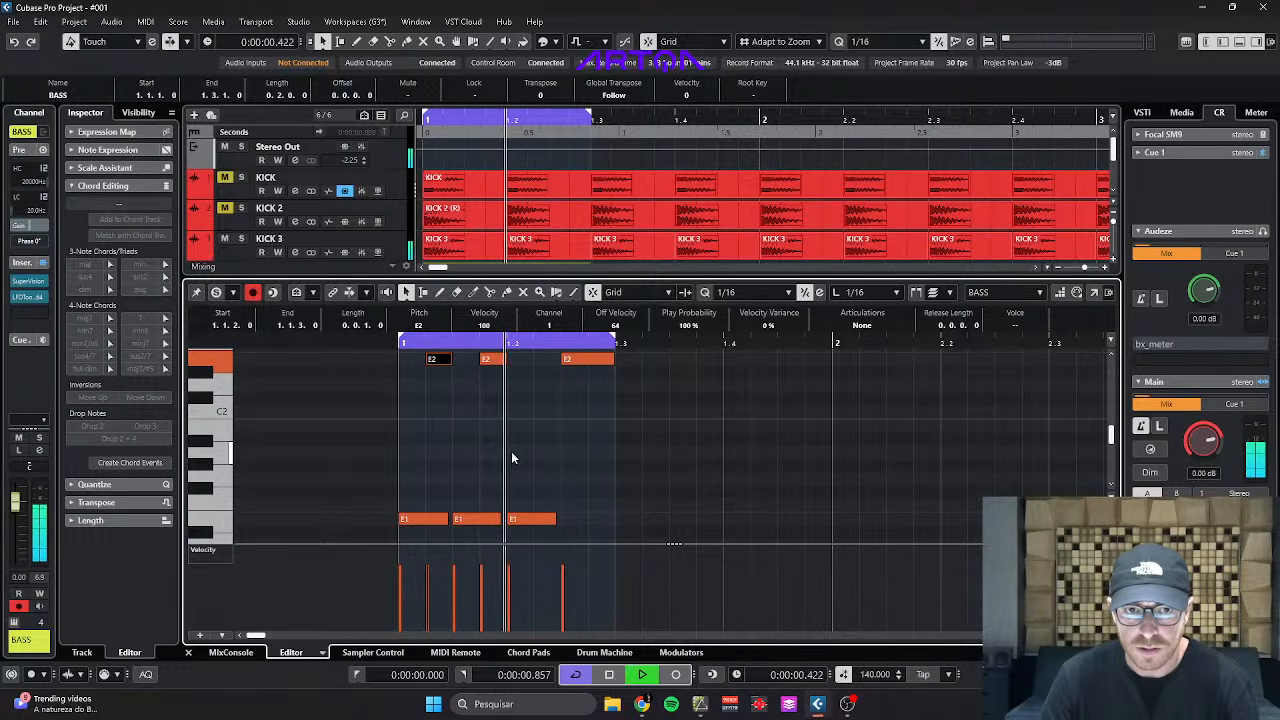
pyautogui.press('space')
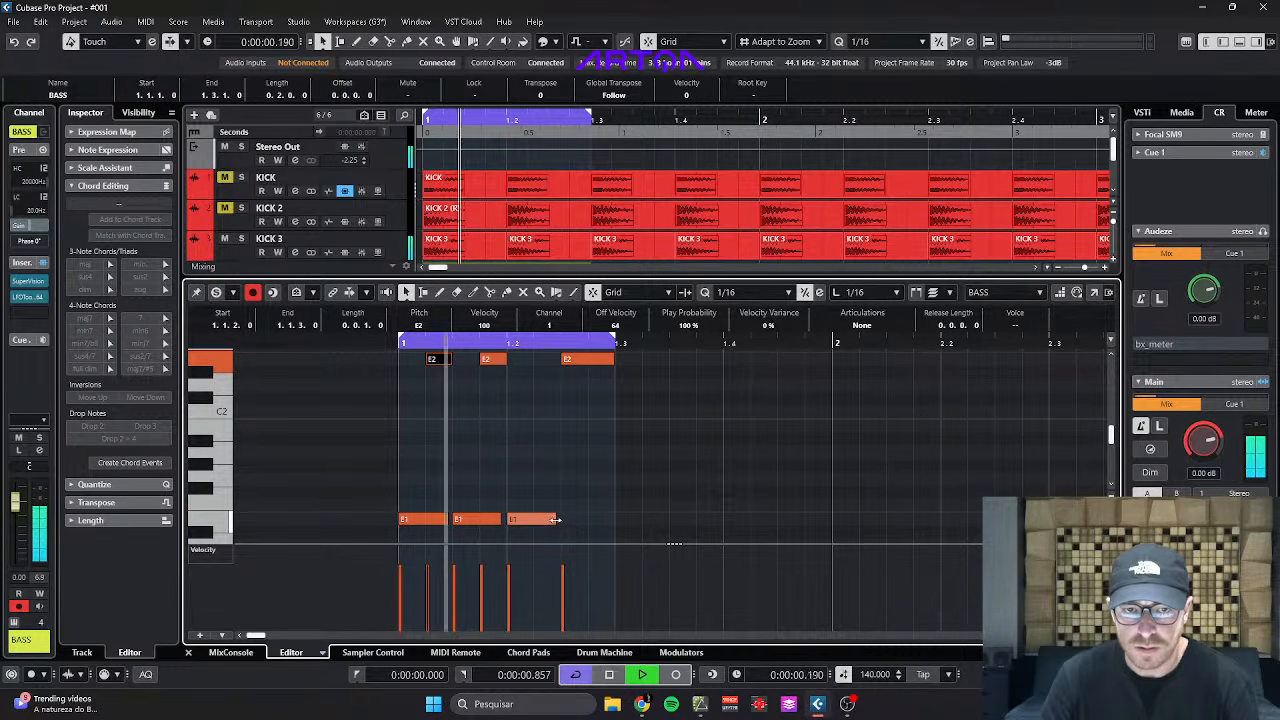
pyautogui.click(549, 358)
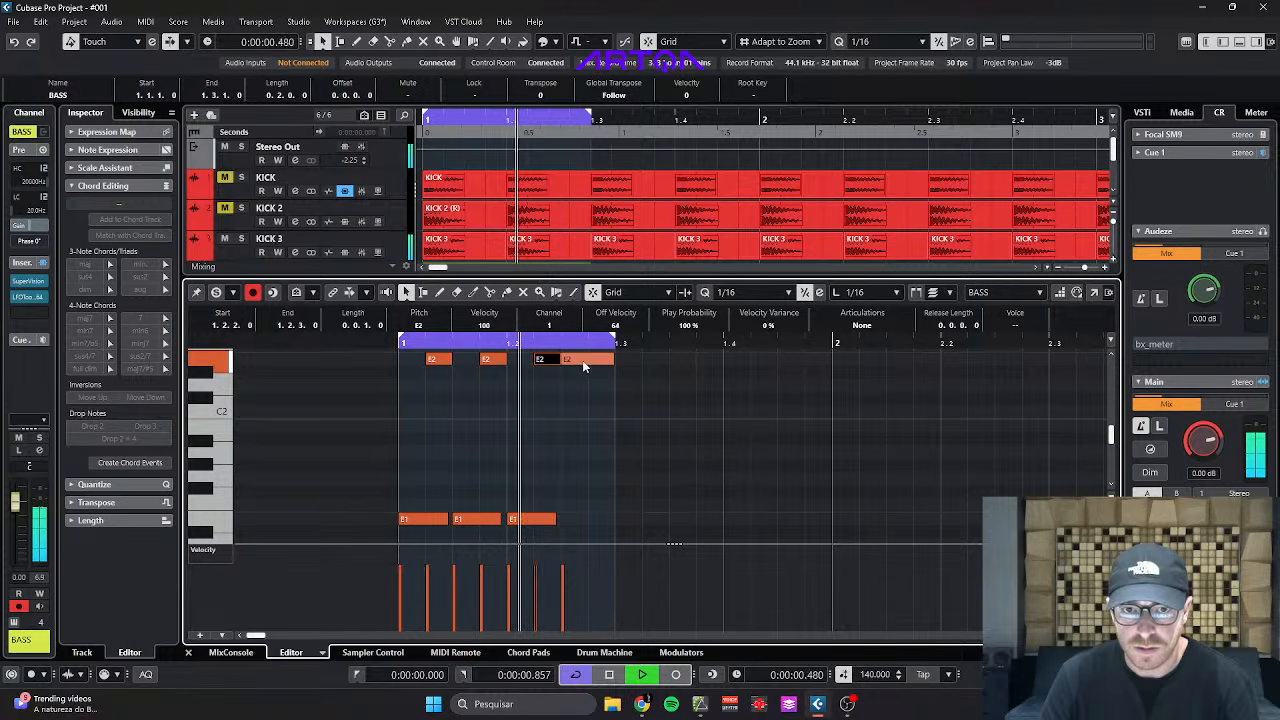
# Try lowering the E2 note at 1.2.3 to E1, stop playback, and undo the move.
pyautogui.moveTo(582, 360); pyautogui.dragTo(583, 519)
pyautogui.press('space')
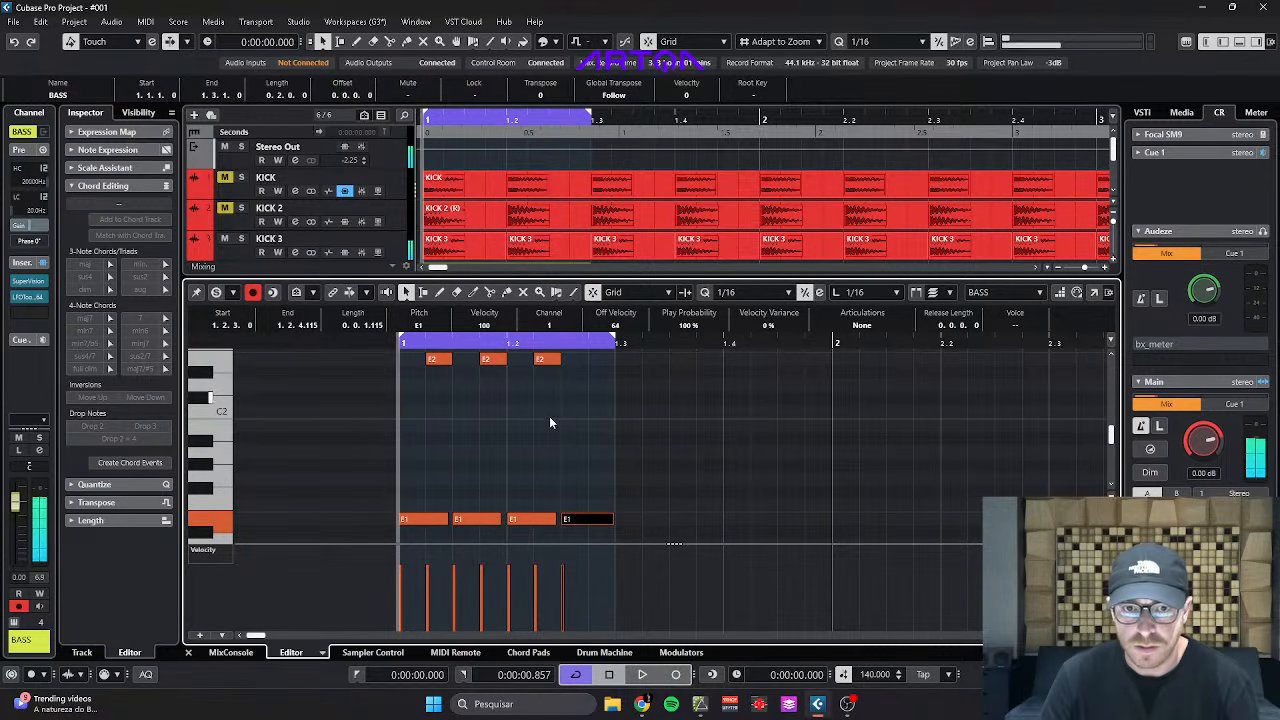
pyautogui.hotkey('ctrl', 'z')
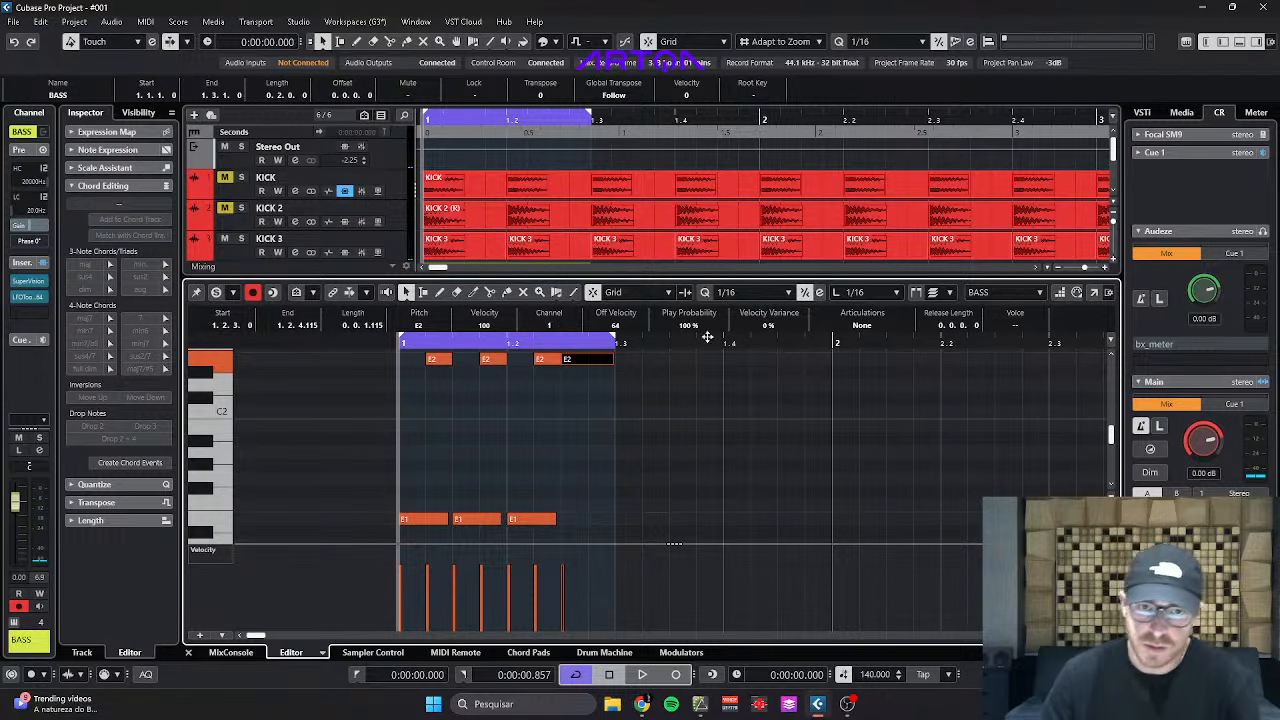
# Add a short E1 note at 1.2.4, play the loop, and shorten the E2 note at 1.2.2 to end at 1.2.2.111.
pyautogui.moveTo(548, 361); pyautogui.dragTo(611, 519)
pyautogui.press('space')
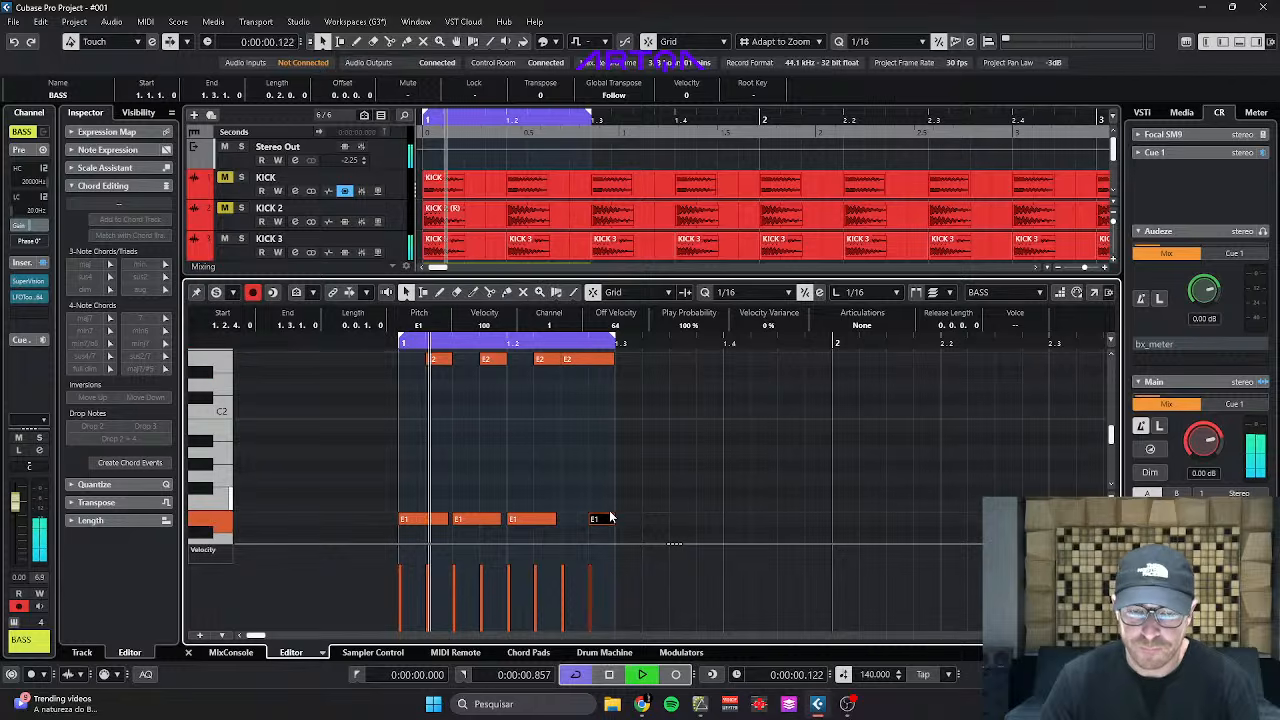
pyautogui.press('g')
pyautogui.press('g')
pyautogui.press('h')
pyautogui.press('h')
pyautogui.press('h')
pyautogui.scroll(2, 498, 396)
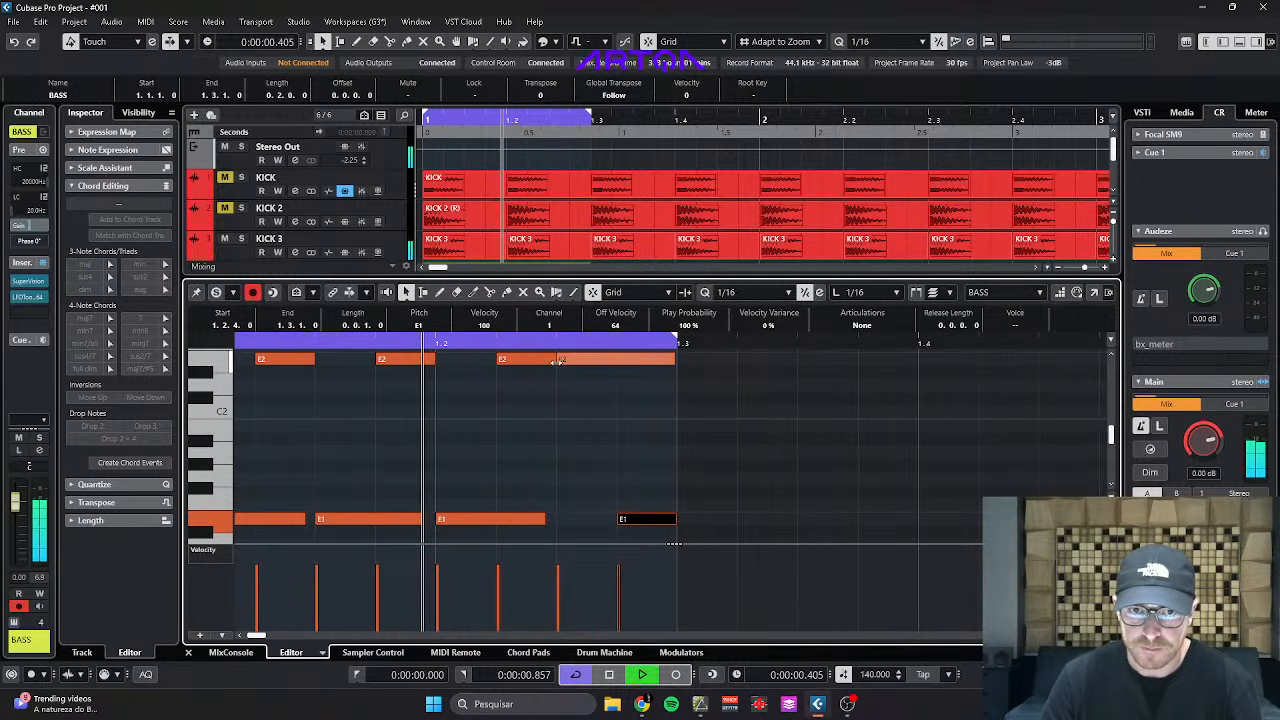
pyautogui.moveTo(552, 361); pyautogui.dragTo(546, 365)
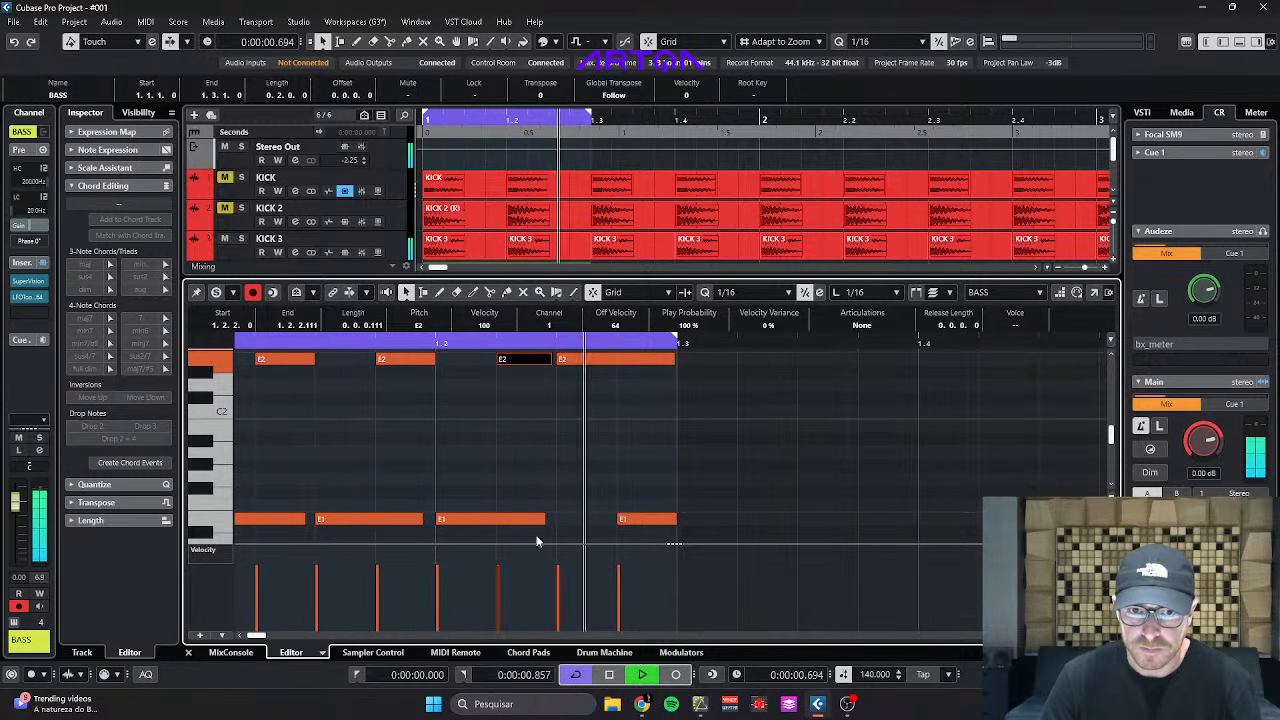
# Lengthen the E1 note at 1.2.1 to 0.0.2.0 and replay the loop from the start.
pyautogui.click(540, 520)
pyautogui.press('g')
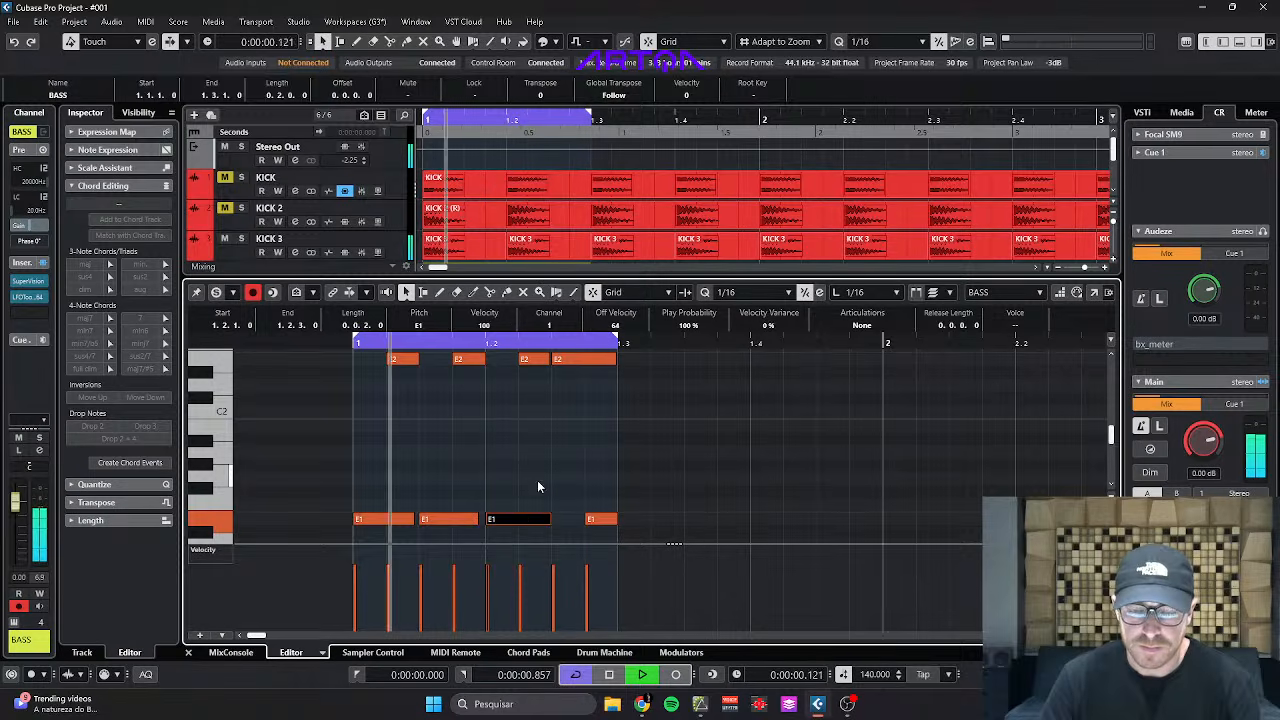
pyautogui.press('space')
pyautogui.press('space')
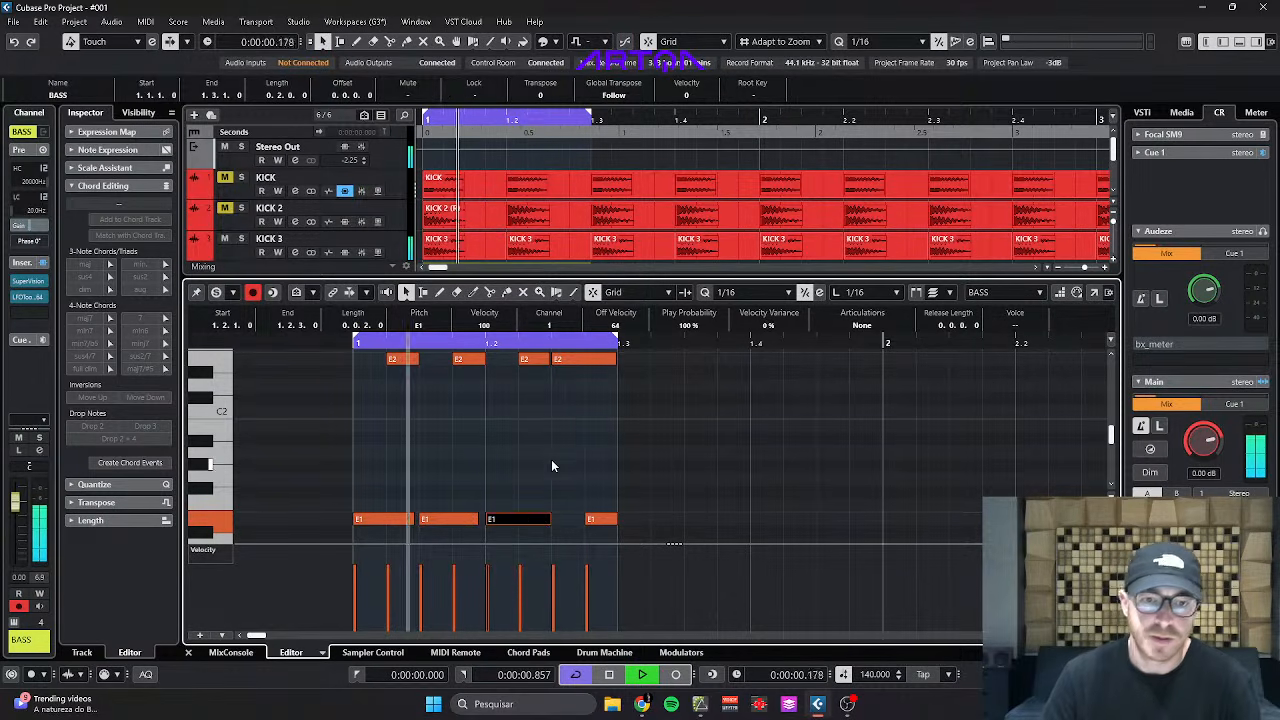
# Stop playback, lower the 1.2.3 note to E1, raise the 1.2.4 note to E2, and replay the loop.
pyautogui.press('space')
pyautogui.click(587, 359)
pyautogui.hotkey('shift', 'Down')
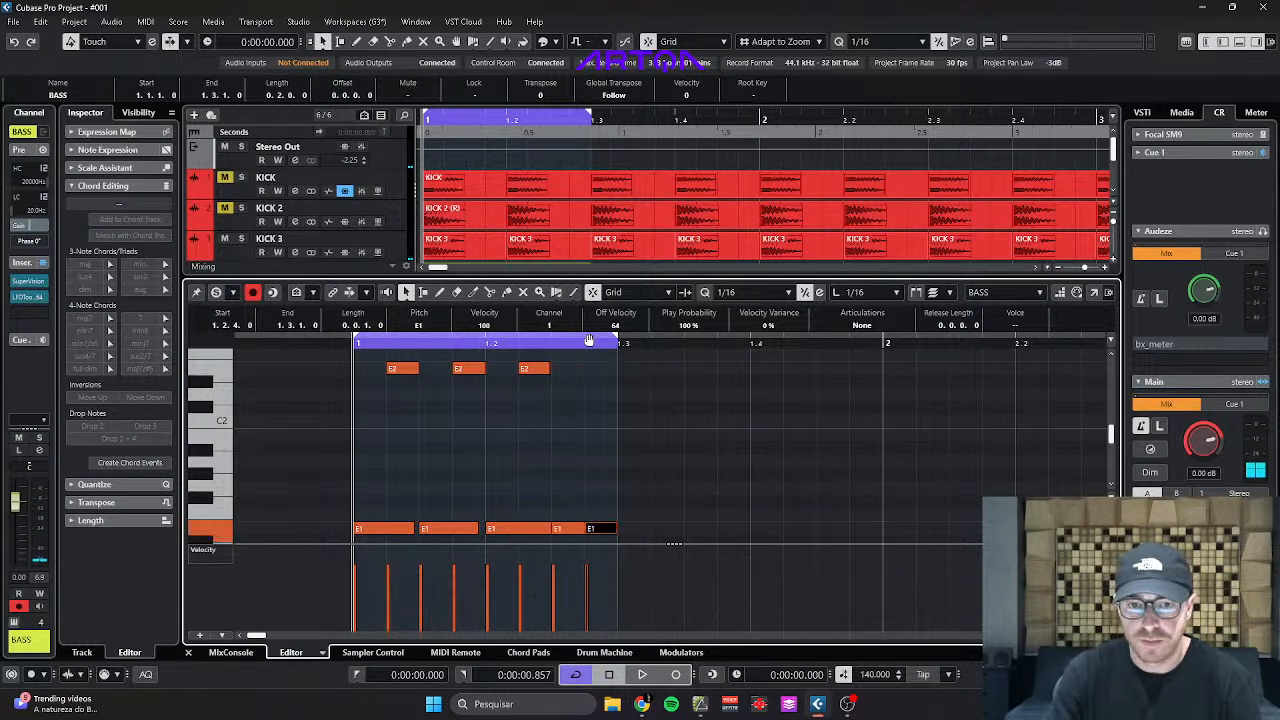
pyautogui.press('space')
# Shorten the E1 note at 1.2.1 to 0.0.1.107, stop playback, and extend the loop range to the start of bar 2.
pyautogui.scroll(-3, 578, 392)
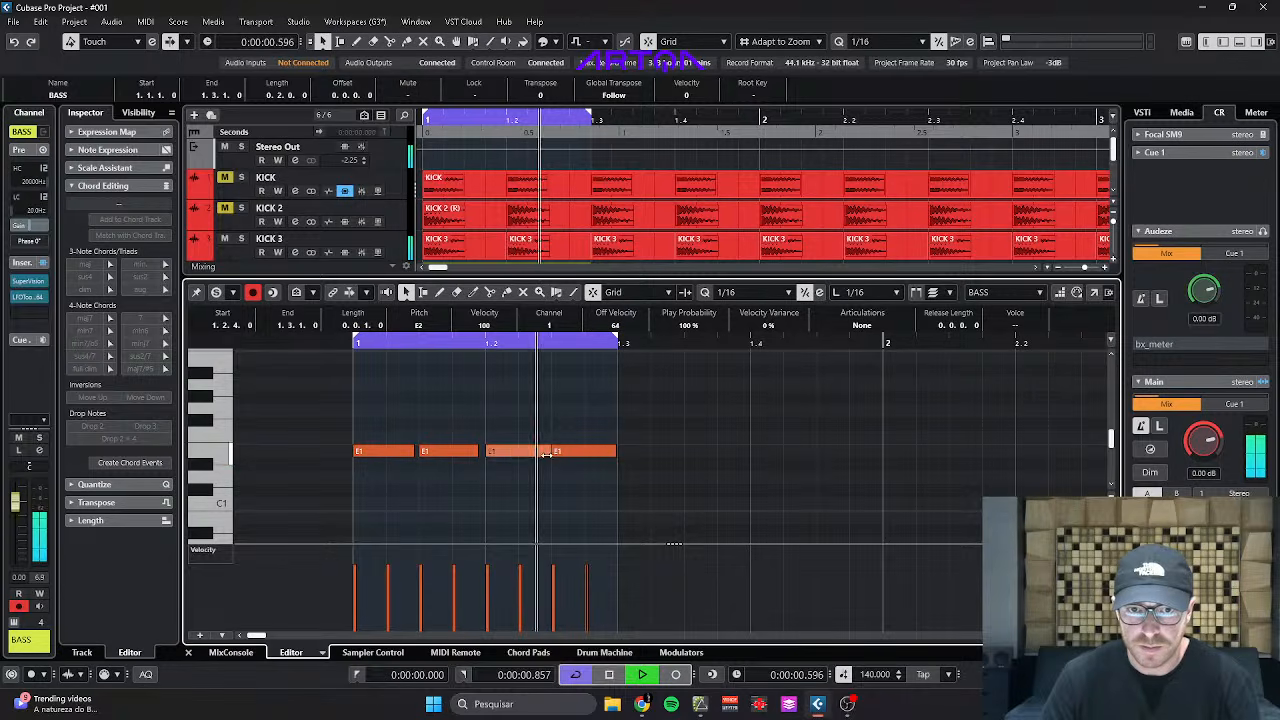
pyautogui.click(536, 452)
pyautogui.scroll(3, 587, 471)
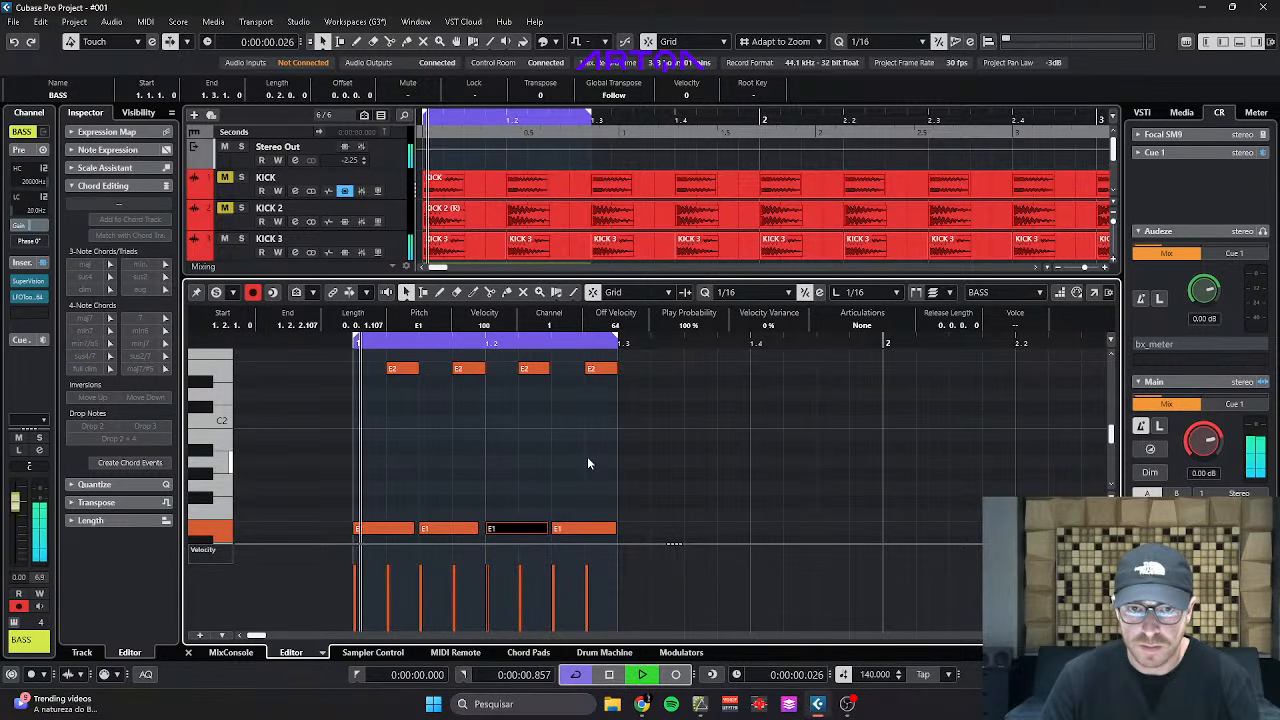
pyautogui.press('space')
pyautogui.scroll(-5, 609, 434)
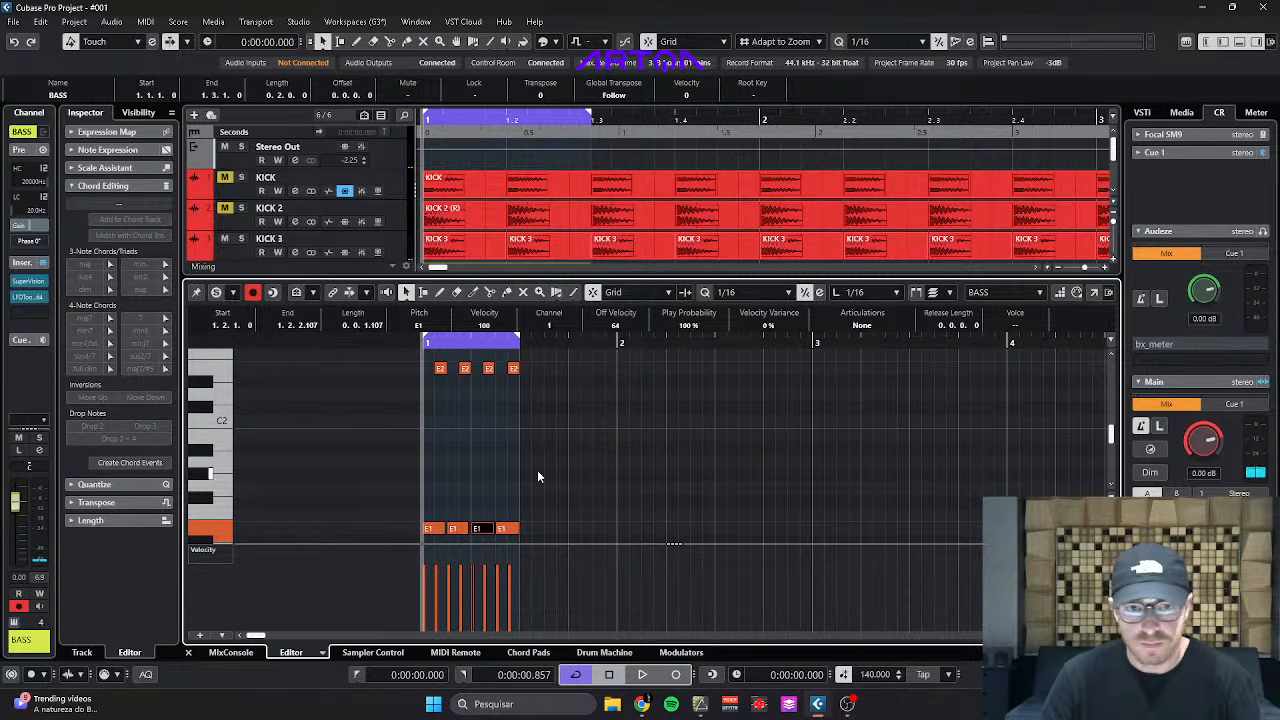
pyautogui.keyDown('alt'); pyautogui.click(752, 115); pyautogui.keyUp('alt')
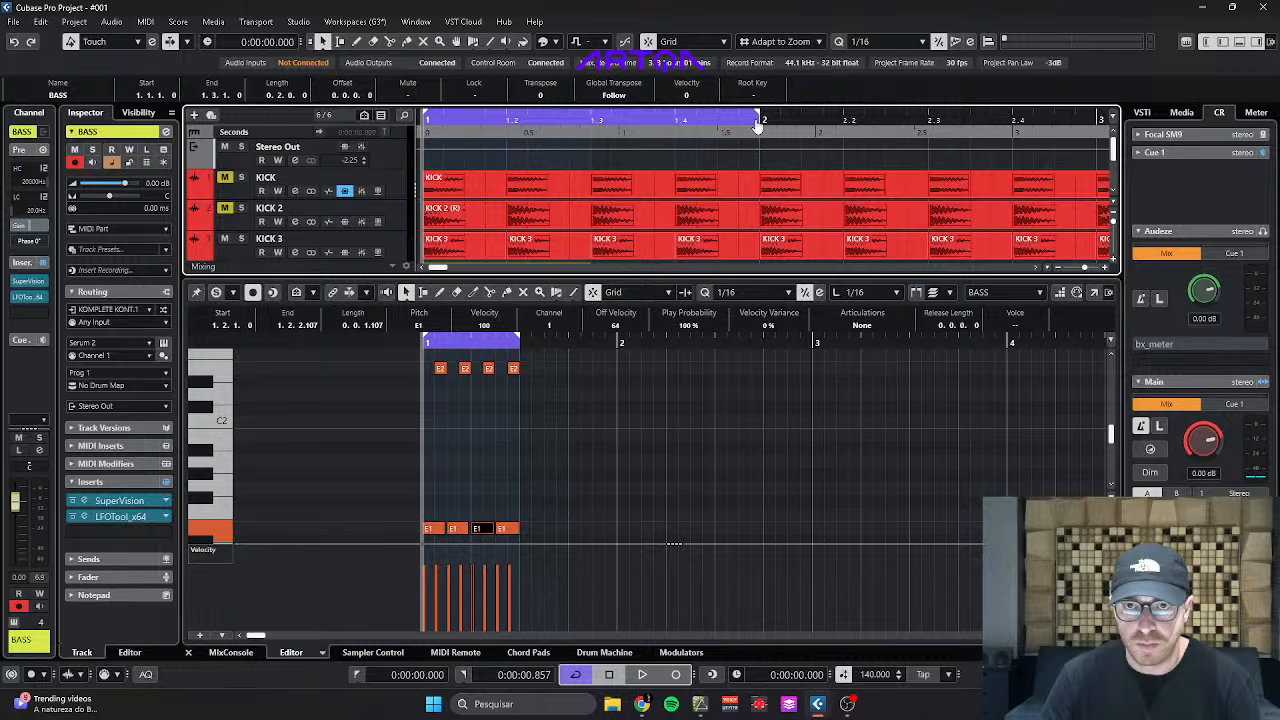
# Copy all the bass notes from the first half of bar 1 to start at 1.3, moving them without enlarging the part.
pyautogui.click(593, 482)
pyautogui.scroll(-1, 570, 502)
pyautogui.moveTo(566, 498); pyautogui.dragTo(412, 380)
pyautogui.scroll(-3, 412, 380)
pyautogui.scroll(2, 414, 400)
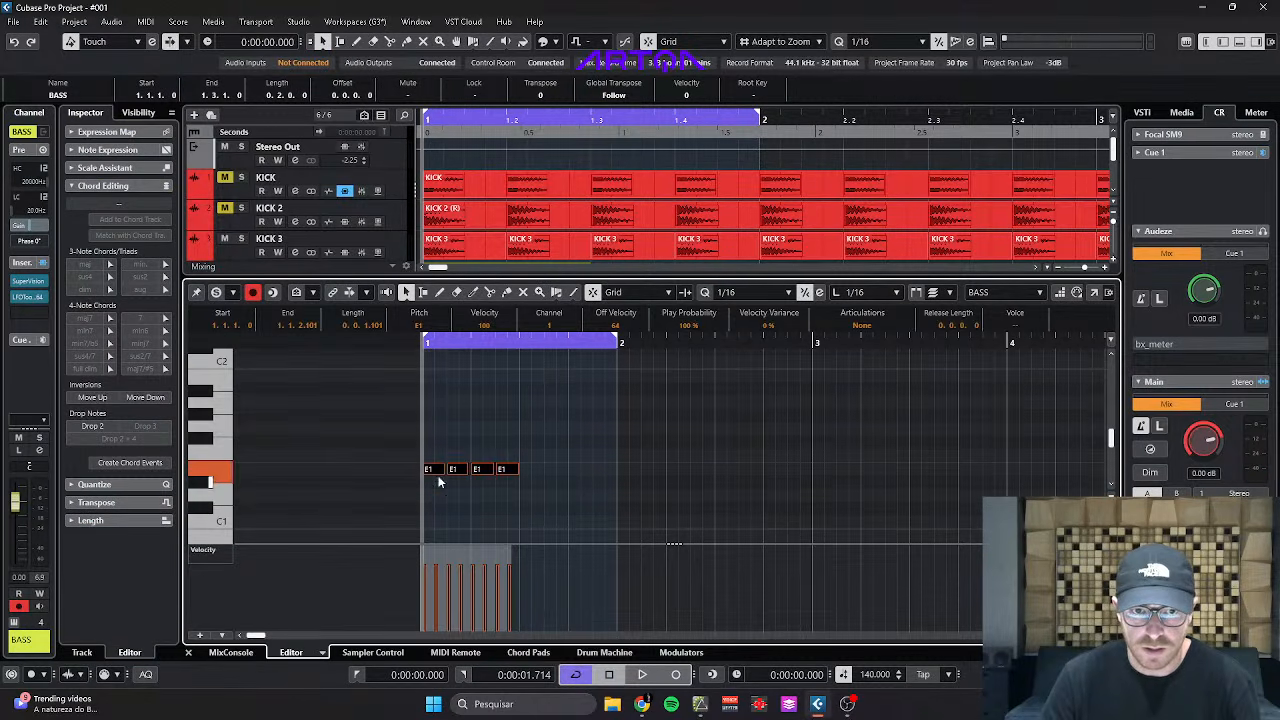
pyautogui.moveTo(434, 474); pyautogui.dragTo(580, 496)
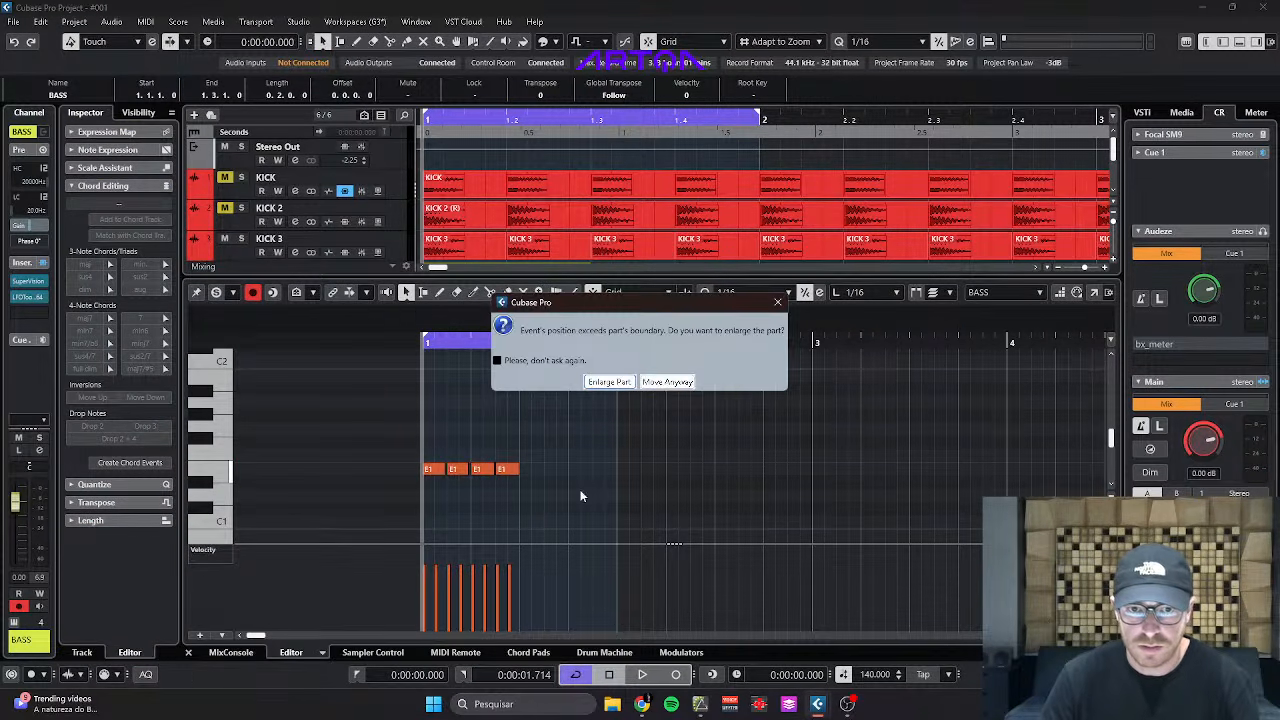
pyautogui.click(666, 382)
pyautogui.scroll(4, 522, 485)
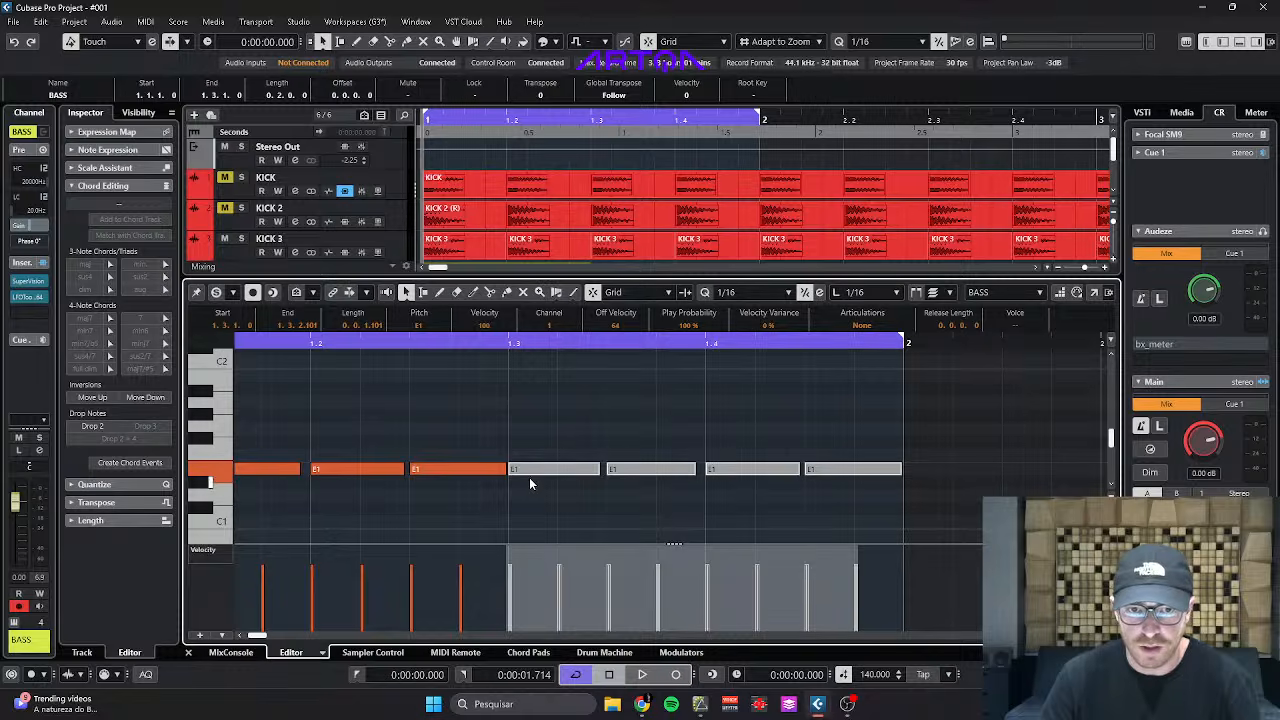
# Extend the BASS part to the start of bar 2 in the arrangement and play the loop.
pyautogui.hotkey('ctrl', 'e')
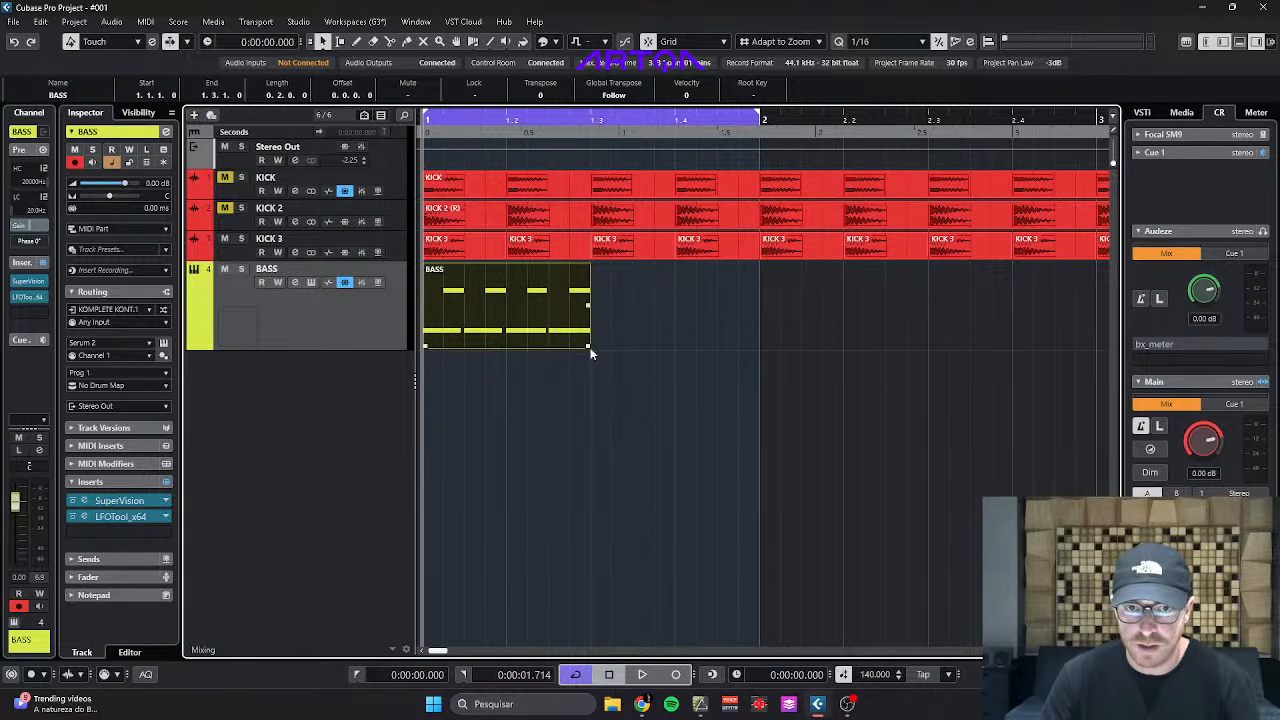
pyautogui.moveTo(590, 352); pyautogui.dragTo(762, 350)
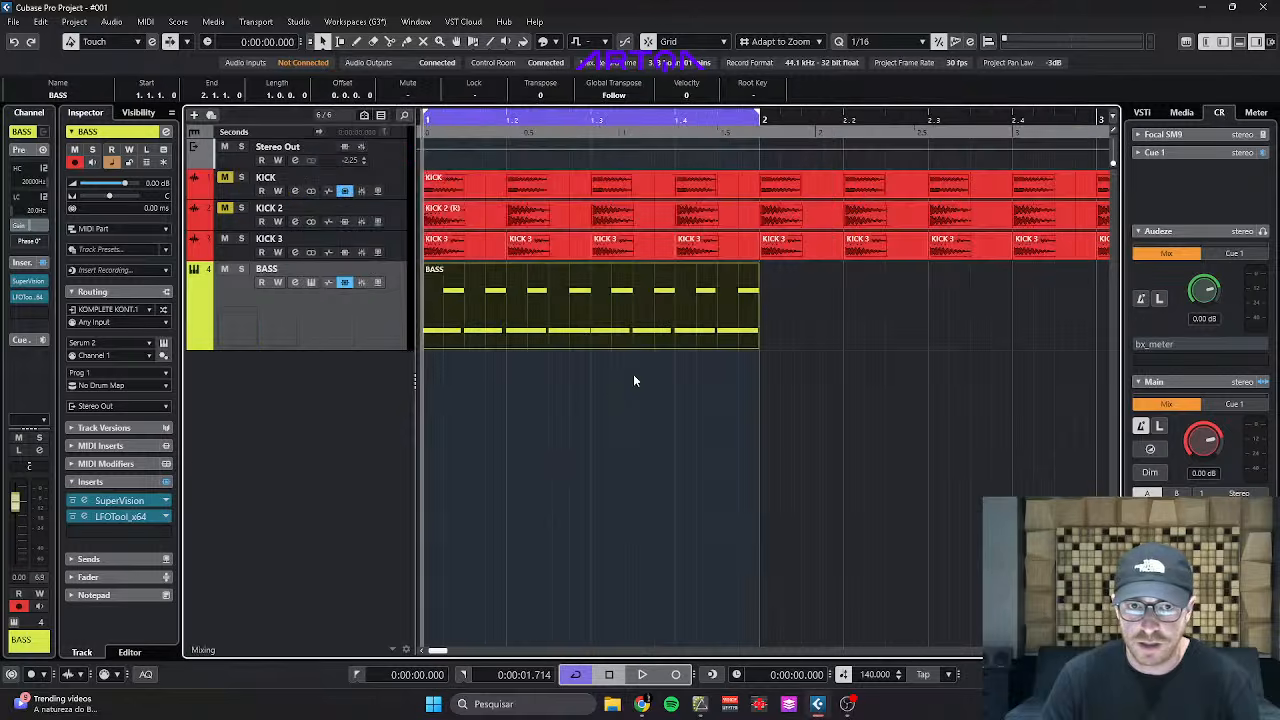
pyautogui.press('space')
pyautogui.press('g')
pyautogui.press('g')
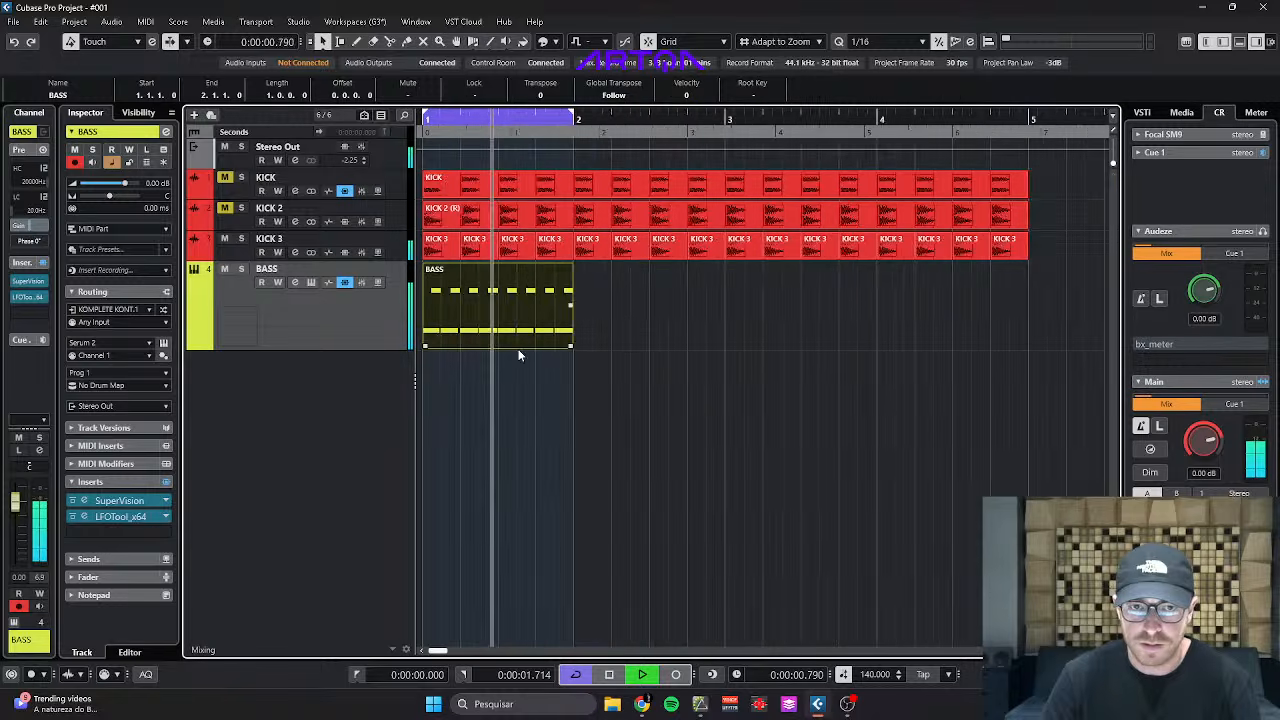
pyautogui.press('h')
pyautogui.press('h')
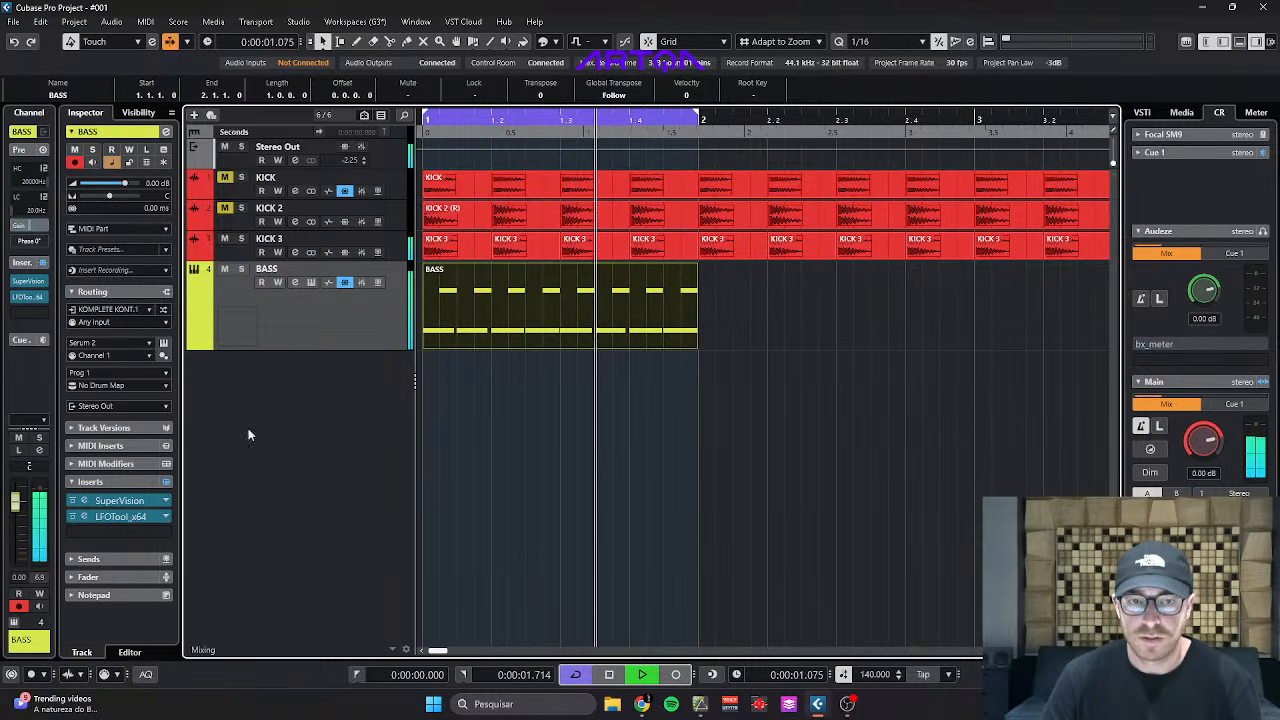
pyautogui.press('space')
# Inspect Envelope 2 in the BASS track's Serum 2 instrument while the loop plays.
pyautogui.click(311, 282)
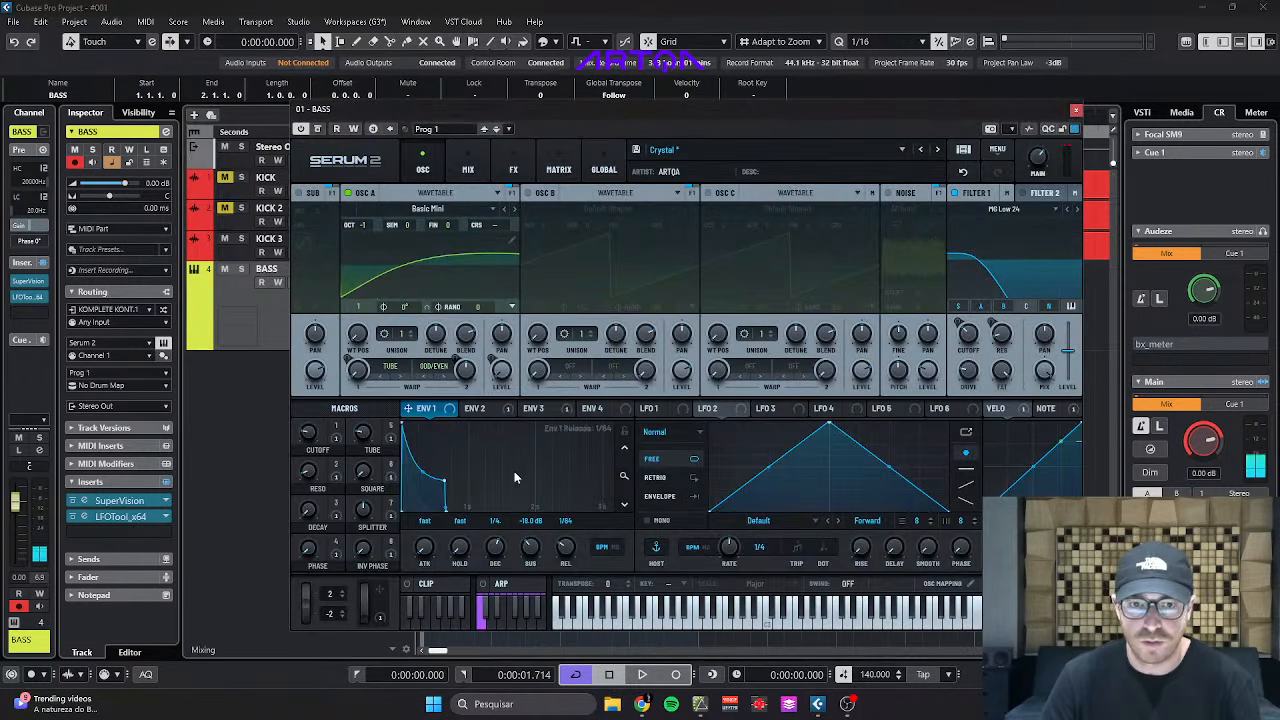
pyautogui.click(475, 408)
pyautogui.press('space')
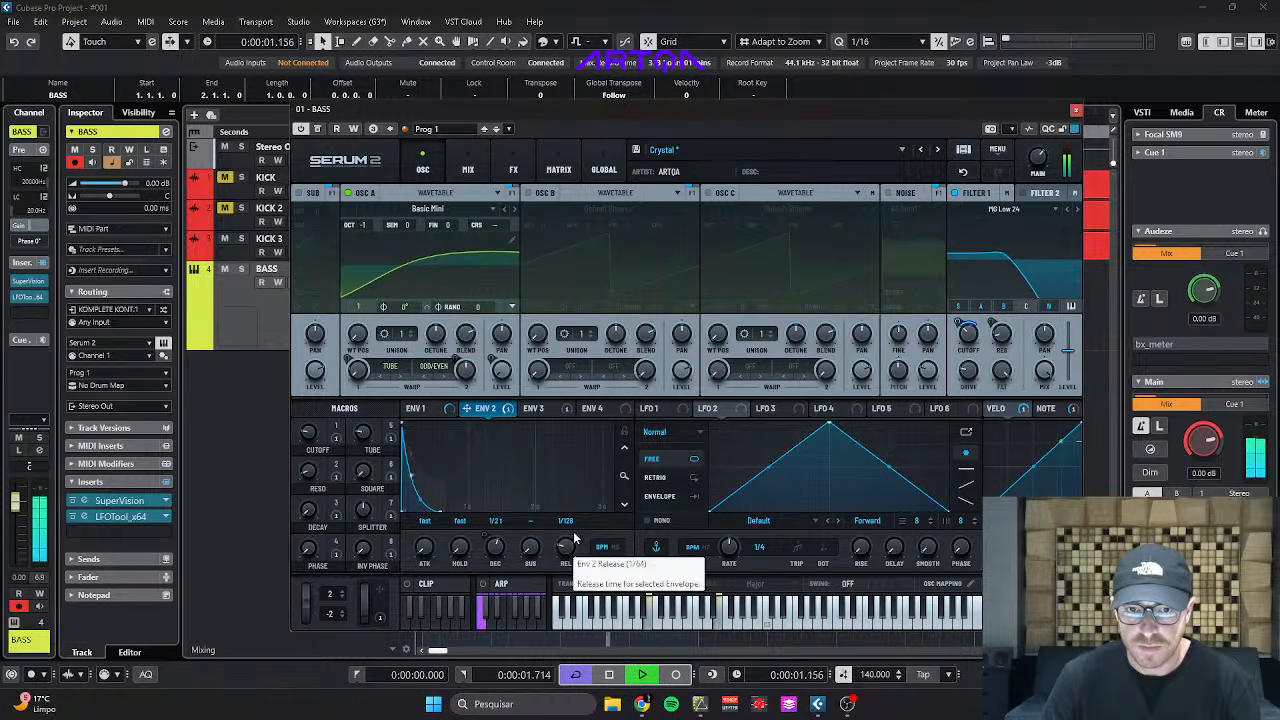
pyautogui.click(1076, 110)
# Delete all the bass notes after the first beat in the BASS part.
pyautogui.scroll(-4, 660, 465)
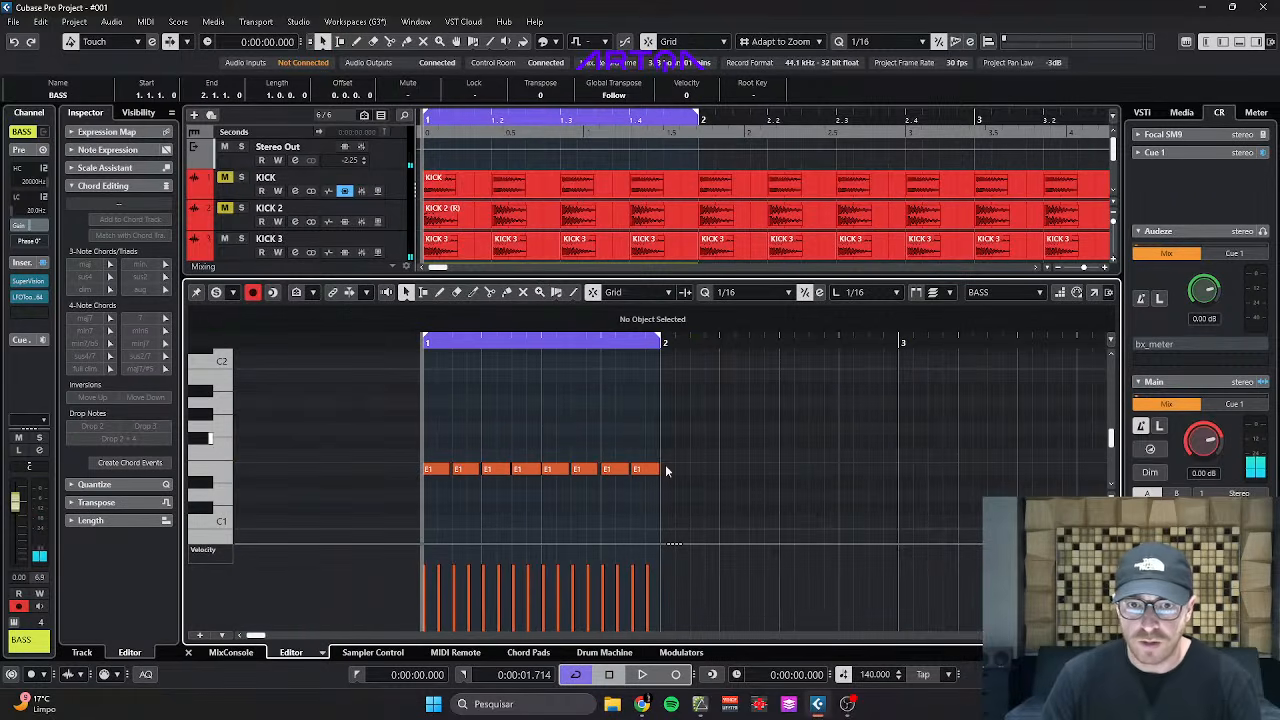
pyautogui.moveTo(695, 514); pyautogui.dragTo(451, 412)
pyautogui.scroll(-1, 451, 412)
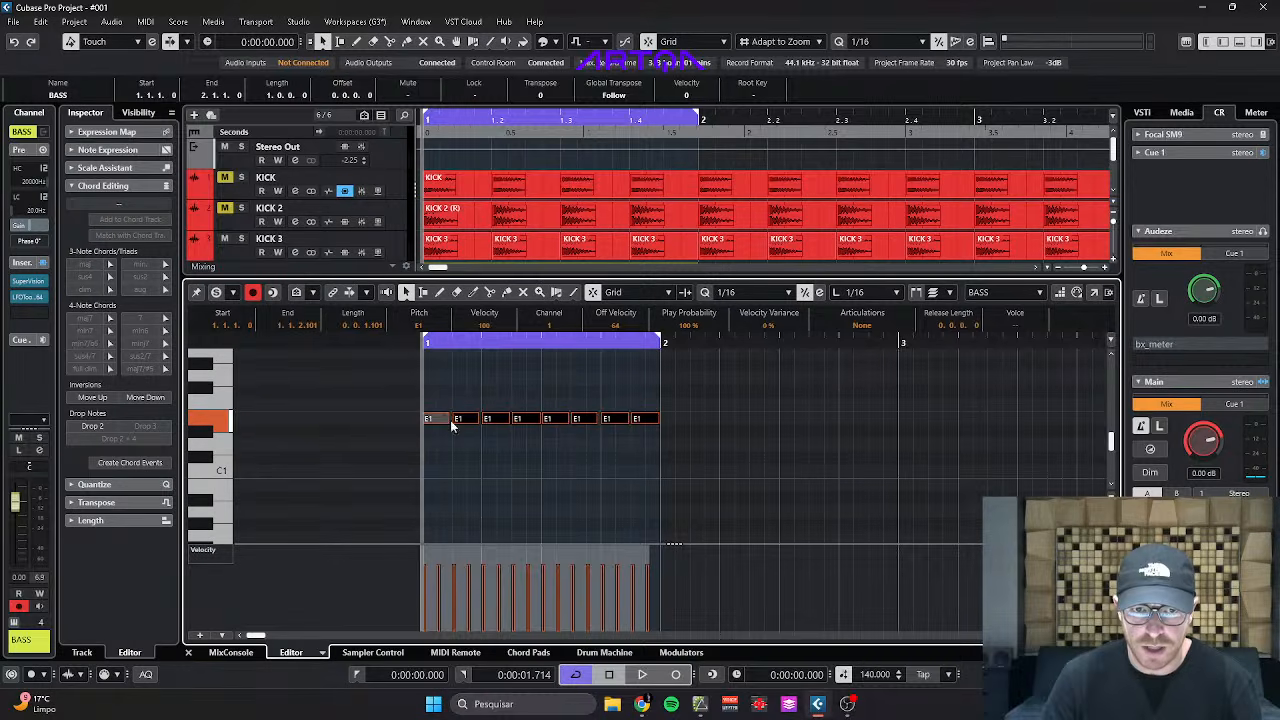
pyautogui.scroll(4, 453, 420)
pyautogui.scroll(-1, 524, 452)
pyautogui.moveTo(524, 458); pyautogui.dragTo(823, 349)
pyautogui.press('Delete')
# Copy the first beat's bass notes across beats 2, 3 and 4, and audition the loop.
pyautogui.scroll(-1, 606, 432)
pyautogui.scroll(-1, 570, 478)
pyautogui.moveTo(532, 517); pyautogui.dragTo(435, 423)
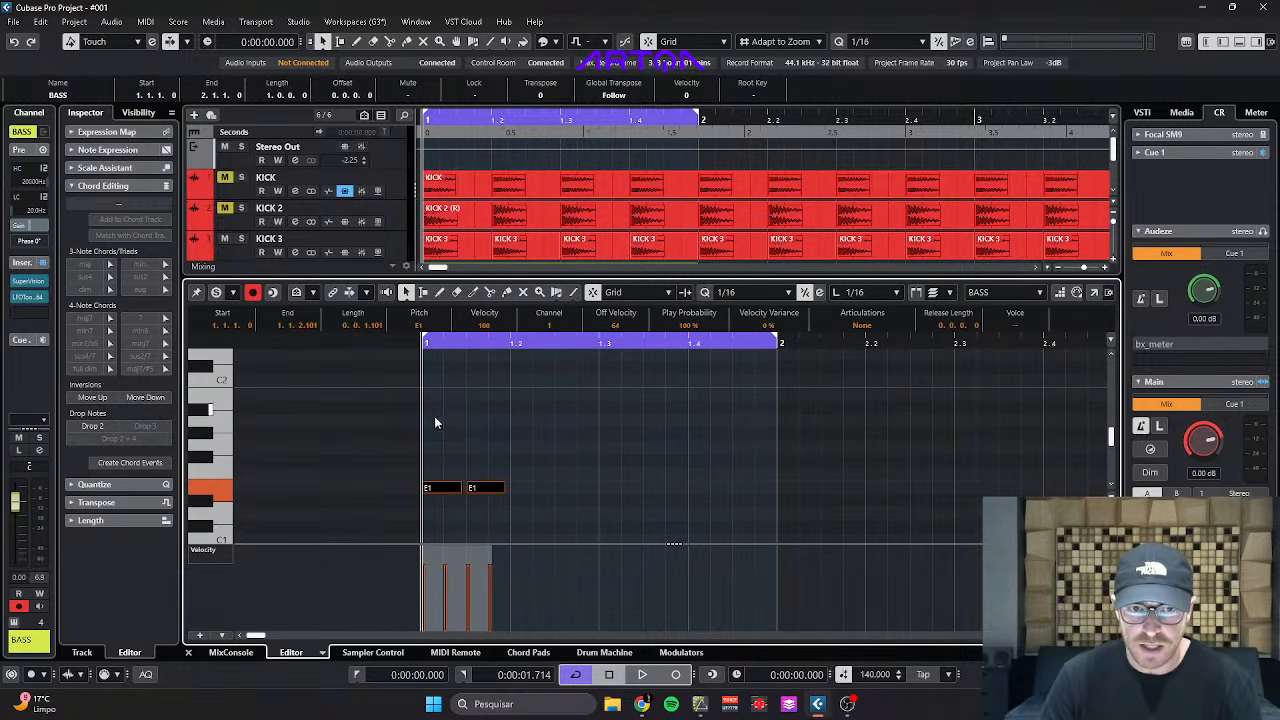
pyautogui.moveTo(441, 490); pyautogui.dragTo(620, 491)
pyautogui.moveTo(620, 491); pyautogui.dragTo(700, 492)
pyautogui.press('space')
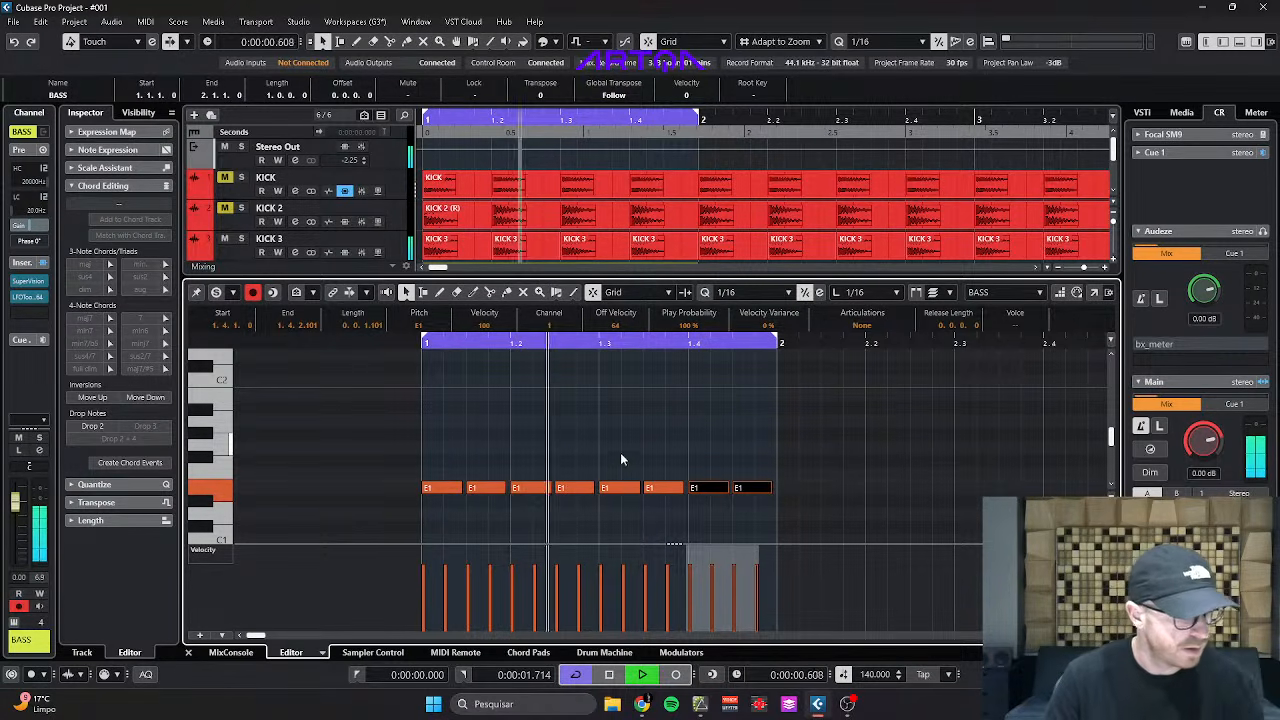
pyautogui.press('Return')
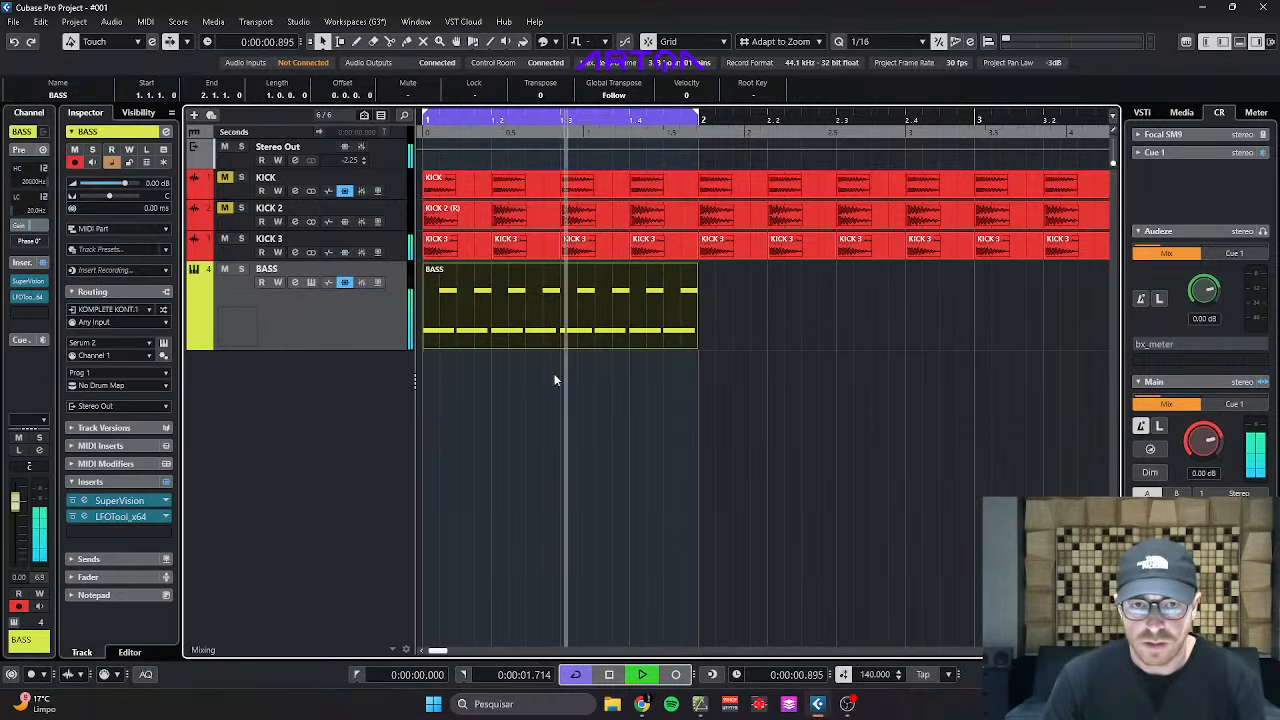
pyautogui.press('space')
# Lower oscillator A's second warp (Odd/Even) in the BASS track's Serum 2 to about 21% while the loop plays.
pyautogui.click(311, 283)
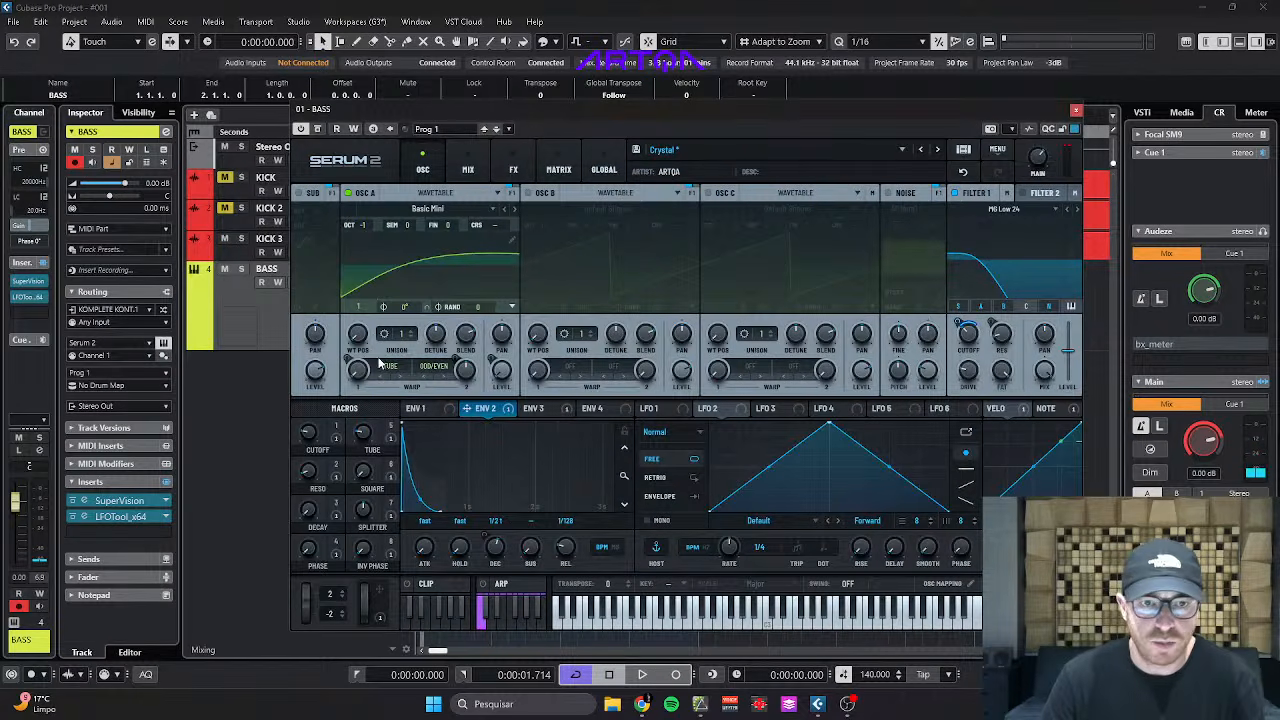
pyautogui.moveTo(468, 370)
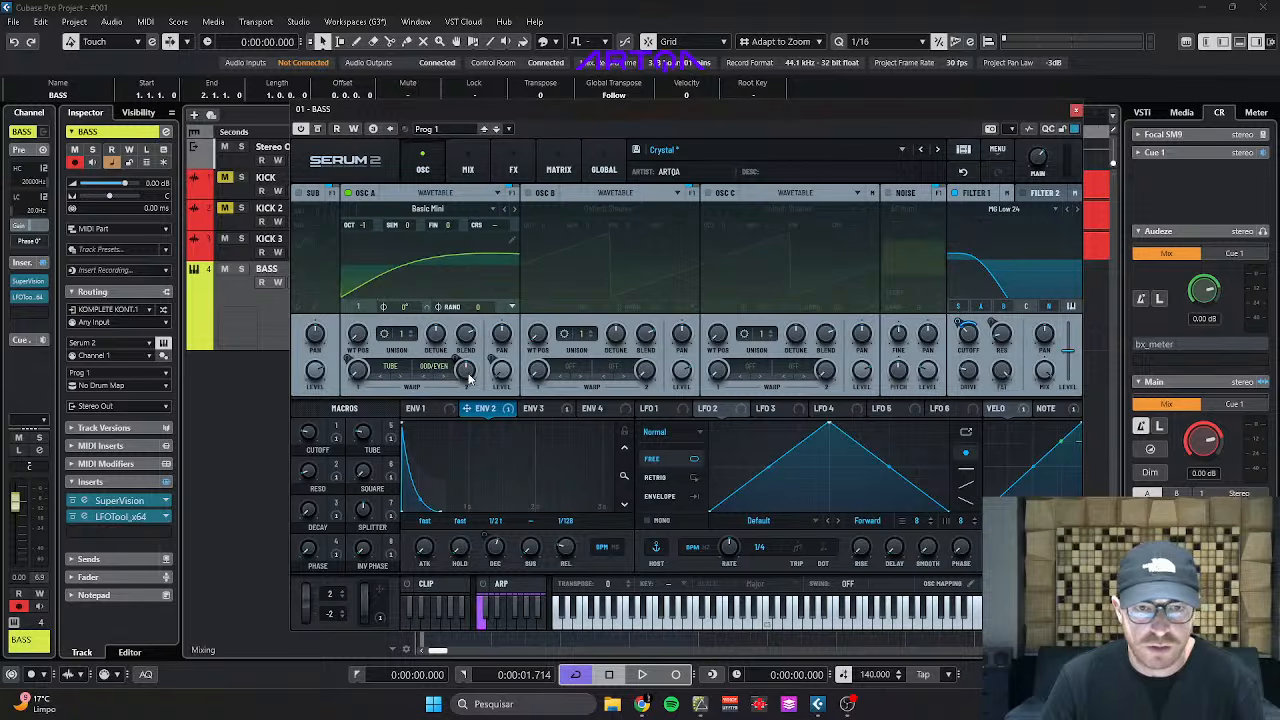
pyautogui.press('space')
pyautogui.moveTo(468, 377); pyautogui.dragTo(475, 422)
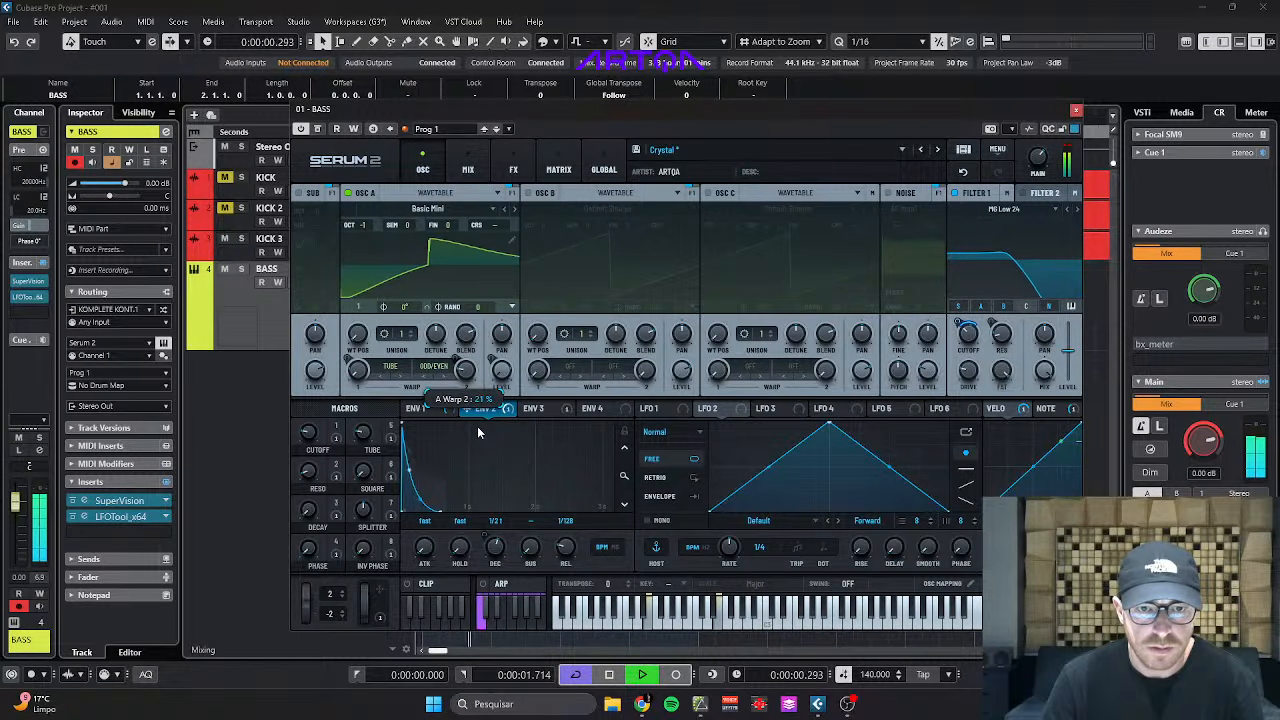
pyautogui.moveTo(477, 427); pyautogui.dragTo(475, 426)
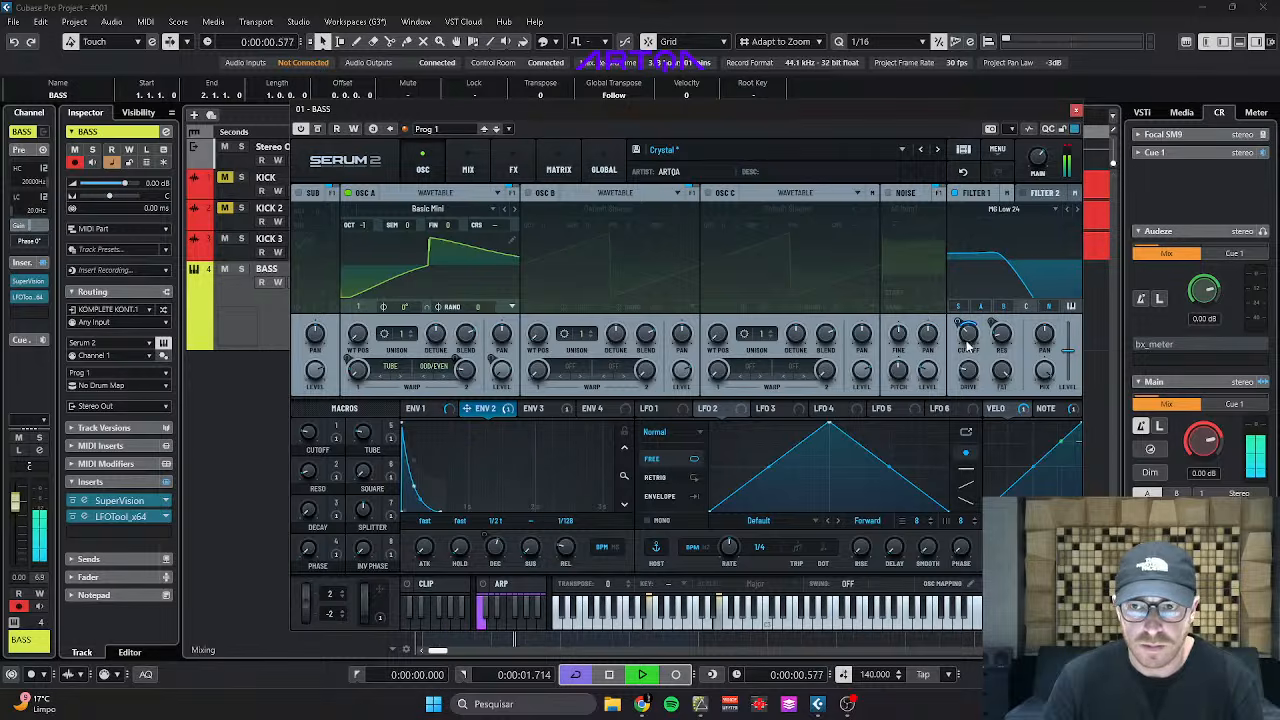
# Display Envelope 3, adjust the modulation amount on Filter 1's cutoff, and lower oscillator A's second warp to 0%.
pyautogui.click(534, 411)
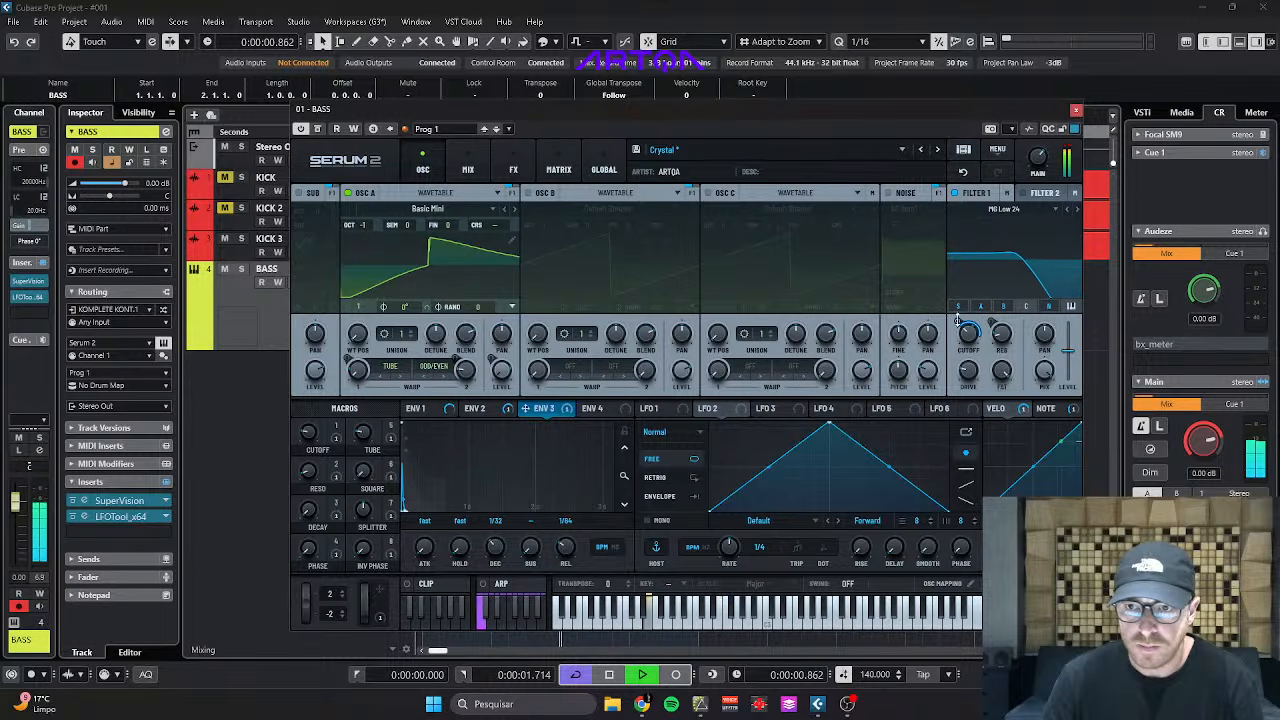
pyautogui.moveTo(958, 321); pyautogui.dragTo(953, 348)
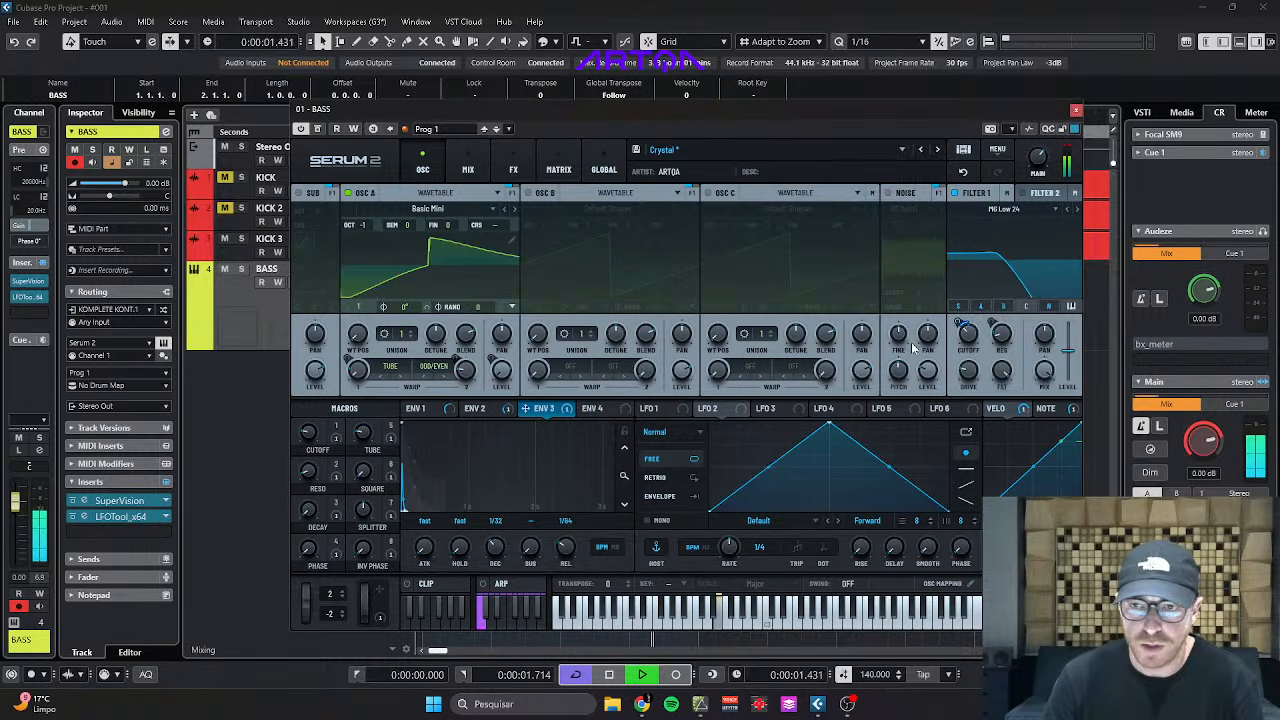
pyautogui.moveTo(445, 372); pyautogui.dragTo(474, 427)
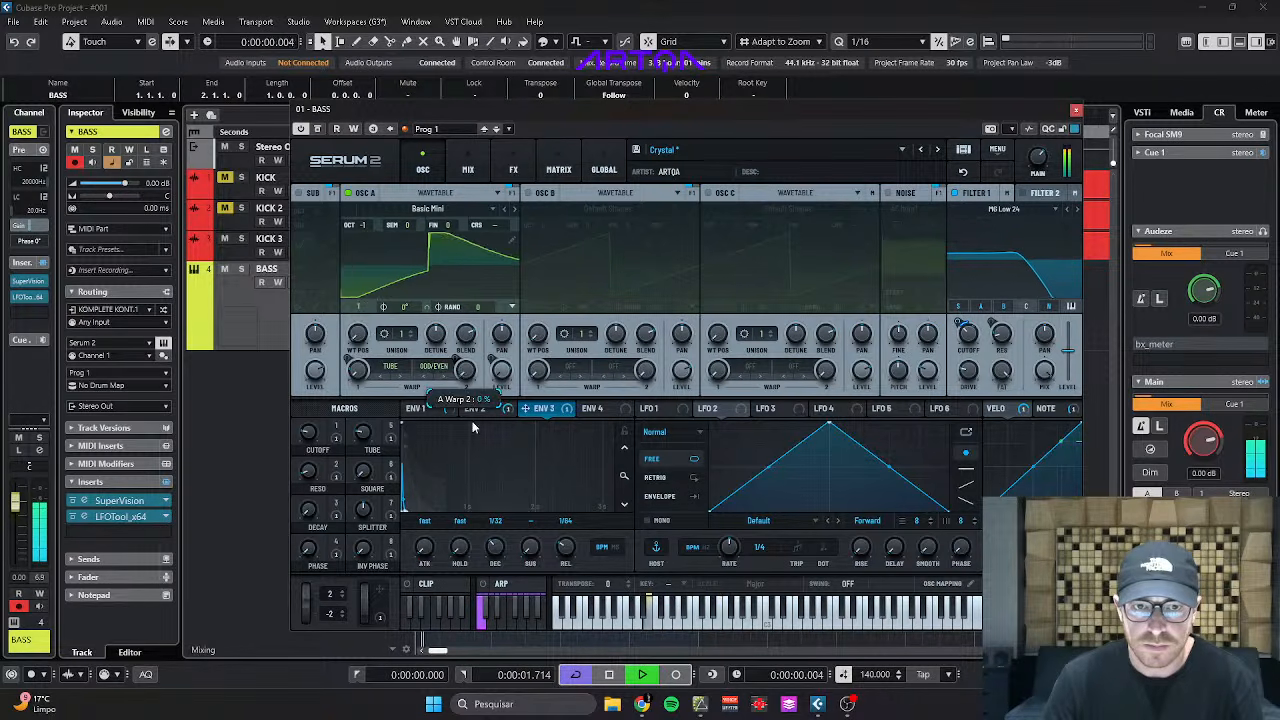
# Sweep oscillator A's second warp up and back to 0%, and try raising the Decay macro to about 88.
pyautogui.moveTo(468, 372); pyautogui.dragTo(472, 224)
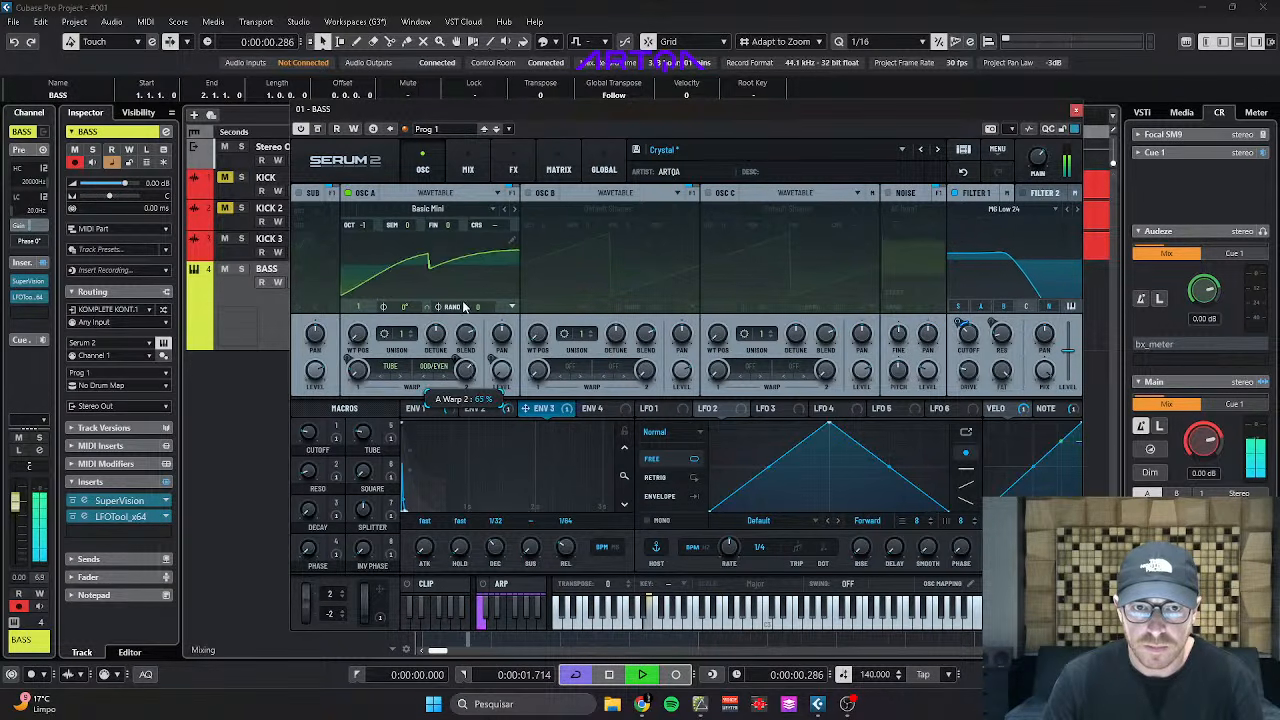
pyautogui.moveTo(463, 306); pyautogui.dragTo(467, 414)
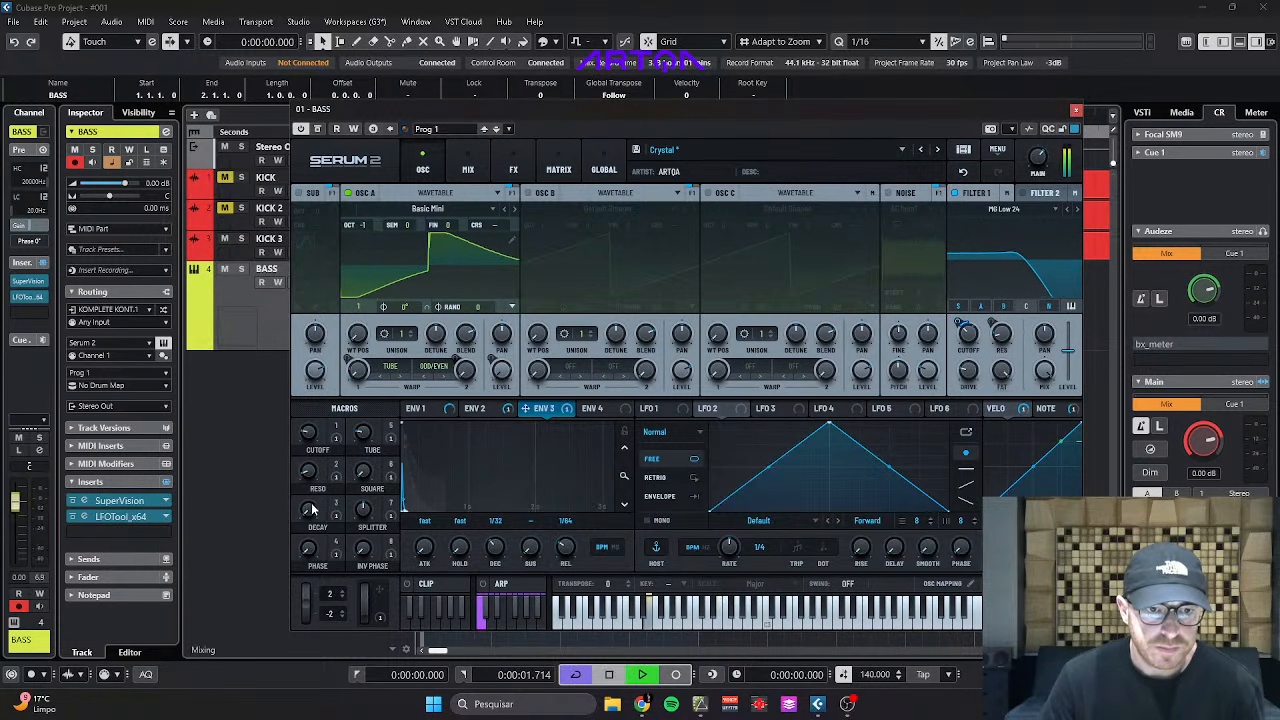
pyautogui.moveTo(312, 510); pyautogui.dragTo(309, 494)
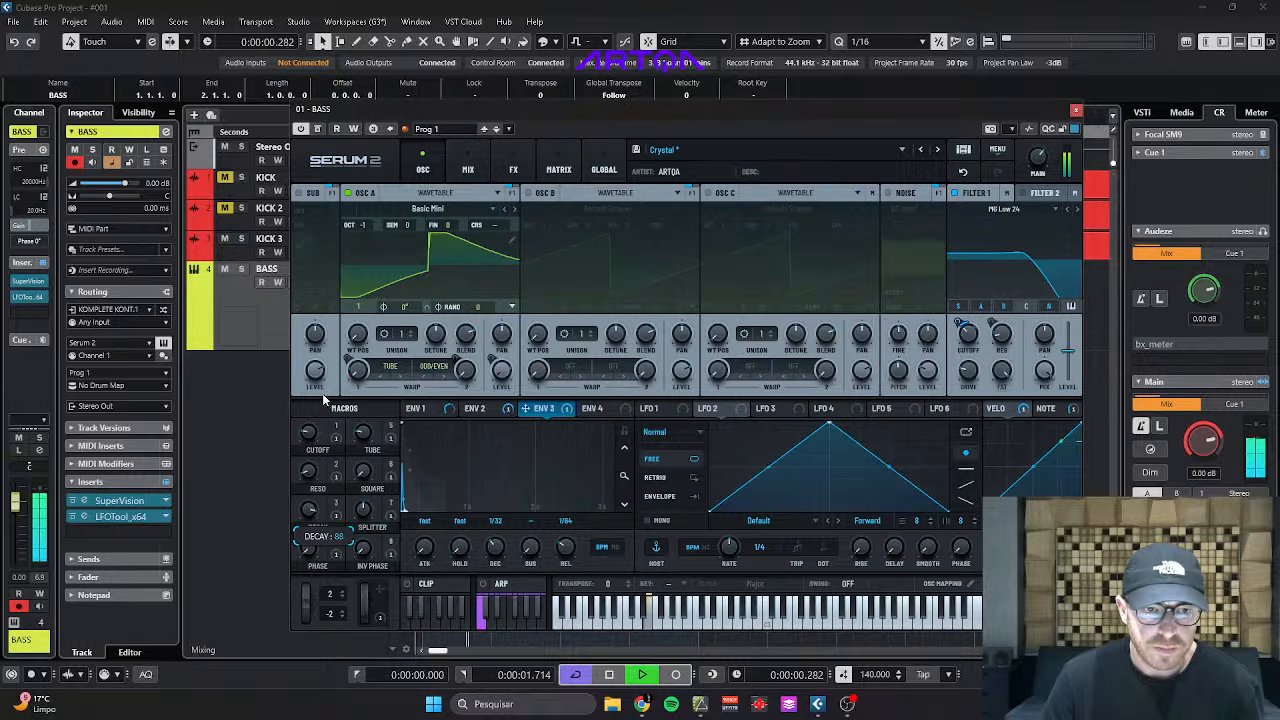
pyautogui.press('space')
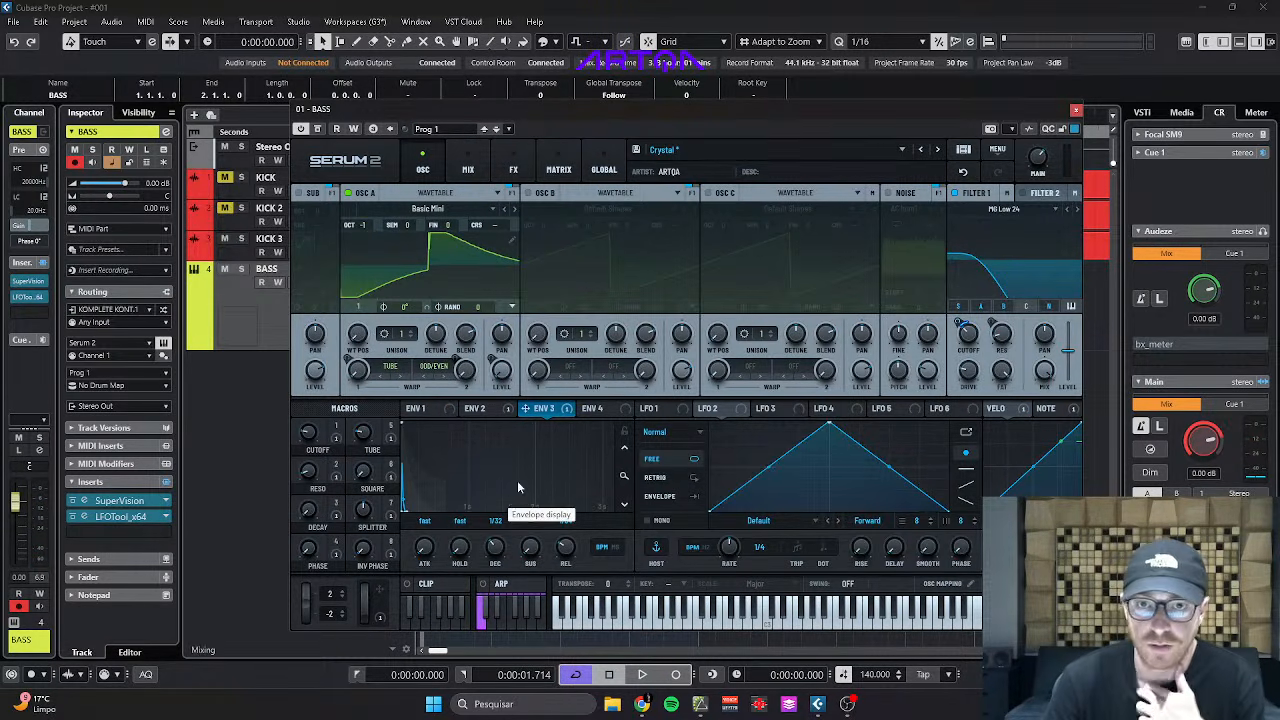
# Browse the neighbouring Serum 2 presets Data, Crown and Coral, auditioning Coral with the loop.
pyautogui.click(937, 150)
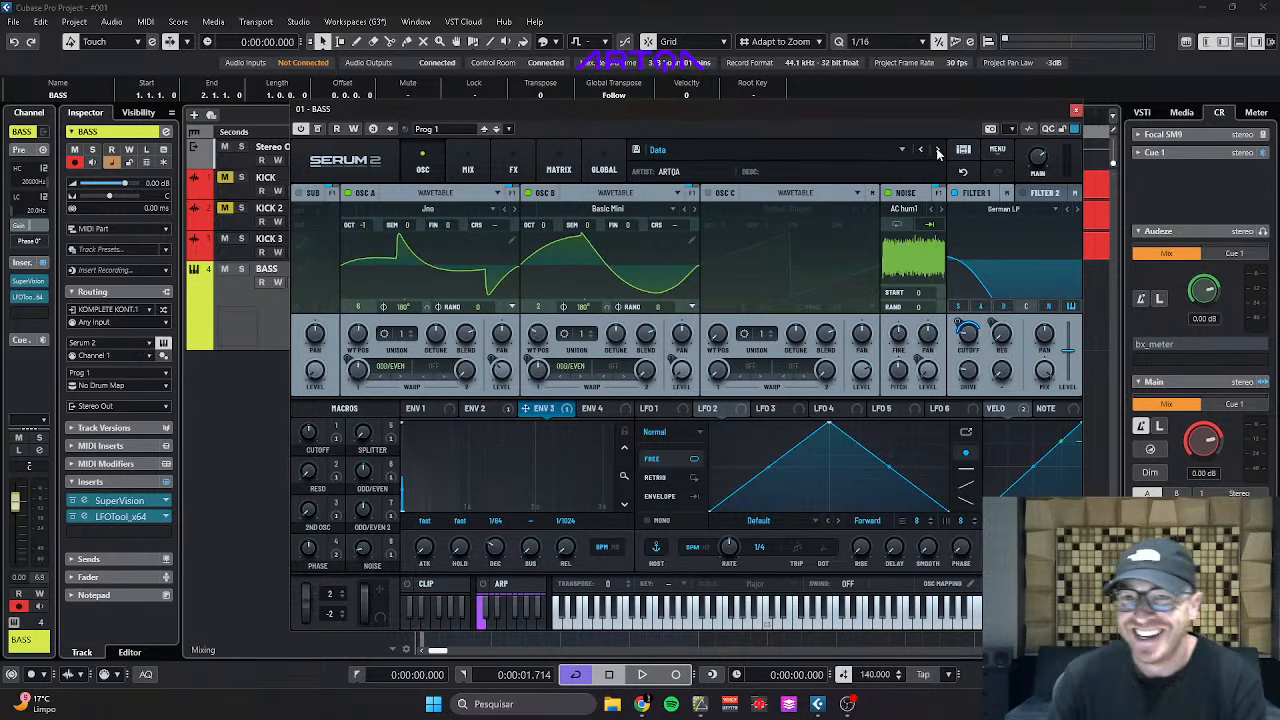
pyautogui.click(922, 151)
pyautogui.click(922, 151)
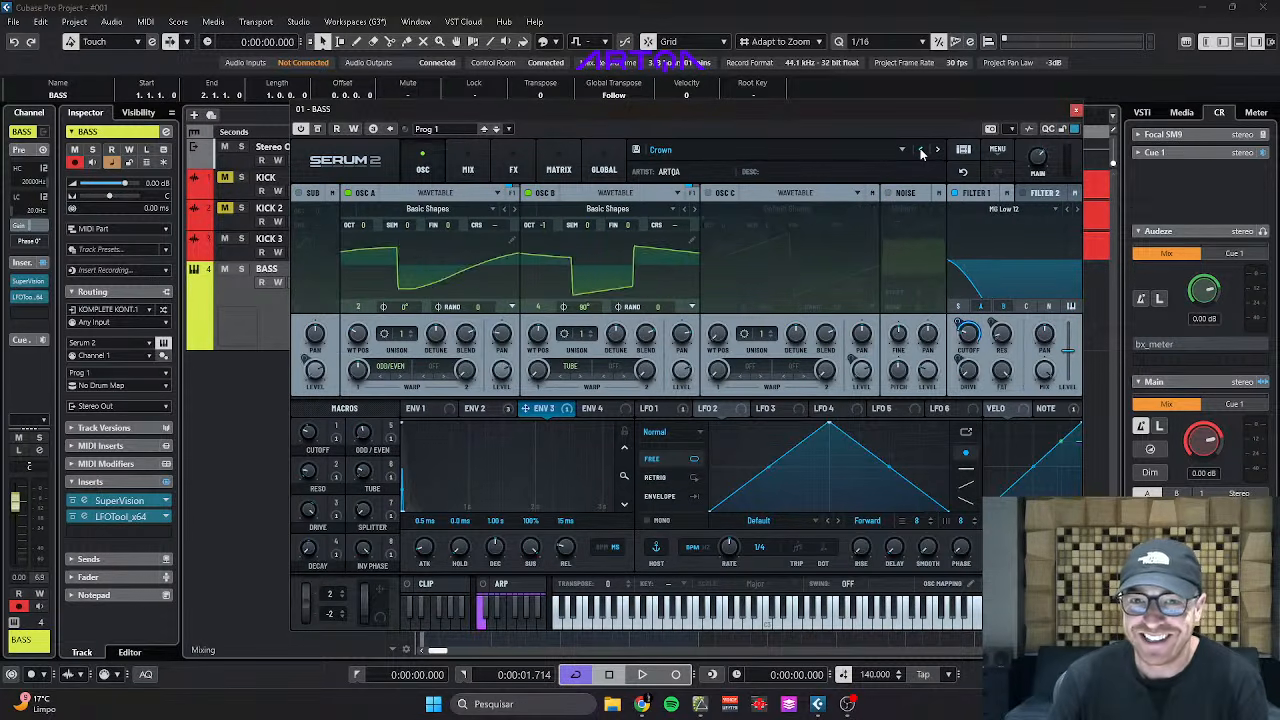
pyautogui.click(922, 151)
pyautogui.click(937, 151)
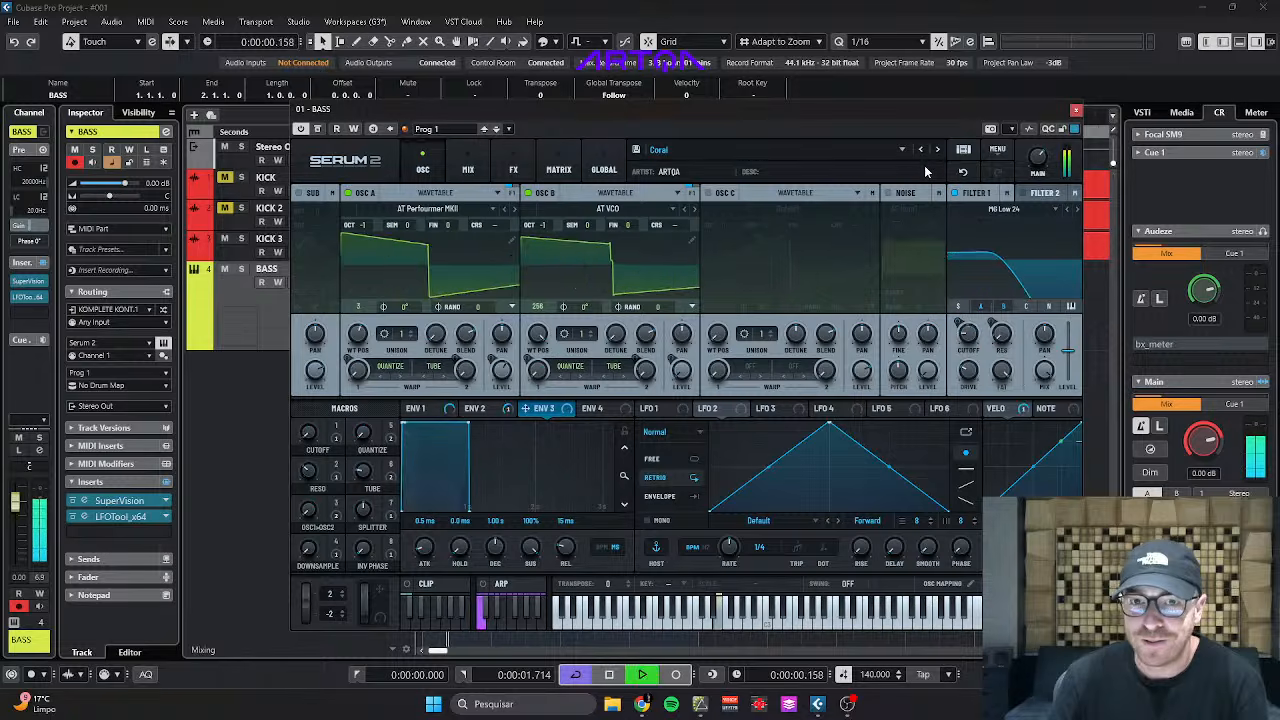
pyautogui.press('space')
pyautogui.press('space')
pyautogui.click(937, 151)
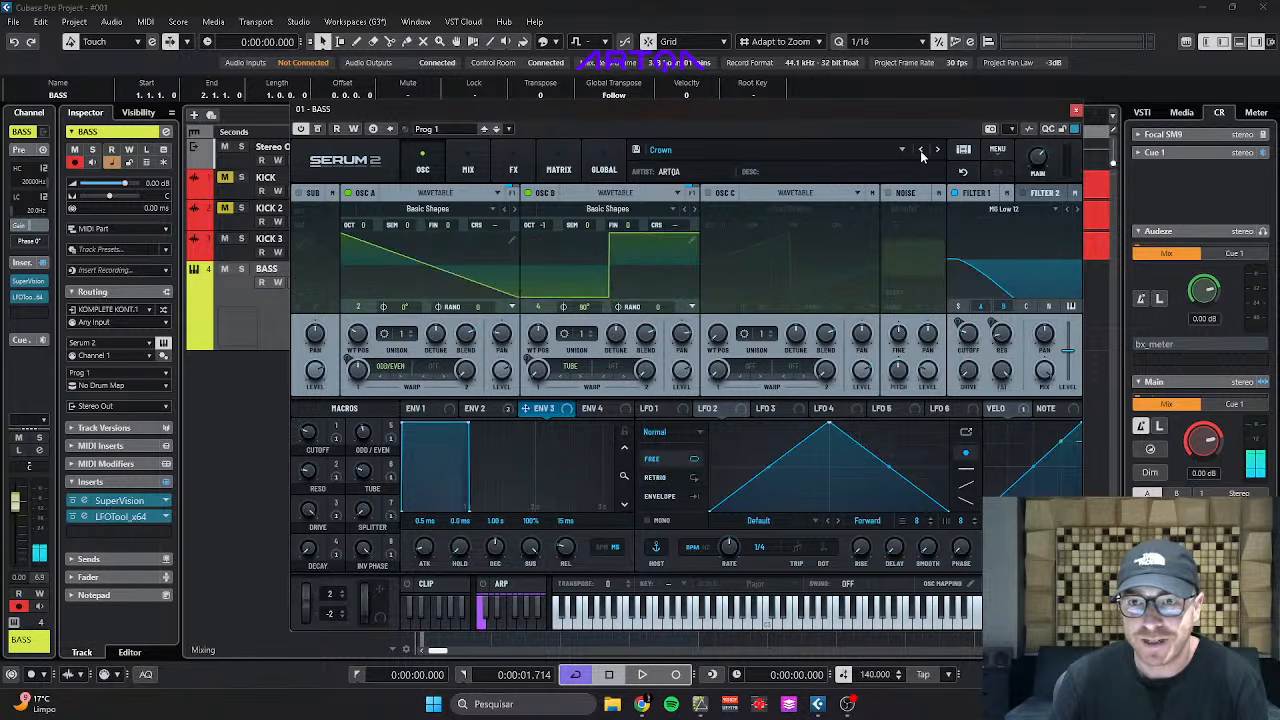
# Load the Arc Light preset from the user folder #1 ARTQA Bass for Electronic Music and close the instrument window.
pyautogui.click(868, 148)
pyautogui.moveTo(703, 213)
pyautogui.moveTo(833, 213)
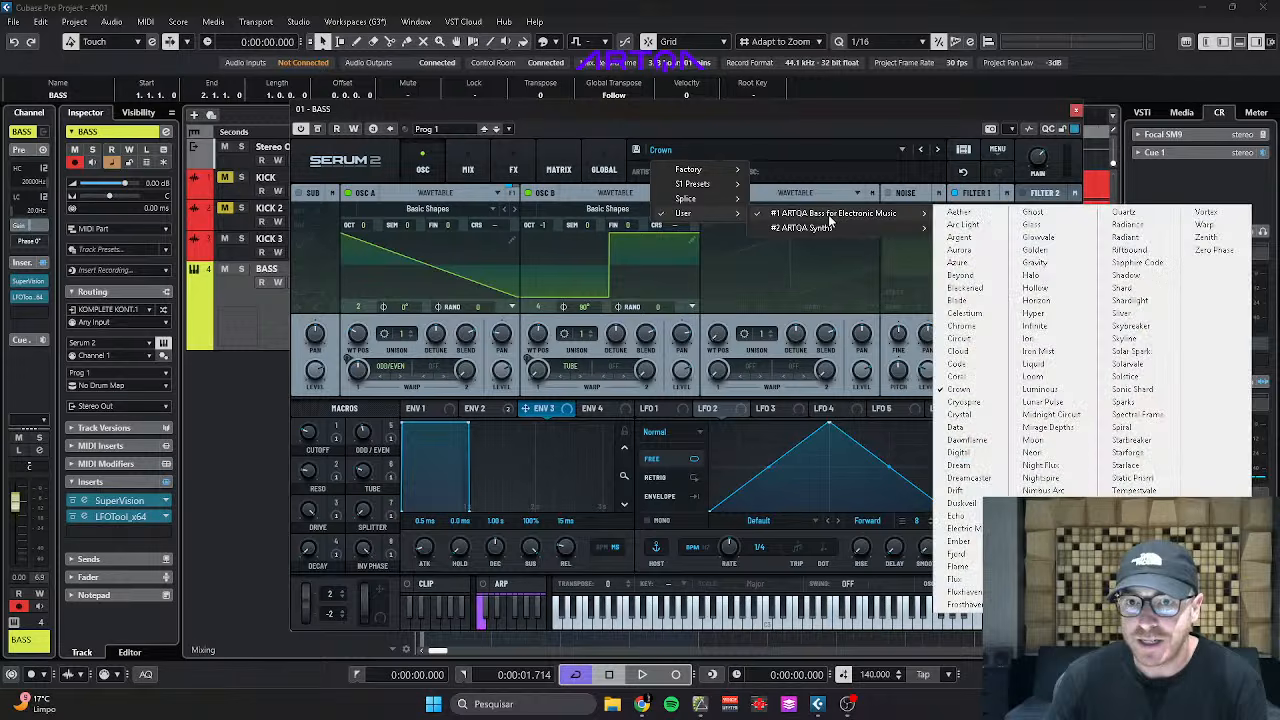
pyautogui.click(963, 225)
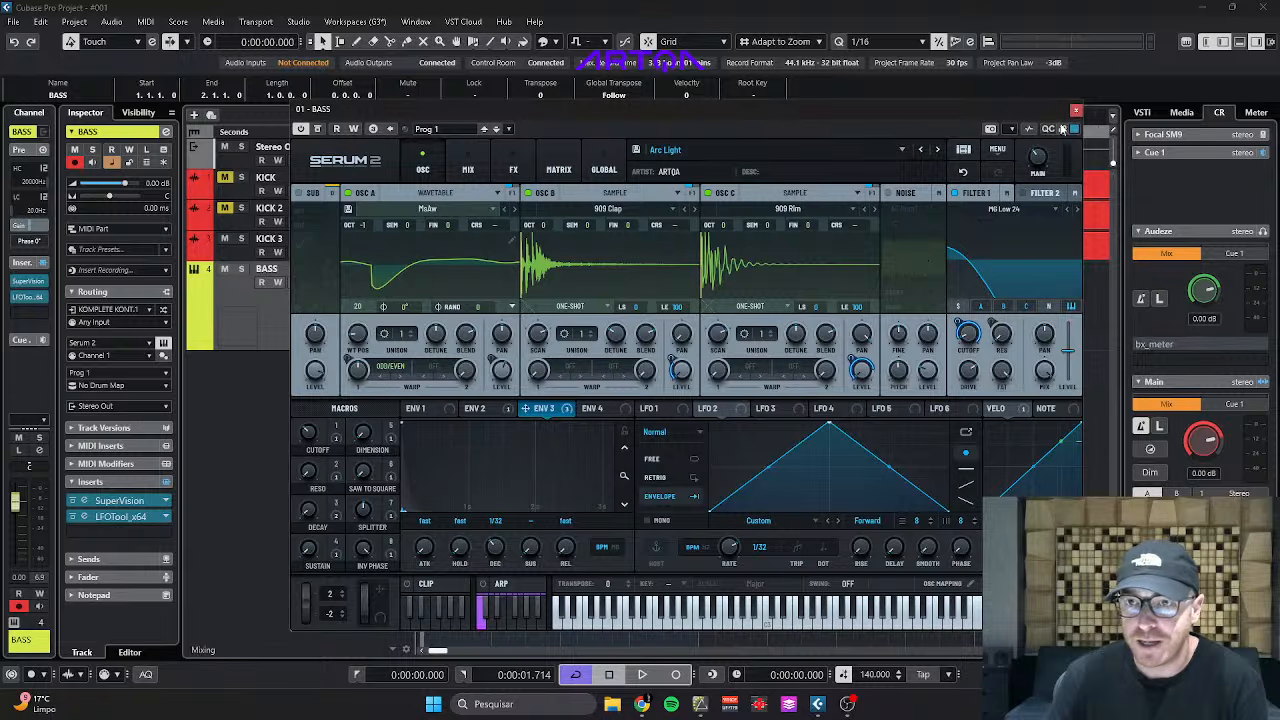
pyautogui.click(1076, 110)
# Delete the upper-octave E2 notes from the BASS part, keeping the E1 notes.
pyautogui.doubleClick(494, 331)
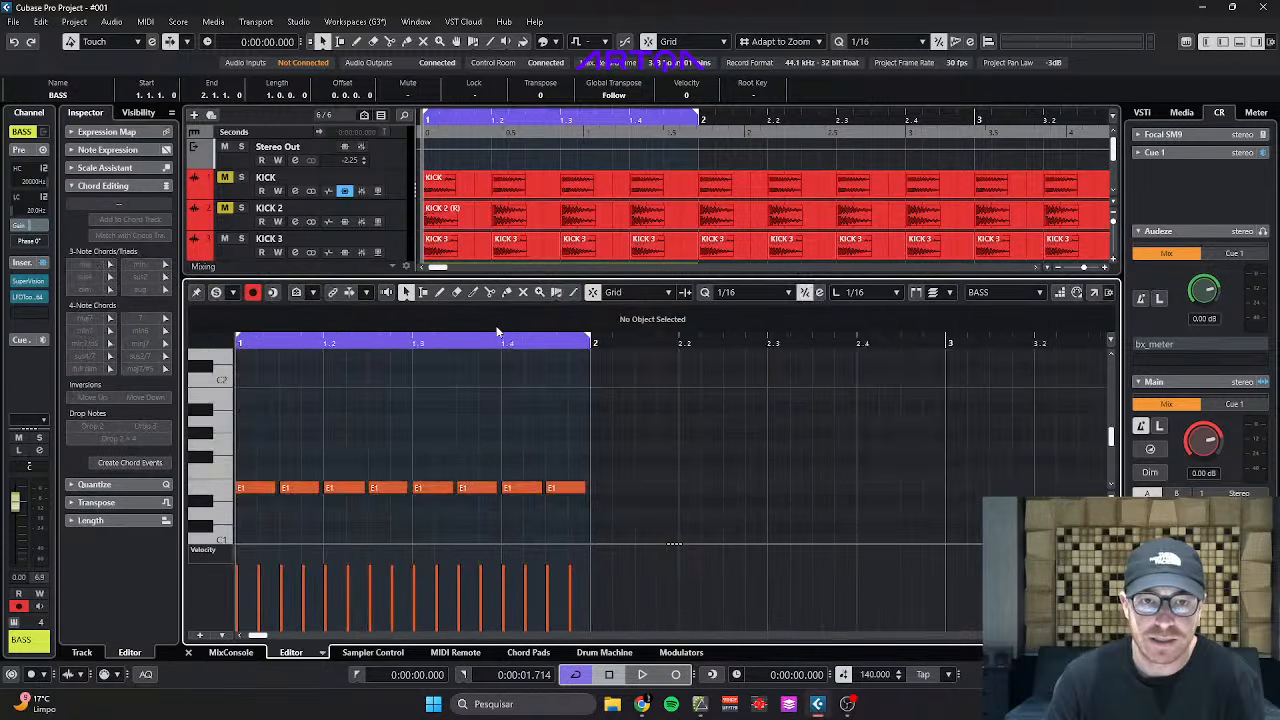
pyautogui.moveTo(453, 453); pyautogui.dragTo(853, 395)
pyautogui.press('Delete')
pyautogui.scroll(-3, 527, 437)
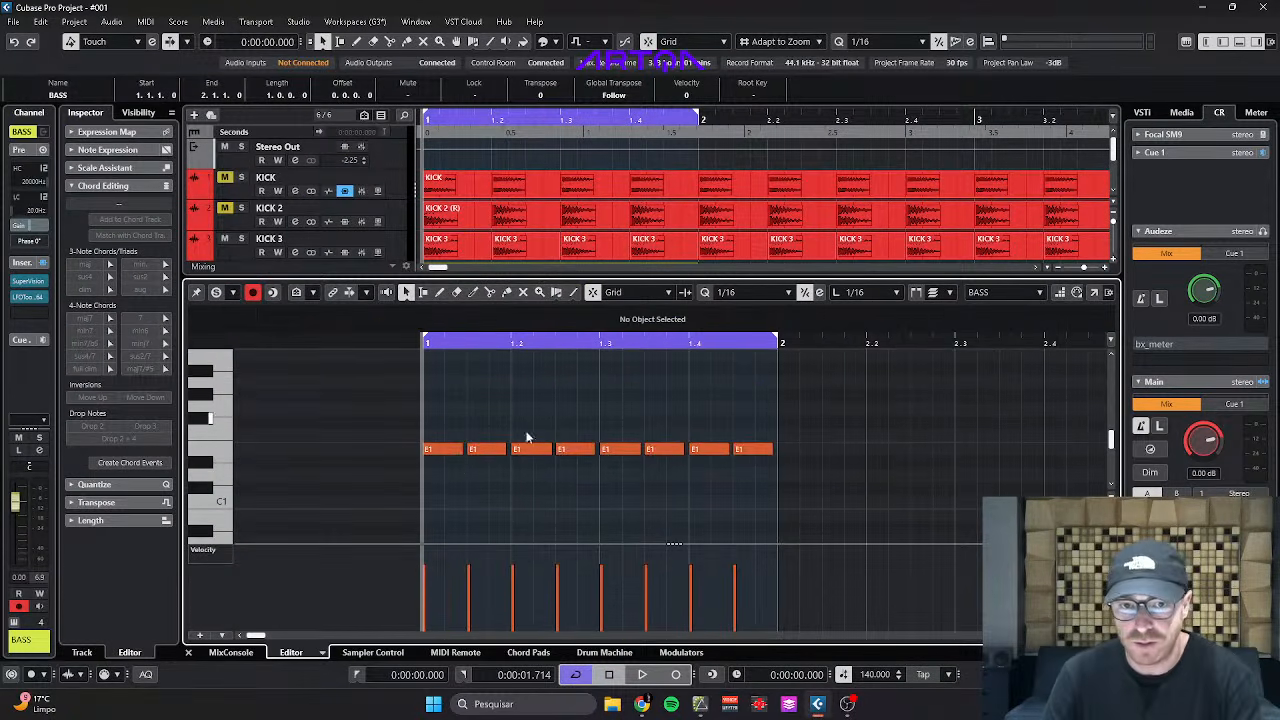
# Lengthen the first E1 note to 0.0.2.0 and delete all the other notes in the BASS part.
pyautogui.scroll(3, 455, 465)
pyautogui.click(453, 447)
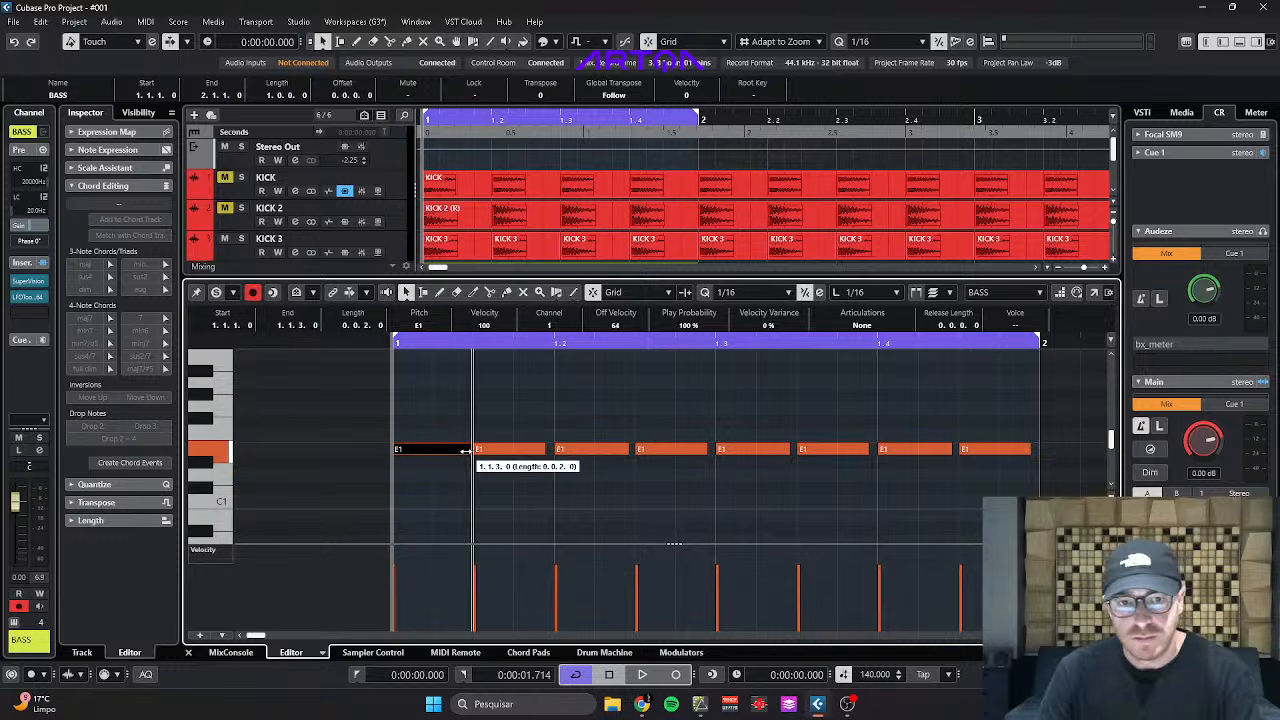
pyautogui.moveTo(495, 484); pyautogui.dragTo(1014, 423)
pyautogui.press('Delete')
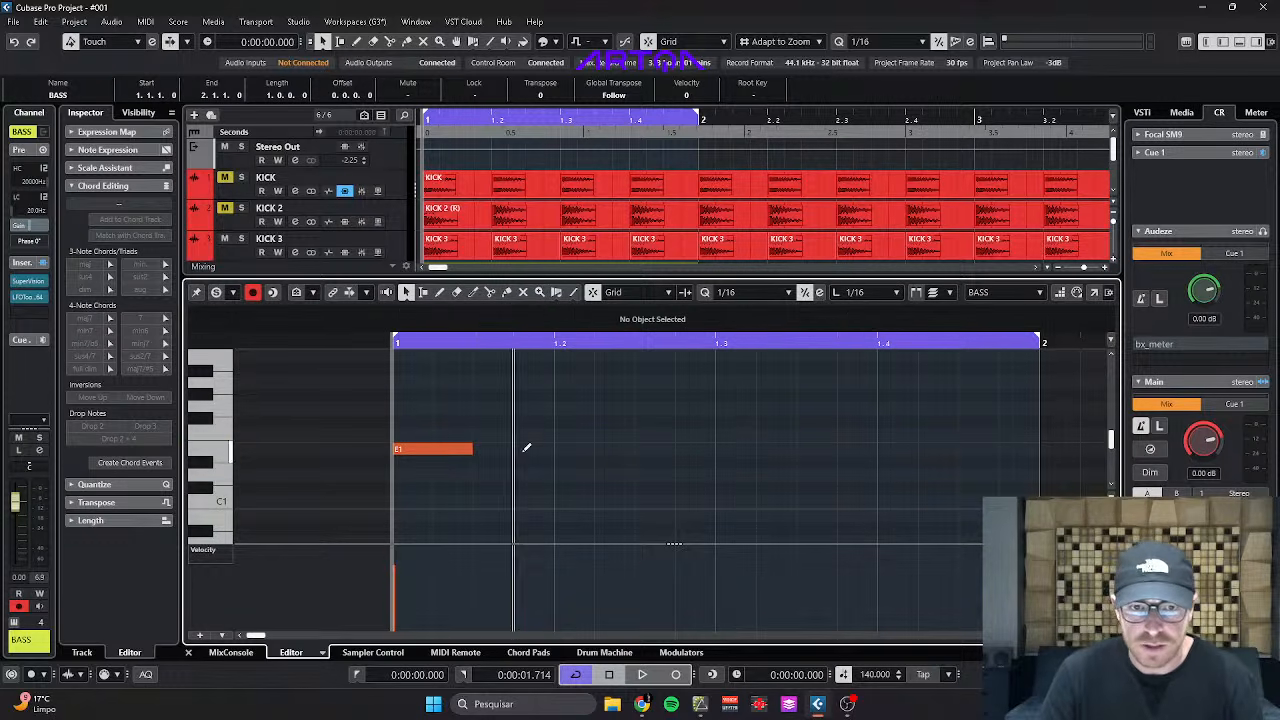
# Rework beat 1 into a short E1 at 1.1.2 and a longer E1 at 1.1.3, trimming both ends slightly.
pyautogui.click(526, 447)
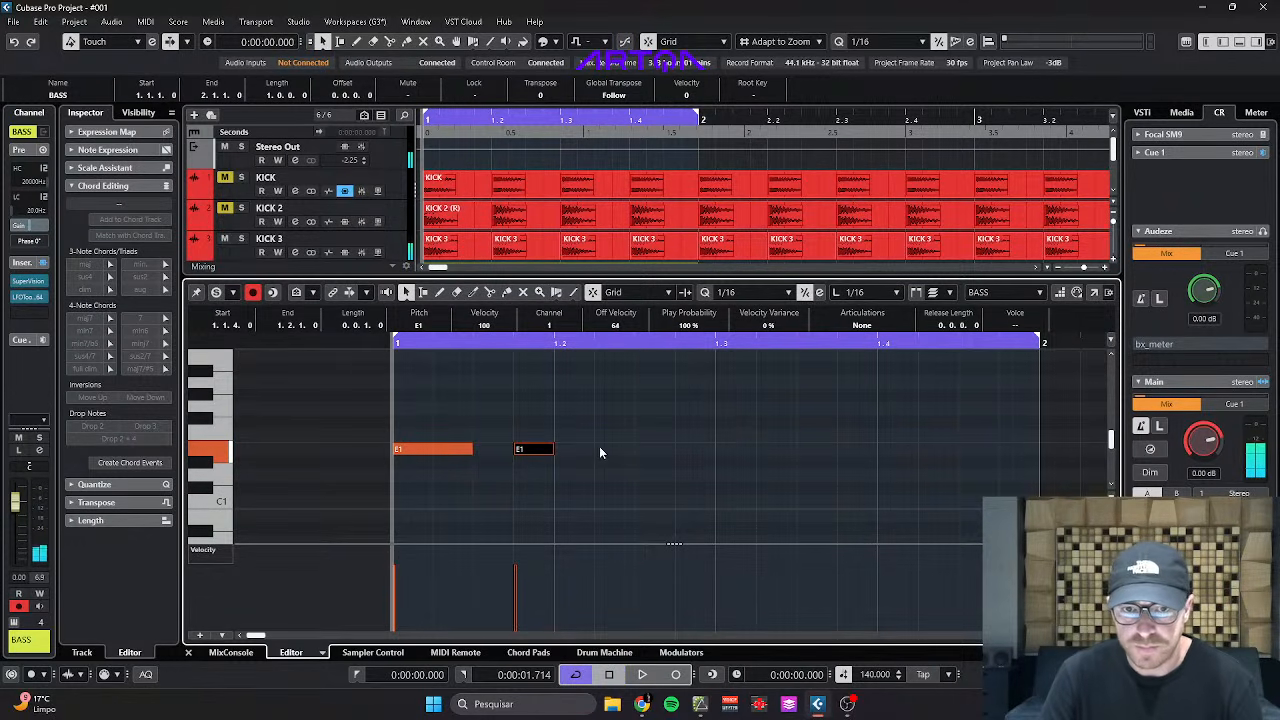
pyautogui.click(462, 448)
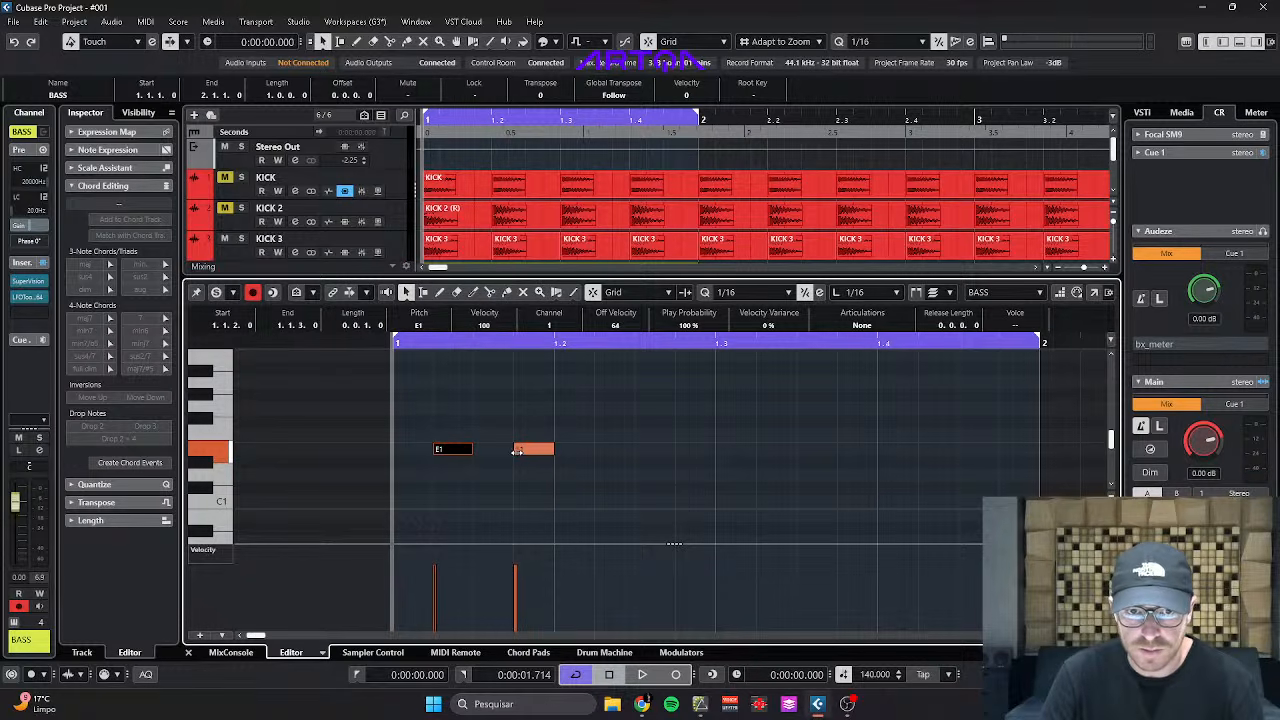
pyautogui.moveTo(517, 450); pyautogui.dragTo(476, 450)
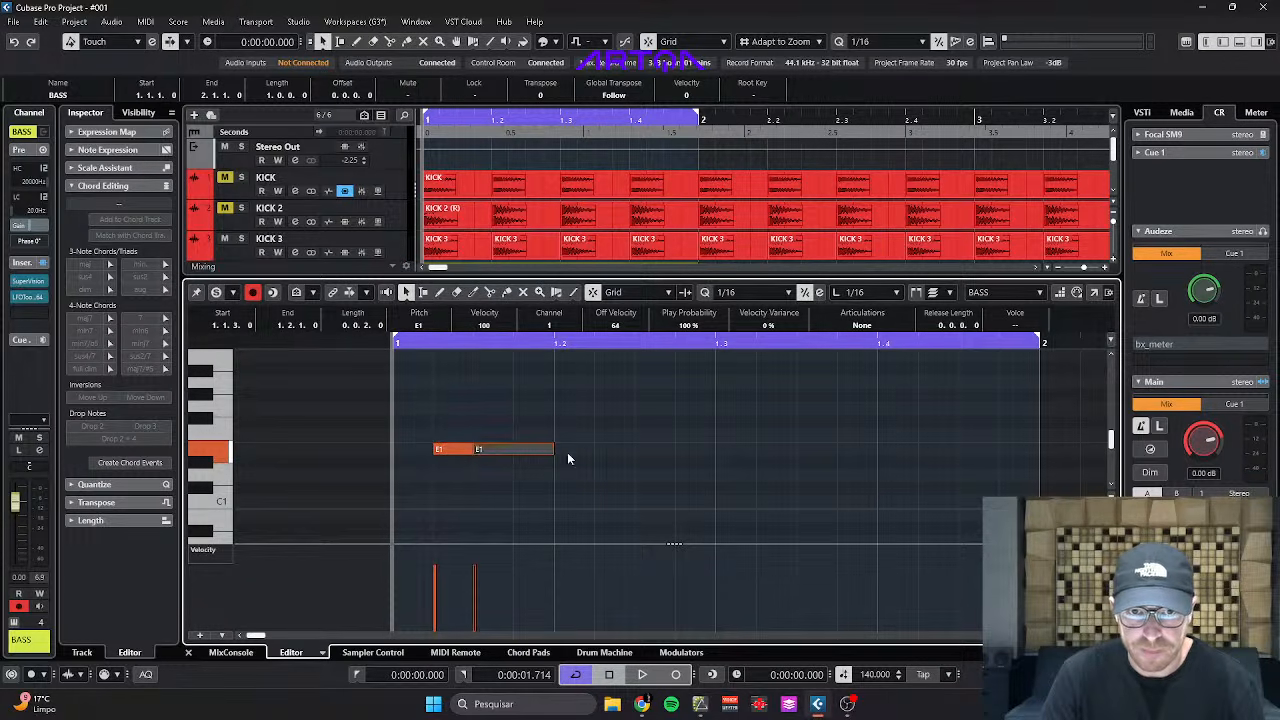
pyautogui.click(525, 459)
pyautogui.hotkey('ctrl', 'a')
pyautogui.moveTo(553, 448); pyautogui.dragTo(549, 450)
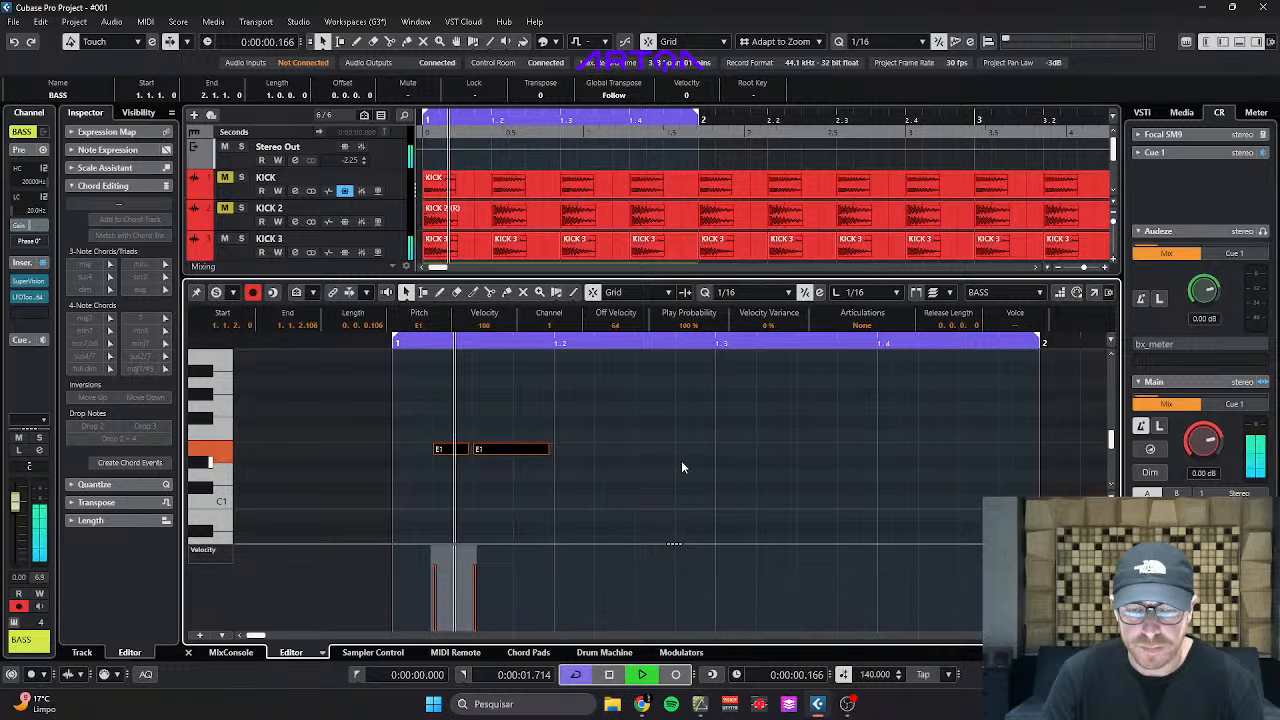
# Copy the two-note E1 figure to beat 2, shorten the loop to end at 1.3, and play it.
pyautogui.moveTo(450, 449); pyautogui.dragTo(621, 447)
pyautogui.keyDown('alt'); pyautogui.click(718, 344); pyautogui.keyUp('alt')
pyautogui.press('space')
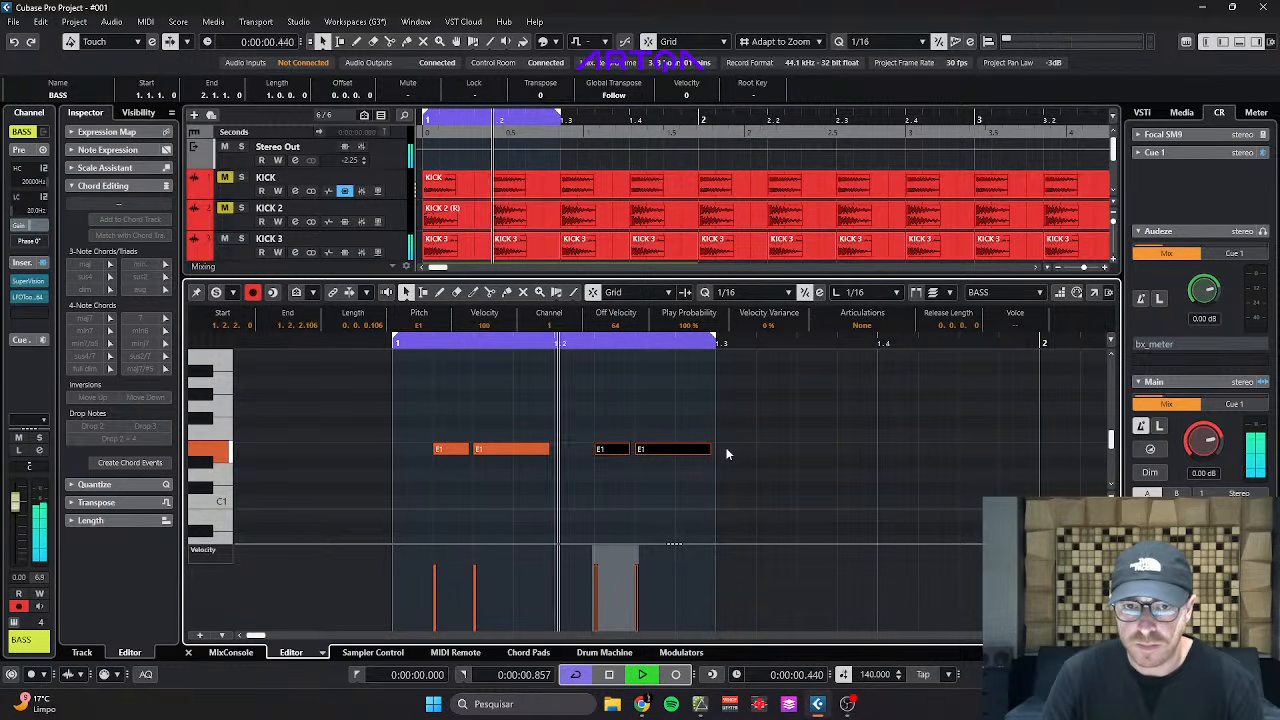
# Transpose the last bass note in beat 2 up an octave, then bring it down to F1 while auditioning.
pyautogui.click(713, 471)
pyautogui.press('g')
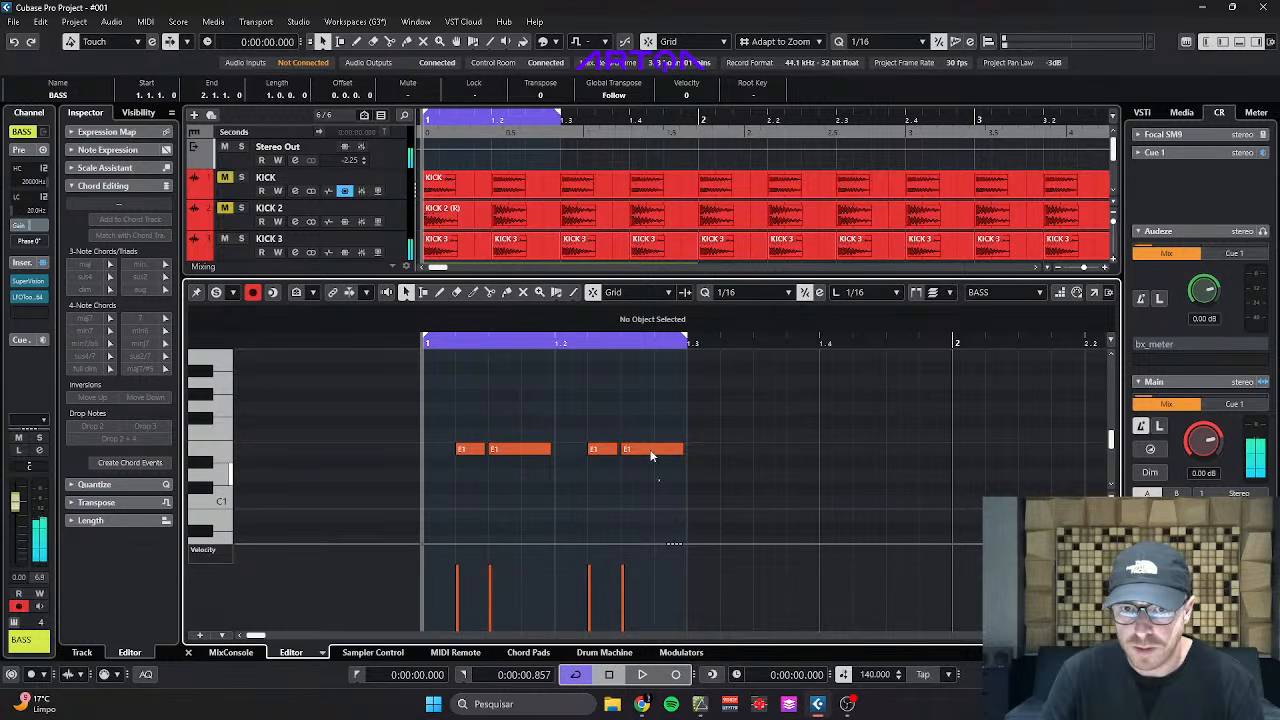
pyautogui.click(651, 450)
pyautogui.hotkey('shift', 'Up')
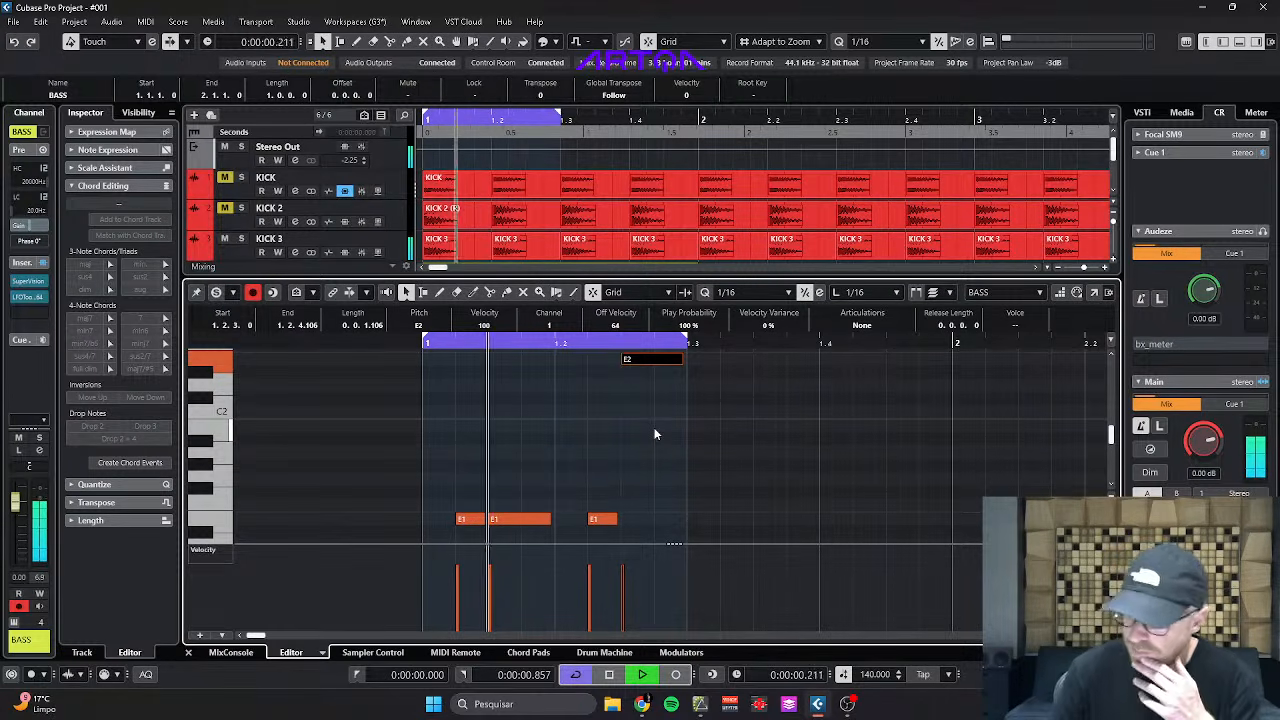
pyautogui.press('Down')
pyautogui.press('Down')
pyautogui.press('Down')
pyautogui.press('Down')
pyautogui.press('Down')
pyautogui.press('Down')
pyautogui.press('Down')
pyautogui.press('Down')
pyautogui.press('Down')
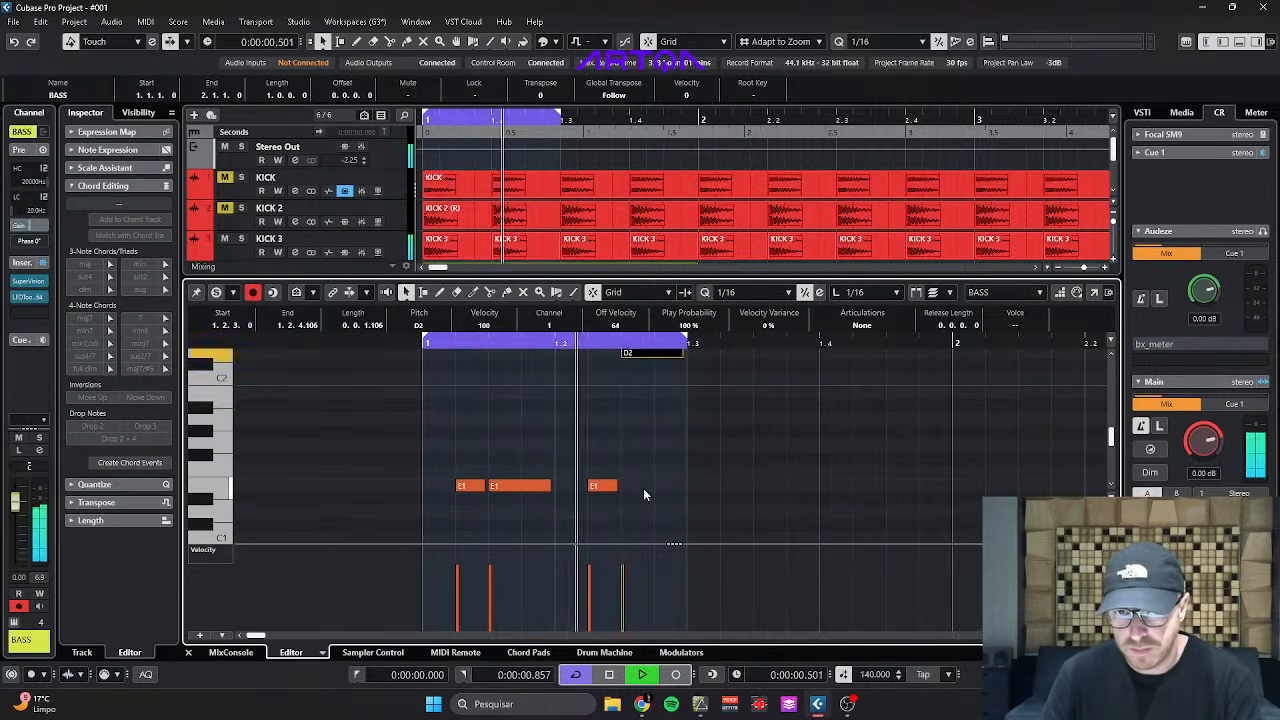
pyautogui.press('Down')
pyautogui.press('Down')
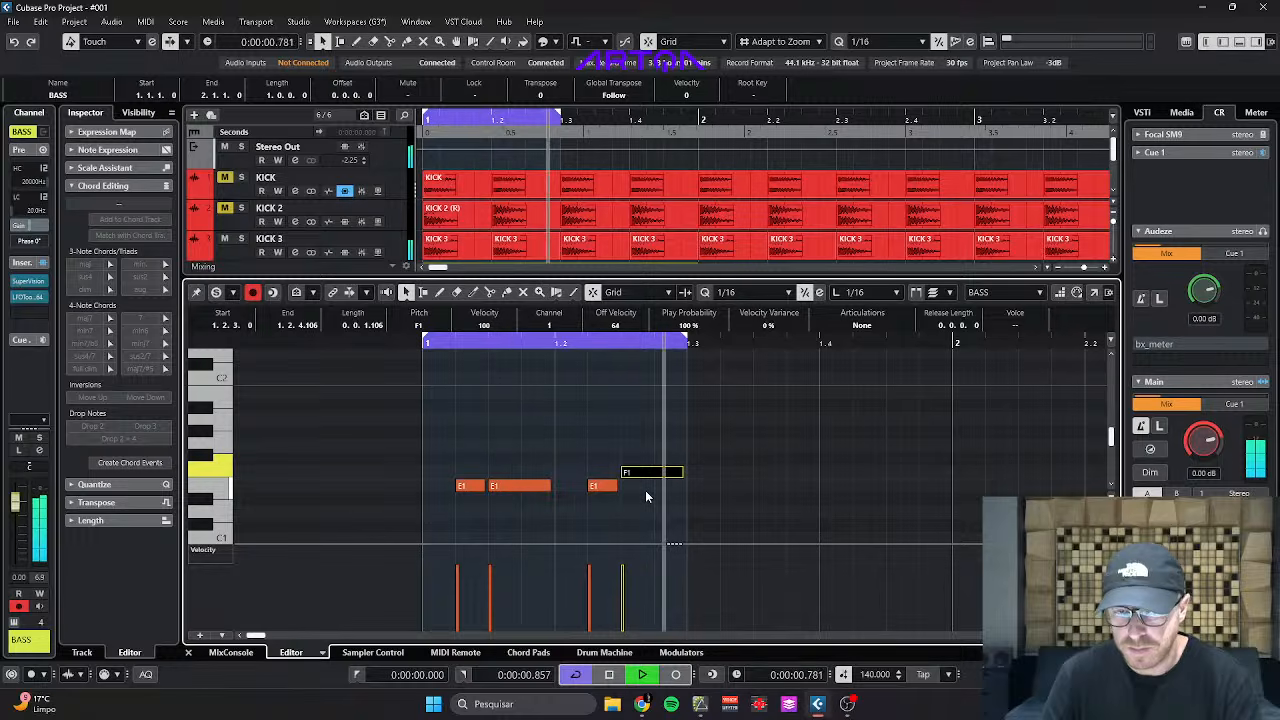
# Extend the loop to the full bar and copy the notes into beats 3 and 4, keeping F1 only on the last note.
pyautogui.hscroll(2, 732, 389)
pyautogui.press('space')
pyautogui.scroll(-2, 673, 466)
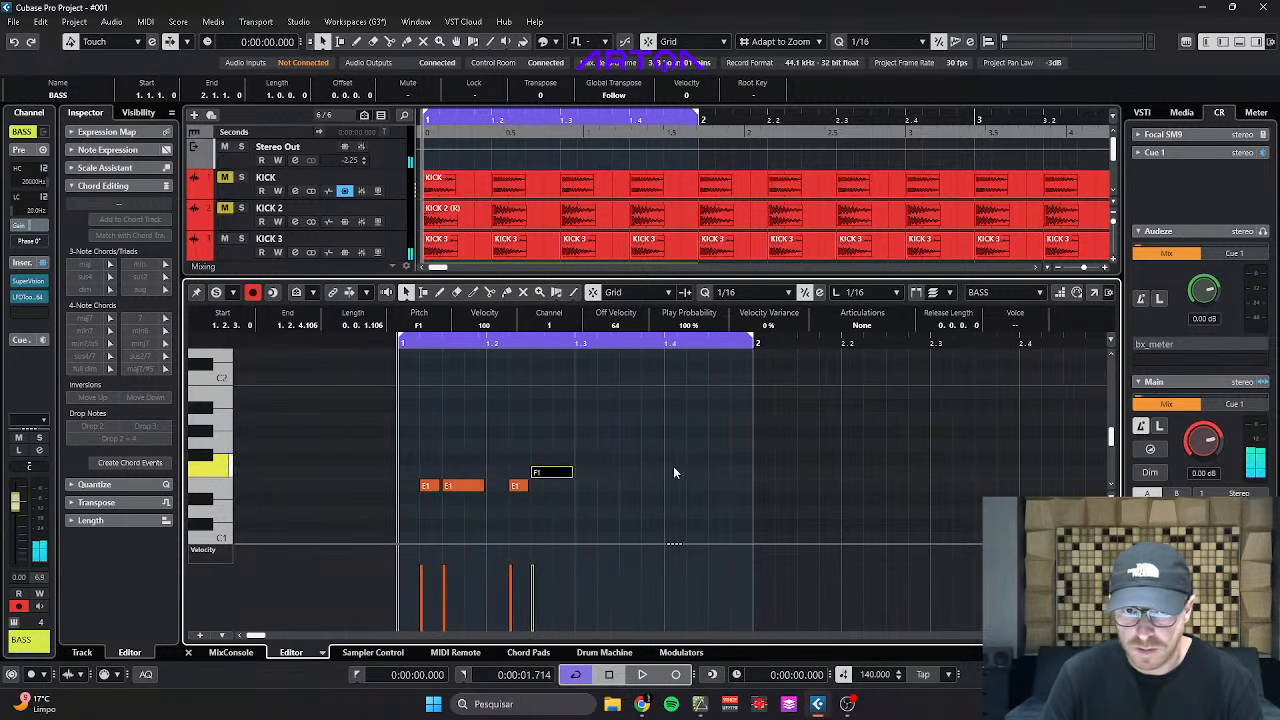
pyautogui.moveTo(646, 456); pyautogui.dragTo(605, 486)
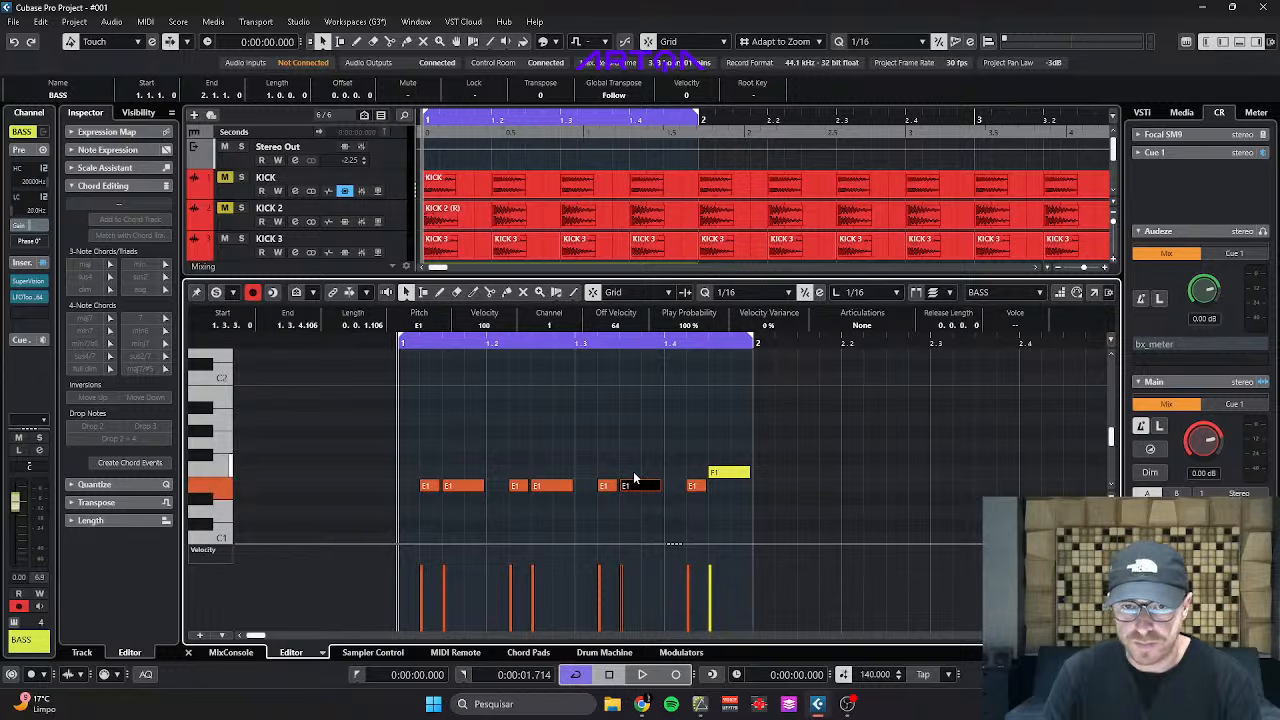
# Replace the long E1 note in beat 3 with two short E1 notes and delete the F1 note ending the bar.
pyautogui.click(636, 504)
pyautogui.scroll(2, 637, 505)
pyautogui.click(636, 487)
pyautogui.press('Delete')
pyautogui.moveTo(597, 488); pyautogui.dragTo(630, 490)
pyautogui.moveTo(631, 488); pyautogui.dragTo(650, 489)
pyautogui.click(751, 499)
pyautogui.click(768, 475)
pyautogui.press('Delete')
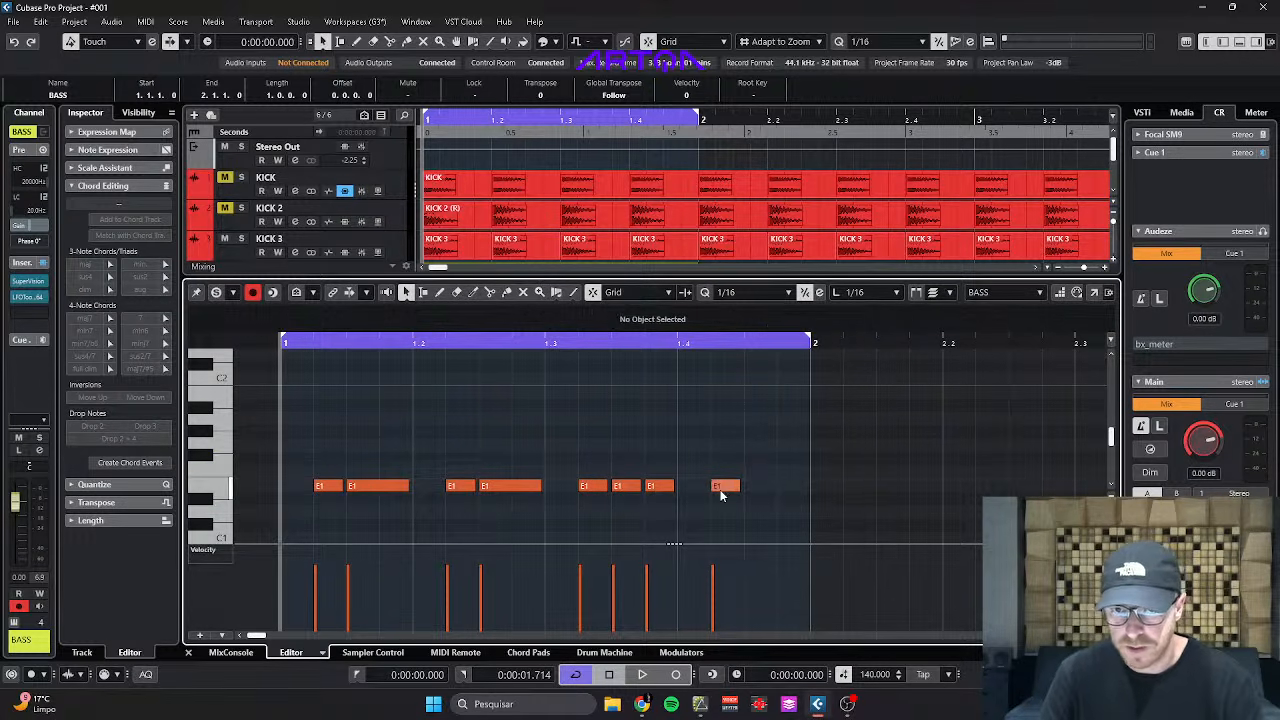
# Add short E1 notes at 1.4.4 and 1.4.3 and audition the loop.
pyautogui.press('space')
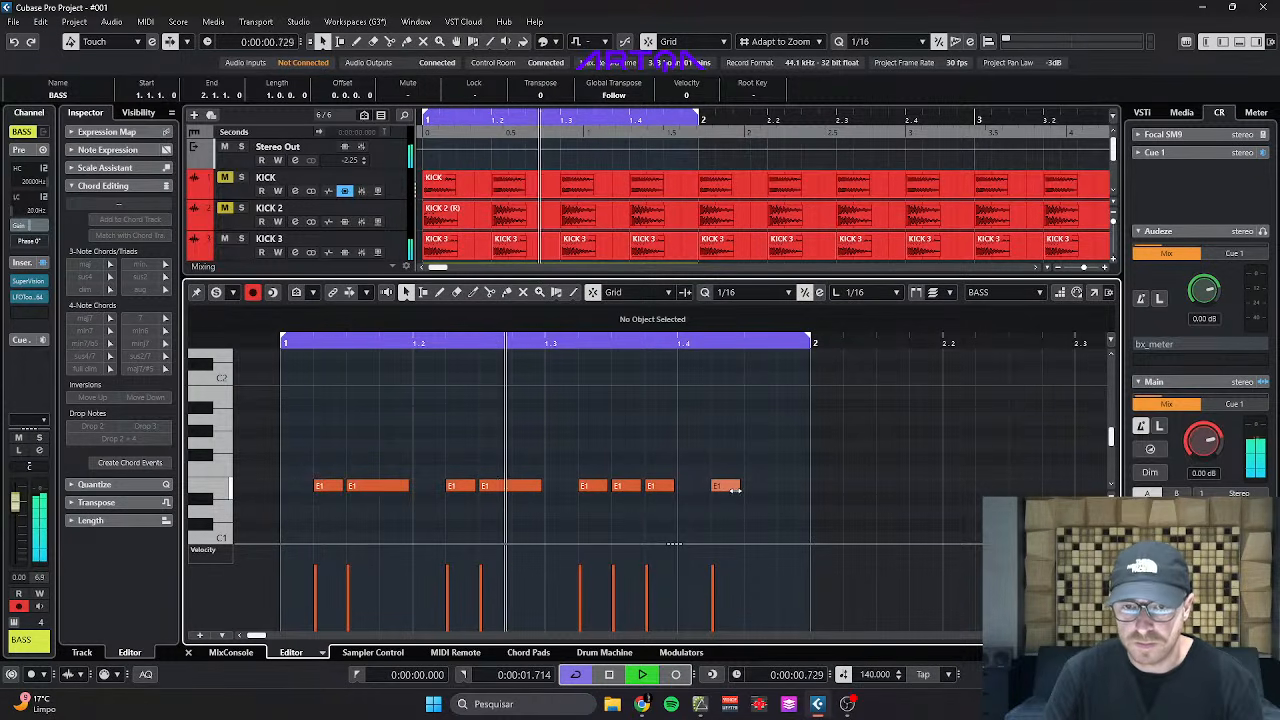
pyautogui.moveTo(731, 489); pyautogui.dragTo(766, 491)
pyautogui.moveTo(765, 490); pyautogui.dragTo(783, 493)
pyautogui.click(759, 504)
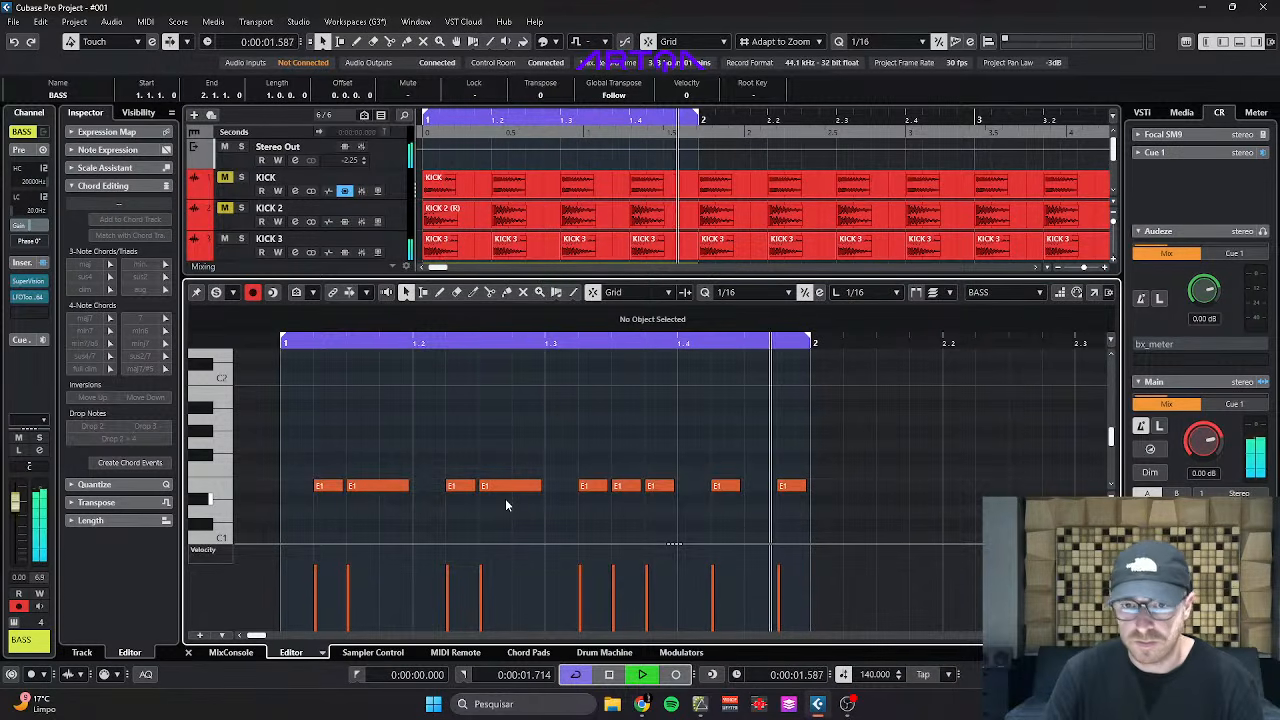
pyautogui.press('space')
pyautogui.moveTo(795, 489); pyautogui.dragTo(764, 494)
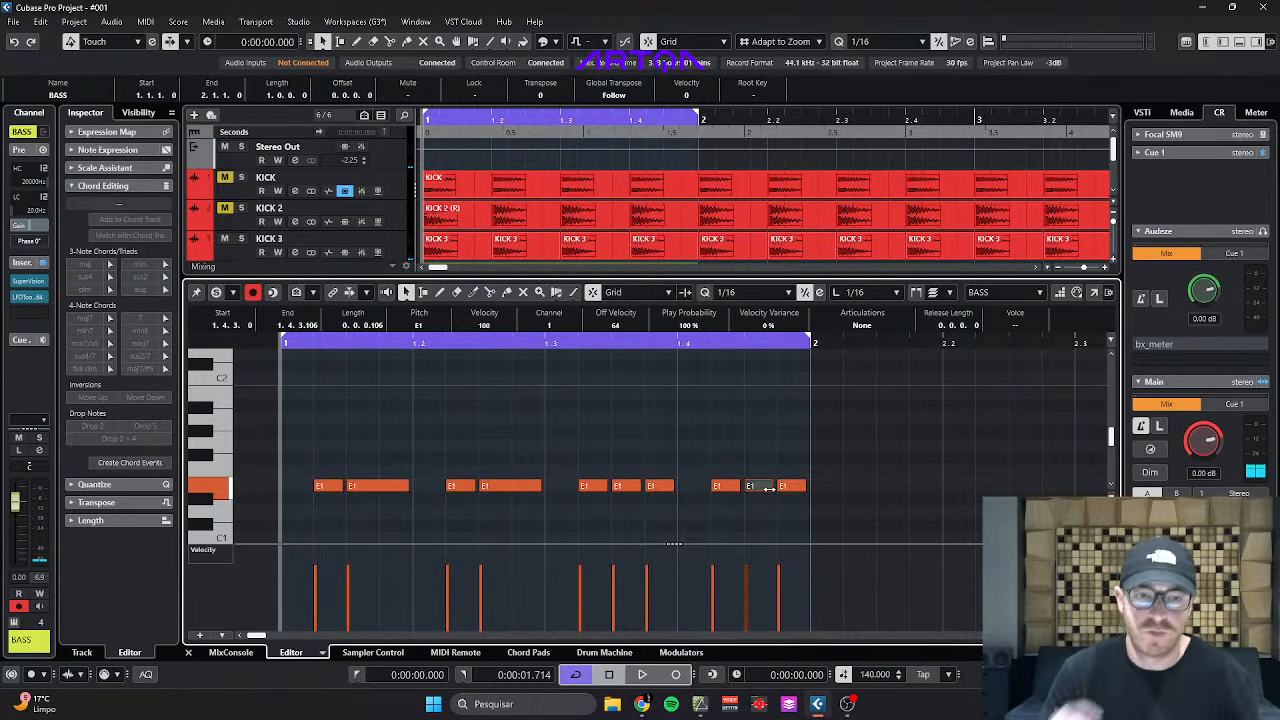
pyautogui.press('space')
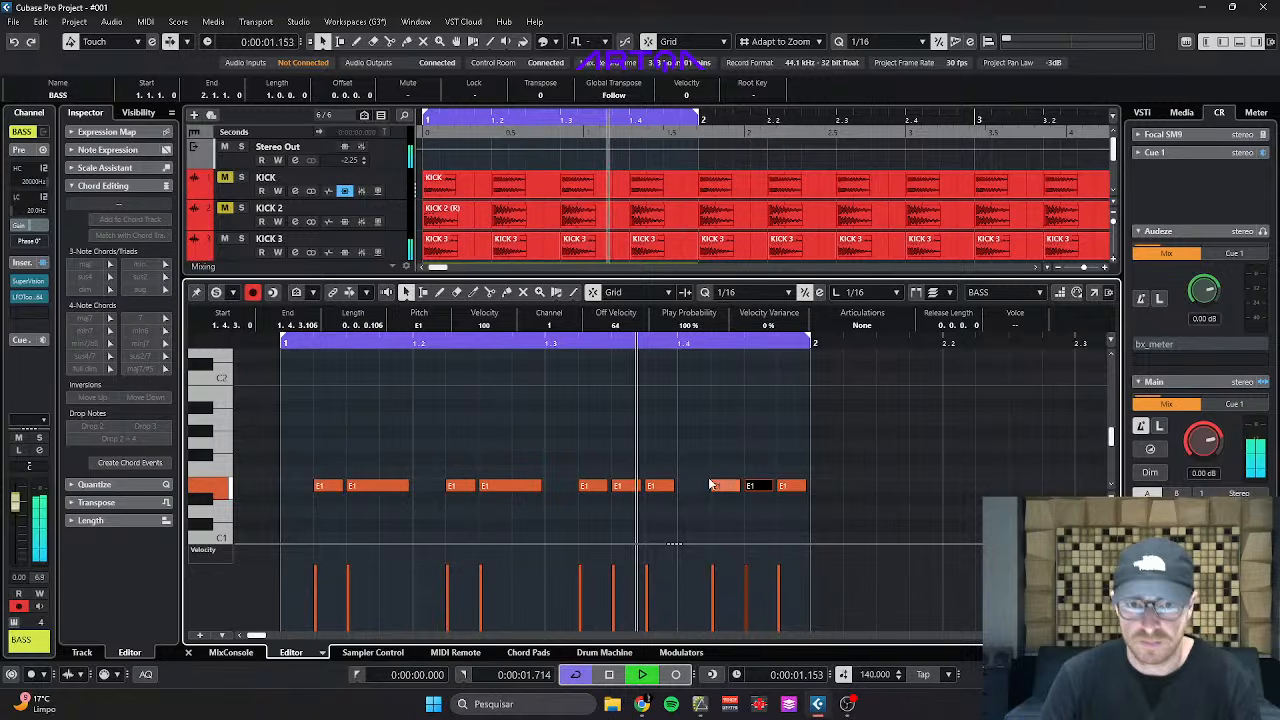
# Delete the three E1 notes in beat 4, then copy a single short E1 to 1.4.2 while the loop plays.
pyautogui.press('space')
pyautogui.moveTo(701, 474); pyautogui.dragTo(812, 495)
pyautogui.press('Delete')
pyautogui.press('space')
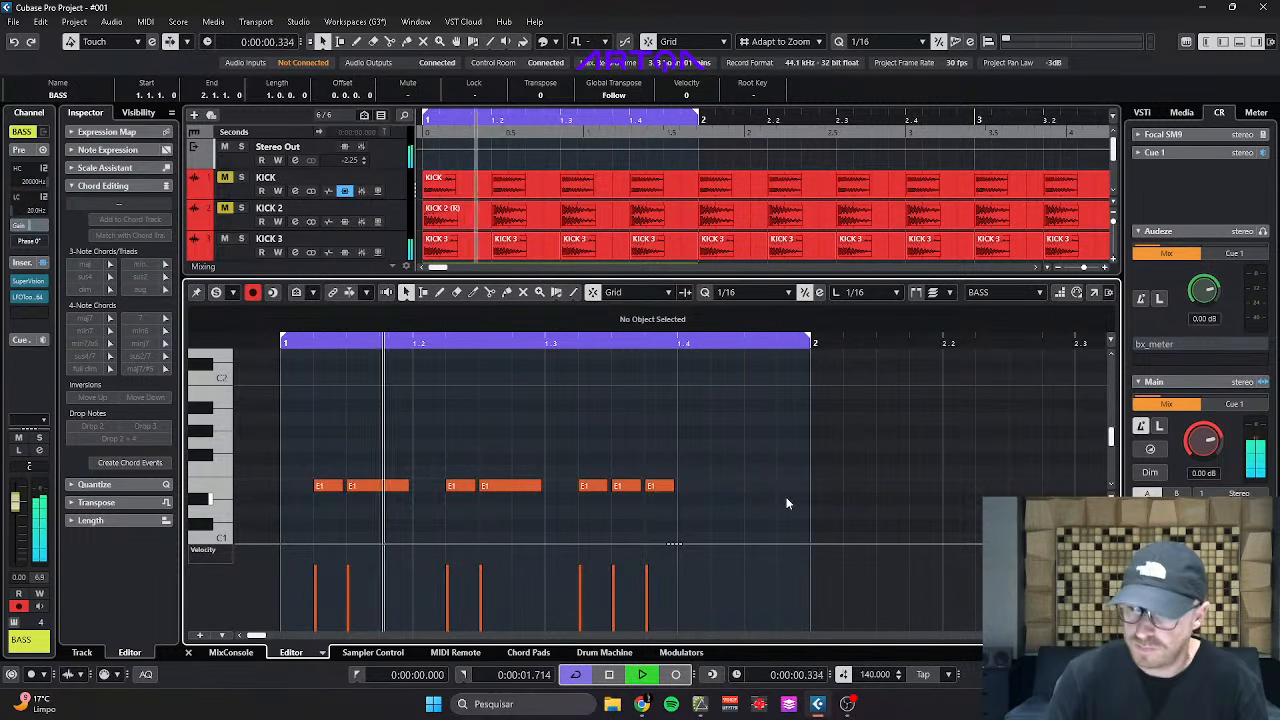
pyautogui.moveTo(662, 486); pyautogui.dragTo(722, 486)
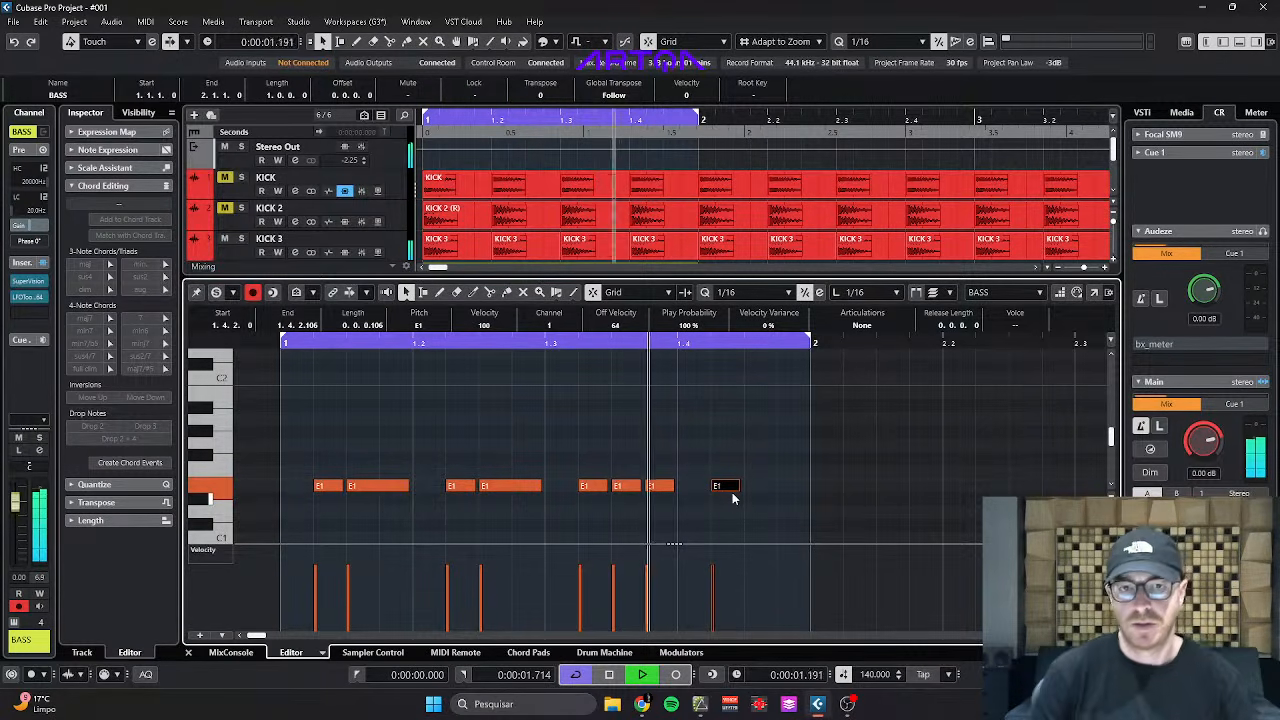
pyautogui.press('space')
# Load the Halo preset from the user folder #1 ARTQA Bass for Electronic Music and audition it with the loop.
pyautogui.press('Return')
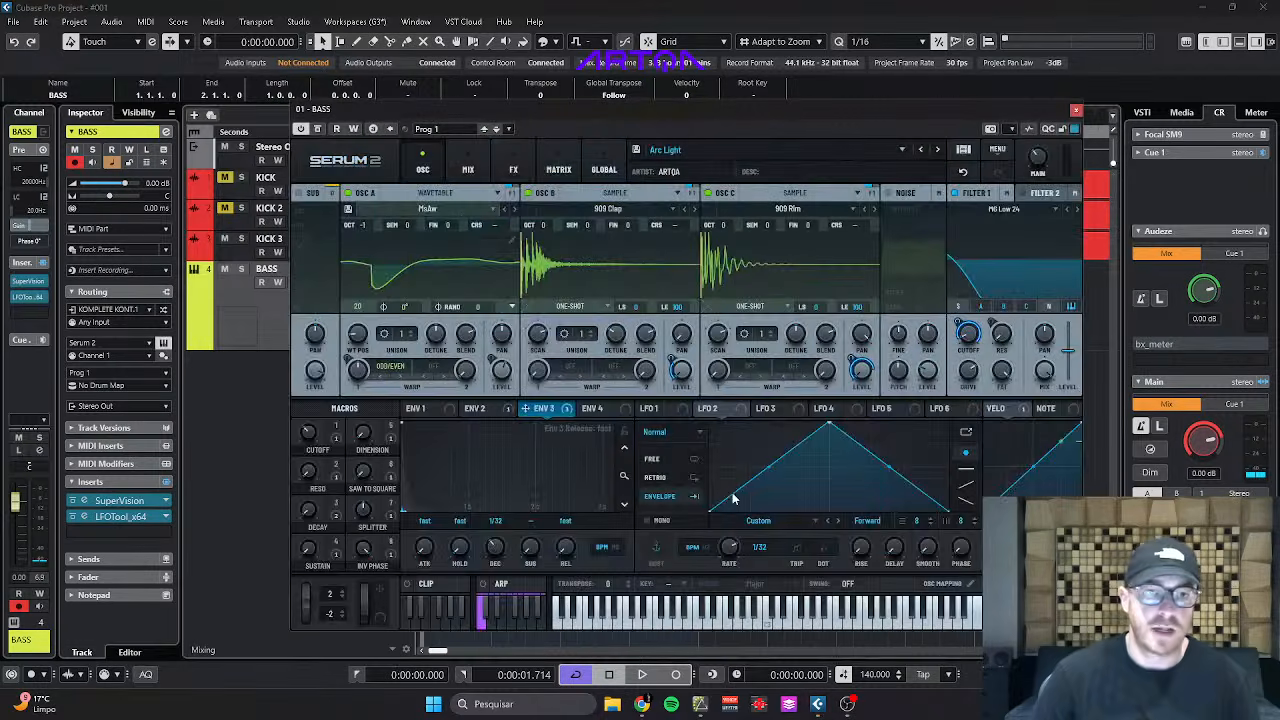
pyautogui.press('F11')
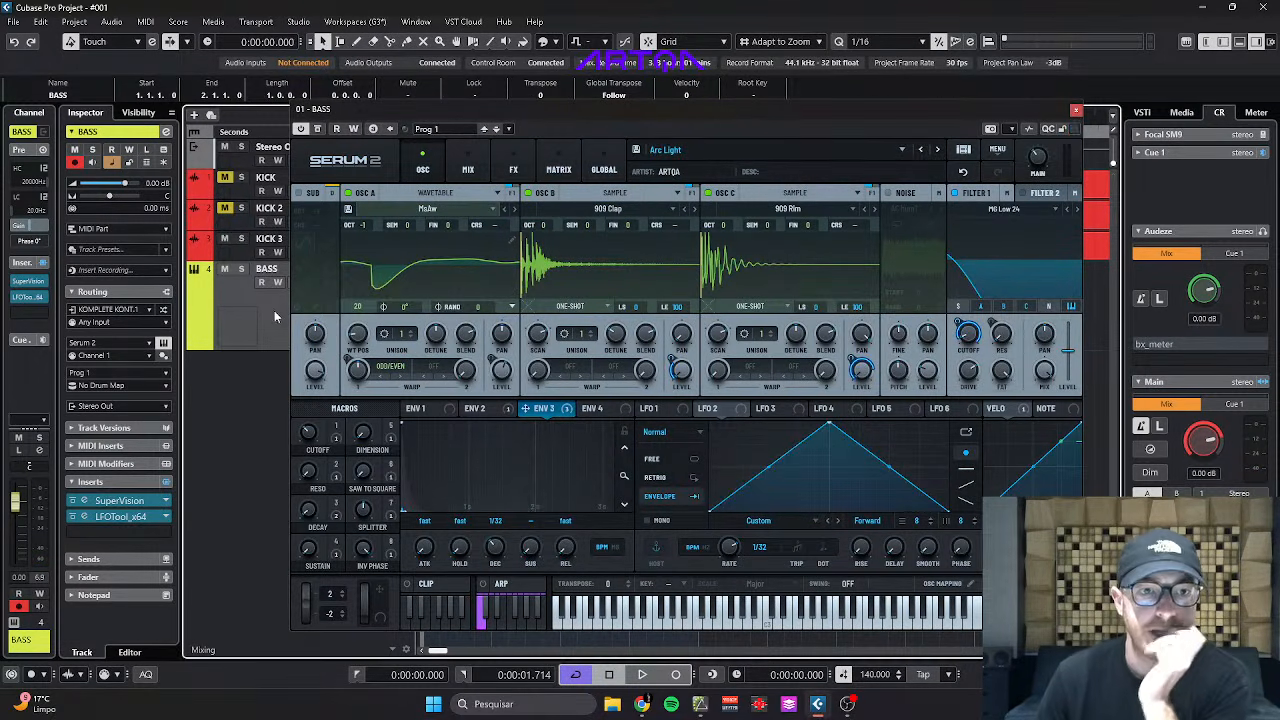
pyautogui.moveTo(403, 121); pyautogui.dragTo(447, 121)
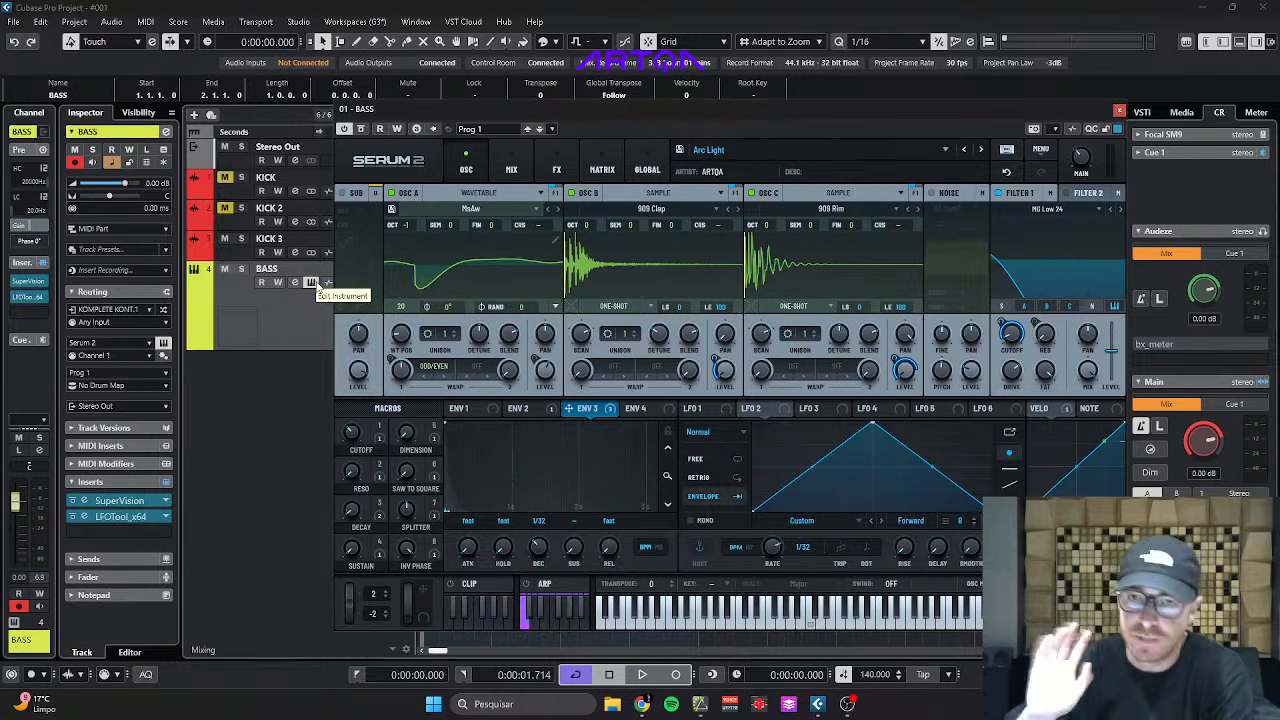
pyautogui.click(762, 148)
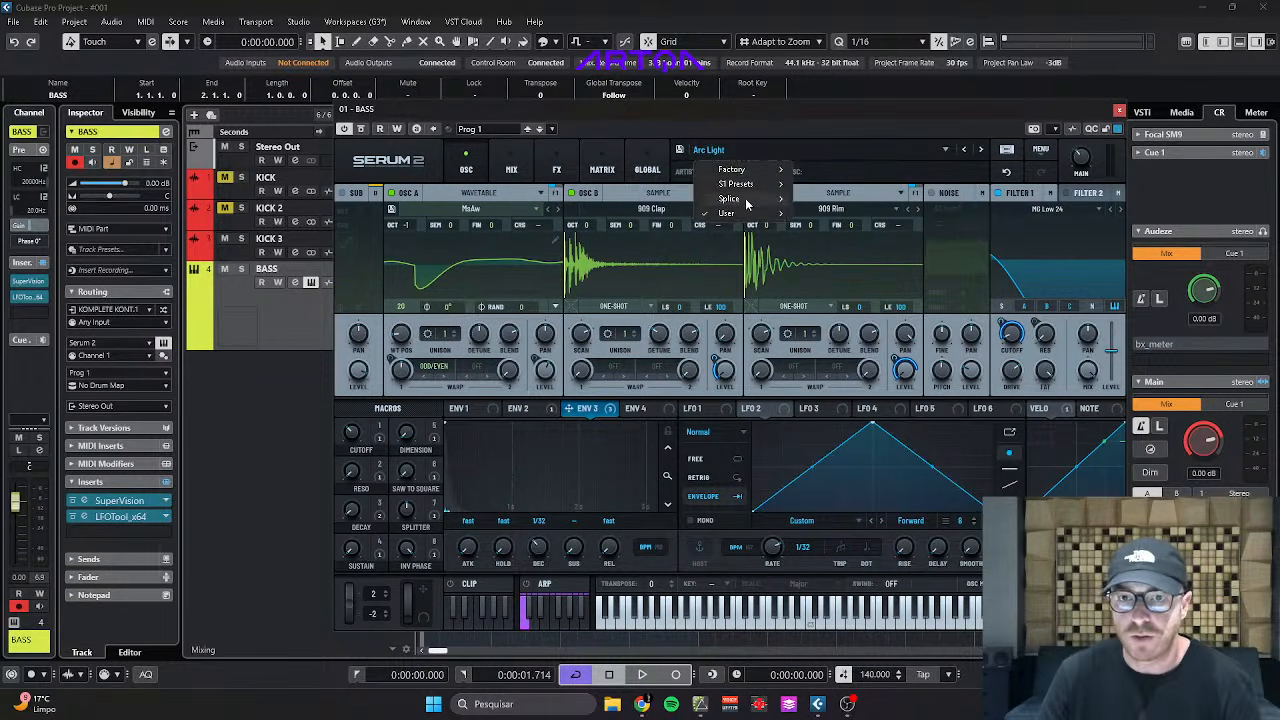
pyautogui.moveTo(750, 184)
pyautogui.moveTo(842, 218)
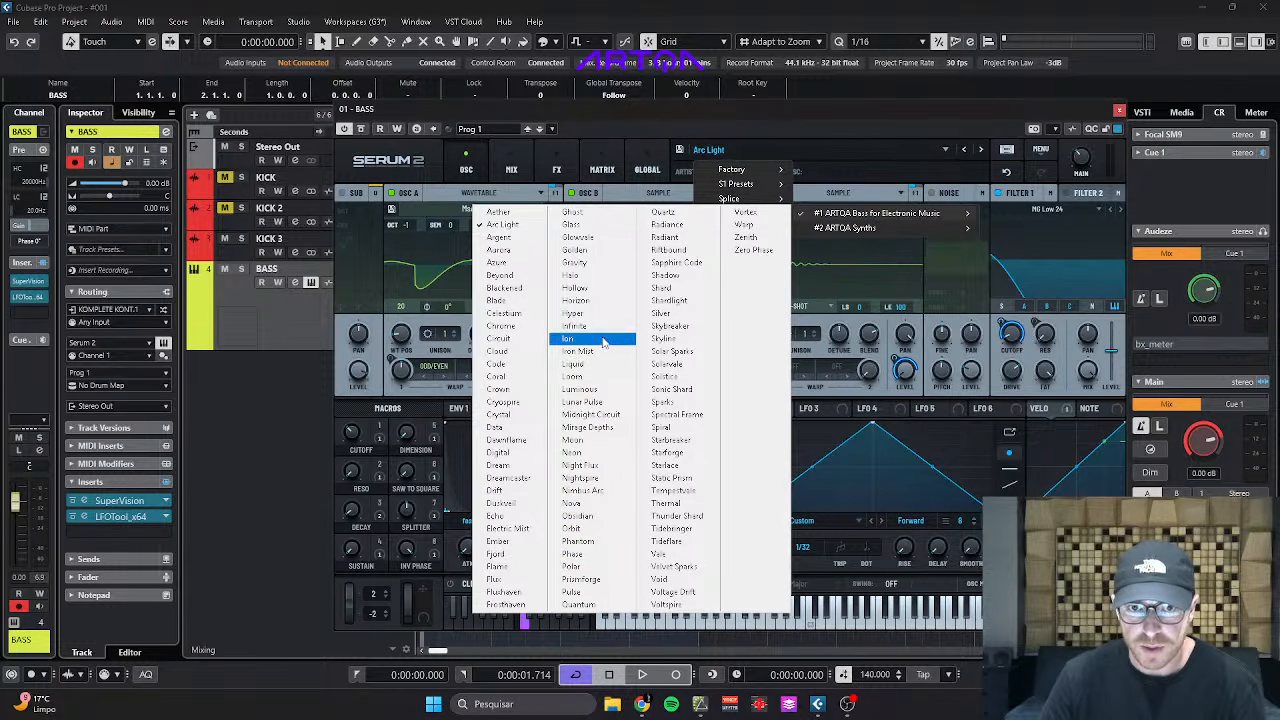
pyautogui.click(598, 276)
pyautogui.press('space')
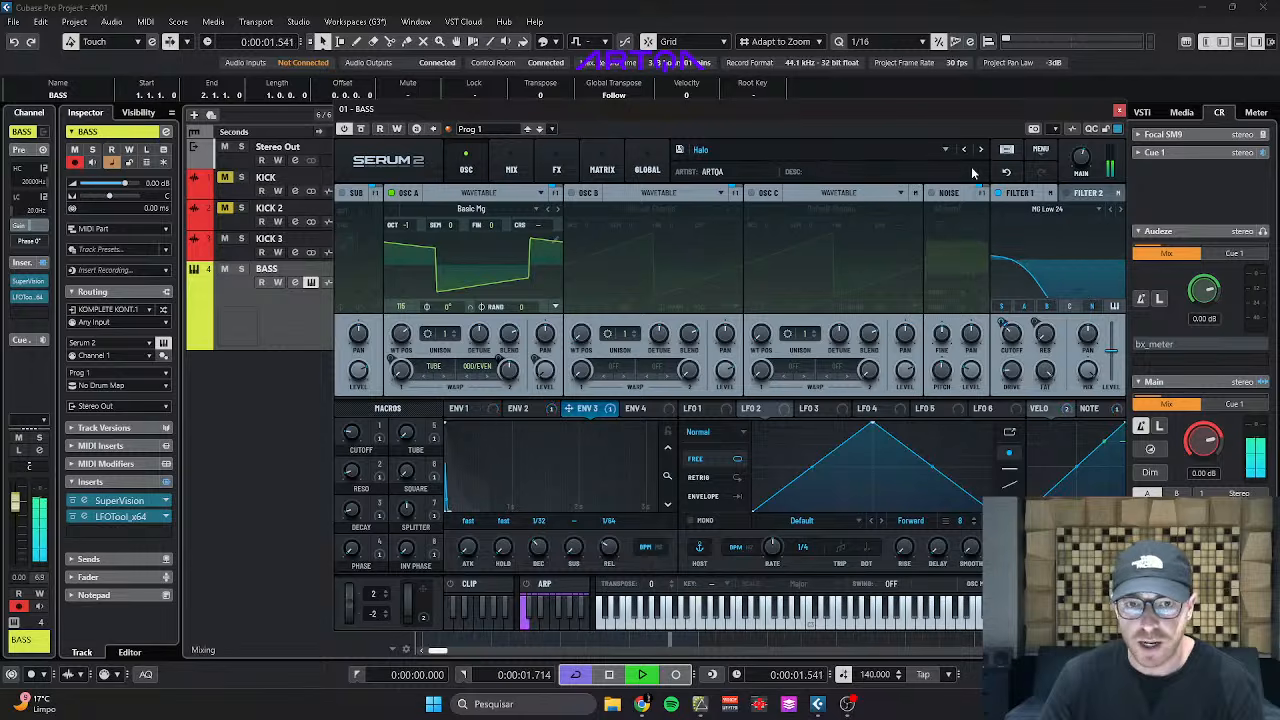
pyautogui.click(1119, 110)
pyautogui.press('space')
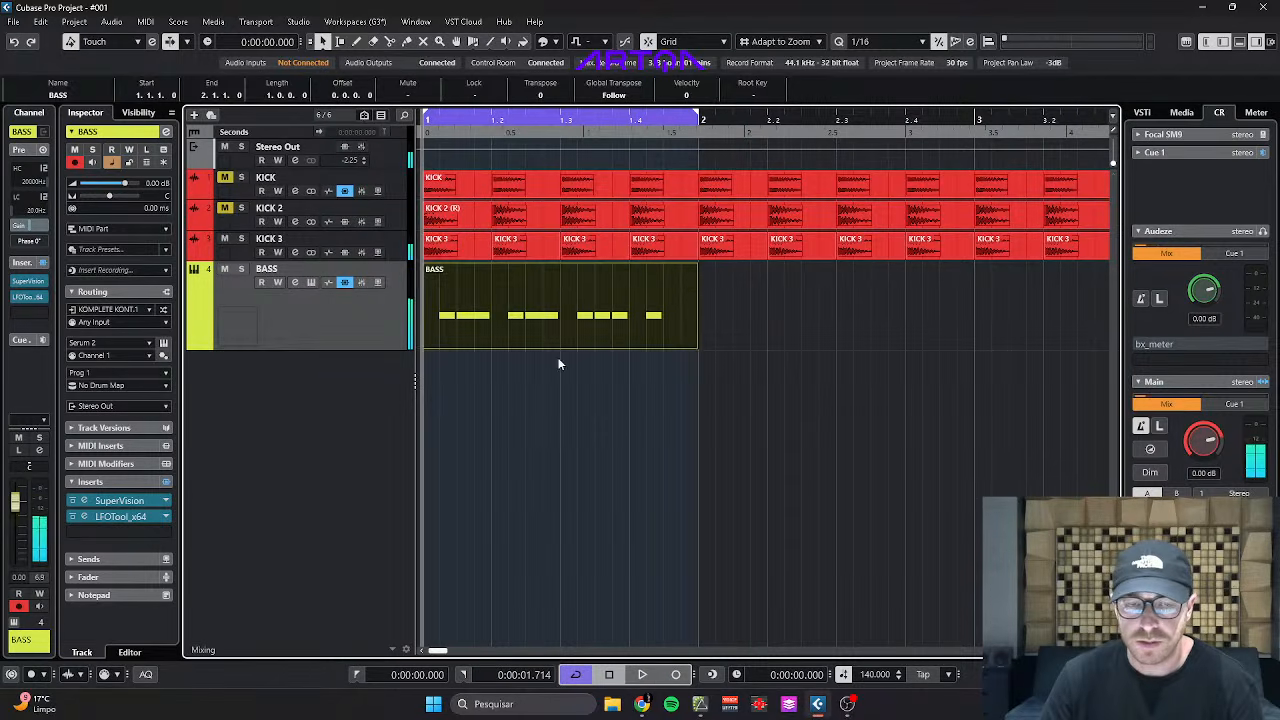
# Undo the BASS note edits back to the alternating E1 and E2 pattern and play the loop.
pyautogui.click(563, 352)
pyautogui.hotkey('ctrl', 'z')
pyautogui.hotkey('ctrl', 'z')
pyautogui.hotkey('ctrl', 'z')
pyautogui.hotkey('ctrl', 'z')
pyautogui.hotkey('ctrl', 'z')
pyautogui.hotkey('ctrl', 'z')
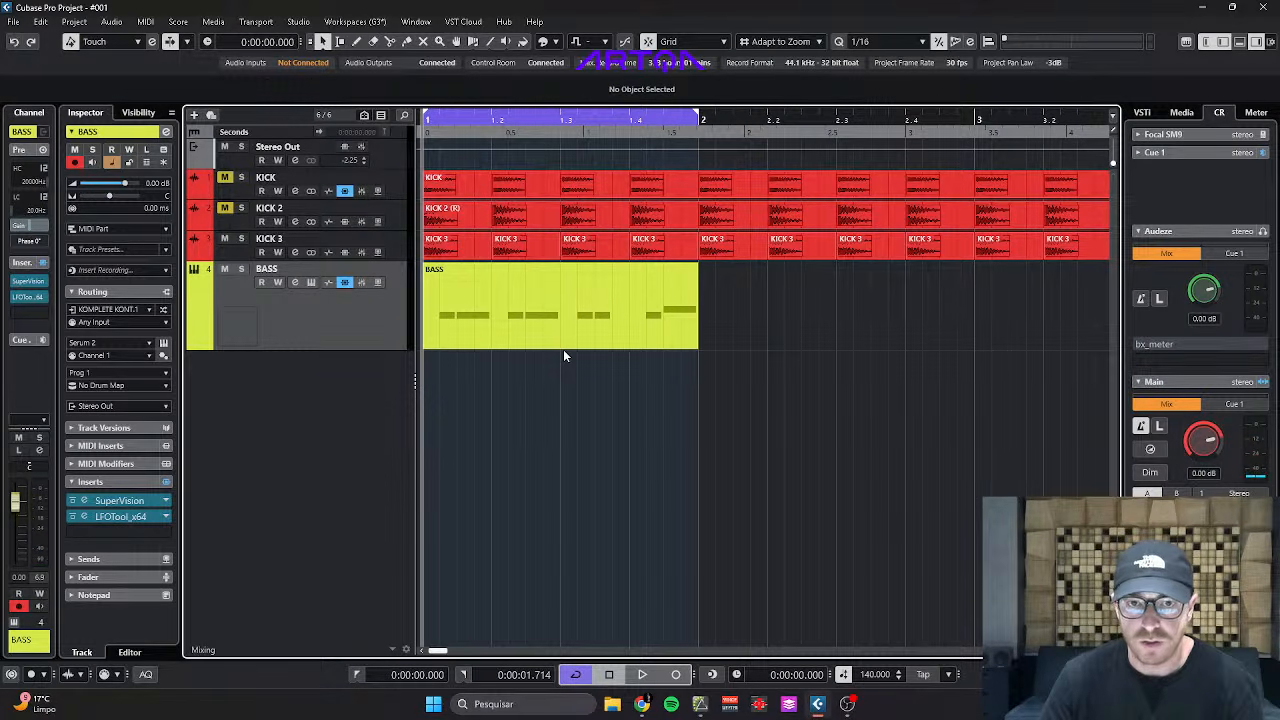
pyautogui.hotkey('ctrl', 'z')
pyautogui.hotkey('ctrl', 'z')
pyautogui.hotkey('ctrl', 'z')
pyautogui.hotkey('ctrl', 'z')
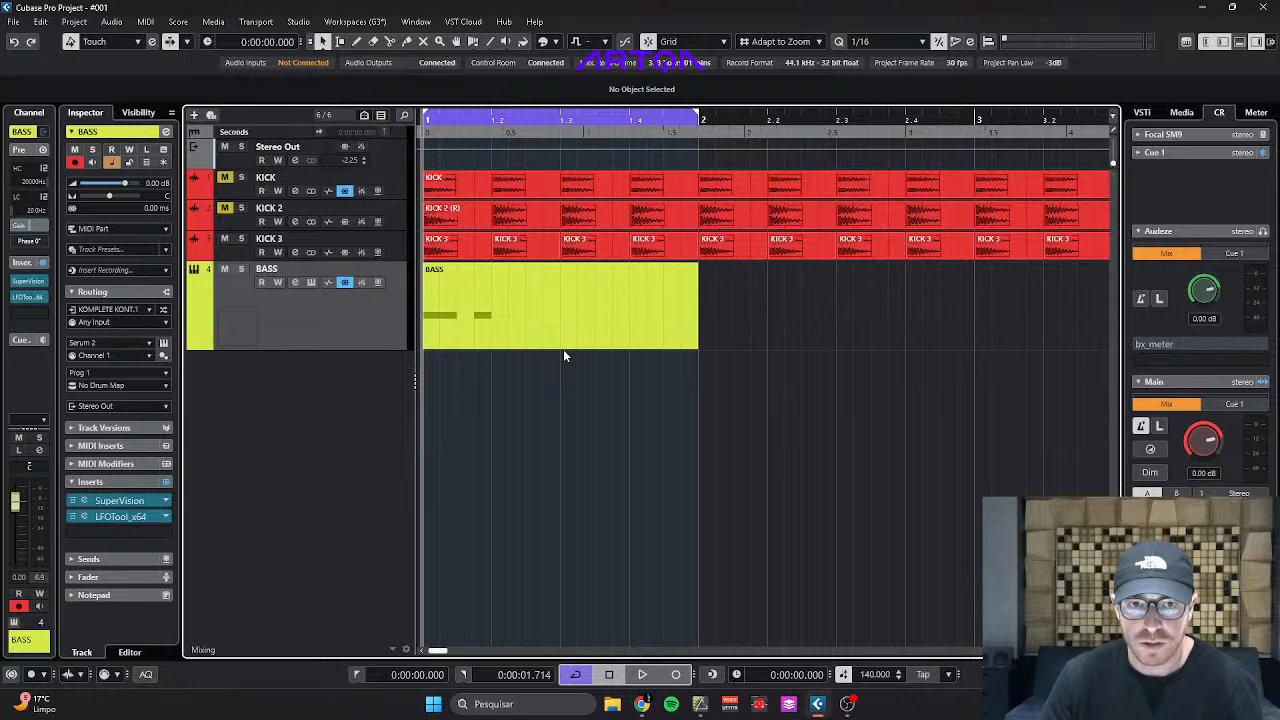
pyautogui.press('space')
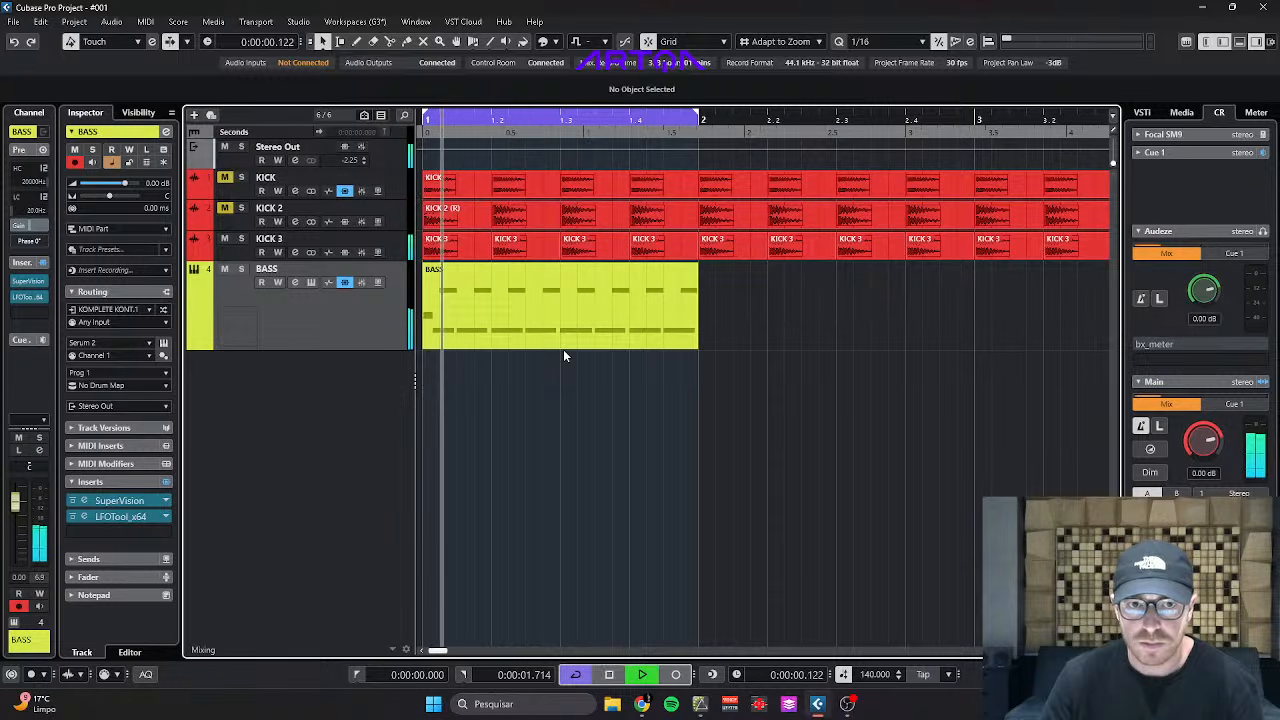
pyautogui.hotkey('ctrl', 'z')
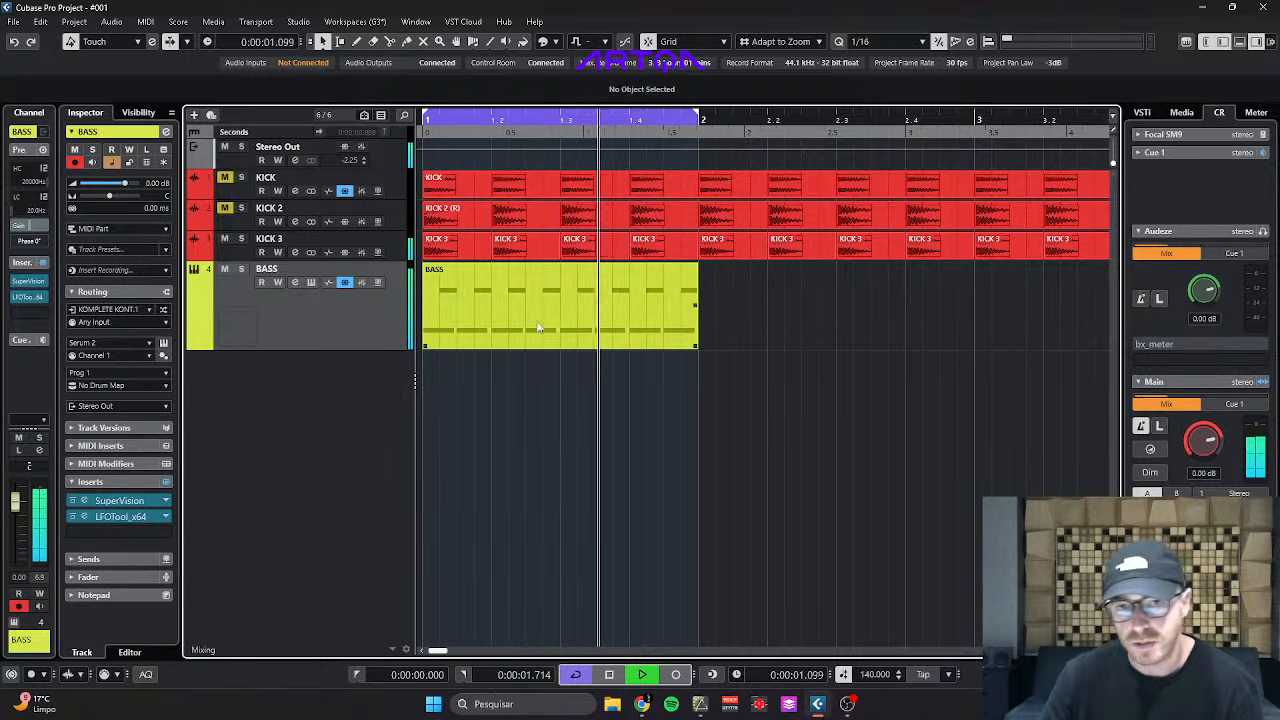
# Check the BASS track's Serum 2 instrument window and close it, stopping playback.
pyautogui.click(311, 282)
pyautogui.press('space')
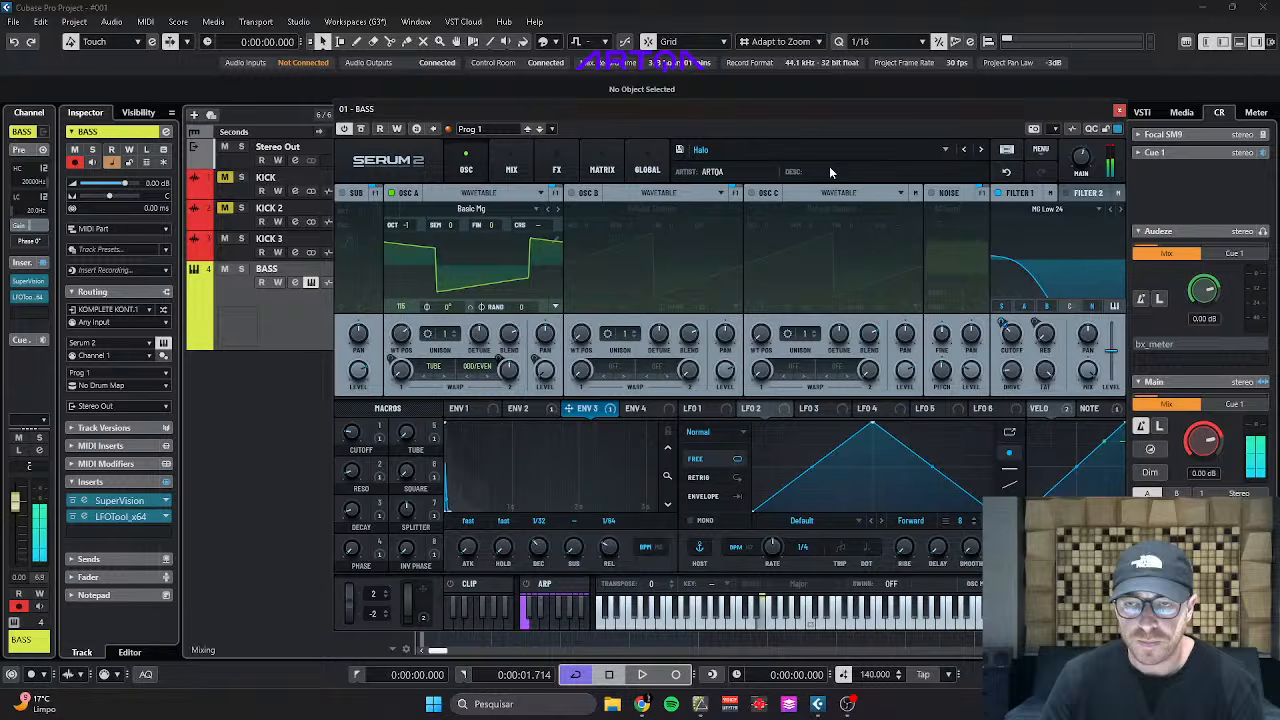
pyautogui.click(1118, 111)
# Open the BASS part for note editing and raise the E1 and E2 pair starting at 1.4.1 to F1 and F2.
pyautogui.doubleClick(594, 319)
pyautogui.scroll(-2, 612, 514)
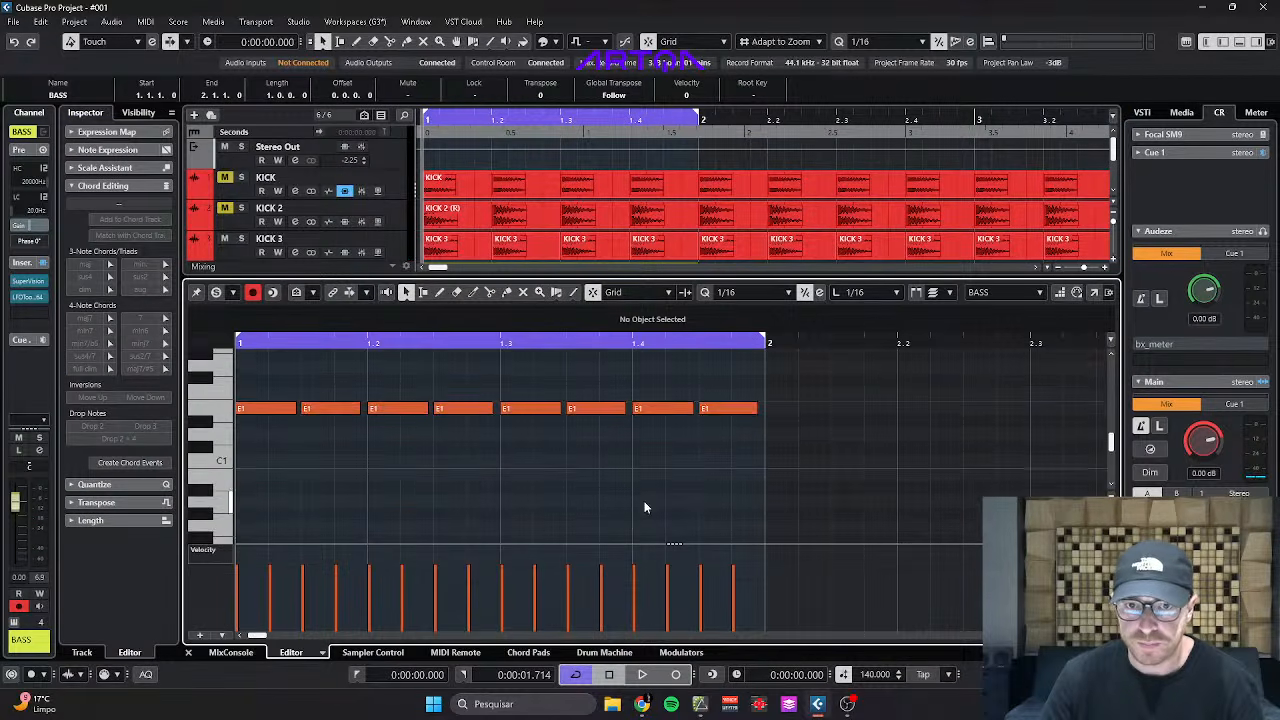
pyautogui.moveTo(650, 507); pyautogui.dragTo(677, 406)
pyautogui.scroll(-3, 677, 408)
pyautogui.press('Up')
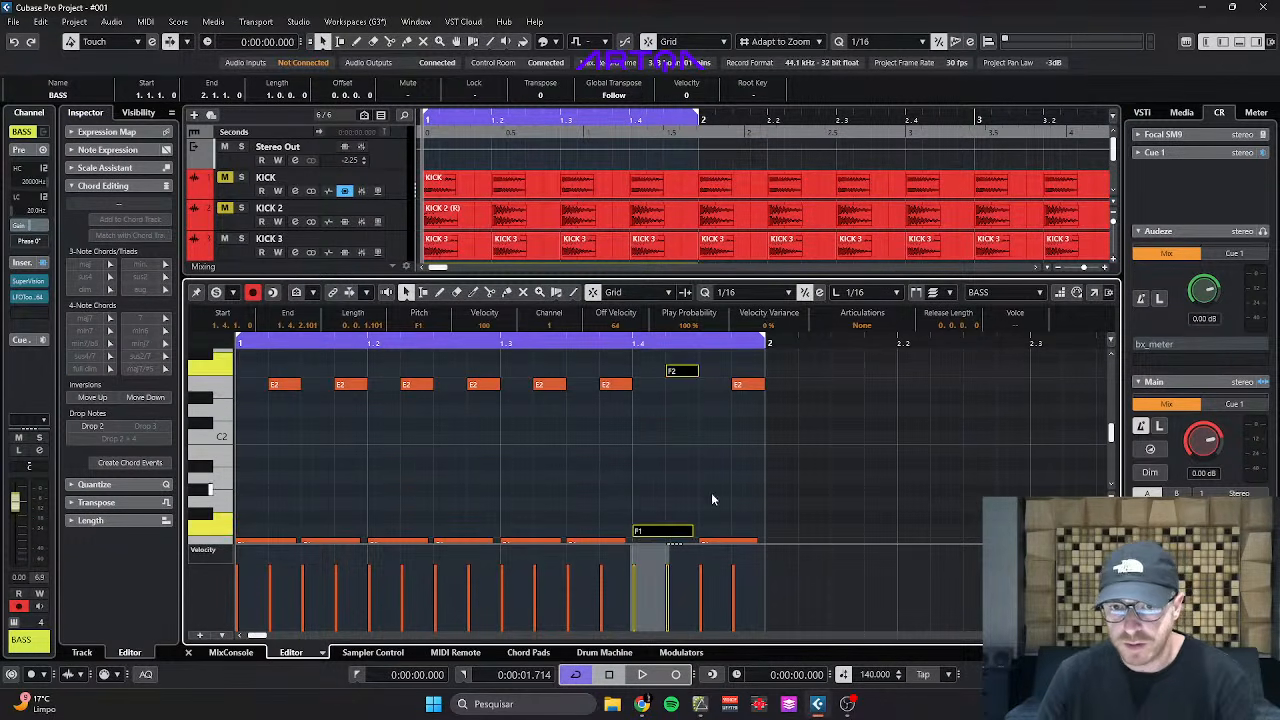
# Lower the last E1 and E2 pair in the bar, starting at 1.4.3, to D1 and D2 and audition the loop.
pyautogui.scroll(-2, 708, 497)
pyautogui.moveTo(708, 502); pyautogui.dragTo(758, 375)
pyautogui.scroll(-3, 758, 380)
pyautogui.press('Down')
pyautogui.press('Down')
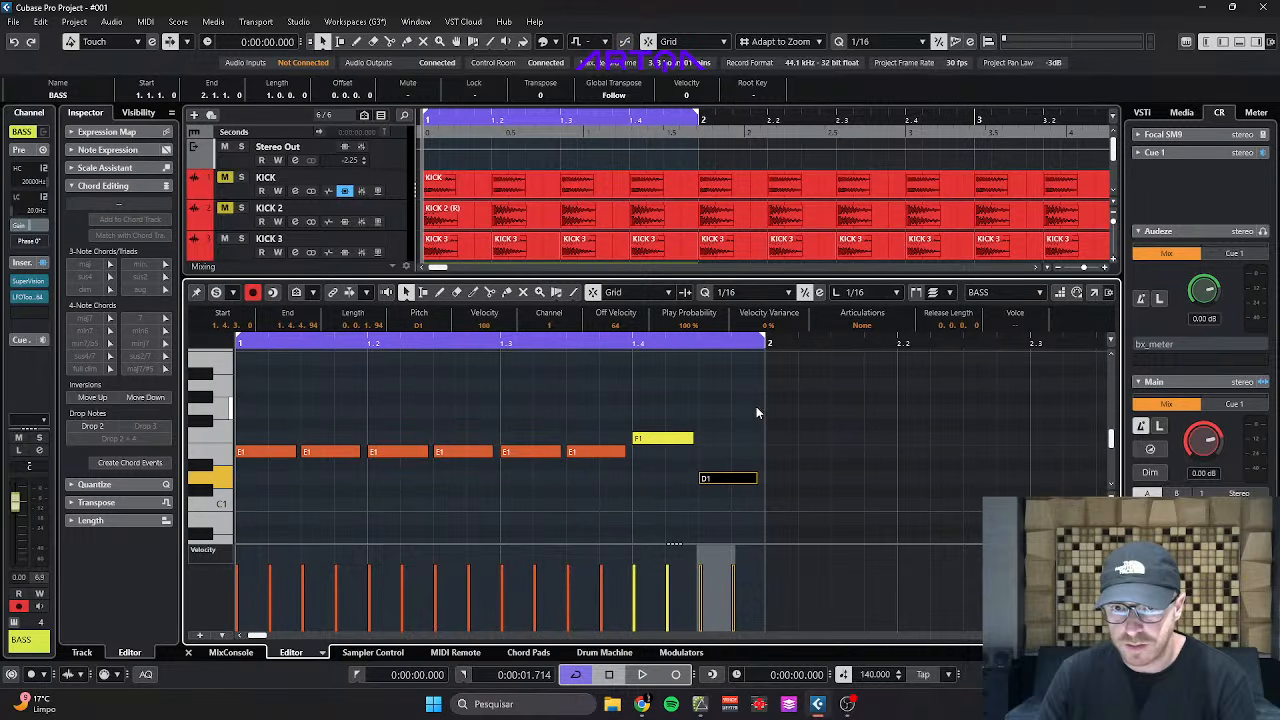
pyautogui.press('space')
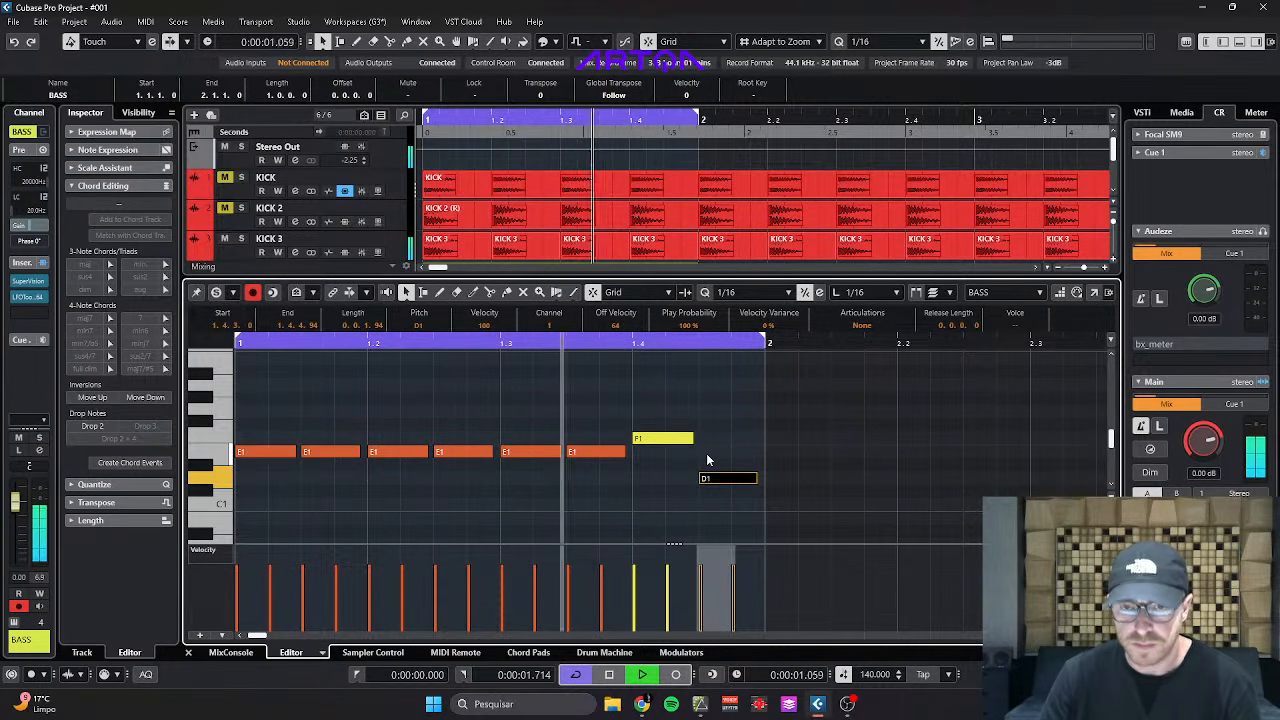
pyautogui.scroll(1, 699, 468)
pyautogui.scroll(-2, 698, 470)
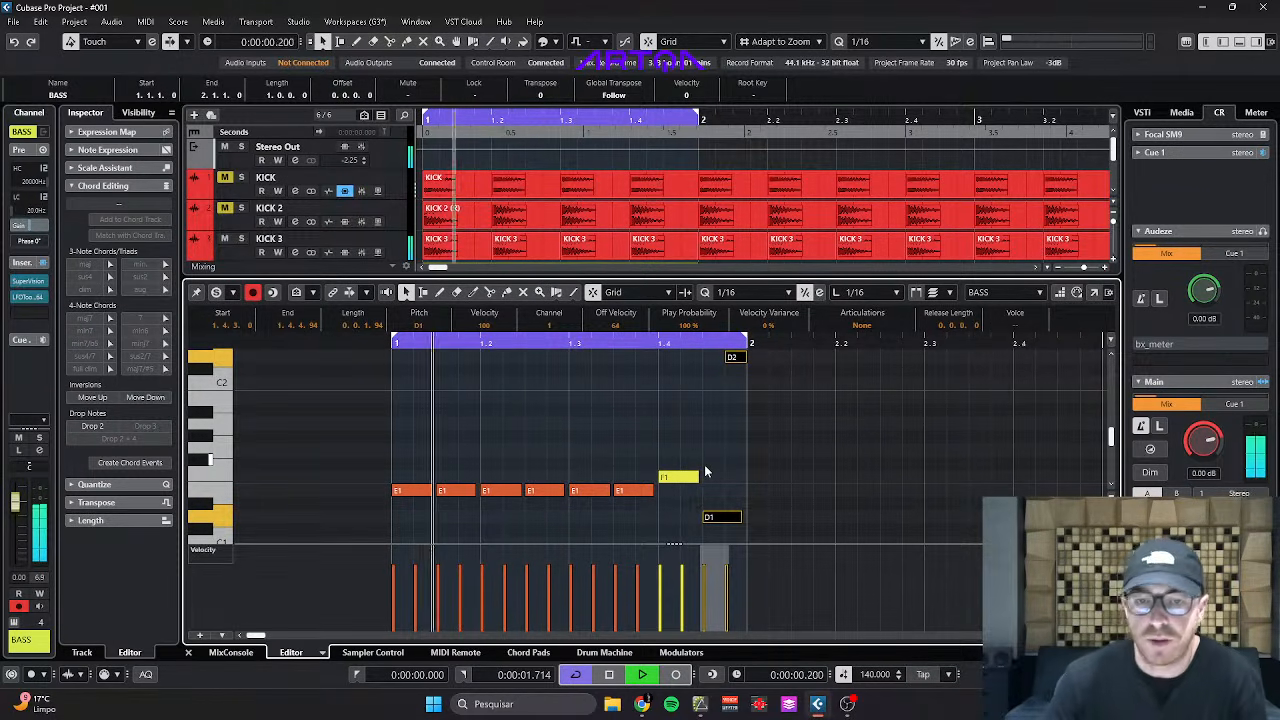
# Load the Ion bass preset into the BASS track's Serum 2 and audition it in the loop.
pyautogui.press('space')
pyautogui.press('Return')
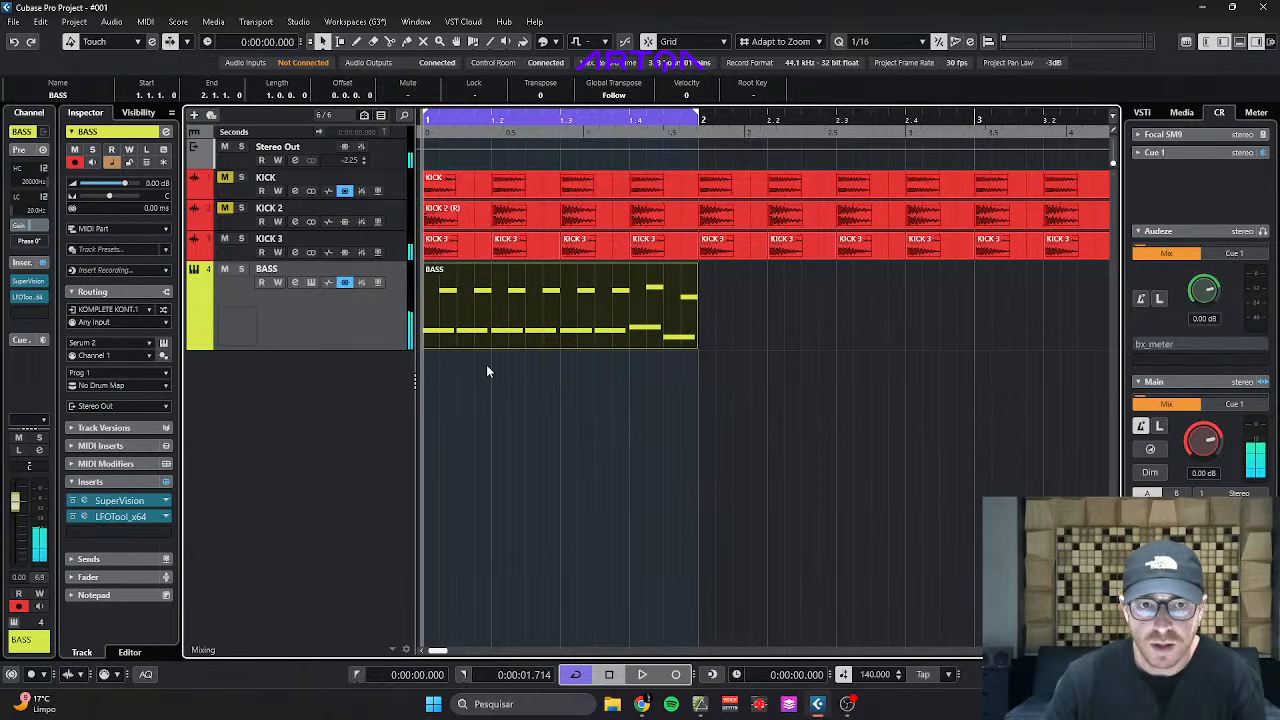
pyautogui.press('e')
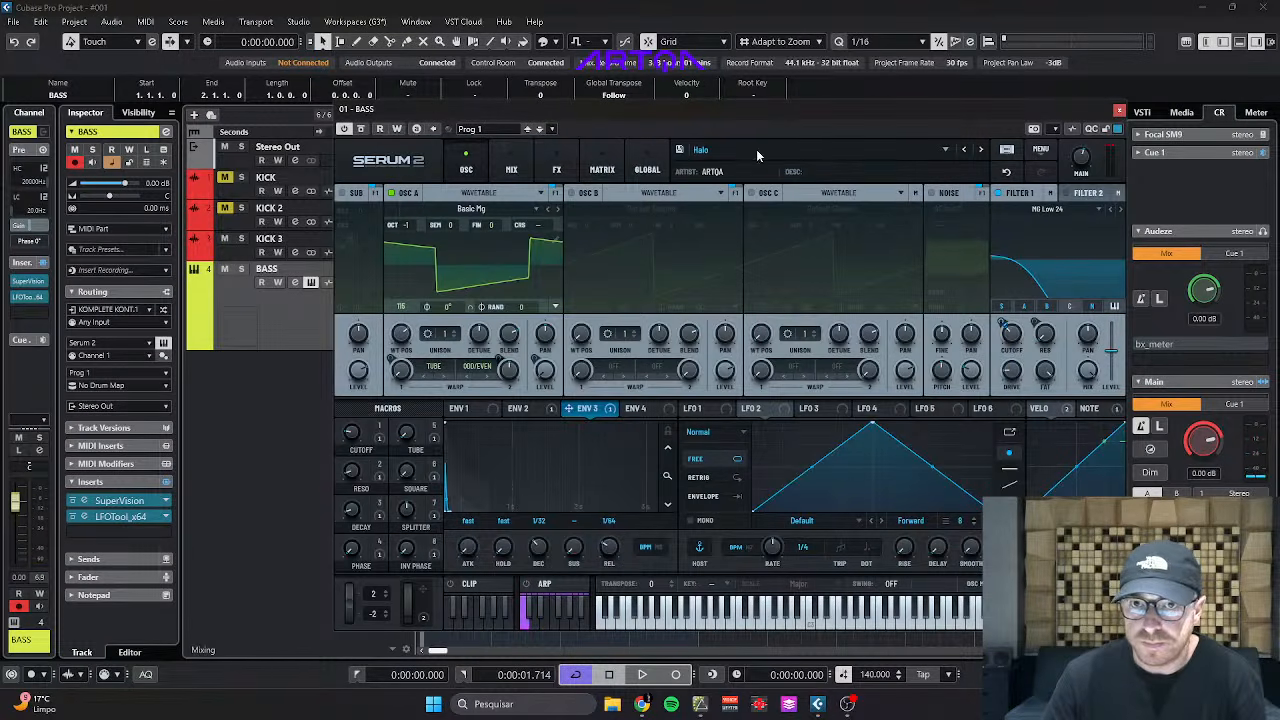
pyautogui.click(756, 149)
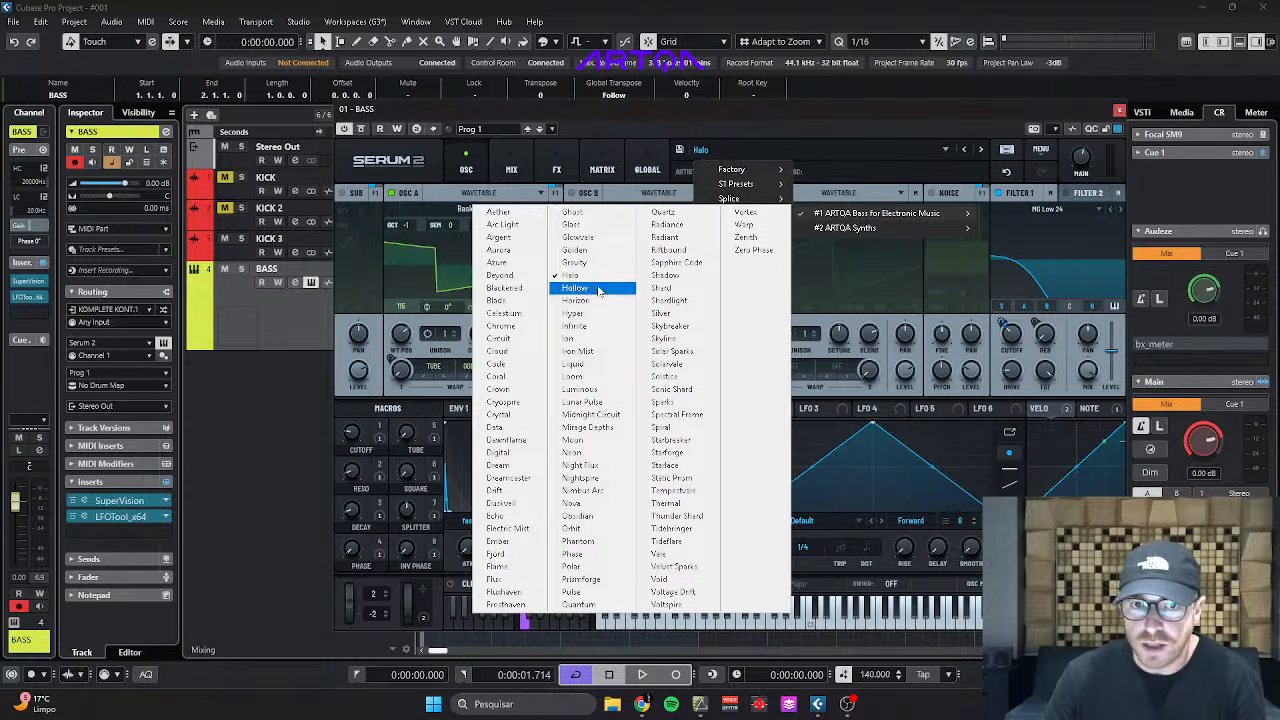
pyautogui.click(590, 339)
pyautogui.press('space')
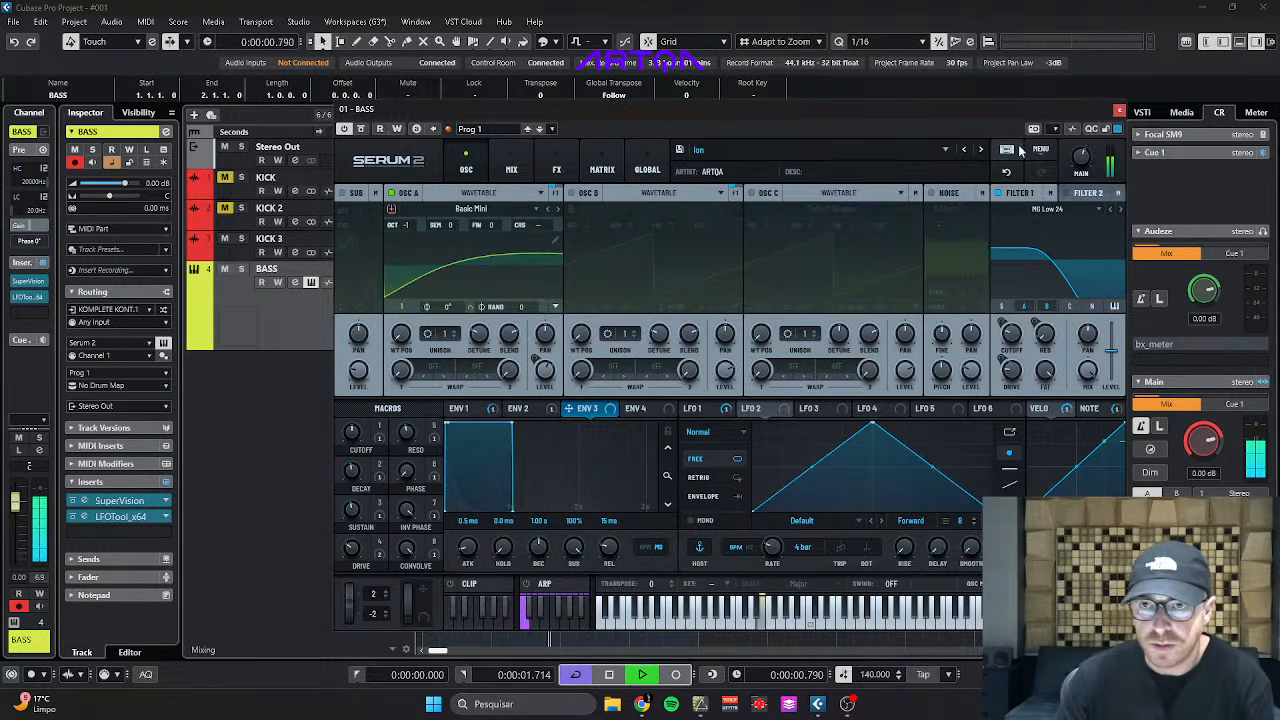
pyautogui.click(1120, 111)
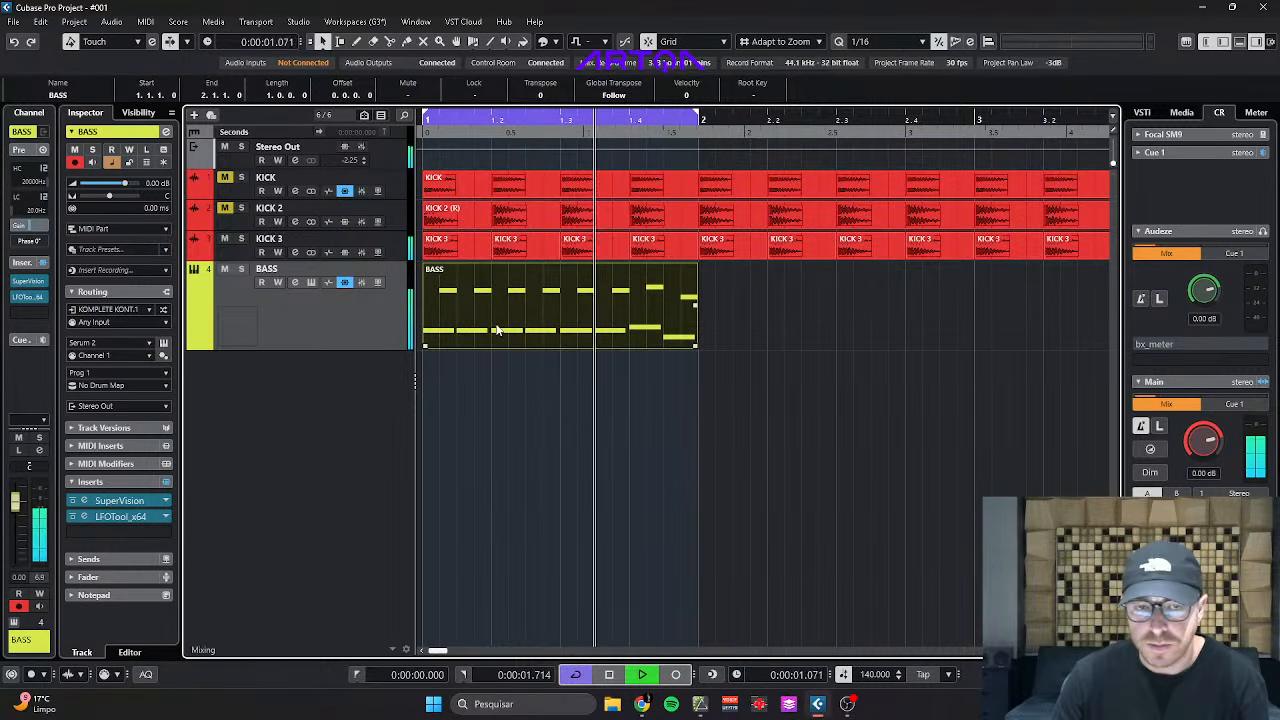
pyautogui.scroll(-5, 516, 329)
pyautogui.scroll(6, 514, 341)
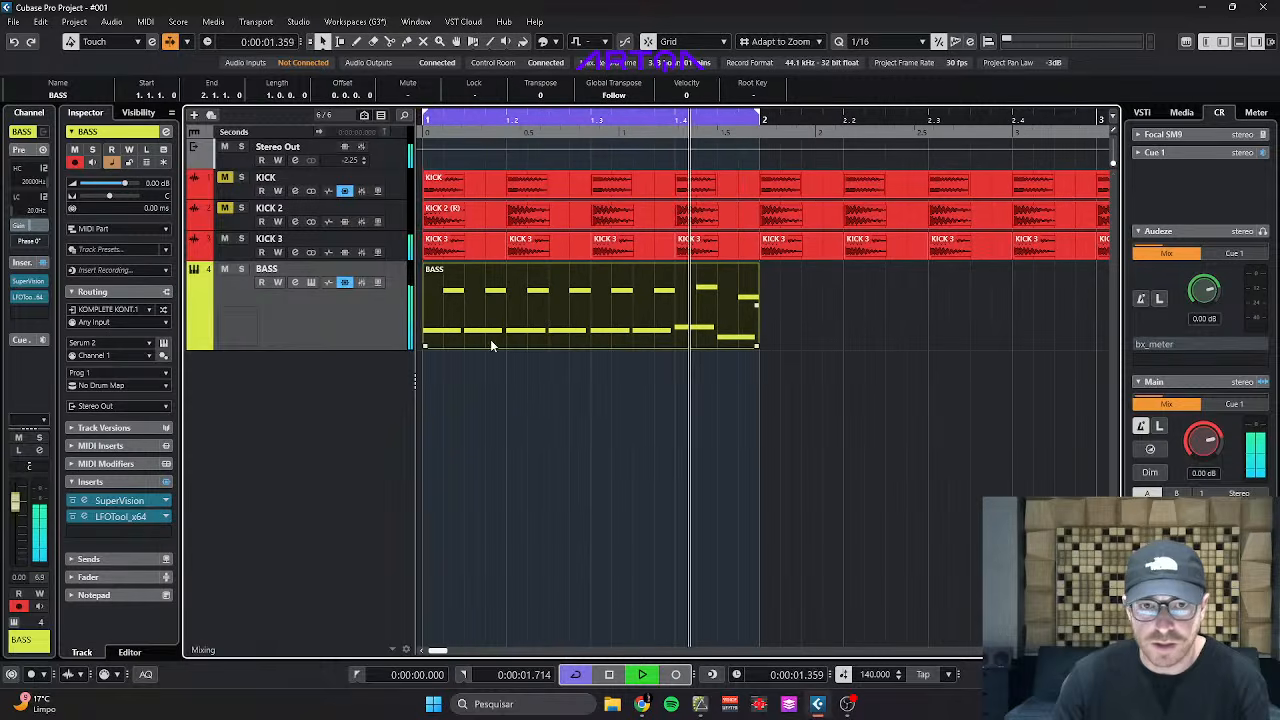
pyautogui.press('space')
# Open the BASS part for note editing and delete all of its notes.
pyautogui.doubleClick(566, 305)
pyautogui.scroll(-2, 449, 438)
pyautogui.hscroll(1, 442, 441)
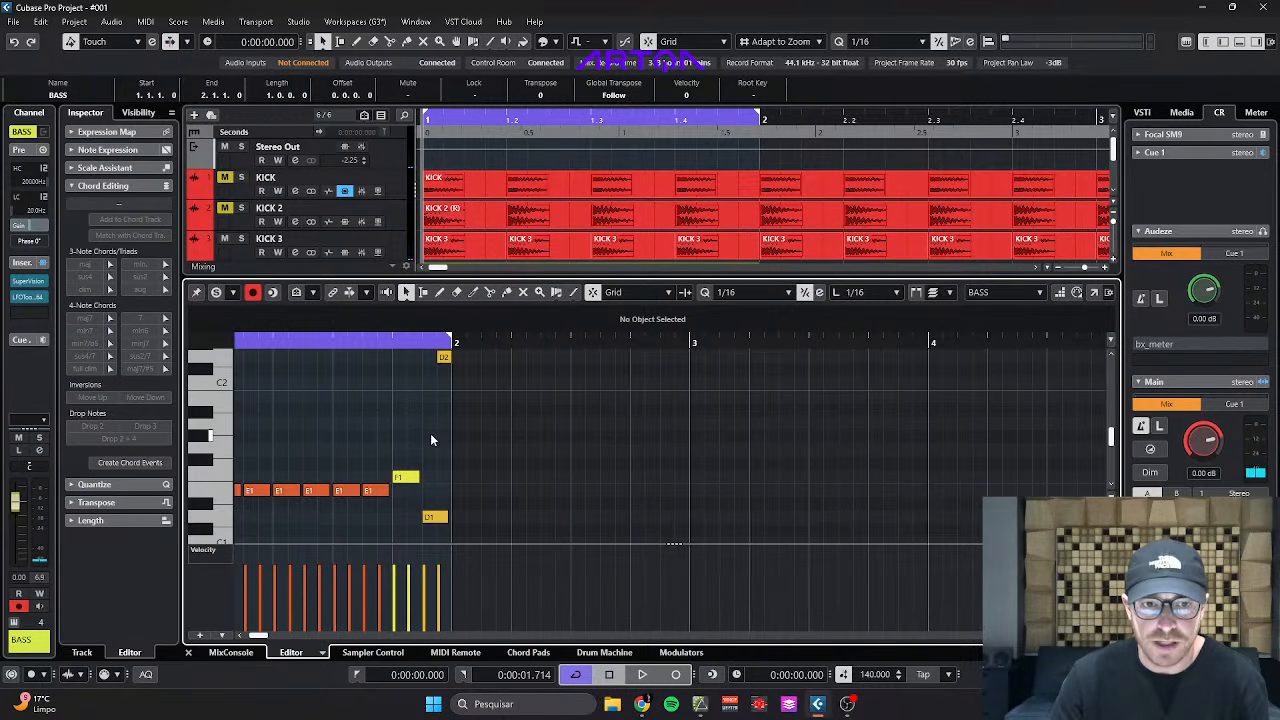
pyautogui.scroll(-1, 436, 436)
pyautogui.hscroll(-2, 460, 444)
pyautogui.scroll(2, 424, 480)
pyautogui.scroll(-2, 424, 470)
pyautogui.moveTo(430, 487); pyautogui.dragTo(704, 336)
pyautogui.press('Delete')
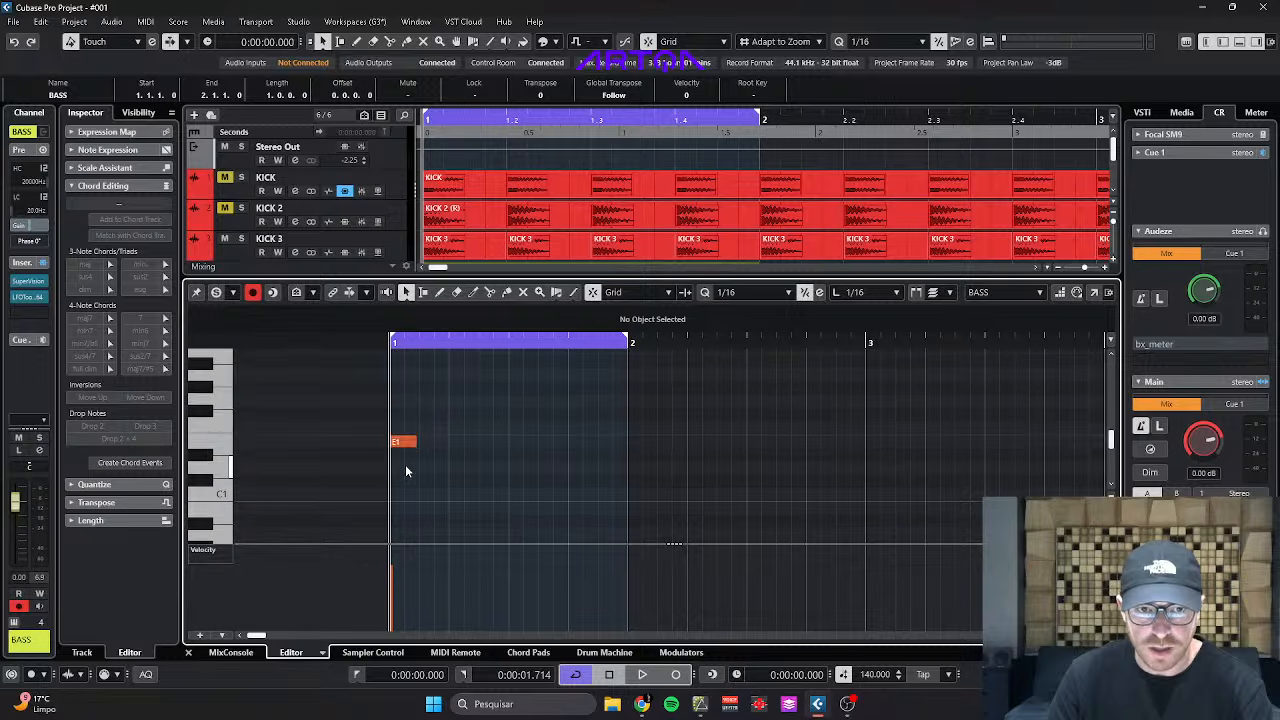
pyautogui.click(410, 436)
pyautogui.press('Delete')
# Fill the bar with short E1 notes on the second, third and fourth sixteenths of each beat, with each group's first note at velocity 49.
pyautogui.scroll(3, 412, 447)
pyautogui.moveTo(412, 445)
pyautogui.mouseDown()
pyautogui.moveTo(505, 441)
pyautogui.moveTo(421, 471)
pyautogui.moveTo(415, 444)
pyautogui.mouseUp()
pyautogui.moveTo(583, 410); pyautogui.dragTo(560, 443)
pyautogui.moveTo(716, 408); pyautogui.dragTo(752, 447)
pyautogui.press('g')
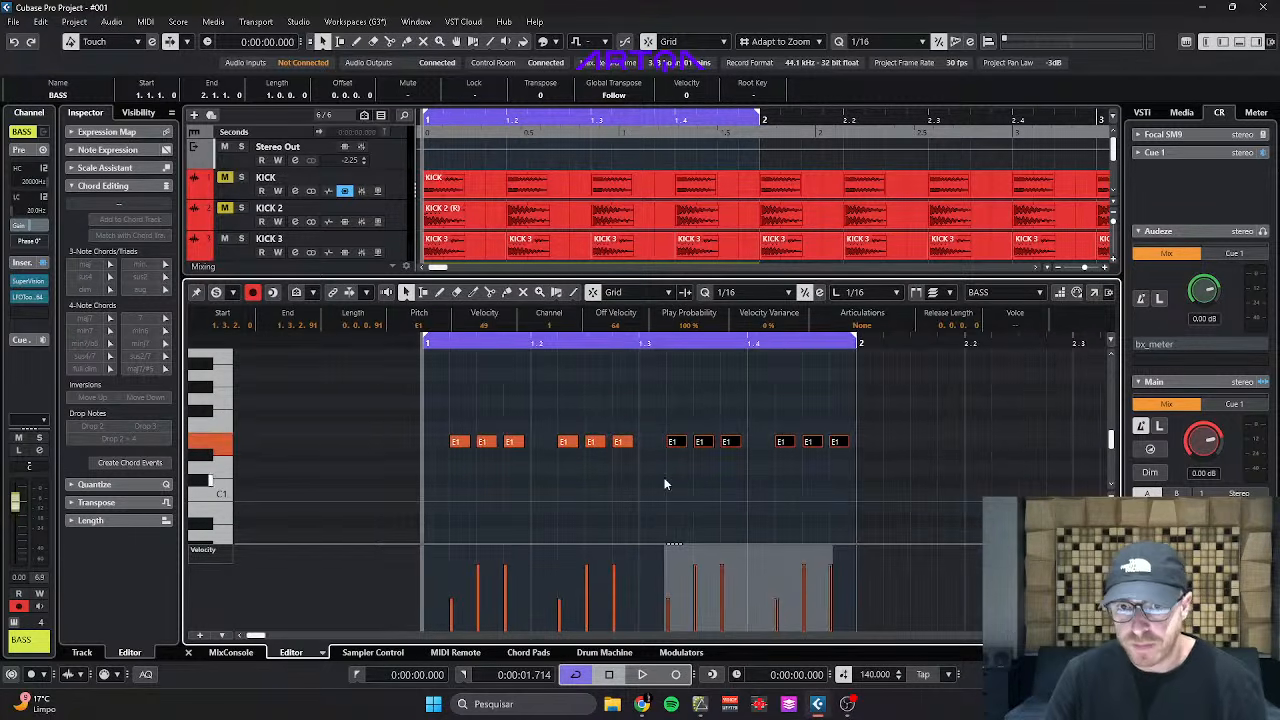
# Raise the E1 notes at 1.2.3 and 1.4.4 an octave to E2 and play the loop.
pyautogui.click(592, 441)
pyautogui.hotkey('shift', 'Up')
pyautogui.press('Right')
pyautogui.press('Right')
pyautogui.press('Right')
pyautogui.press('Right')
pyautogui.press('Right')
pyautogui.press('Right')
pyautogui.press('Right')
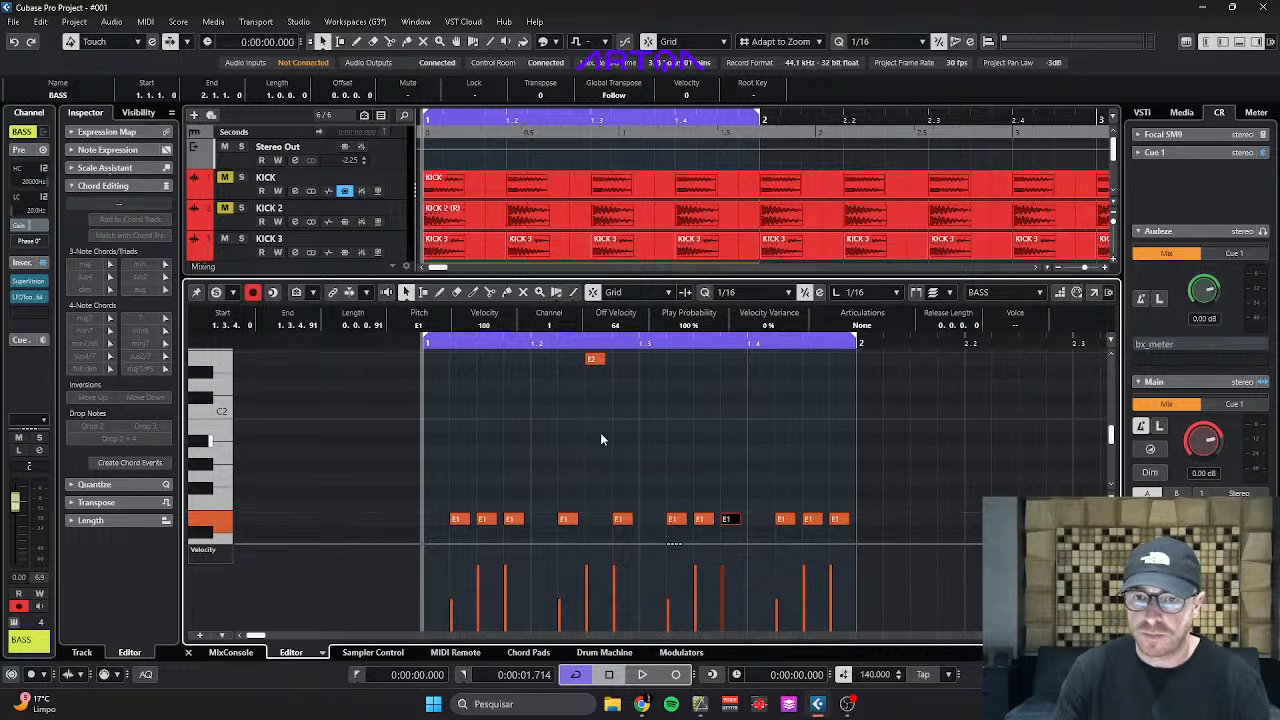
pyautogui.hotkey('shift', 'Up')
pyautogui.press('space')
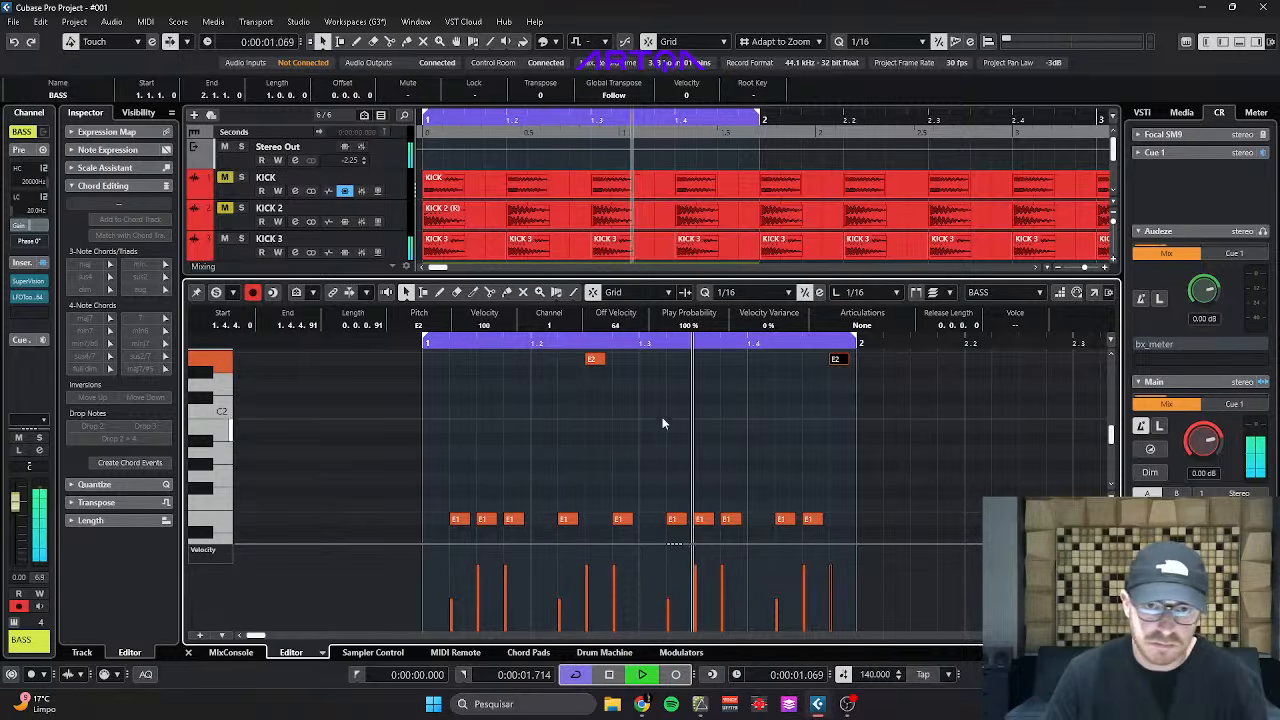
# Close the note editor and compare the bass pattern against KICK 2, KICK and KICK 3, ending with only KICK 3 unmuted.
pyautogui.hotkey('ctrl', 'e')
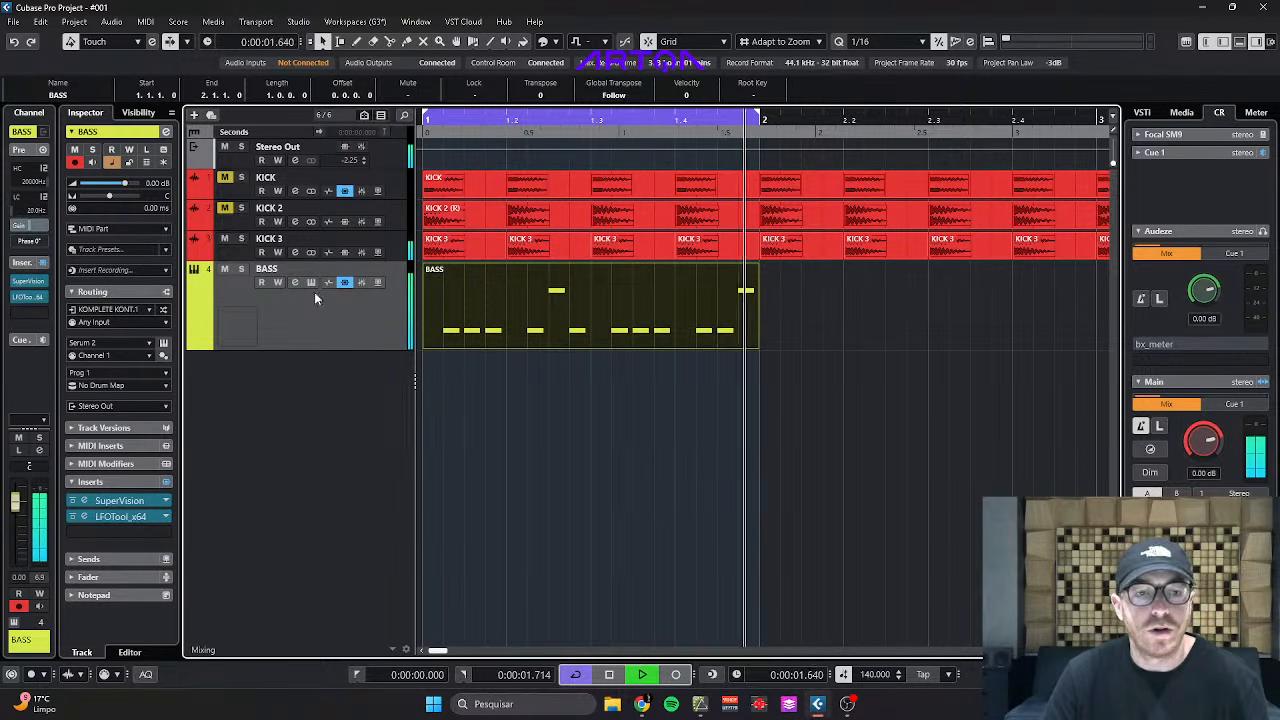
pyautogui.press('space')
pyautogui.click(224, 238)
pyautogui.click(224, 208)
pyautogui.press('space')
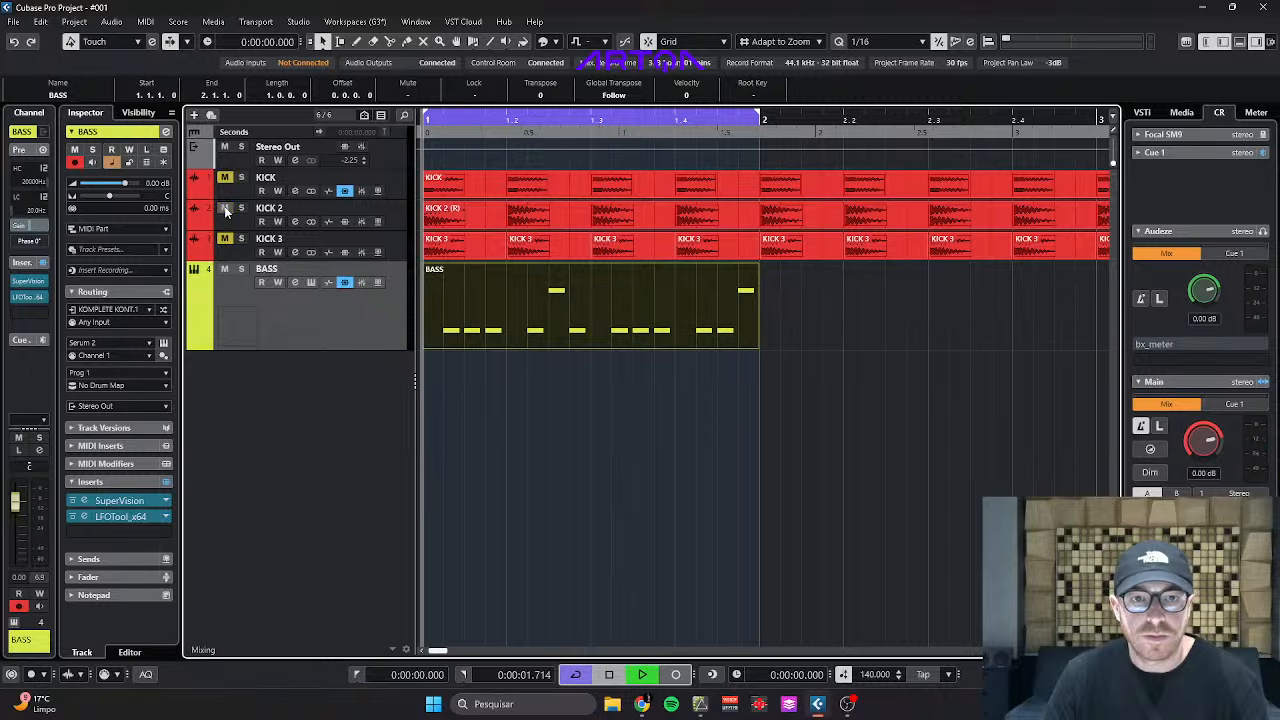
pyautogui.click(224, 208)
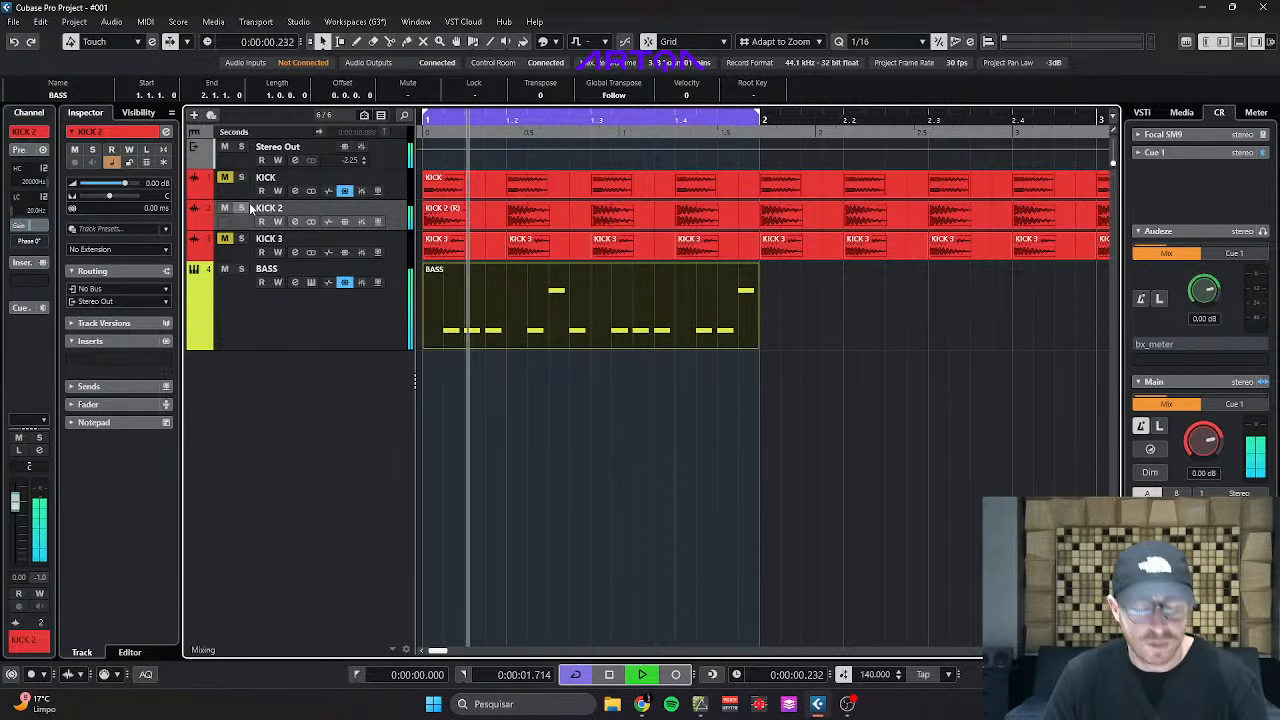
pyautogui.click(224, 178)
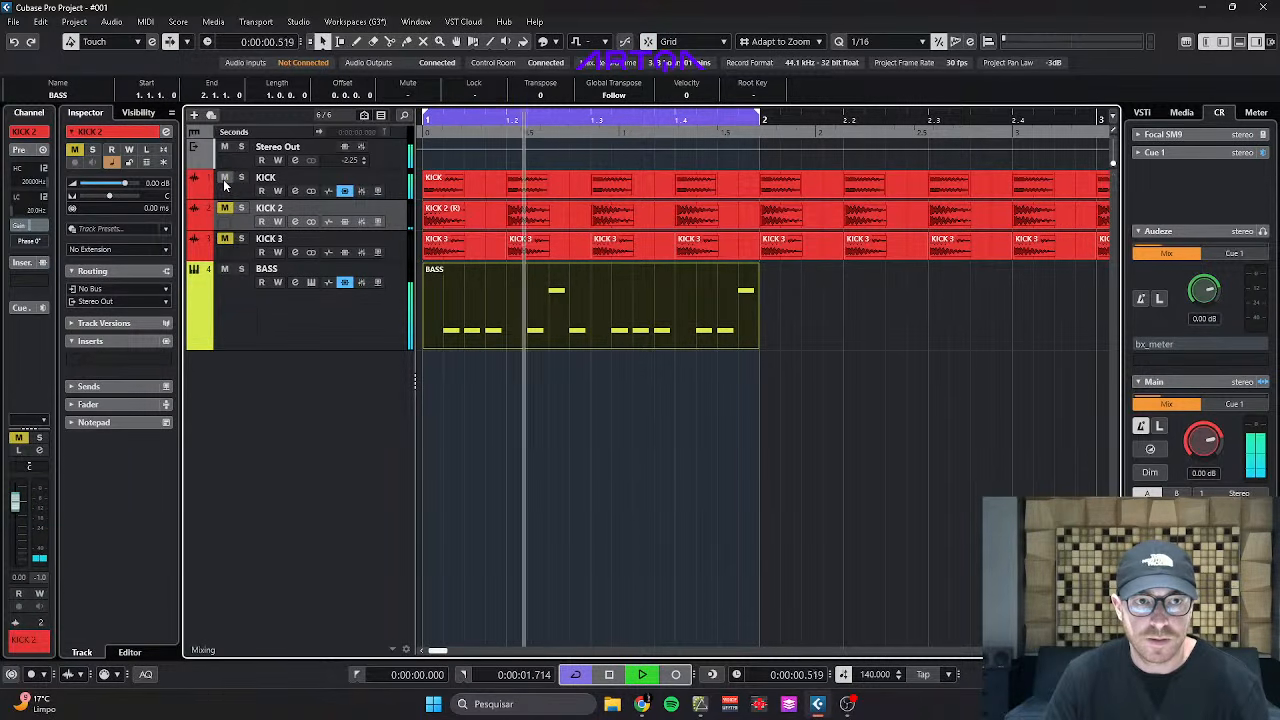
pyautogui.click(267, 184)
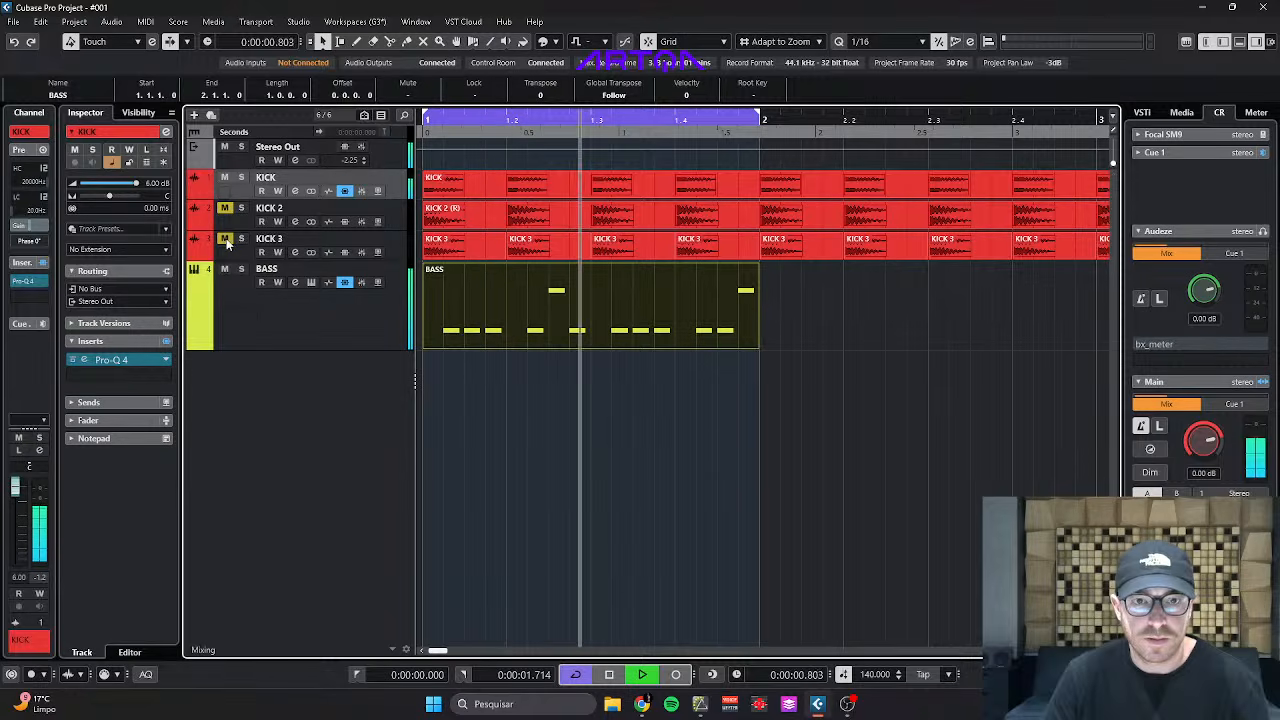
pyautogui.press('m')
pyautogui.click(226, 239)
pyautogui.click(305, 258)
pyautogui.click(334, 310)
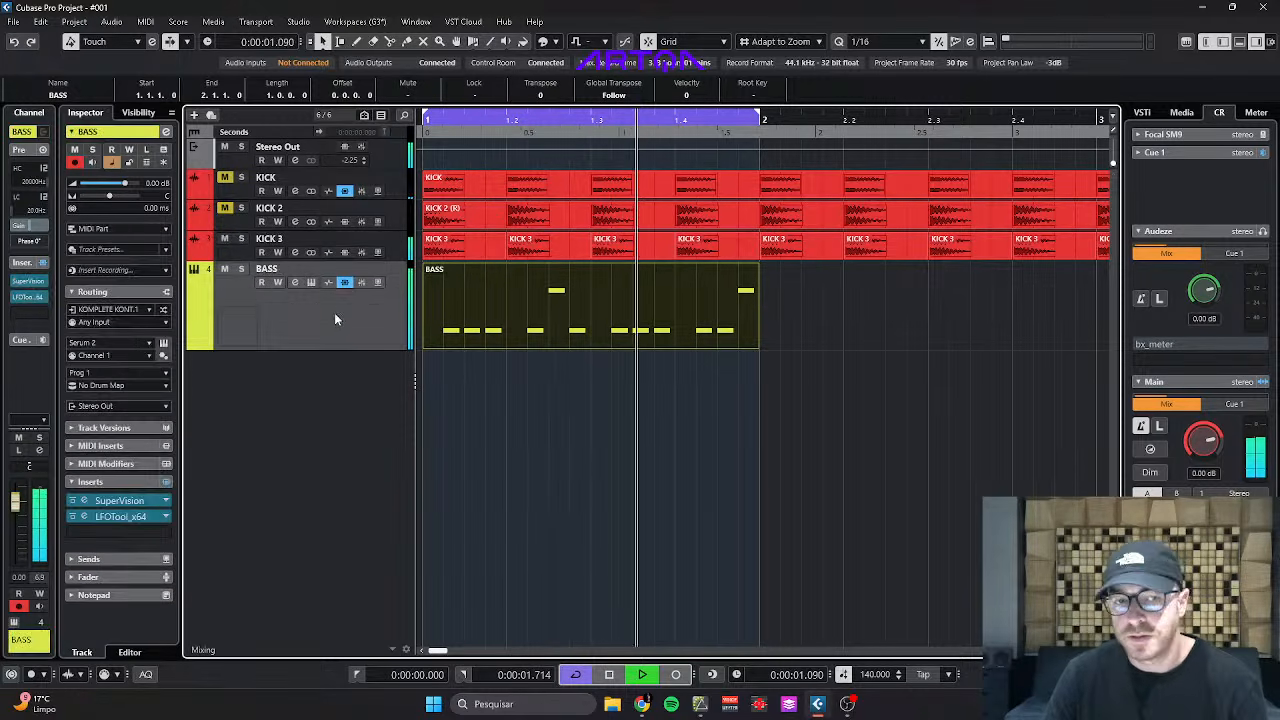
pyautogui.press('space')
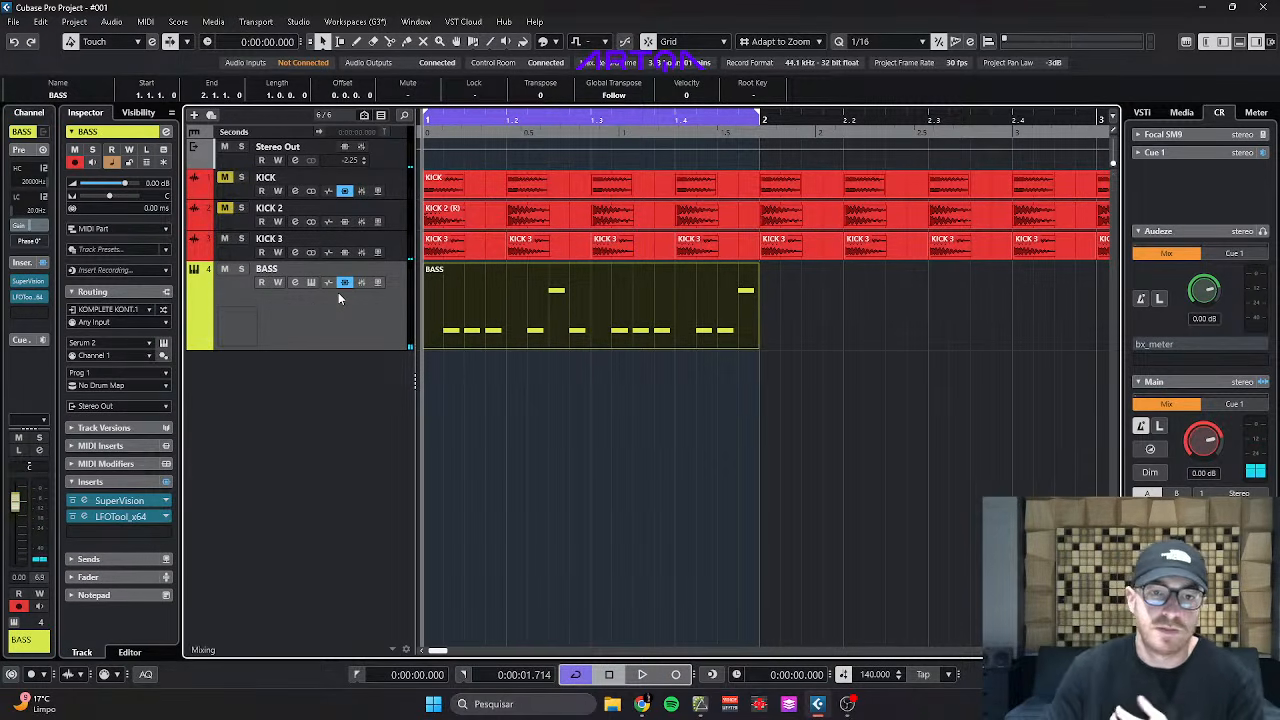
# Switch the BASS track's Serum 2 to the Iron Mist preset and audition the pattern.
pyautogui.click(311, 282)
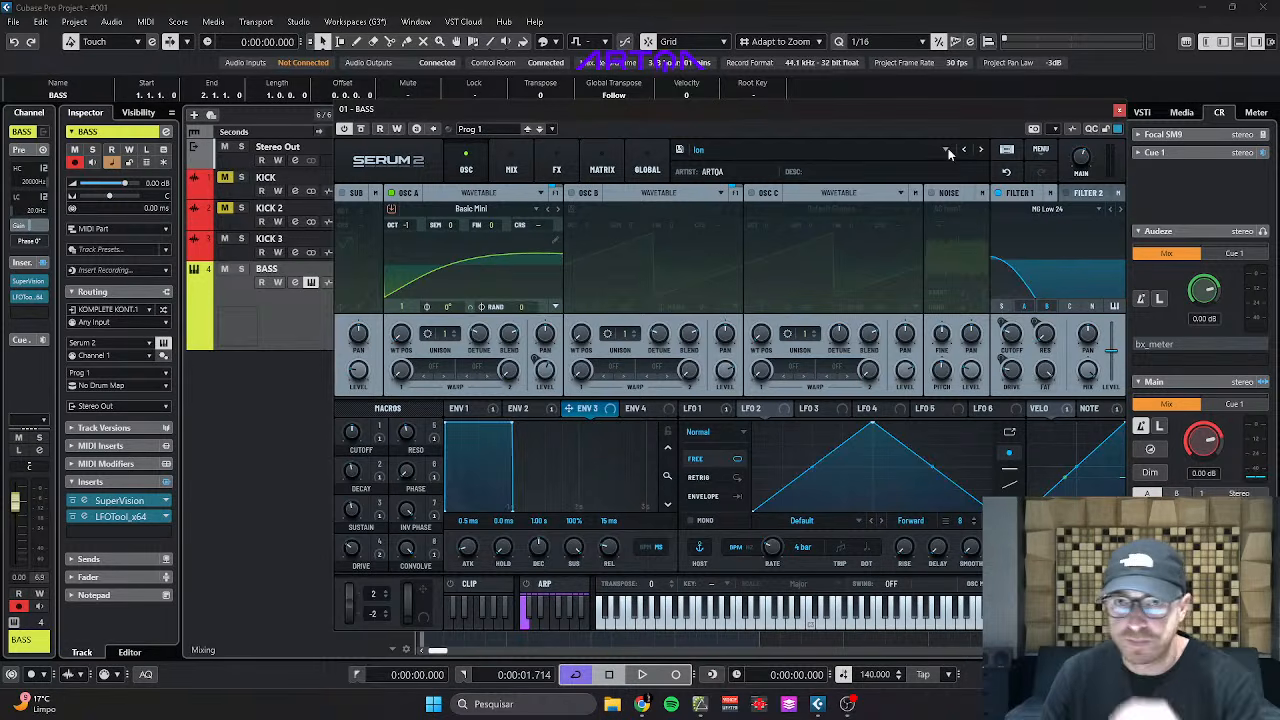
pyautogui.click(980, 152)
pyautogui.press('space')
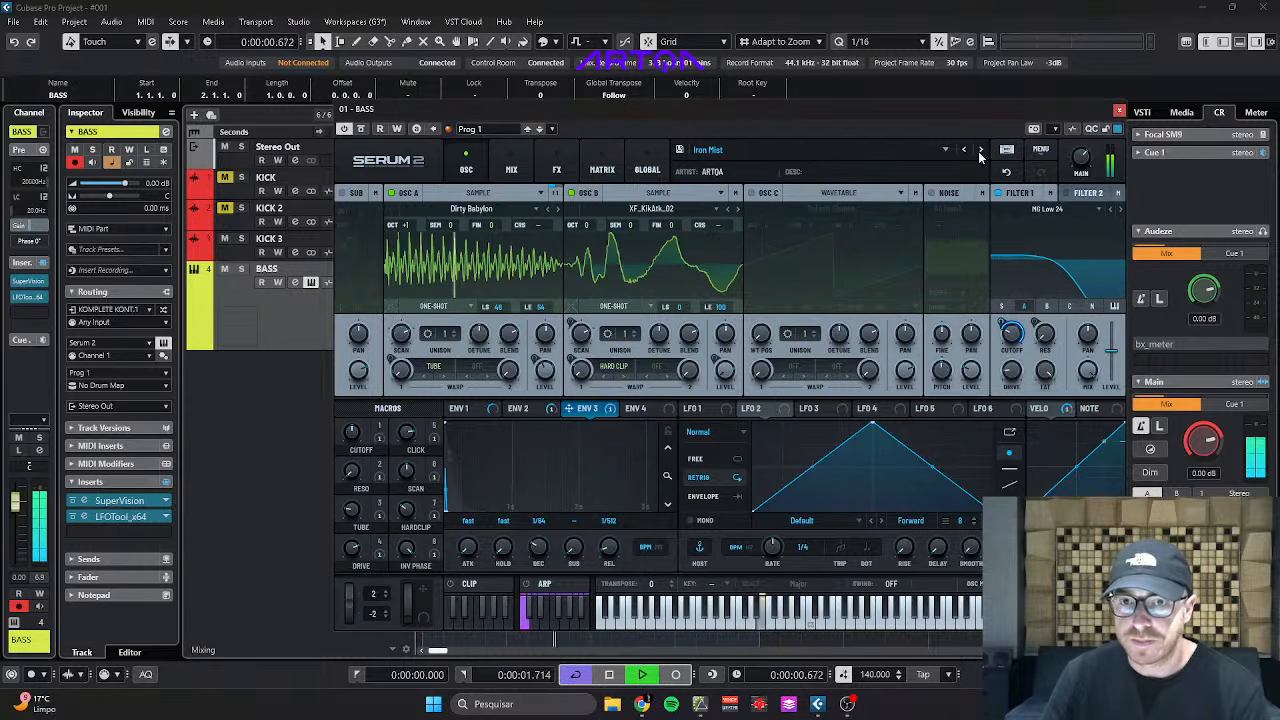
pyautogui.press('space')
pyautogui.click(1120, 112)
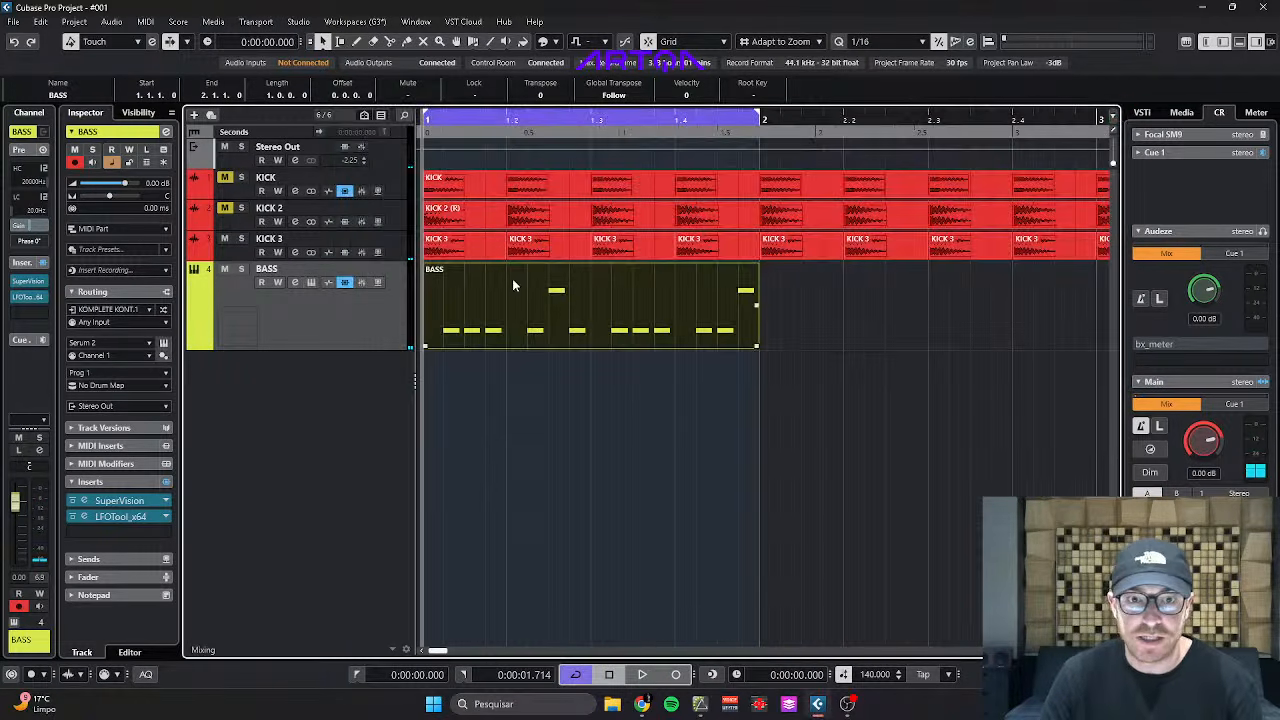
# Shorten the loop to the first beat and raise Iron Mist's main volume while auditioning the bass soloed and with the kick.
pyautogui.keyDown('alt'); pyautogui.click(508, 116); pyautogui.keyUp('alt')
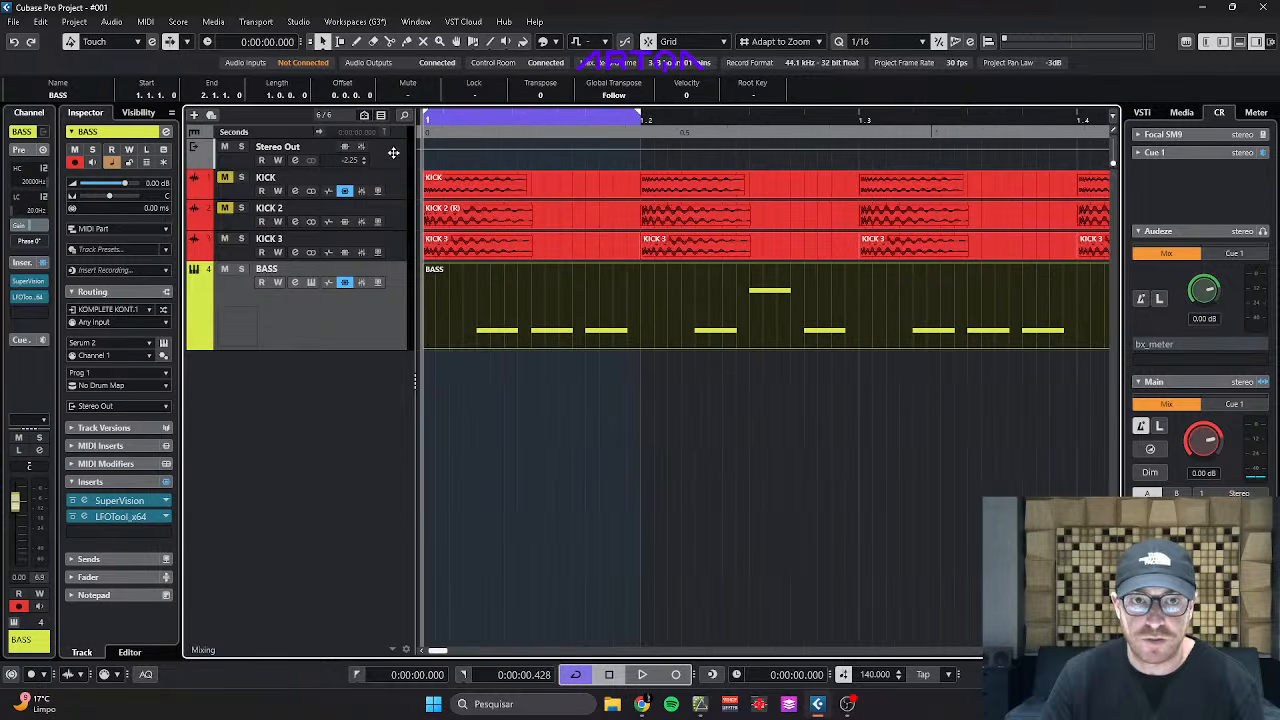
pyautogui.press('space')
pyautogui.click(311, 282)
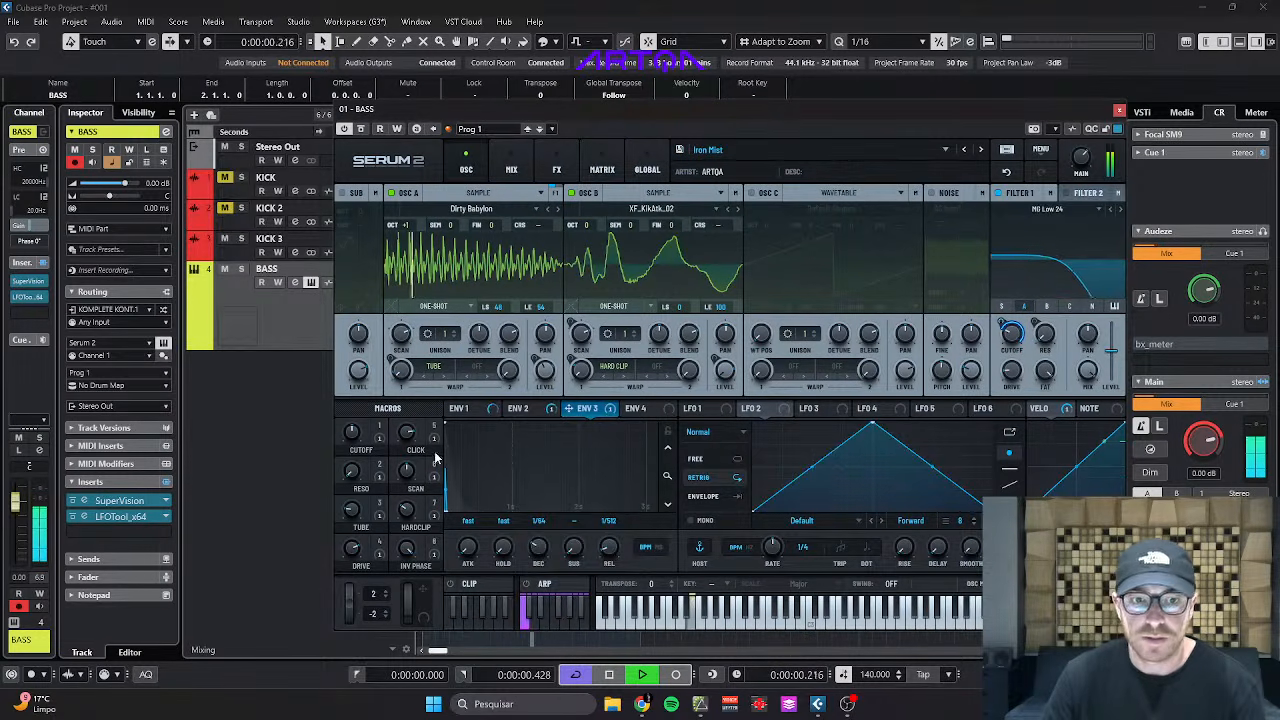
pyautogui.press('s')
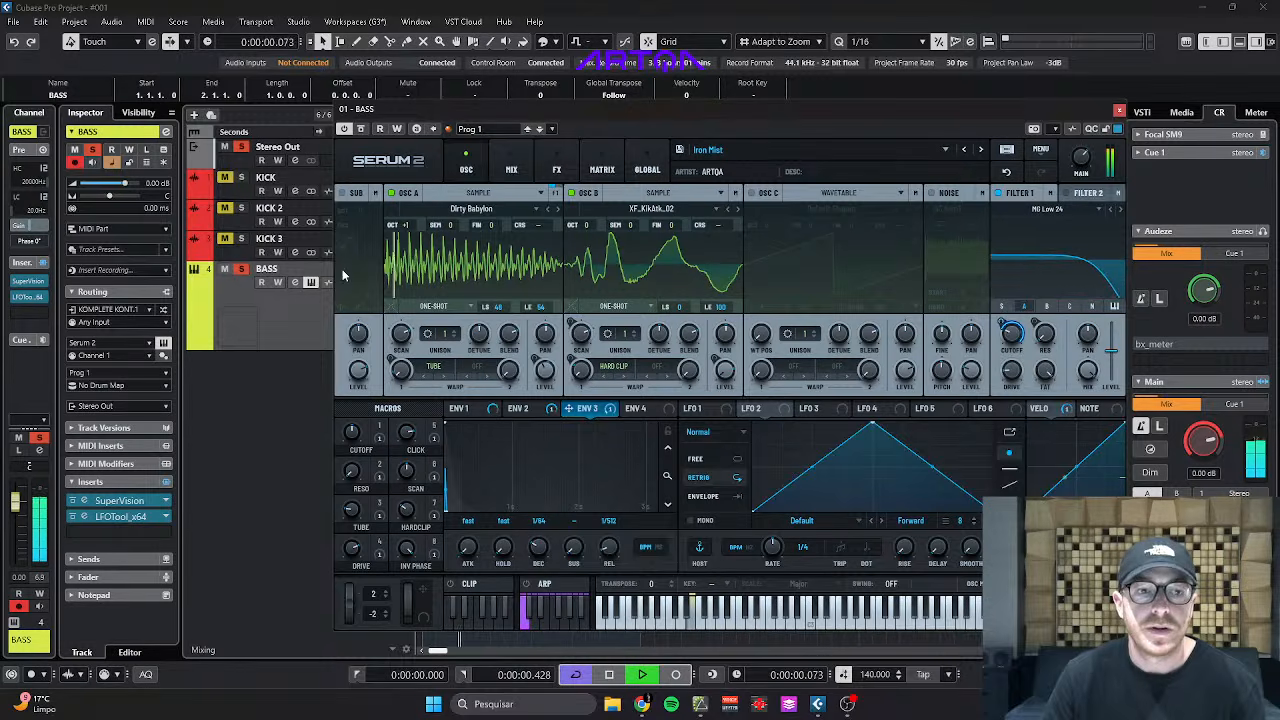
pyautogui.moveTo(1083, 161); pyautogui.dragTo(1083, 157)
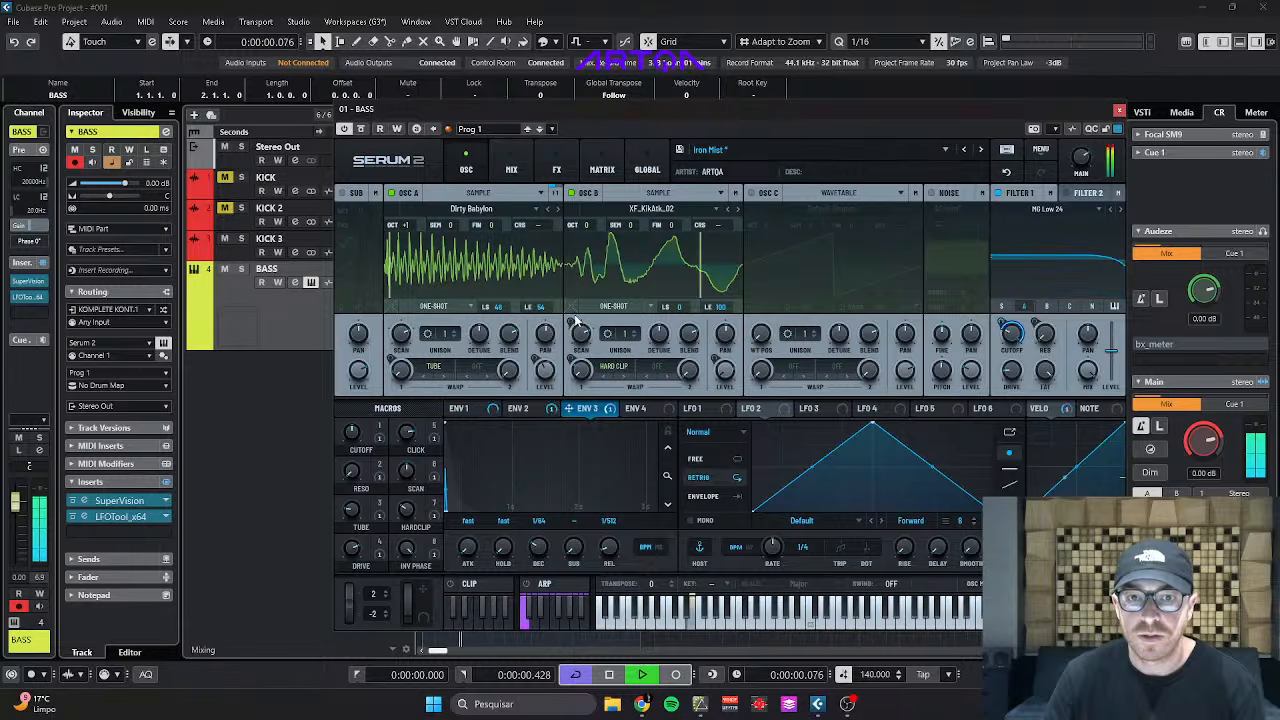
pyautogui.press('space')
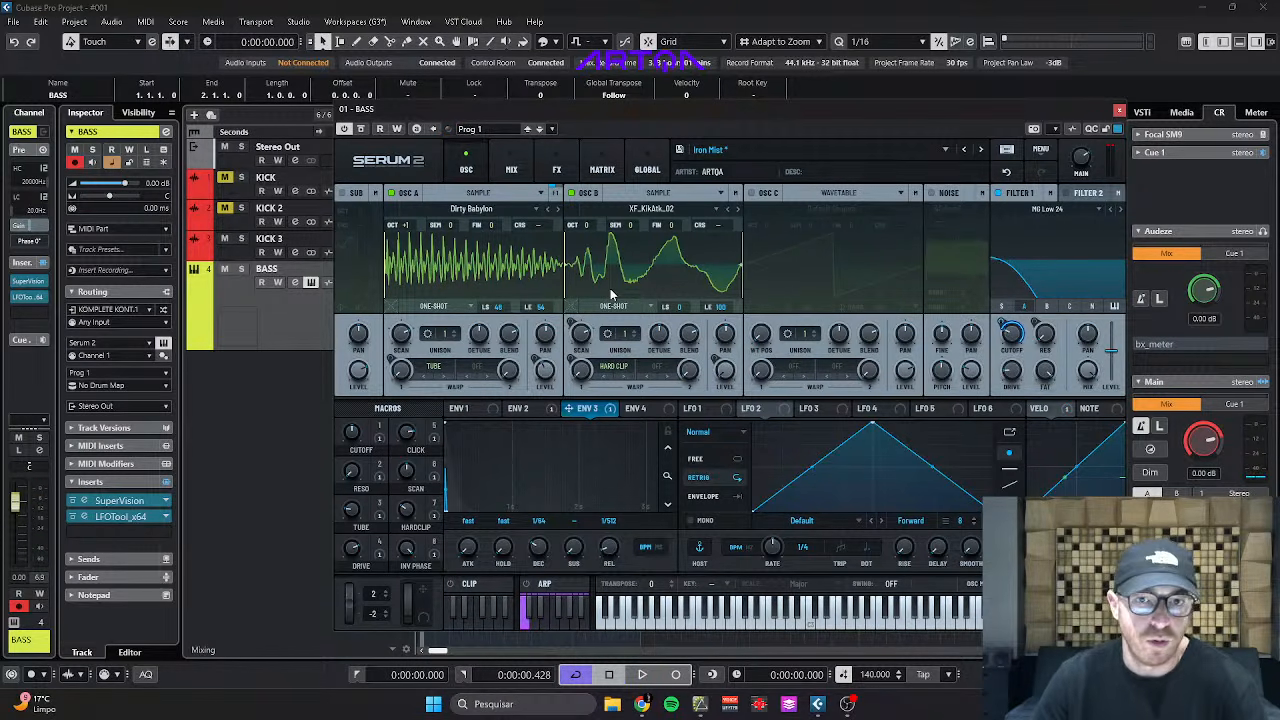
# Load the Liquid preset and sweep its Convolve macro up and back down while the one-beat loop plays.
pyautogui.press('space')
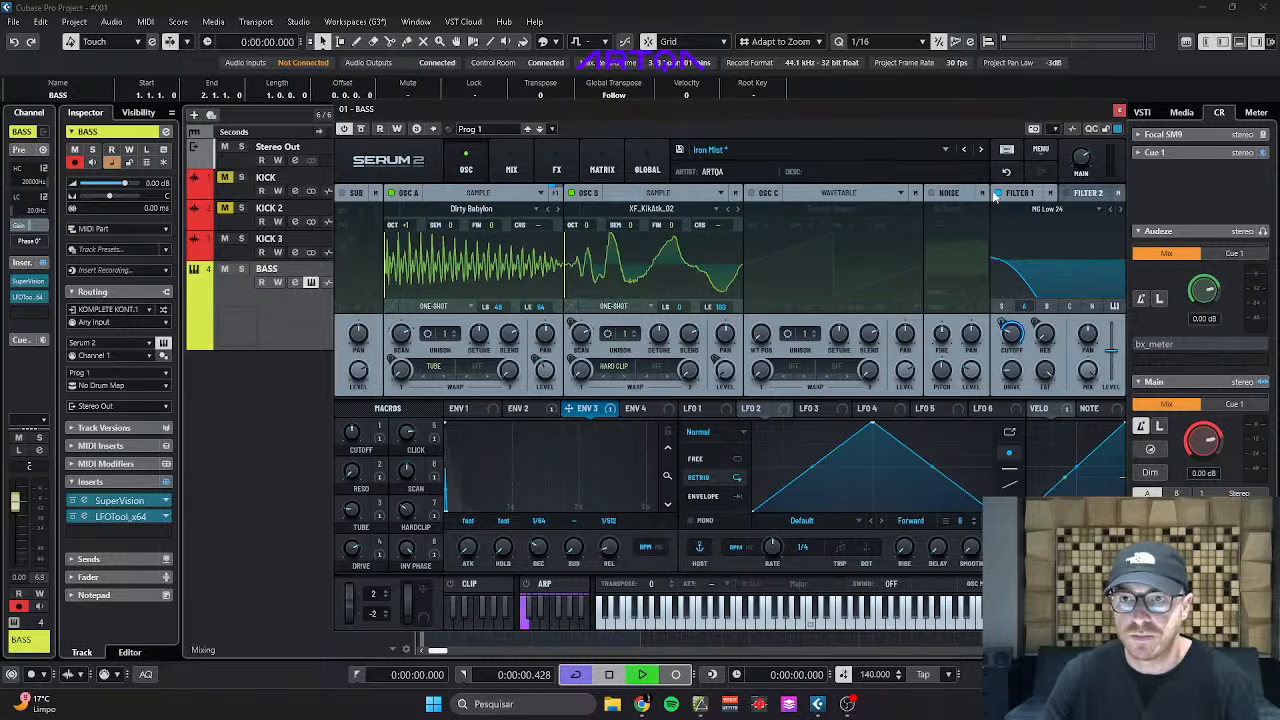
pyautogui.click(980, 149)
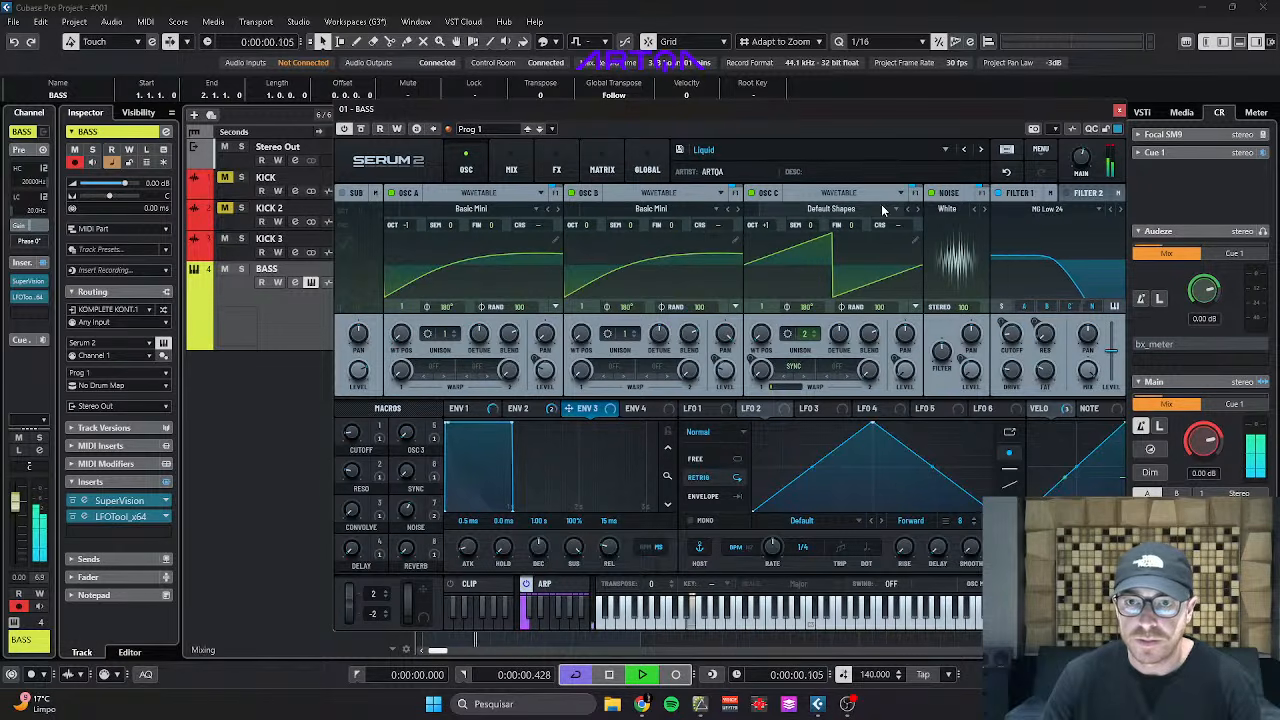
pyautogui.press('space')
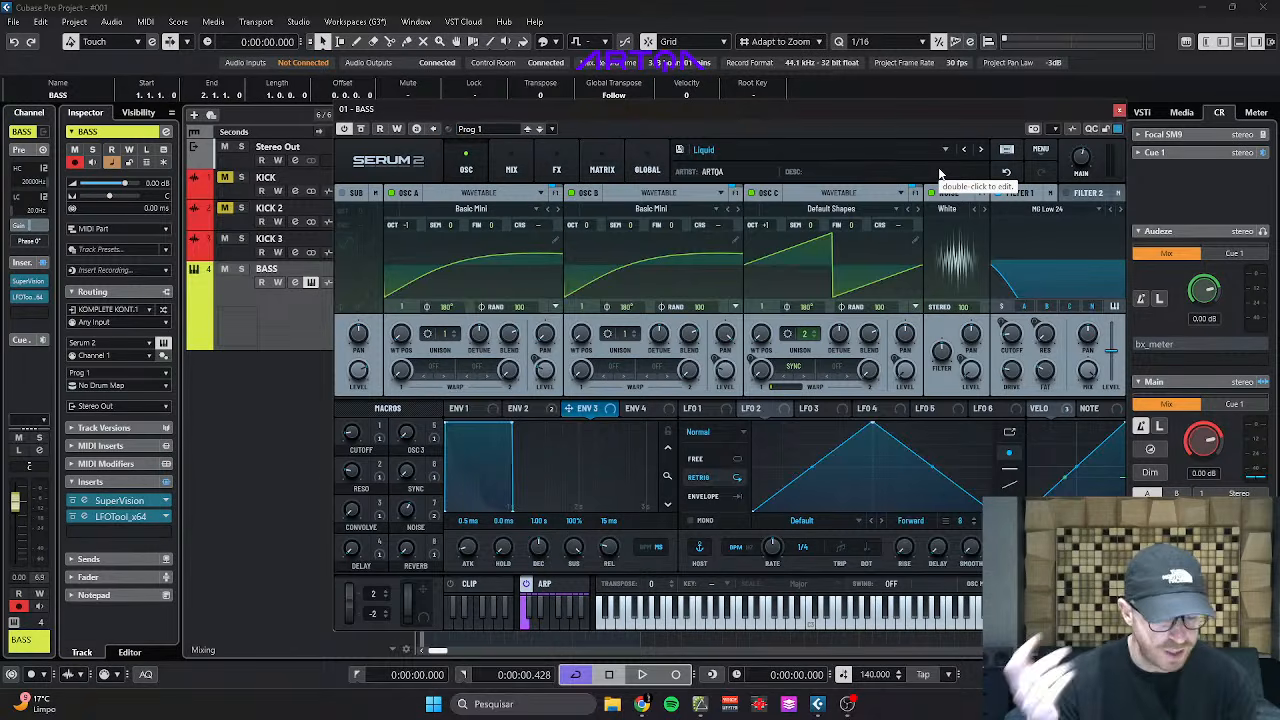
pyautogui.press('space')
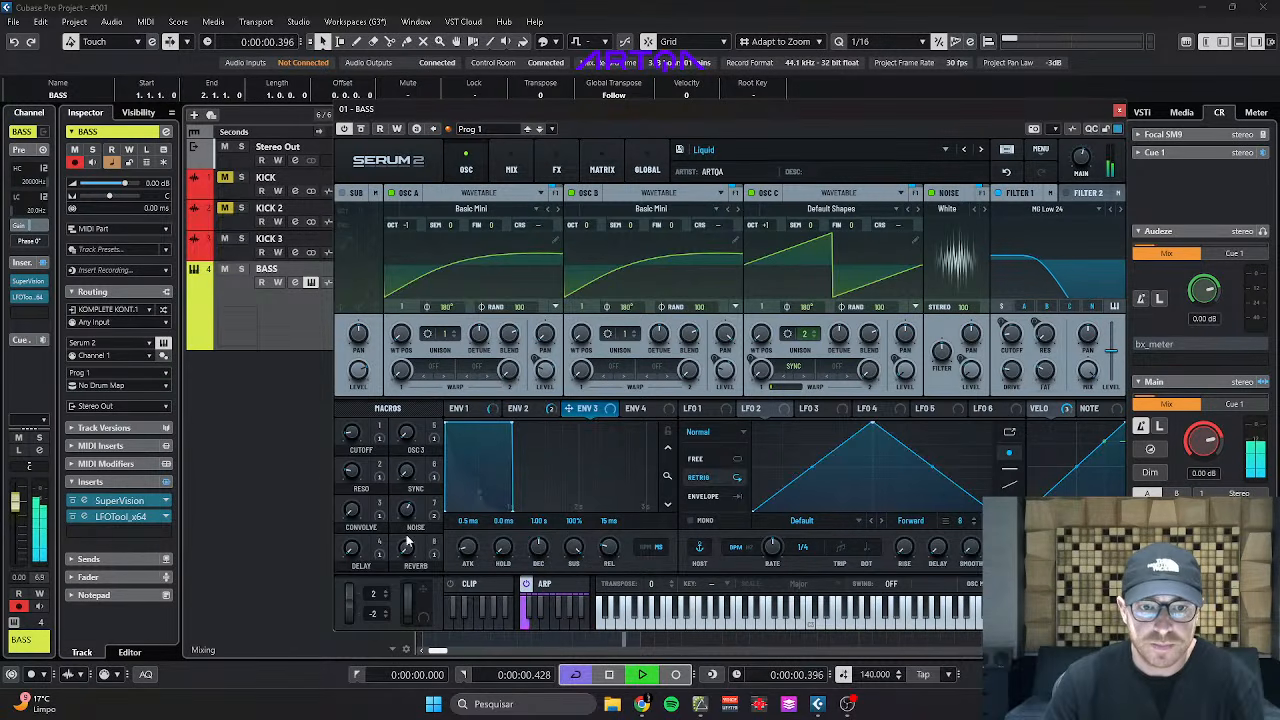
pyautogui.moveTo(360, 515); pyautogui.dragTo(360, 470)
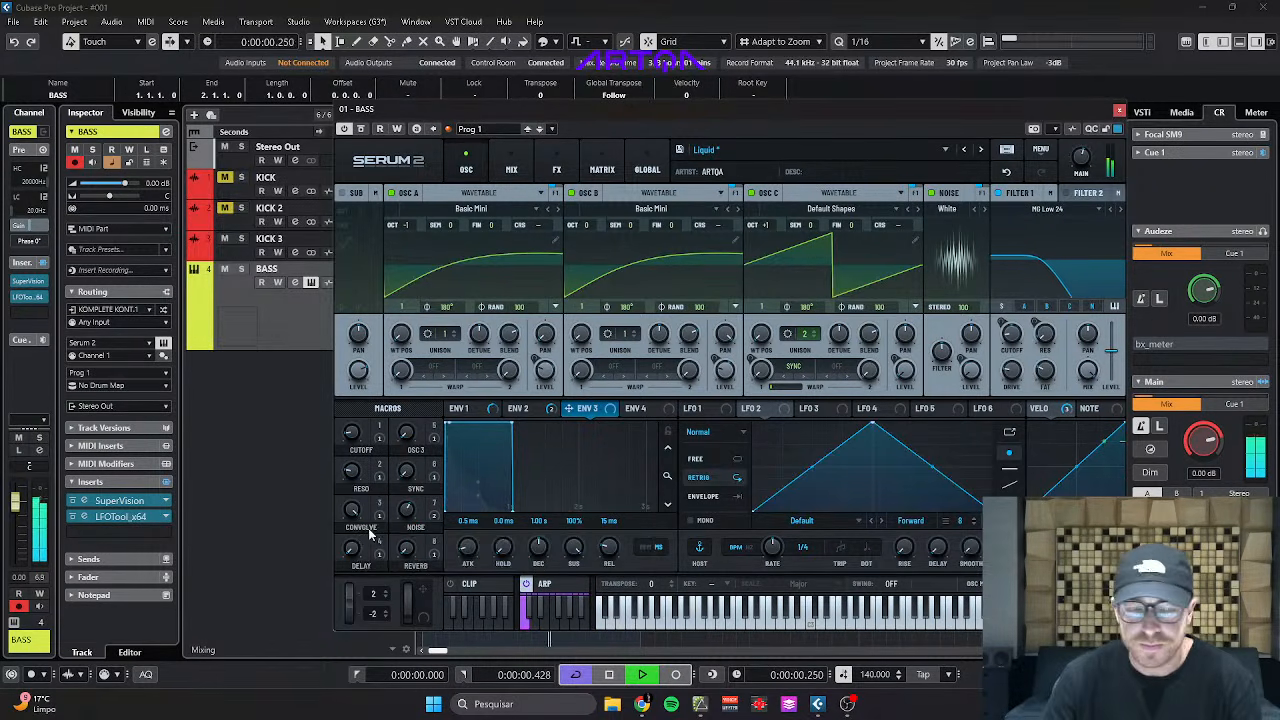
pyautogui.moveTo(362, 515); pyautogui.dragTo(362, 560)
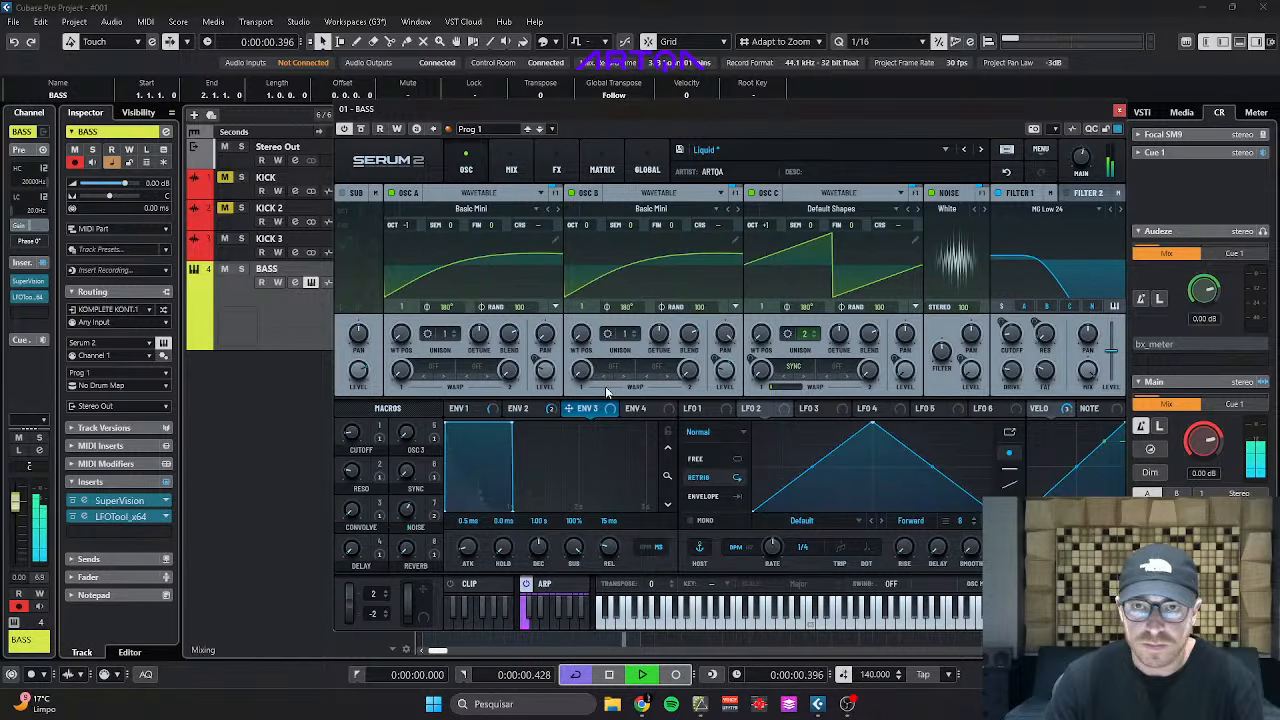
# Audition the Loom and Luminous presets in the one-beat loop, raising Luminous's Cutoff macro before stopping playback.
pyautogui.click(979, 150)
pyautogui.press('space')
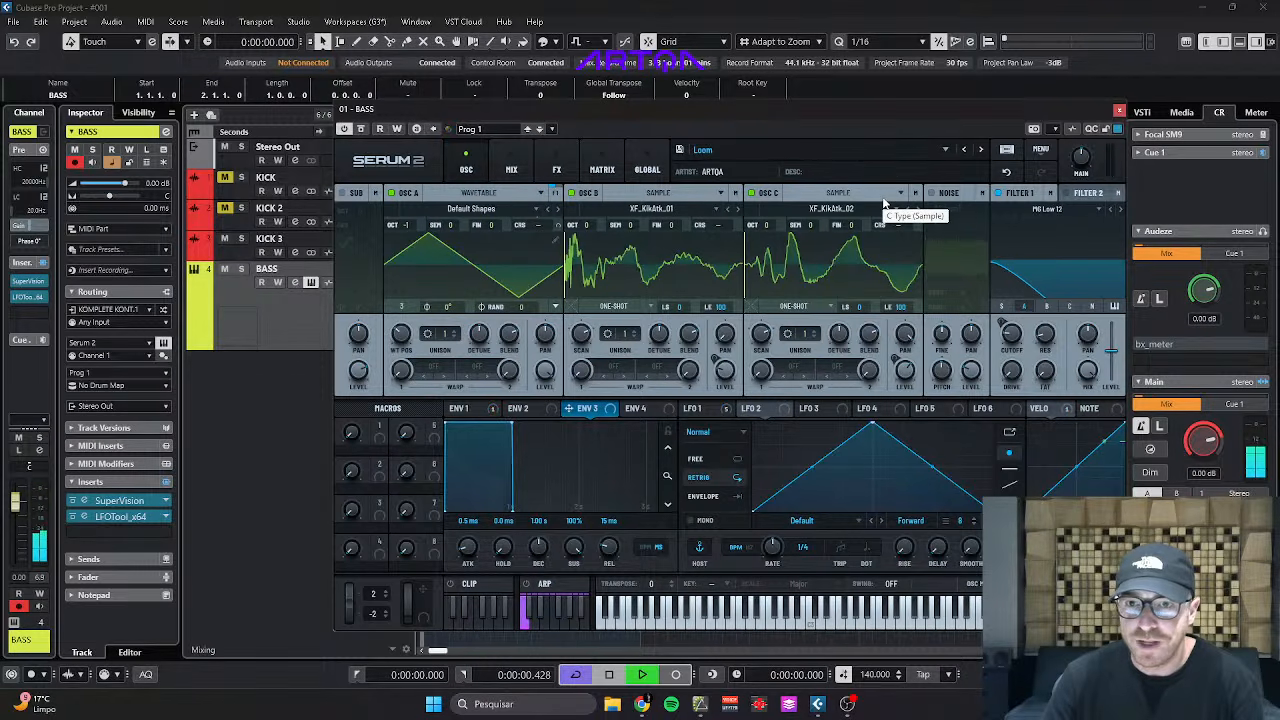
pyautogui.click(980, 150)
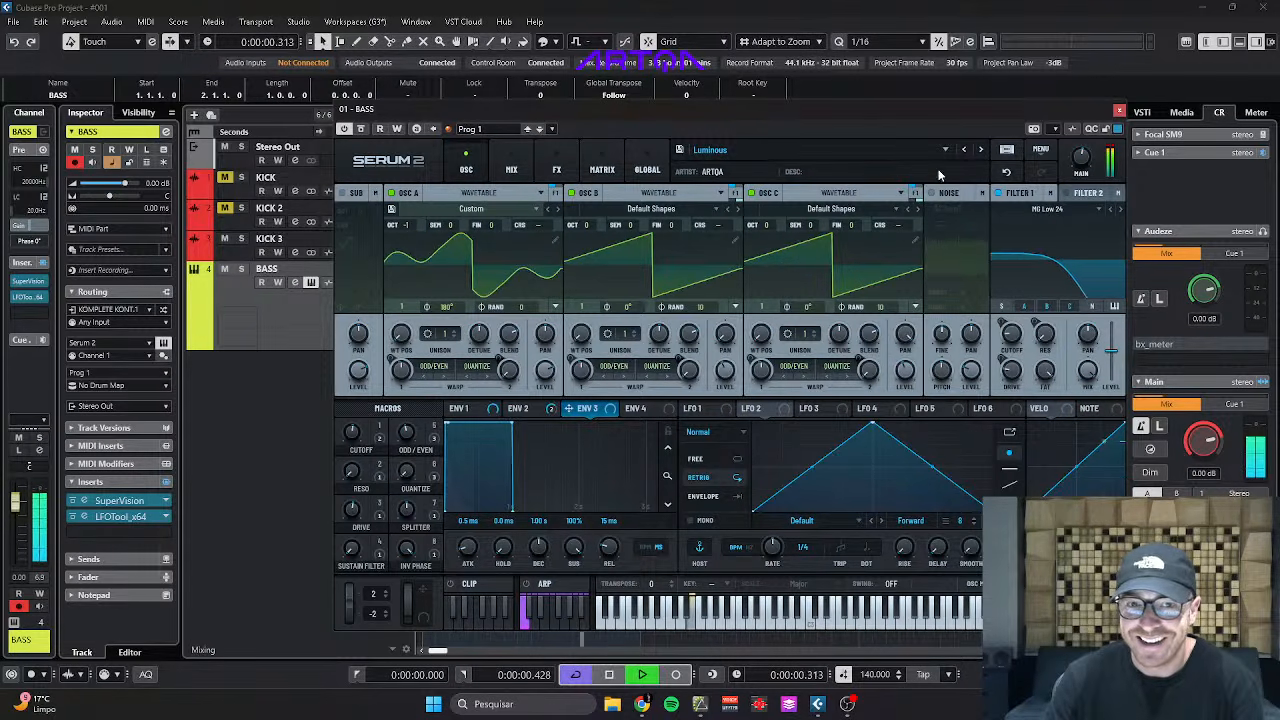
pyautogui.moveTo(355, 436)
pyautogui.mouseDown()
pyautogui.moveTo(361, 452)
pyautogui.moveTo(373, 424)
pyautogui.mouseUp()
pyautogui.press('space')
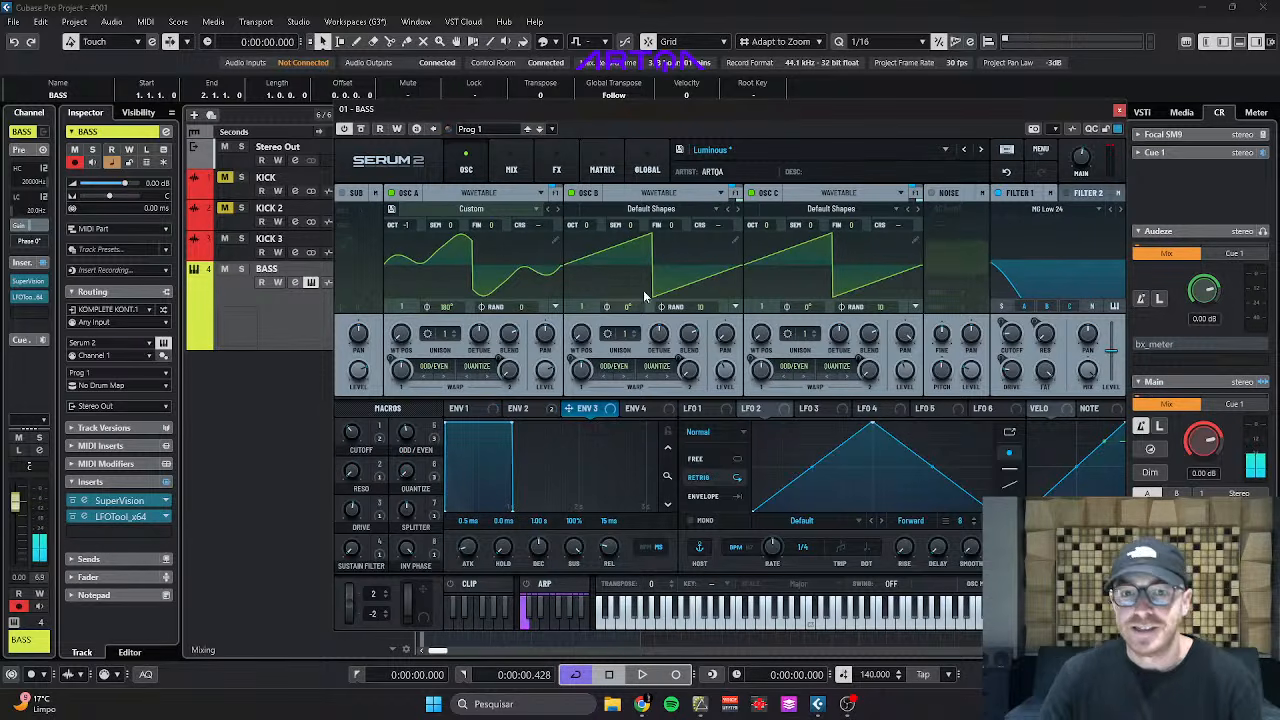
# Examine the warp modes available for oscillator A, including the filter and distortion types.
pyautogui.click(424, 366)
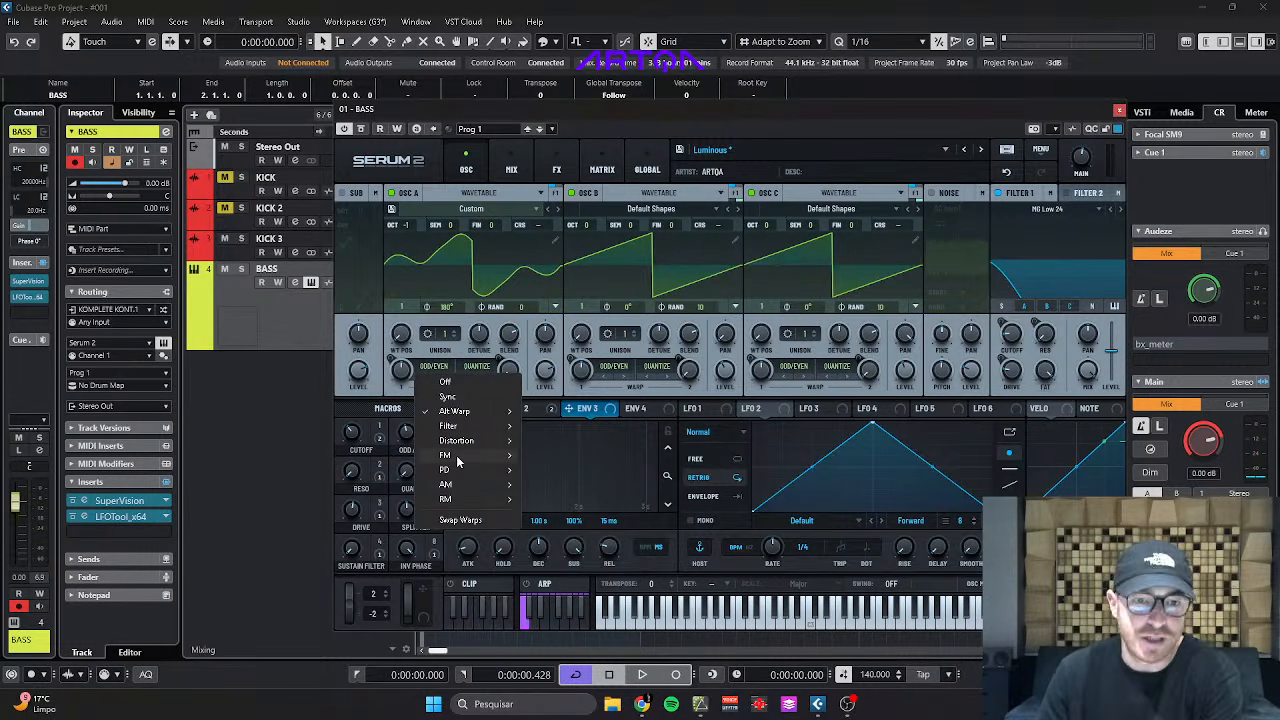
pyautogui.moveTo(473, 446)
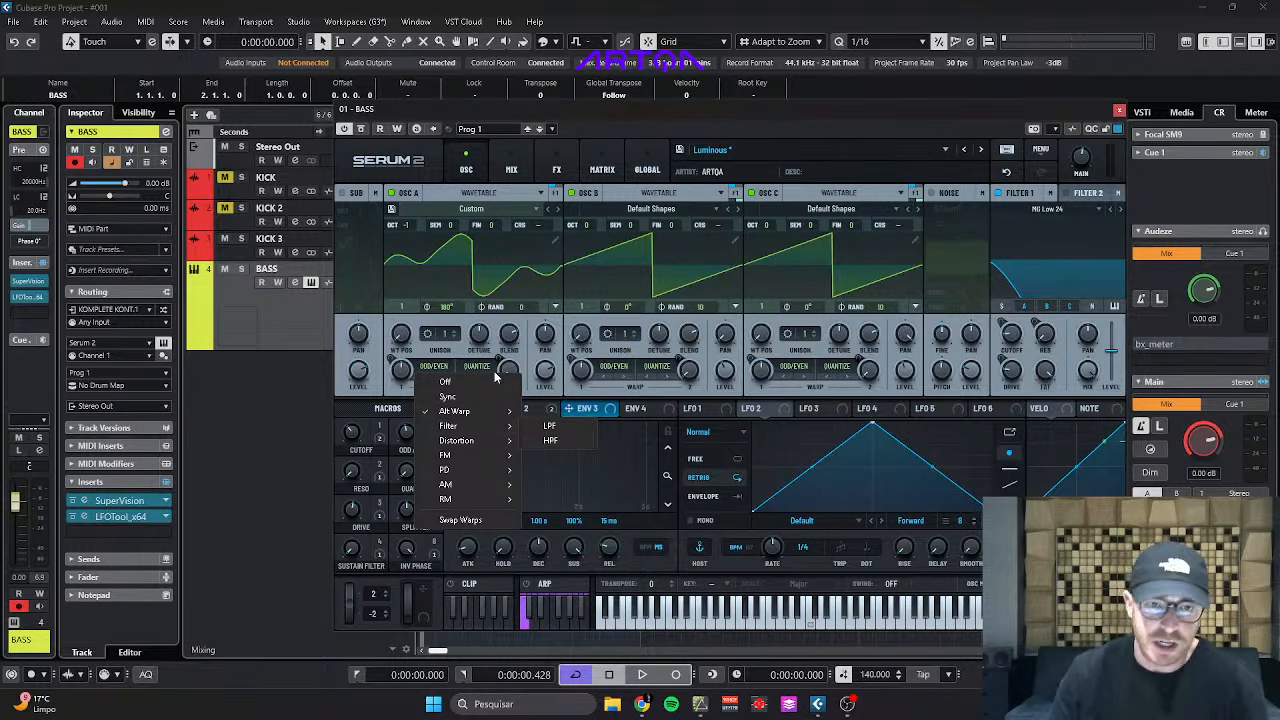
pyautogui.moveTo(480, 411)
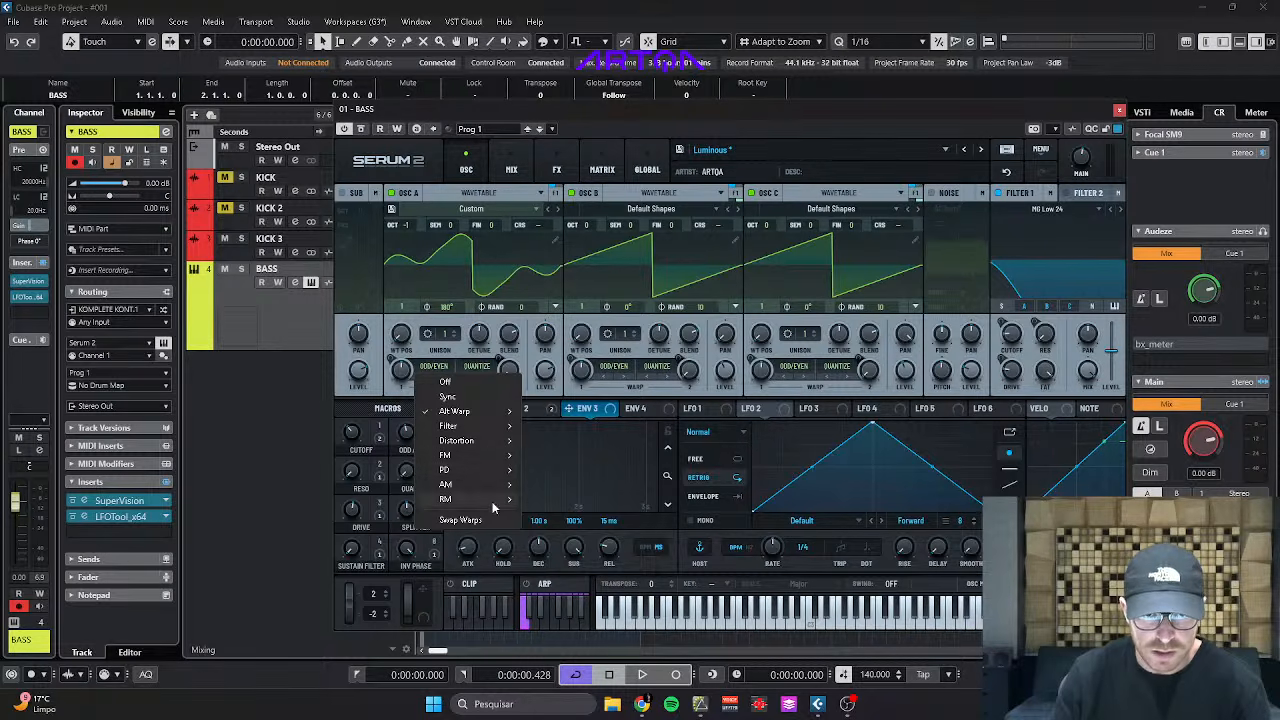
pyautogui.moveTo(485, 472)
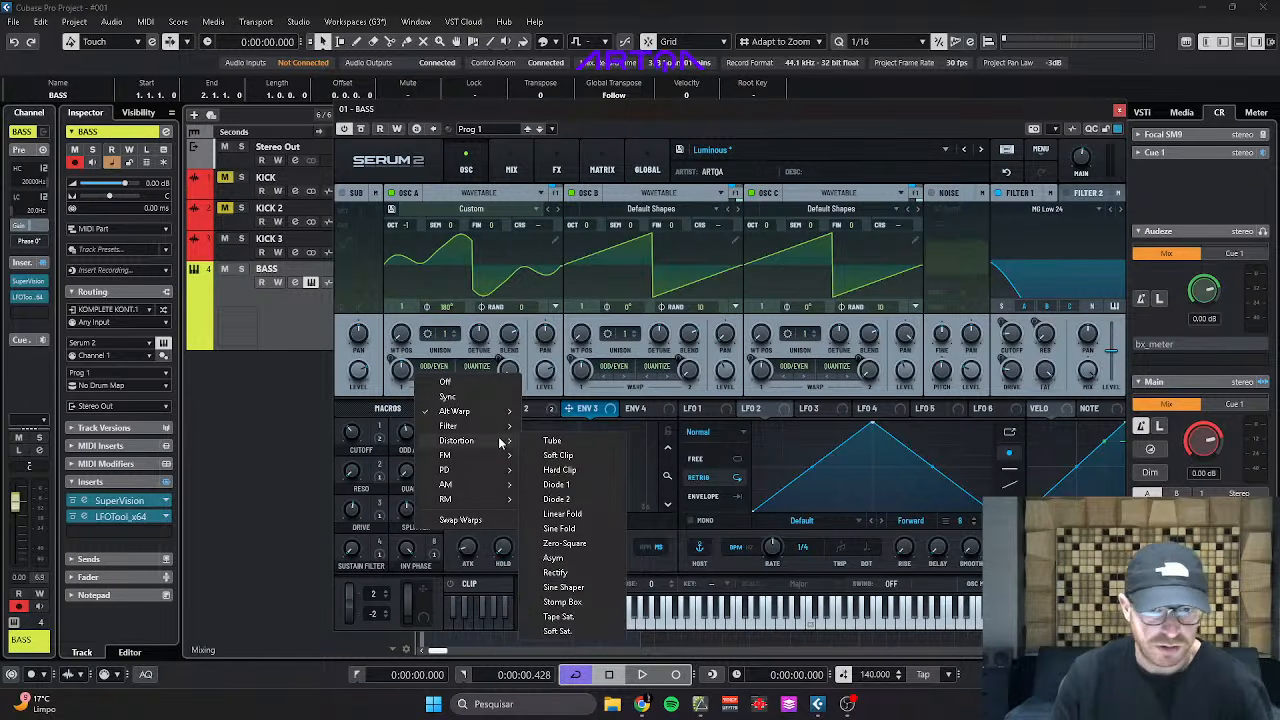
pyautogui.click(533, 354)
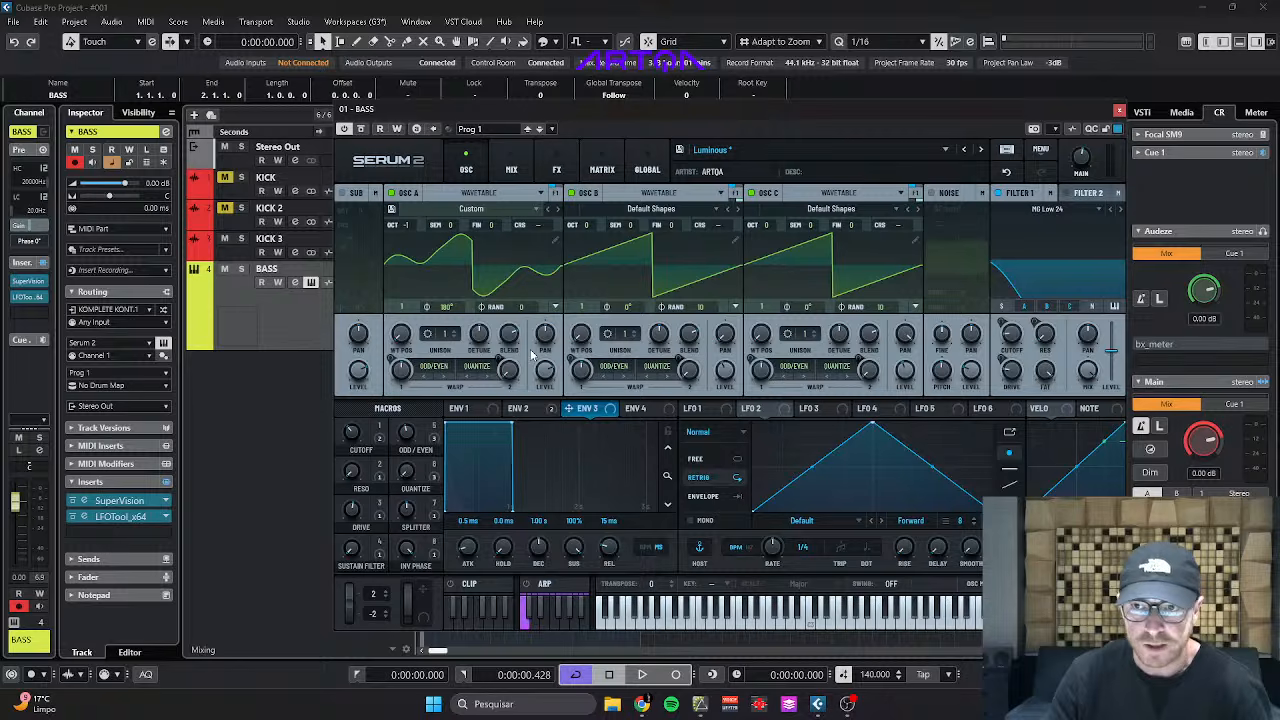
# Switch Filter 1 to Wsp and on to Diffusor, and audition the bass through Diffusor.
pyautogui.click(1040, 209)
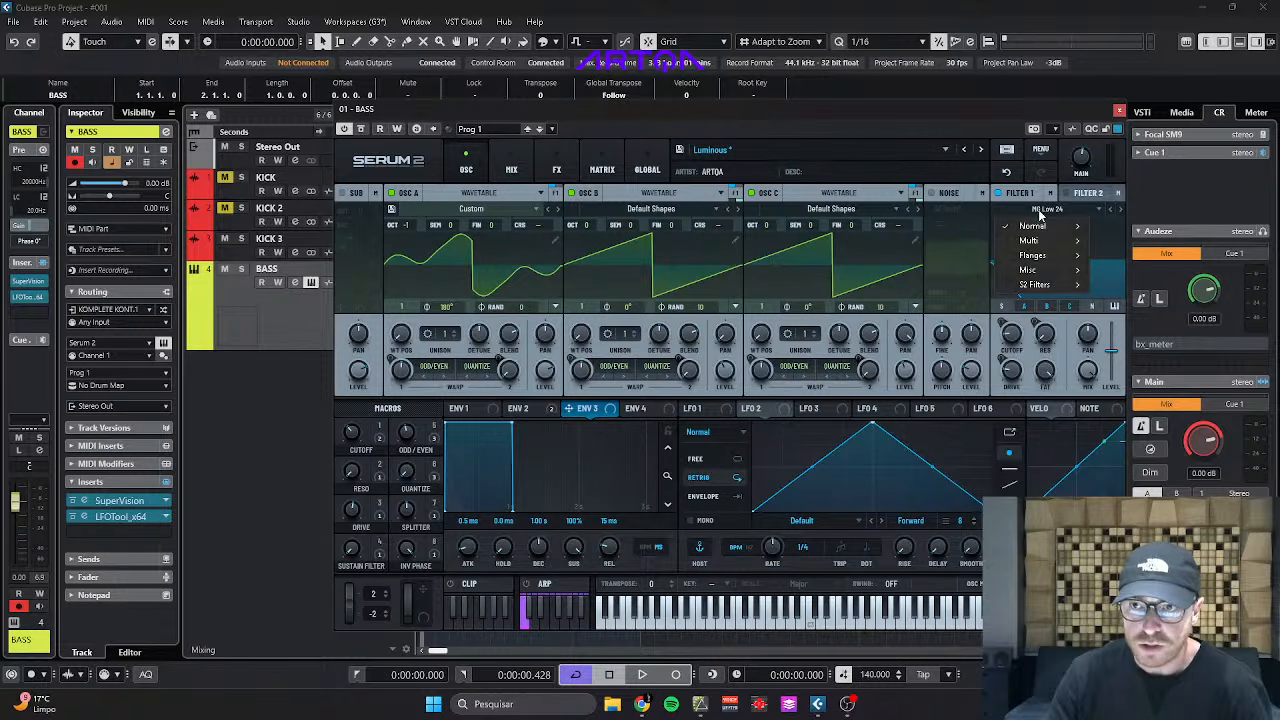
pyautogui.moveTo(1072, 288)
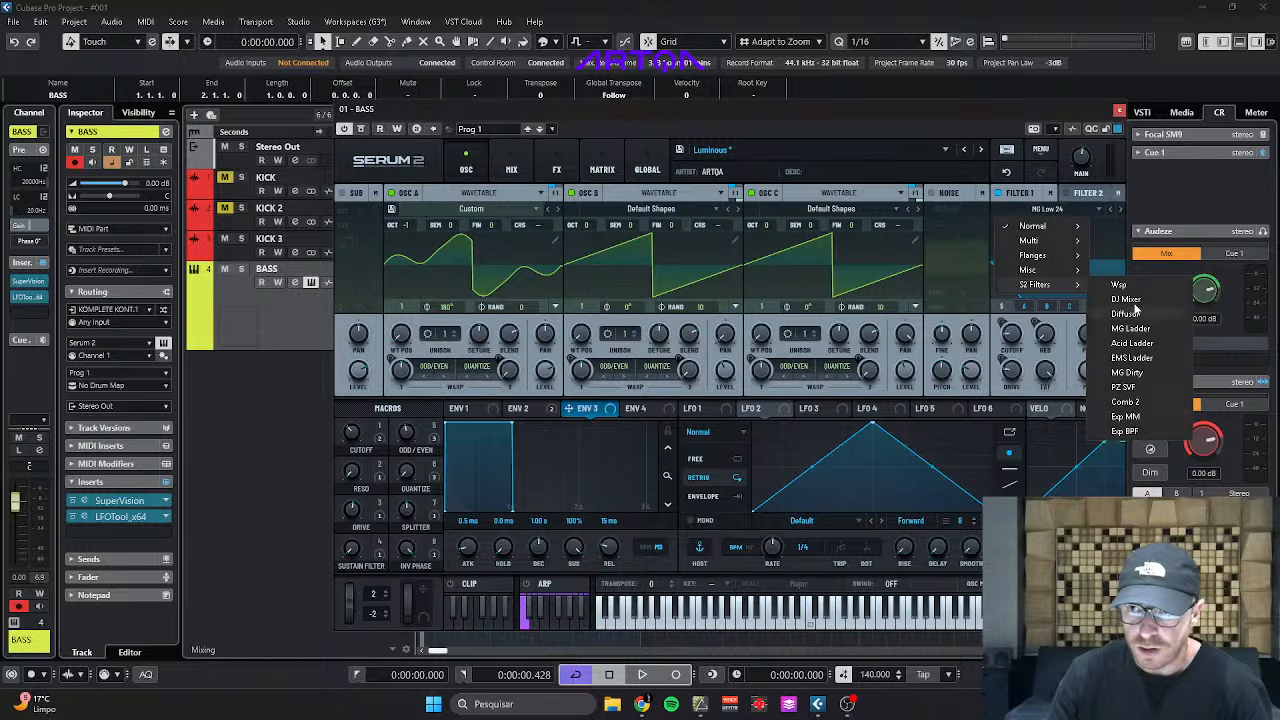
pyautogui.click(1122, 285)
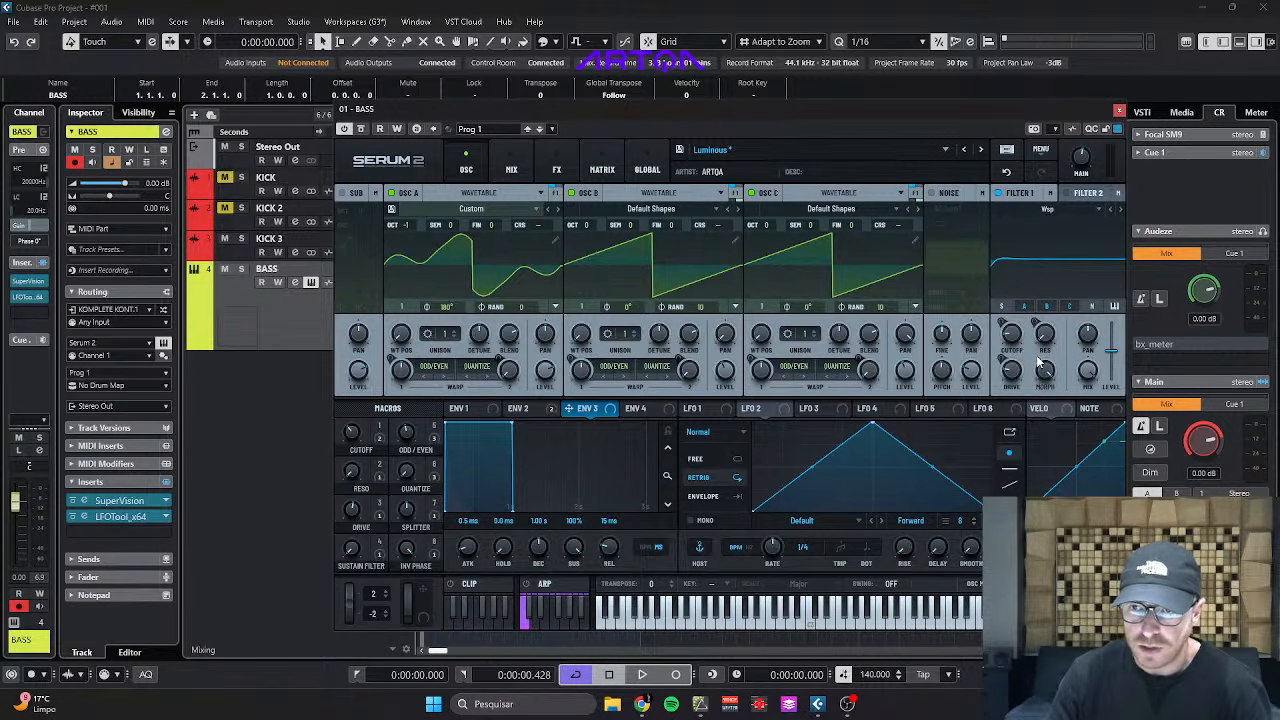
pyautogui.moveTo(1049, 334)
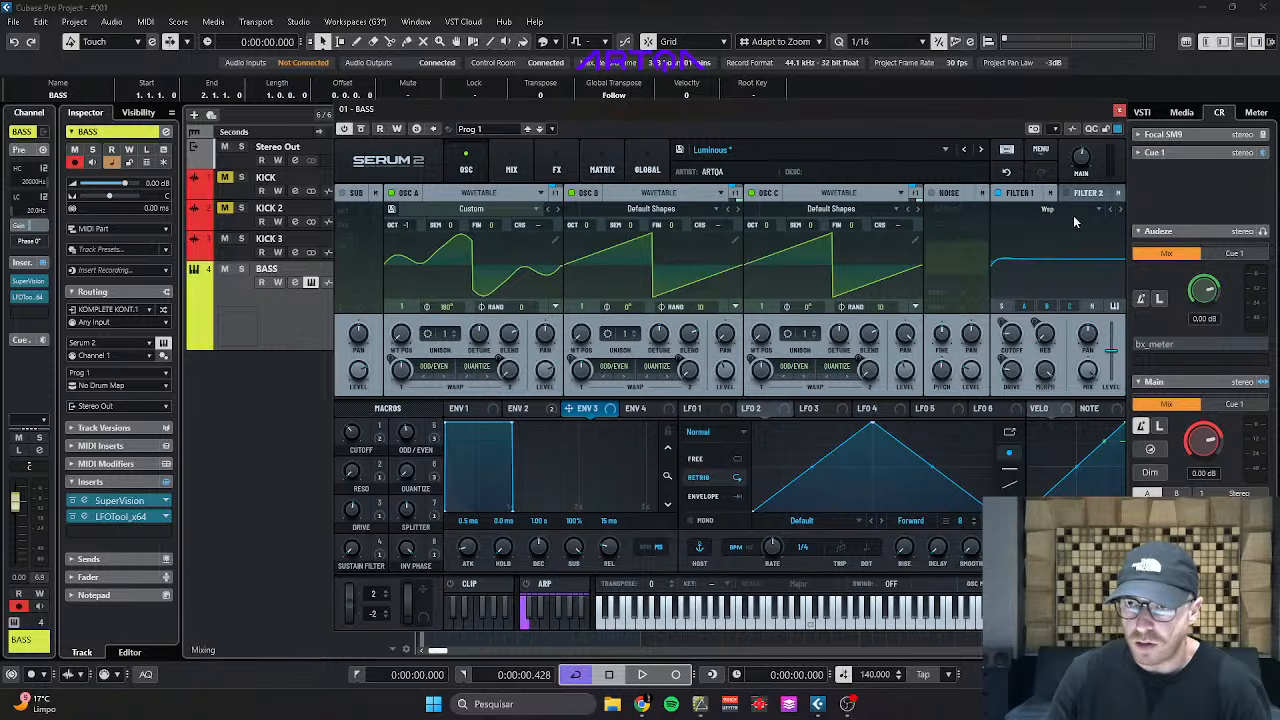
pyautogui.click(1120, 210)
pyautogui.click(1120, 211)
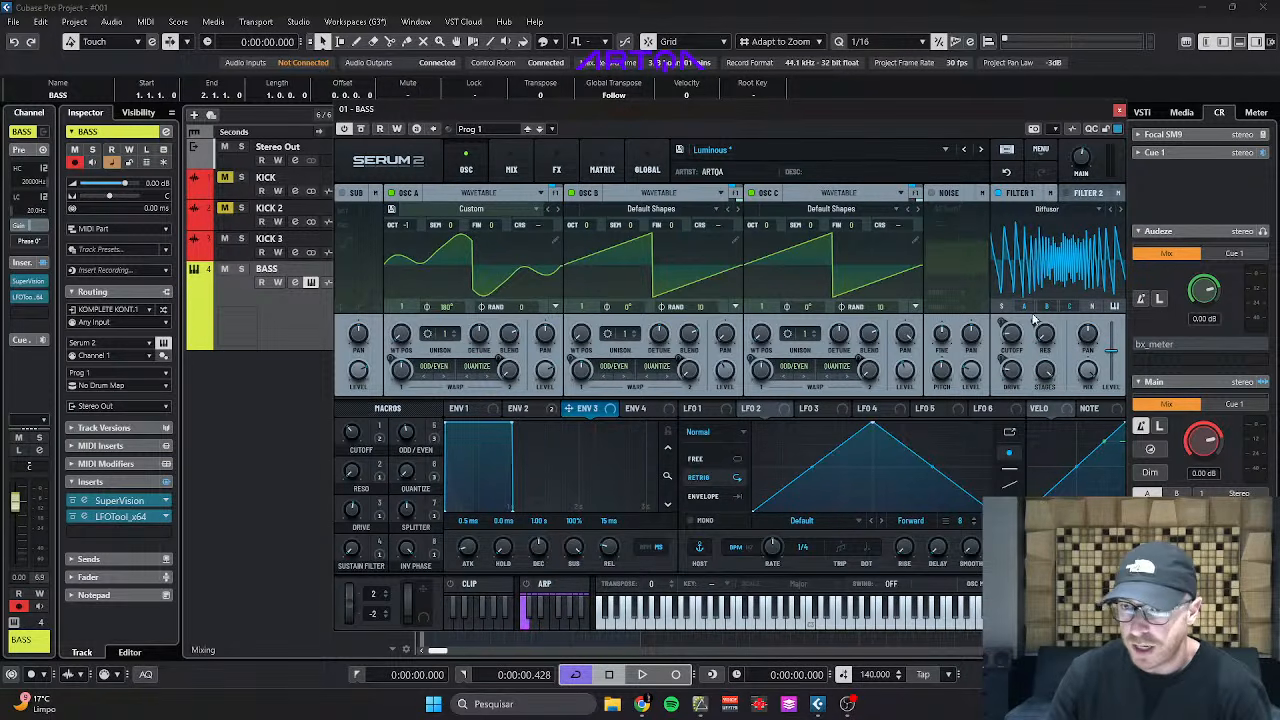
pyautogui.moveTo(1010, 348)
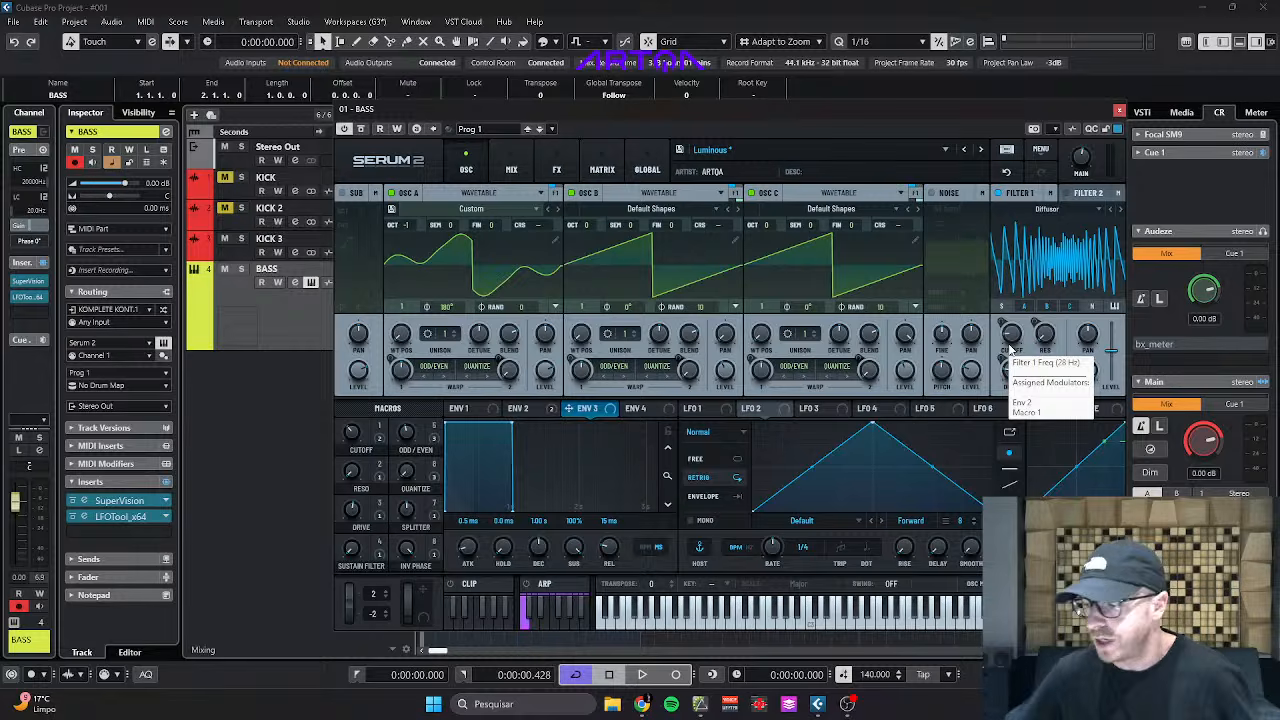
pyautogui.press('space')
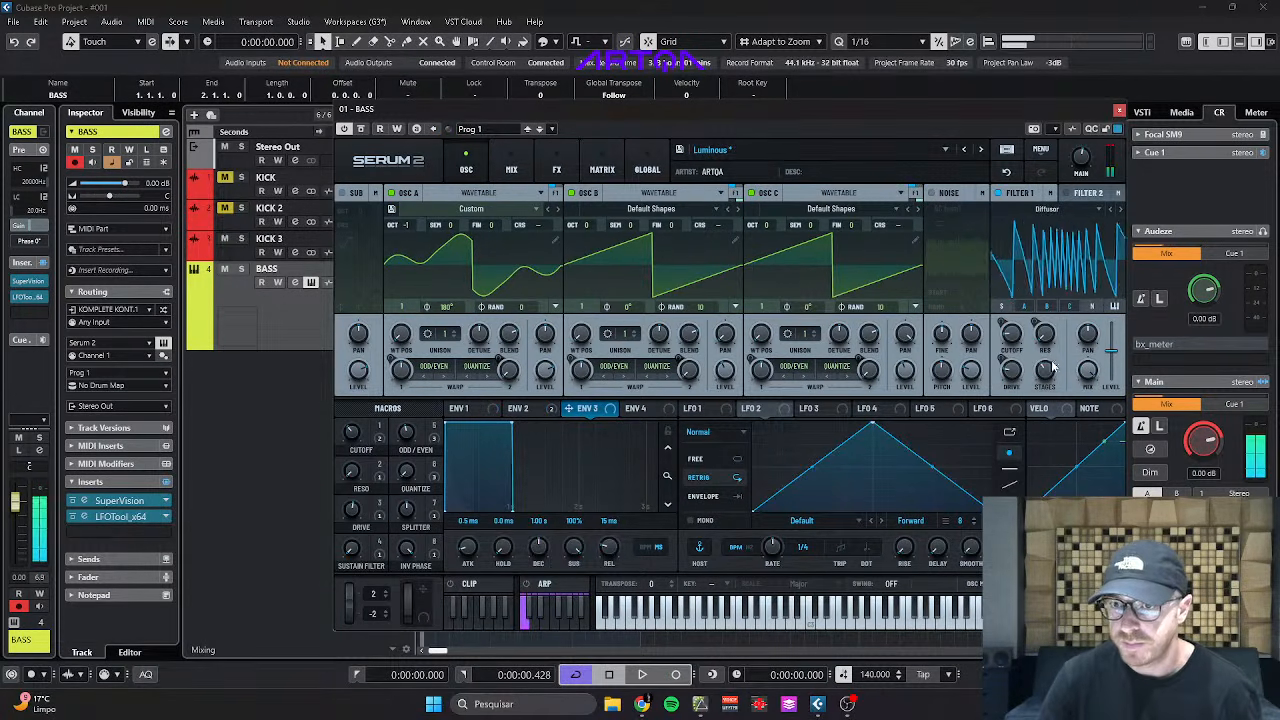
pyautogui.press('space')
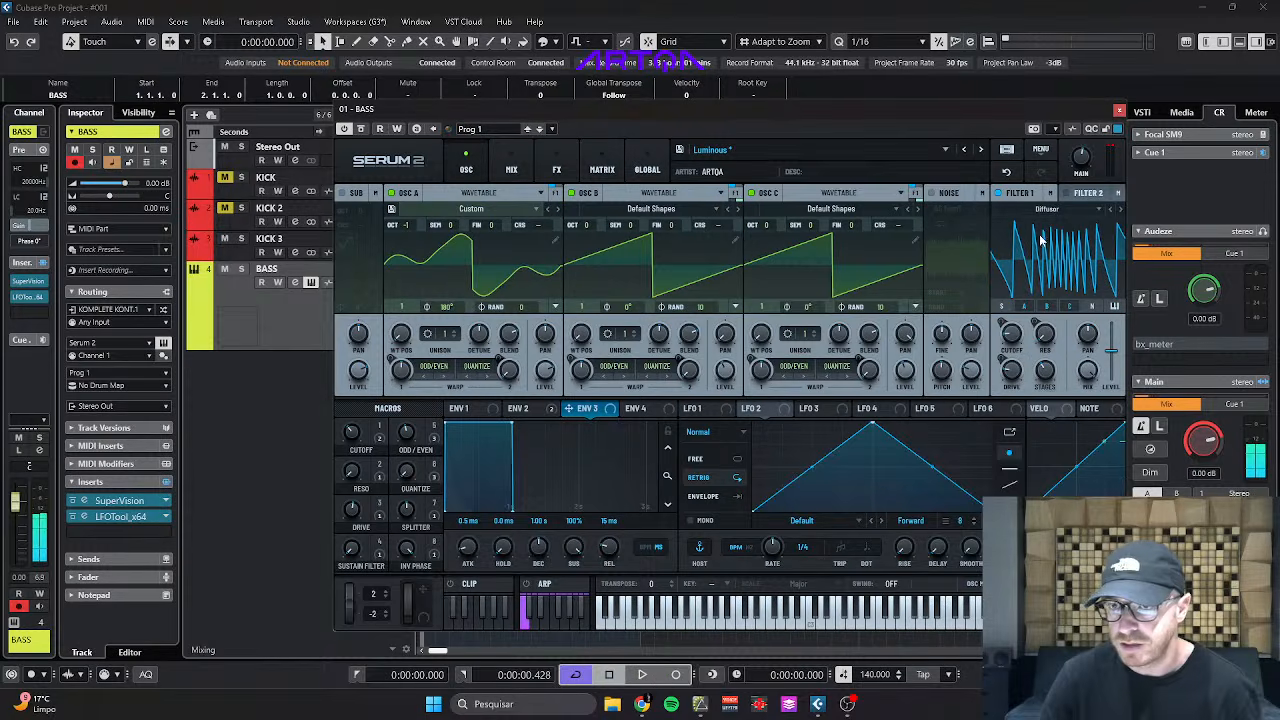
# Try the MG Ladder, Acid Ladder and EMS Ladder types on Filter 1, adjusting the resonance while the loop plays.
pyautogui.click(1118, 209)
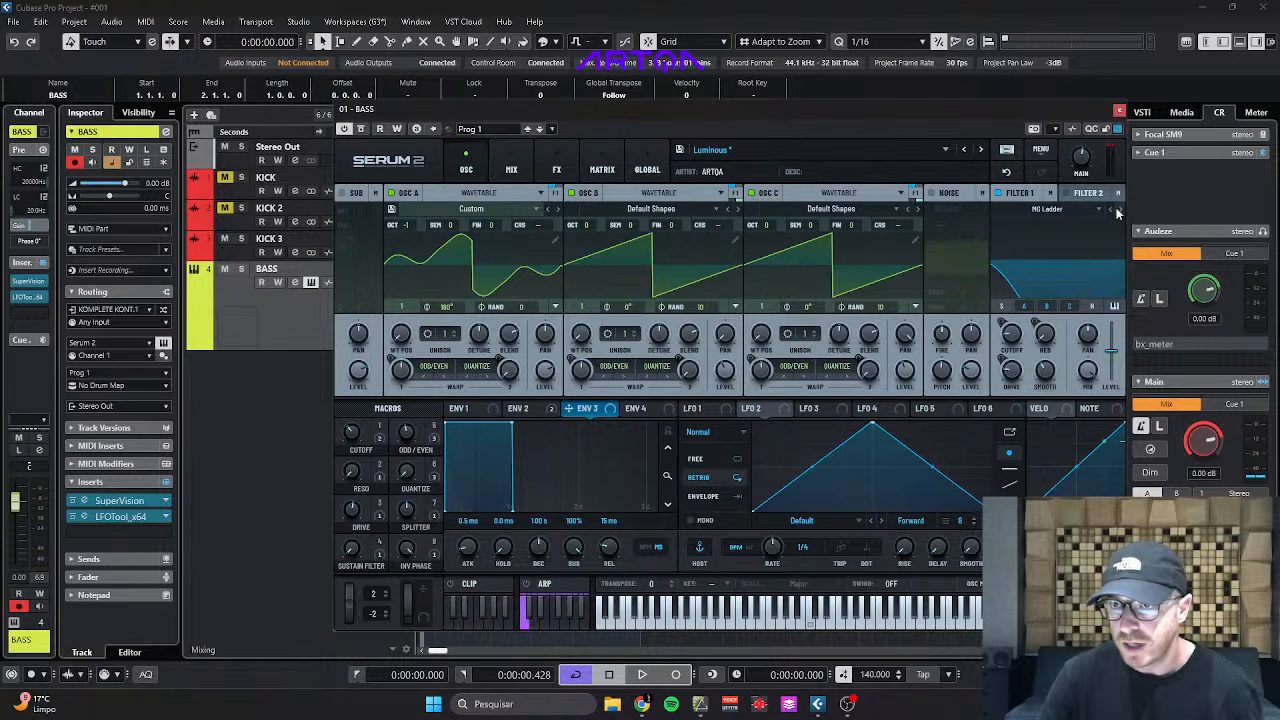
pyautogui.click(1080, 211)
pyautogui.moveTo(1052, 288)
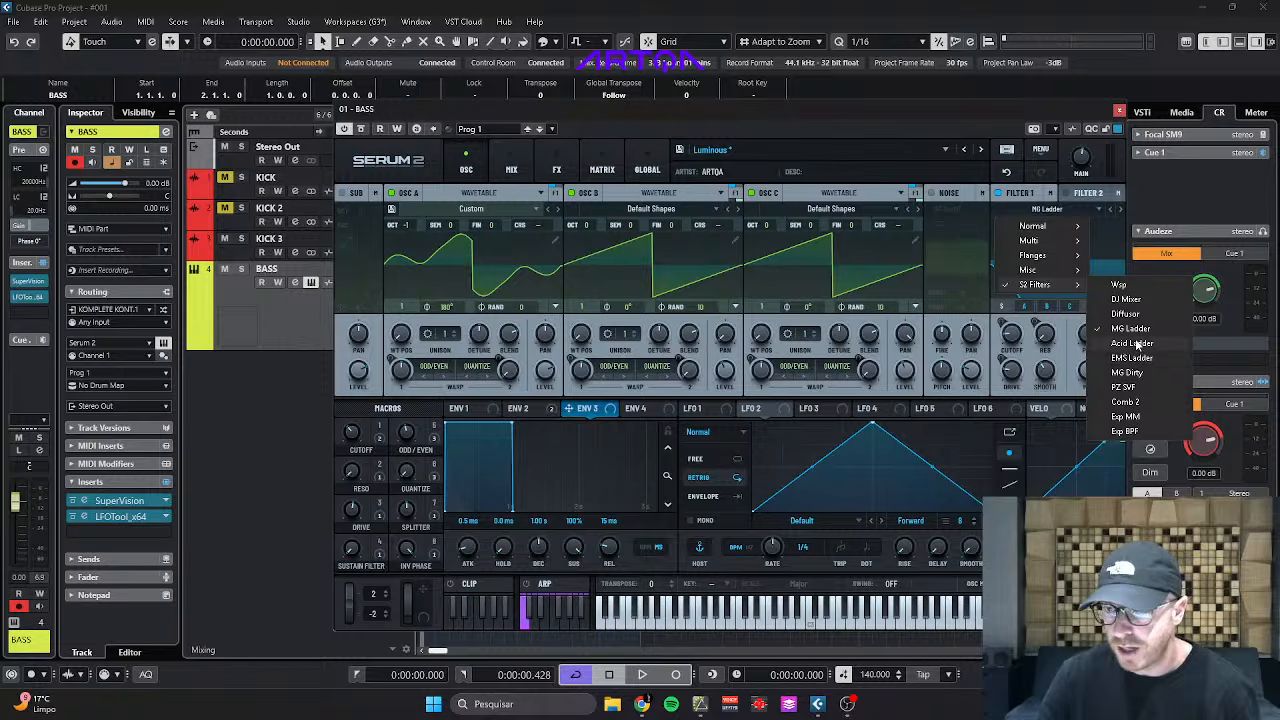
pyautogui.click(1133, 343)
pyautogui.press('space')
pyautogui.moveTo(1050, 341); pyautogui.dragTo(1061, 227)
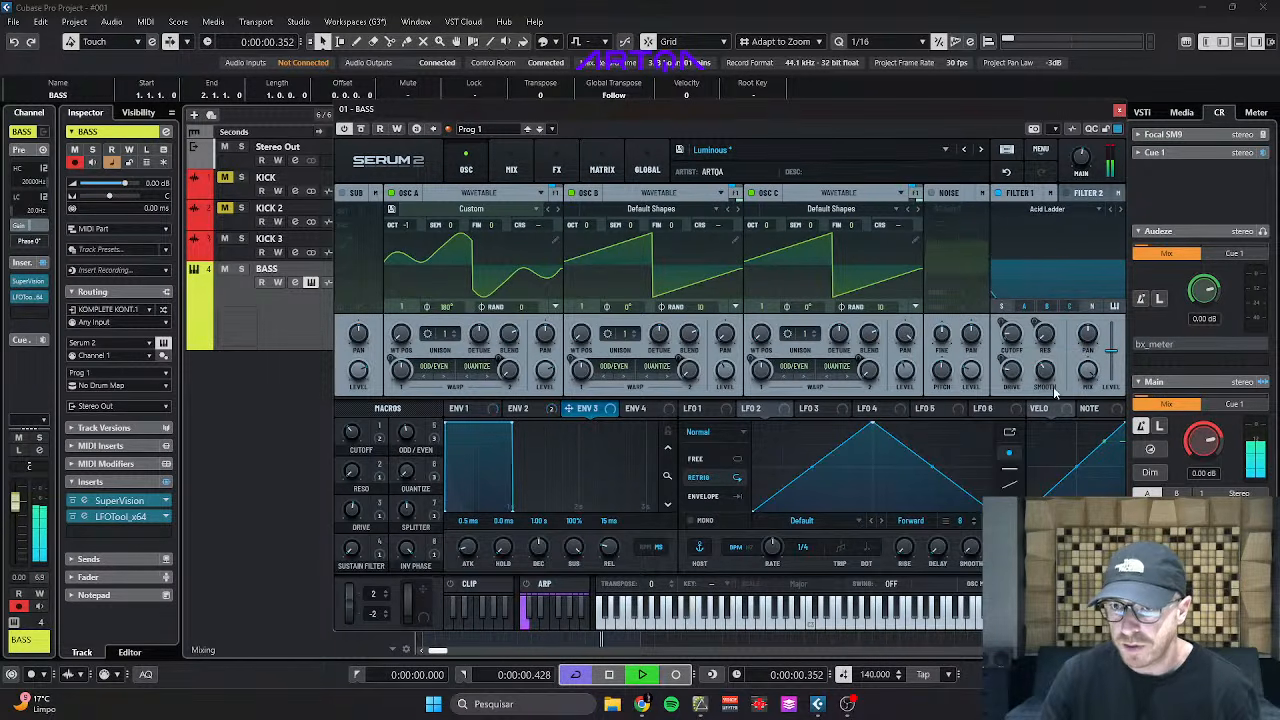
pyautogui.press('space')
pyautogui.press('space')
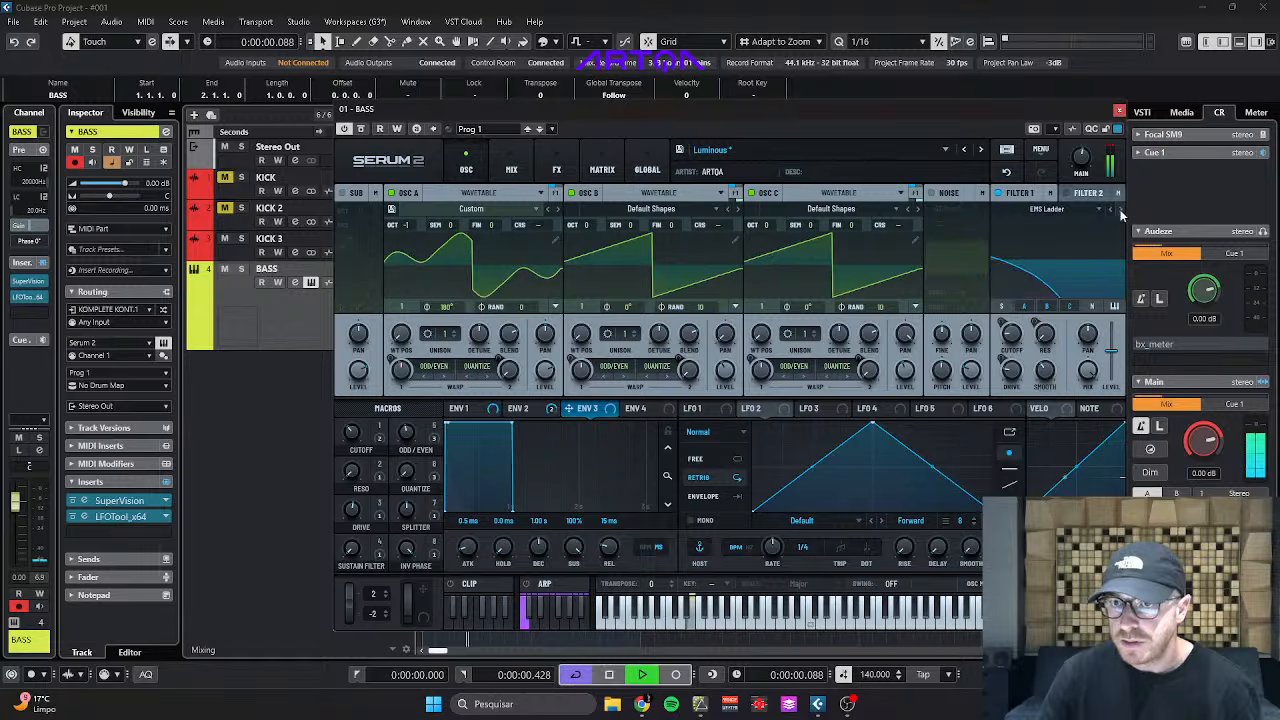
pyautogui.press('space')
pyautogui.moveTo(1051, 345)
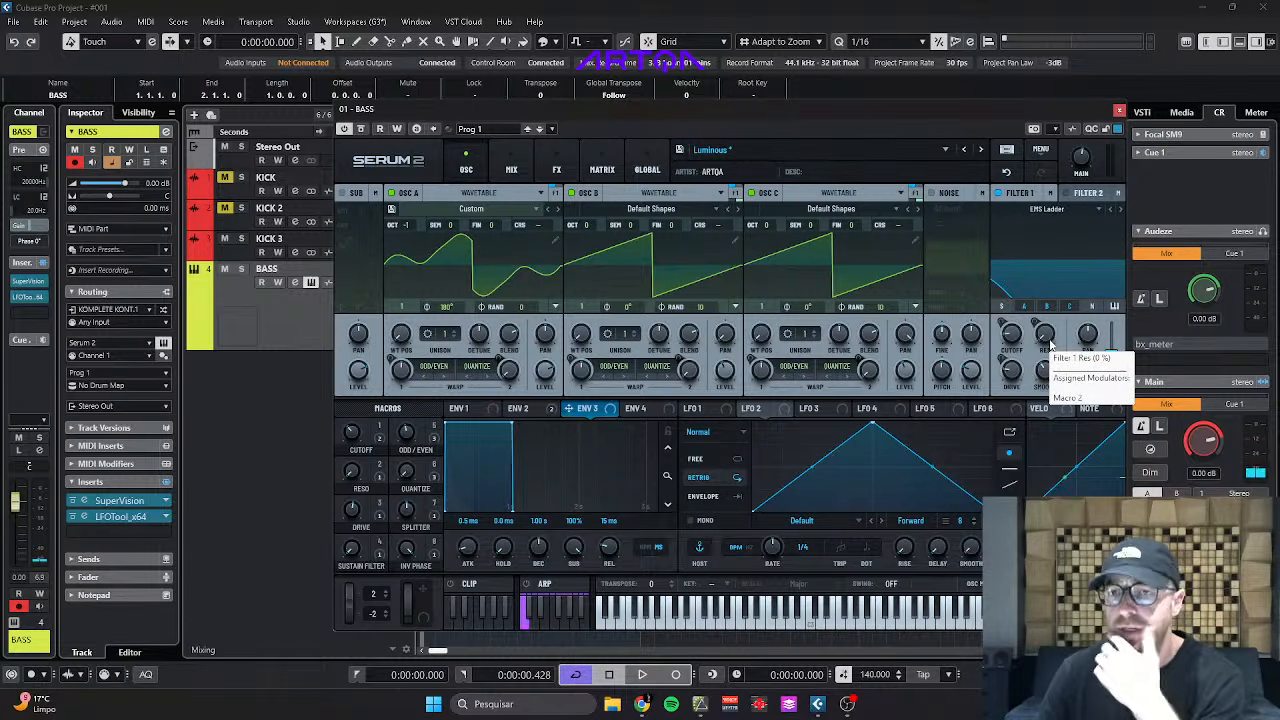
# Step Filter 1 through types such as MG Dirty, PZ SVF and Scream LP, and set it back to MG Low 24.
pyautogui.click(1121, 209)
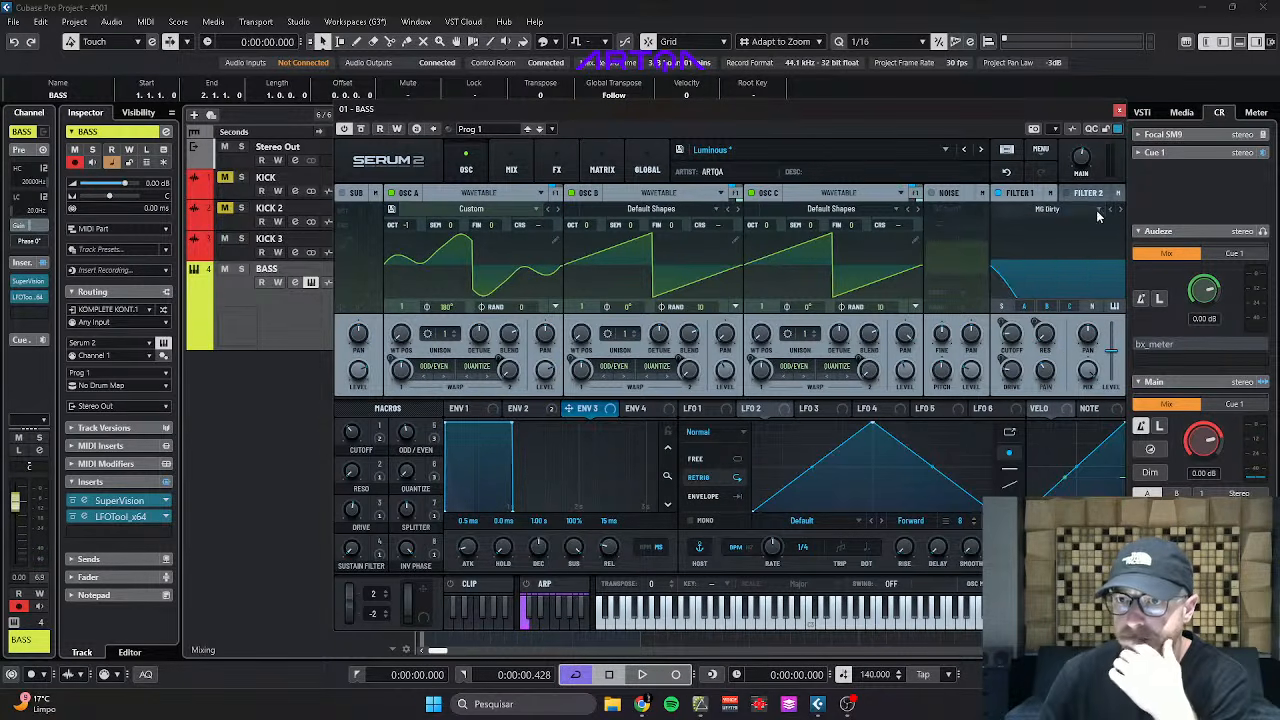
pyautogui.click(1096, 211)
pyautogui.moveTo(1056, 288)
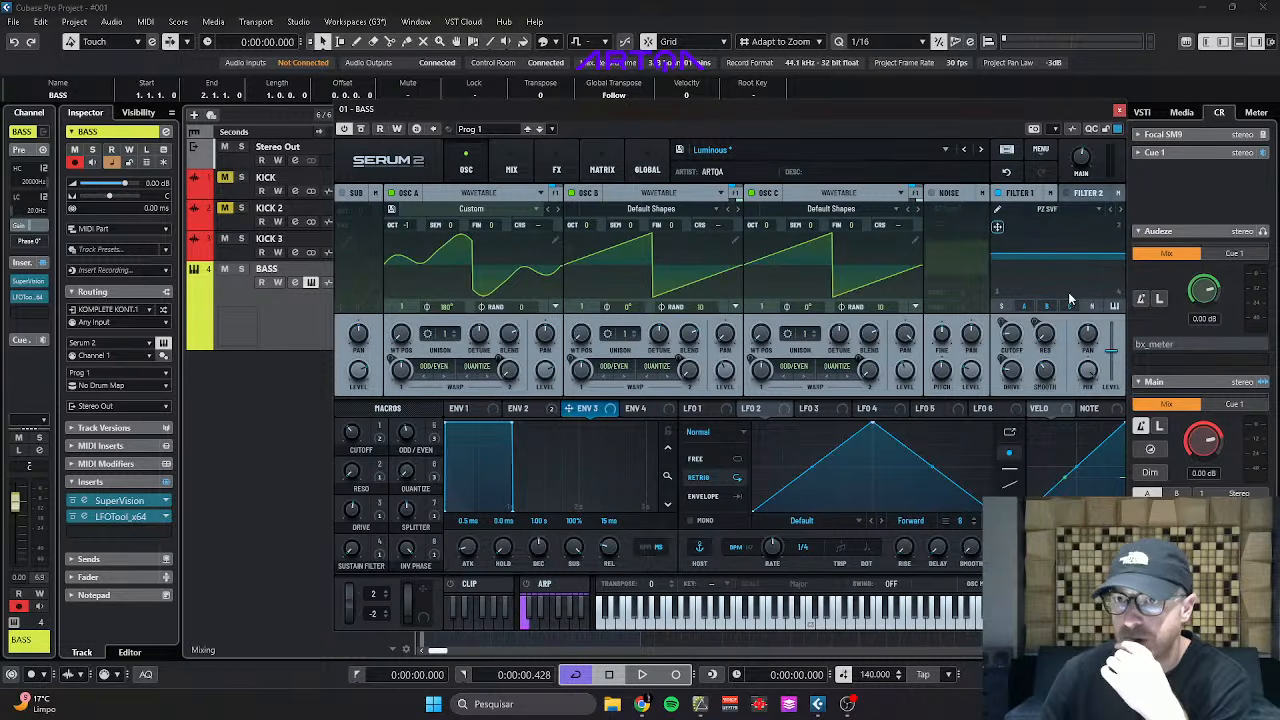
pyautogui.click(1115, 211)
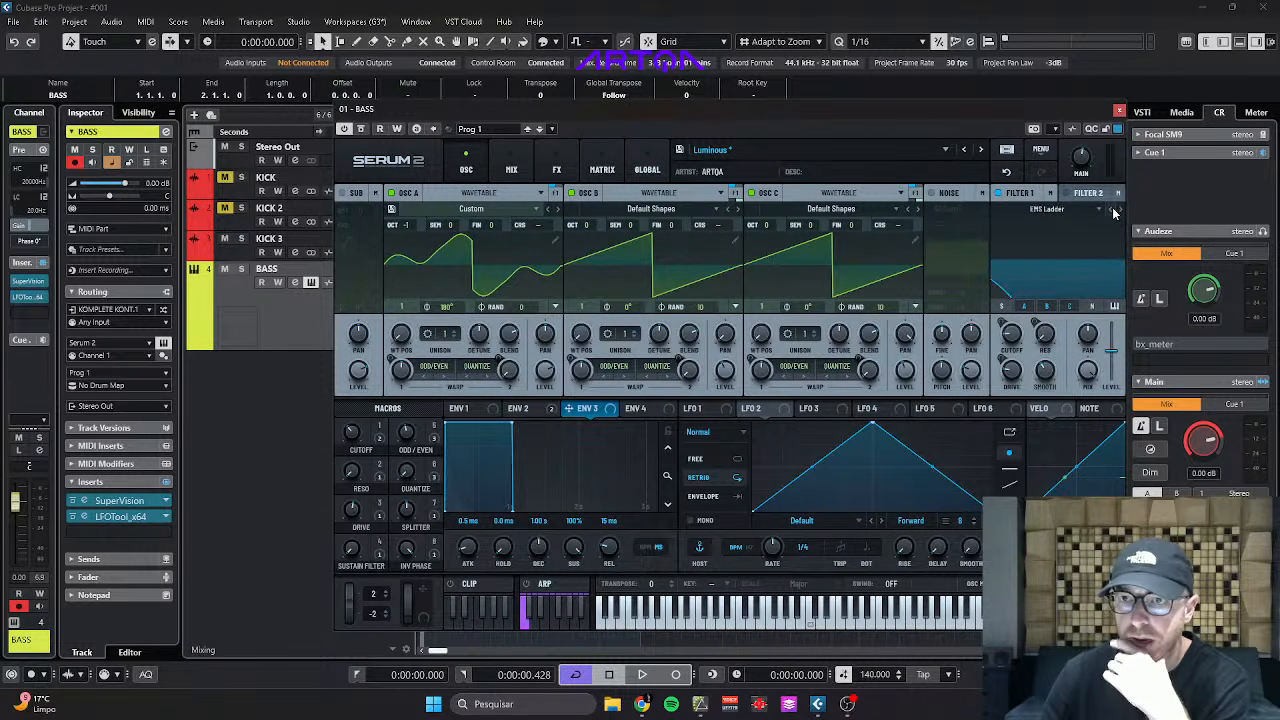
pyautogui.click(1115, 211)
pyautogui.click(1115, 211)
pyautogui.click(1115, 211)
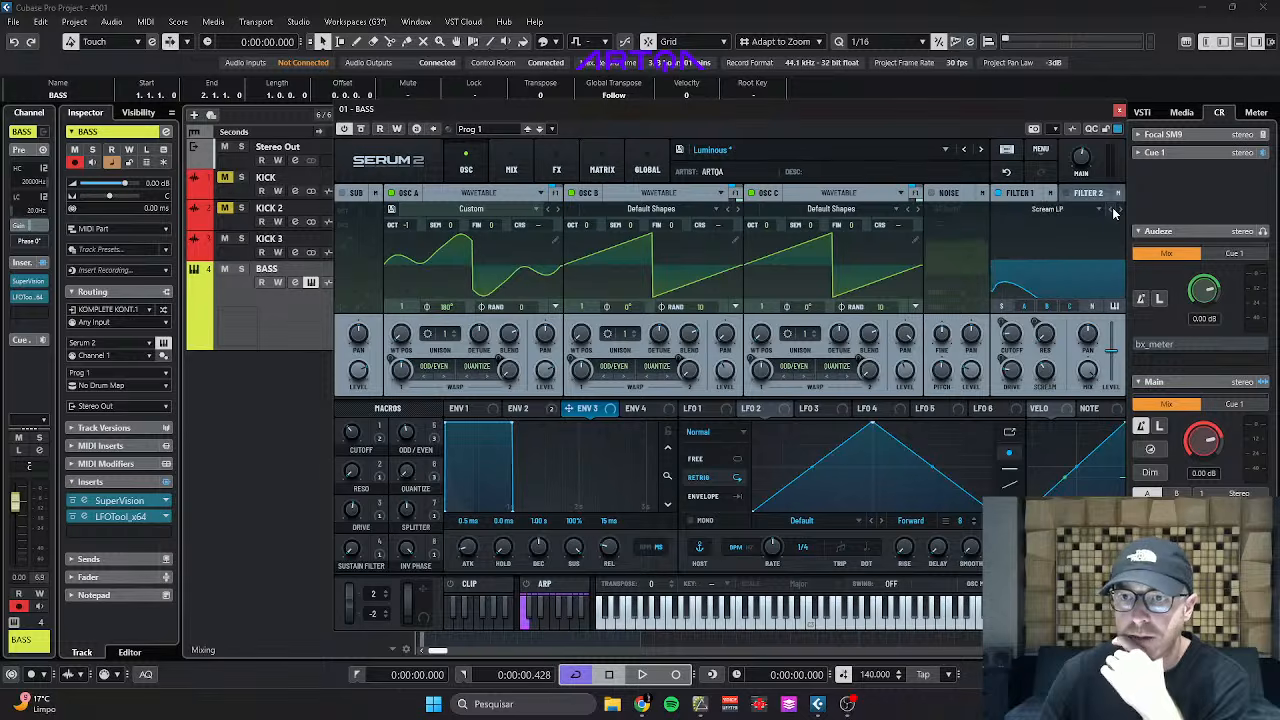
pyautogui.click(1050, 208)
pyautogui.moveTo(1043, 273)
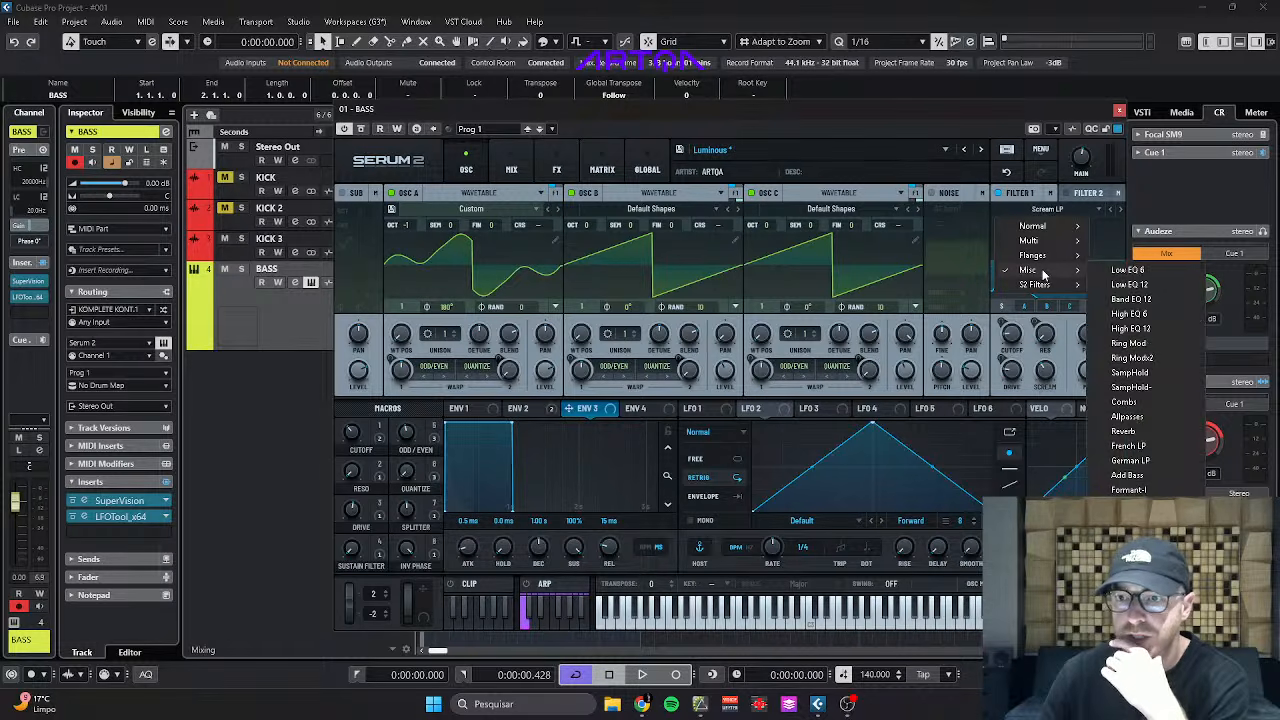
pyautogui.moveTo(1050, 226)
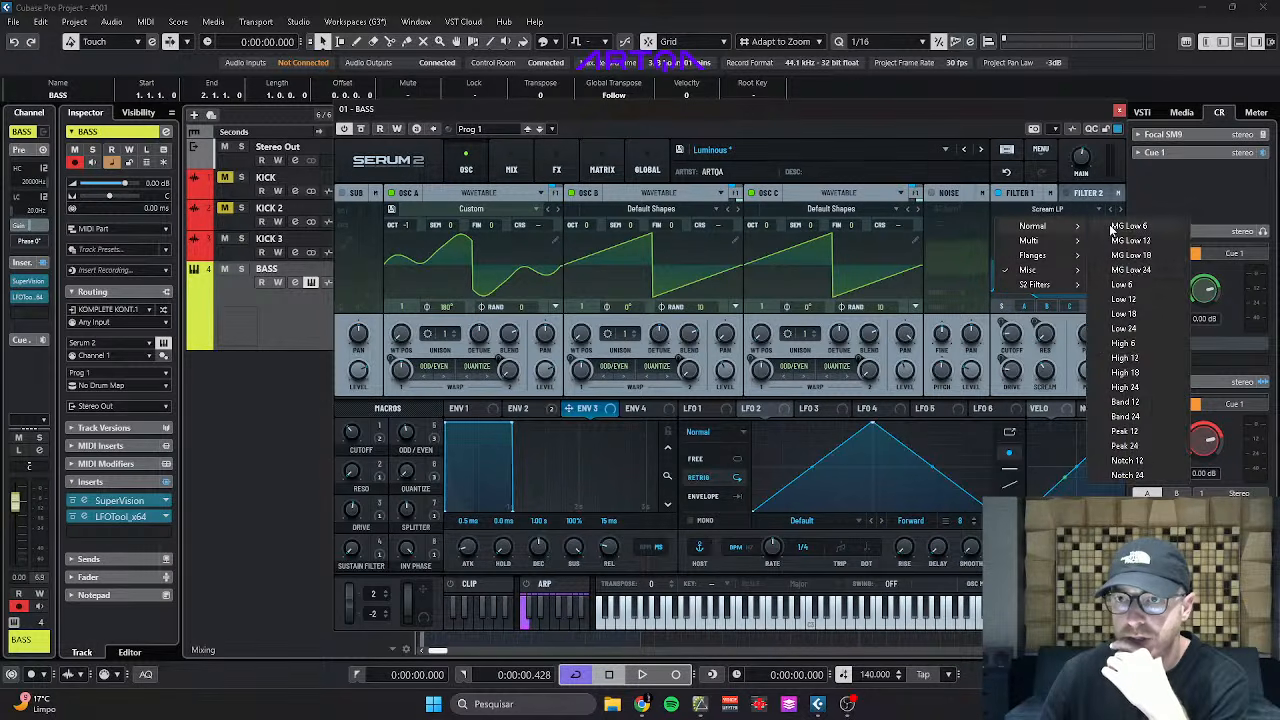
pyautogui.click(1133, 270)
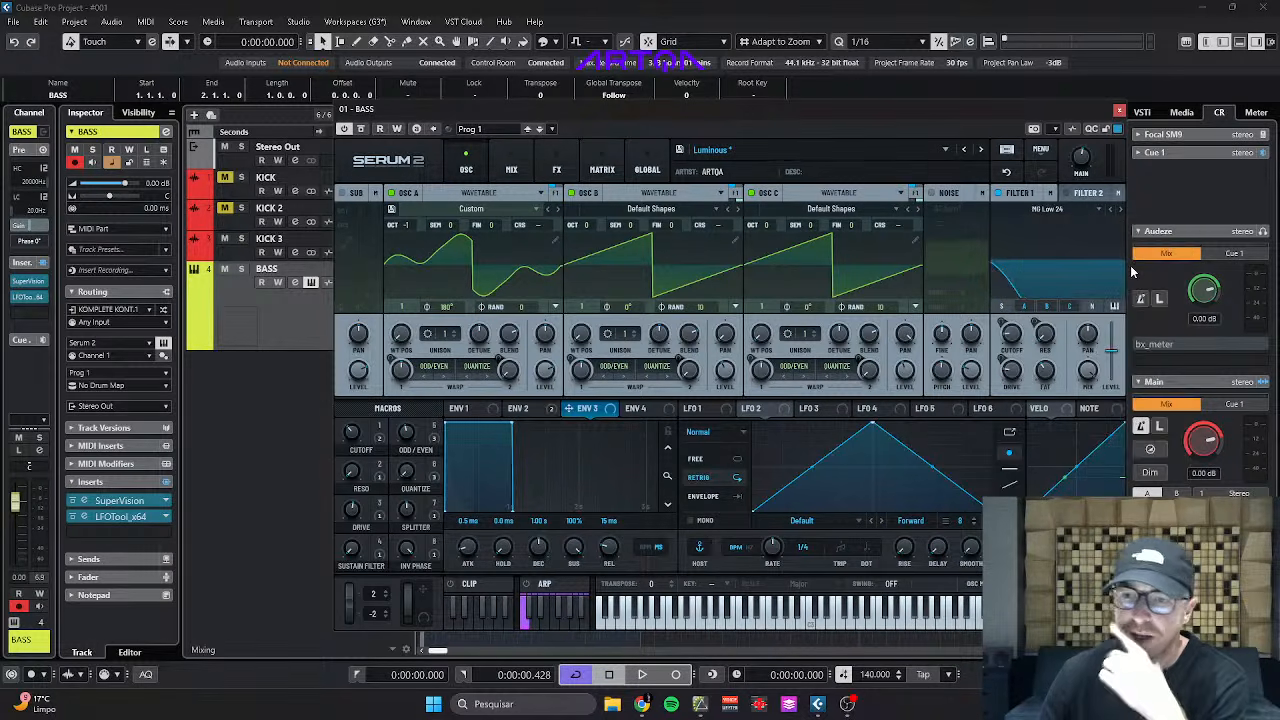
# Load the Lunar Pulse preset, audition it in the one-beat loop, and advance to Midnight Circuit.
pyautogui.click(1050, 208)
pyautogui.moveTo(1063, 228)
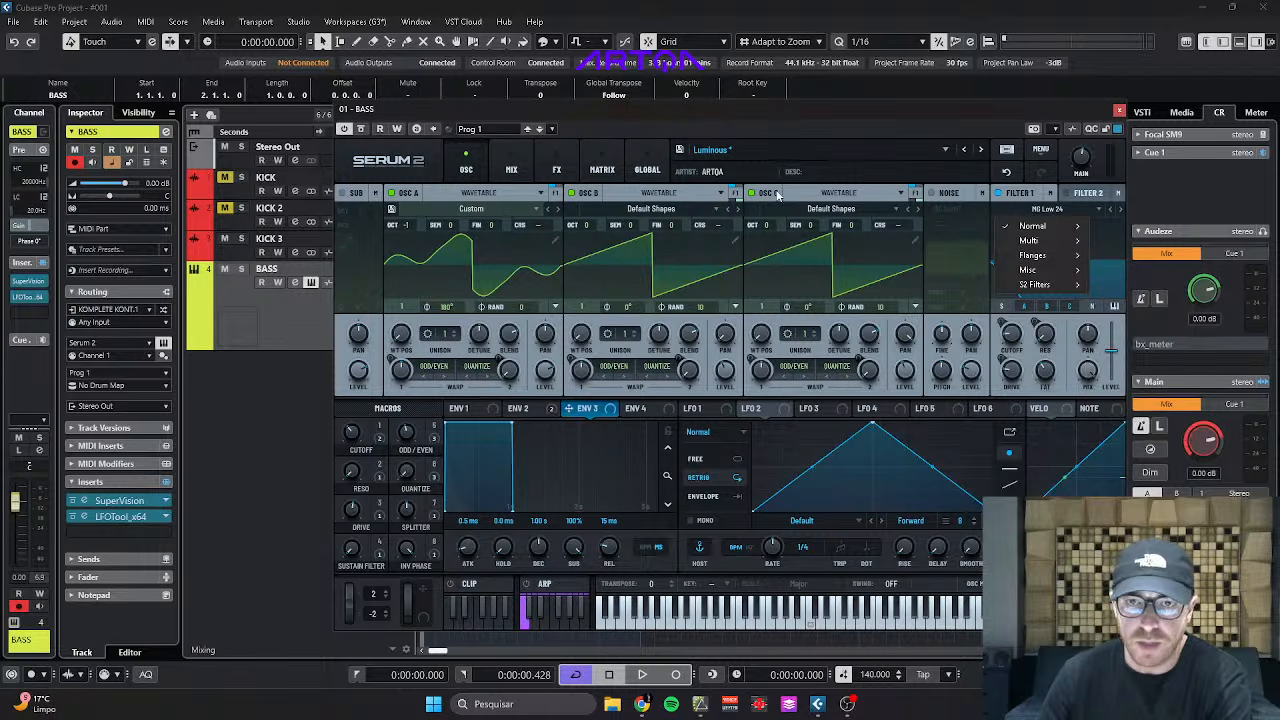
pyautogui.click(980, 150)
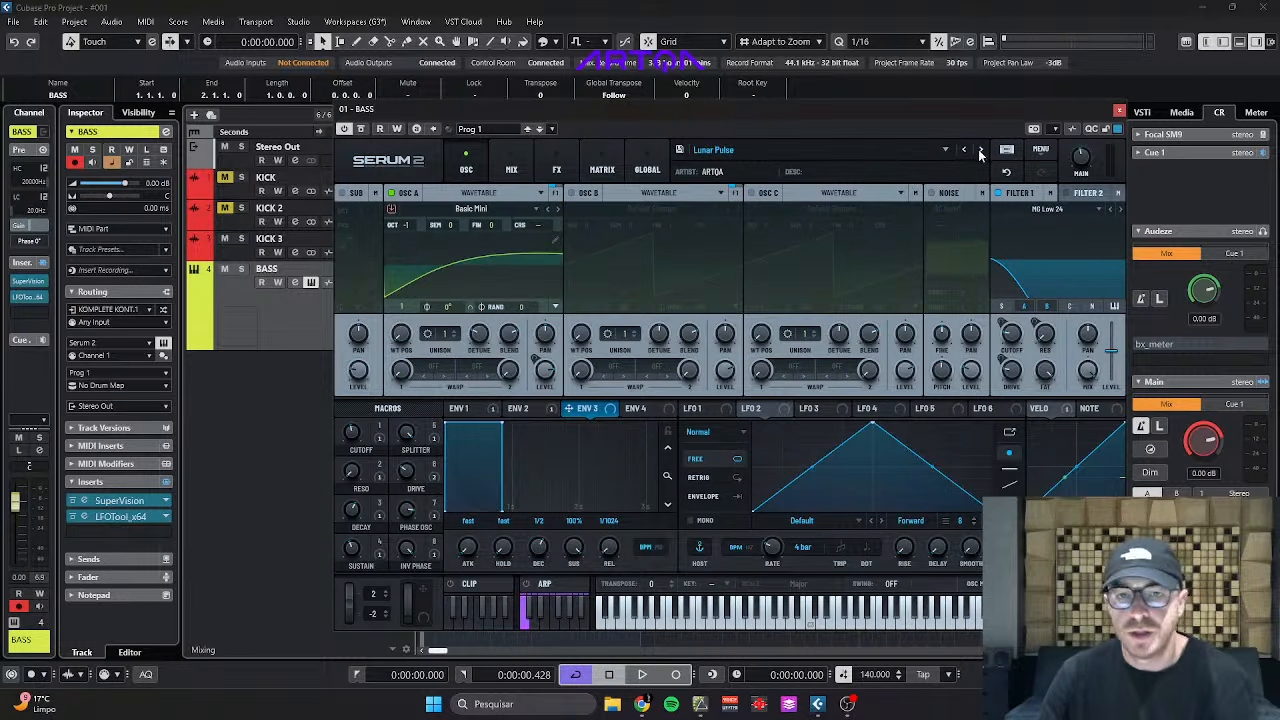
pyautogui.press('space')
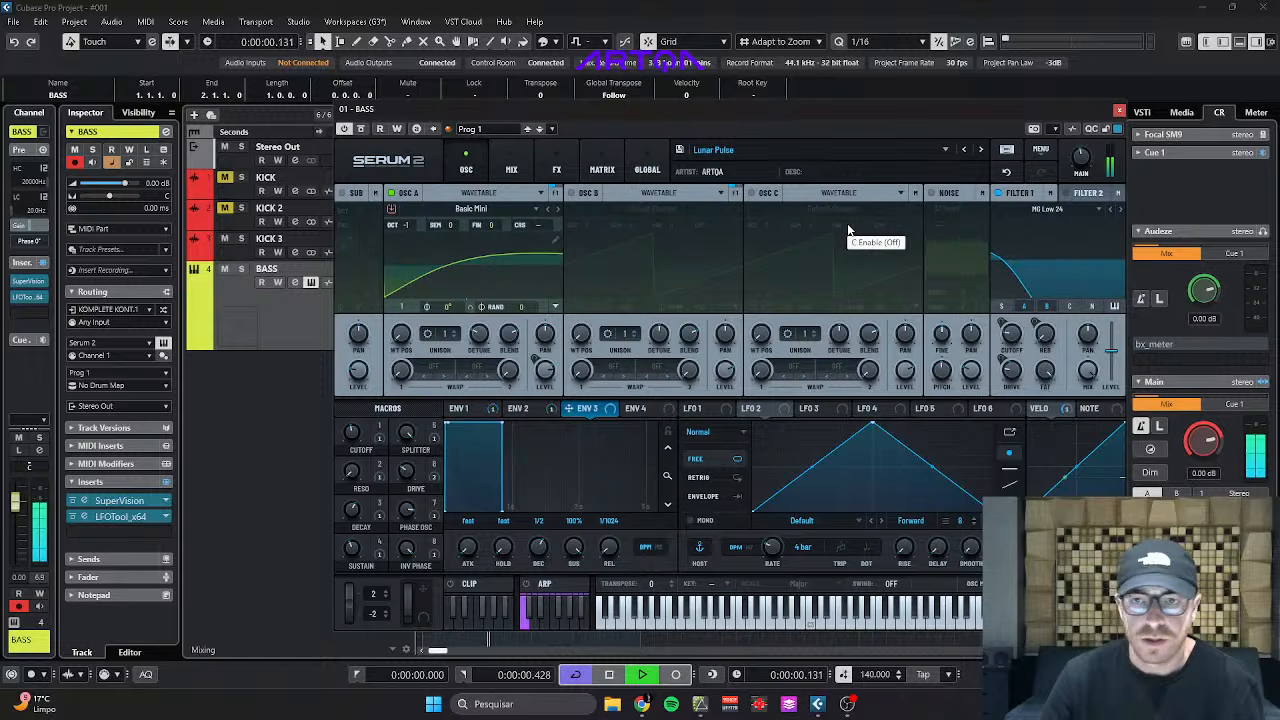
pyautogui.click(981, 150)
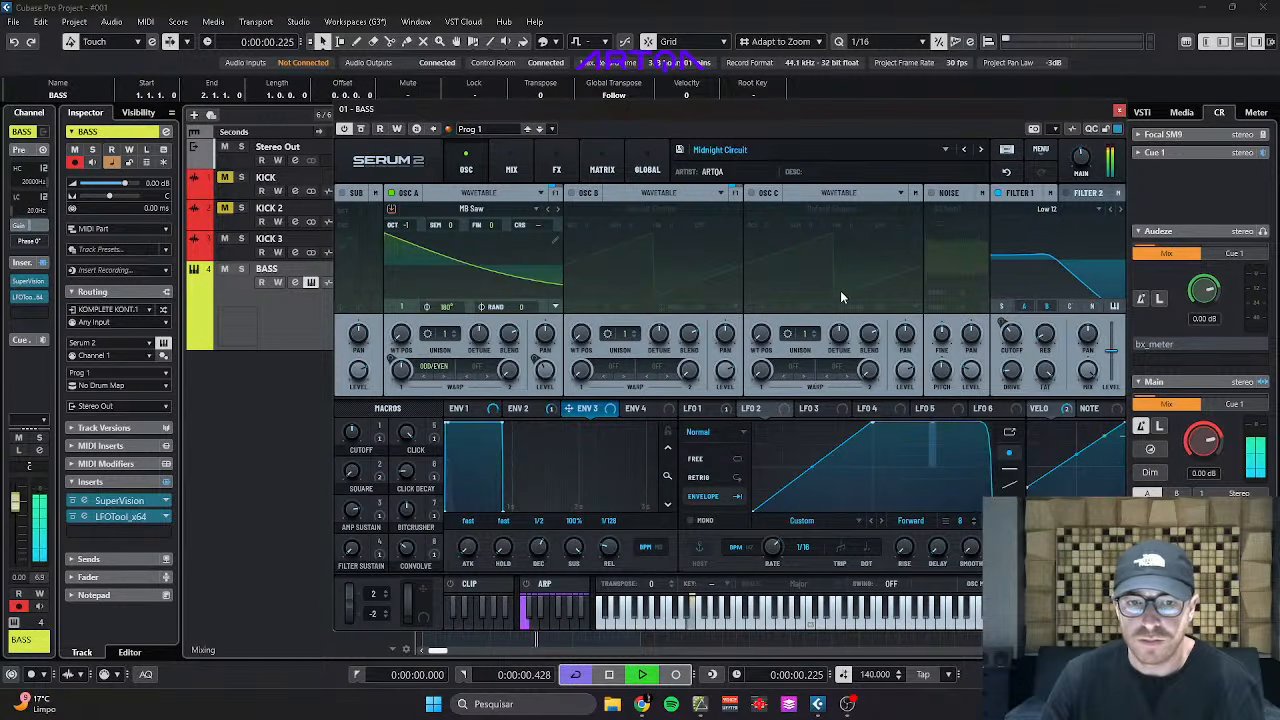
pyautogui.press('space')
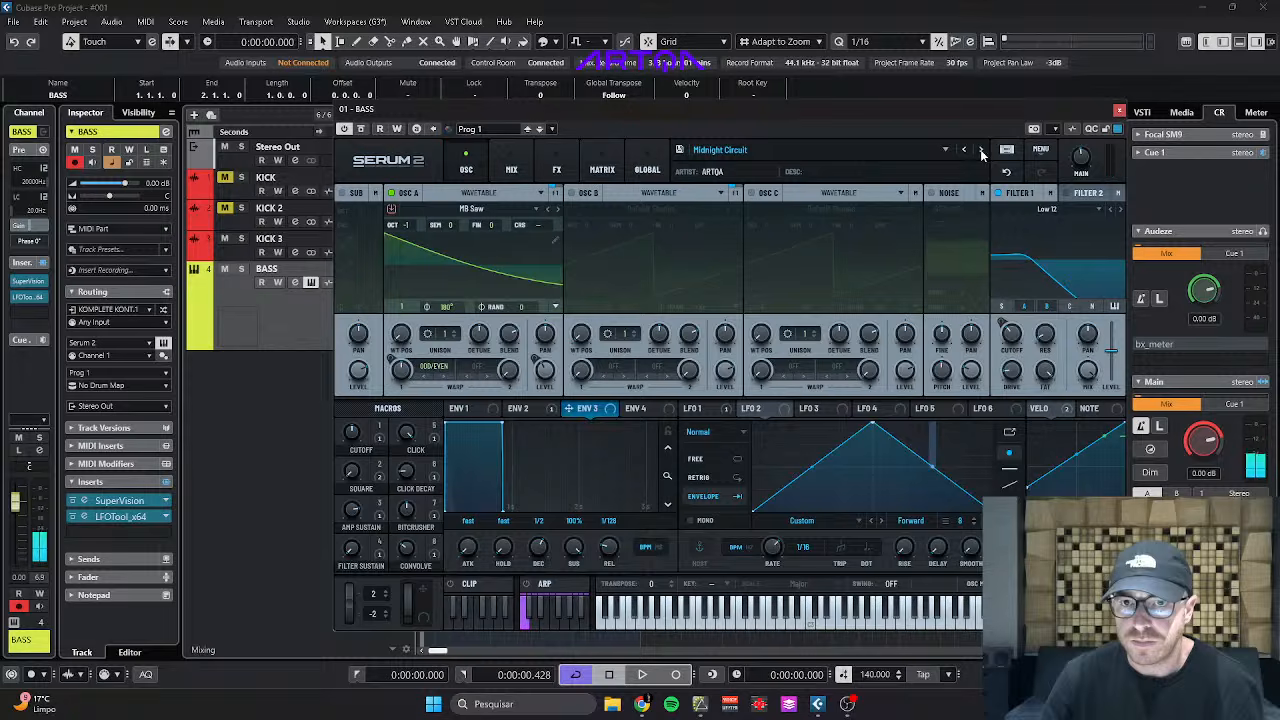
# Open the BASS part's notes and lengthen the first beat's three E1 notes to 0.0.0.112, auditioning the loop with Midnight Circuit.
pyautogui.press('space')
pyautogui.click(1119, 110)
pyautogui.doubleClick(529, 323)
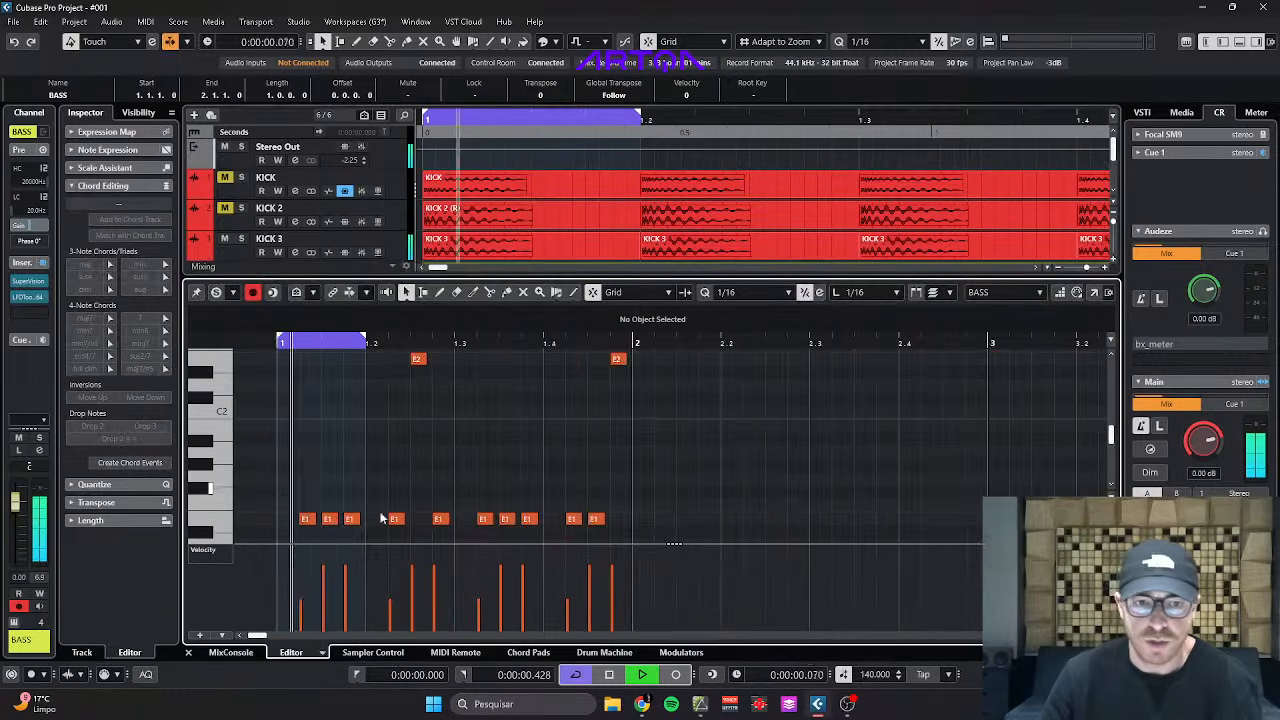
pyautogui.press('h')
pyautogui.moveTo(309, 491); pyautogui.dragTo(450, 523)
pyautogui.press('space')
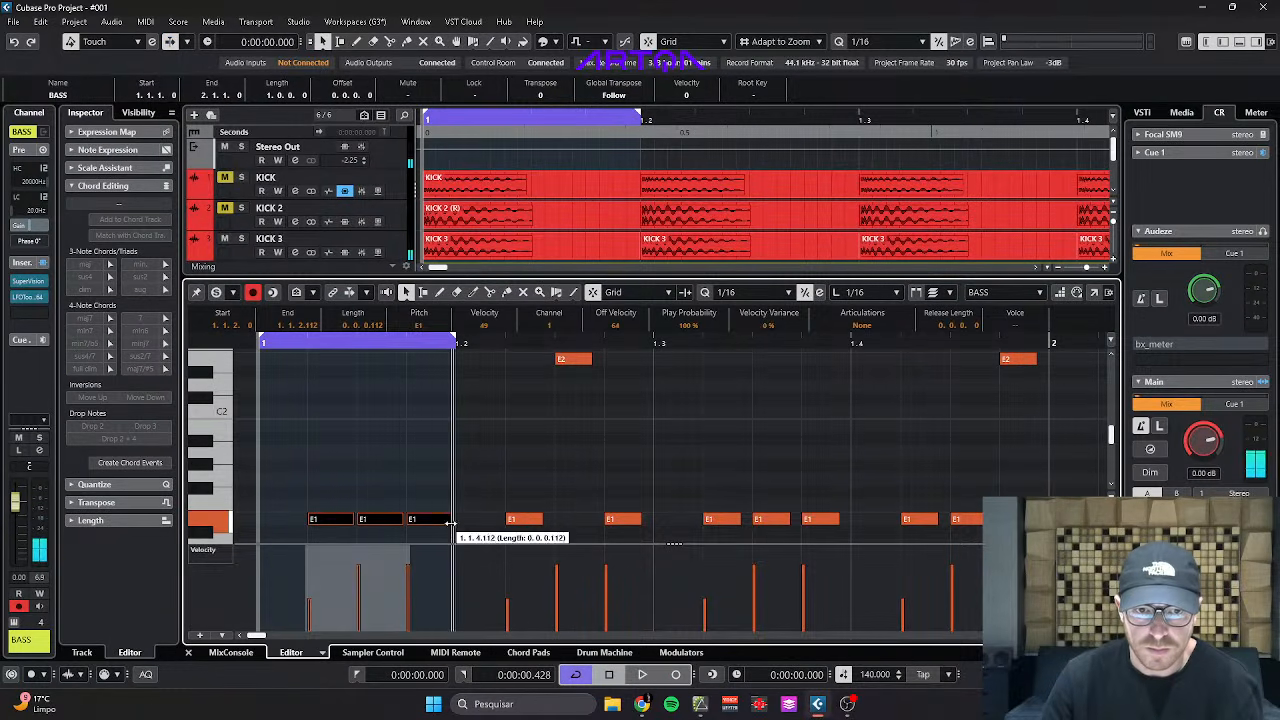
pyautogui.press('space')
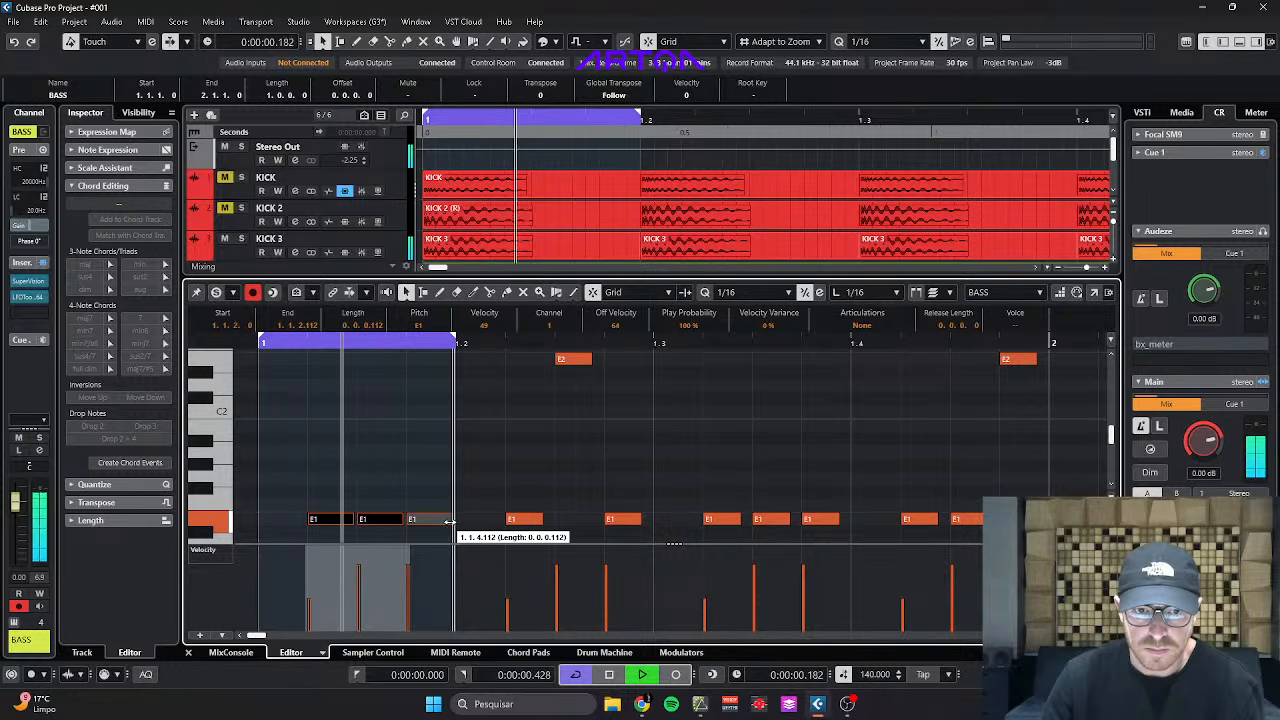
pyautogui.click(441, 465)
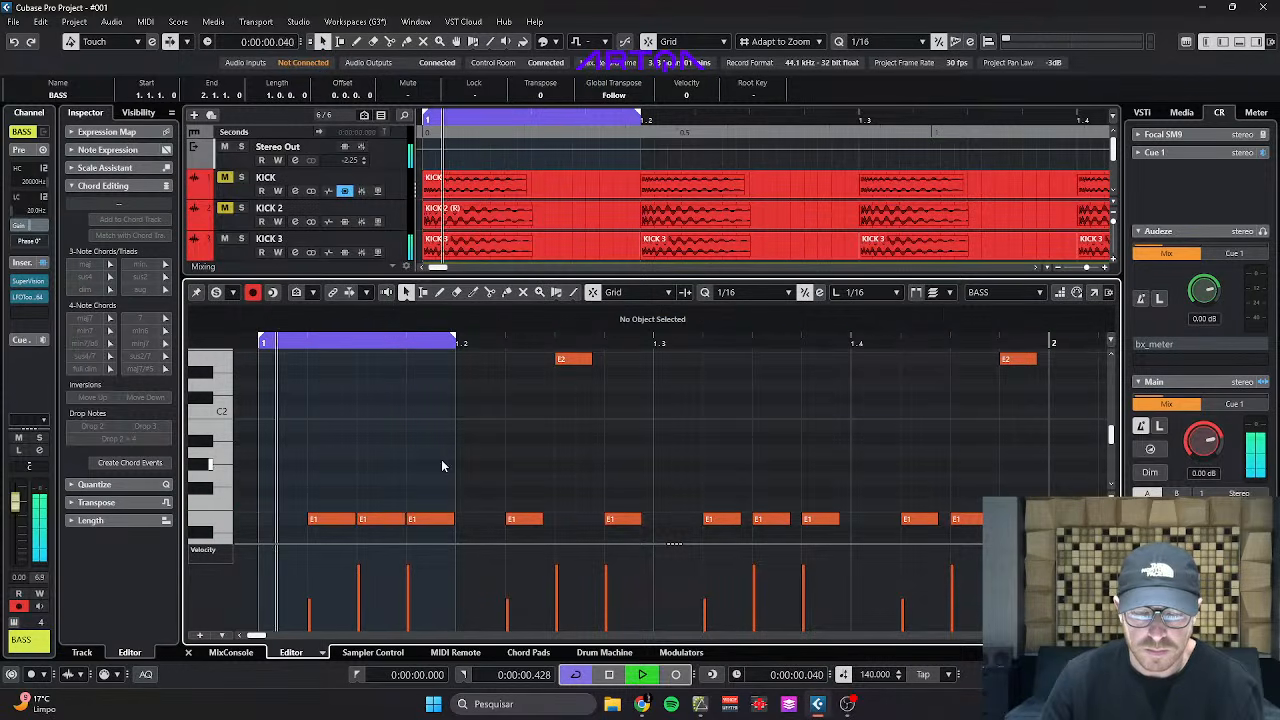
pyautogui.press('space')
# Raise the second note of the first beat an octave to E2 and audition the loop.
pyautogui.moveTo(413, 486); pyautogui.dragTo(384, 535)
pyautogui.press('Right')
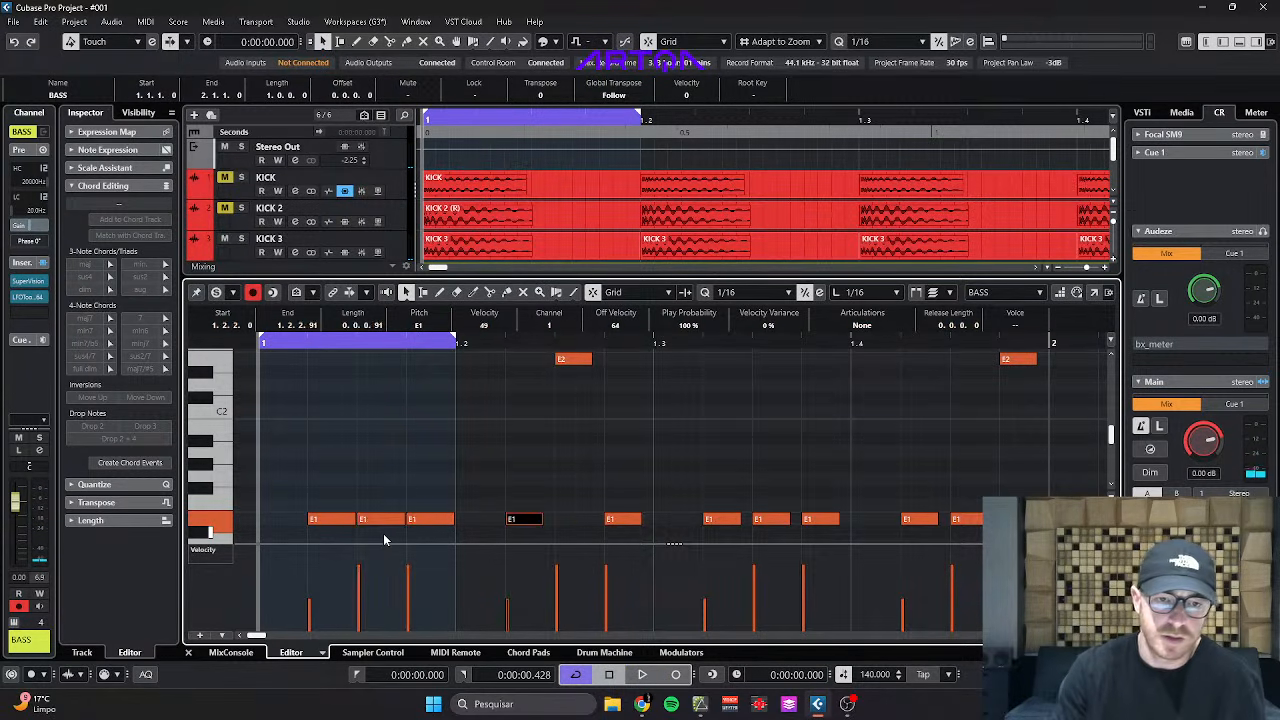
pyautogui.press('Left')
pyautogui.press('Left')
pyautogui.hotkey('shift', 'Up')
pyautogui.press('space')
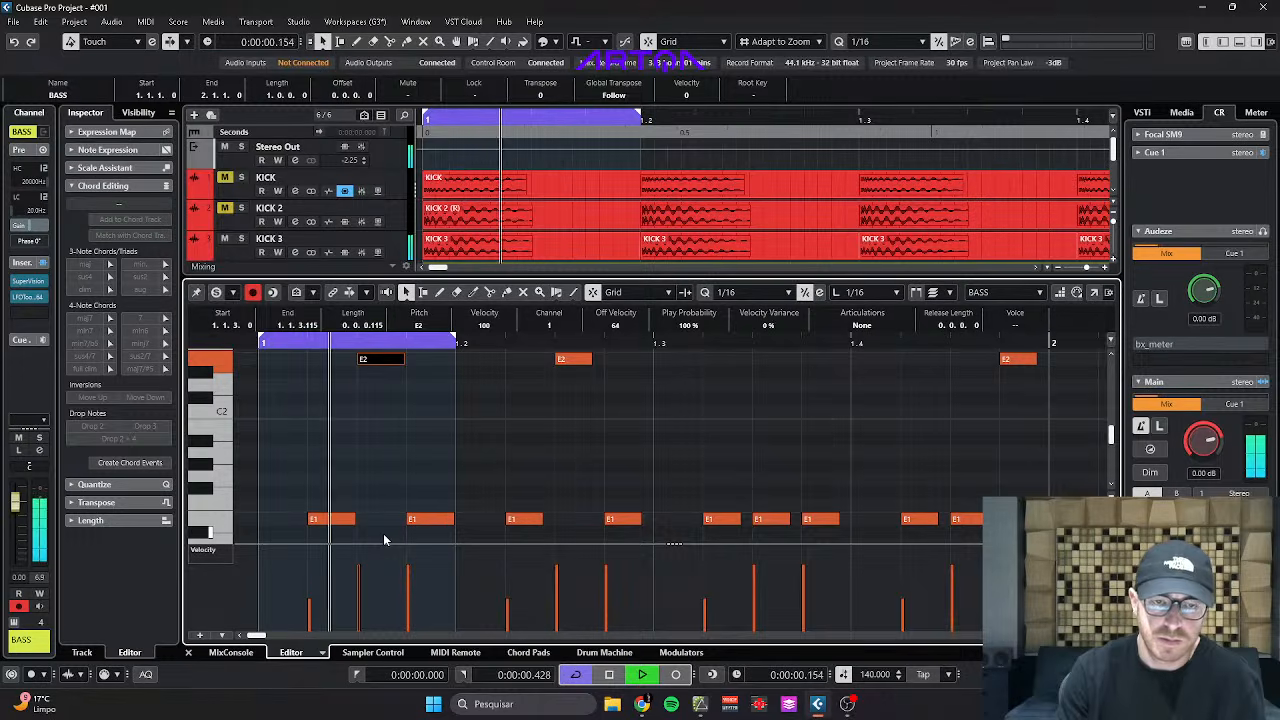
# Stop the loop and lower the raised note by semitones through G#1 back to E1.
pyautogui.press('space')
pyautogui.press('Down')
pyautogui.press('Down')
pyautogui.press('Down')
pyautogui.press('Down')
pyautogui.press('Down')
pyautogui.press('Down')
pyautogui.press('Down')
pyautogui.press('Down')
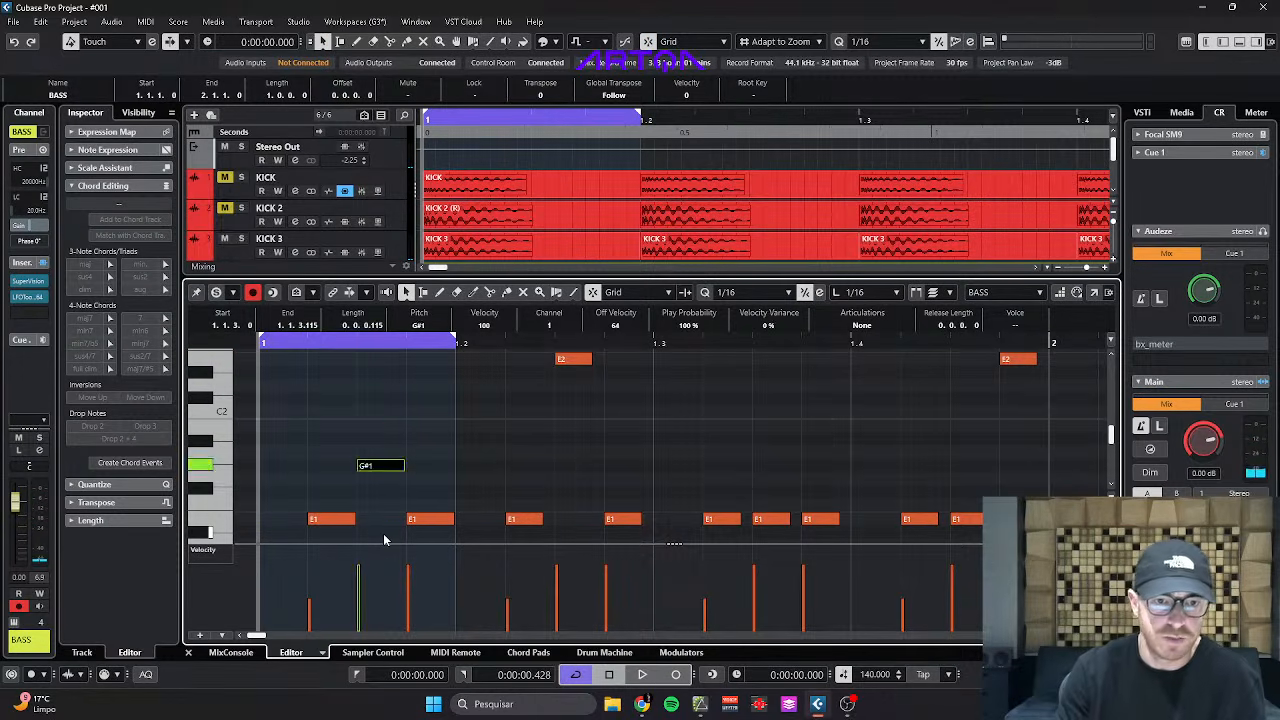
pyautogui.press('Down')
pyautogui.press('Down')
pyautogui.press('Down')
pyautogui.press('Down')
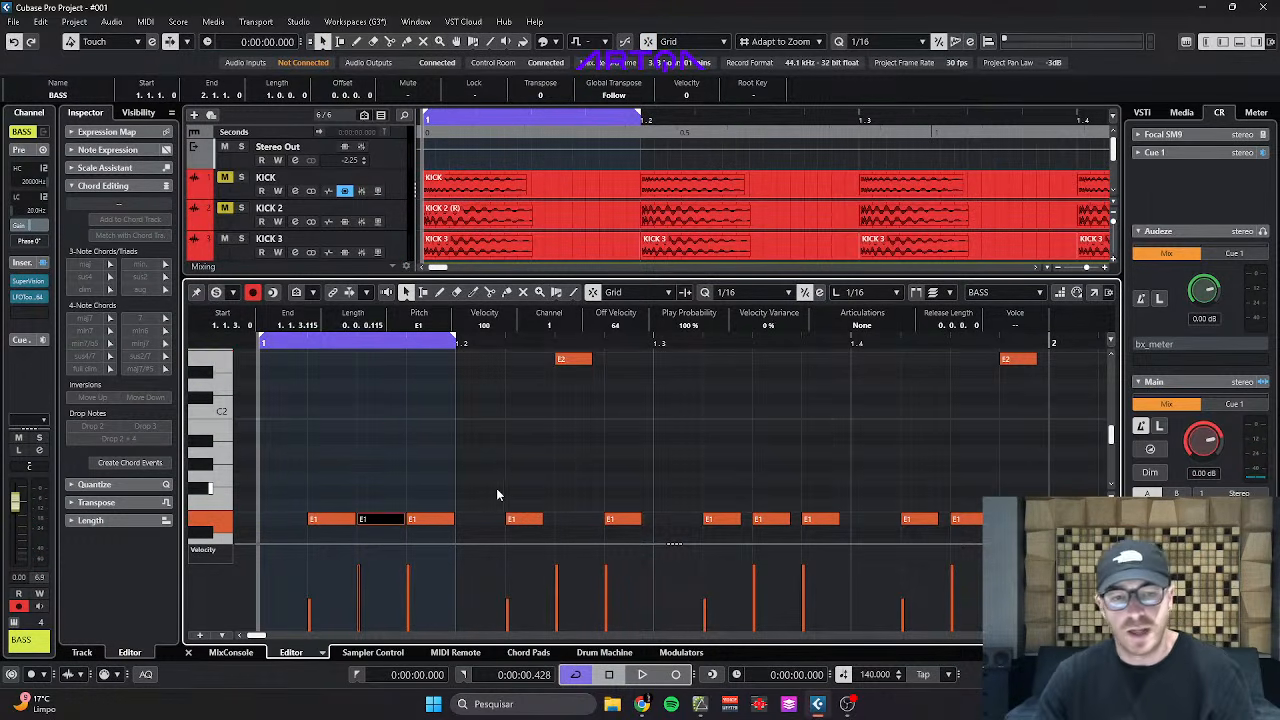
pyautogui.hotkey('ctrl', 'z')
# Close the note editor, reopen the BASS track's synth, advance to the Mirage Depths preset and audition it in the loop.
pyautogui.press('Return')
pyautogui.hotkey('alt', 'shift', 'e')
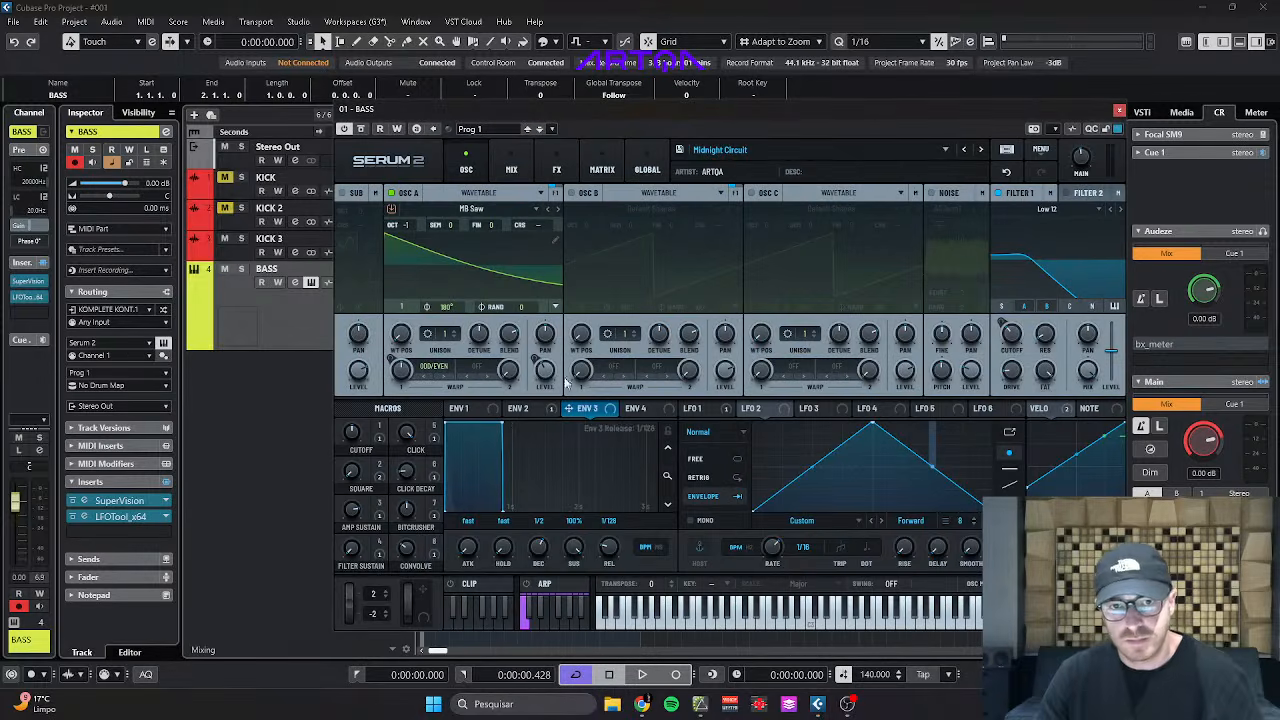
pyautogui.click(981, 150)
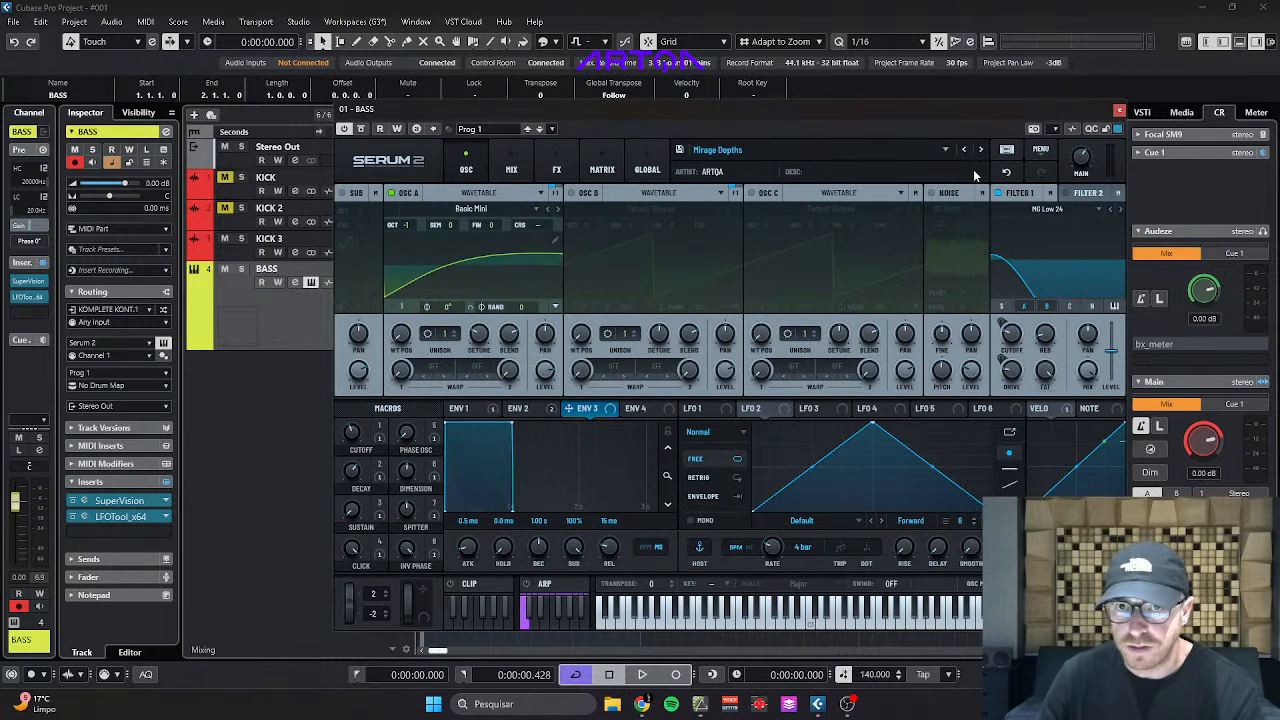
pyautogui.press('space')
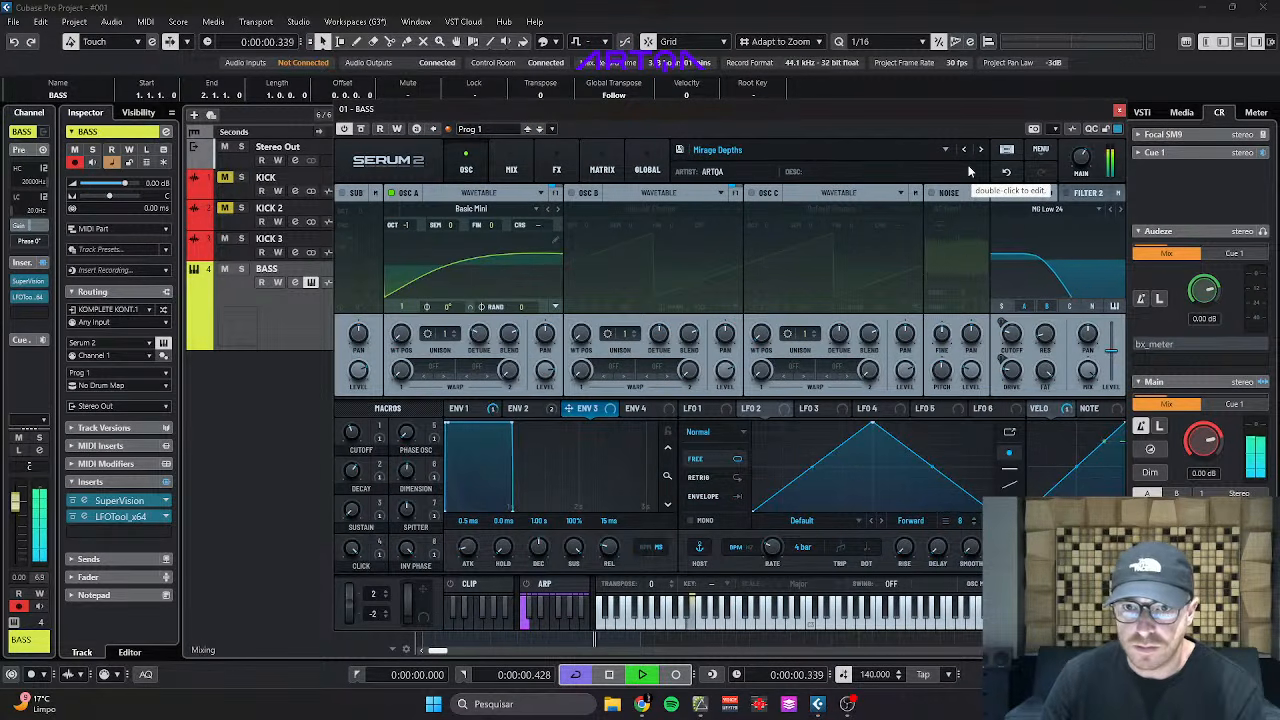
pyautogui.press('space')
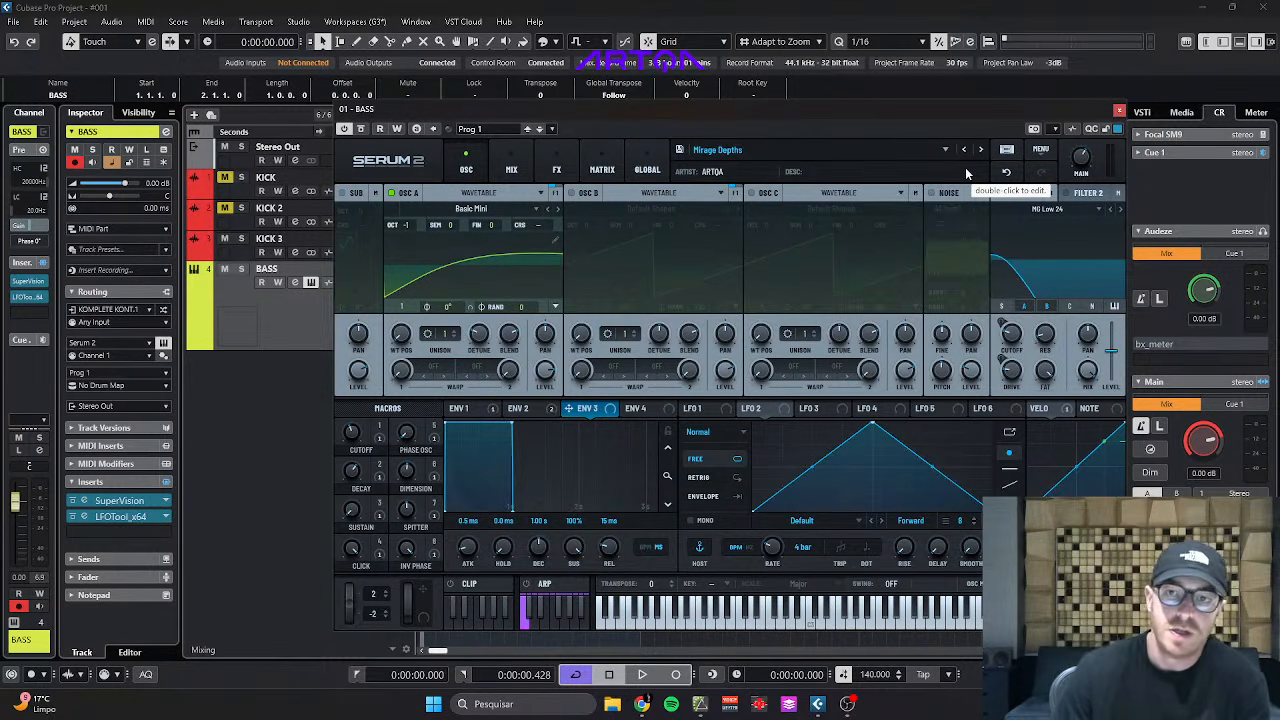
# Load the Tideflare preset from the #1 ARTQA Bass for Electronic Music bank and start the loop.
pyautogui.click(789, 153)
pyautogui.moveTo(754, 213)
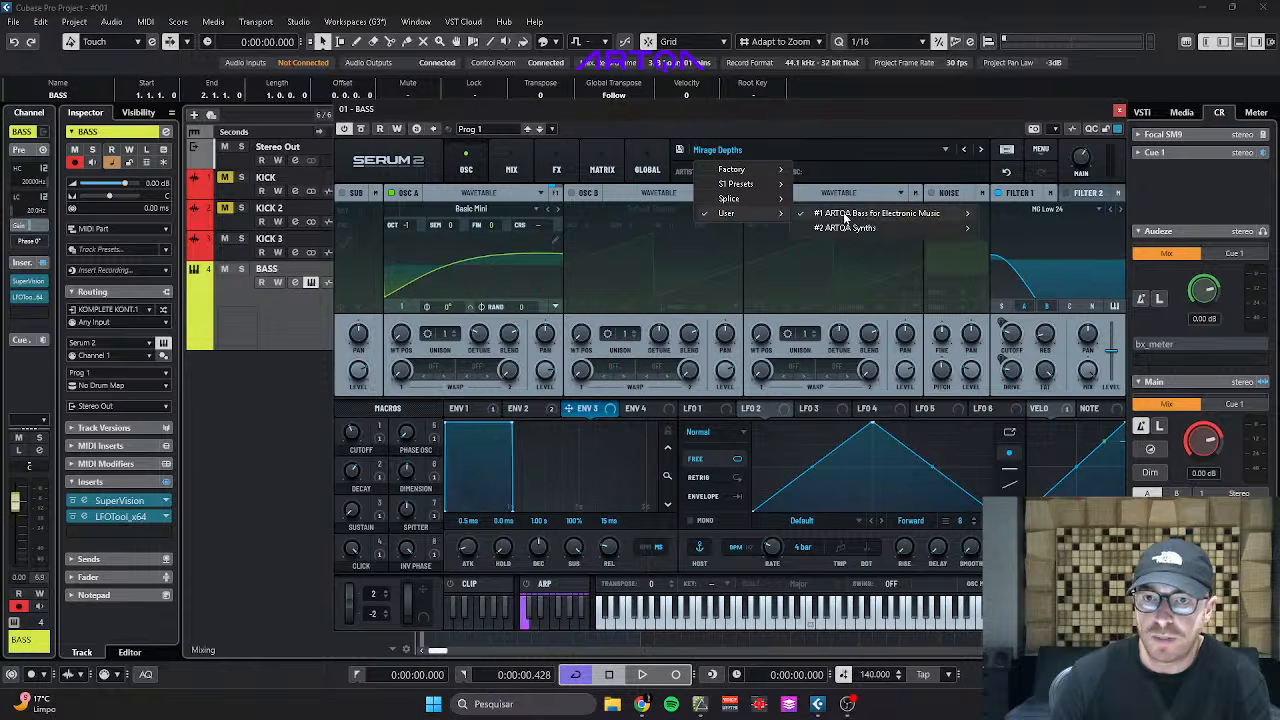
pyautogui.moveTo(860, 215)
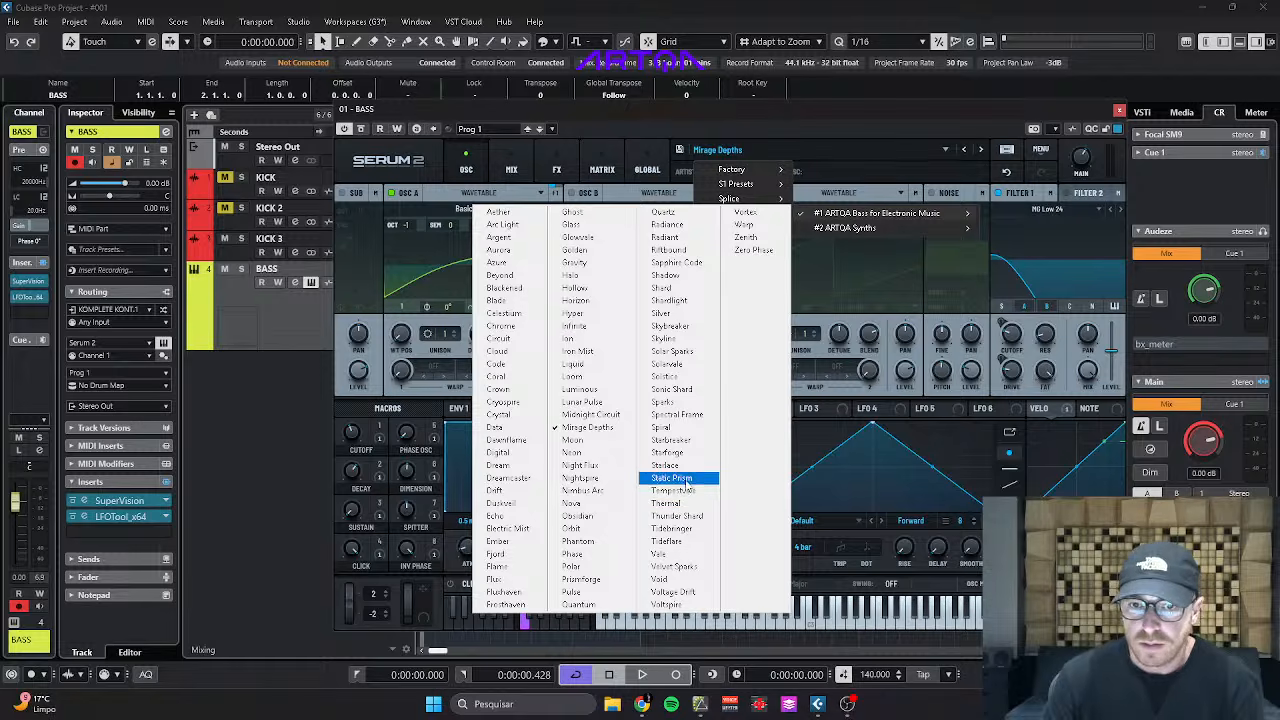
pyautogui.click(693, 547)
pyautogui.press('space')
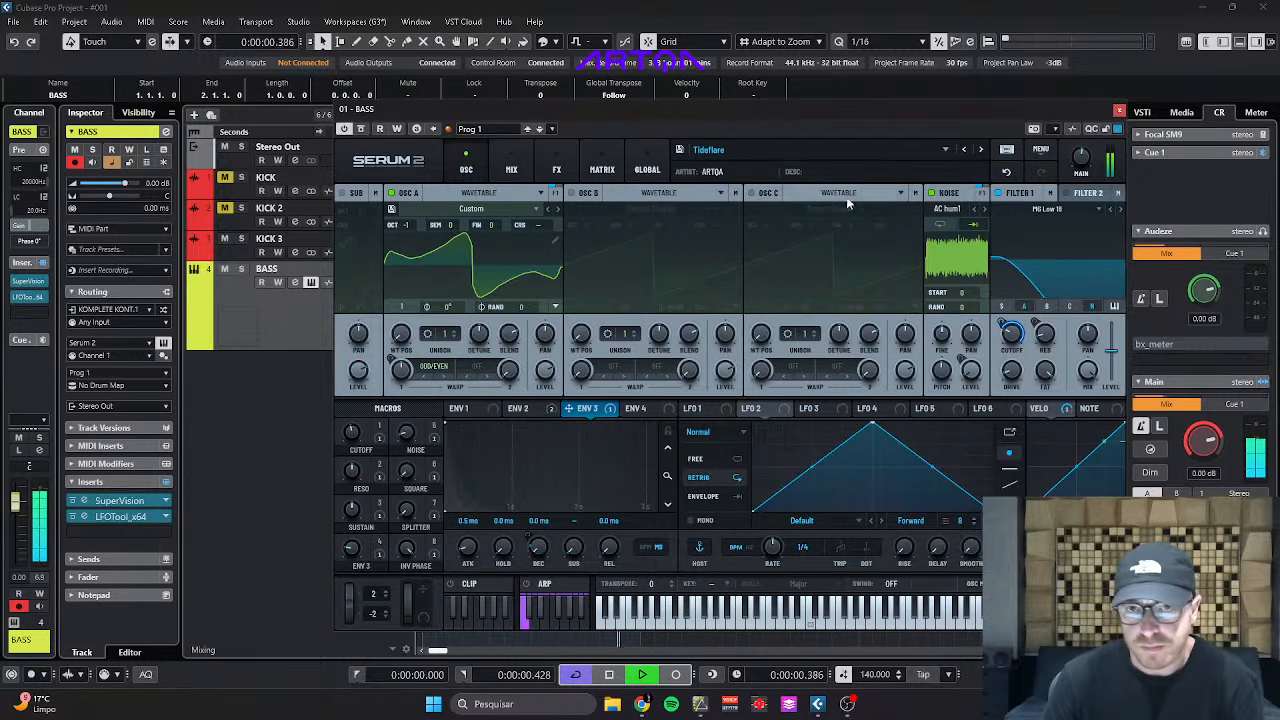
# Step back through the Tidebringer and Thunder Shard presets while the loop plays, and stop playback.
pyautogui.click(963, 151)
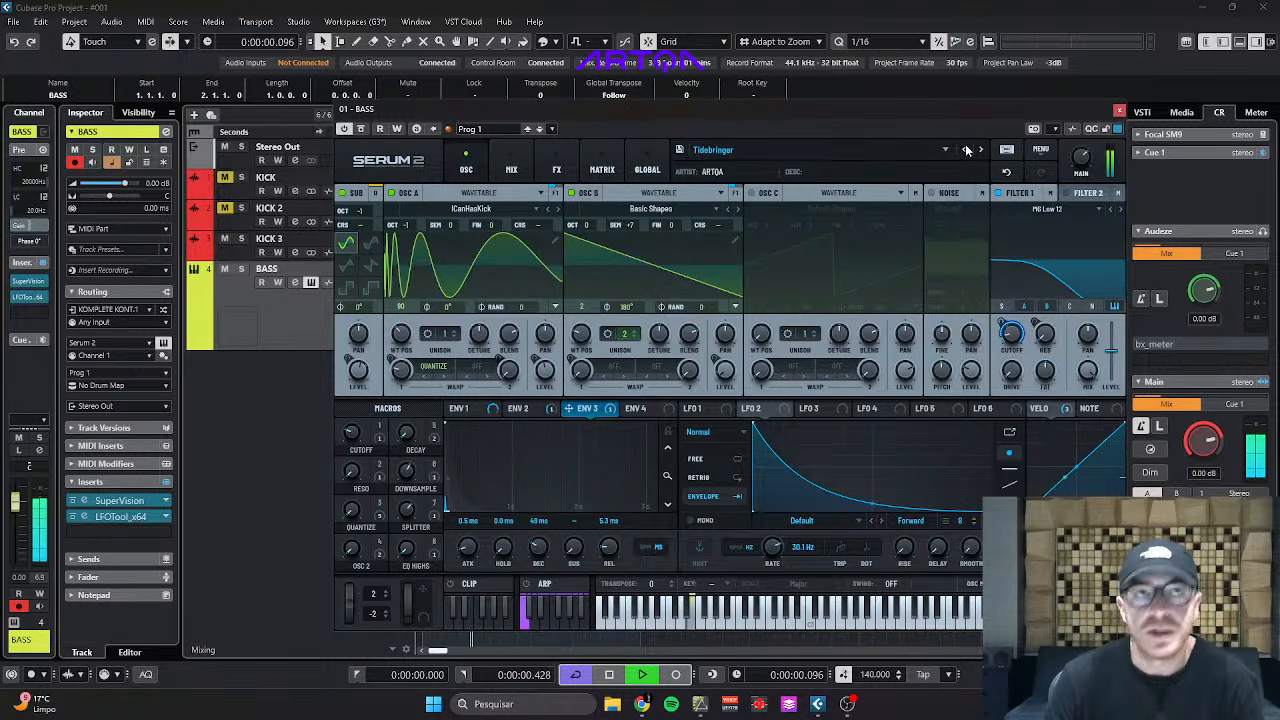
pyautogui.click(966, 150)
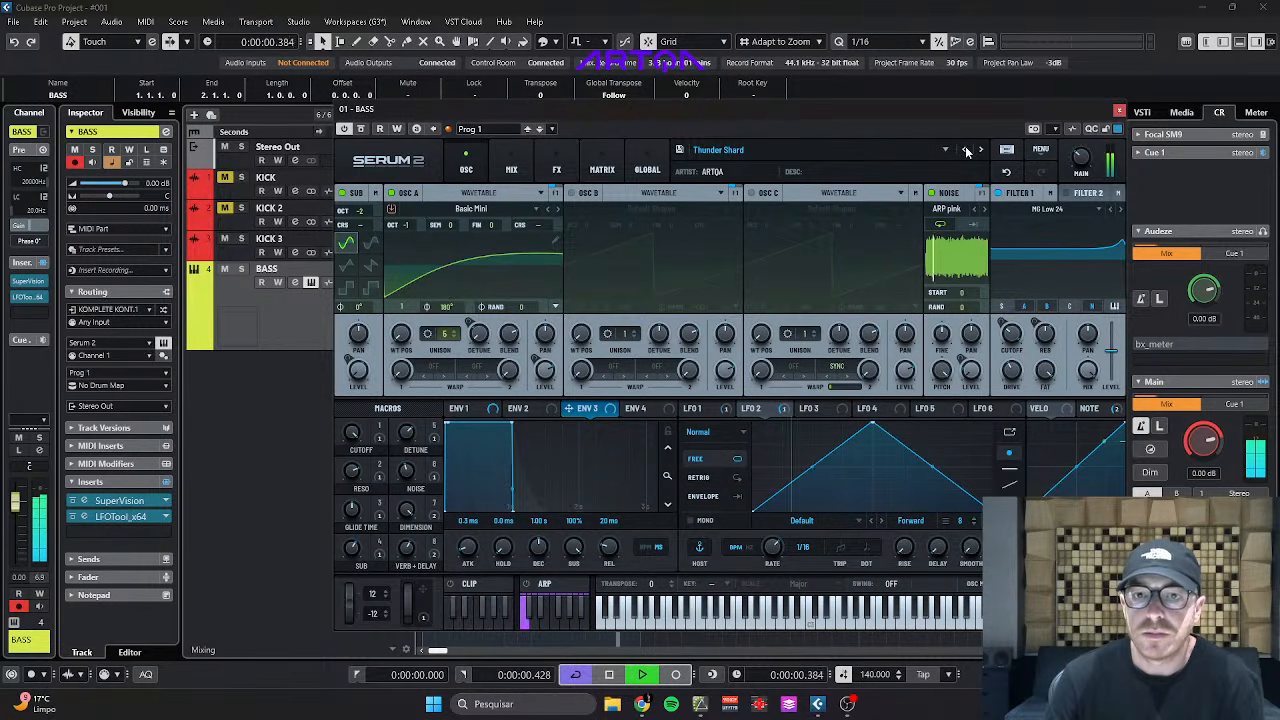
pyautogui.press('space')
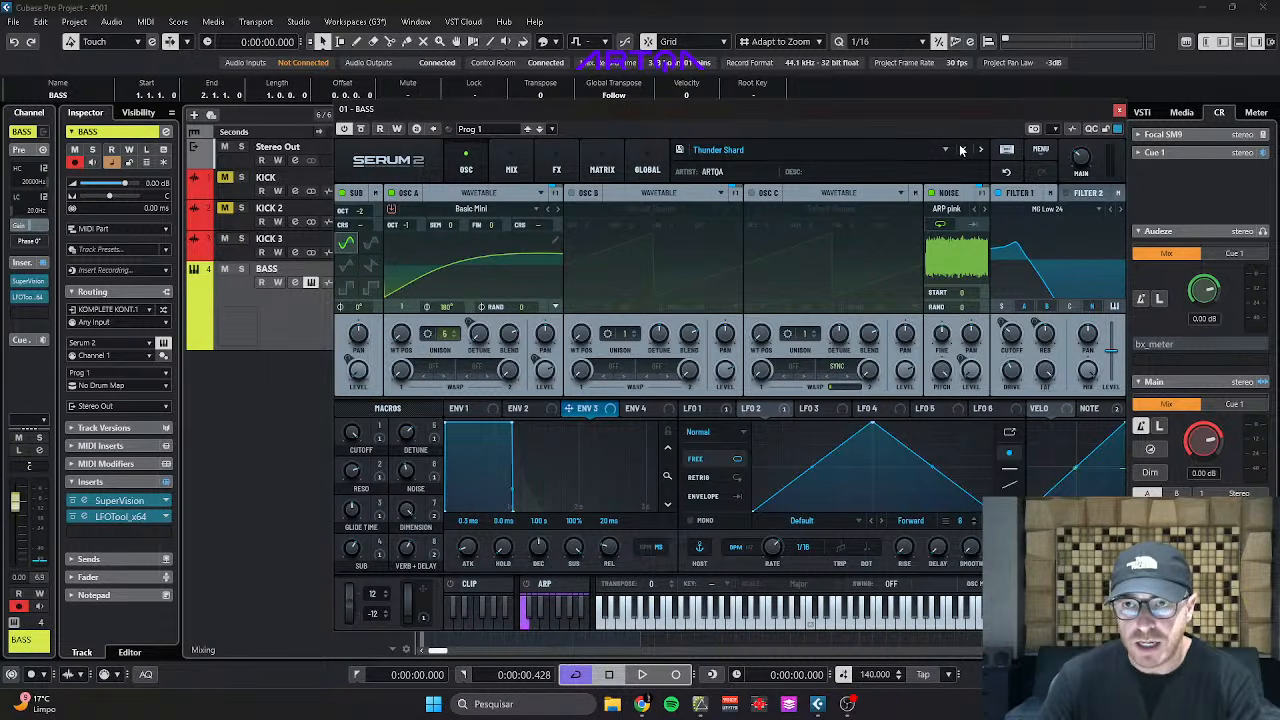
# Load the Chrome preset from the ARTQA bass bank and try it out, followed by the Circuit preset.
pyautogui.click(768, 152)
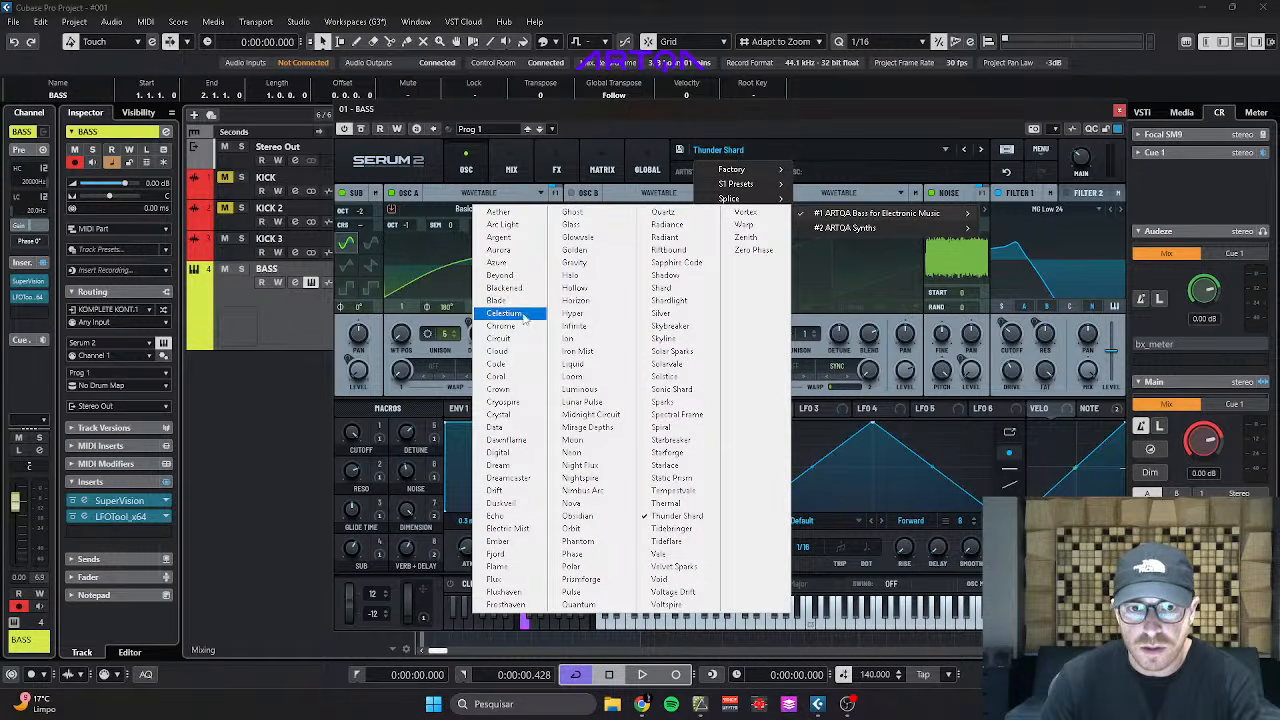
pyautogui.click(515, 326)
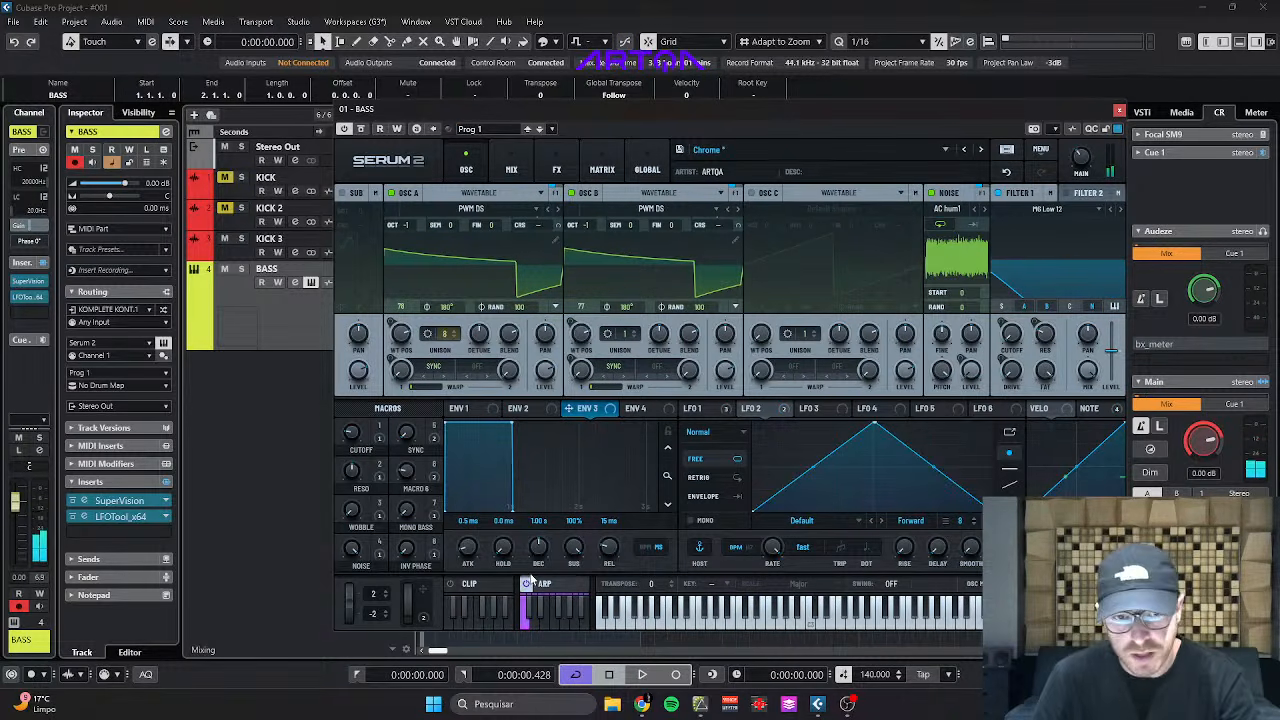
pyautogui.click(722, 157)
pyautogui.moveTo(740, 184)
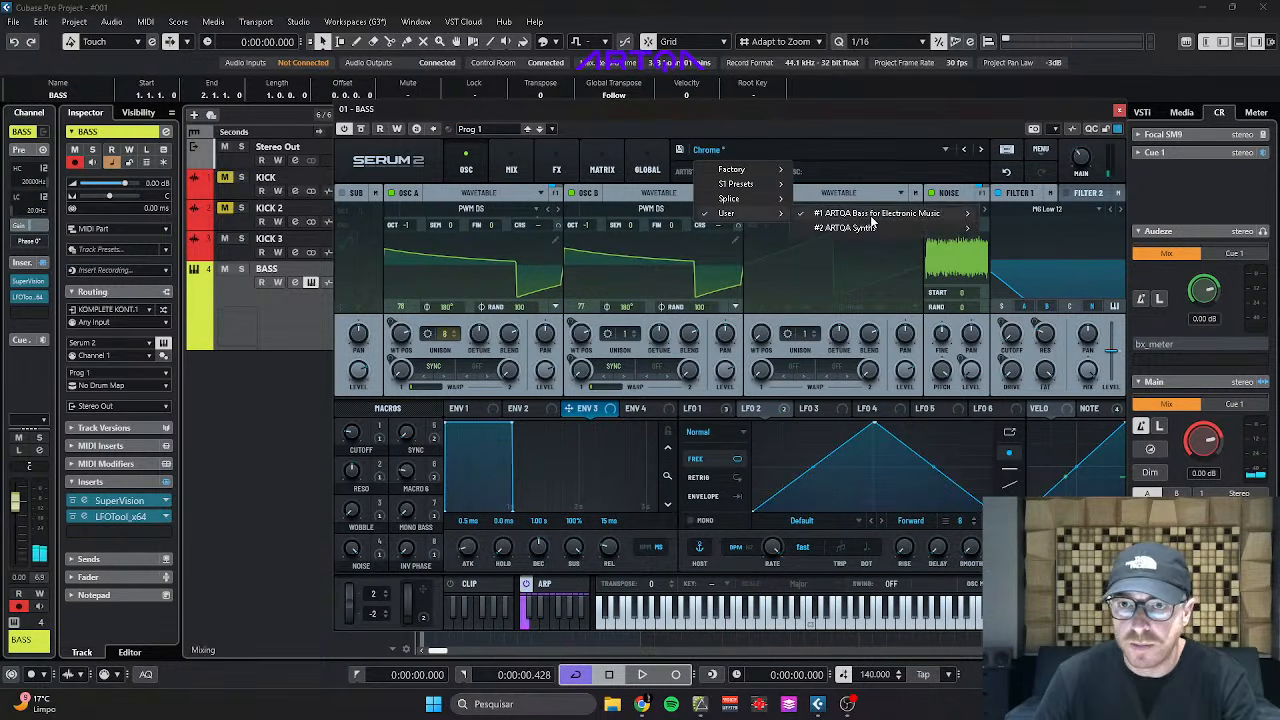
pyautogui.moveTo(870, 213)
pyautogui.click(519, 340)
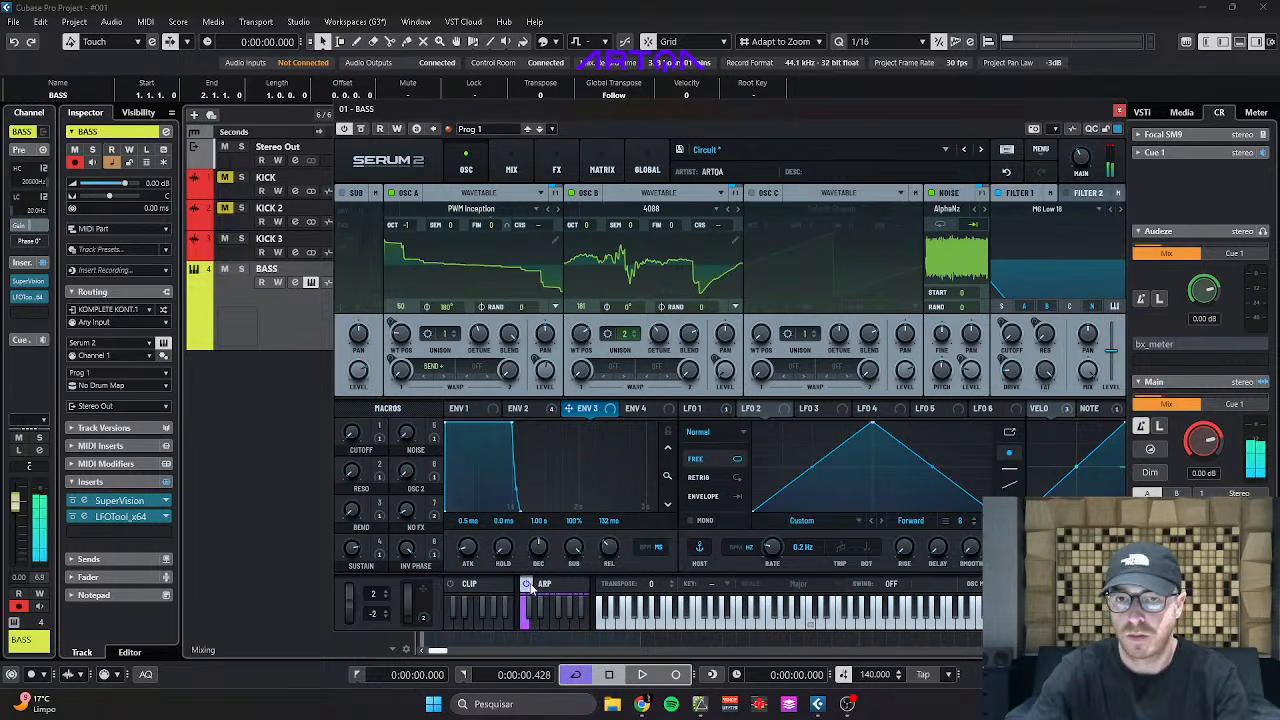
# Switch the synth from Circuit back to the Chrome preset in the ARTQA bass bank.
pyautogui.click(707, 150)
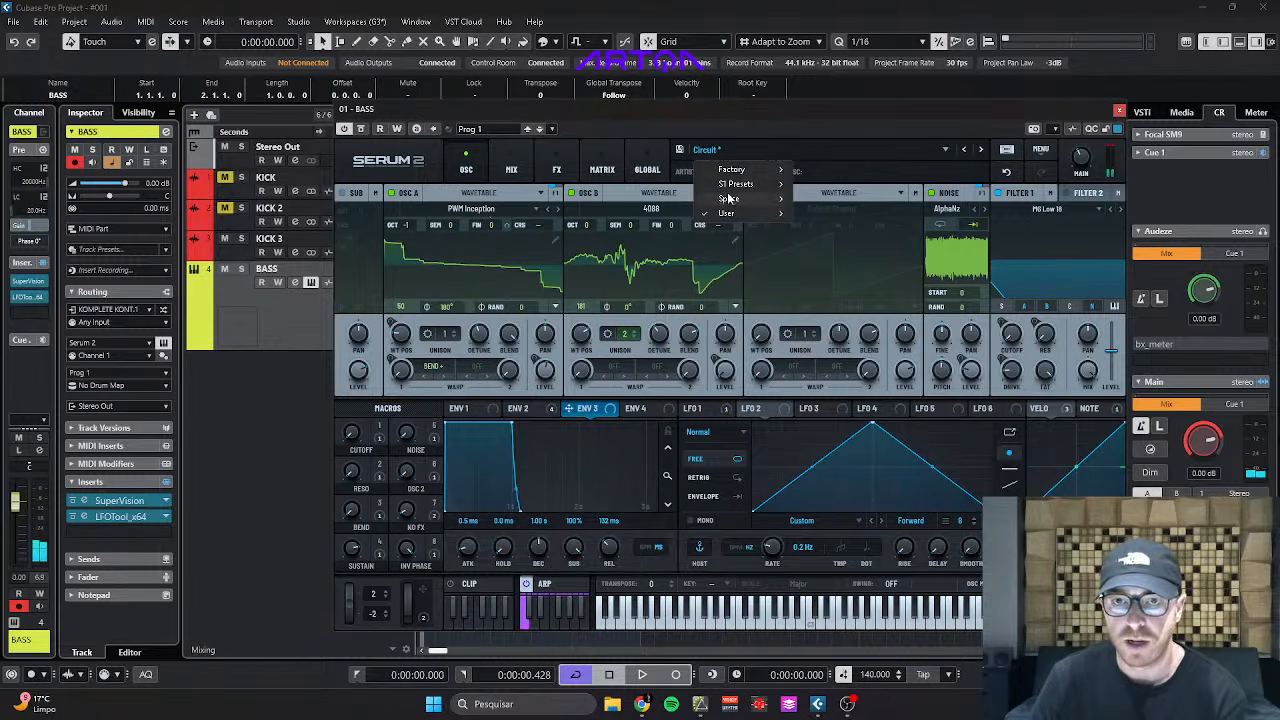
pyautogui.click(719, 135)
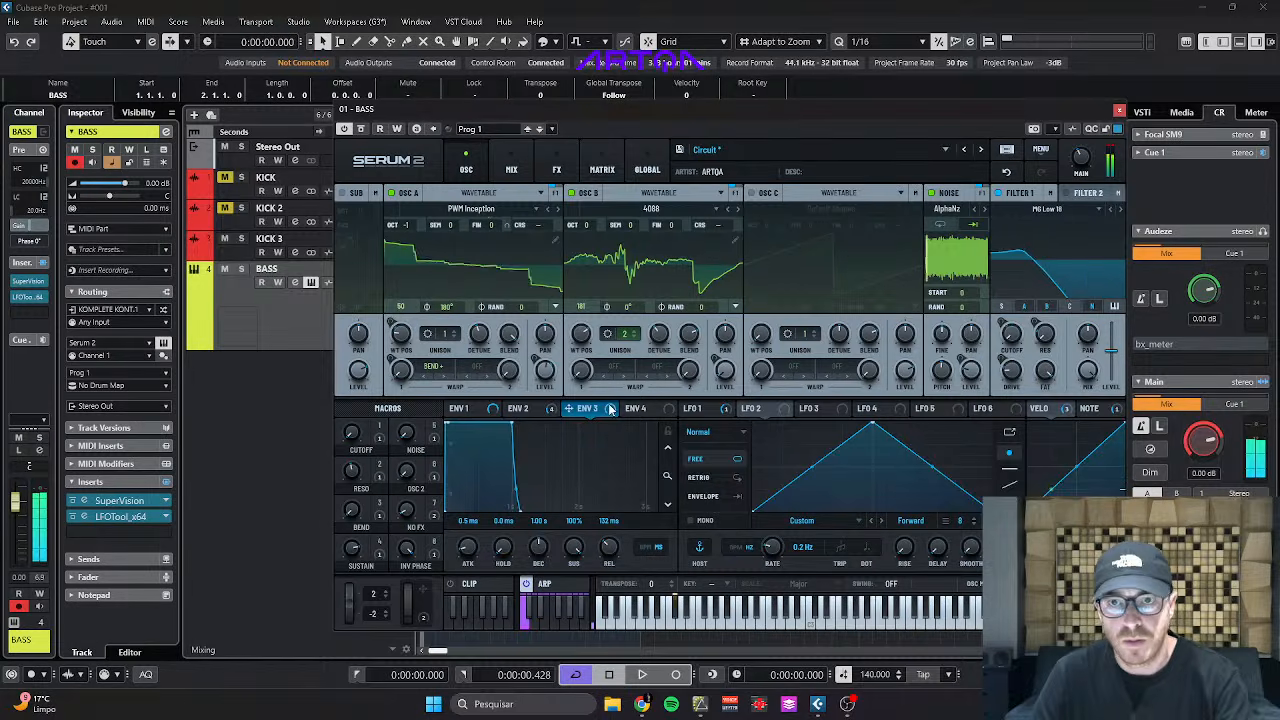
pyautogui.click(706, 150)
pyautogui.moveTo(741, 171)
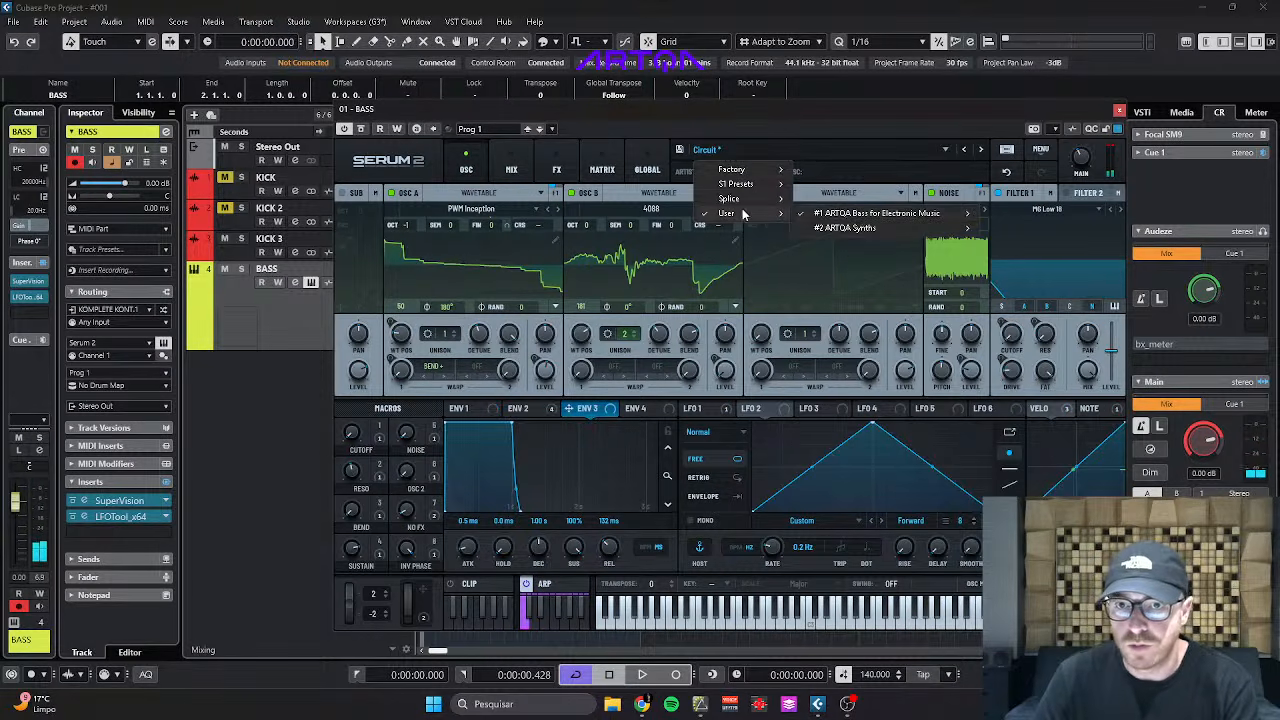
pyautogui.moveTo(870, 214)
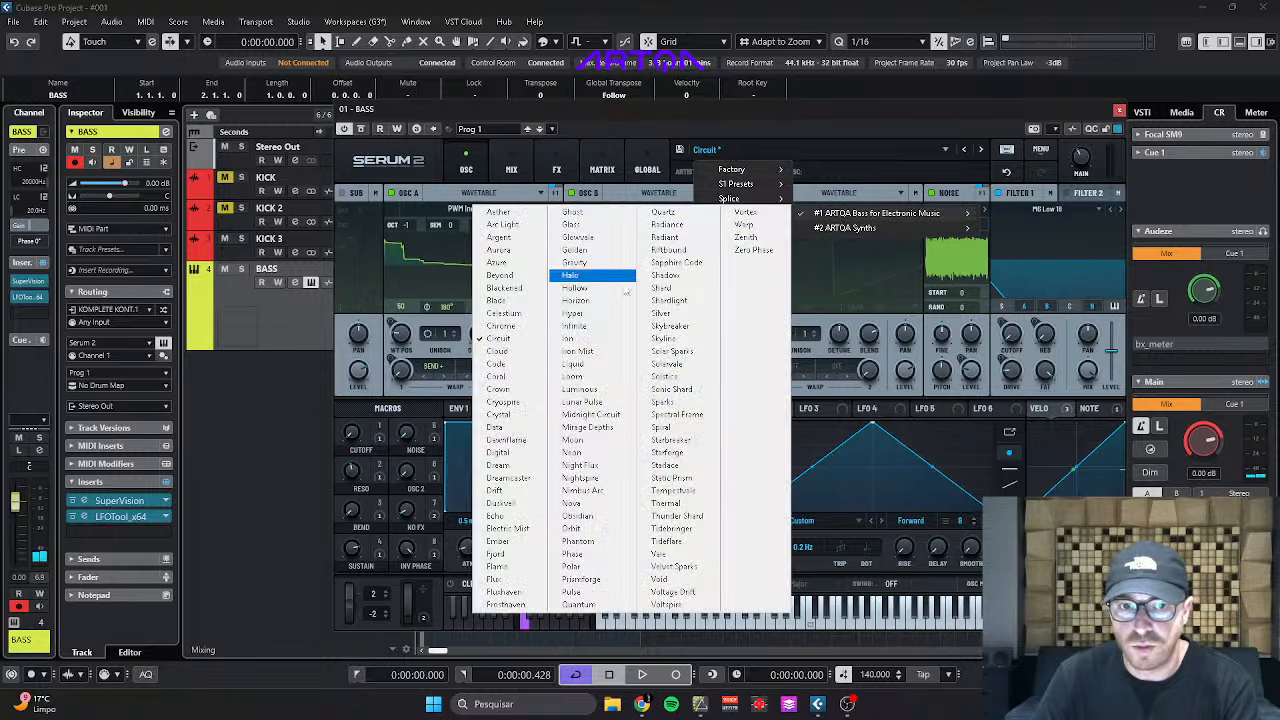
pyautogui.click(532, 333)
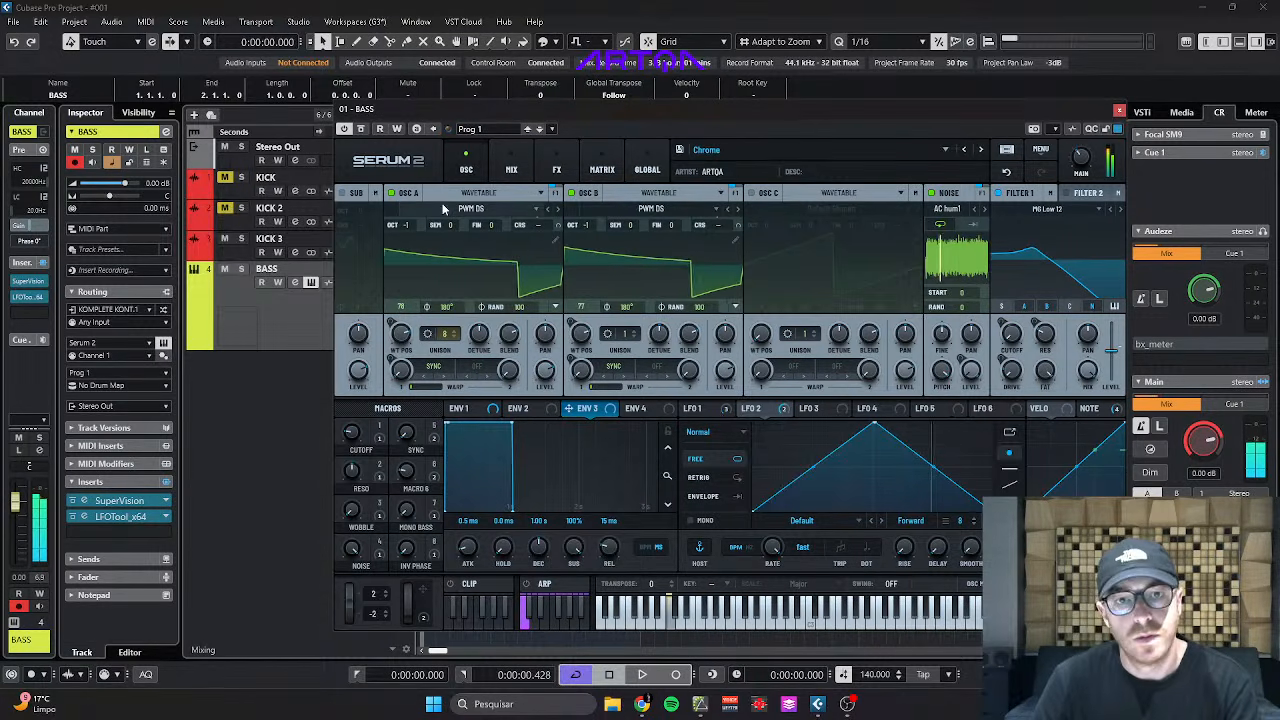
# Load the Spiral preset and step back through Spectral Frame to Sparks.
pyautogui.click(712, 153)
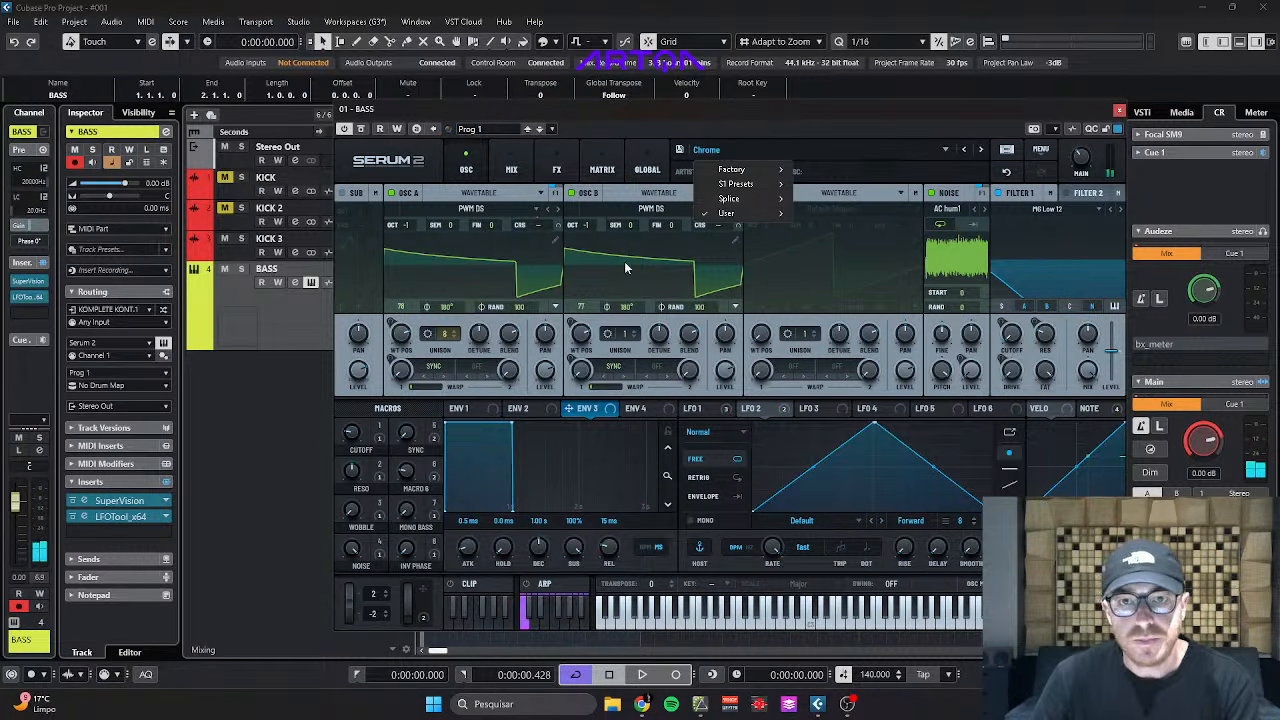
pyautogui.moveTo(760, 213)
pyautogui.moveTo(840, 214)
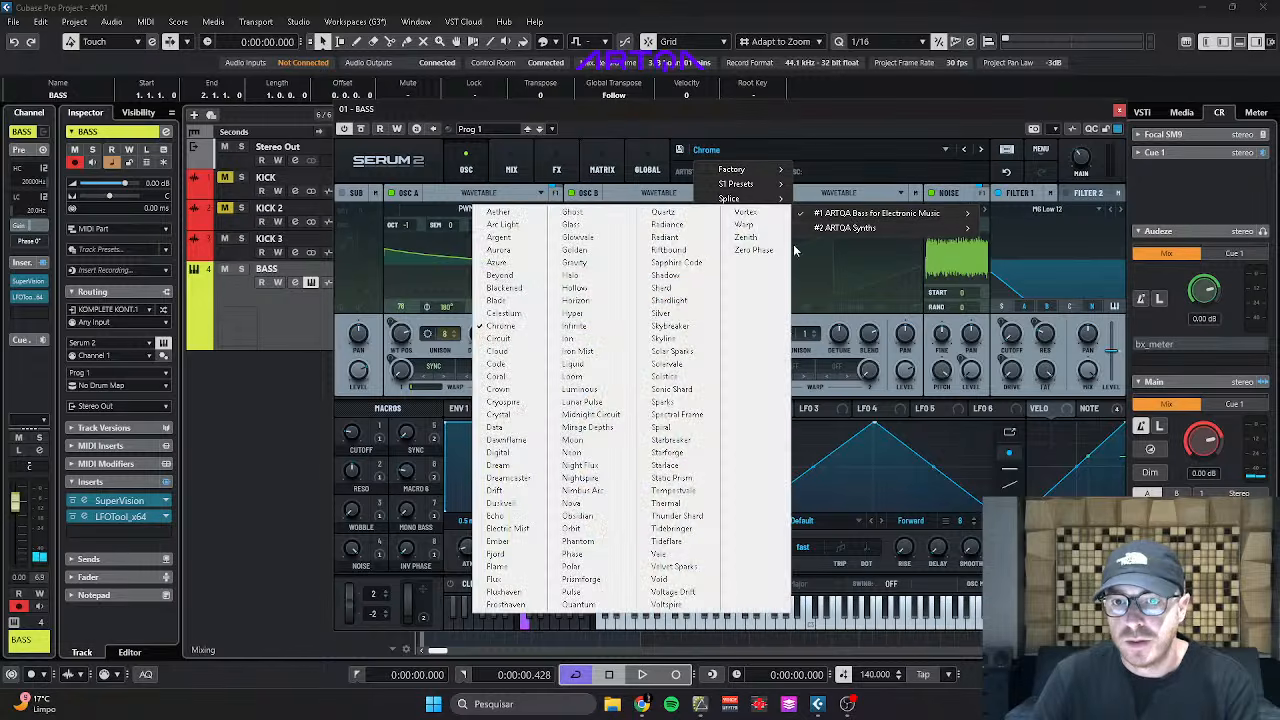
pyautogui.click(664, 427)
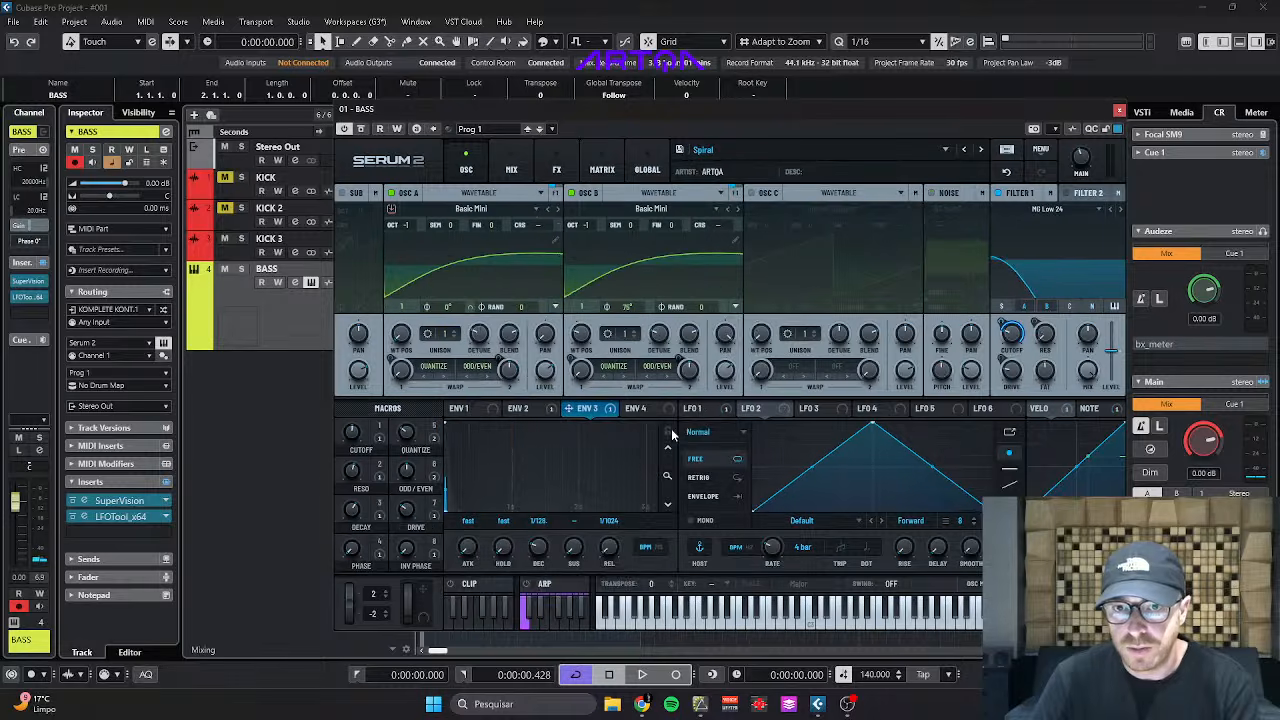
pyautogui.click(966, 151)
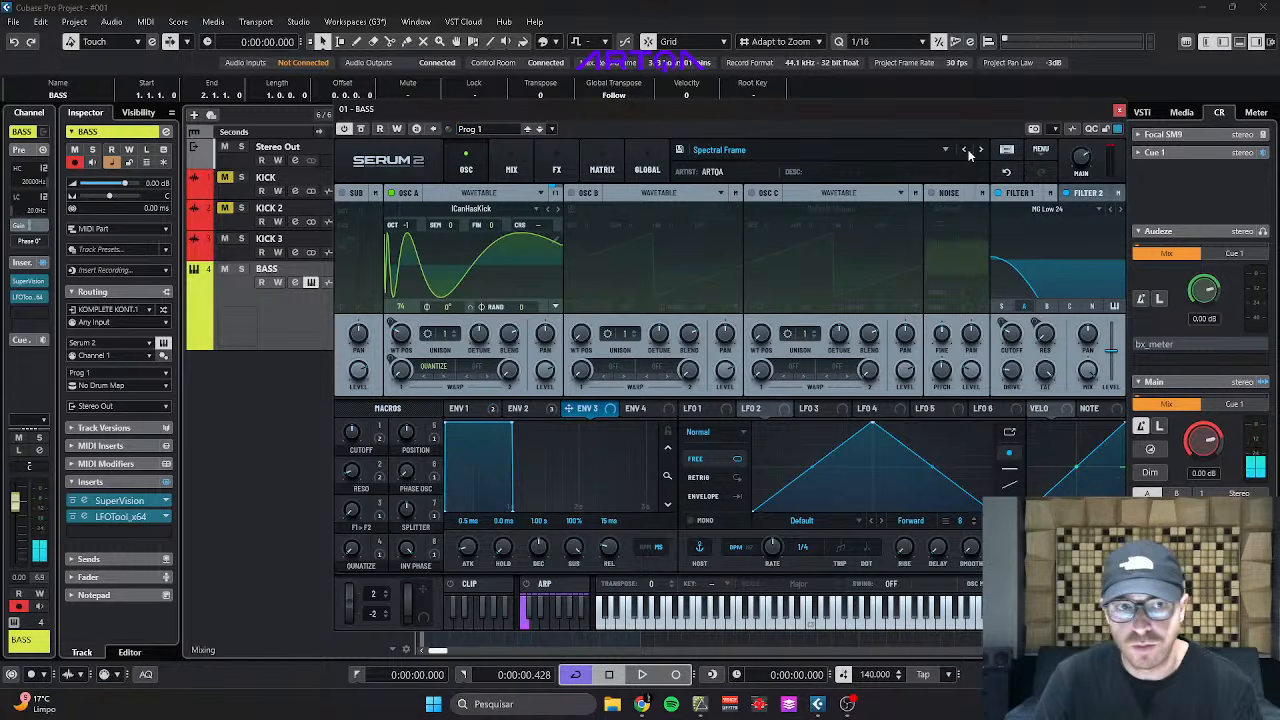
pyautogui.click(966, 151)
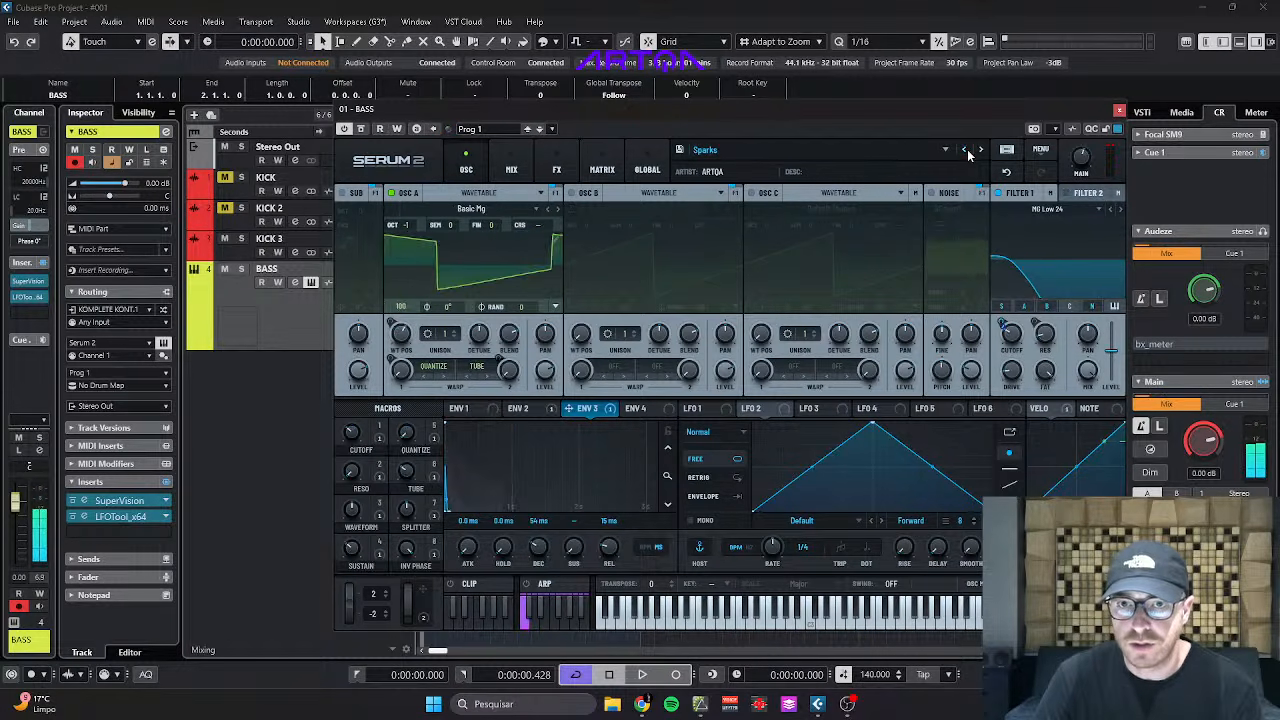
# Audition Sparks and Sonic Shard in the one-beat loop, stop playback and step back to Solstice.
pyautogui.press('space')
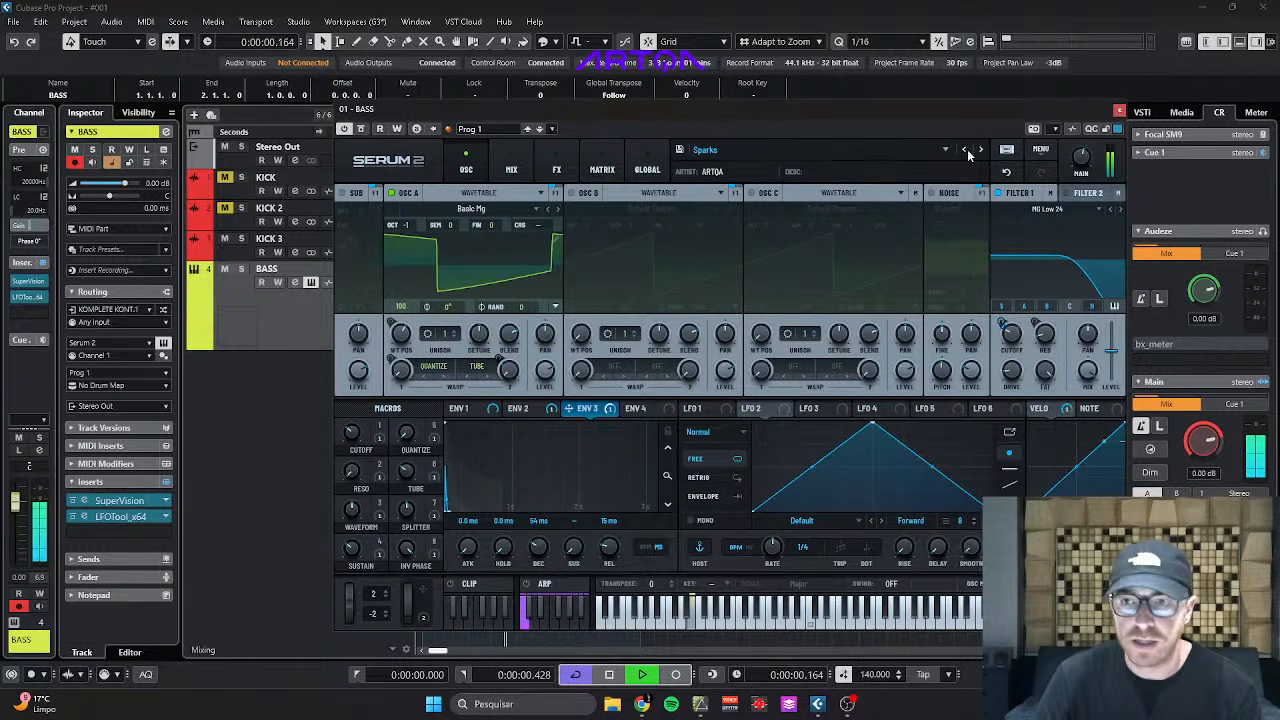
pyautogui.click(966, 151)
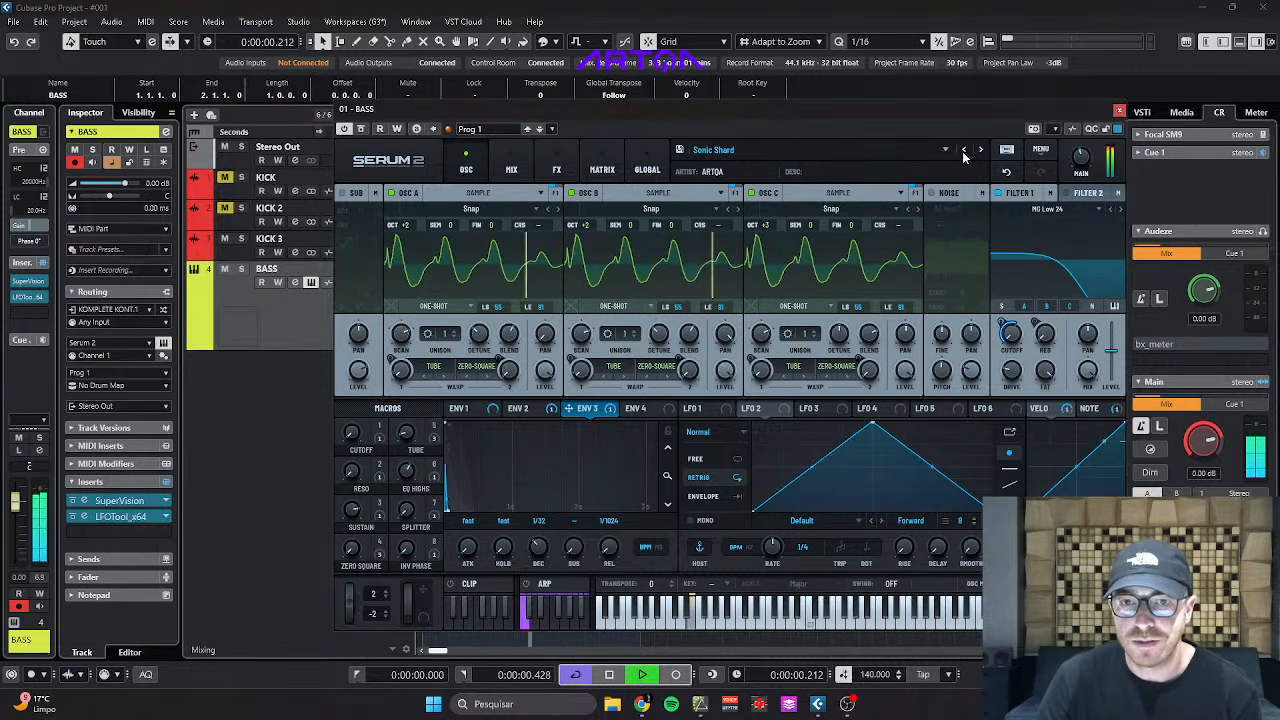
pyautogui.press('space')
pyautogui.click(964, 150)
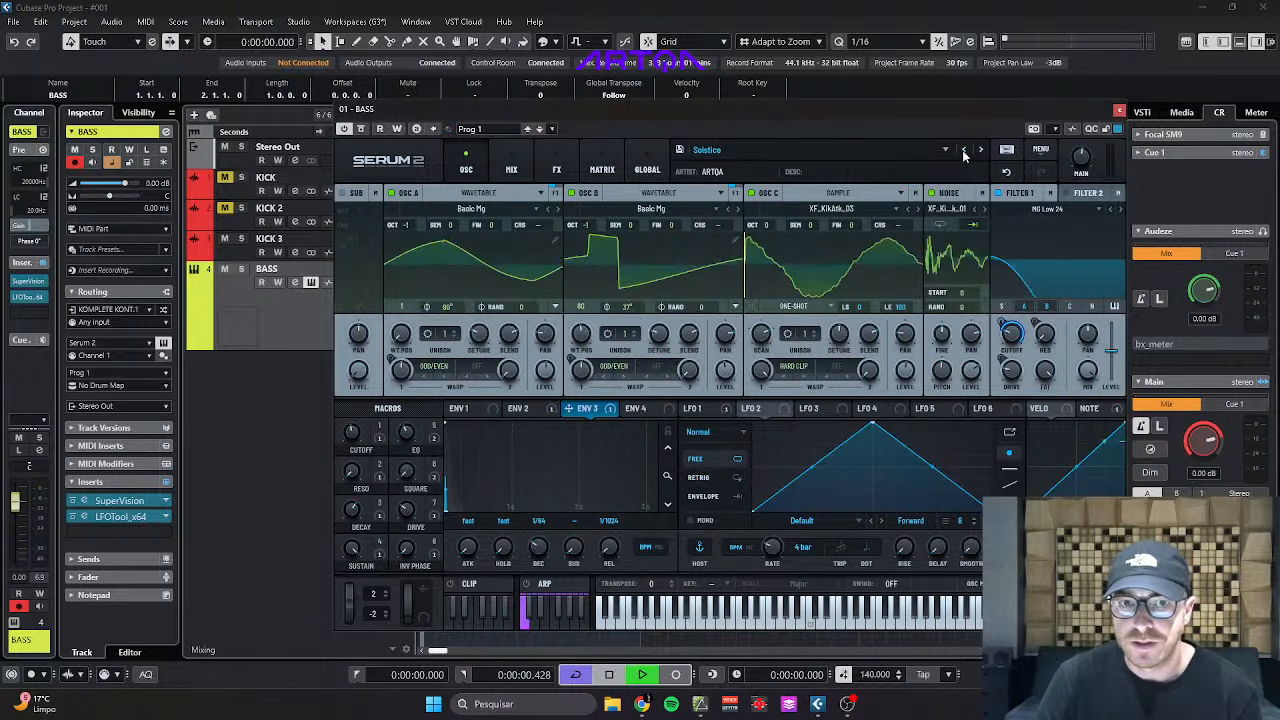
# Load the Flux preset from the ARTQA bass bank and audition it in the one-beat loop.
pyautogui.click(715, 155)
pyautogui.moveTo(745, 198)
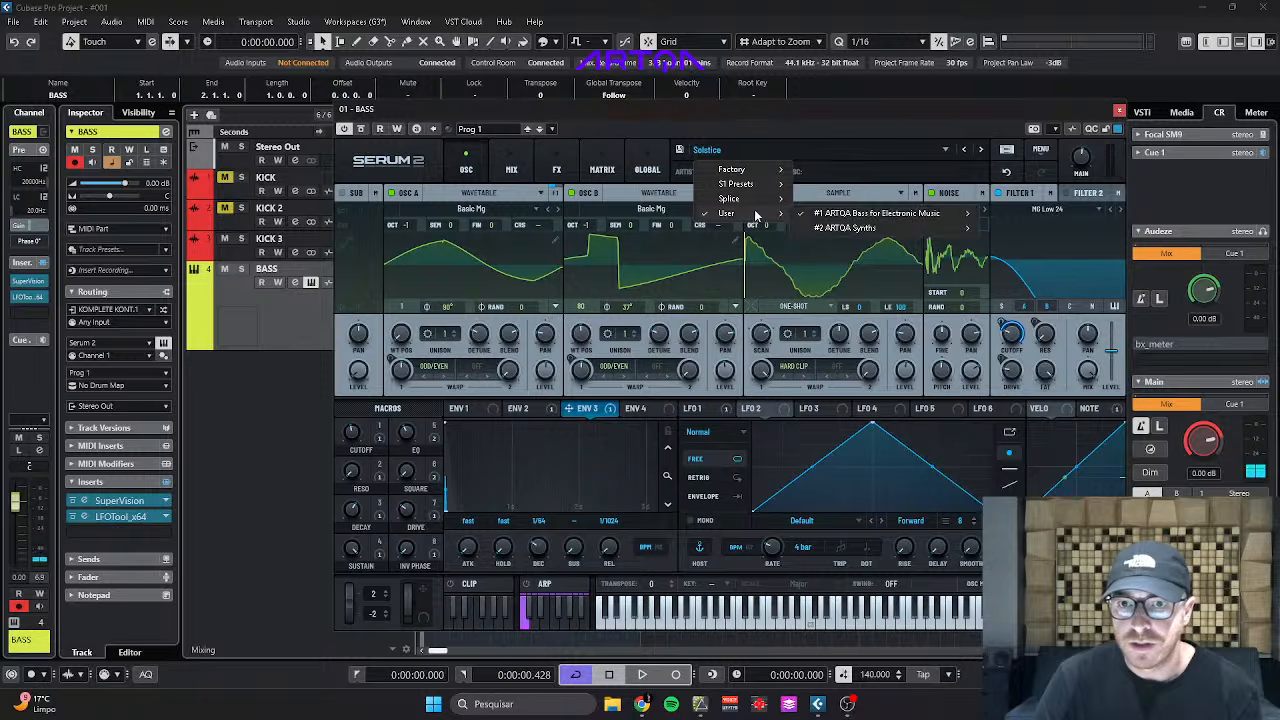
pyautogui.moveTo(860, 213)
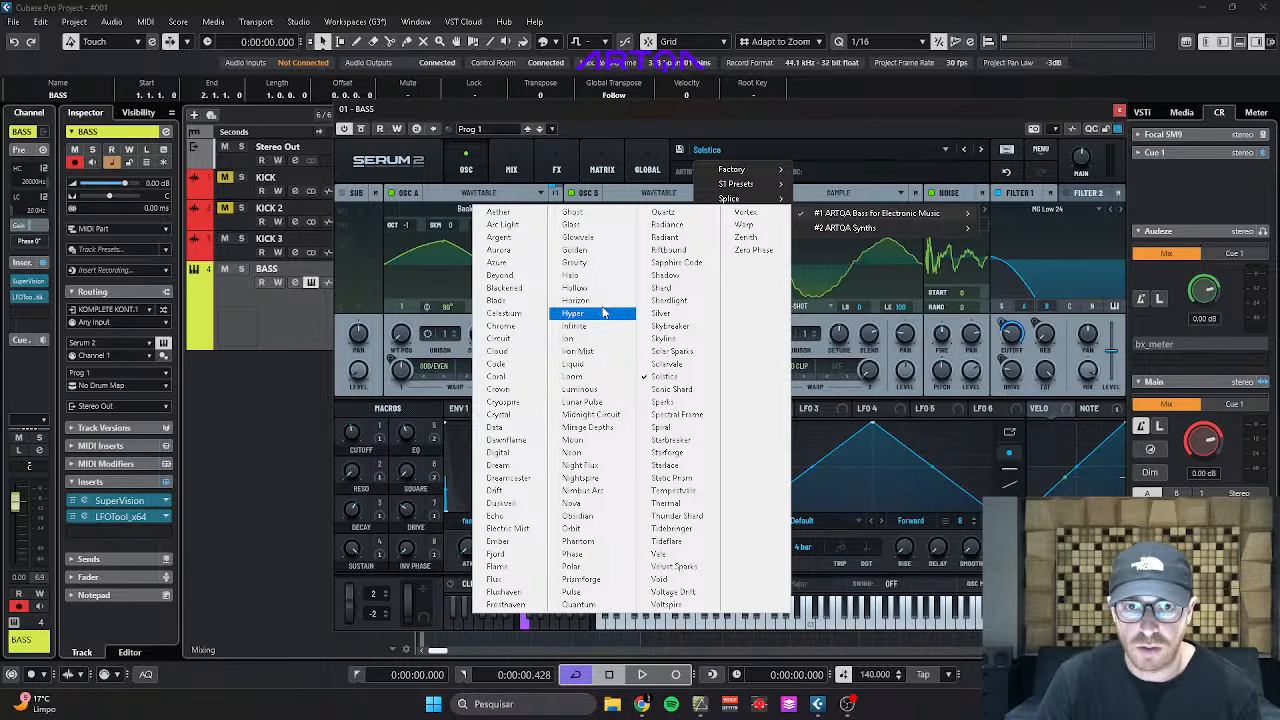
pyautogui.click(494, 579)
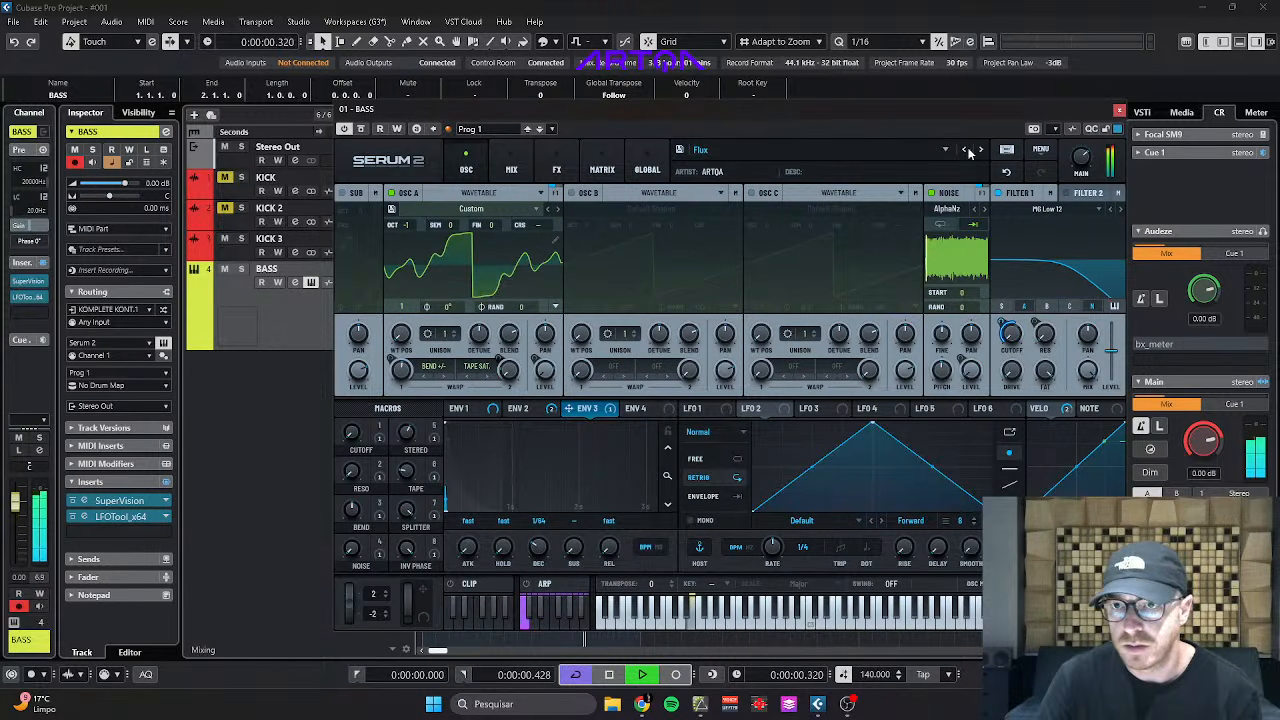
pyautogui.press('space')
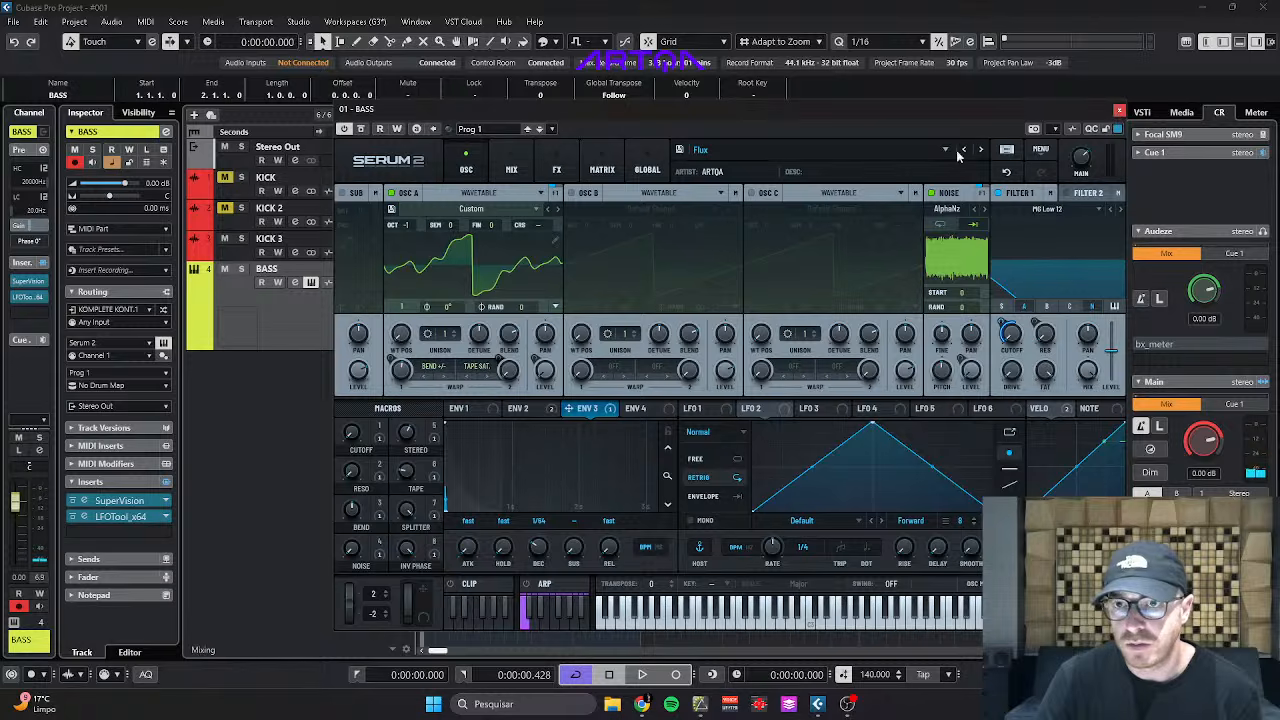
# Load the Fluxhaven preset and examine its Main, Bus 1 and Bus 2 effects chains.
pyautogui.click(980, 149)
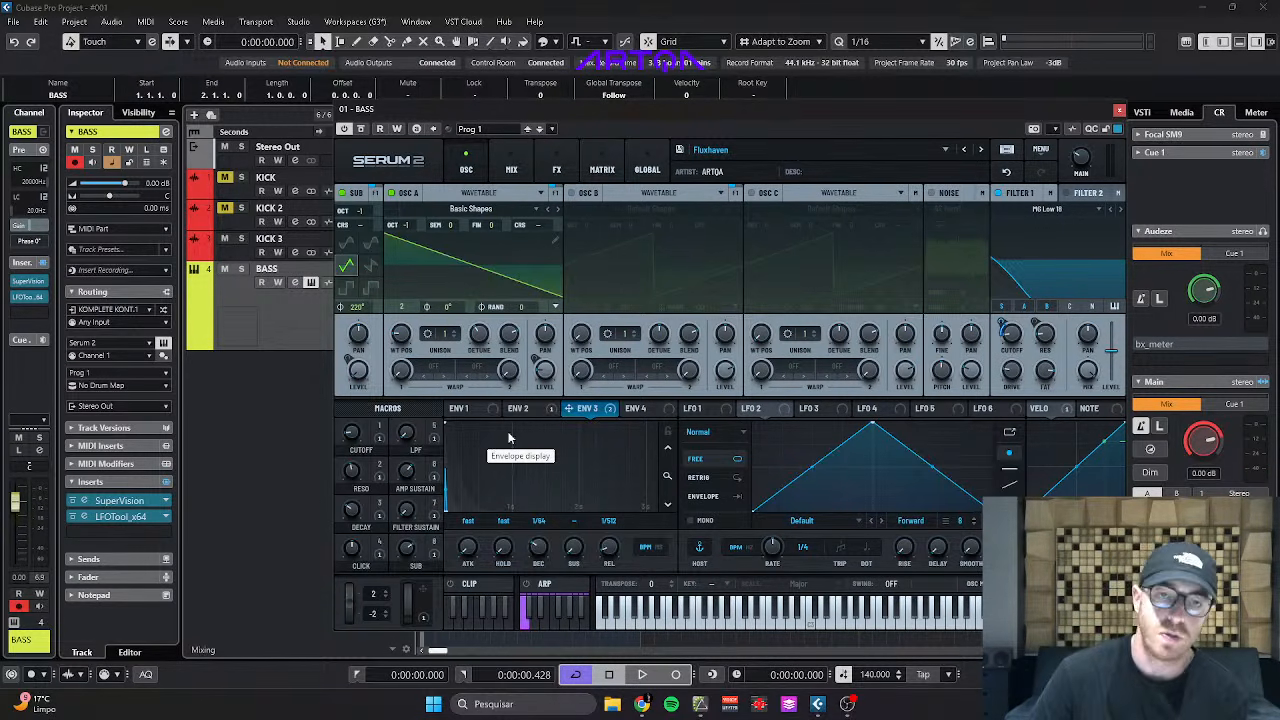
pyautogui.click(556, 169)
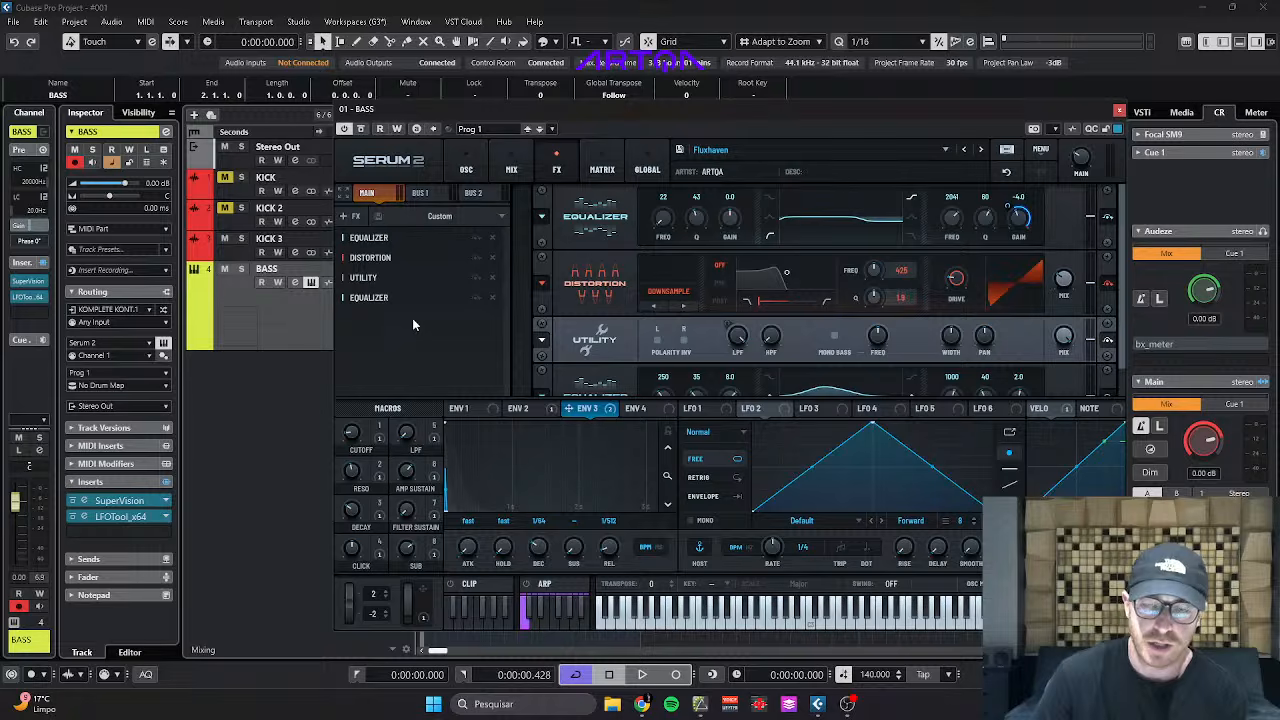
pyautogui.click(422, 193)
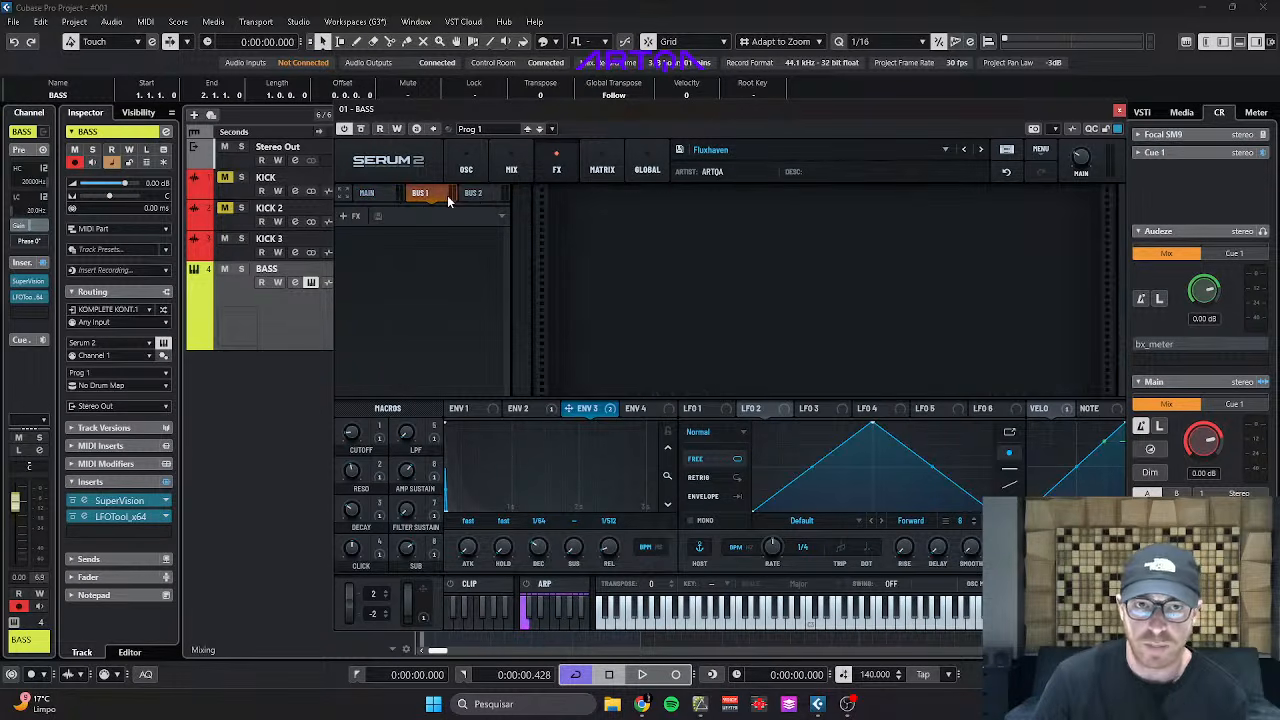
pyautogui.click(483, 196)
pyautogui.click(418, 200)
pyautogui.click(468, 198)
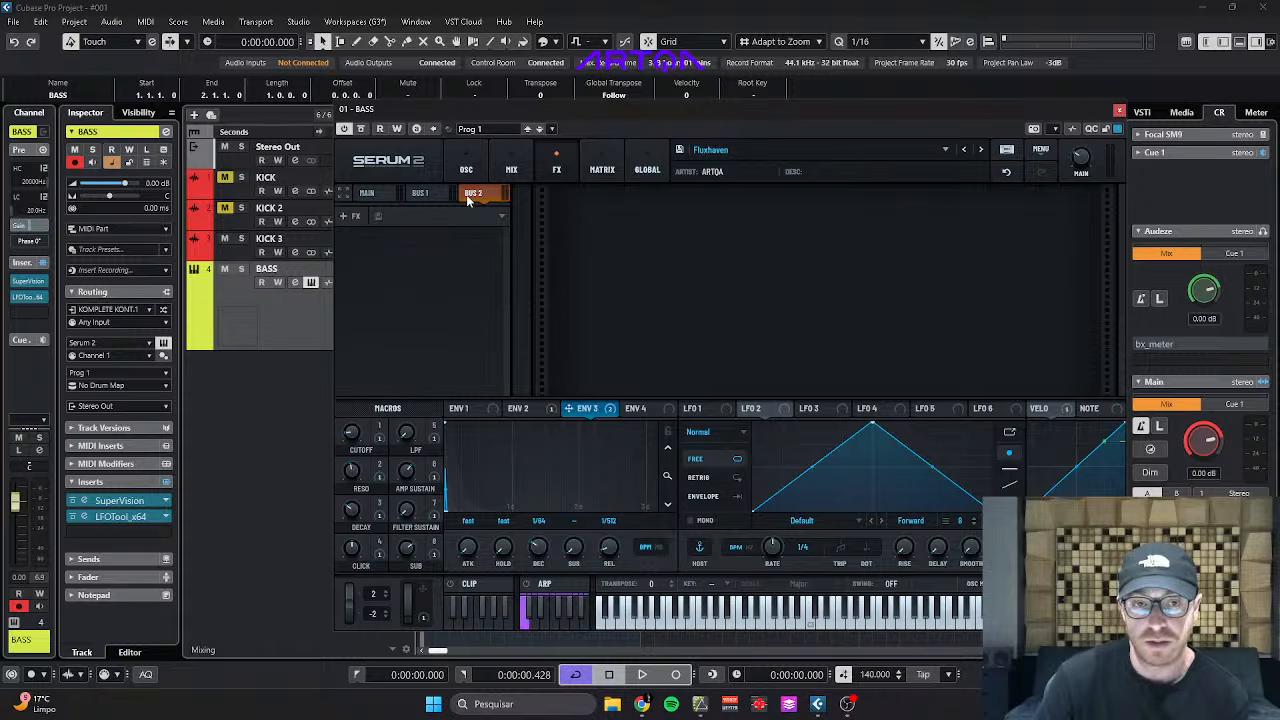
pyautogui.click(420, 193)
pyautogui.click(366, 193)
pyautogui.click(433, 193)
pyautogui.click(478, 193)
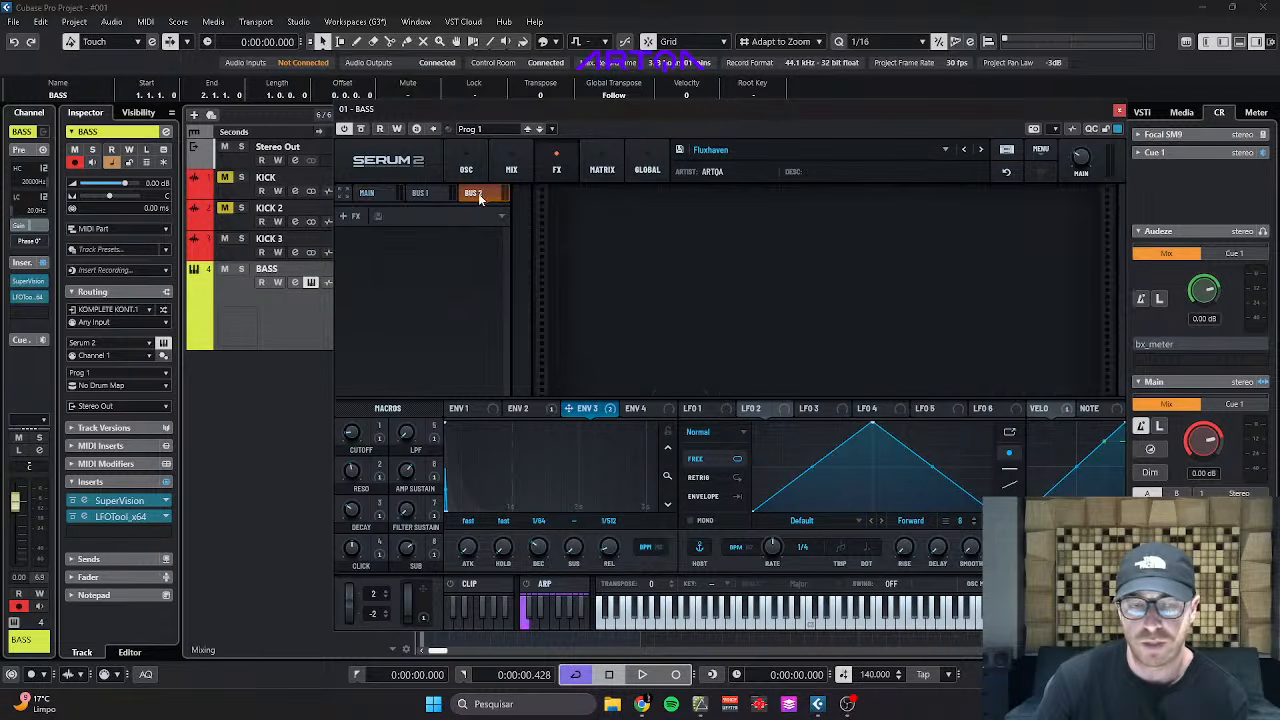
# Look through the user preset lists, including the ARTQA bass bank, and close them without choosing a preset.
pyautogui.click(710, 150)
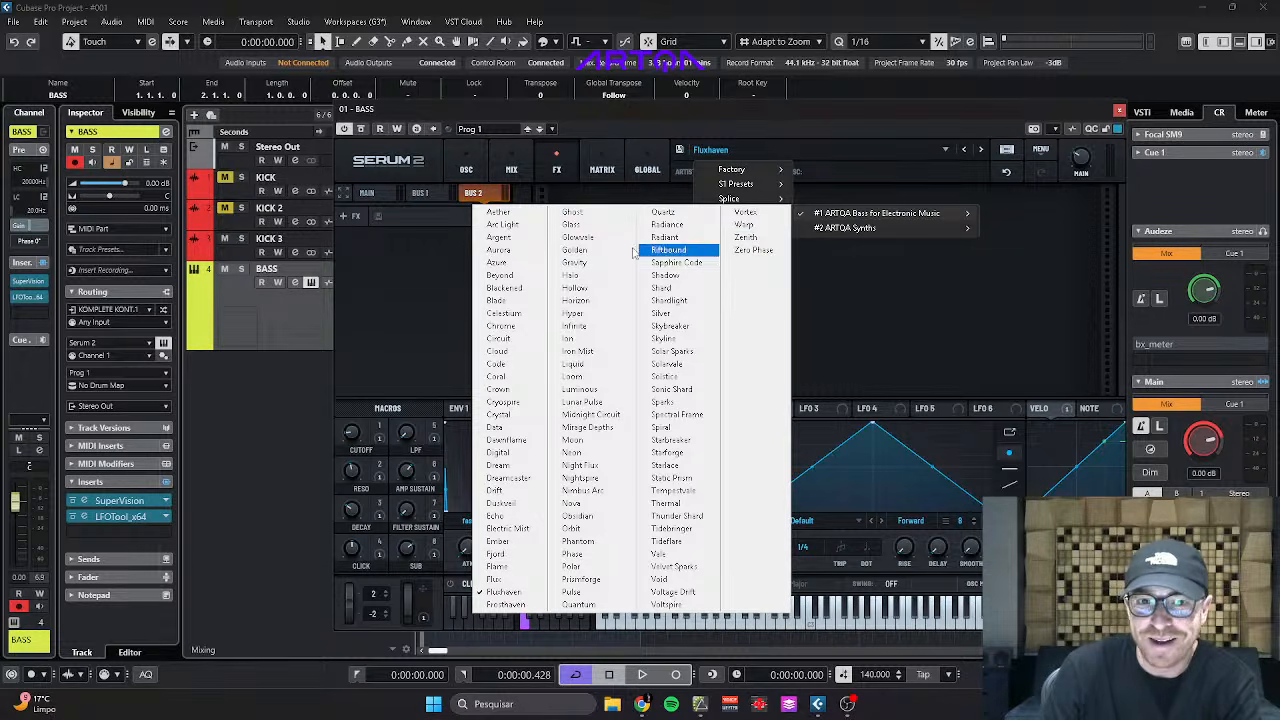
pyautogui.click(395, 284)
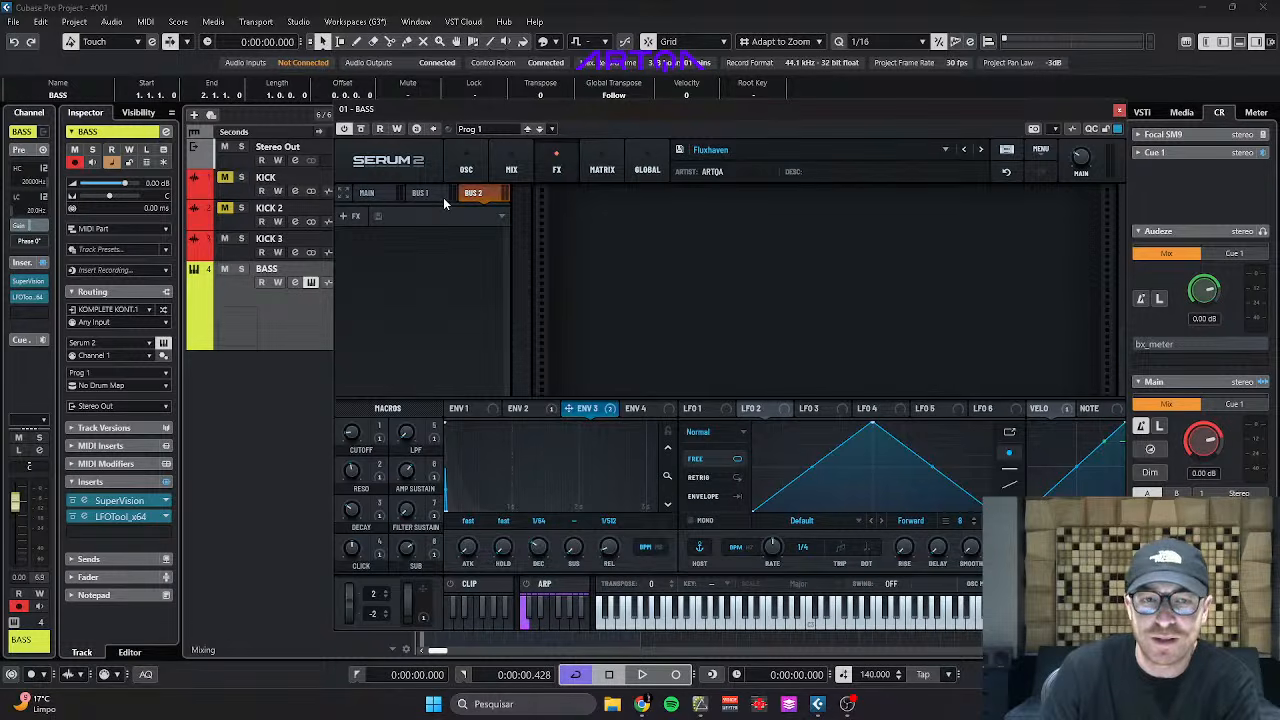
pyautogui.click(704, 153)
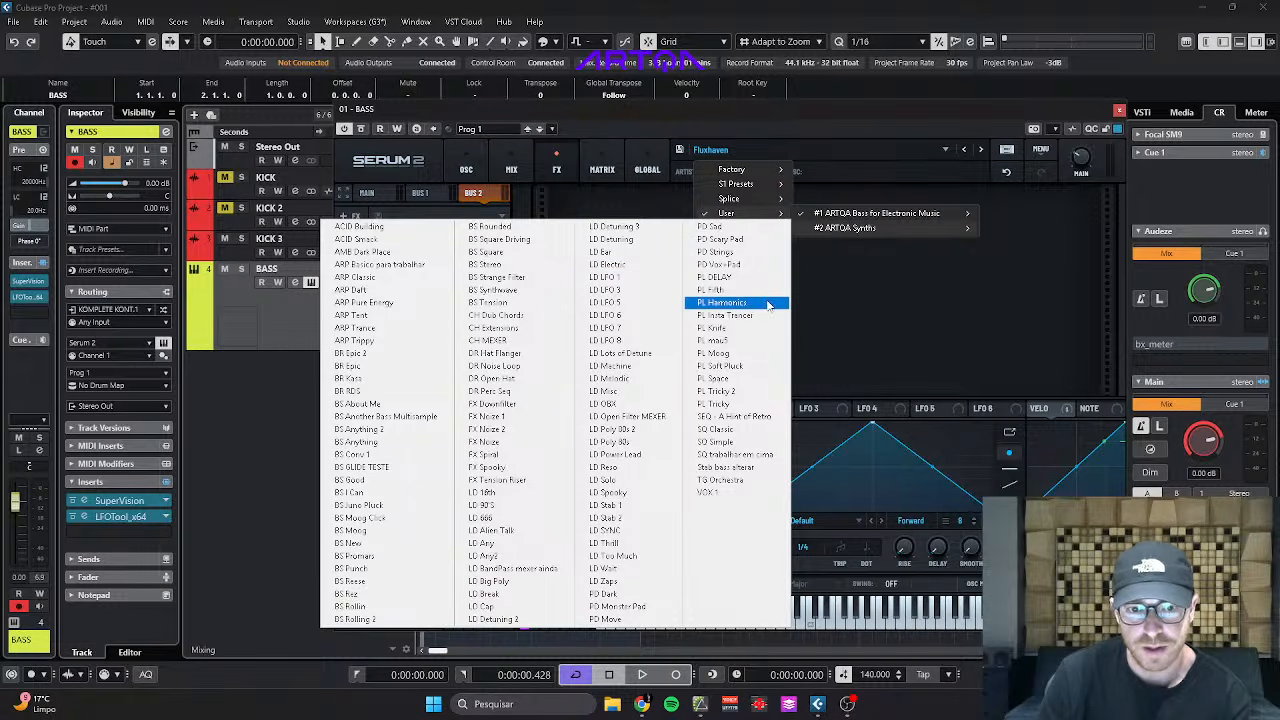
pyautogui.click(840, 301)
# Replace oscillator A's wavetable in Fluxhaven with AT Alter from the analog S2 Tables.
pyautogui.click(463, 165)
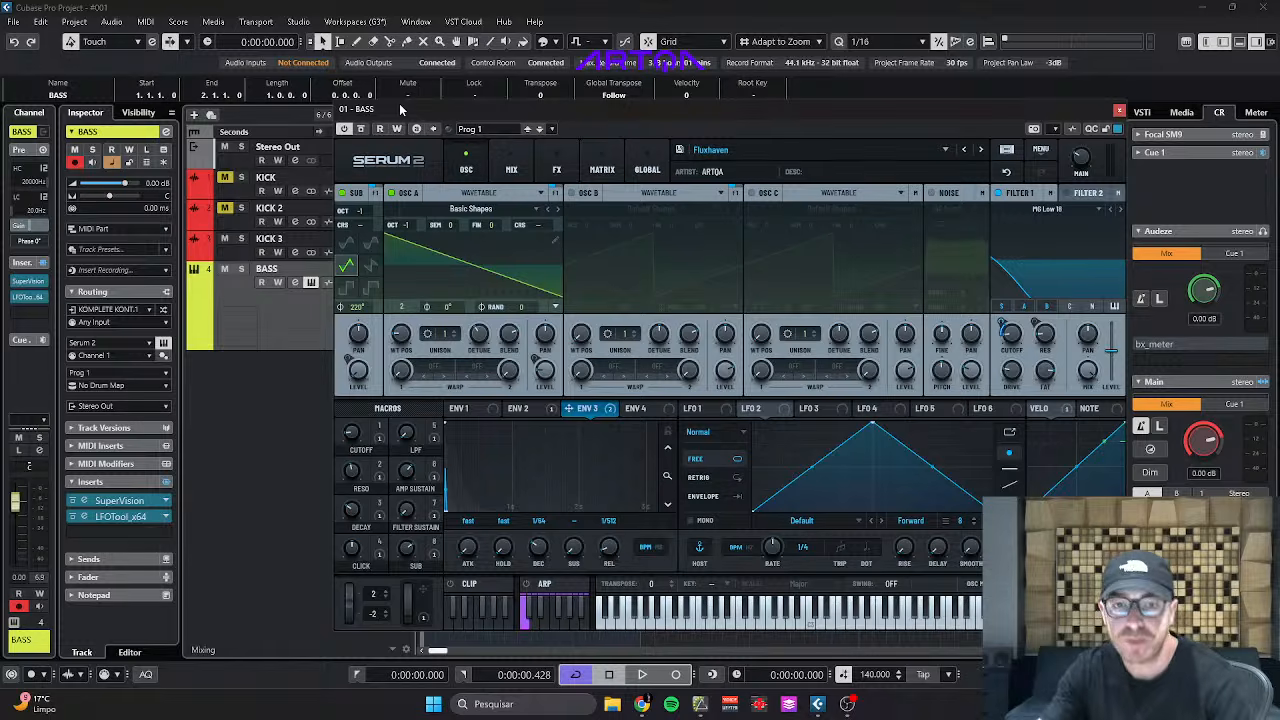
pyautogui.click(513, 169)
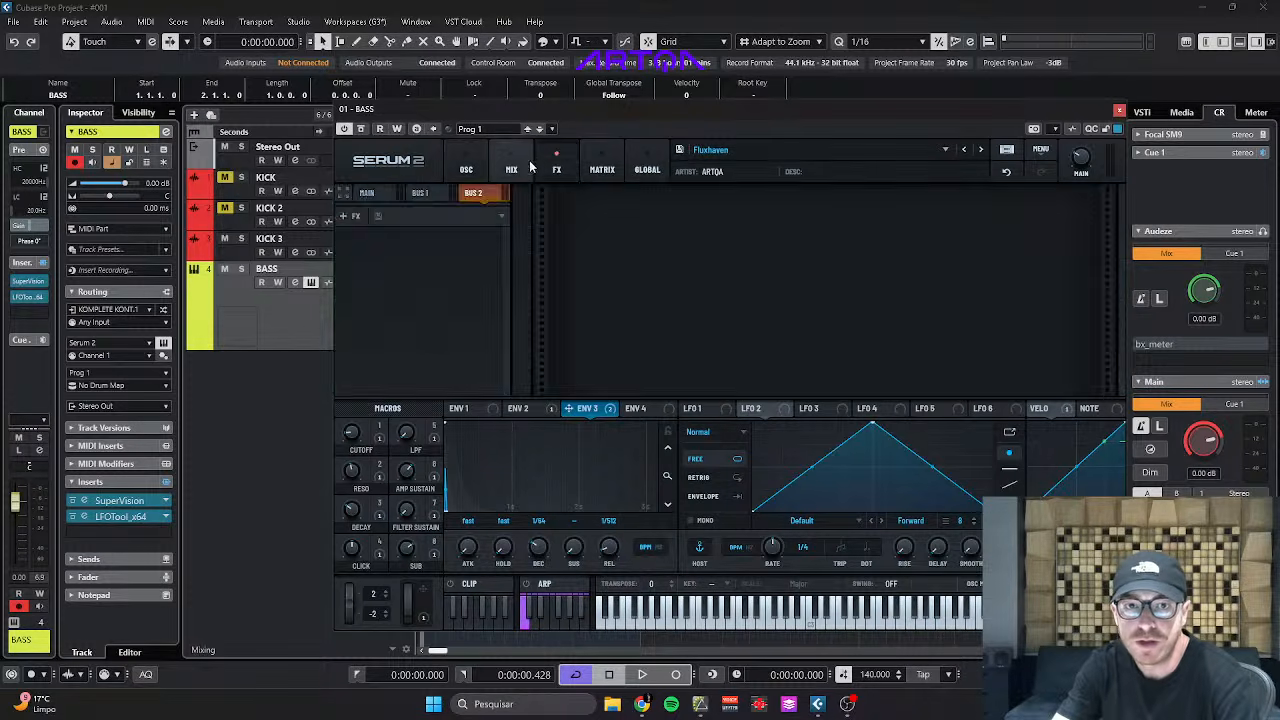
pyautogui.click(466, 169)
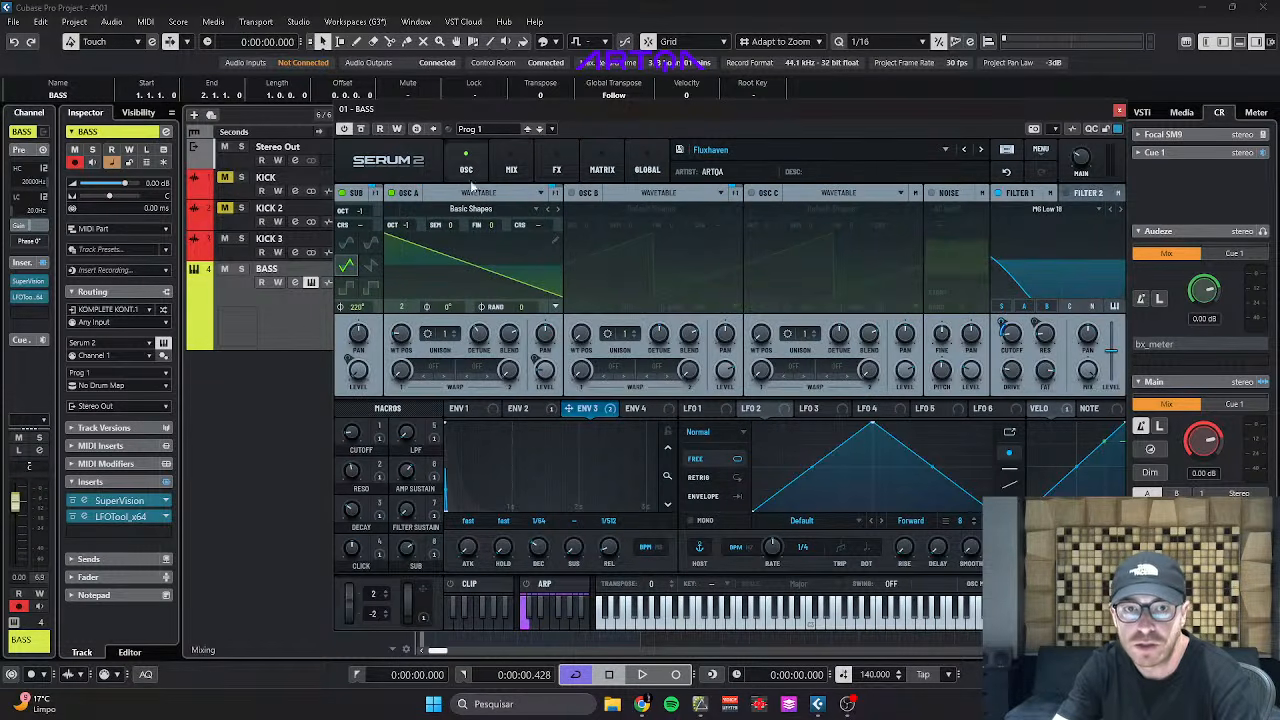
pyautogui.click(470, 208)
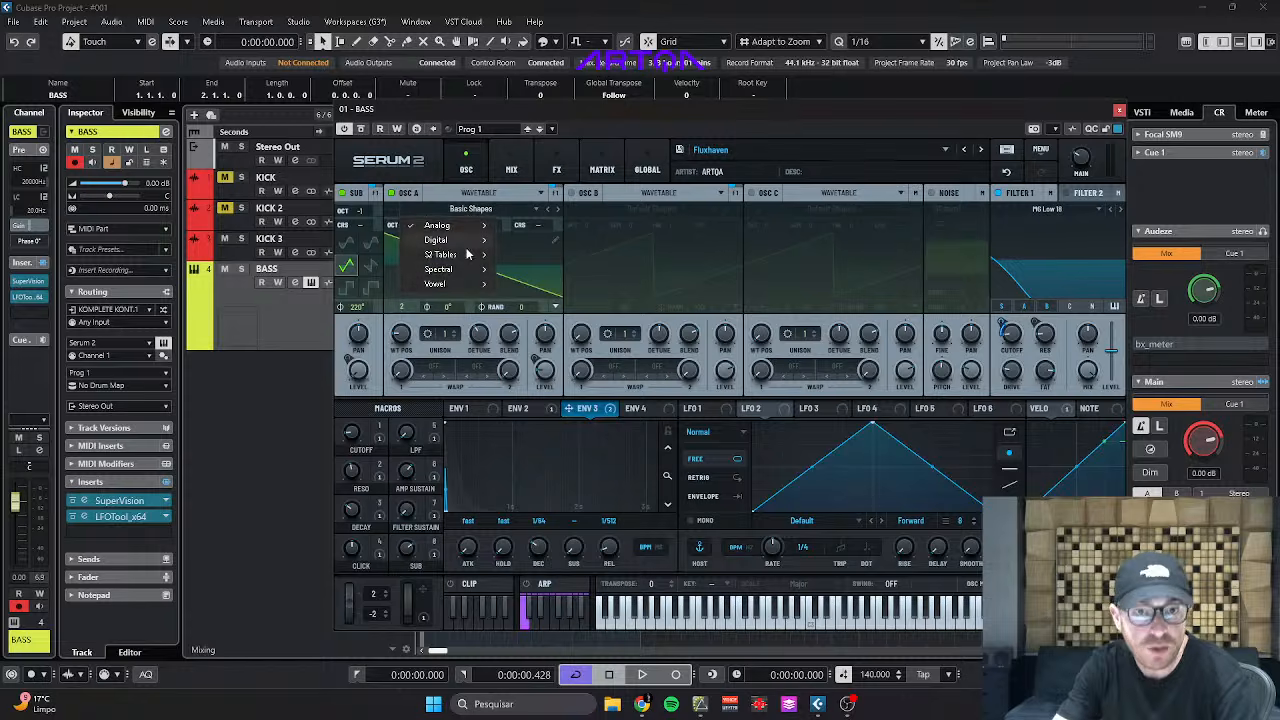
pyautogui.moveTo(461, 284)
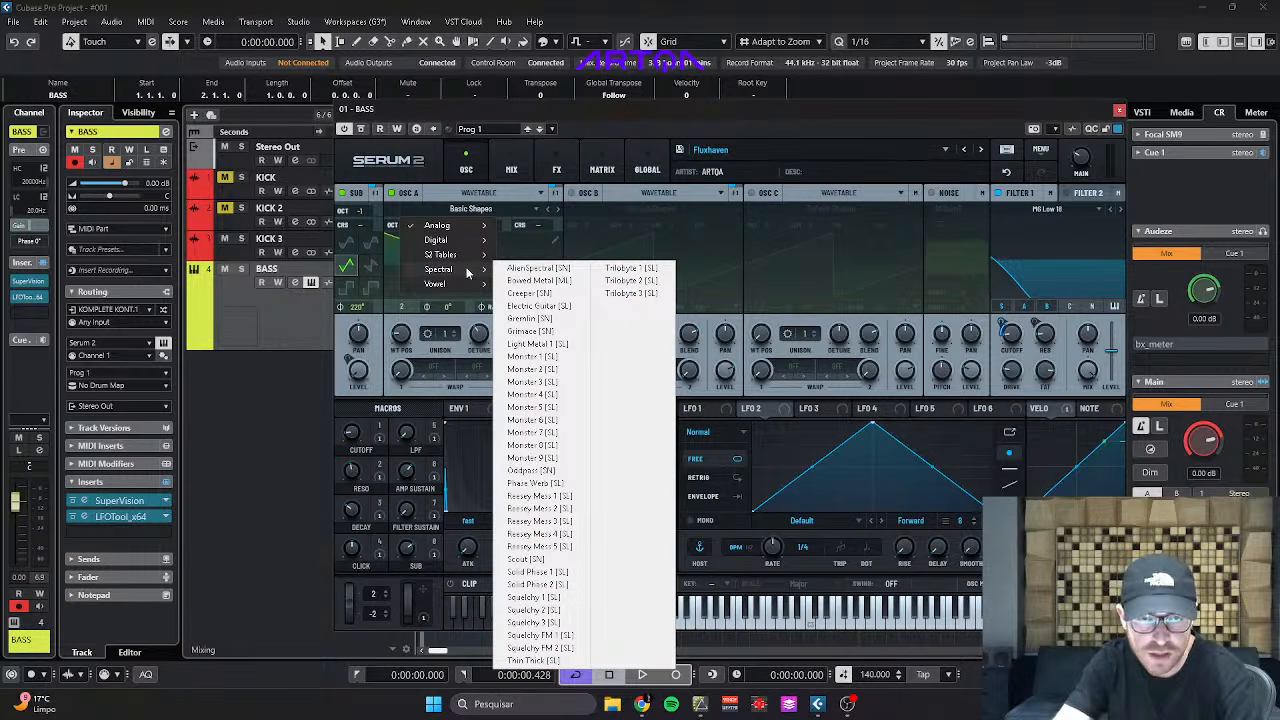
pyautogui.moveTo(441, 254)
pyautogui.moveTo(524, 258)
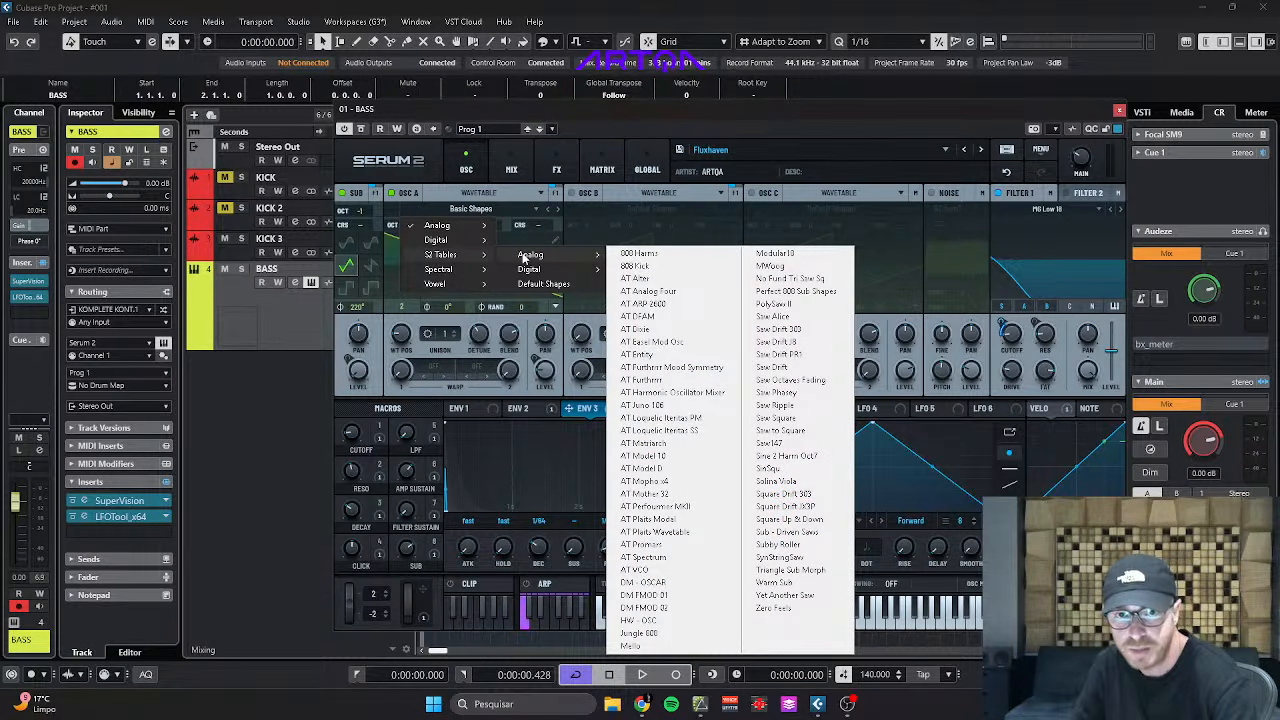
pyautogui.click(651, 282)
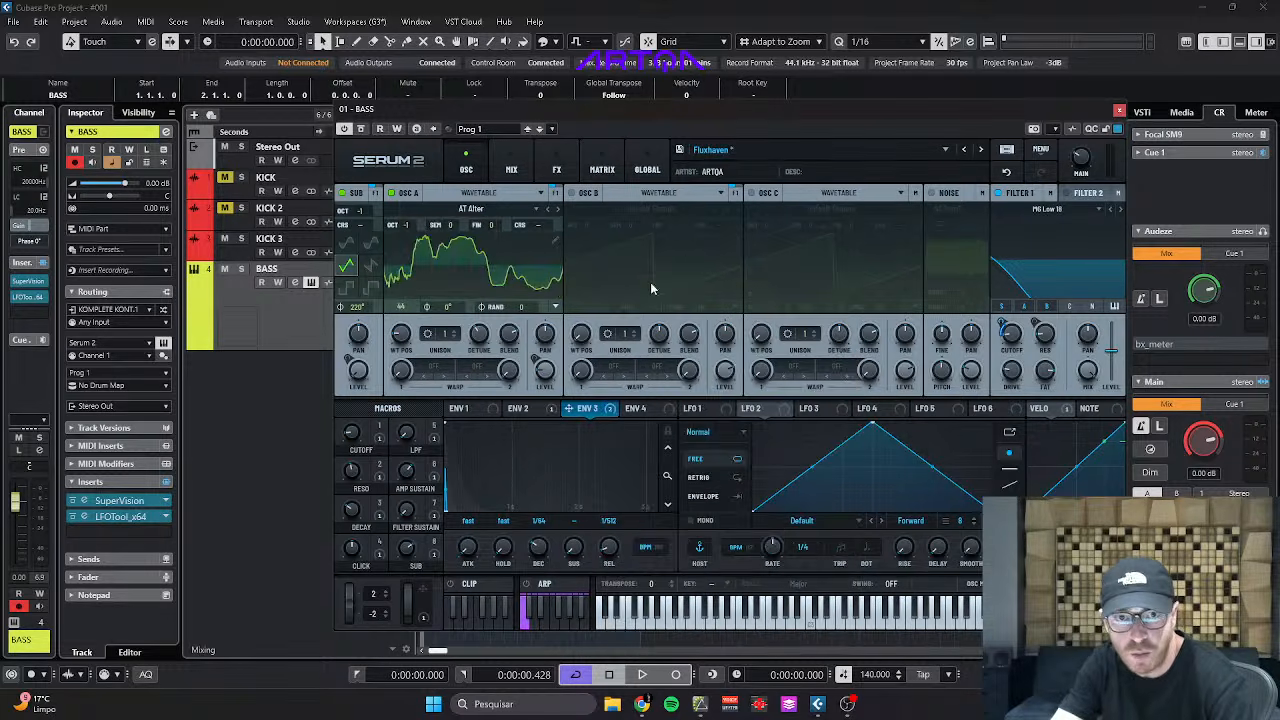
# Audition the bank presets from Frosthaven through Ghost to Glass and go back to Ghost.
pyautogui.click(978, 151)
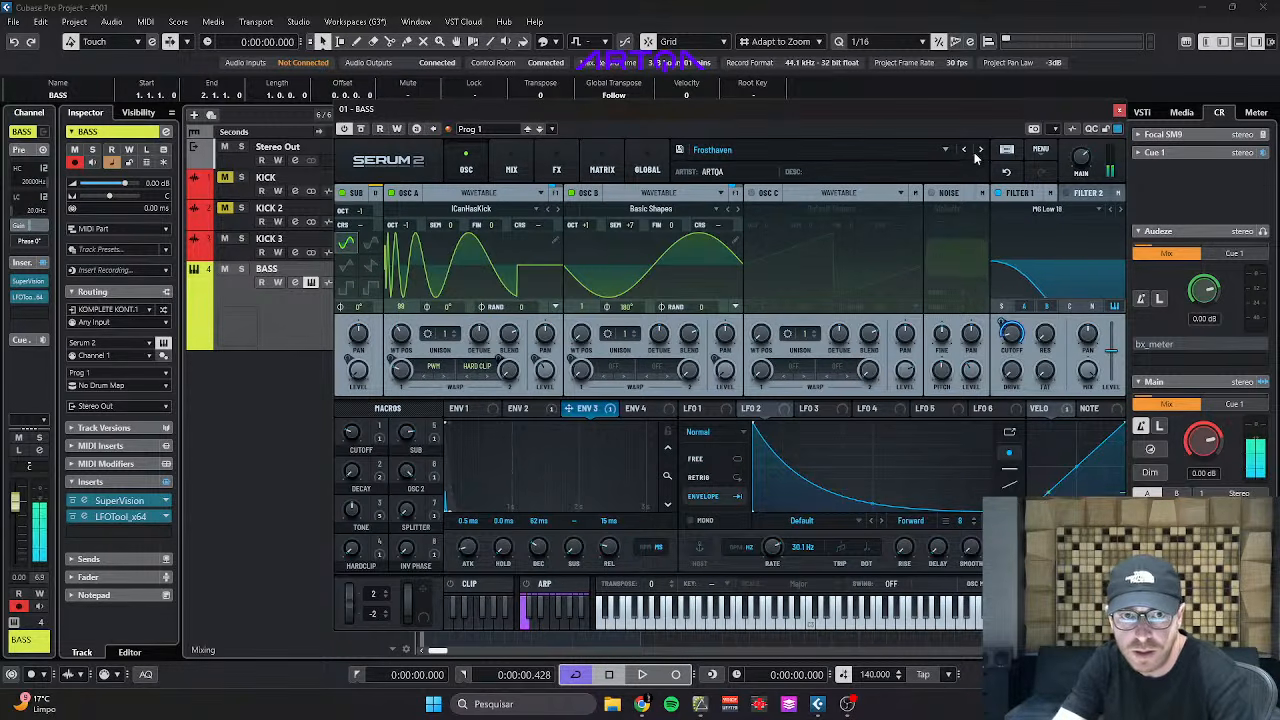
pyautogui.click(977, 153)
pyautogui.click(978, 153)
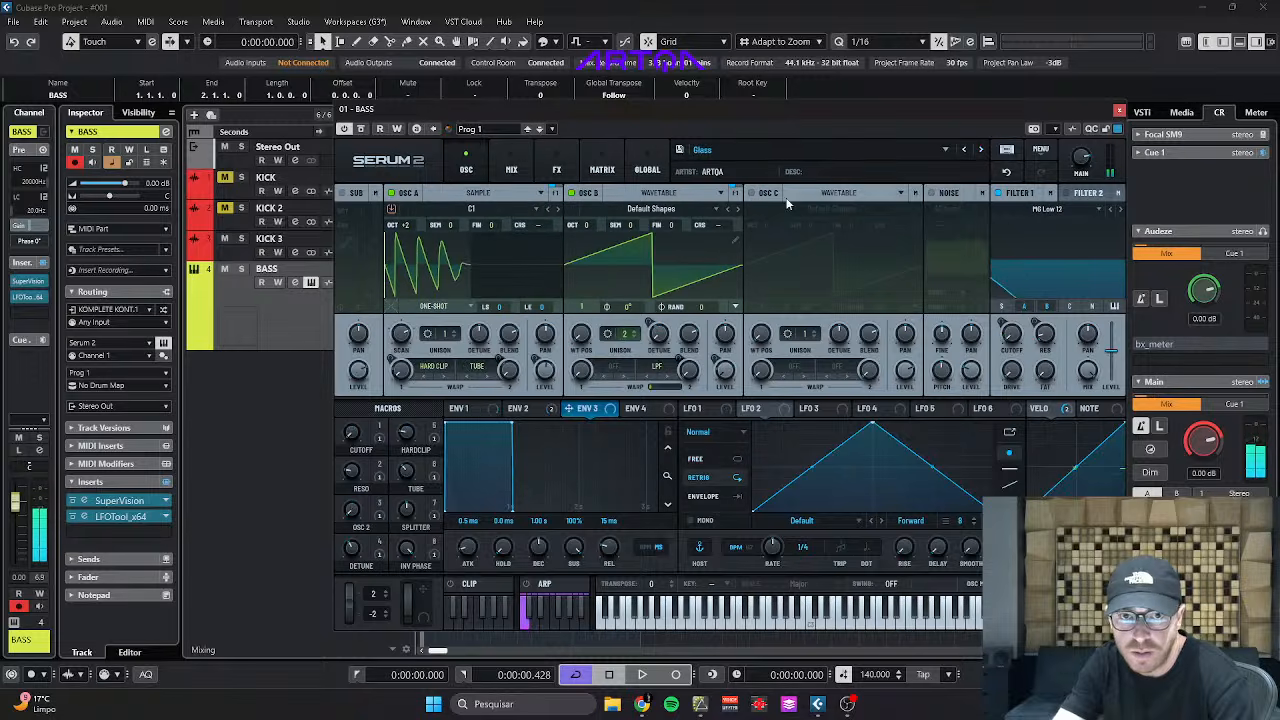
pyautogui.click(963, 150)
# Initialise the preset, load the 808 Harms wavetable into oscillator A at octave -2 and raise its wavetable position.
pyautogui.click(1039, 150)
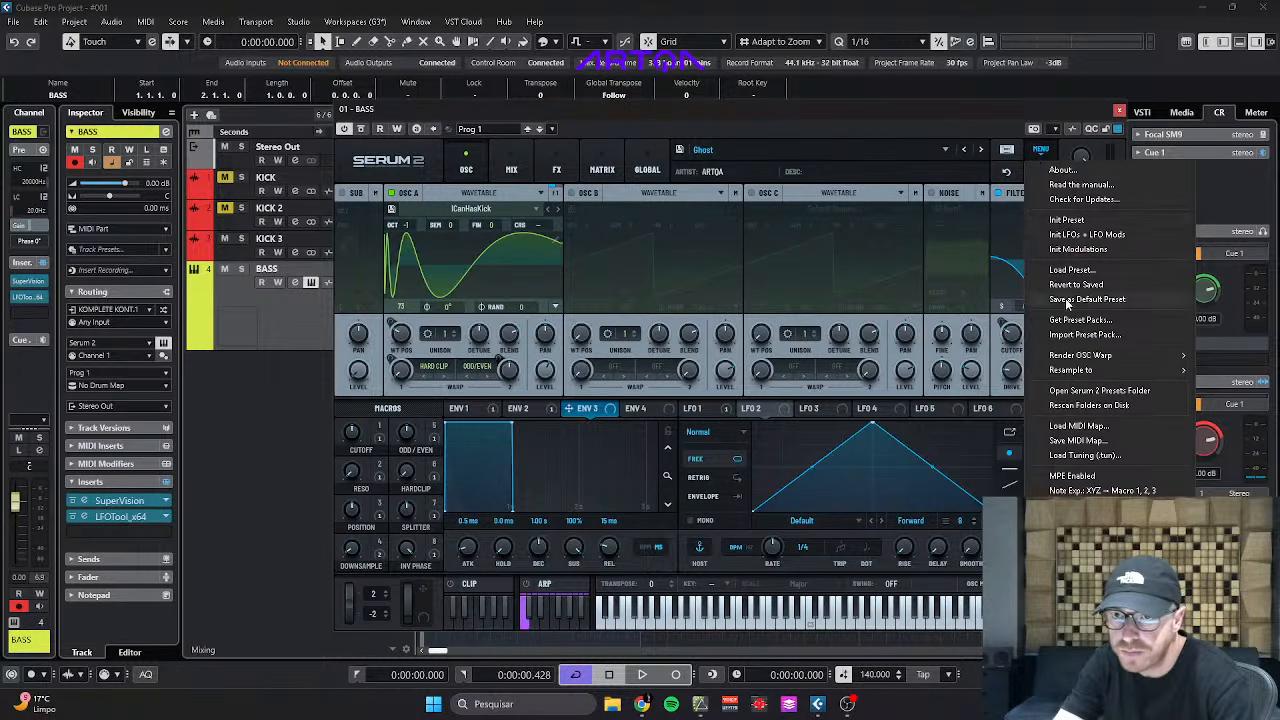
pyautogui.click(1066, 219)
pyautogui.click(474, 208)
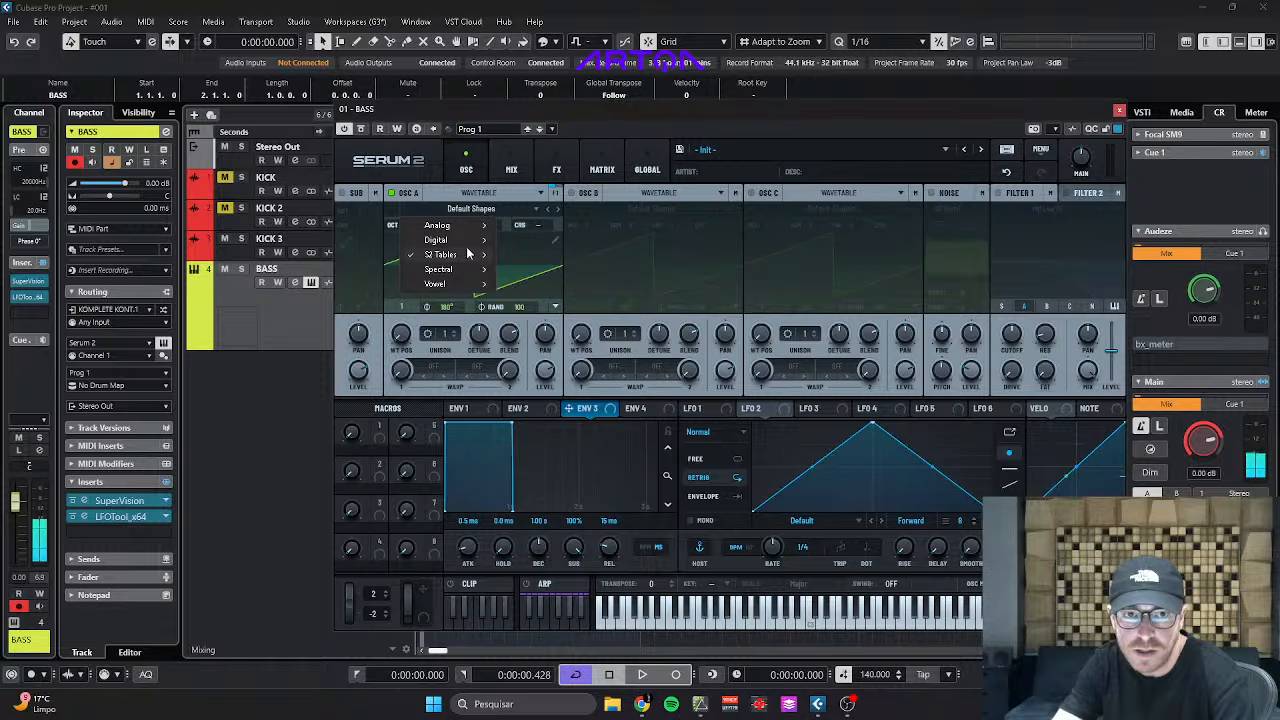
pyautogui.click(650, 251)
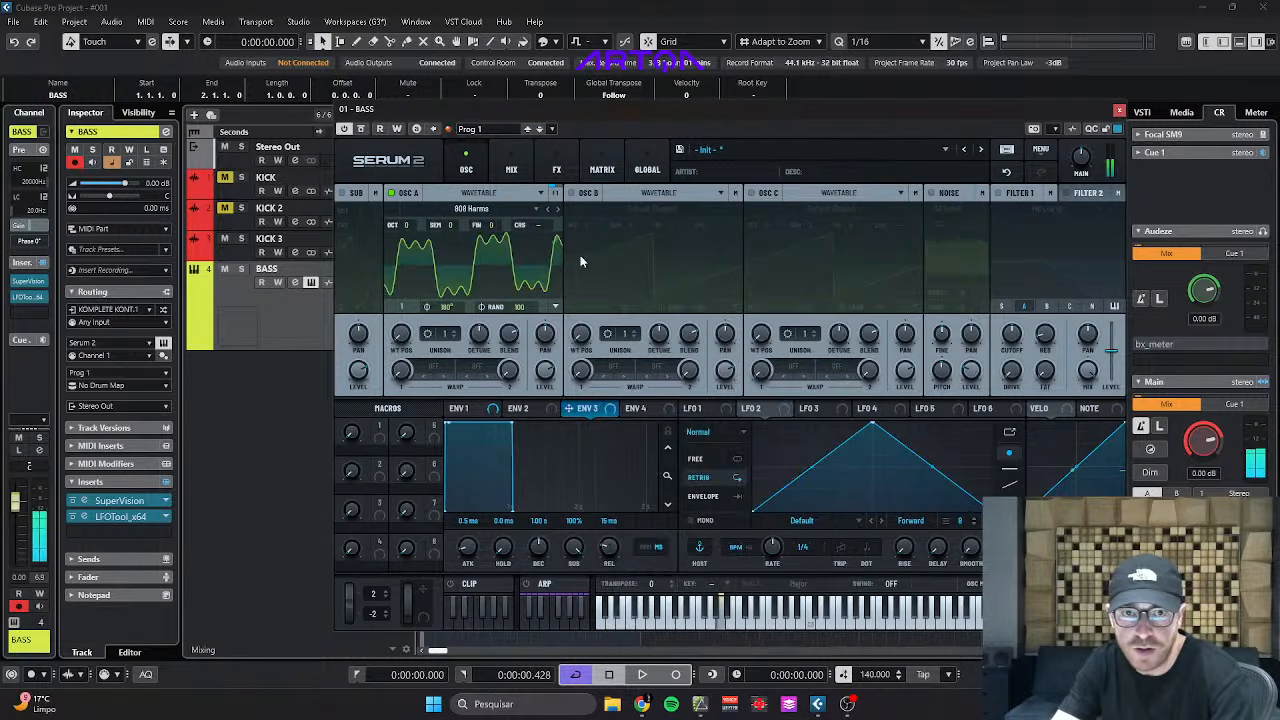
pyautogui.moveTo(401, 338); pyautogui.dragTo(410, 258)
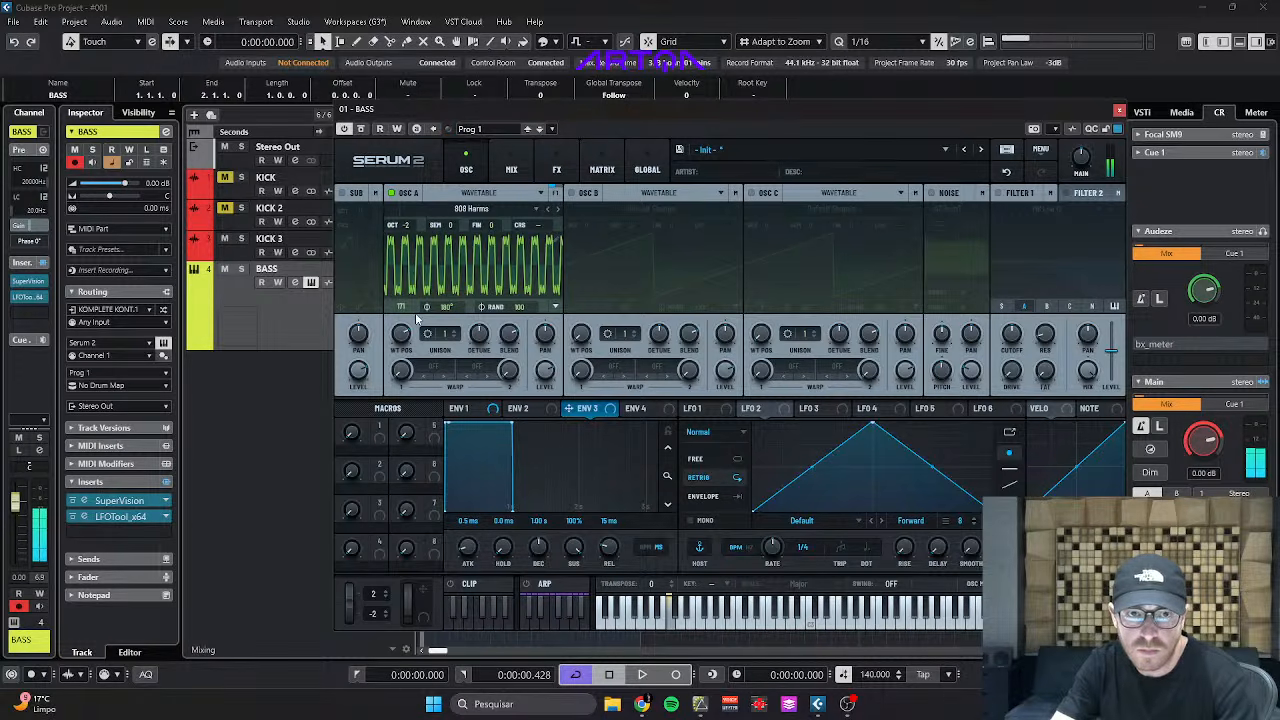
pyautogui.moveTo(401, 335); pyautogui.dragTo(405, 302)
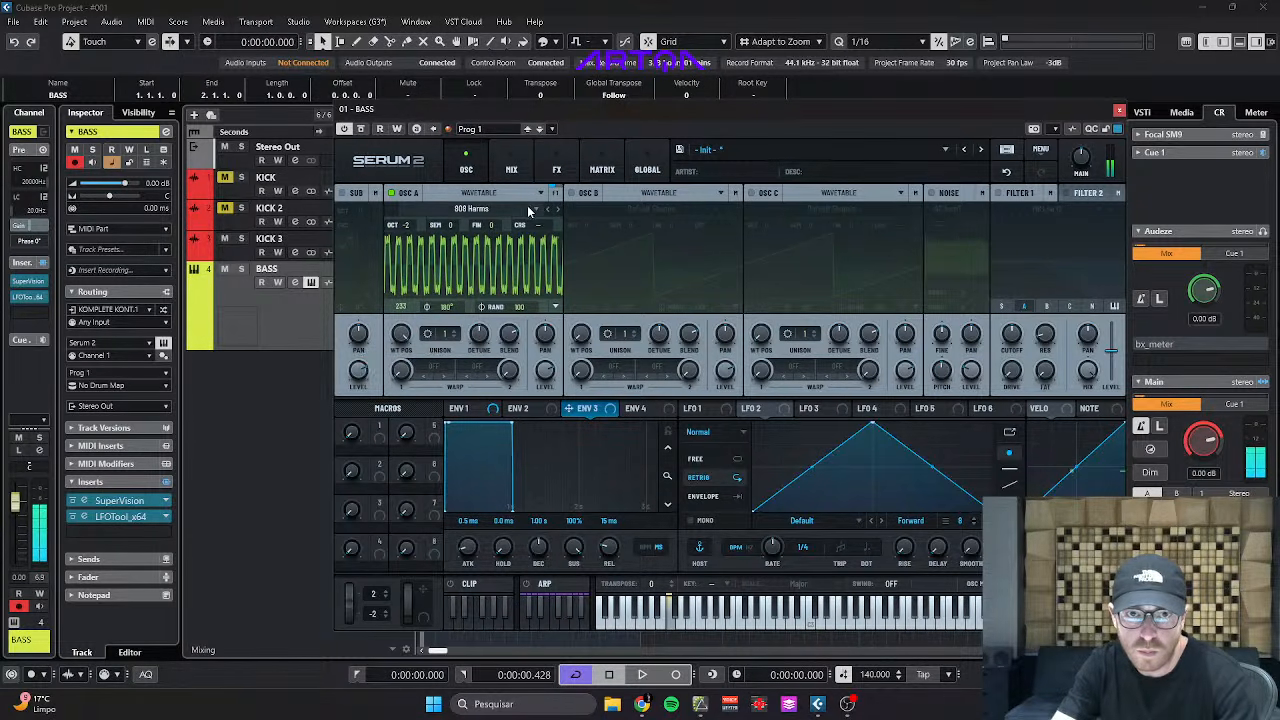
# Step oscillator A to AT Analog Four and back to AT Alter, lowering its wavetable position to about 98.
pyautogui.click(557, 209)
pyautogui.click(557, 209)
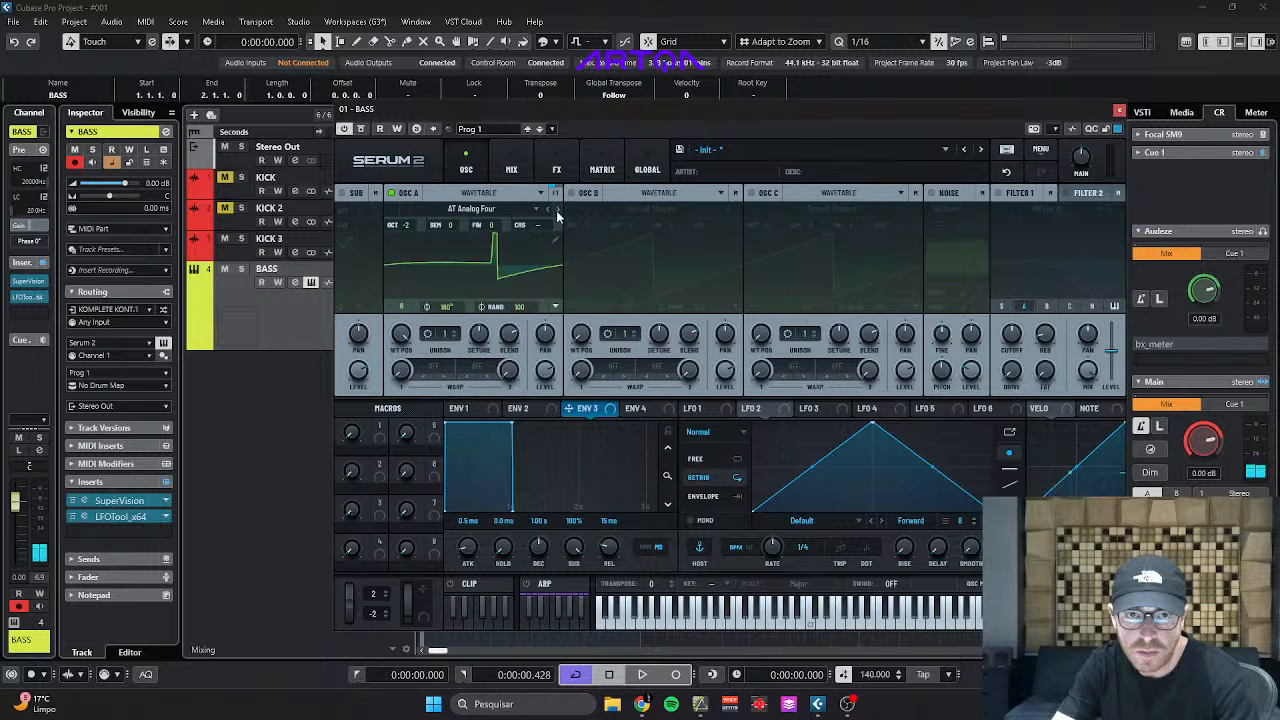
pyautogui.click(549, 209)
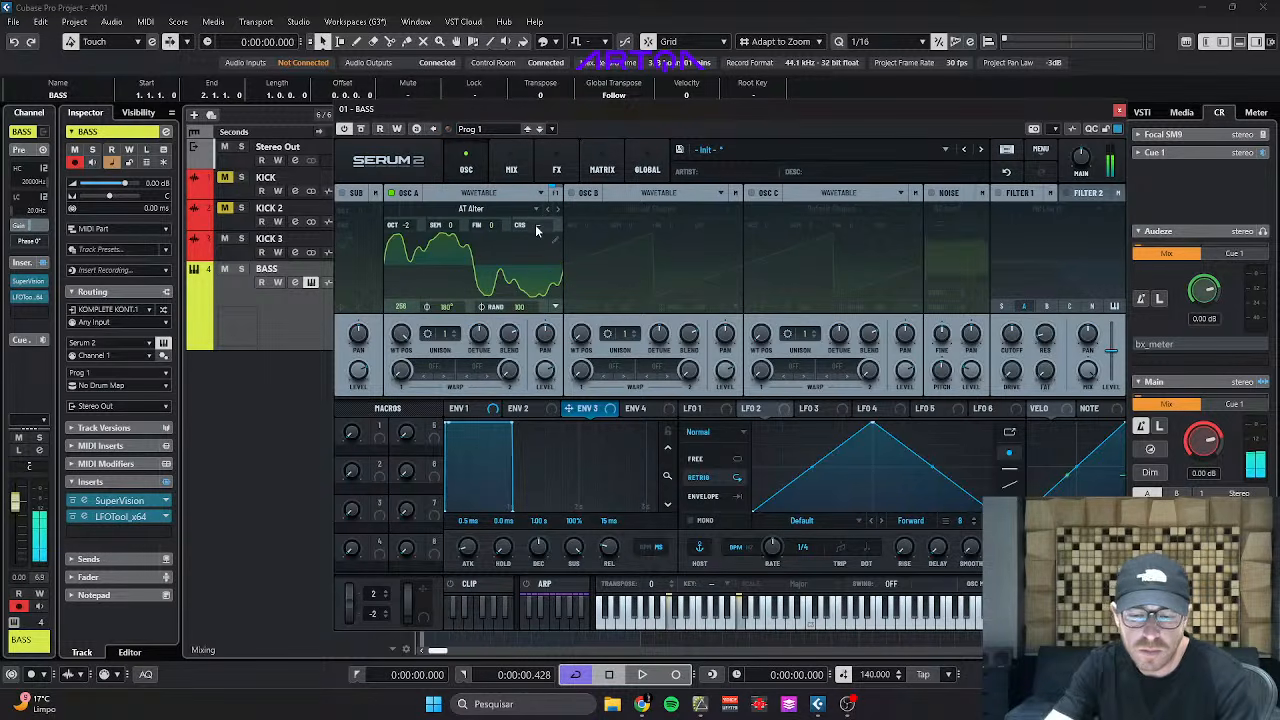
pyautogui.moveTo(401, 333); pyautogui.dragTo(447, 346)
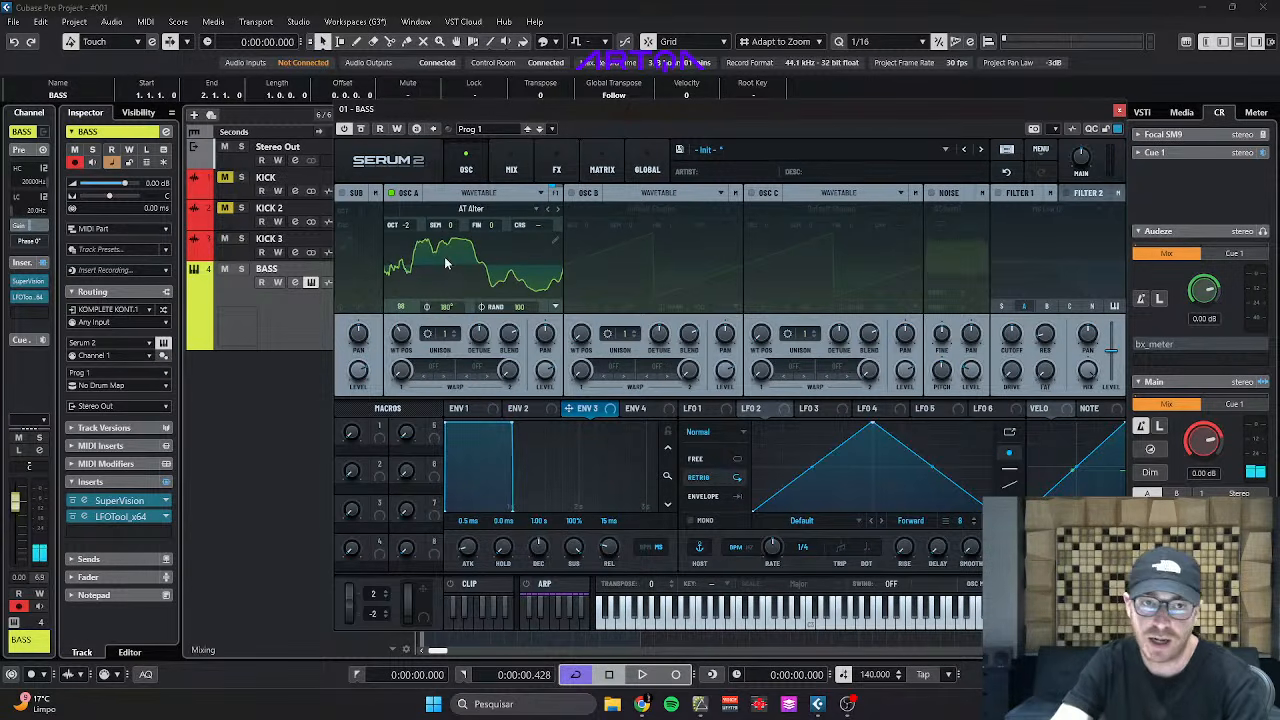
# Try the 4 Partials All Combos wavetable in oscillator A, then switch to 8 Partials All Combos at wavetable position 31.
pyautogui.click(466, 210)
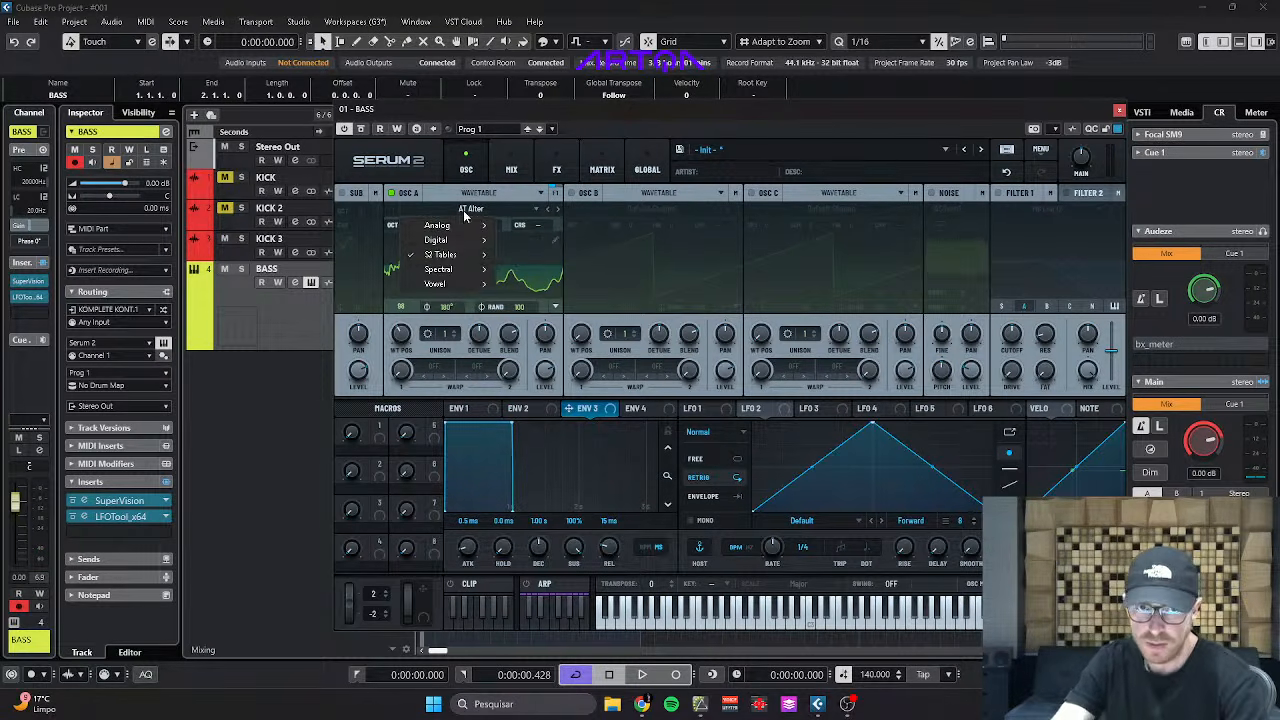
pyautogui.moveTo(452, 256)
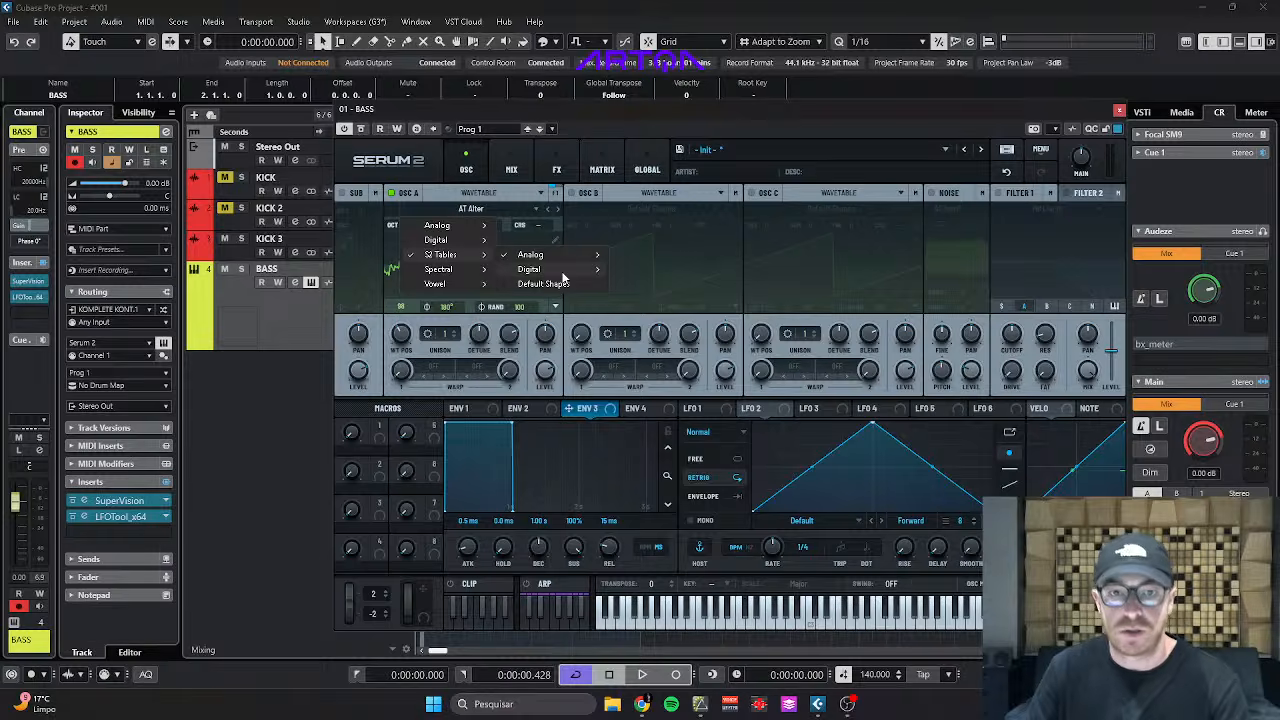
pyautogui.moveTo(556, 285)
pyautogui.click(632, 272)
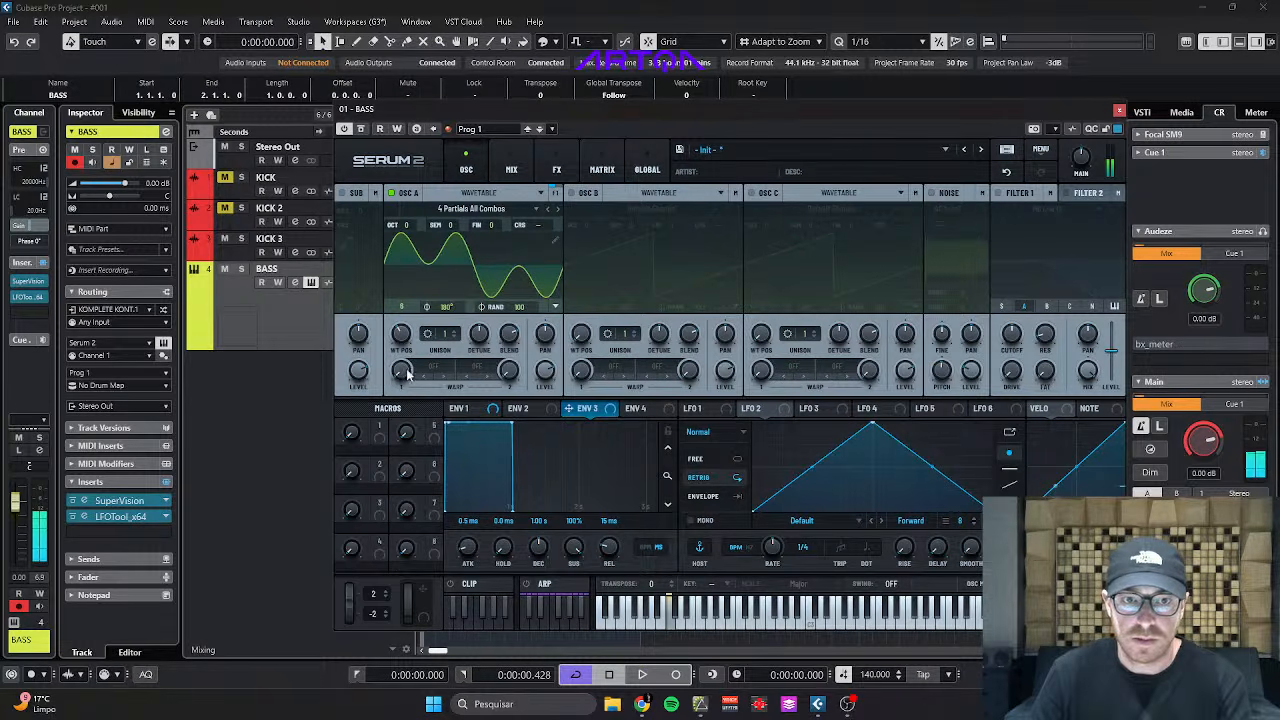
pyautogui.moveTo(402, 338); pyautogui.dragTo(447, 457)
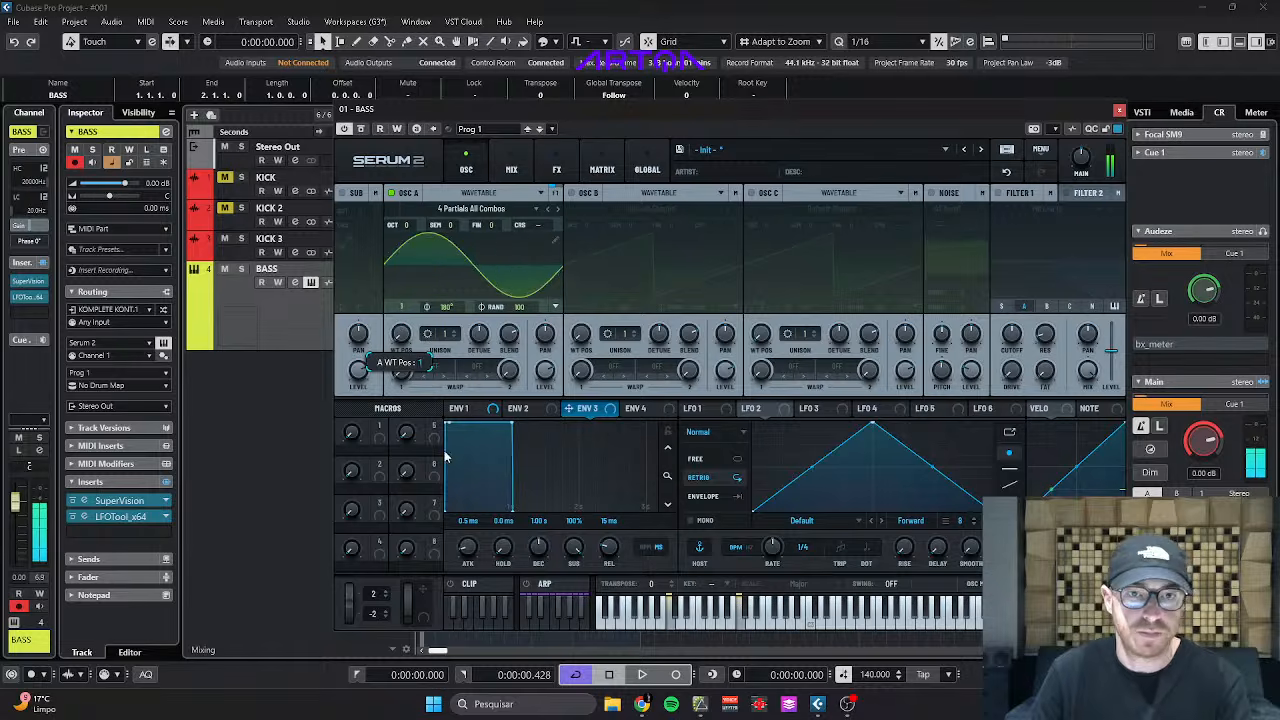
pyautogui.click(558, 210)
pyautogui.moveTo(397, 340); pyautogui.dragTo(405, 277)
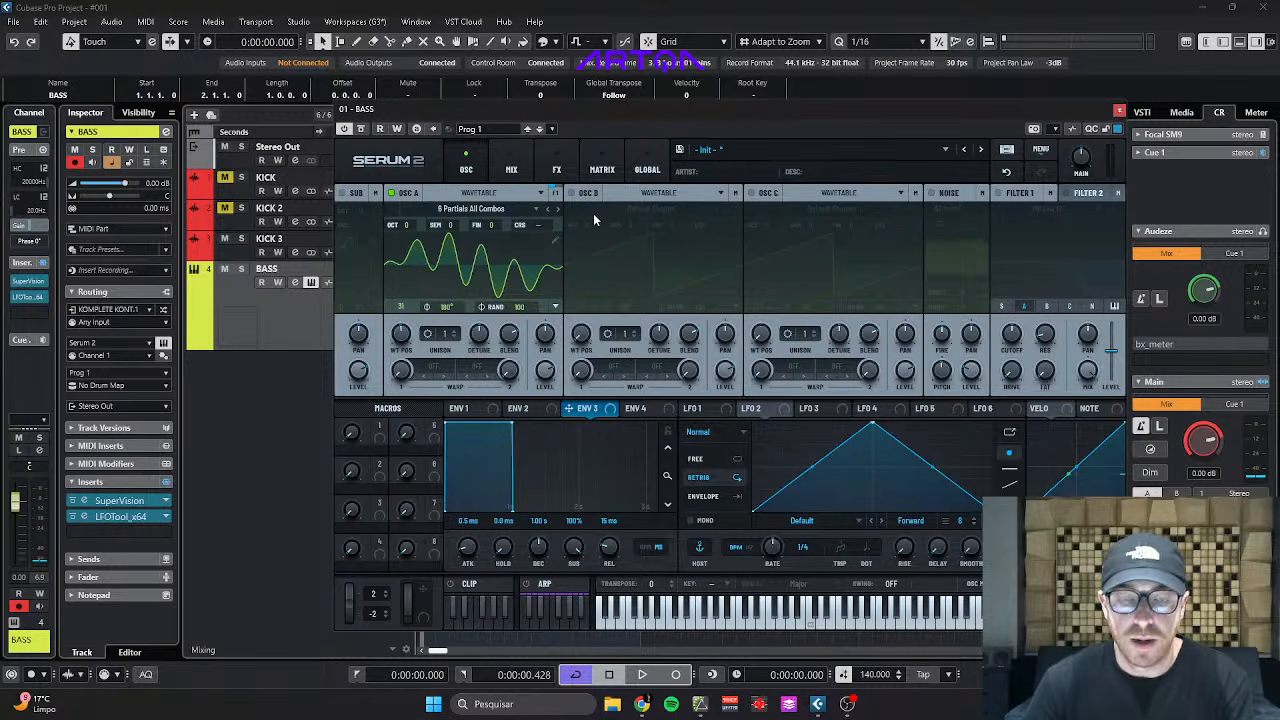
# Enable oscillator B with its Default Shapes wavetable and set its warp mode to FM from oscillator A.
pyautogui.click(572, 194)
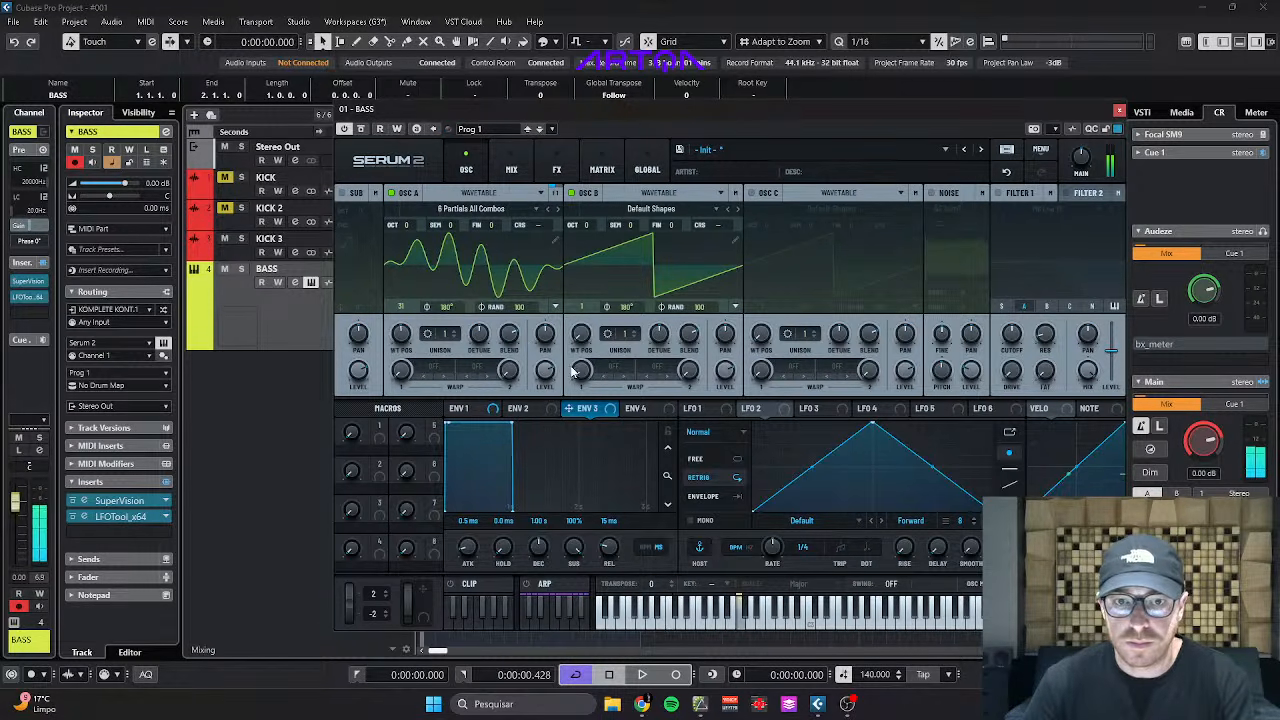
pyautogui.click(606, 386)
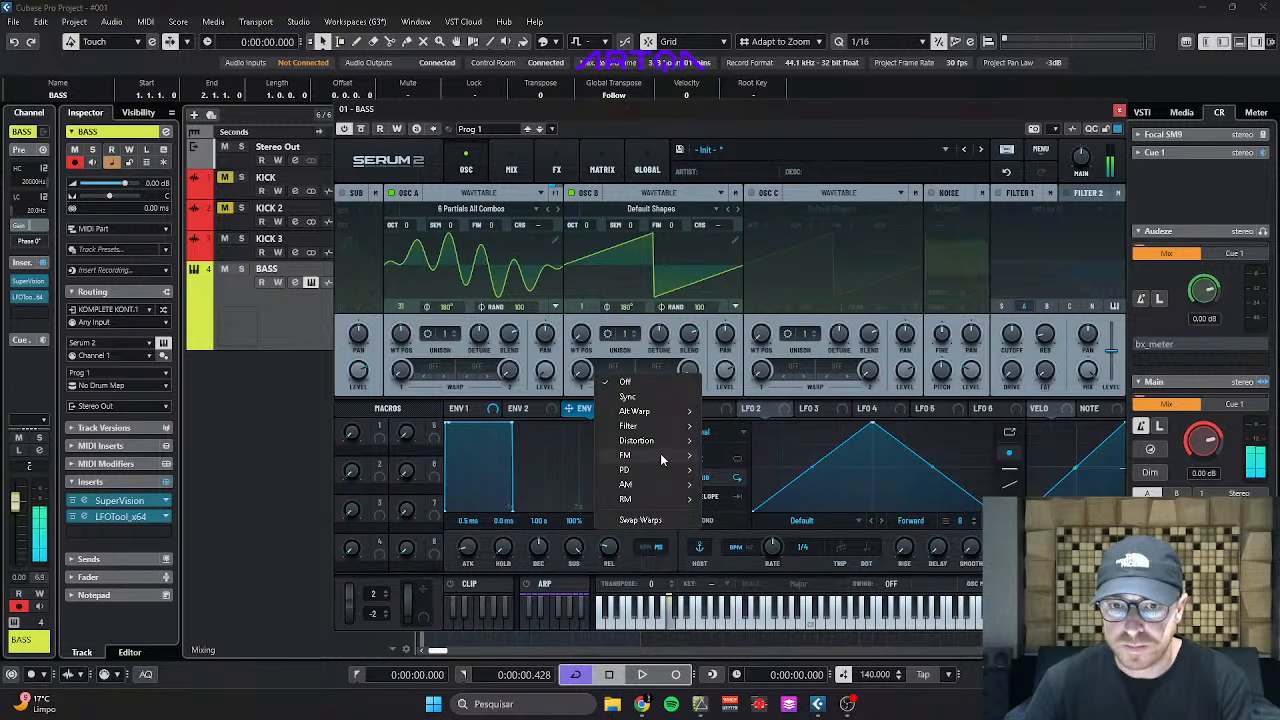
pyautogui.moveTo(660, 455)
pyautogui.click(720, 455)
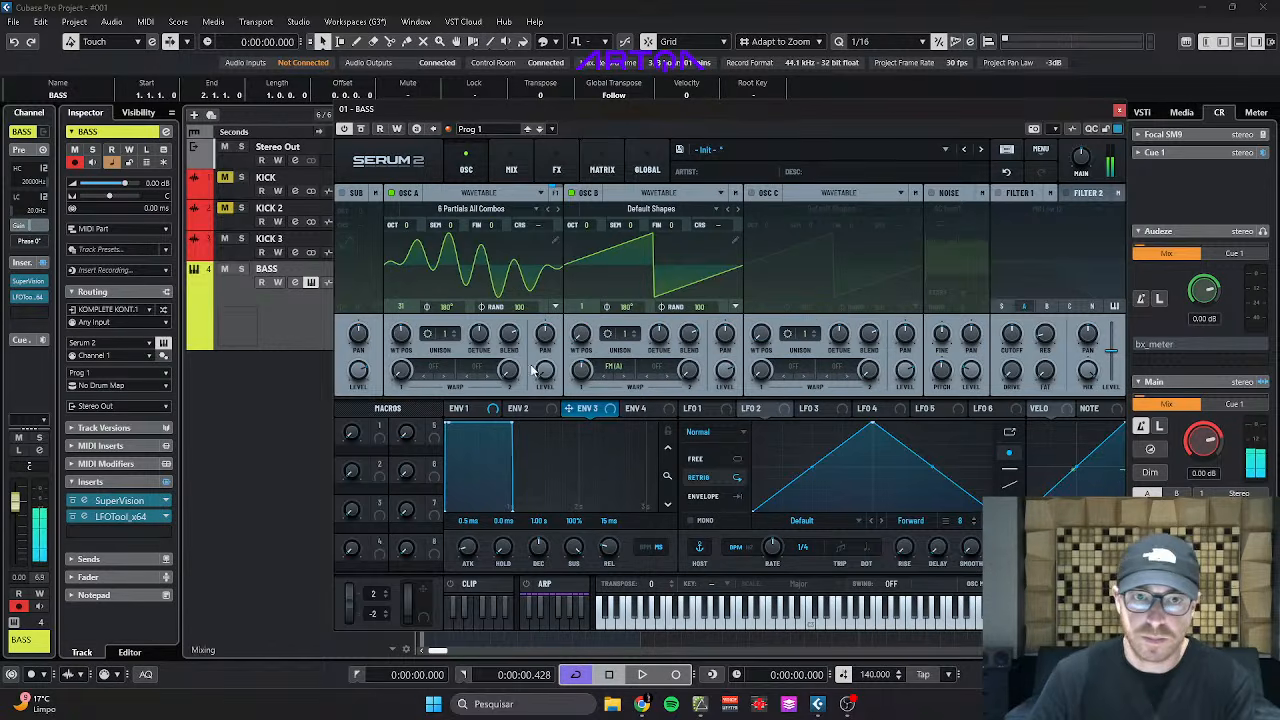
# Set oscillator A's wavetable position to about 28 and the octave of oscillators A and B to -1.
pyautogui.moveTo(403, 339); pyautogui.dragTo(410, 345)
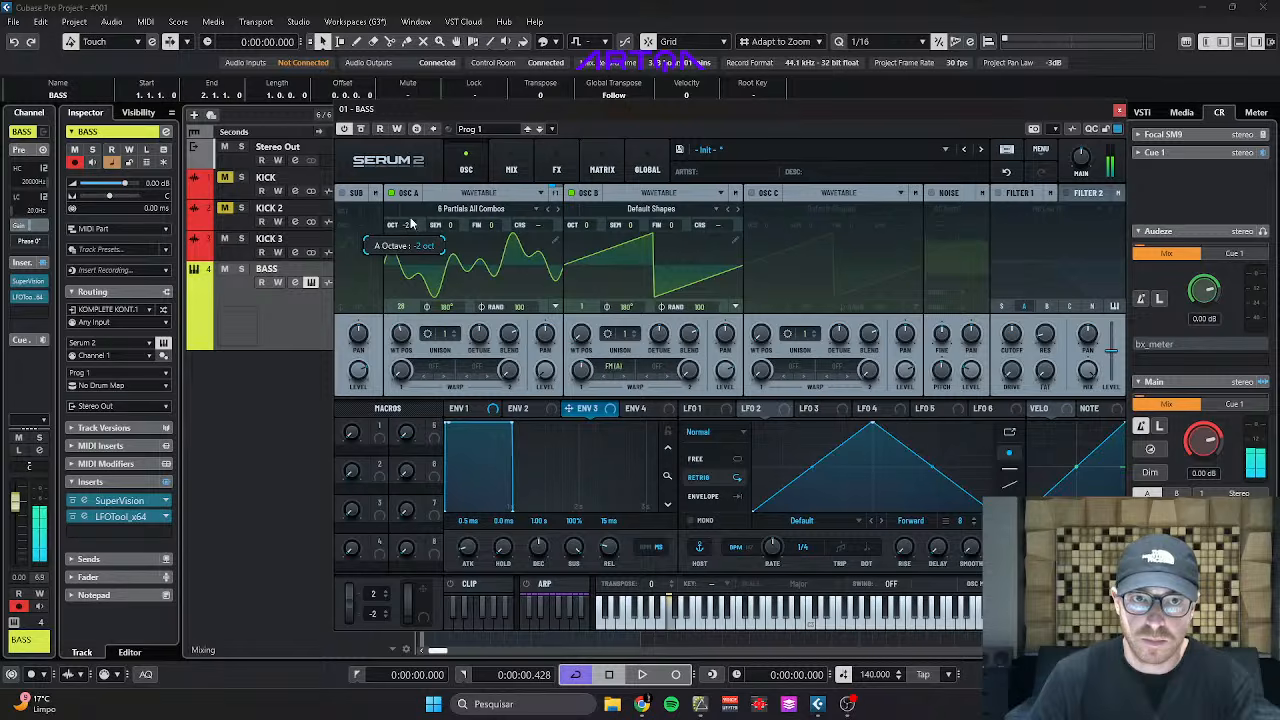
pyautogui.moveTo(590, 226); pyautogui.dragTo(590, 213)
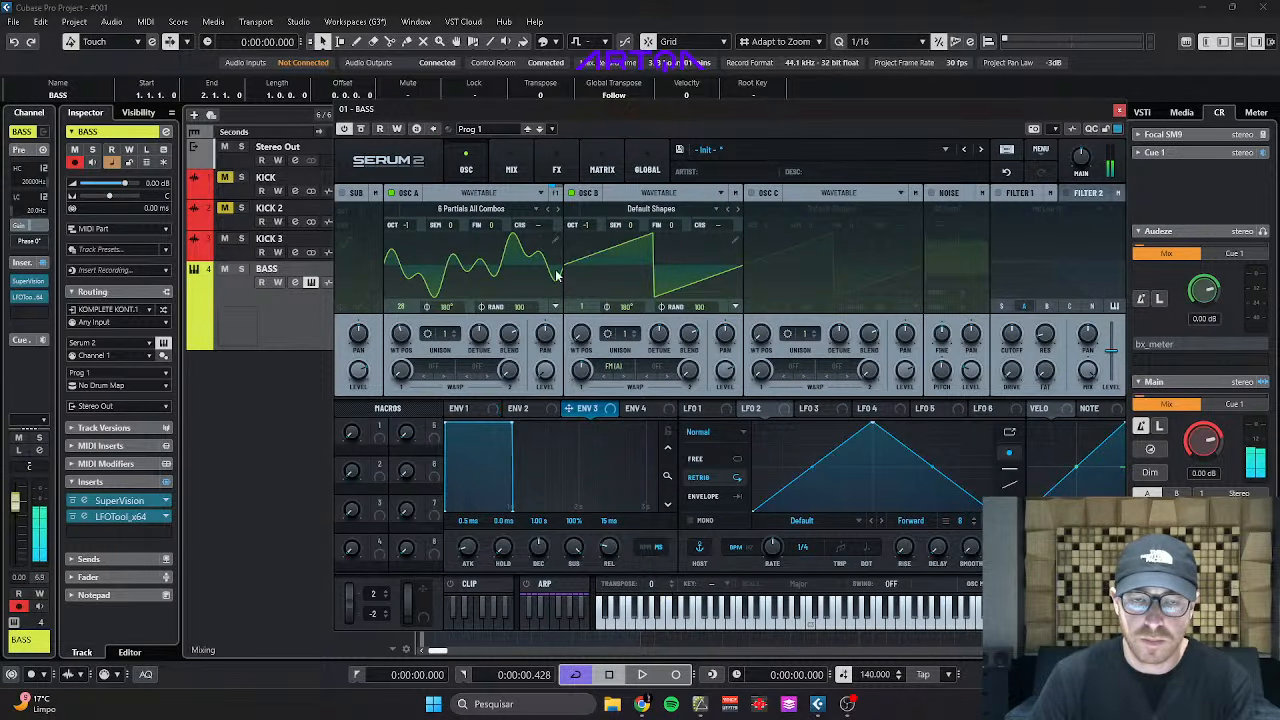
# Try oscillator A's wavetable position at 22 and 25 with oscillator B's FM warp left at 50%.
pyautogui.moveTo(408, 345); pyautogui.dragTo(420, 368)
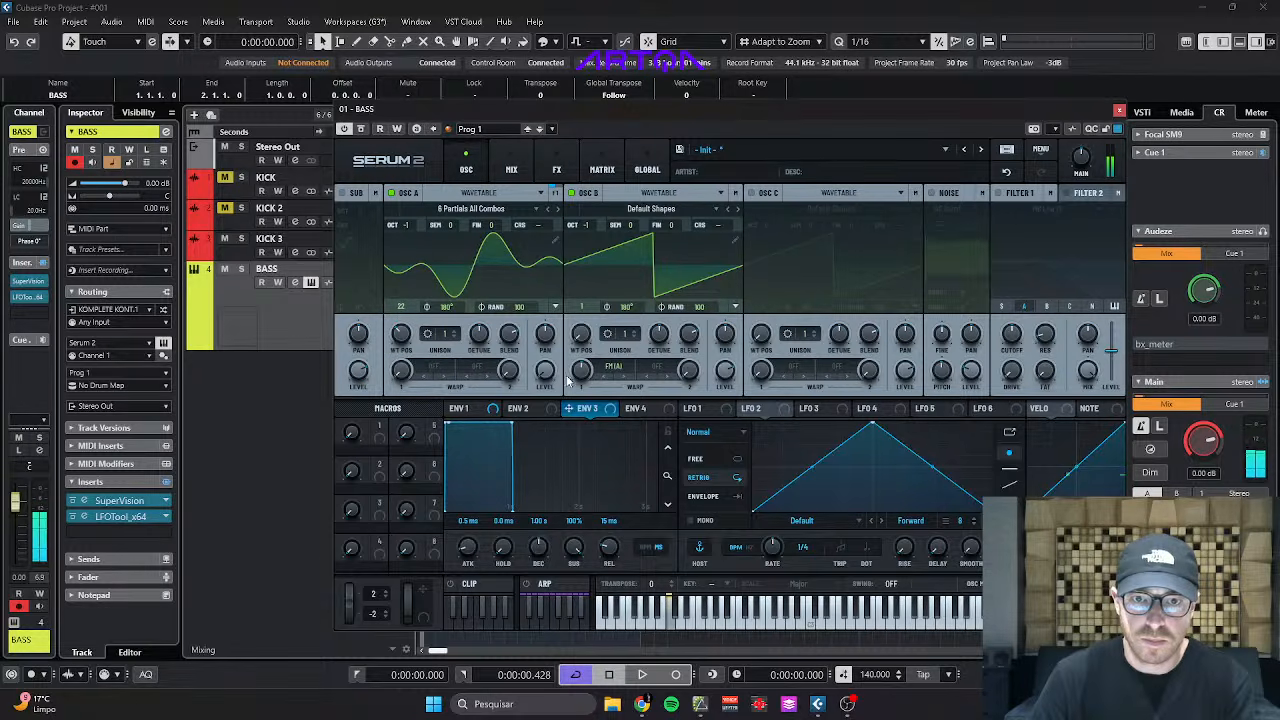
pyautogui.moveTo(592, 382)
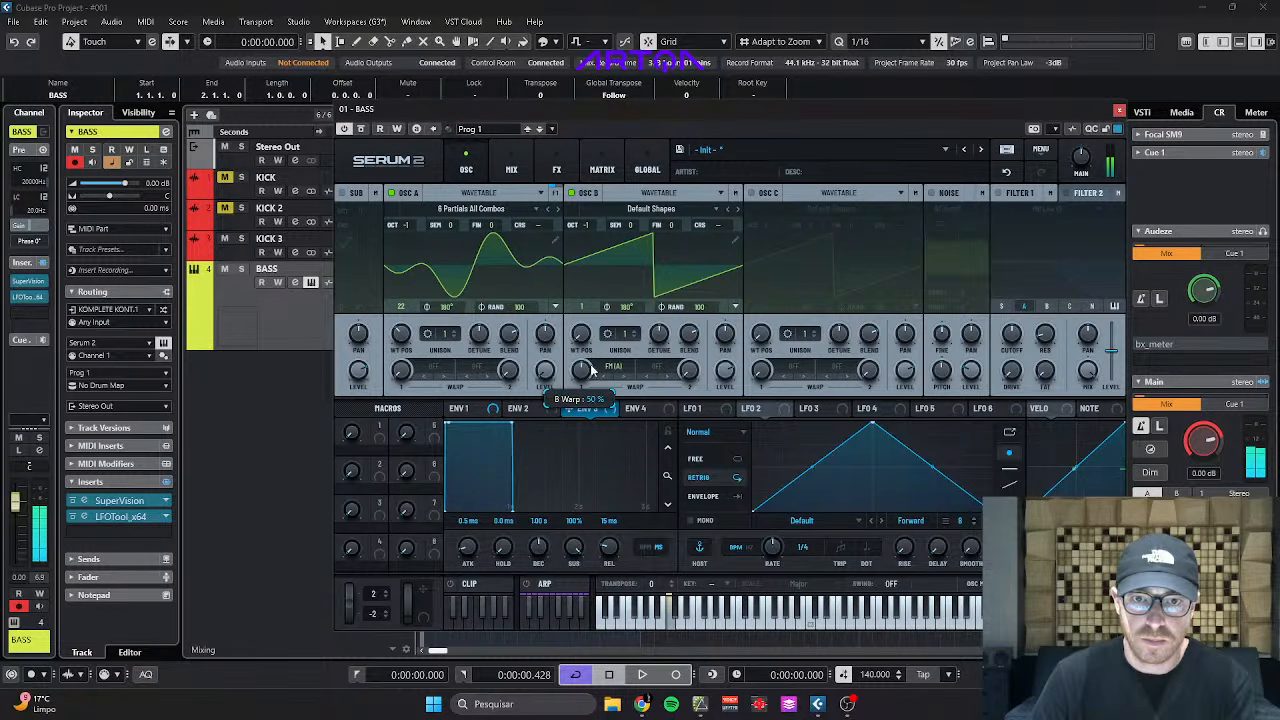
pyautogui.moveTo(400, 337)
pyautogui.mouseDown()
pyautogui.moveTo(408, 318)
pyautogui.moveTo(412, 345)
pyautogui.mouseUp()
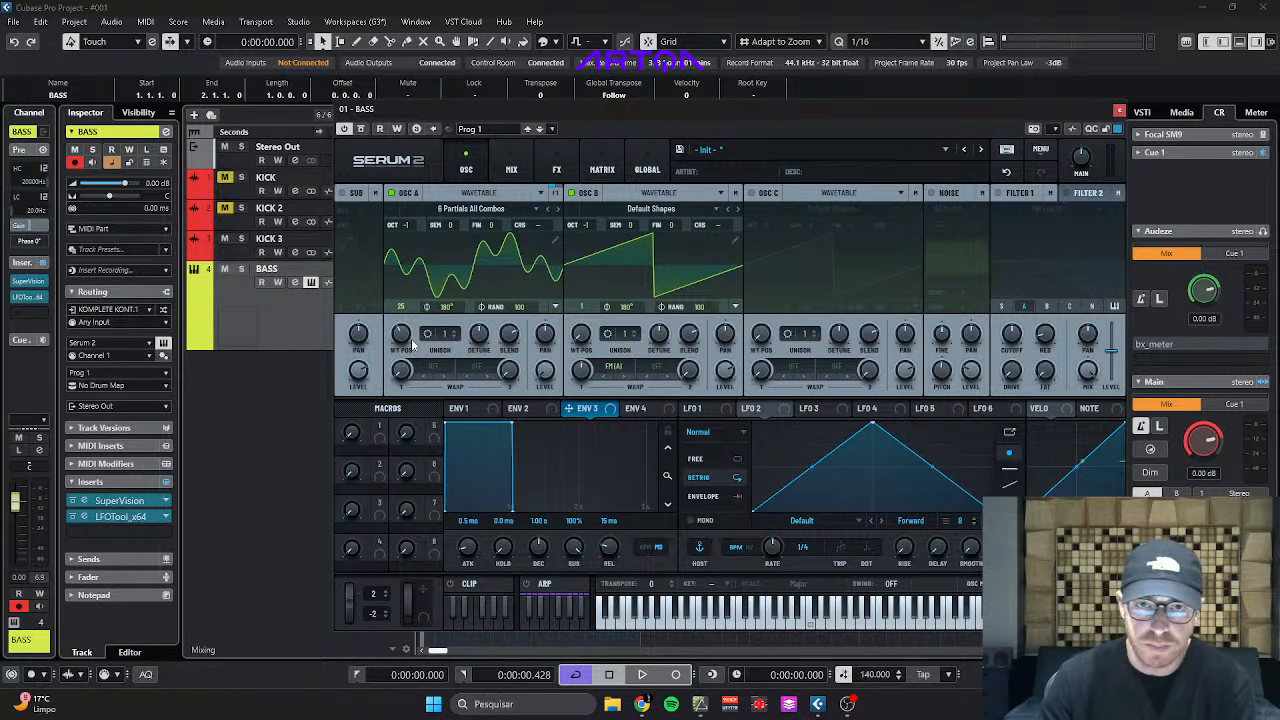
# Switch oscillator A's type from Wavetable to Granular and on to Spectral.
pyautogui.click(460, 197)
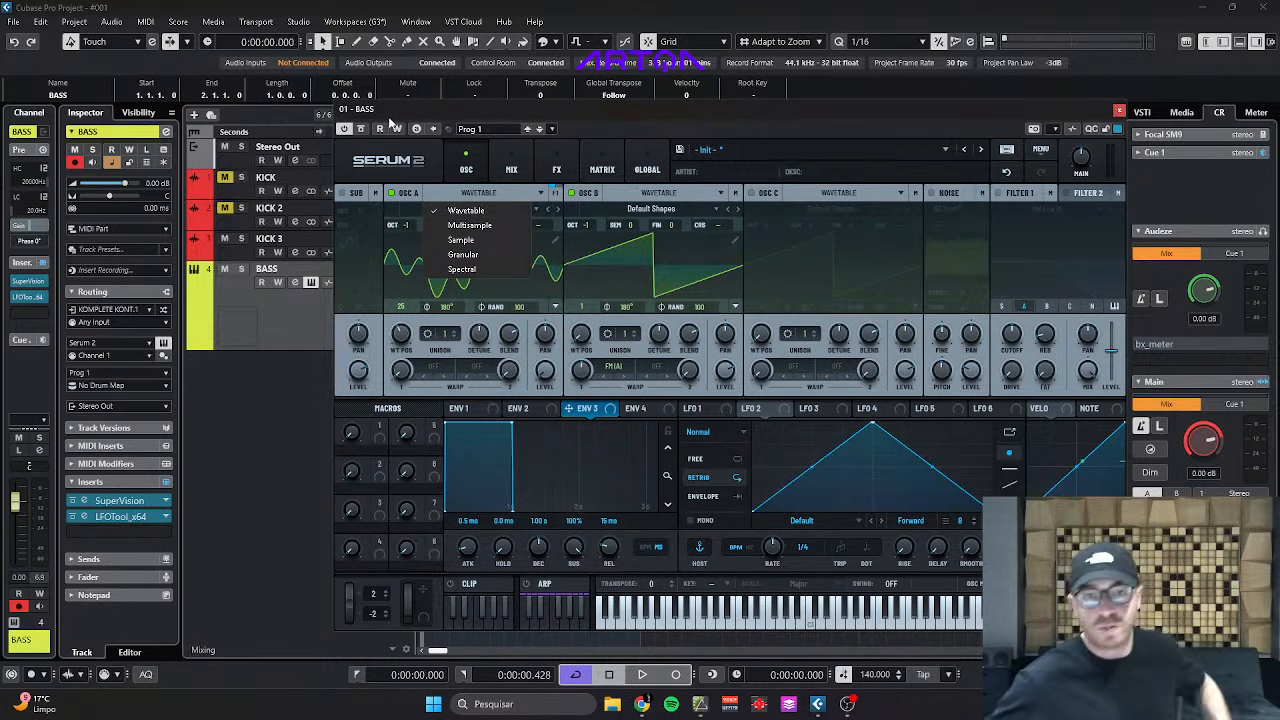
pyautogui.click(463, 256)
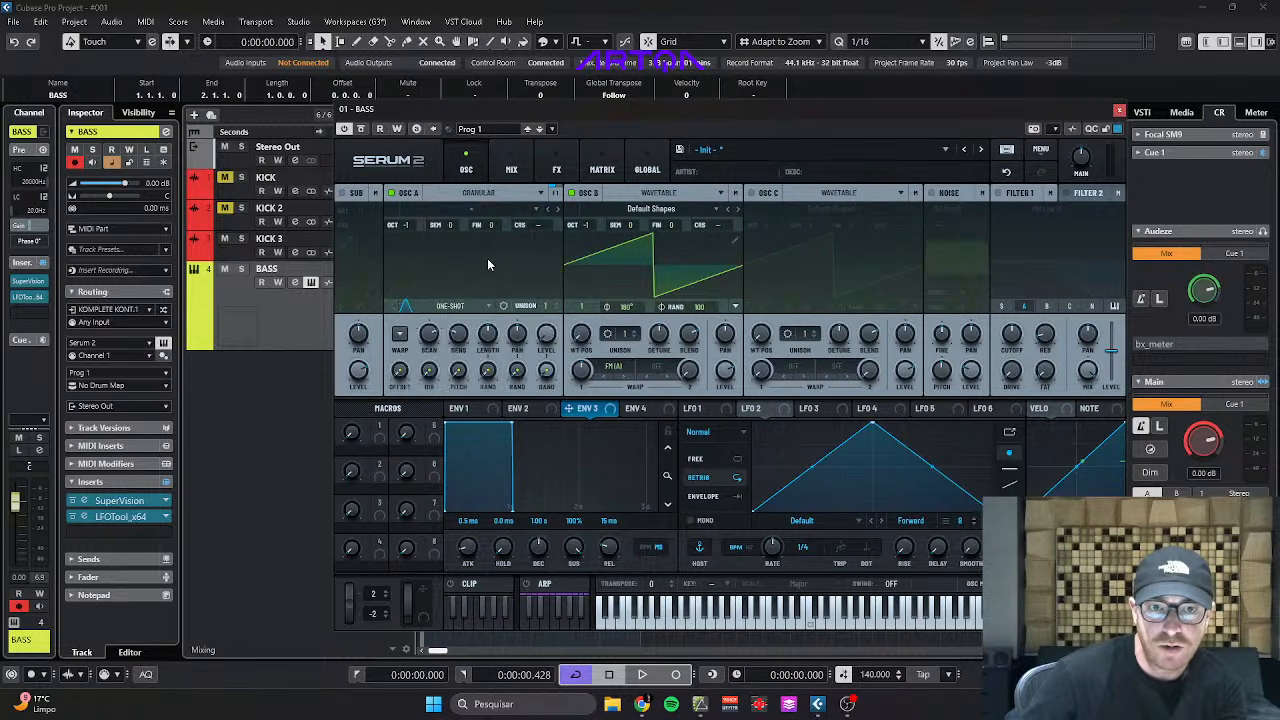
pyautogui.click(480, 193)
pyautogui.click(480, 270)
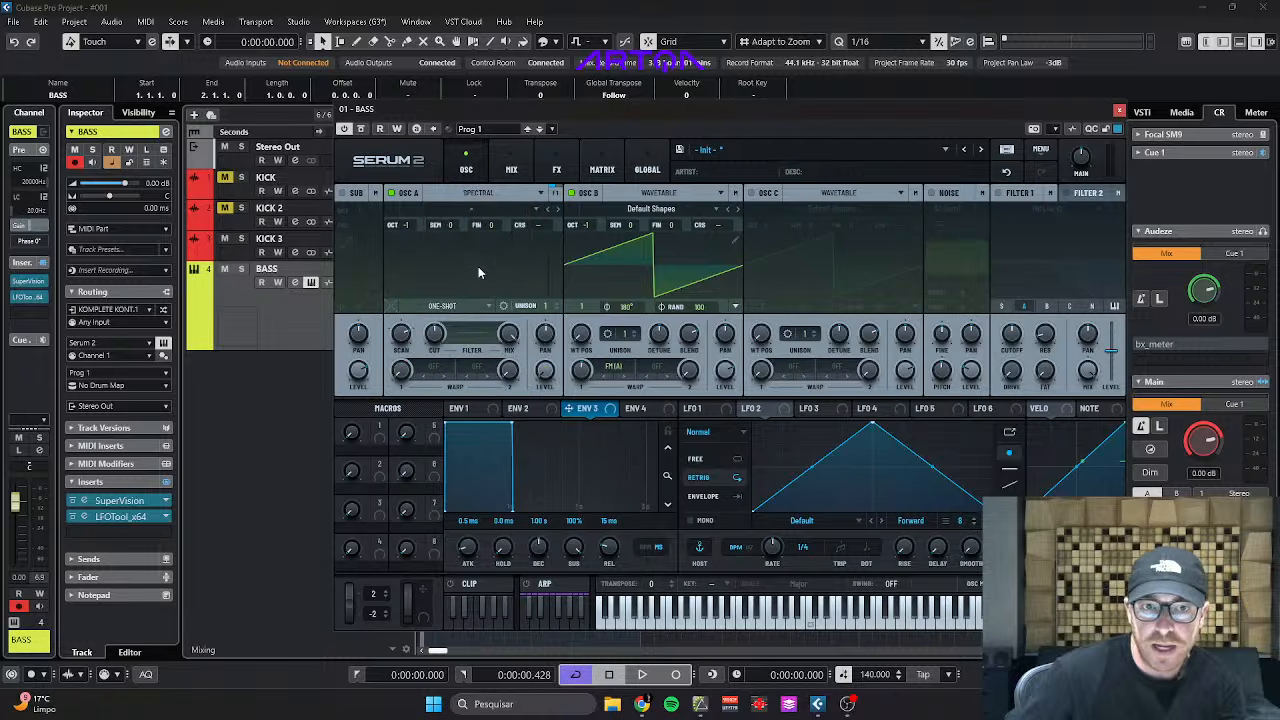
pyautogui.click(473, 196)
pyautogui.click(478, 207)
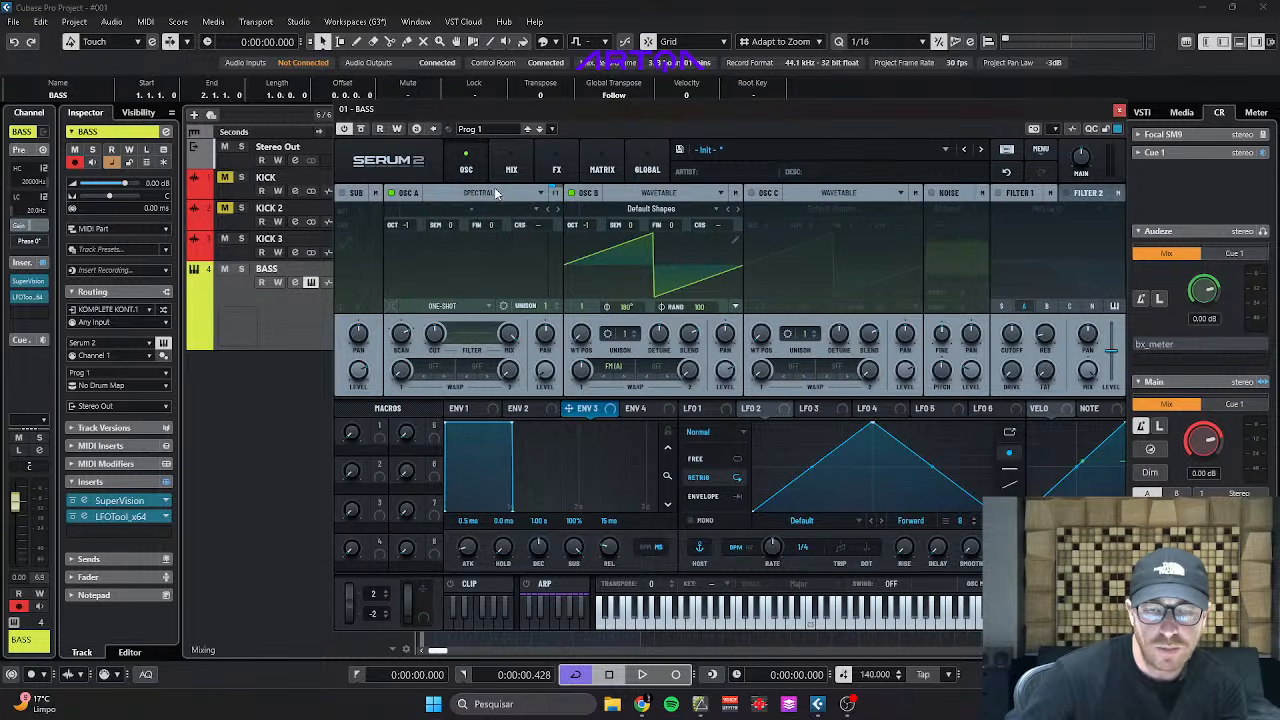
# Load the factory bass sample Alu Fingerstyle in oscillator A, turn oscillator B off, and audition samples from Alu Slap to Impactii.
pyautogui.click(482, 209)
pyautogui.moveTo(485, 231)
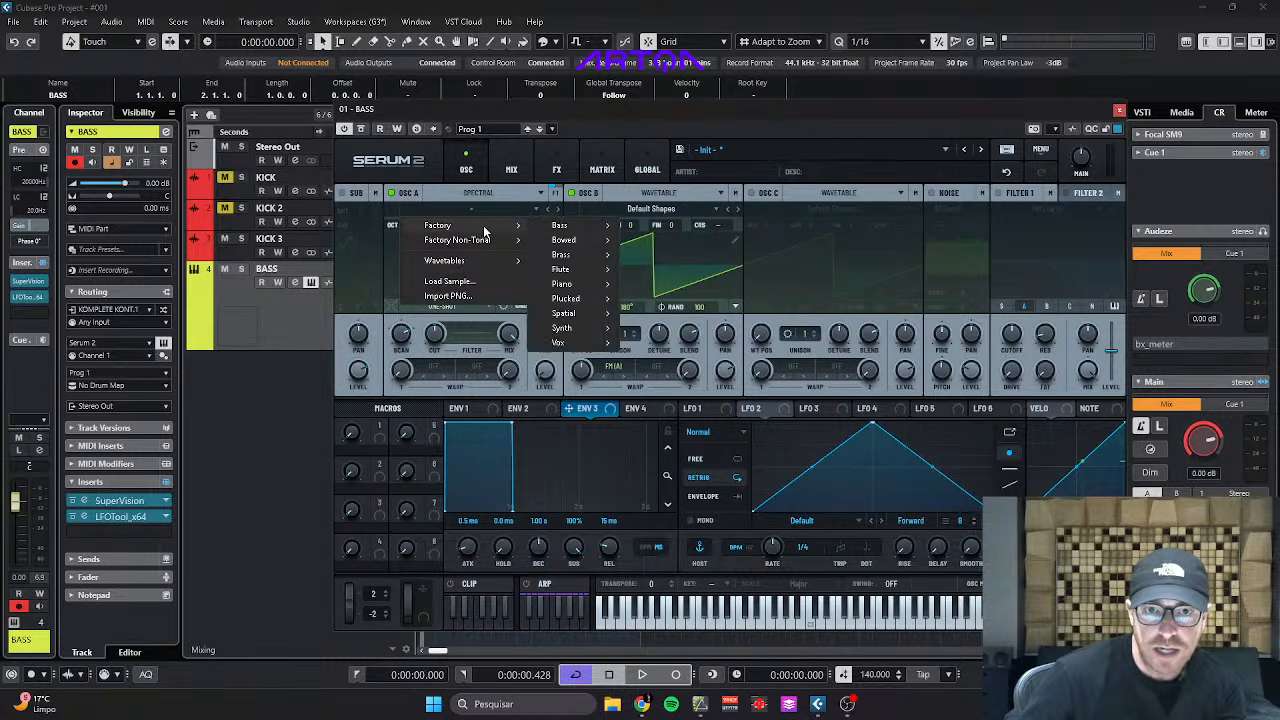
pyautogui.moveTo(561, 227)
pyautogui.click(640, 228)
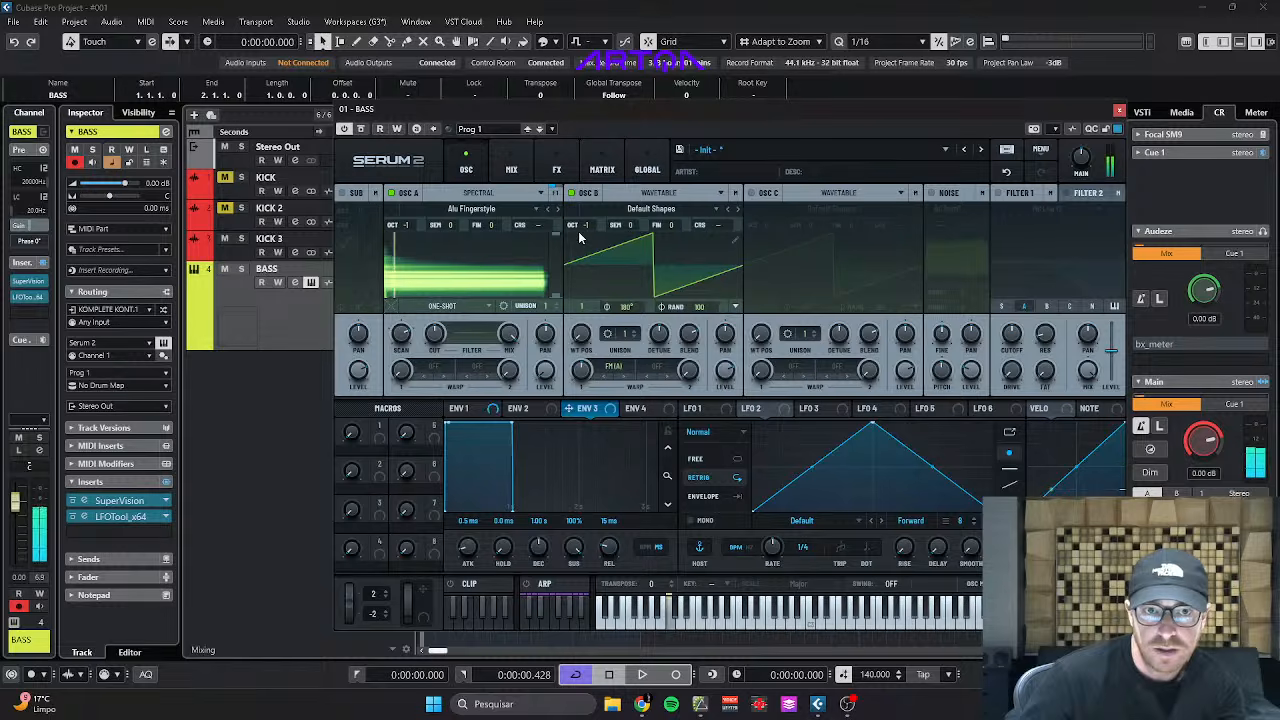
pyautogui.click(570, 192)
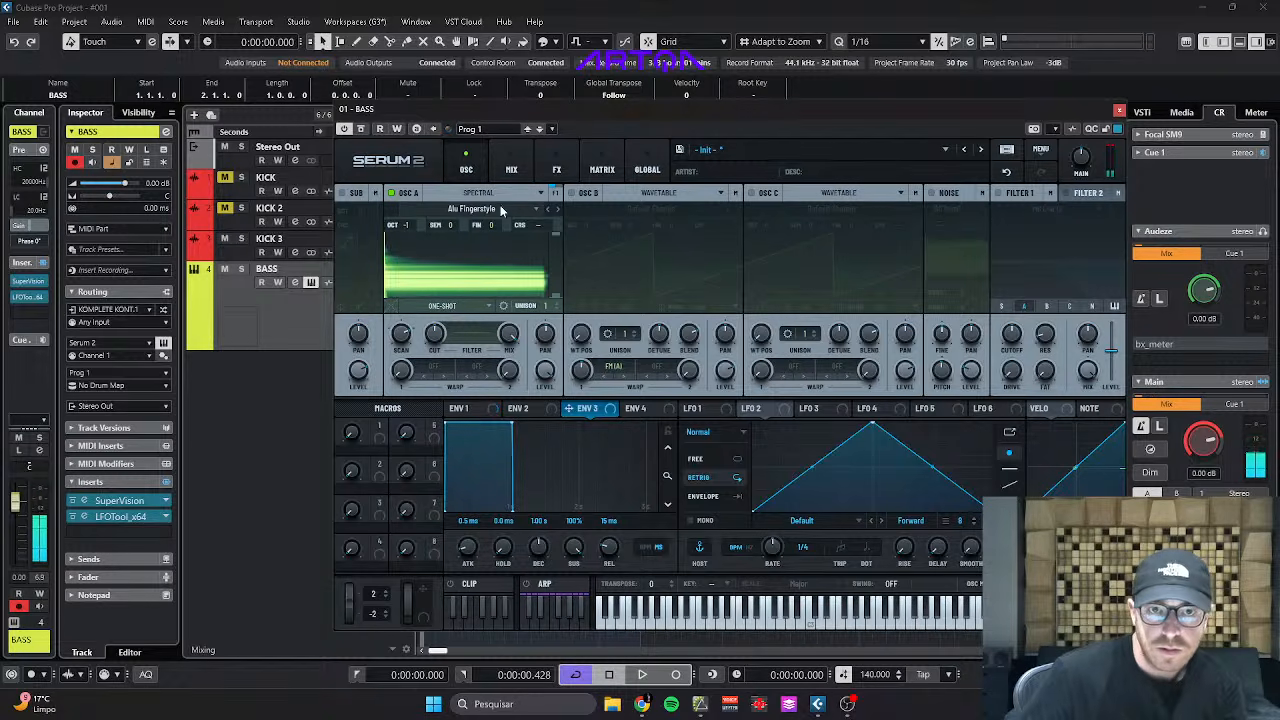
pyautogui.click(554, 211)
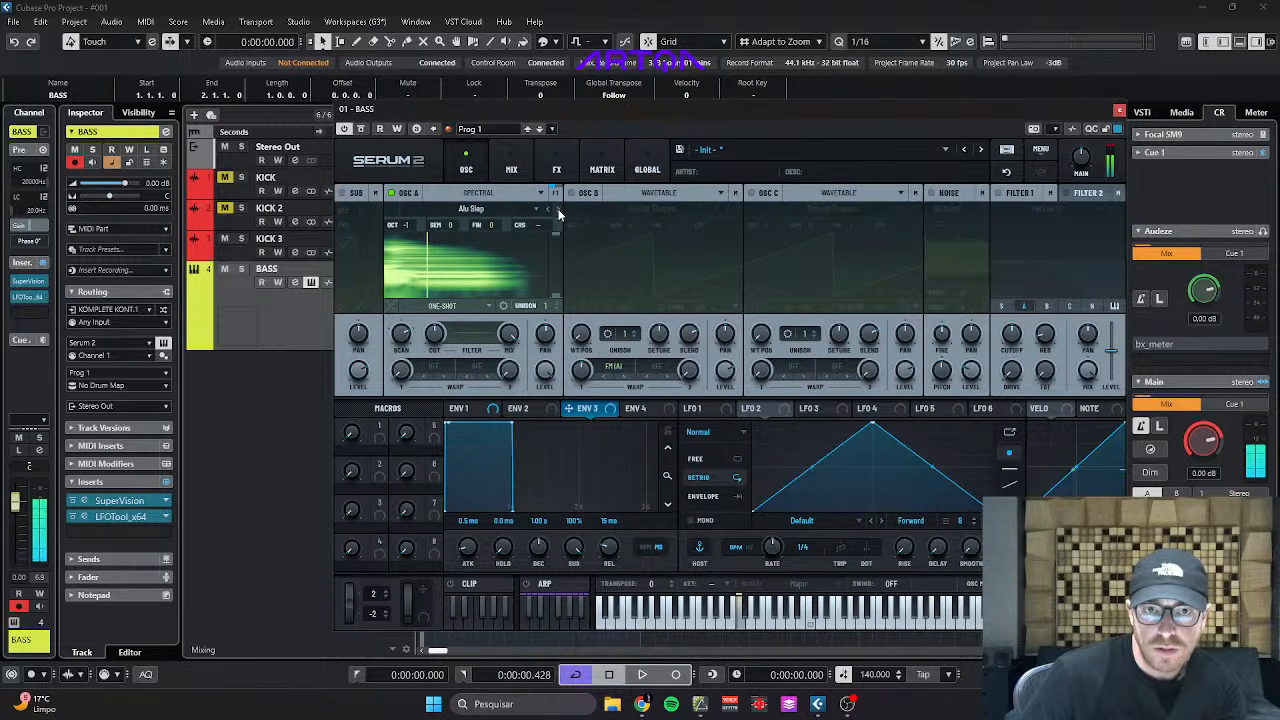
pyautogui.click(556, 211)
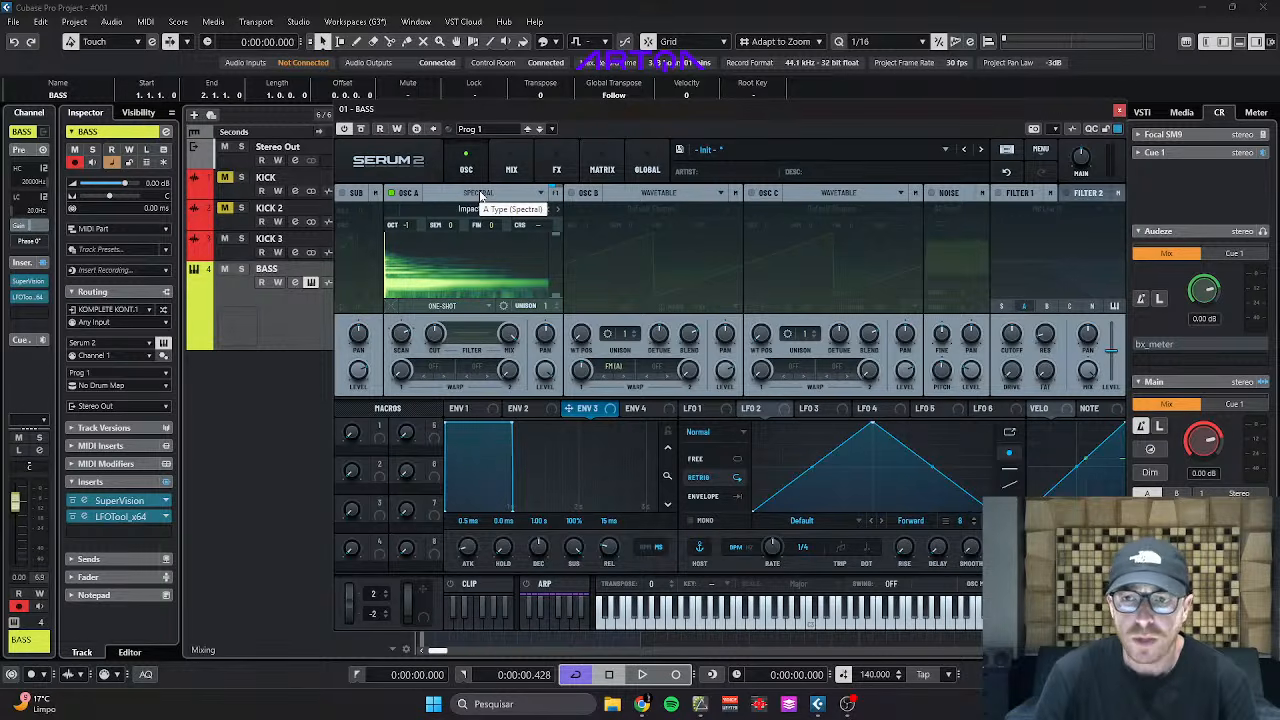
# Load the VOX 1 preset from the #2 ARTQA Synths user bank, and reset the synth to an initialised patch.
pyautogui.click(727, 152)
pyautogui.moveTo(745, 213)
pyautogui.moveTo(838, 228)
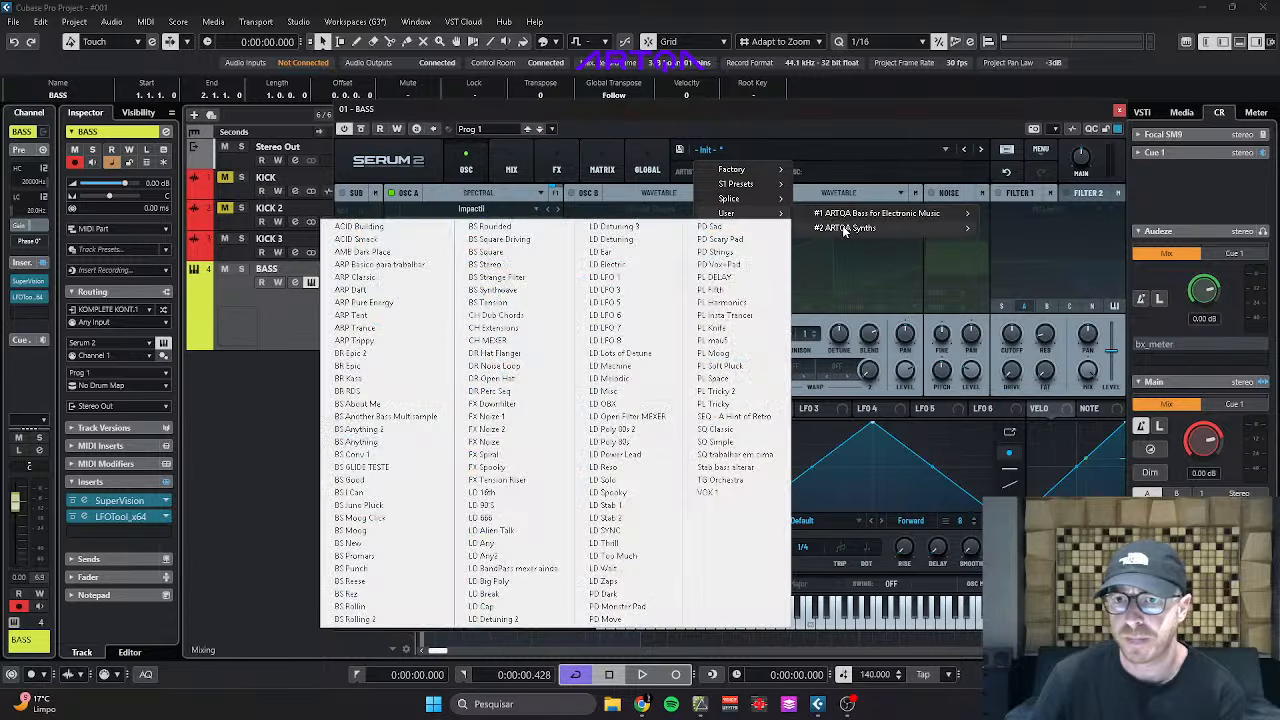
pyautogui.click(705, 486)
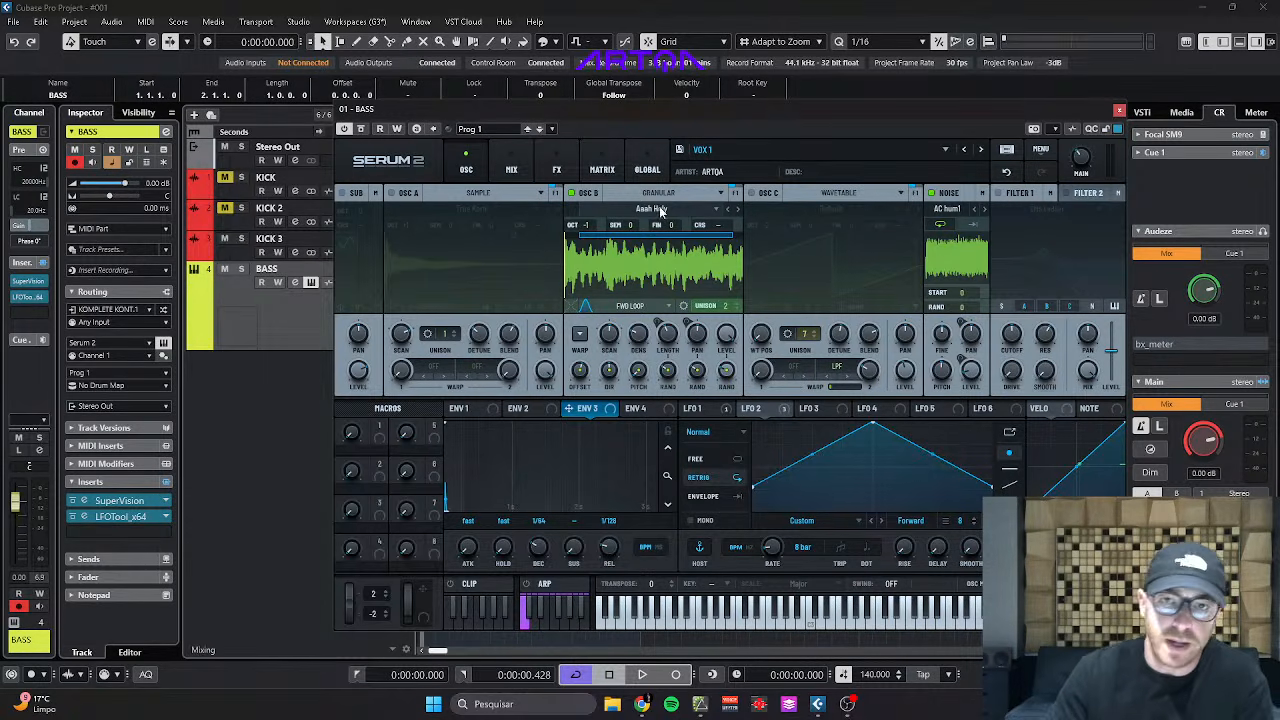
pyautogui.click(1039, 152)
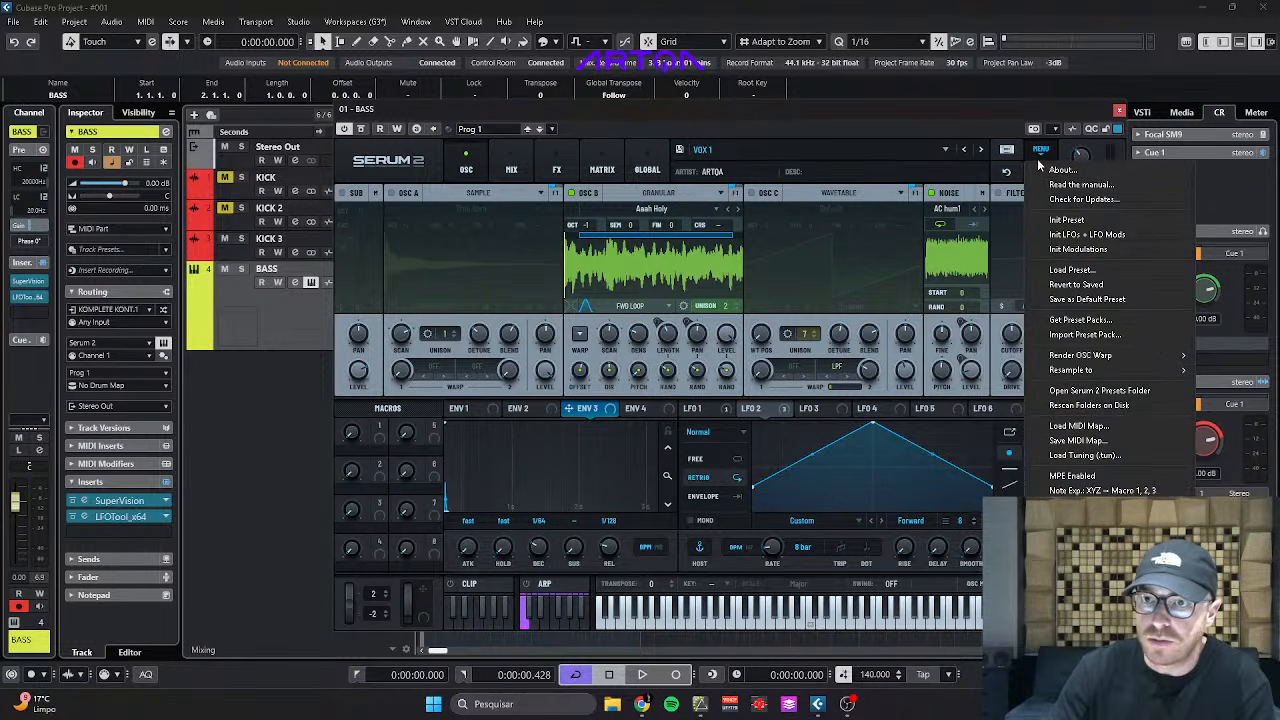
pyautogui.click(1066, 219)
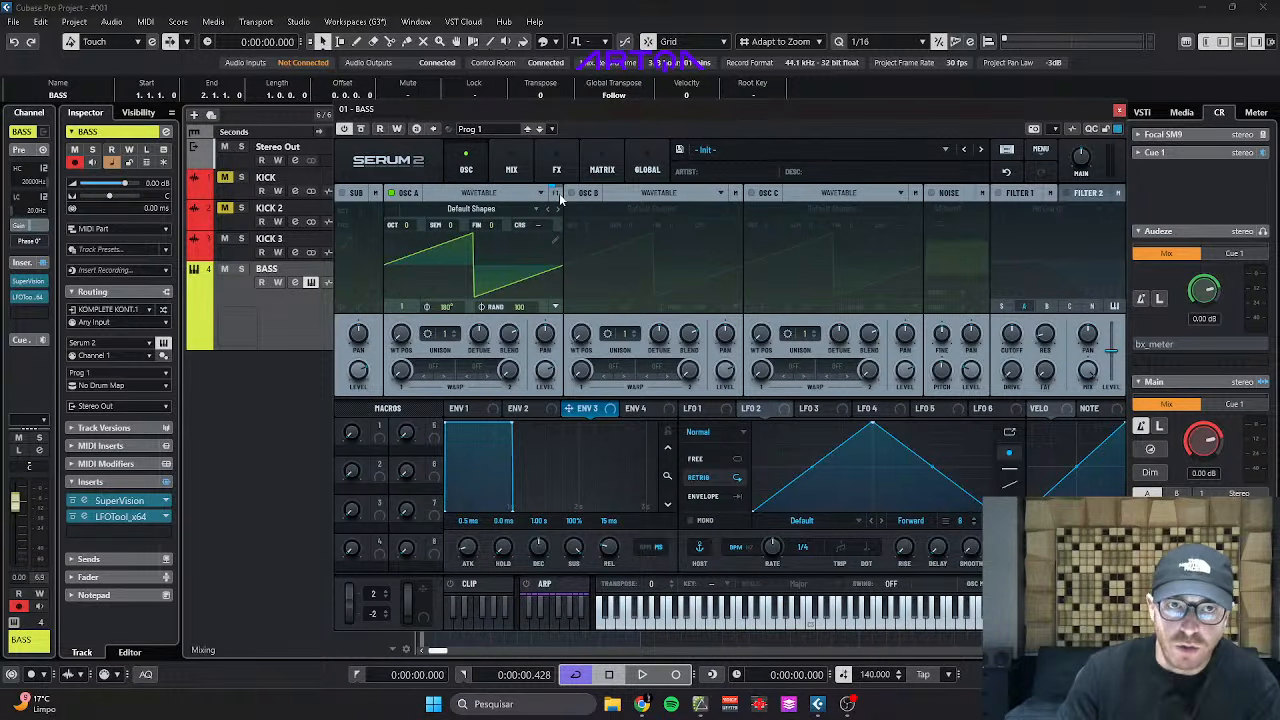
# Load the Flux preset from the #1 ARTQA Bass for Electronic Music user bank.
pyautogui.moveTo(415, 120); pyautogui.dragTo(415, 130)
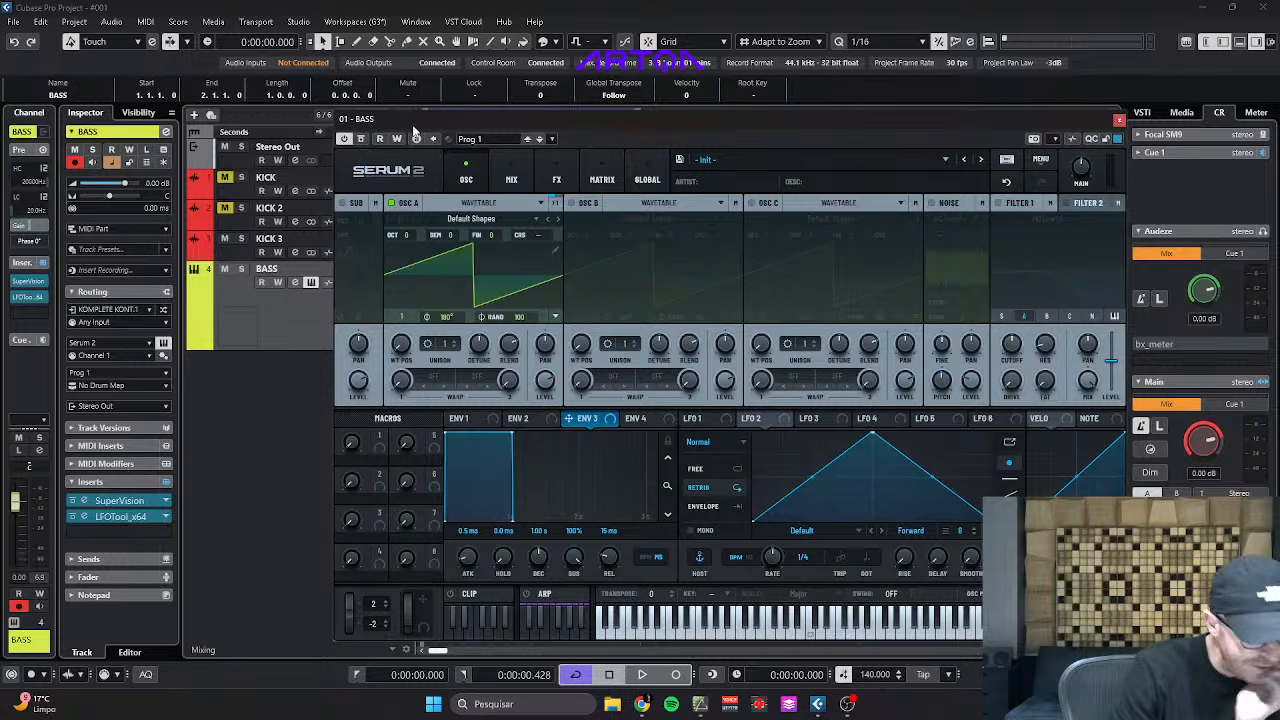
pyautogui.click(736, 162)
pyautogui.moveTo(765, 209)
pyautogui.moveTo(855, 228)
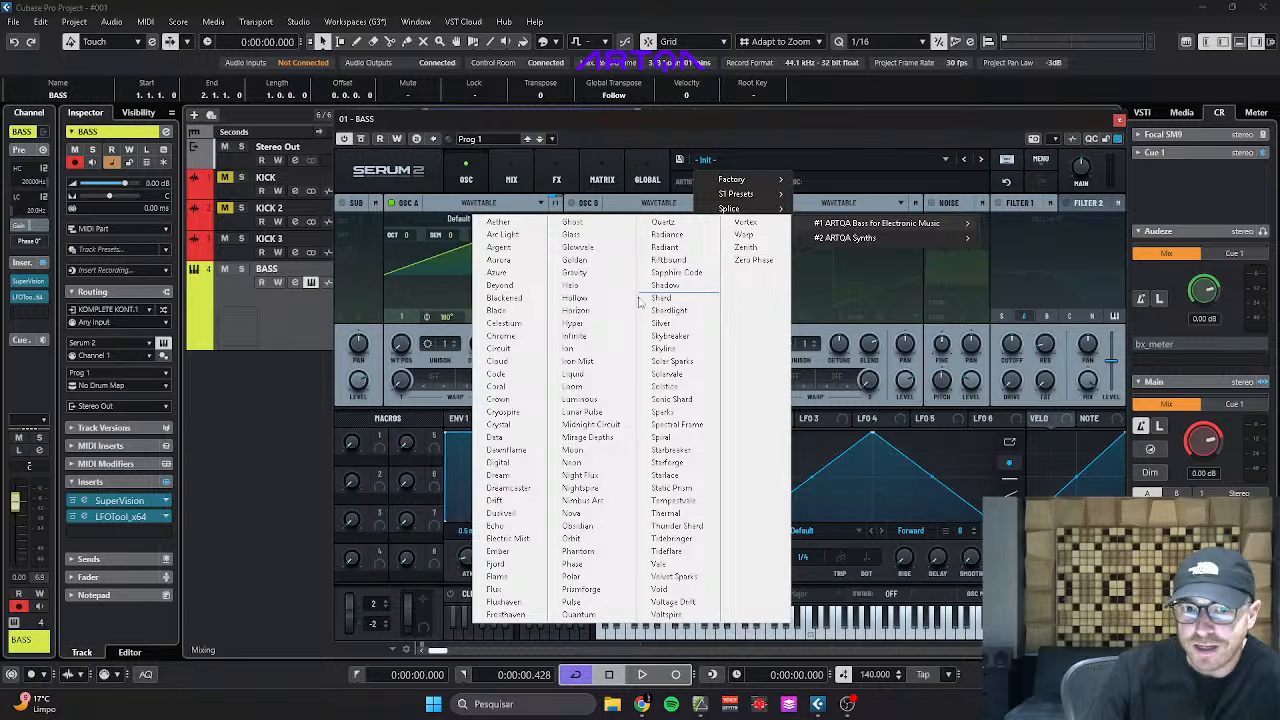
pyautogui.click(493, 589)
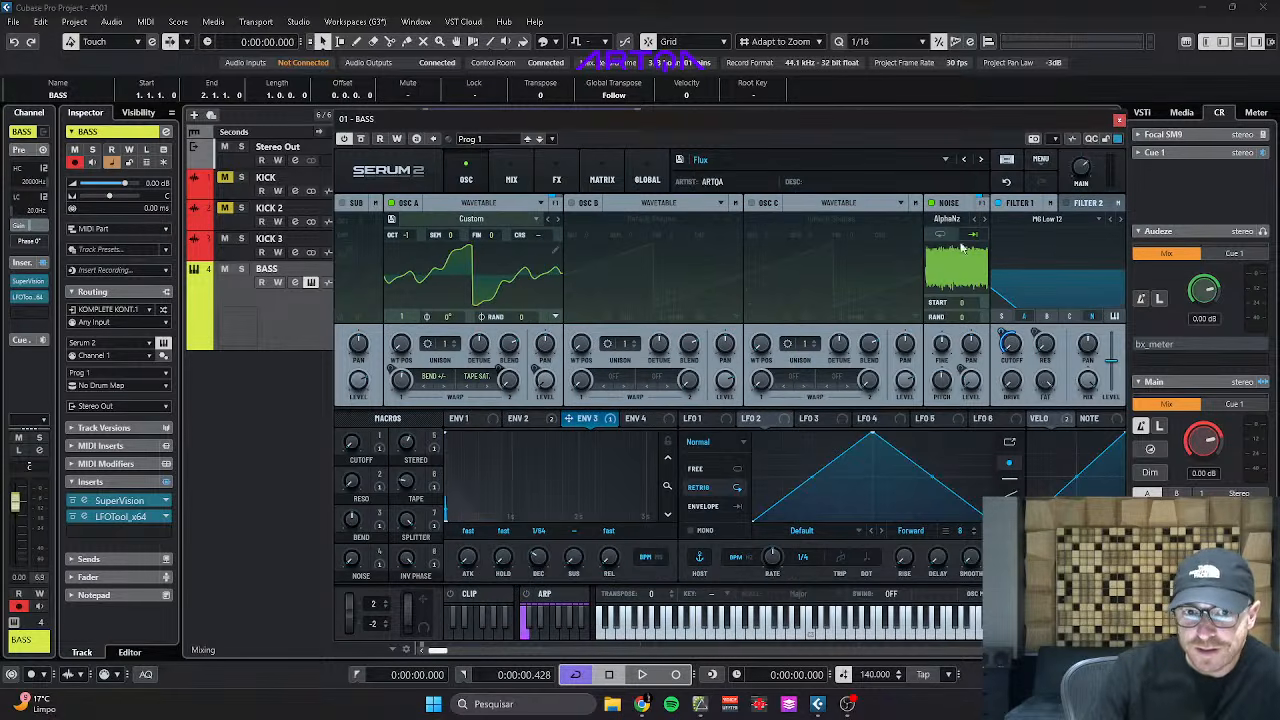
# In the BASS part, move the first E1 note to the start of the bar and glue it to the following E1.
pyautogui.click(1119, 119)
pyautogui.doubleClick(506, 300)
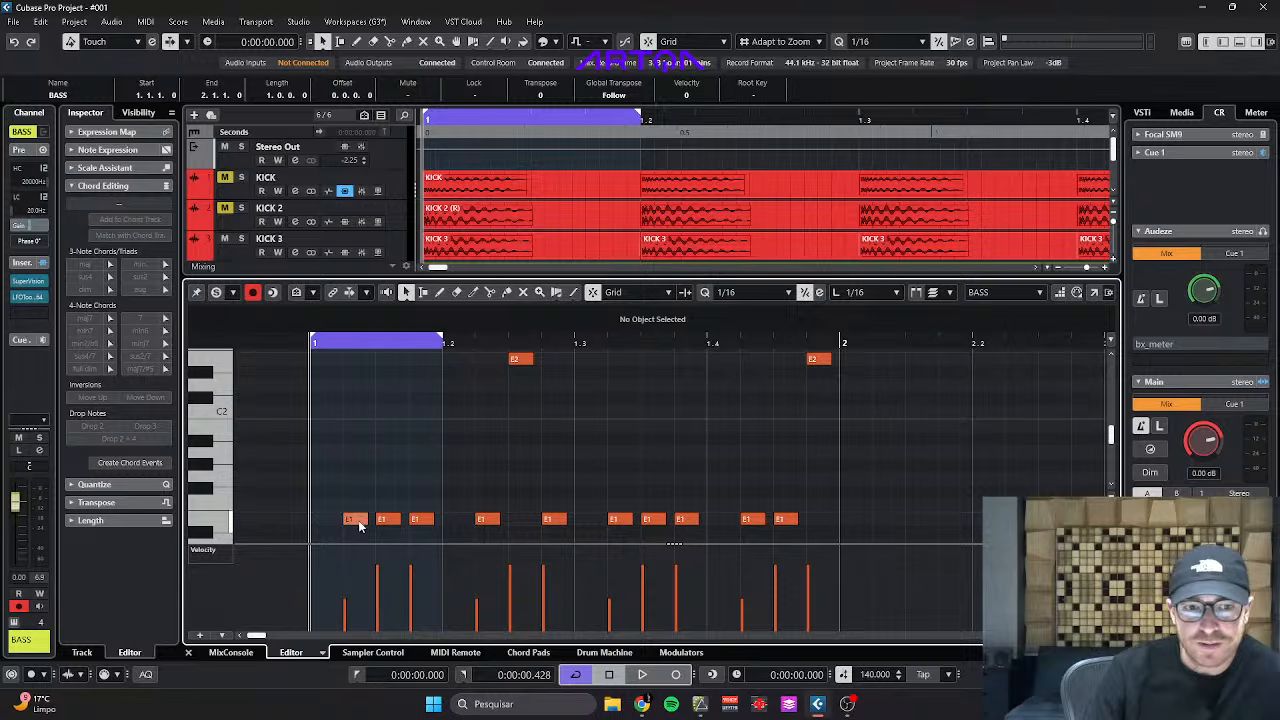
pyautogui.moveTo(358, 522); pyautogui.dragTo(324, 519)
pyautogui.press('4')
pyautogui.click(349, 517)
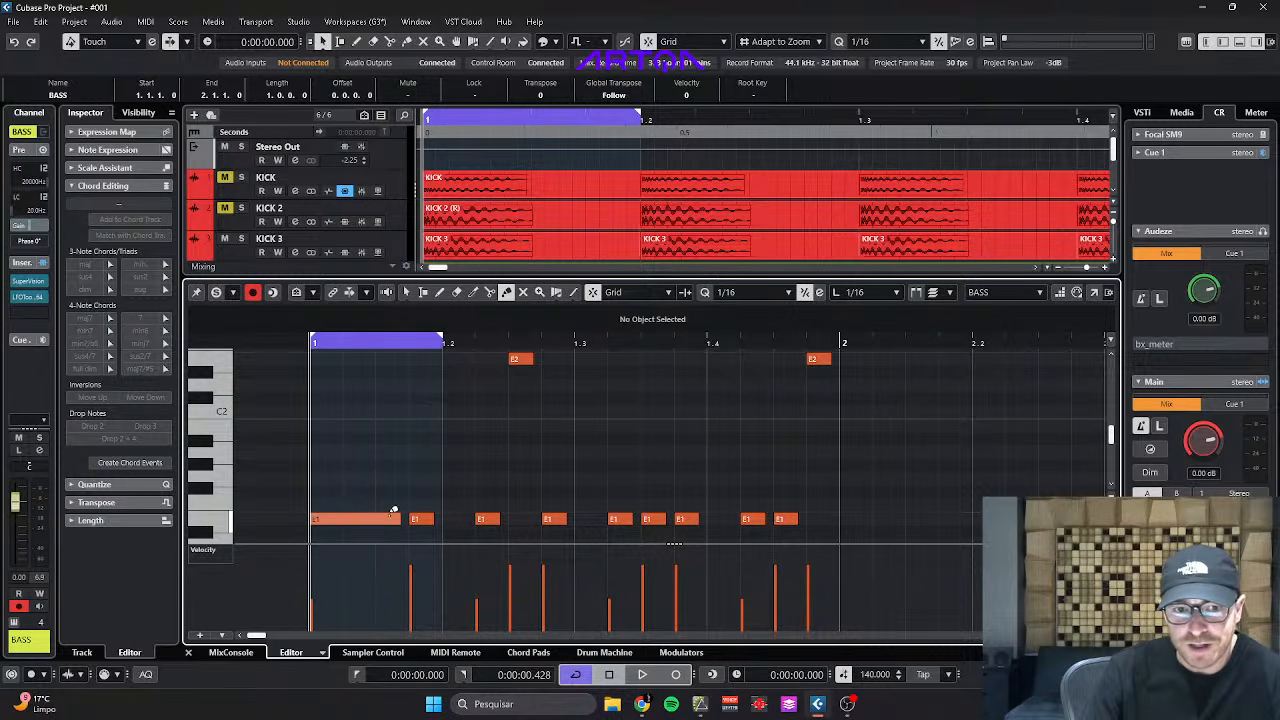
# Extend the cycle range to bar 2 so that the whole BASS part loops.
pyautogui.press('space')
pyautogui.press('Return')
pyautogui.press('g')
pyautogui.press('space')
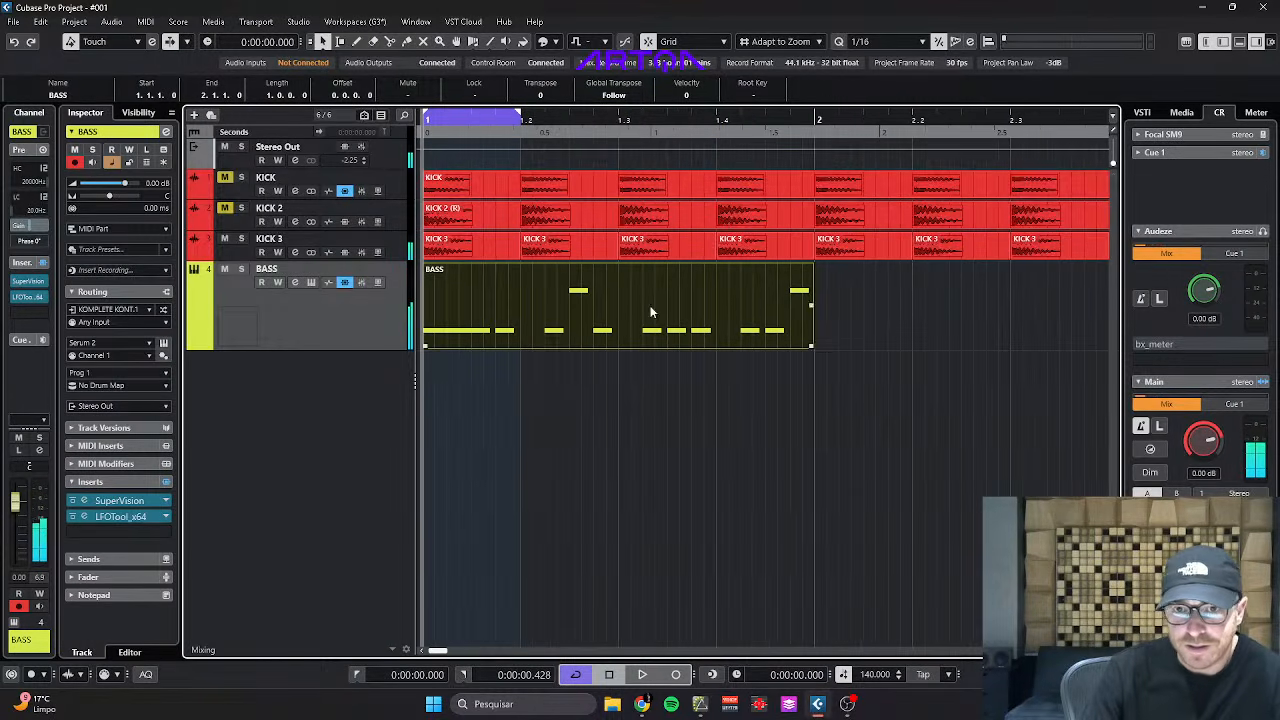
pyautogui.moveTo(520, 116); pyautogui.dragTo(815, 118)
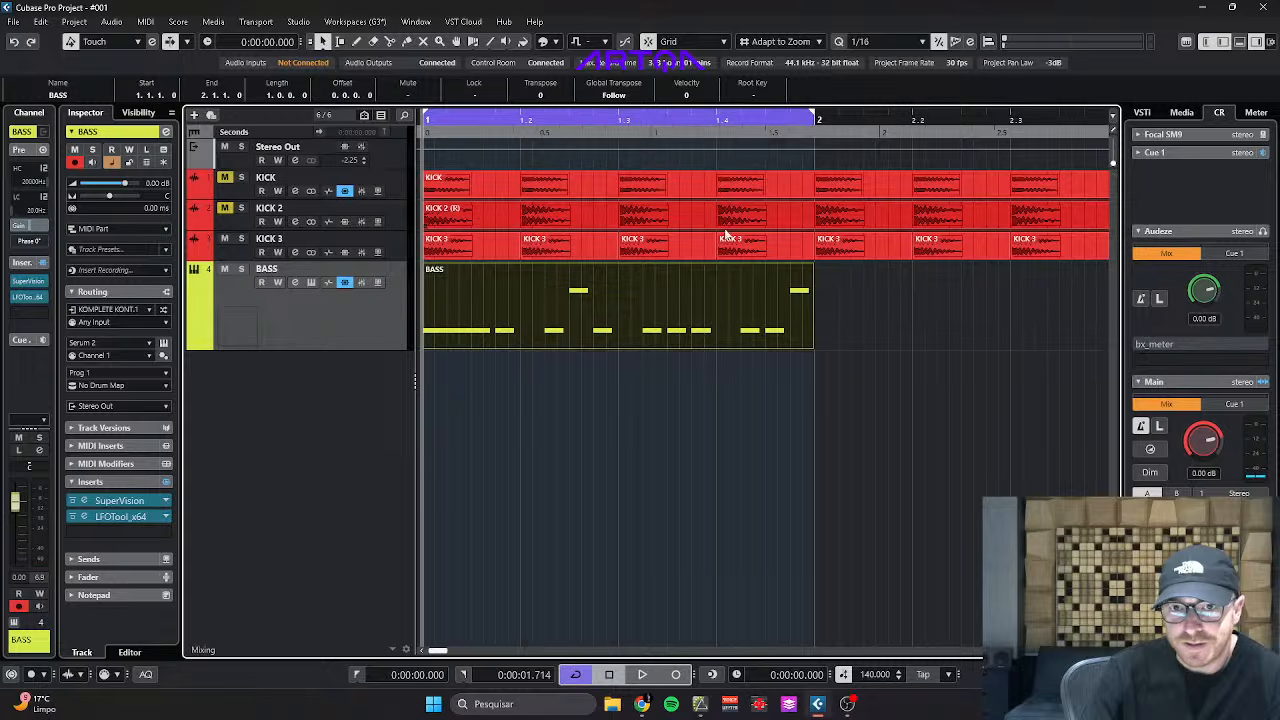
# Delete the BASS notes after the first beat and glue the remaining E1 notes into one long note.
pyautogui.doubleClick(694, 303)
pyautogui.moveTo(413, 541); pyautogui.dragTo(789, 356)
pyautogui.press('Delete')
pyautogui.scroll(-3, 529, 437)
pyautogui.press('1')
pyautogui.press('4')
pyautogui.click(323, 482)
pyautogui.press('1')
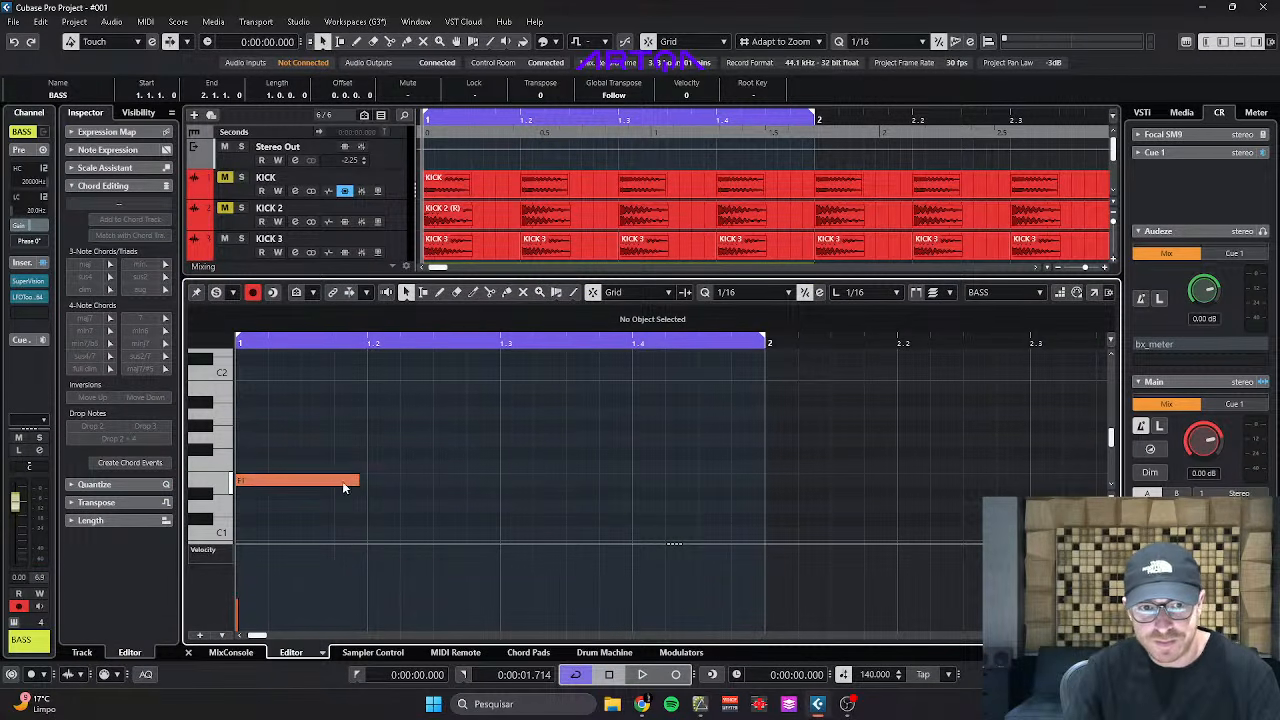
# Copy the long E1 note to beat 1.2, split it at 1.2.3, and transpose its second half to F1.
pyautogui.moveTo(346, 484); pyautogui.dragTo(465, 486)
pyautogui.keyDown('alt'); pyautogui.click(444, 484); pyautogui.keyUp('alt')
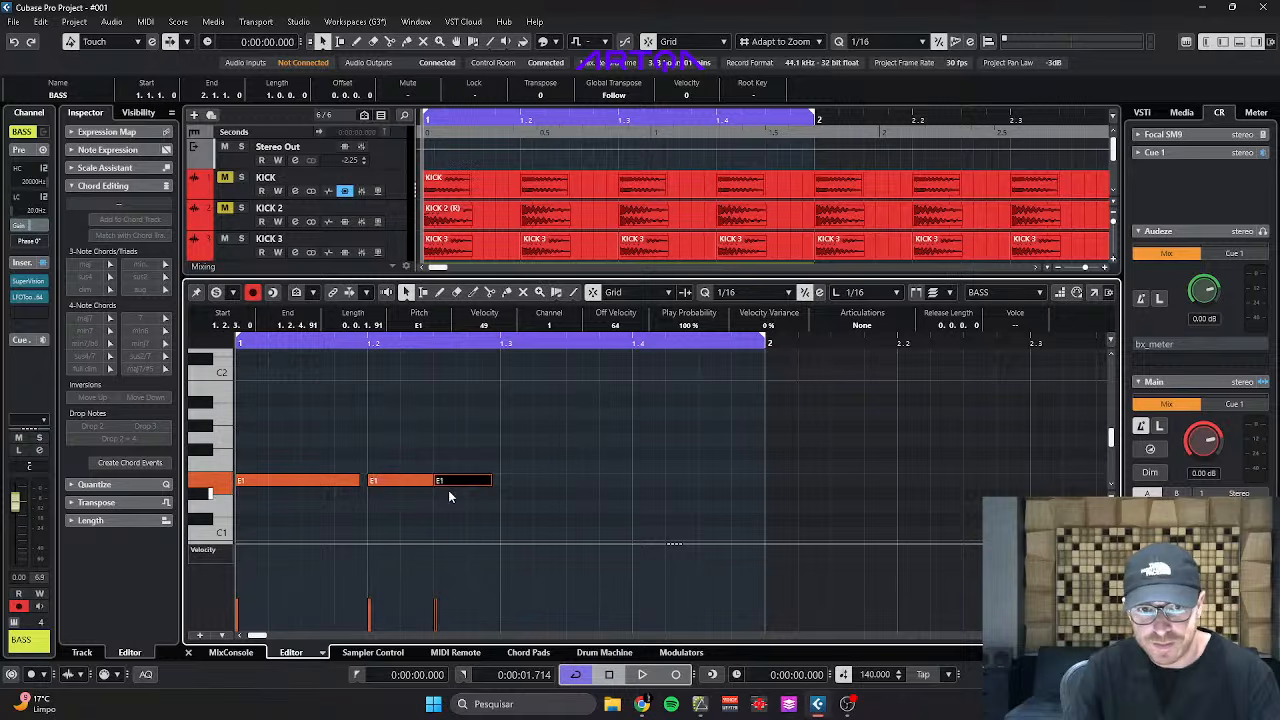
pyautogui.press('Up')
pyautogui.press('Up')
pyautogui.press('Up')
pyautogui.press('Down')
pyautogui.press('Down')
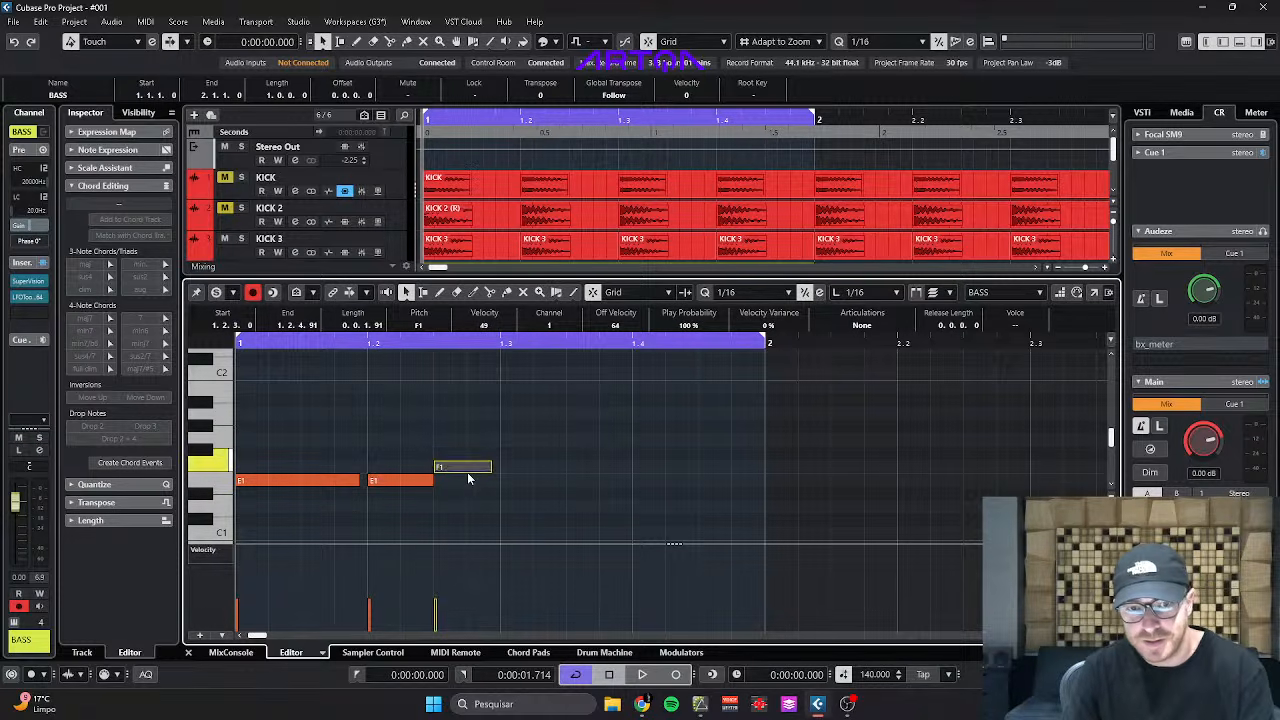
# Duplicate the three-note phrase so it repeats from beat 1.3, and return to the bass synth.
pyautogui.press('space')
pyautogui.press('space')
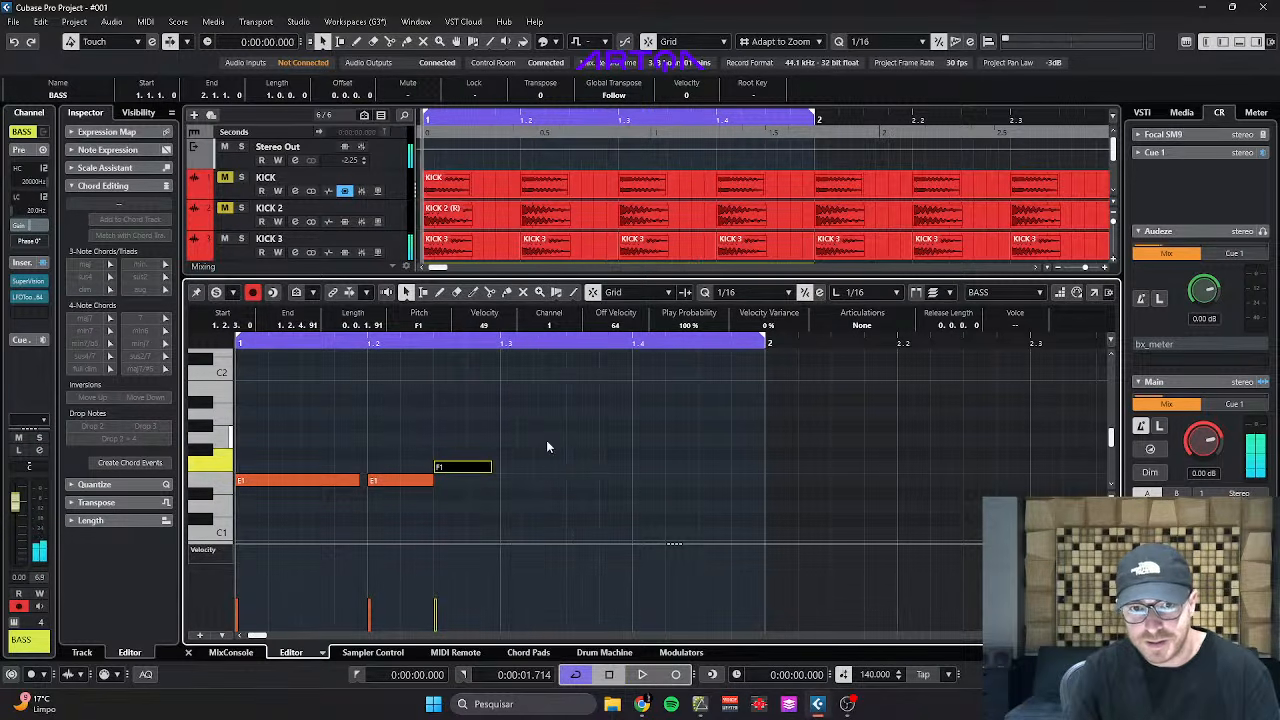
pyautogui.moveTo(546, 440); pyautogui.dragTo(338, 494)
pyautogui.hotkey('alt', 'd')
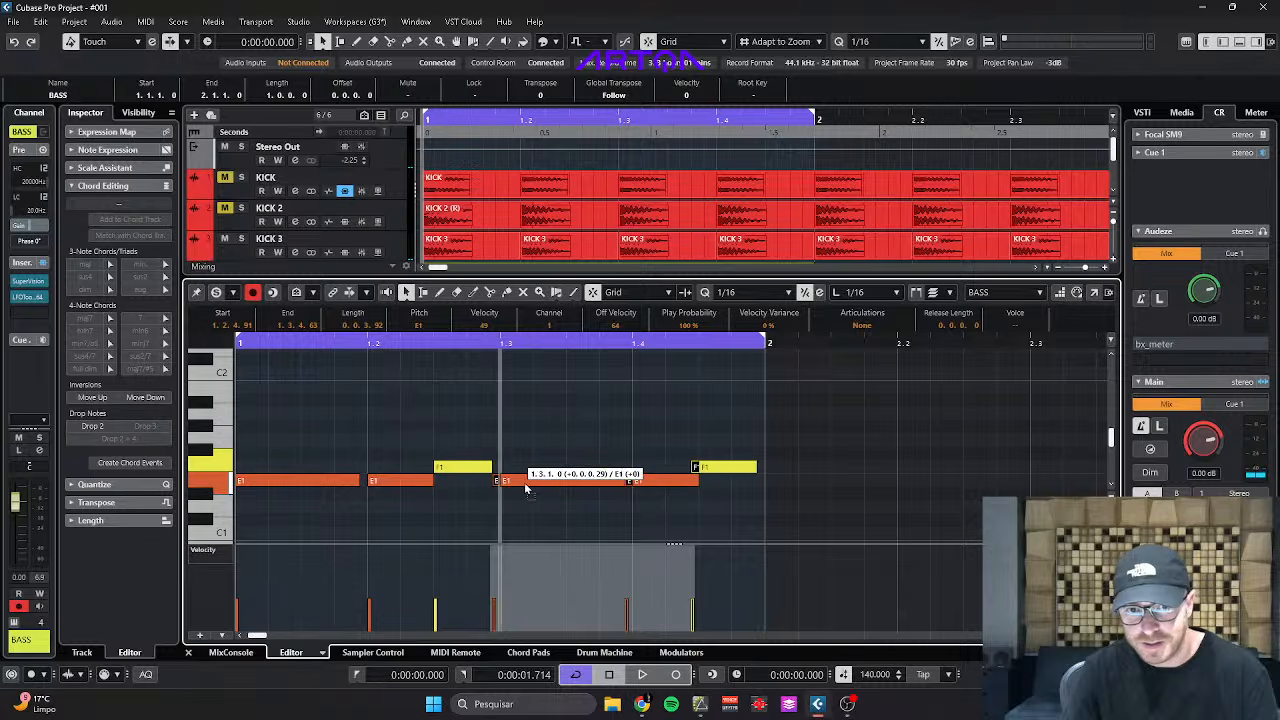
pyautogui.hotkey('ctrl', 'e')
pyautogui.press('e')
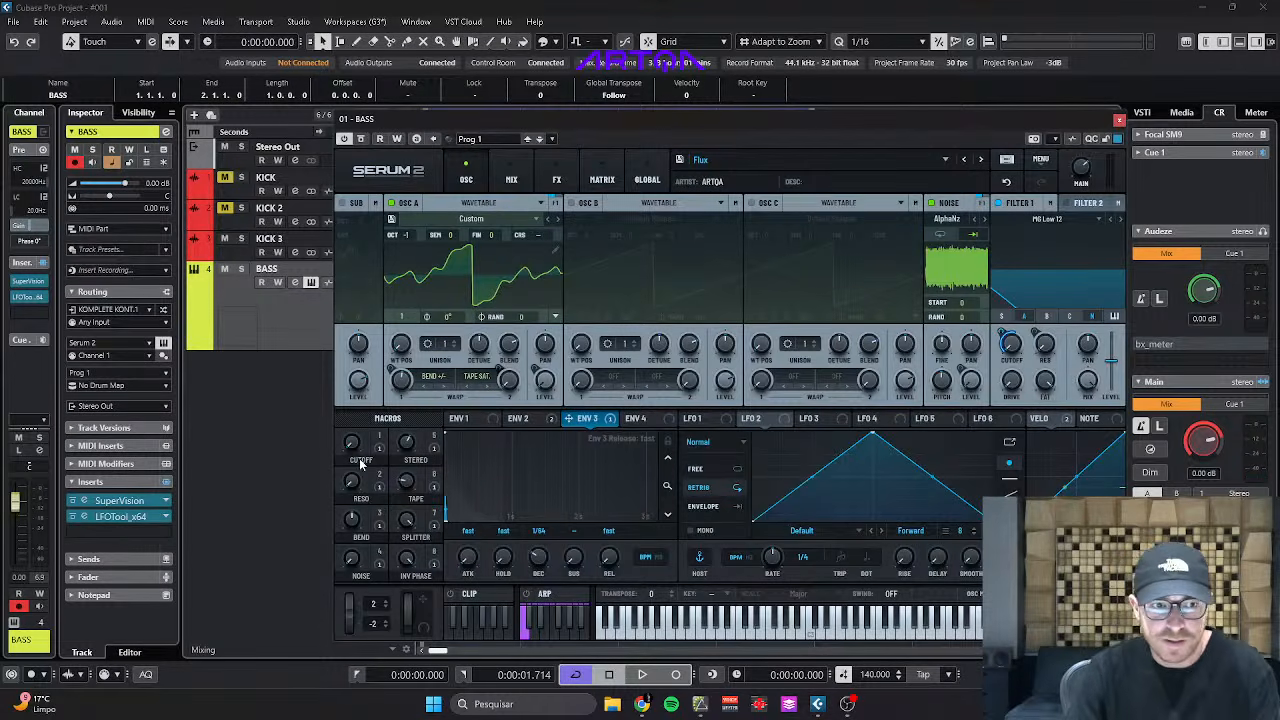
# Open the LFOTool insert and adjust Filter 1's cutoff in the Flux preset while the bass loop plays.
pyautogui.press('space')
pyautogui.click(118, 516)
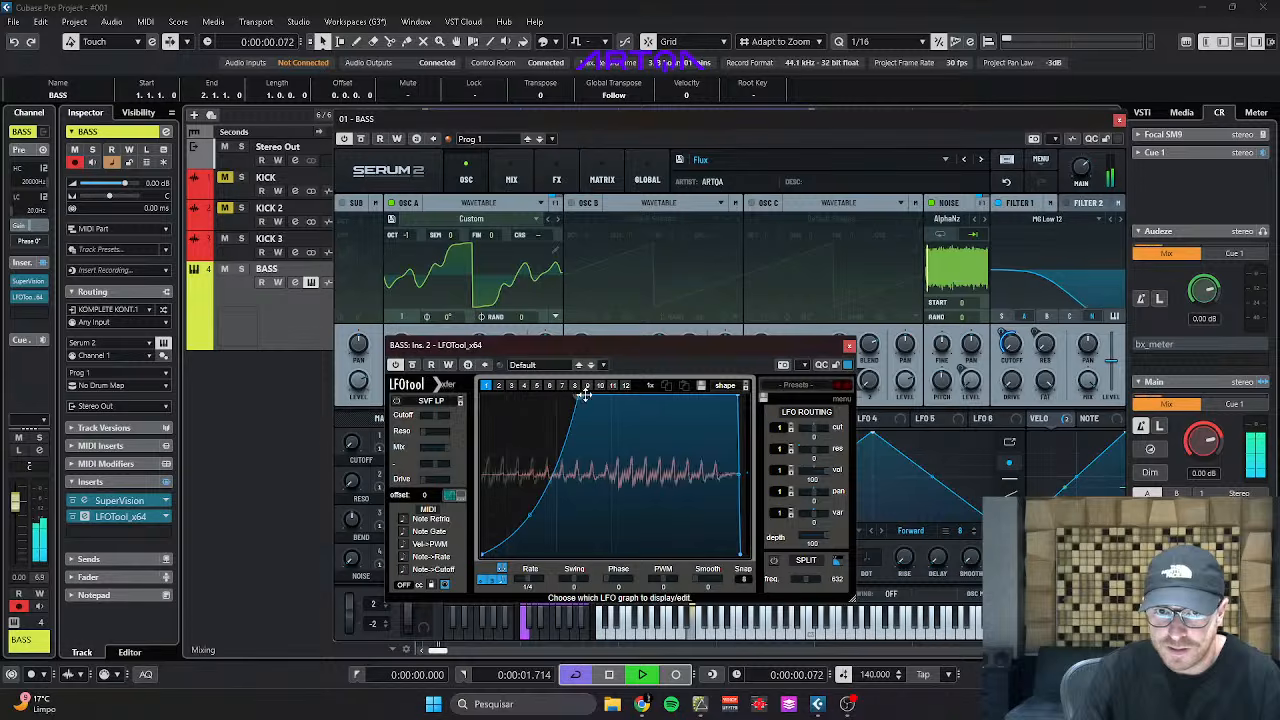
pyautogui.click(1010, 343)
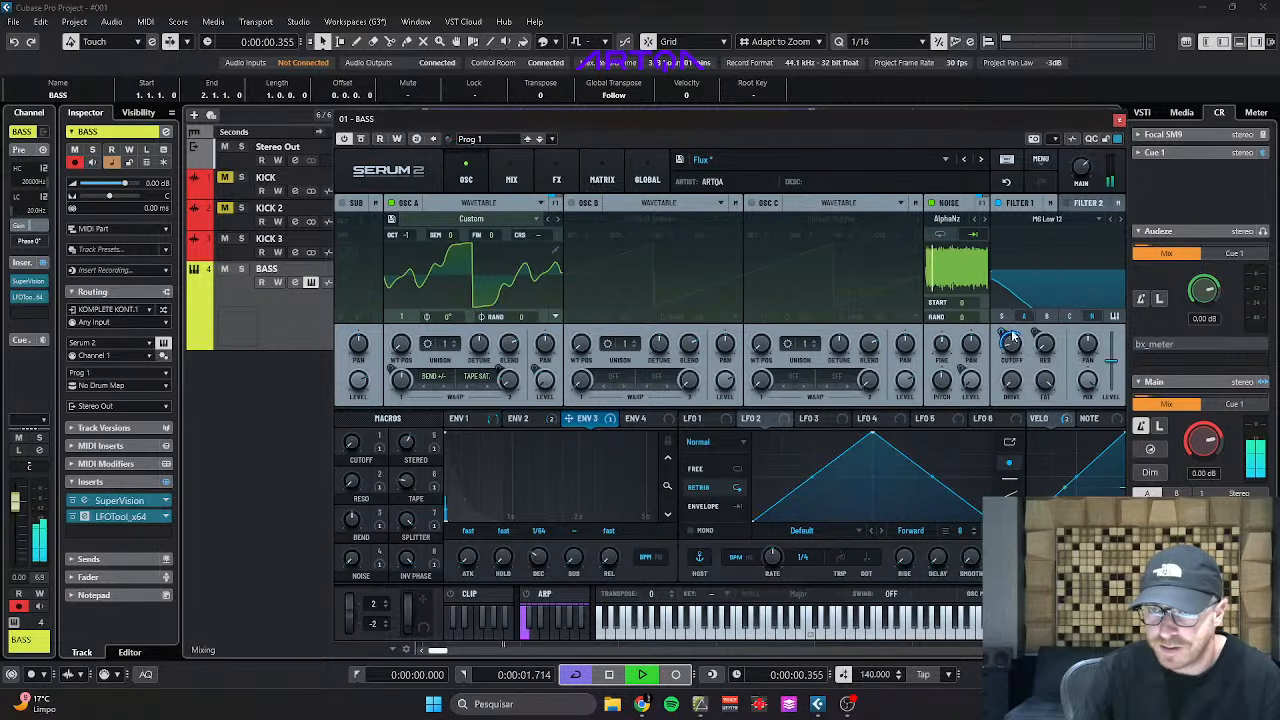
pyautogui.press('space')
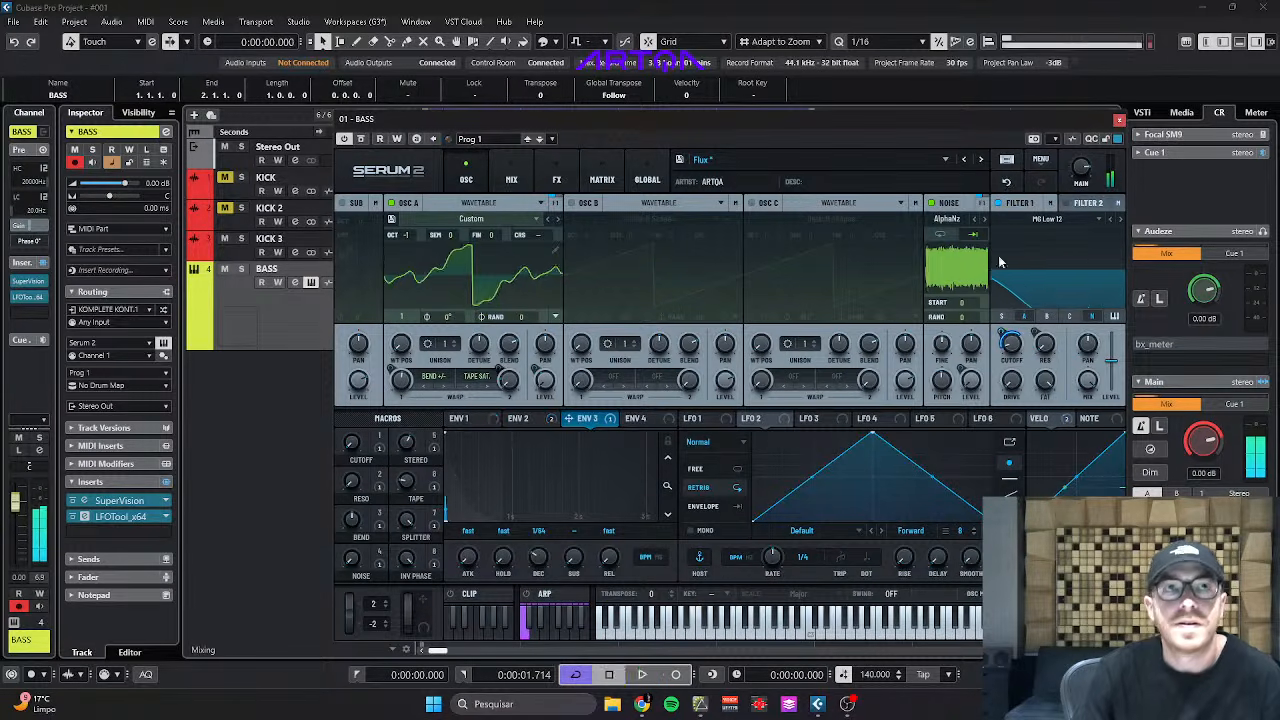
# Set envelope 3's sustain to 32% while the loop plays, inspect envelope 1, and close the synth.
pyautogui.press('space')
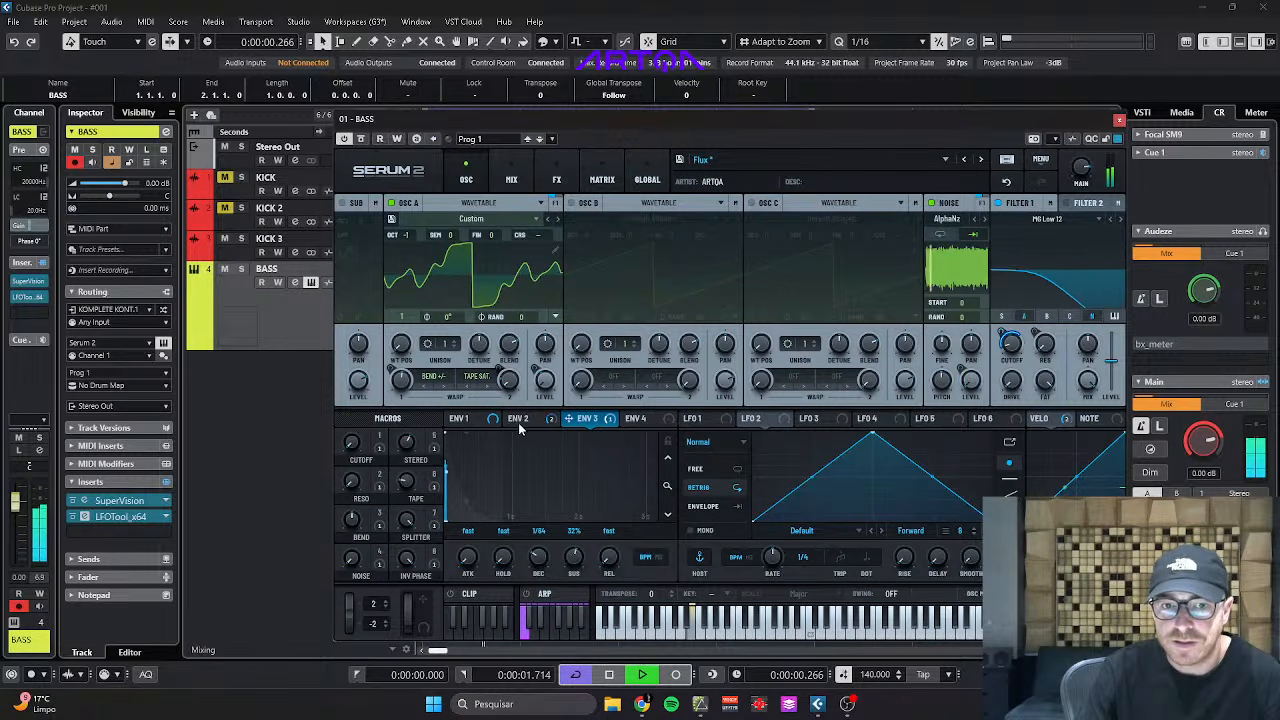
pyautogui.click(464, 418)
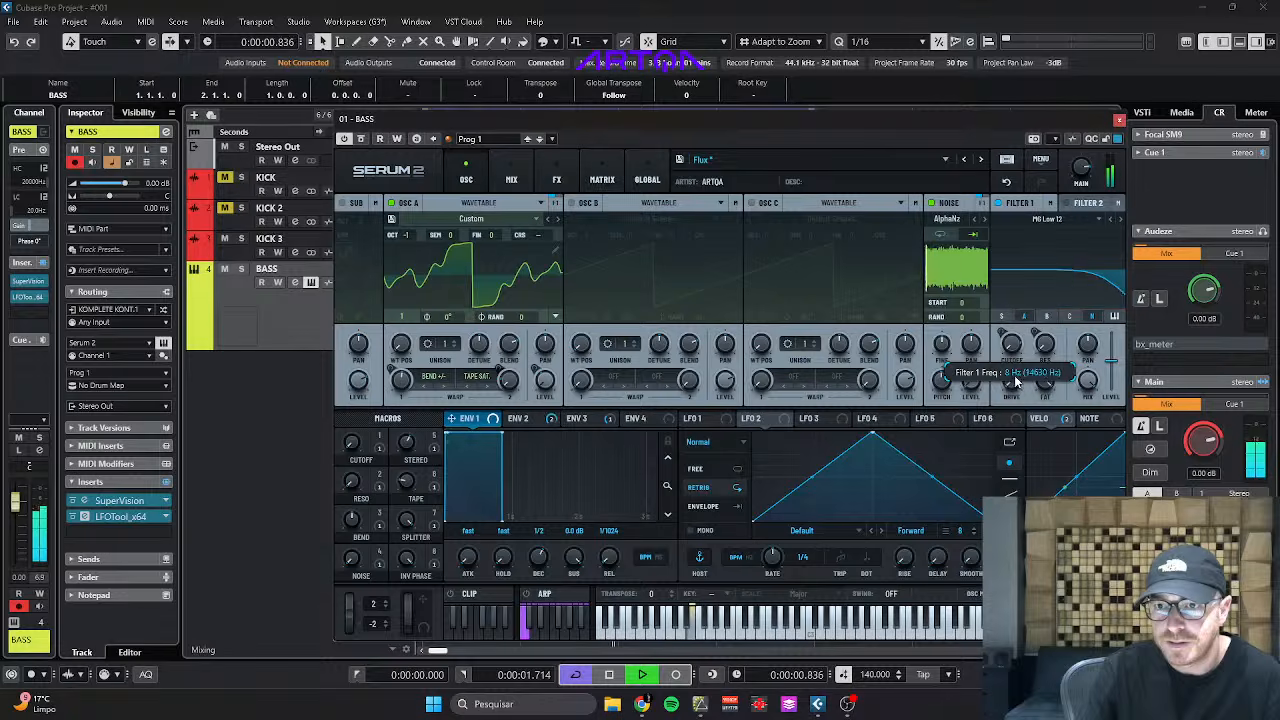
pyautogui.press('space')
pyautogui.click(1119, 120)
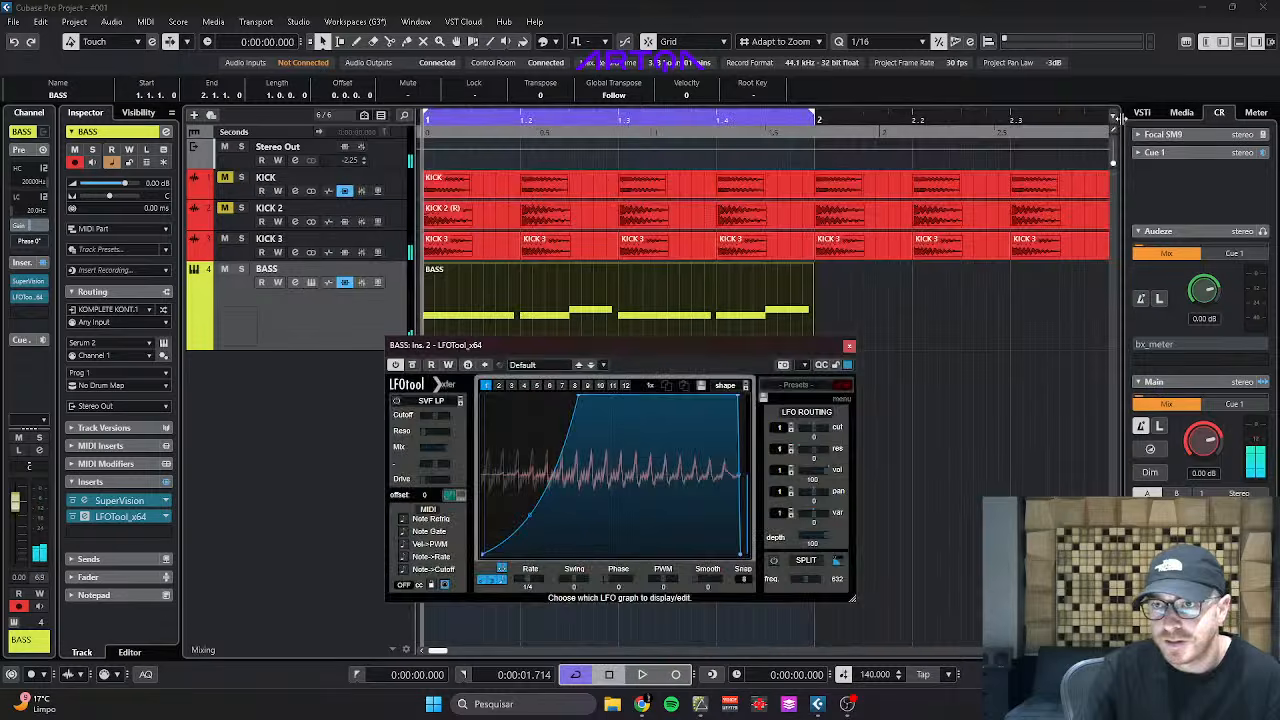
# Close LFOTool, open the BASS part for note editing, split its first E1 note at 1.1.3, and play the loop.
pyautogui.click(849, 346)
pyautogui.doubleClick(600, 300)
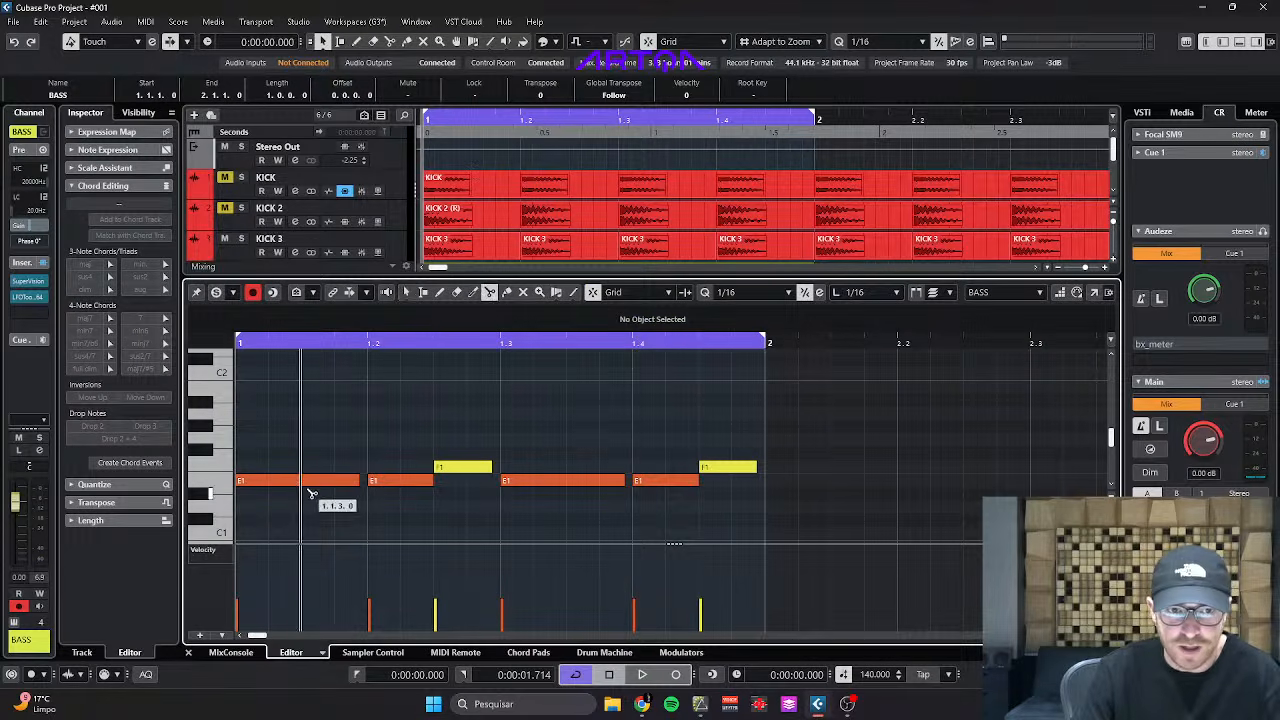
pyautogui.click(305, 484)
pyautogui.press('1')
pyautogui.press('space')
pyautogui.press('space')
pyautogui.press('space')
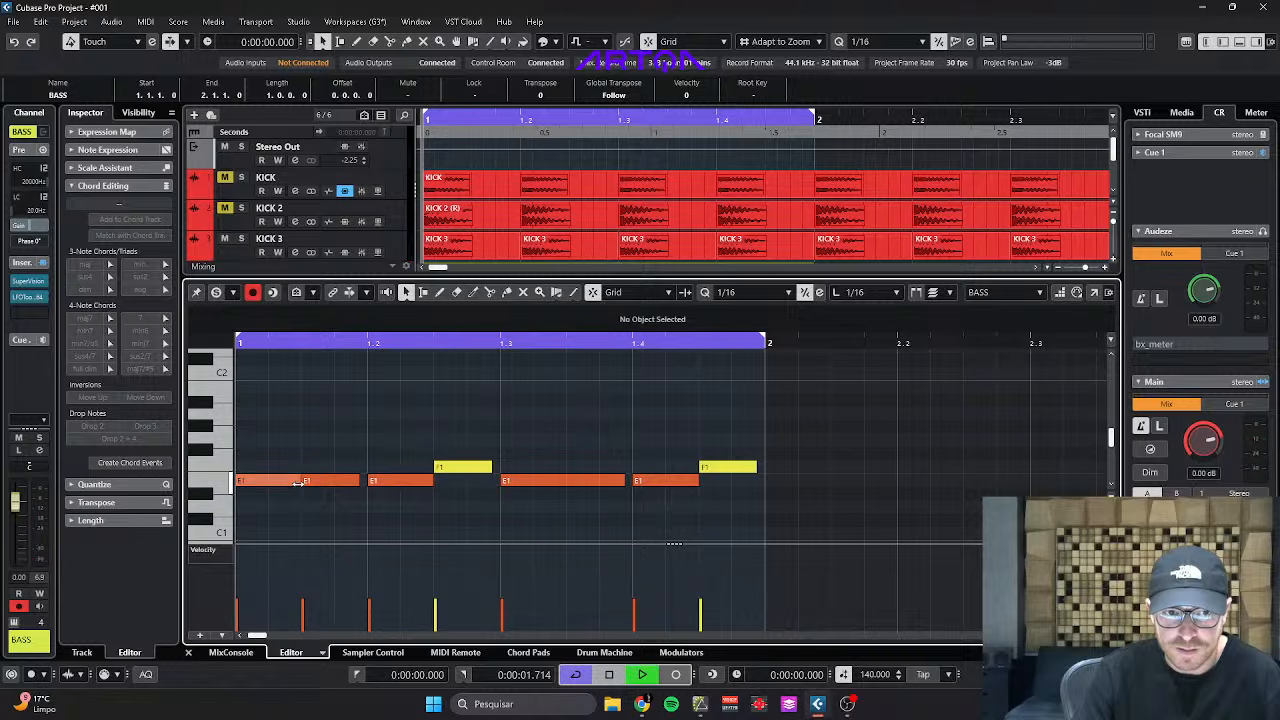
pyautogui.click(296, 481)
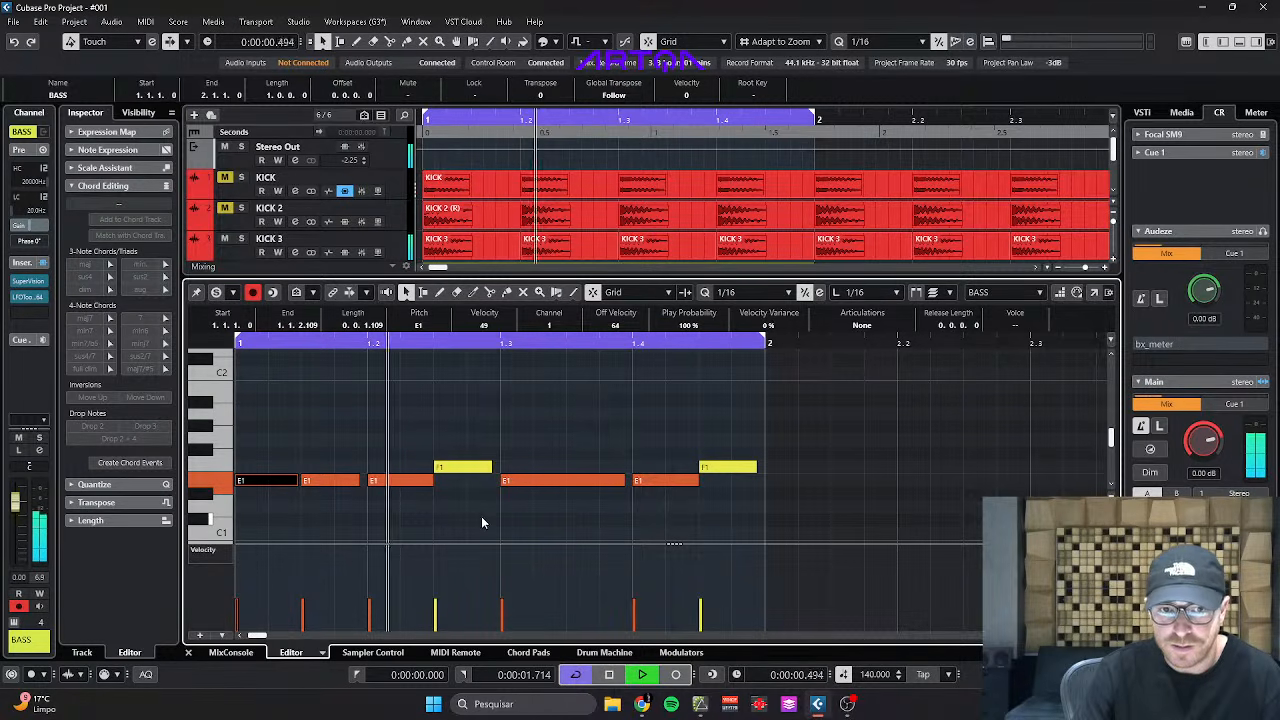
# Split the long E1 note on beat 1.3 so its second half starts at 1.3.3.
pyautogui.keyDown('alt'); pyautogui.click(565, 482); pyautogui.keyUp('alt')
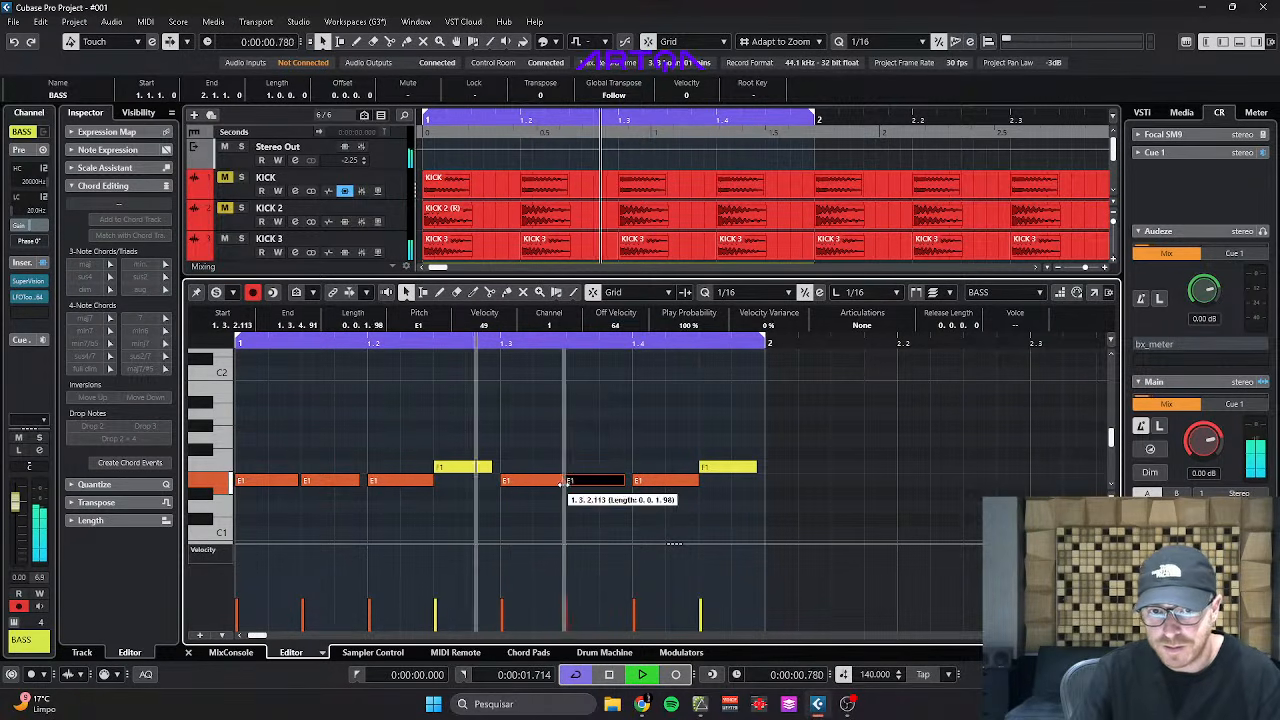
pyautogui.moveTo(564, 484); pyautogui.dragTo(564, 484)
pyautogui.click(584, 479)
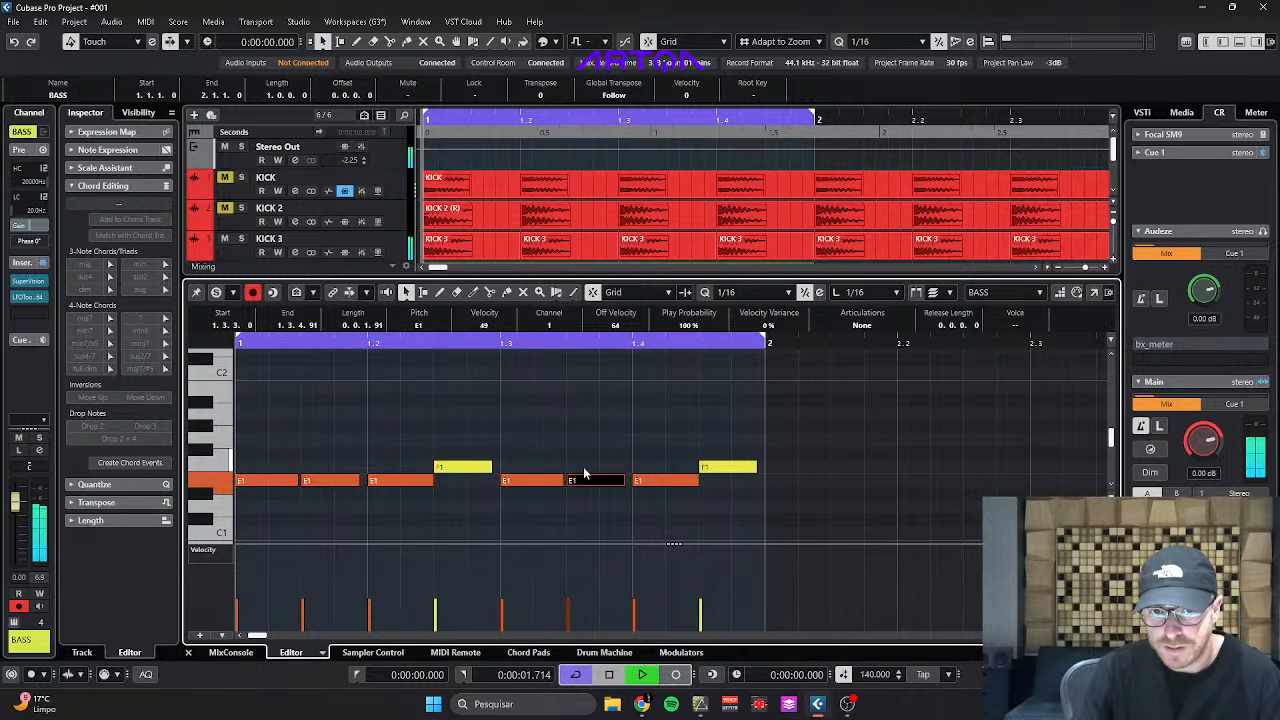
# Try the note at 1.3.3 an octave higher at E2 with the loop playing, and return it to E1.
pyautogui.hotkey('shift', 'Up')
pyautogui.press('space')
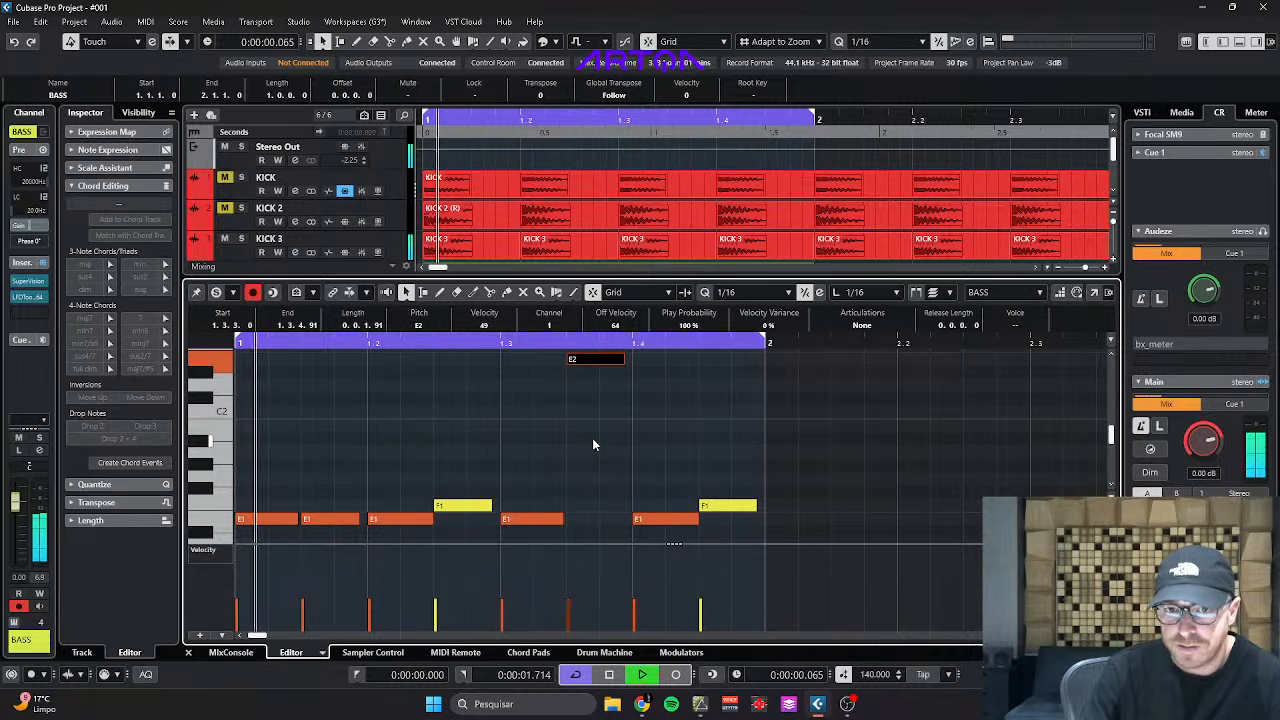
pyautogui.press('space')
pyautogui.hotkey('shift', 'Down')
pyautogui.press('Up')
pyautogui.press('Down')
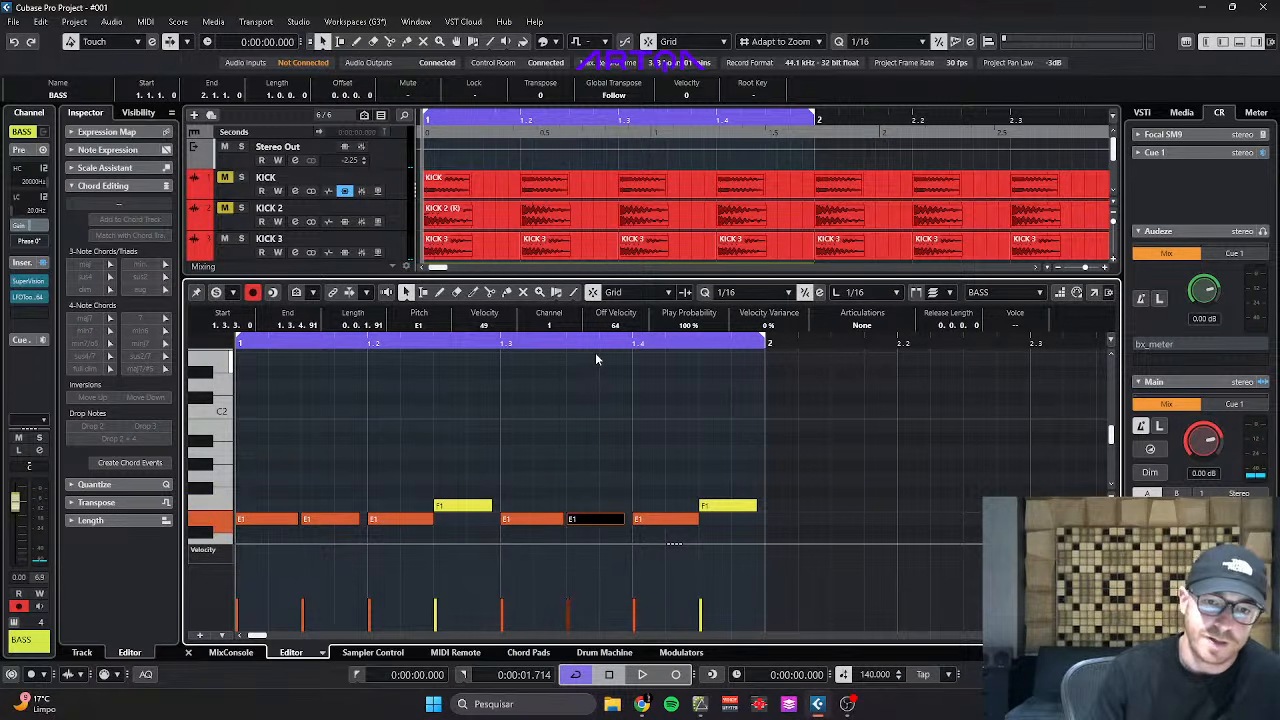
# Try the note at 1.3.3 two semitones lower at D1 in the loop, and return it to E1.
pyautogui.press('Down')
pyautogui.press('Down')
pyautogui.press('space')
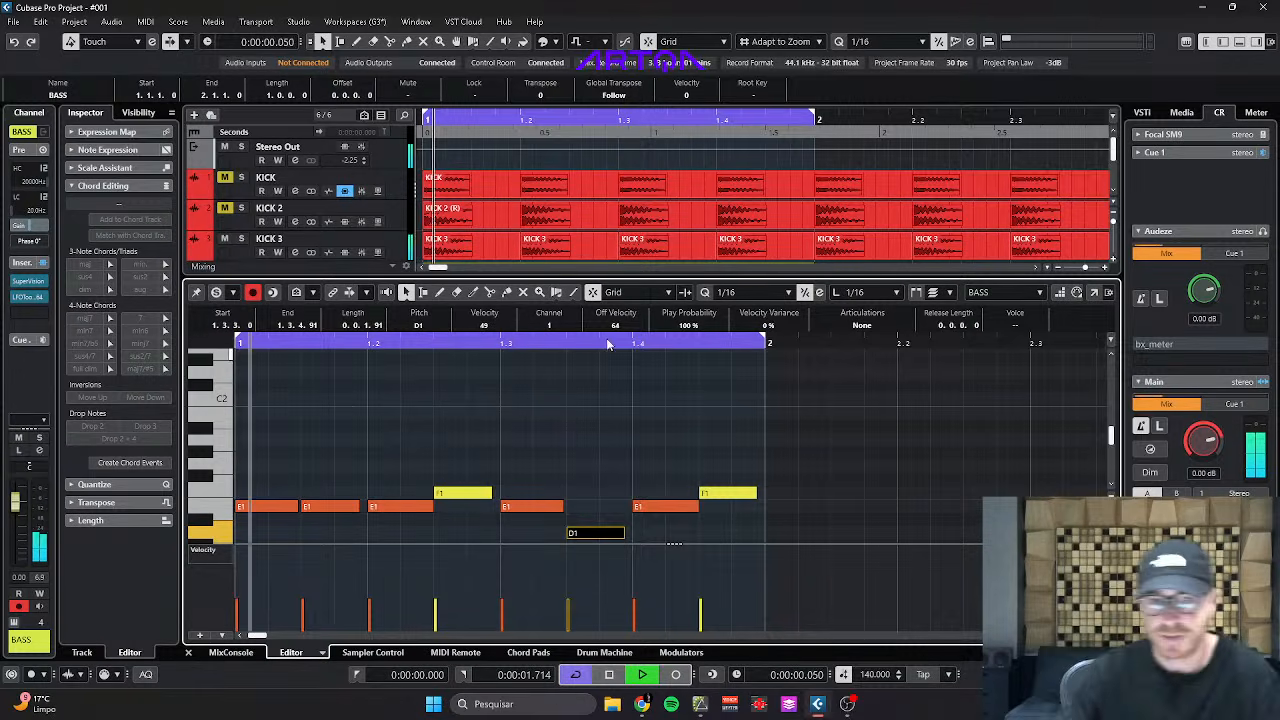
pyautogui.press('Up')
pyautogui.press('Up')
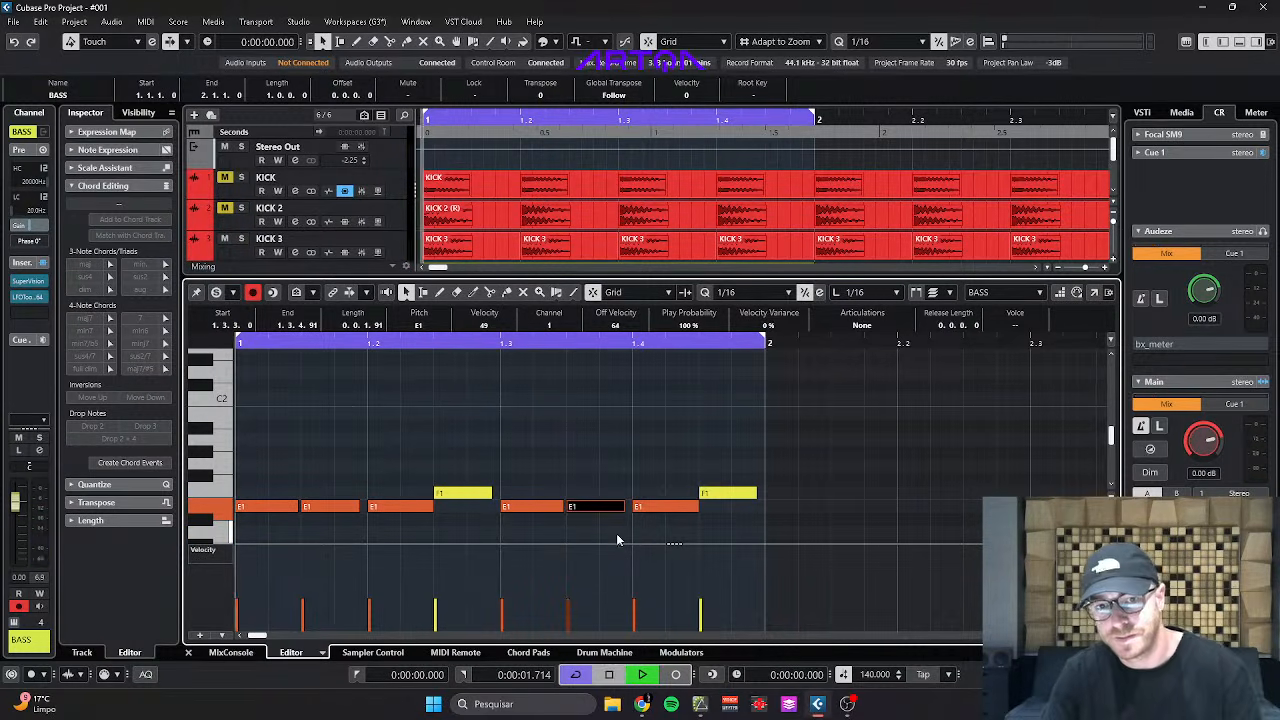
# Adjust Filter 1's cutoff and set envelope 3's sustain to 10% in the bass synth, and close the synth and note editor.
pyautogui.press('e')
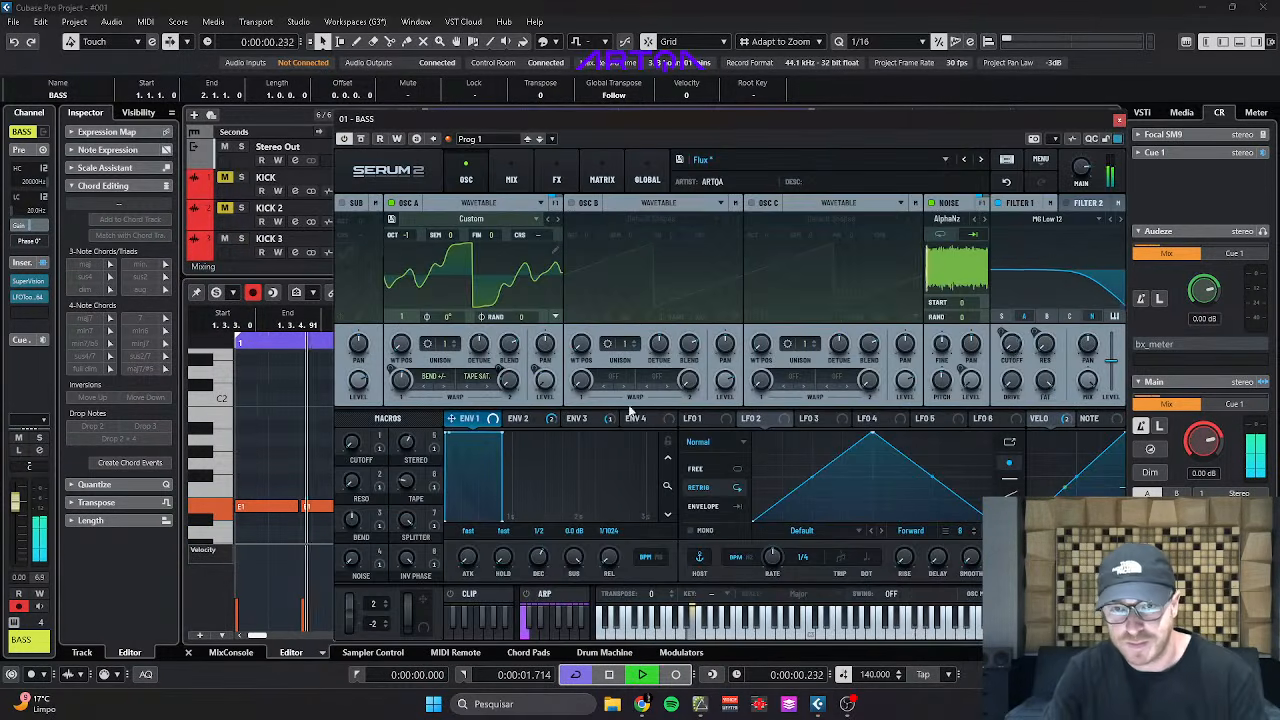
pyautogui.moveTo(1012, 353); pyautogui.dragTo(1012, 303)
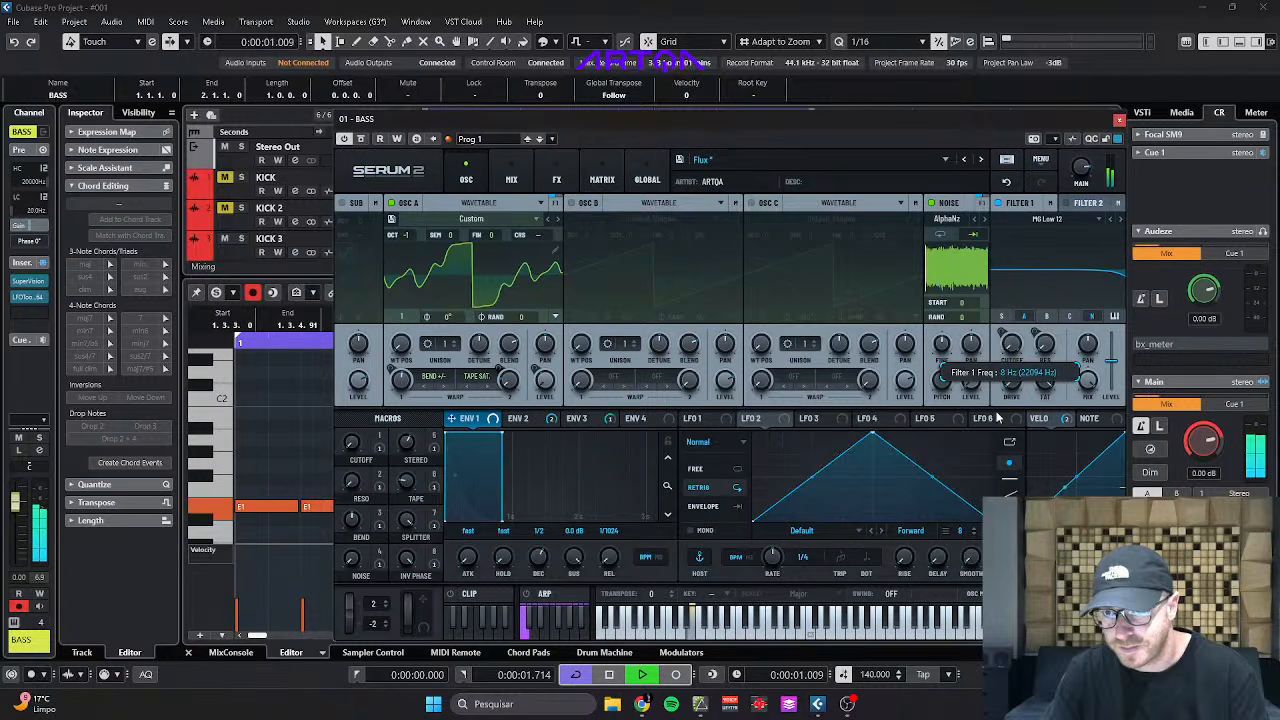
pyautogui.click(583, 418)
pyautogui.moveTo(585, 562); pyautogui.dragTo(572, 598)
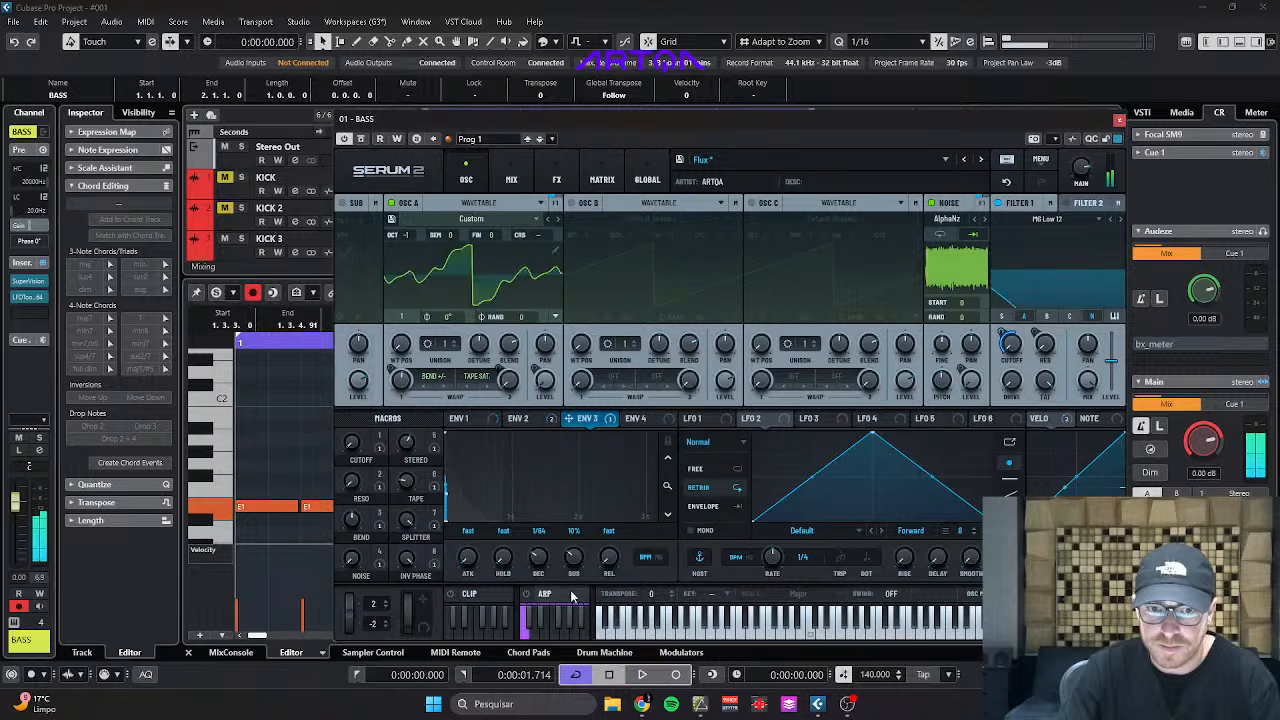
pyautogui.moveTo(548, 372)
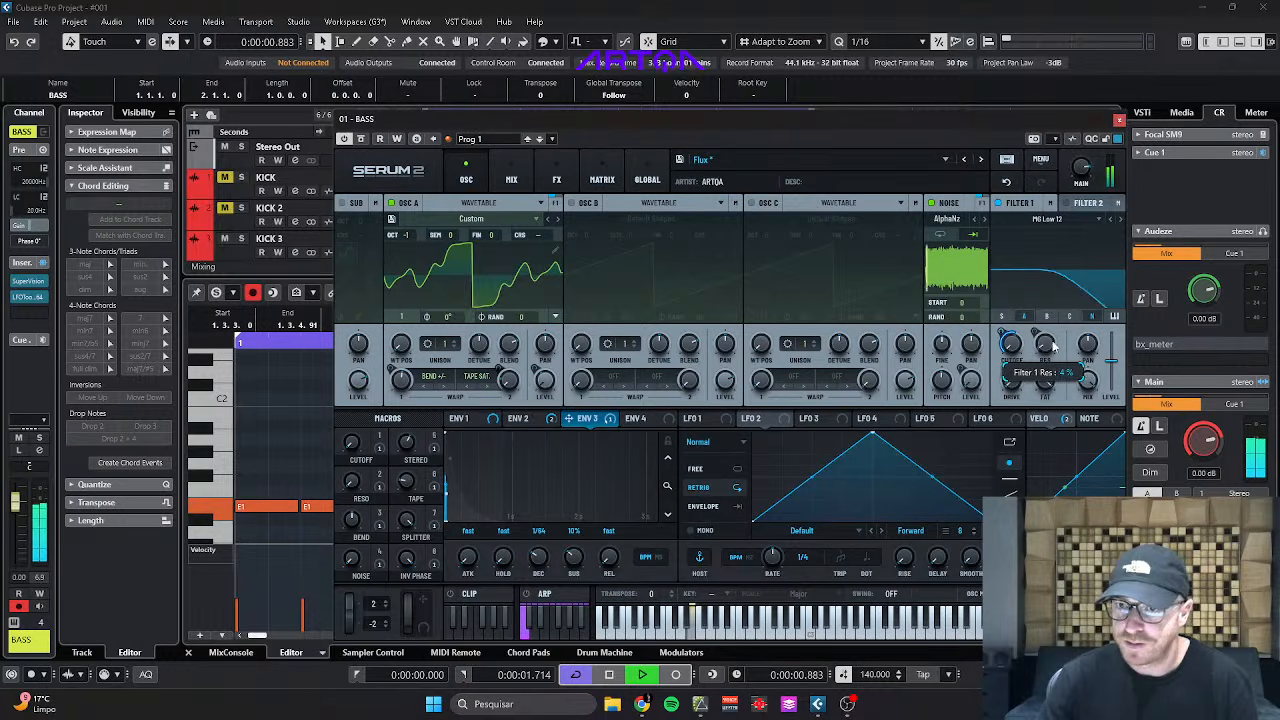
pyautogui.click(1118, 121)
pyautogui.press('Return')
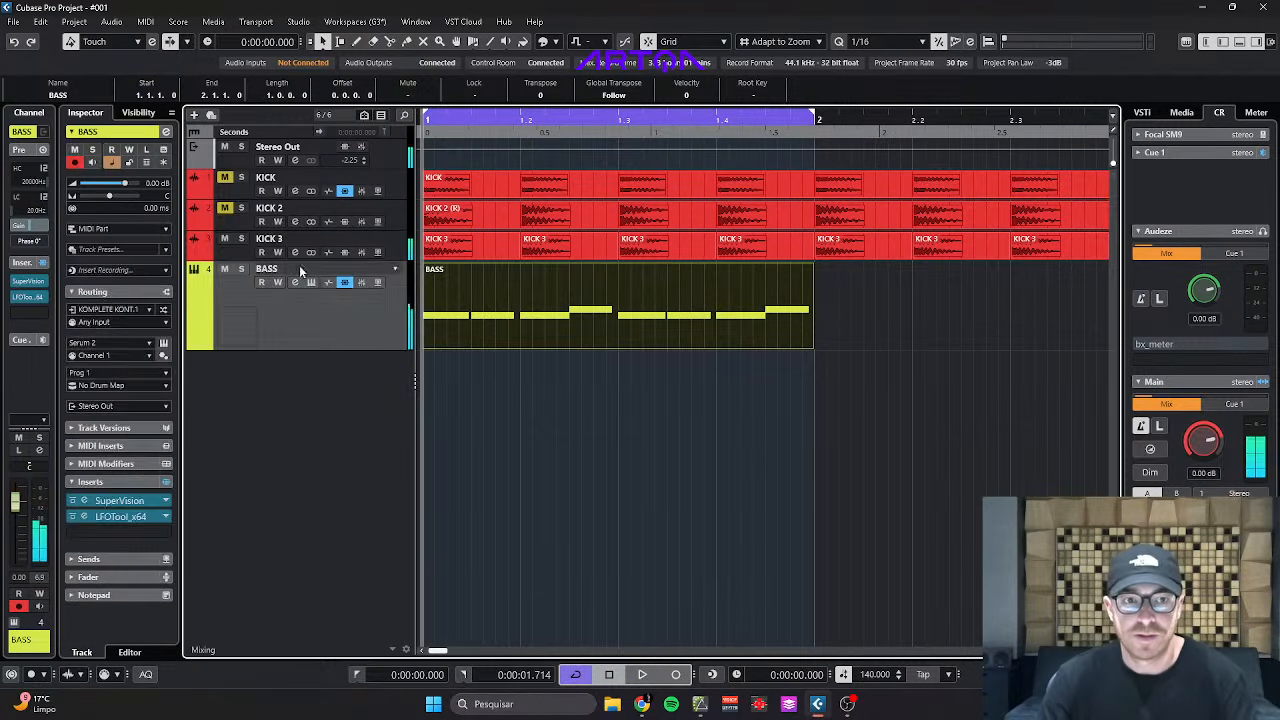
# Compare the kick tracks against the bass loop by switching their mutes, ending with only KICK 3 unmuted.
pyautogui.click(228, 240)
pyautogui.click(227, 209)
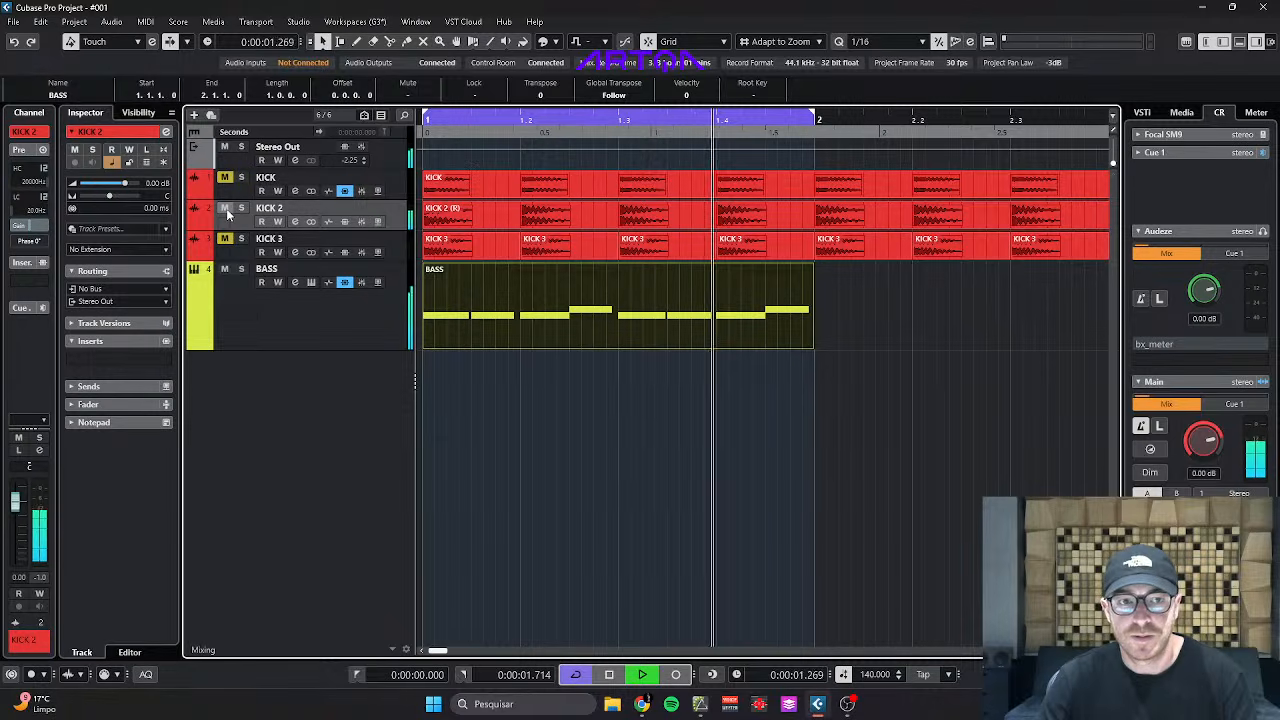
pyautogui.click(224, 208)
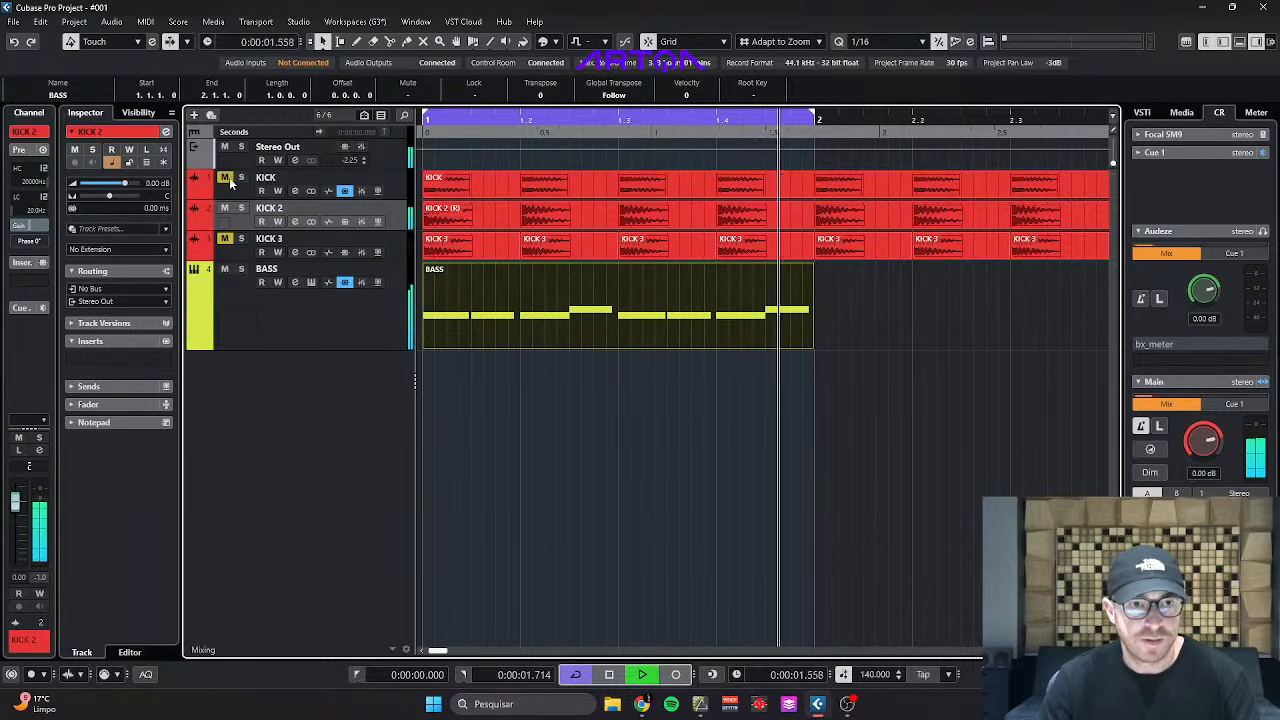
pyautogui.click(224, 178)
pyautogui.click(224, 178)
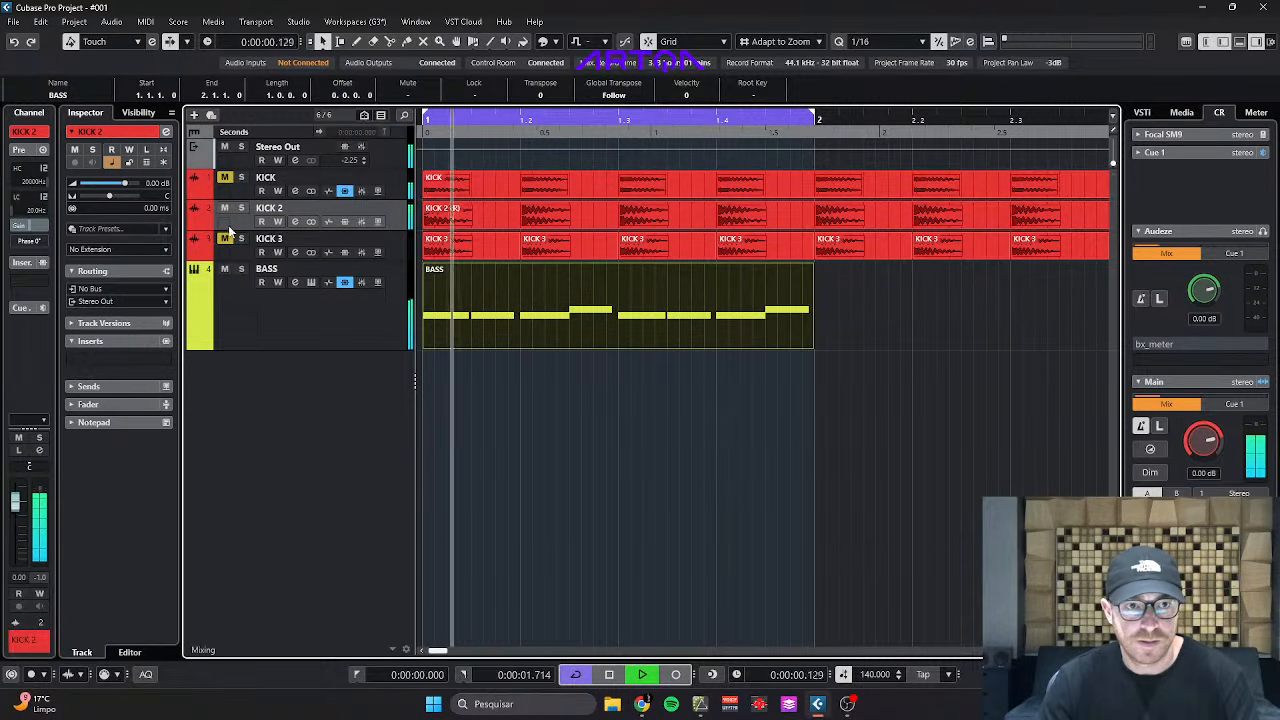
pyautogui.click(224, 239)
pyautogui.click(302, 239)
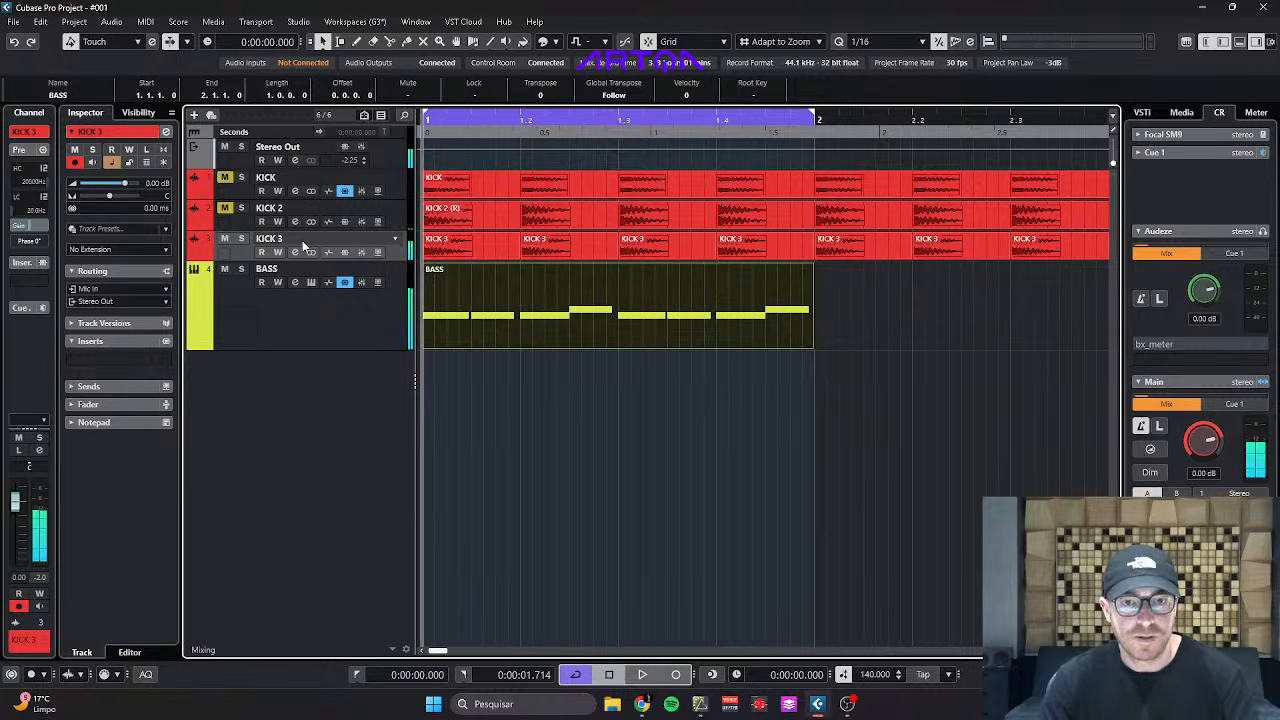
pyautogui.press('space')
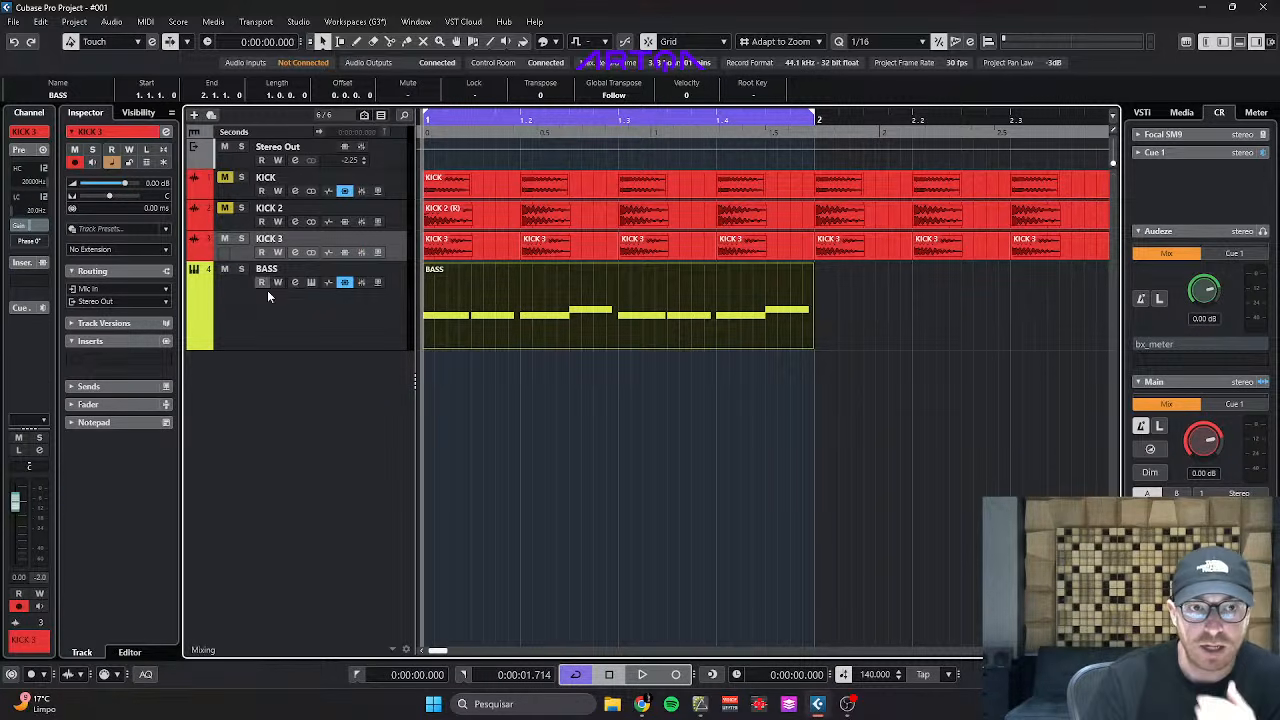
# Reopen the bass synth and load the ARP Classic preset from #2 ARTQA Synths to audition it.
pyautogui.click(280, 289)
pyautogui.click(311, 283)
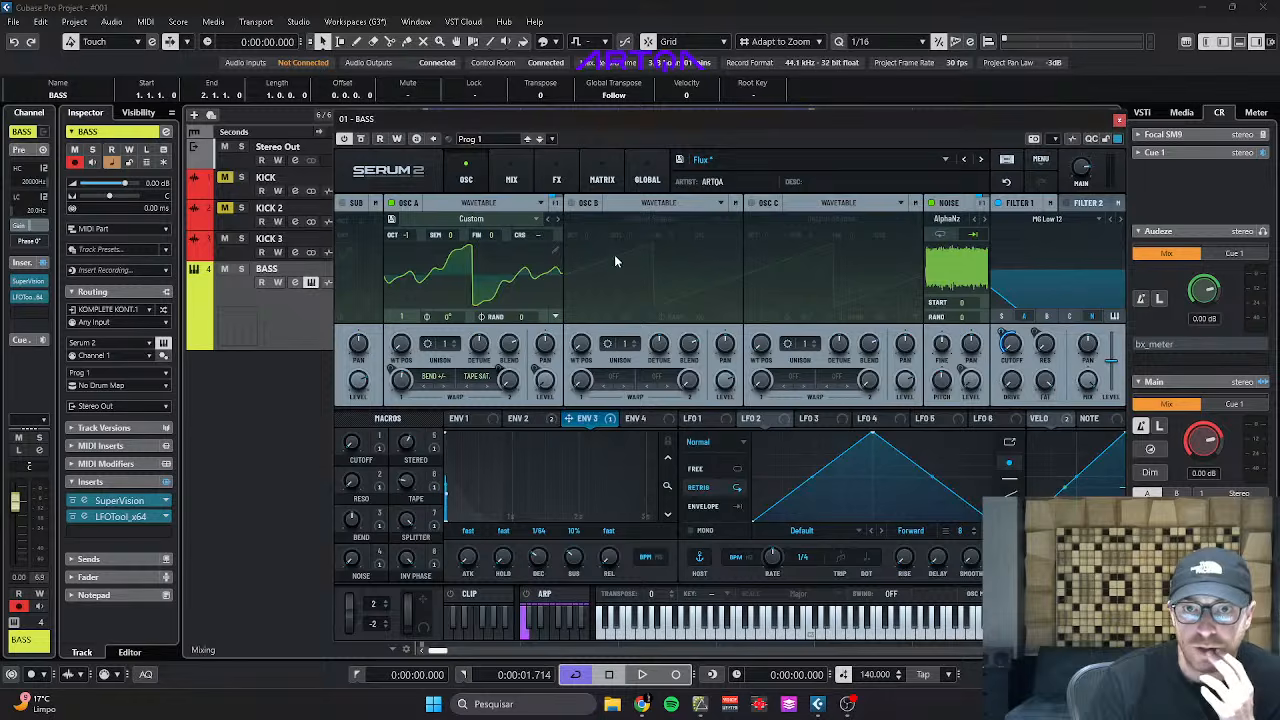
pyautogui.click(708, 161)
pyautogui.moveTo(752, 227)
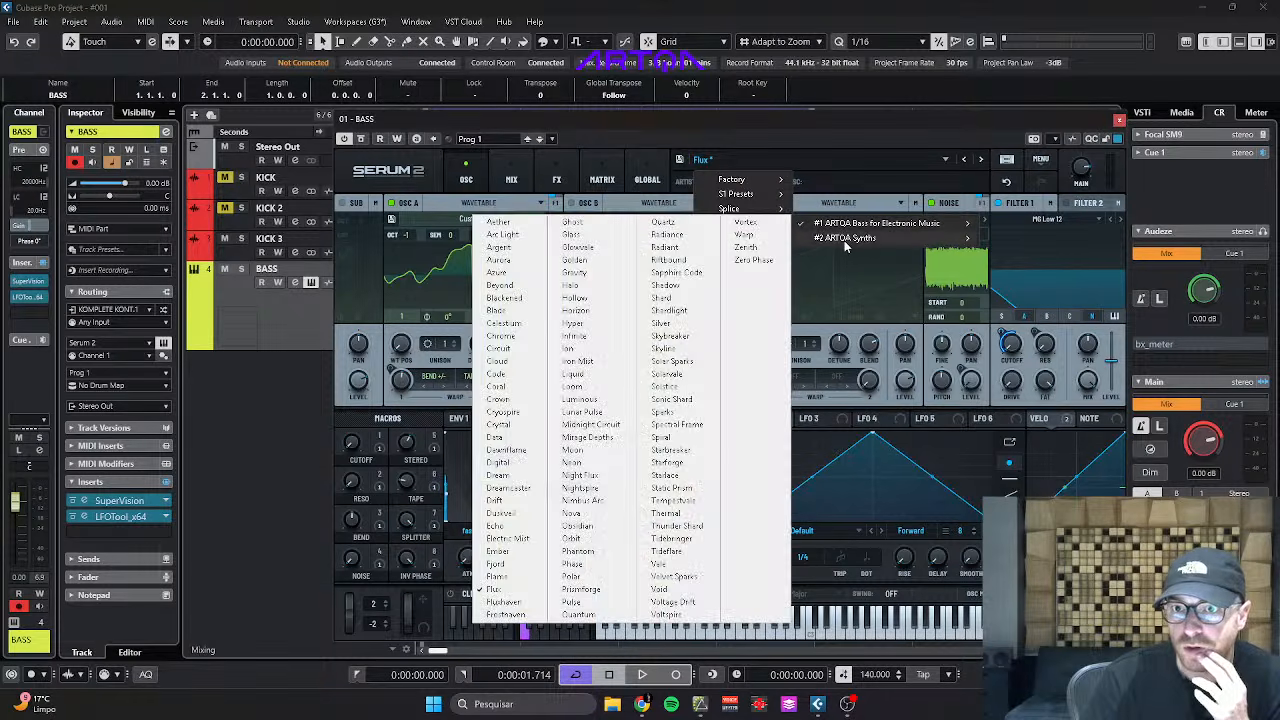
pyautogui.moveTo(845, 238)
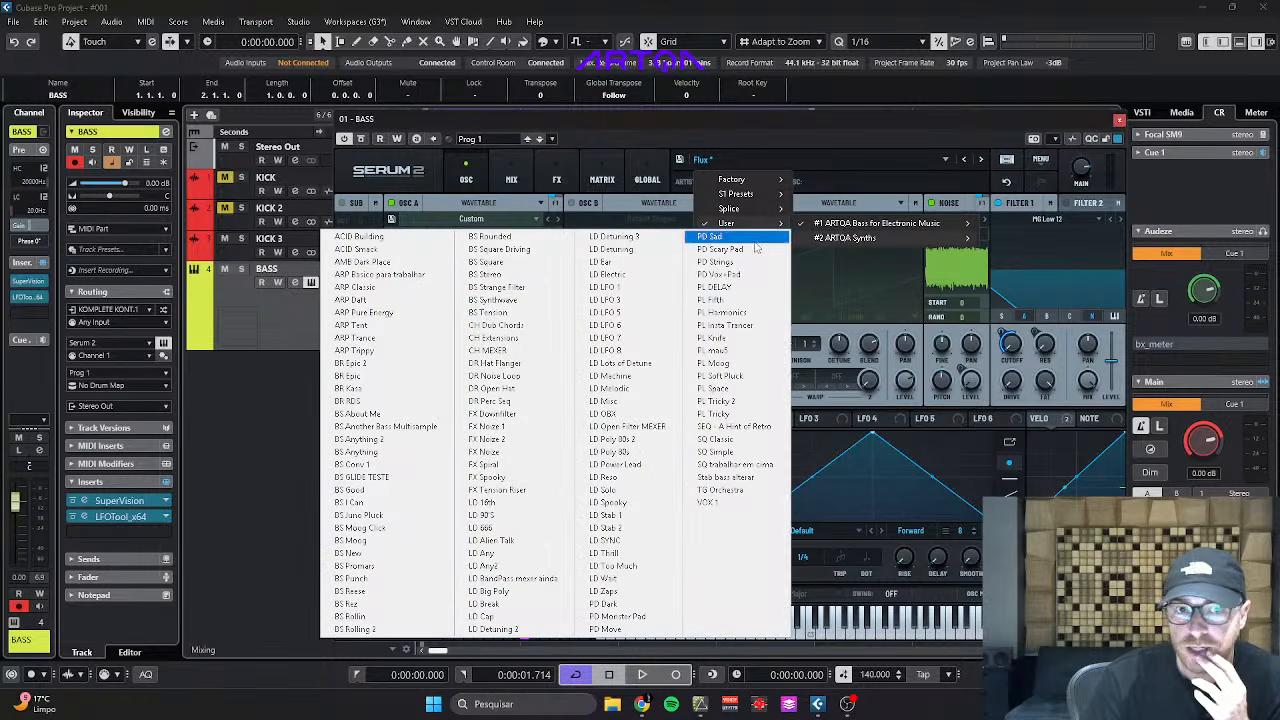
pyautogui.click(391, 288)
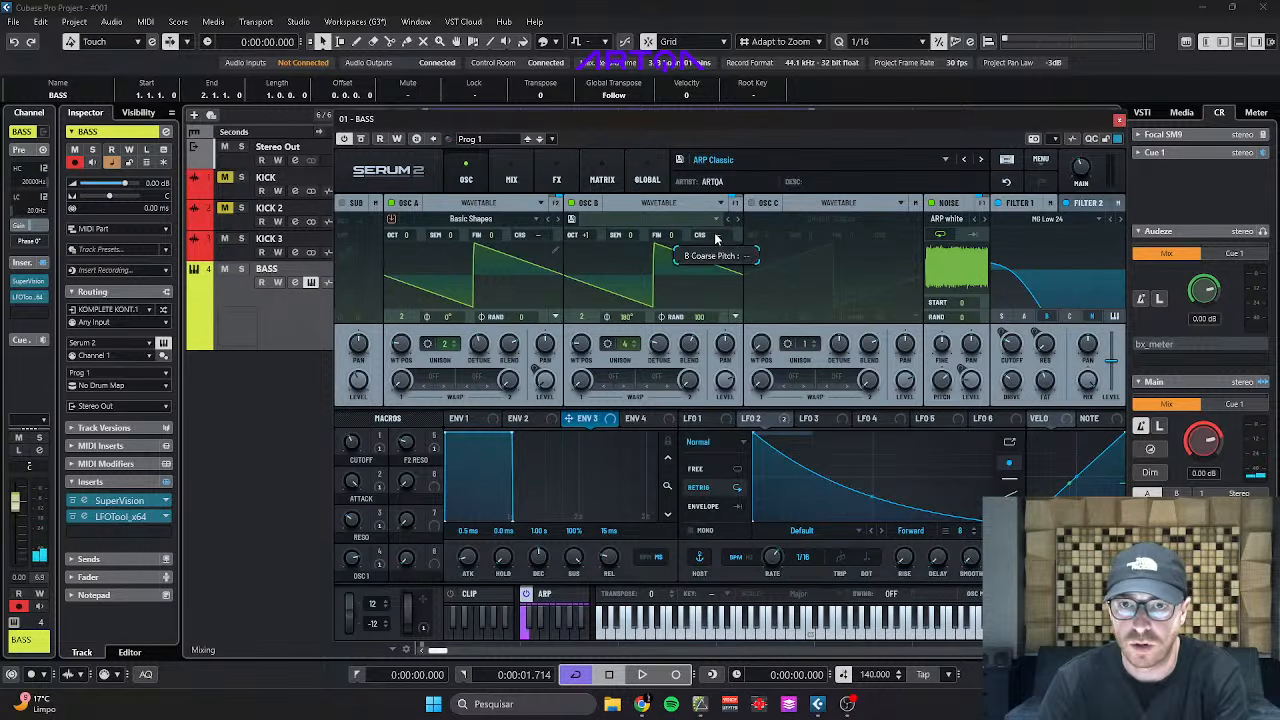
pyautogui.moveTo(716, 237); pyautogui.dragTo(717, 230)
# Load the LD LFO 1 preset from #2 ARTQA Synths, and audition the following presets LD LFO 3, LD LFO 5 and LD LFO 6.
pyautogui.click(719, 162)
pyautogui.moveTo(725, 224)
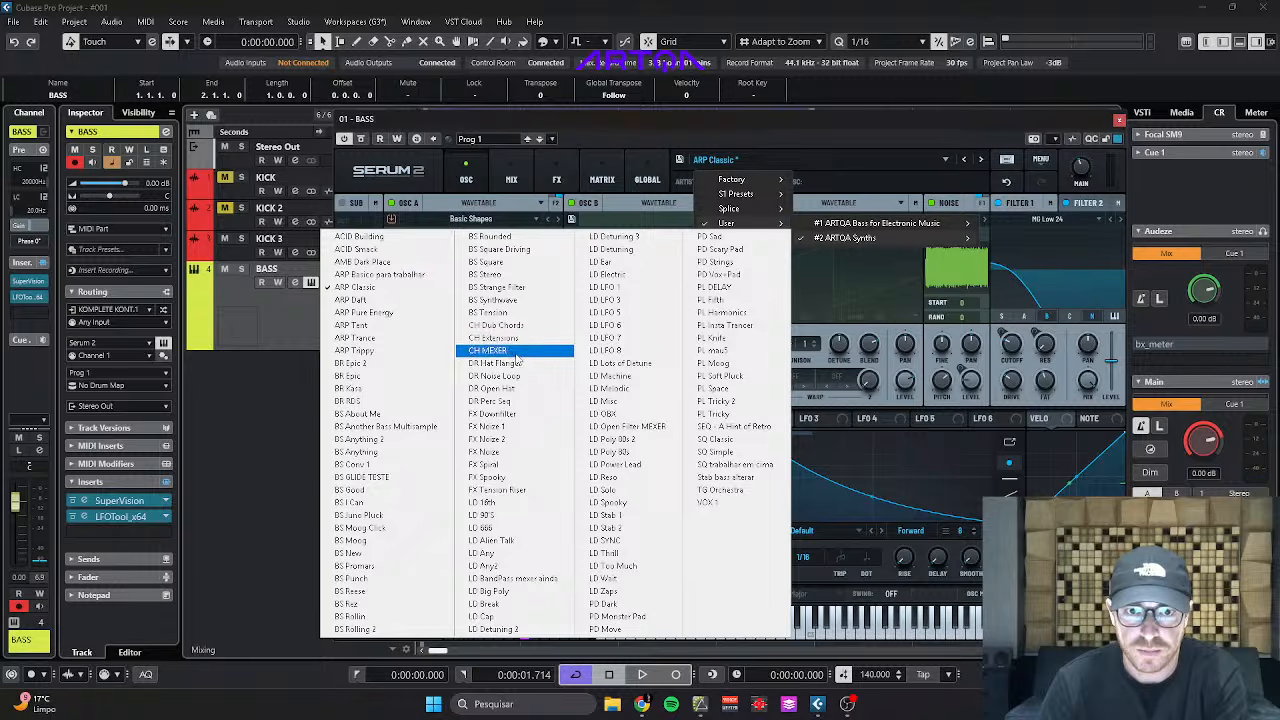
pyautogui.click(636, 288)
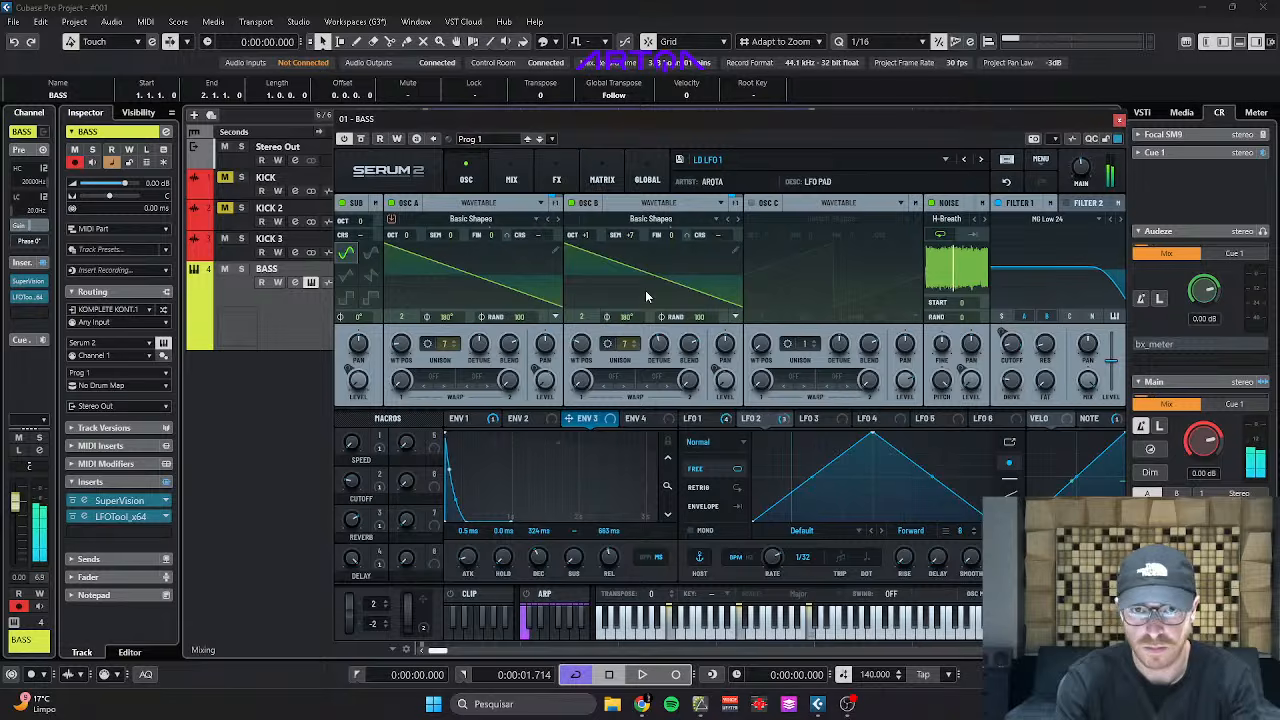
pyautogui.click(980, 160)
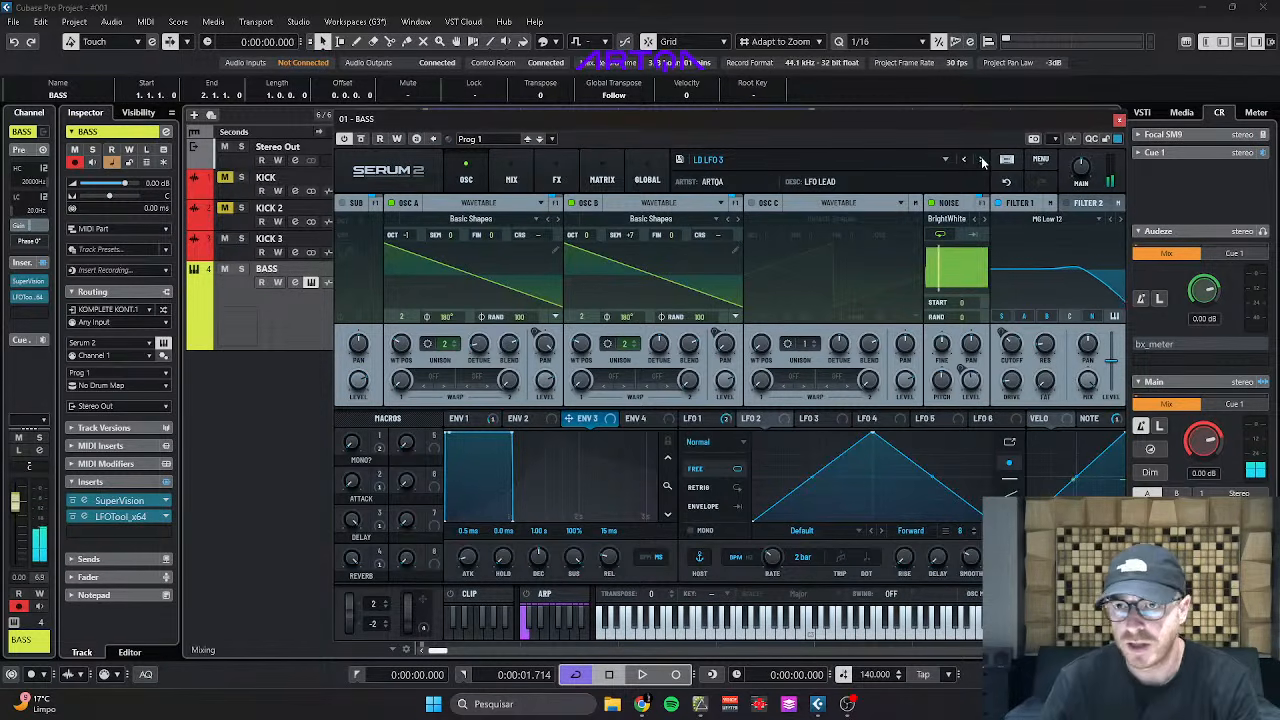
pyautogui.click(981, 161)
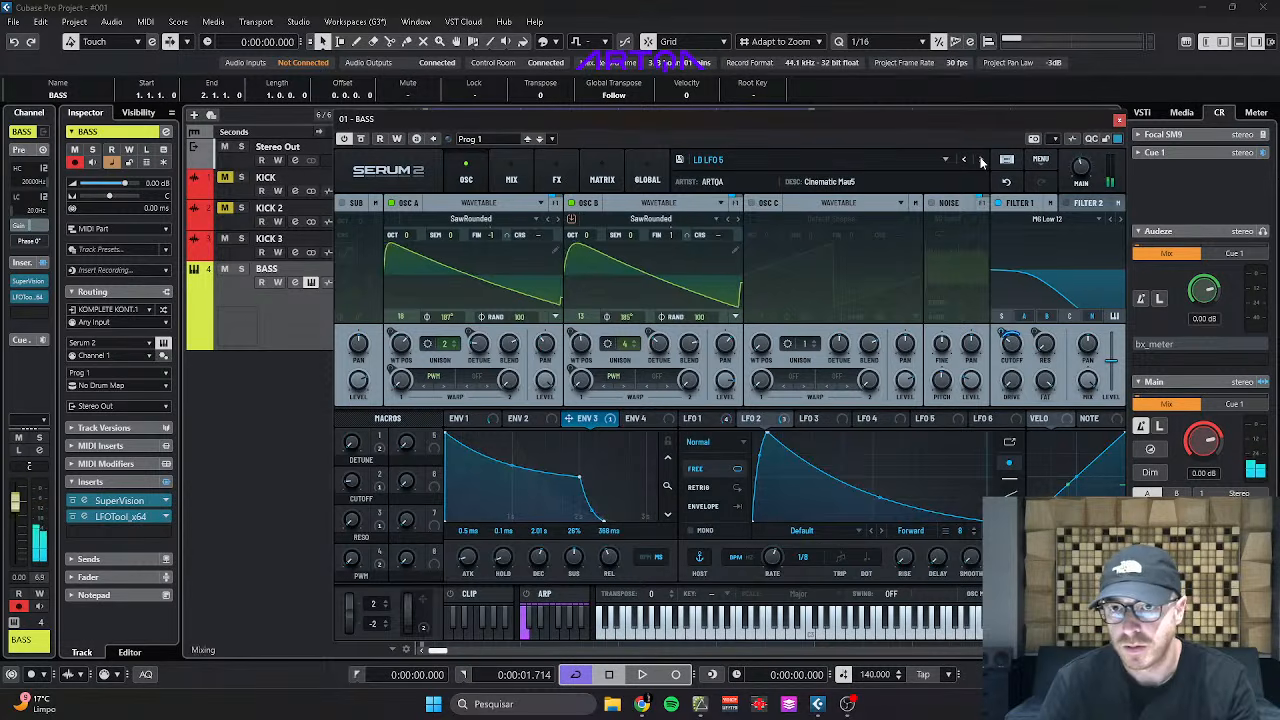
pyautogui.click(981, 161)
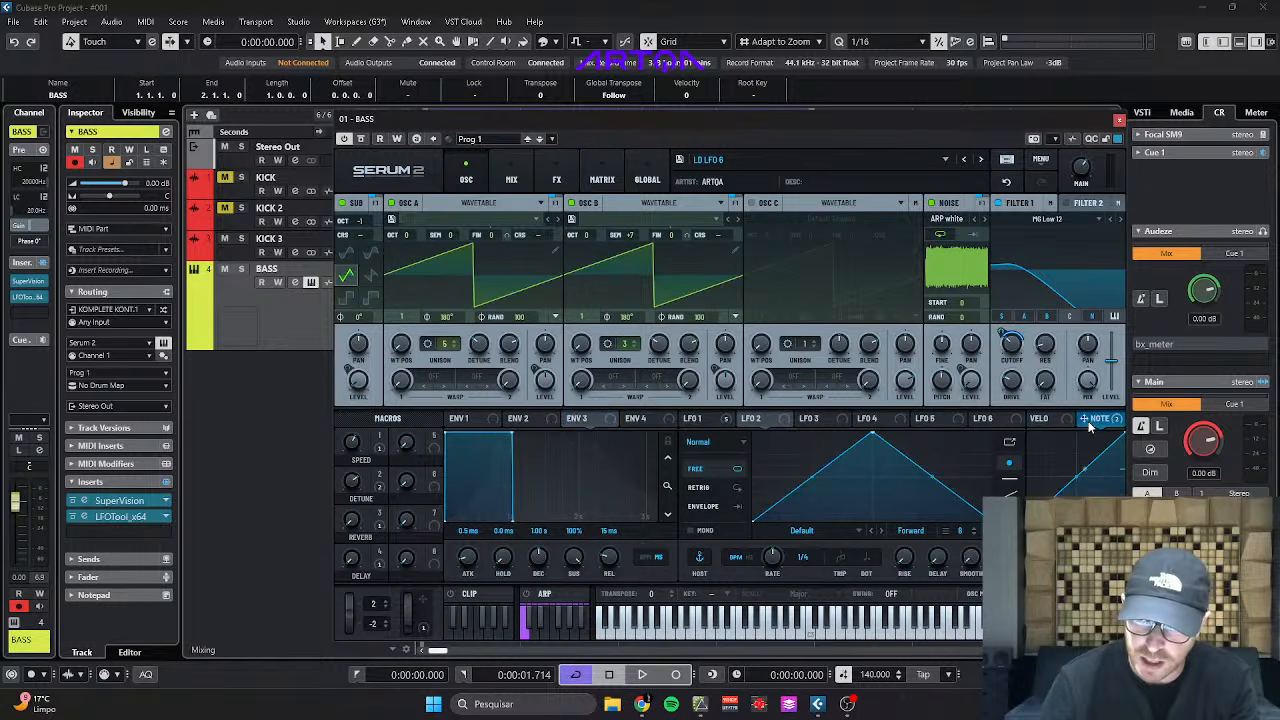
# Inspect LFO 1 and LFO 2 of the LD LFO 6 preset, and advance through LD LFO 7 to LD LFO 8.
pyautogui.click(715, 420)
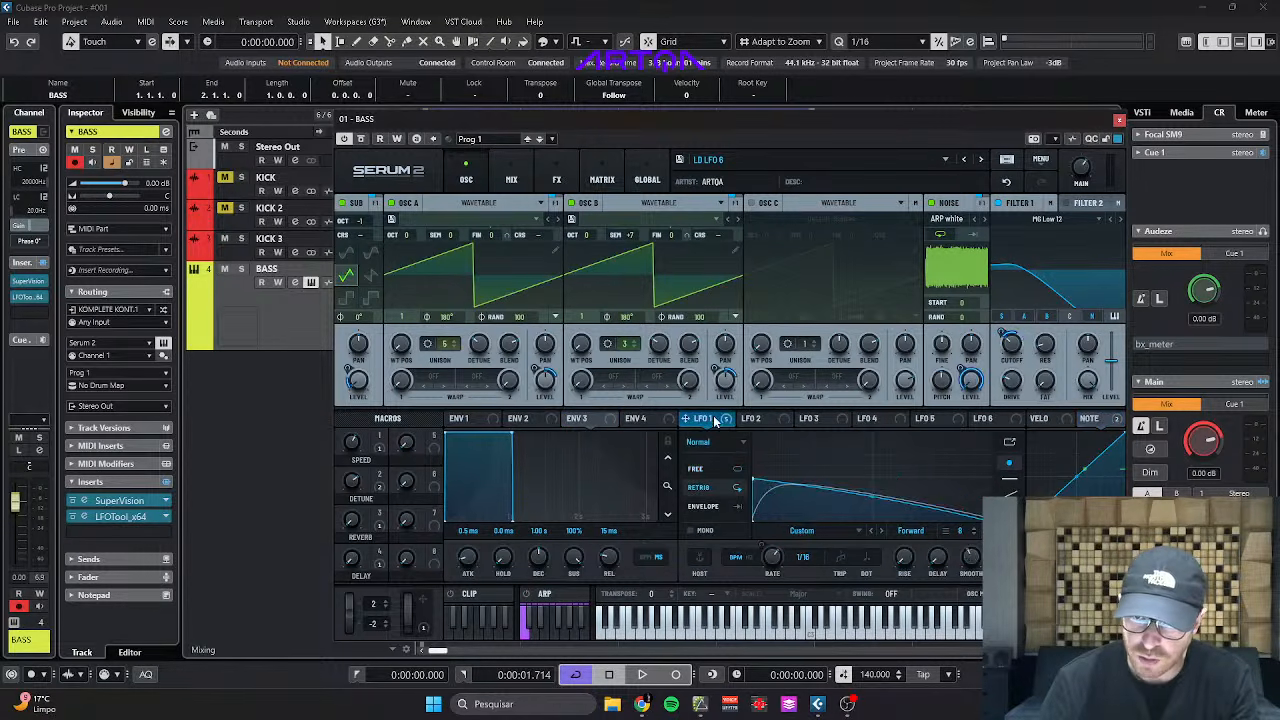
pyautogui.click(760, 420)
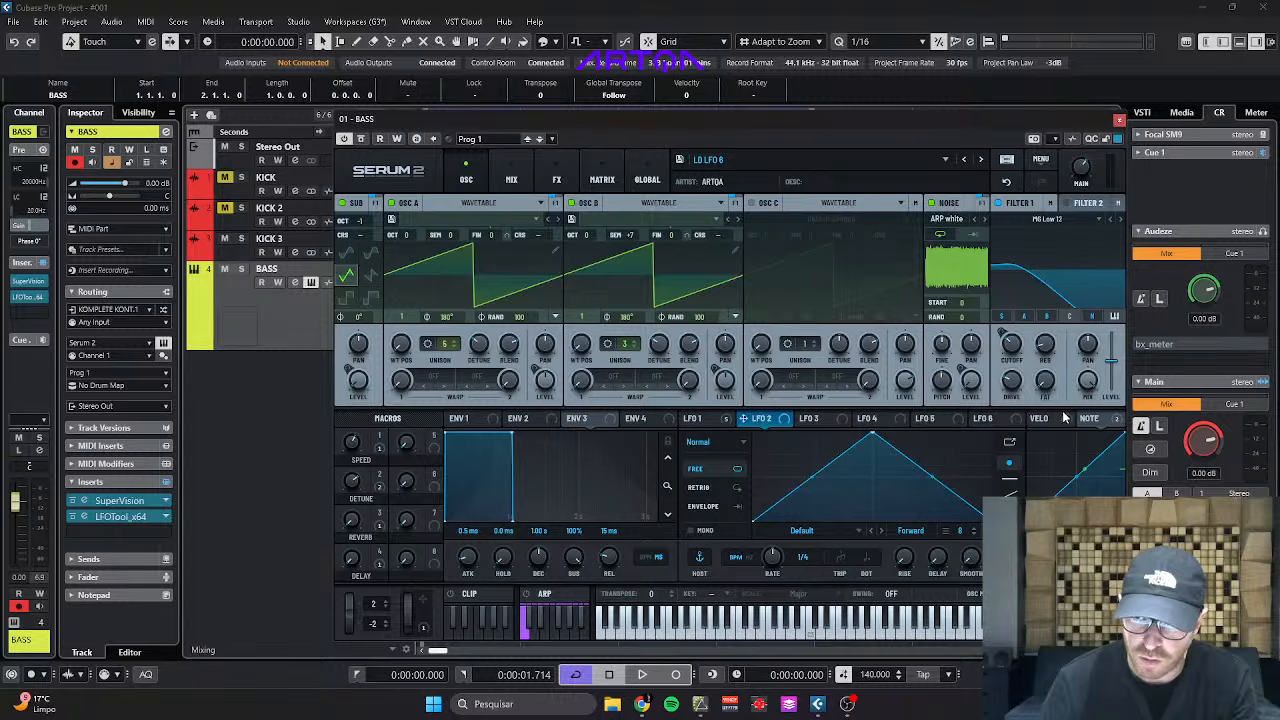
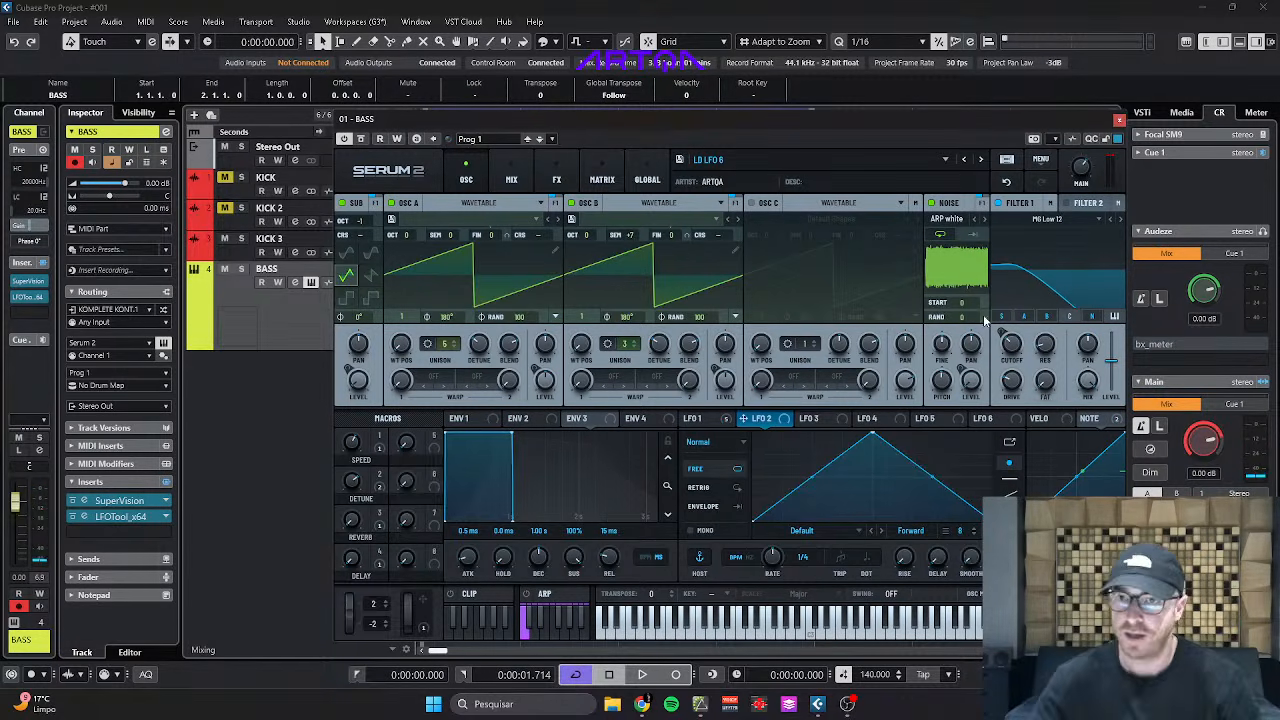
pyautogui.click(981, 161)
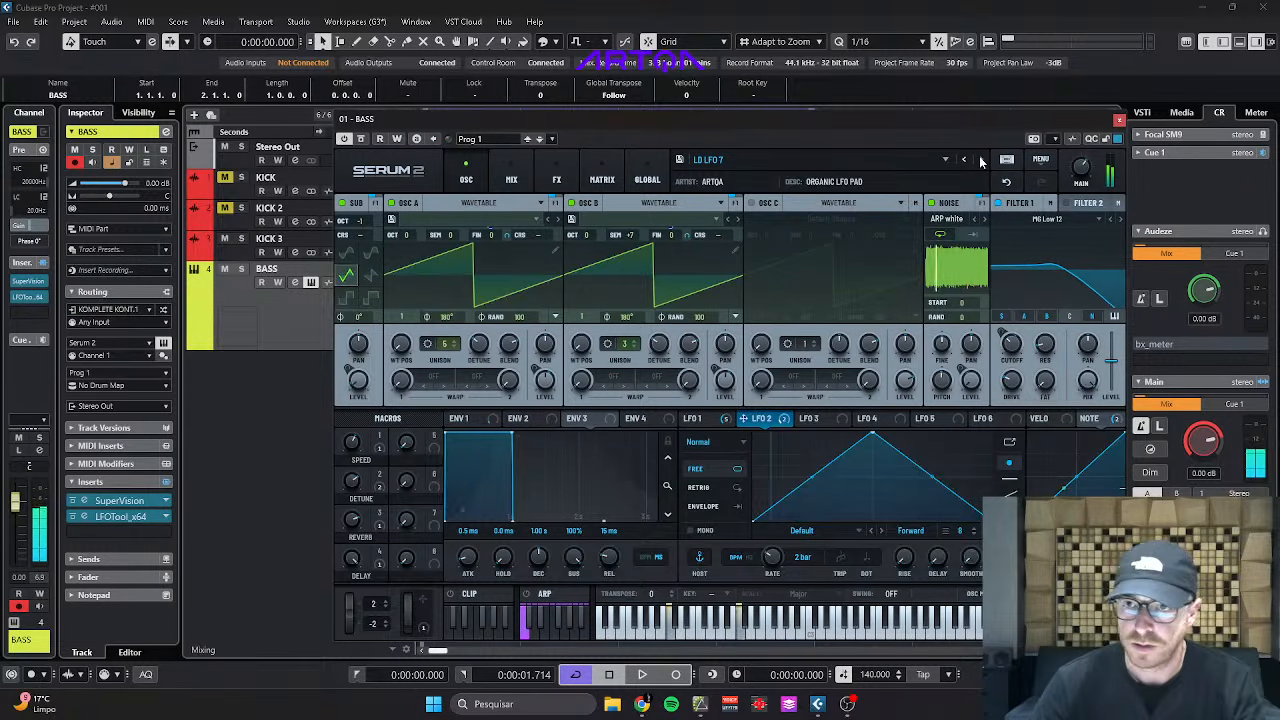
pyautogui.click(981, 161)
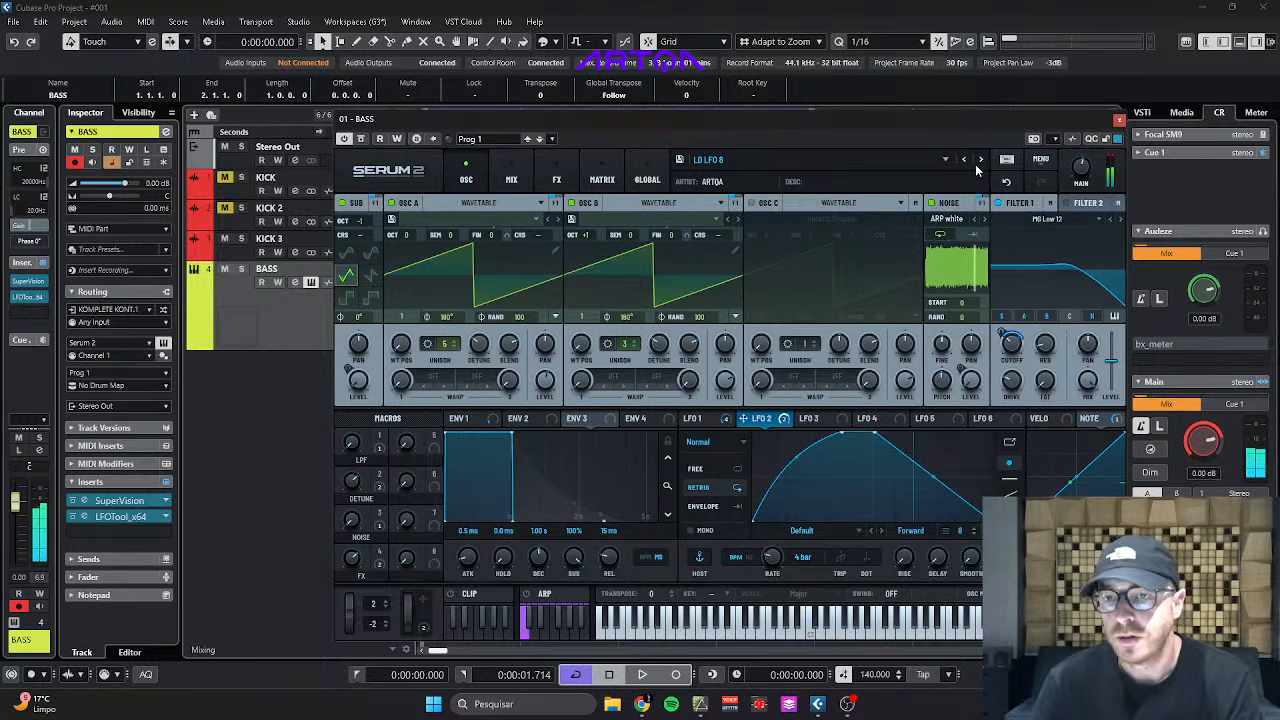
# Load the LD Alien Talk preset from the user folder #2 ARTQA Synths to audition it.
pyautogui.click(718, 160)
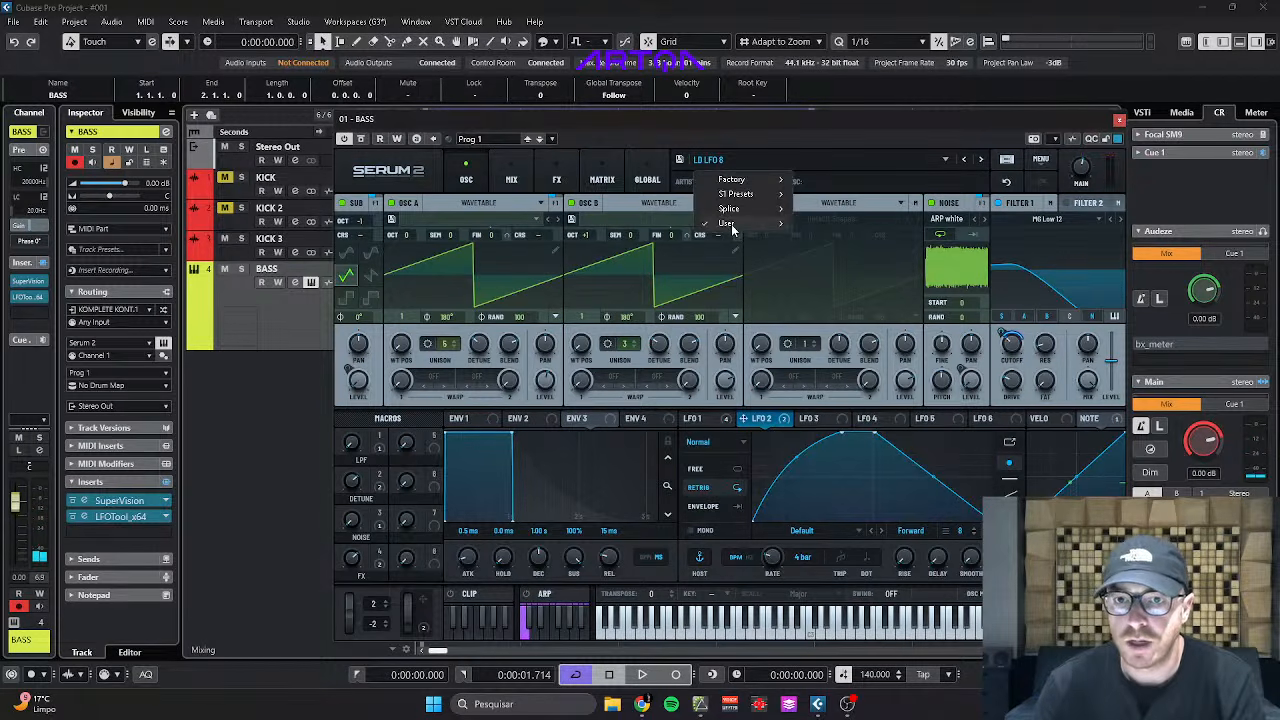
pyautogui.moveTo(740, 223)
pyautogui.moveTo(835, 240)
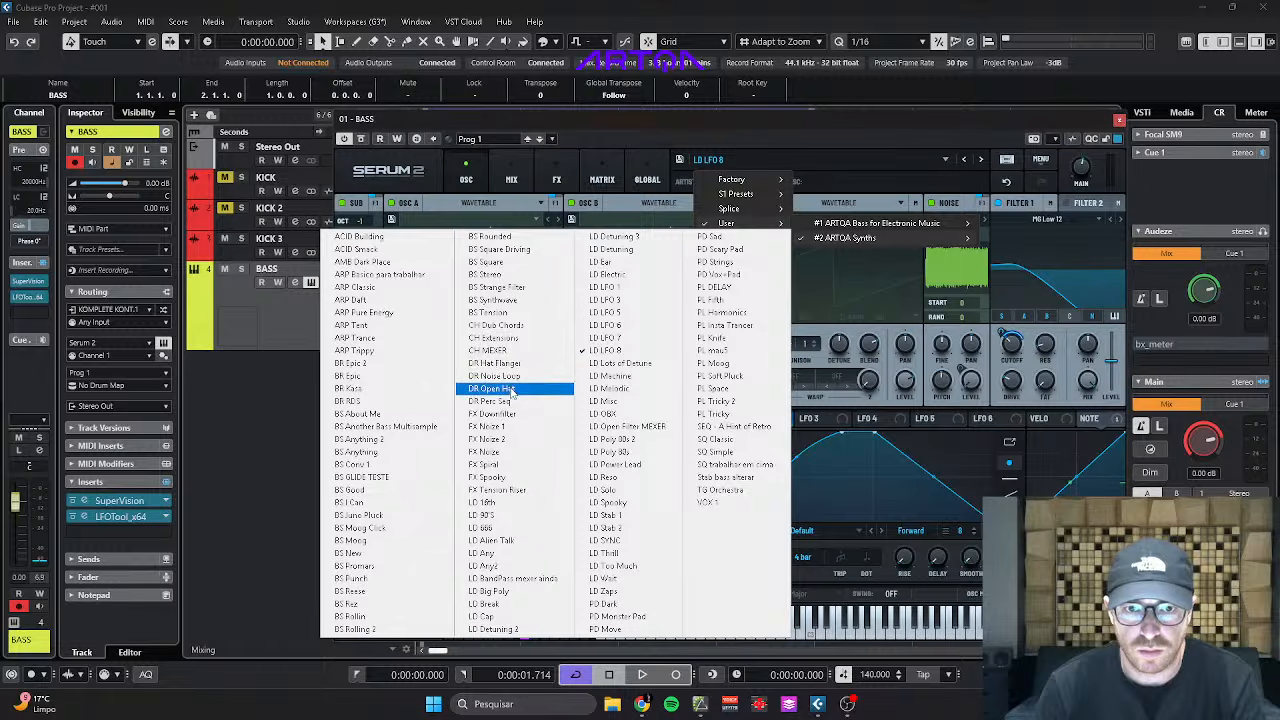
pyautogui.click(524, 541)
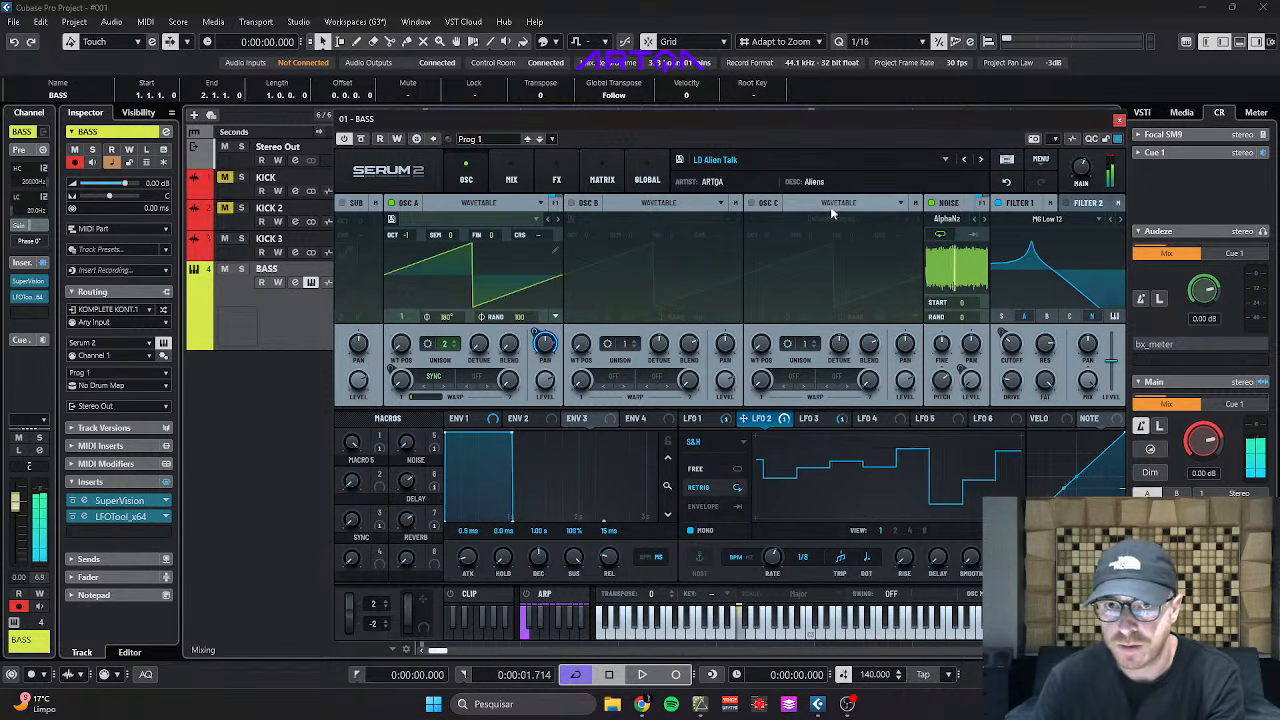
# Switch the bass synth to the LD Detuning 2 preset from #2 ARTQA Synths and audition it.
pyautogui.click(808, 162)
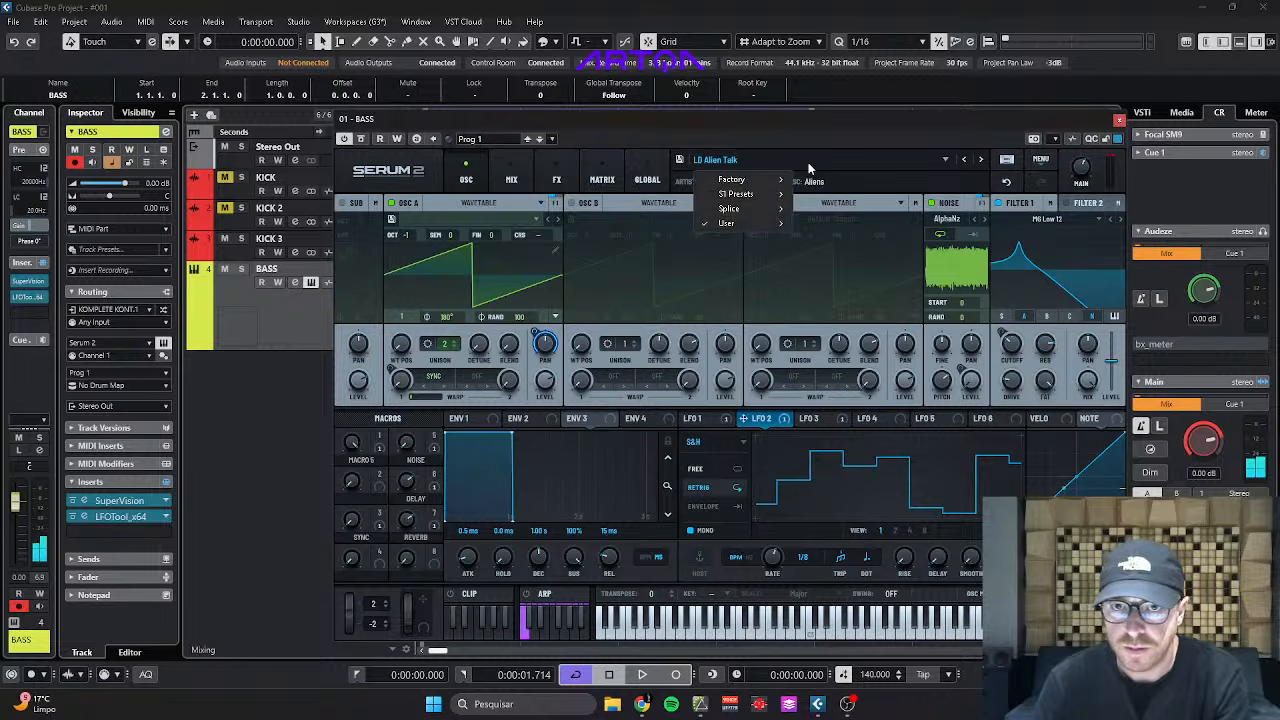
pyautogui.moveTo(760, 222)
pyautogui.moveTo(851, 238)
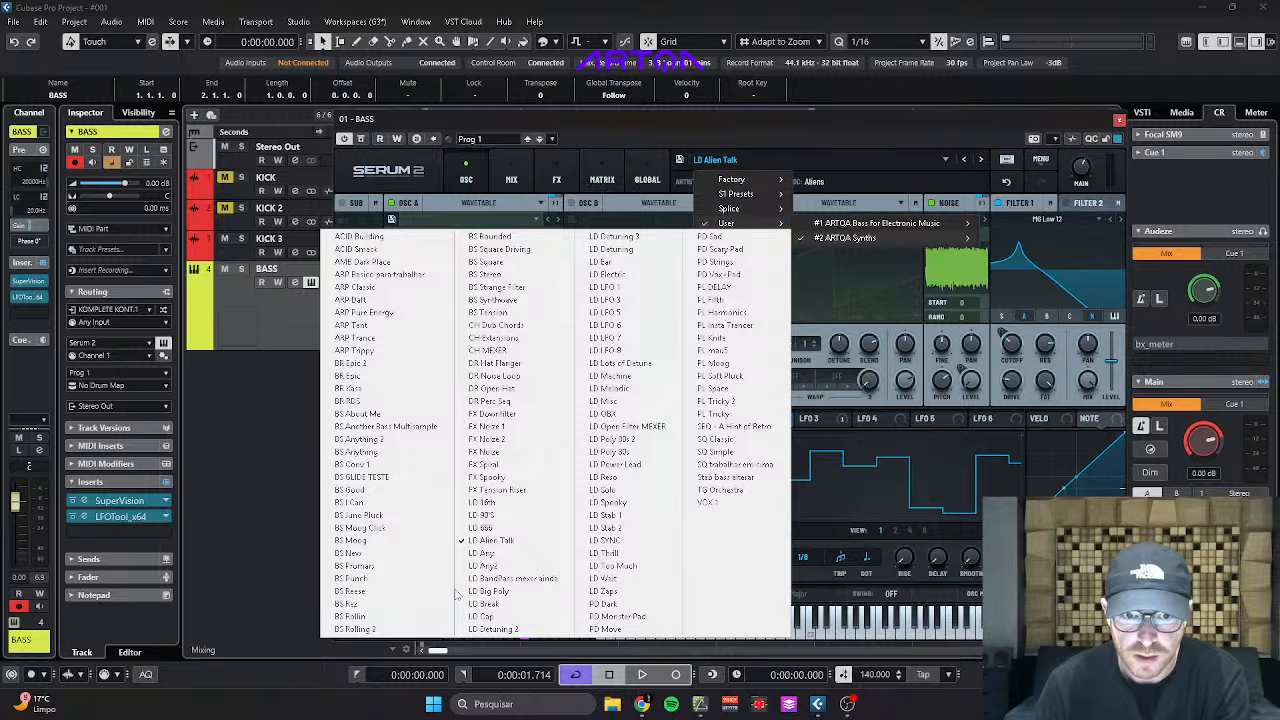
pyautogui.click(498, 628)
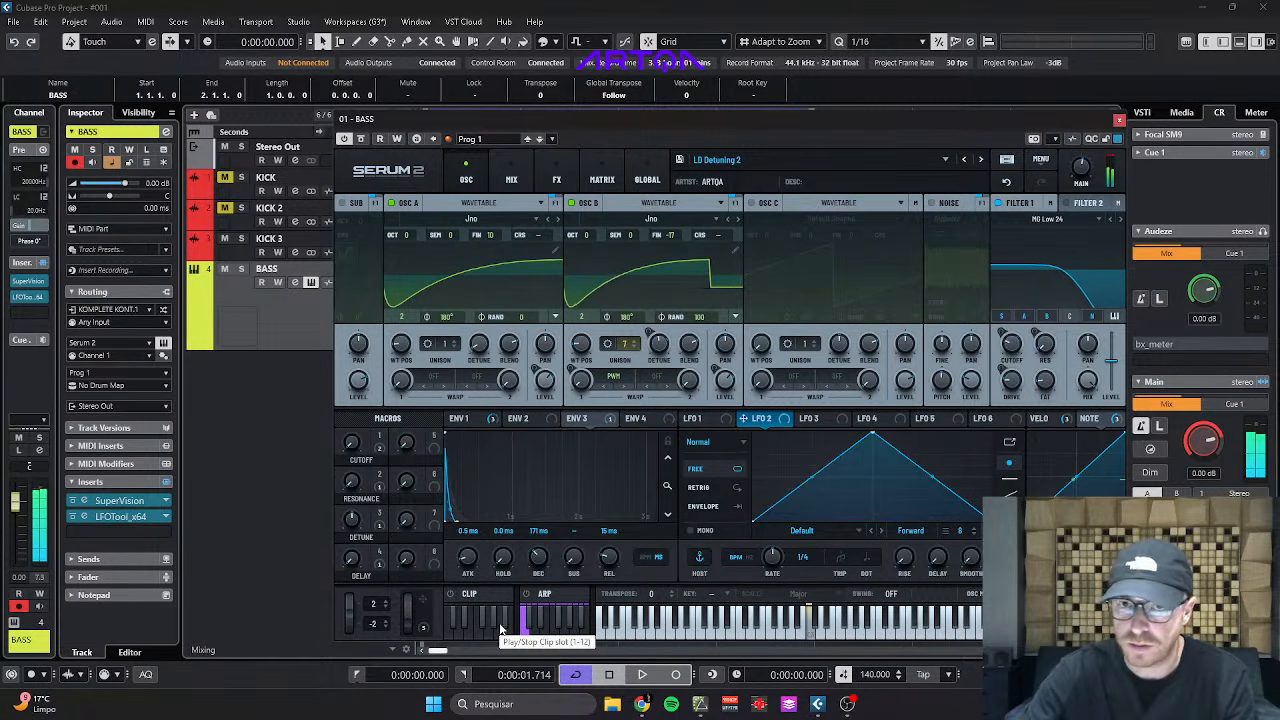
# Step back to the LD Cap preset and inspect the modulators assigned to the filter 1 cutoff.
pyautogui.click(964, 161)
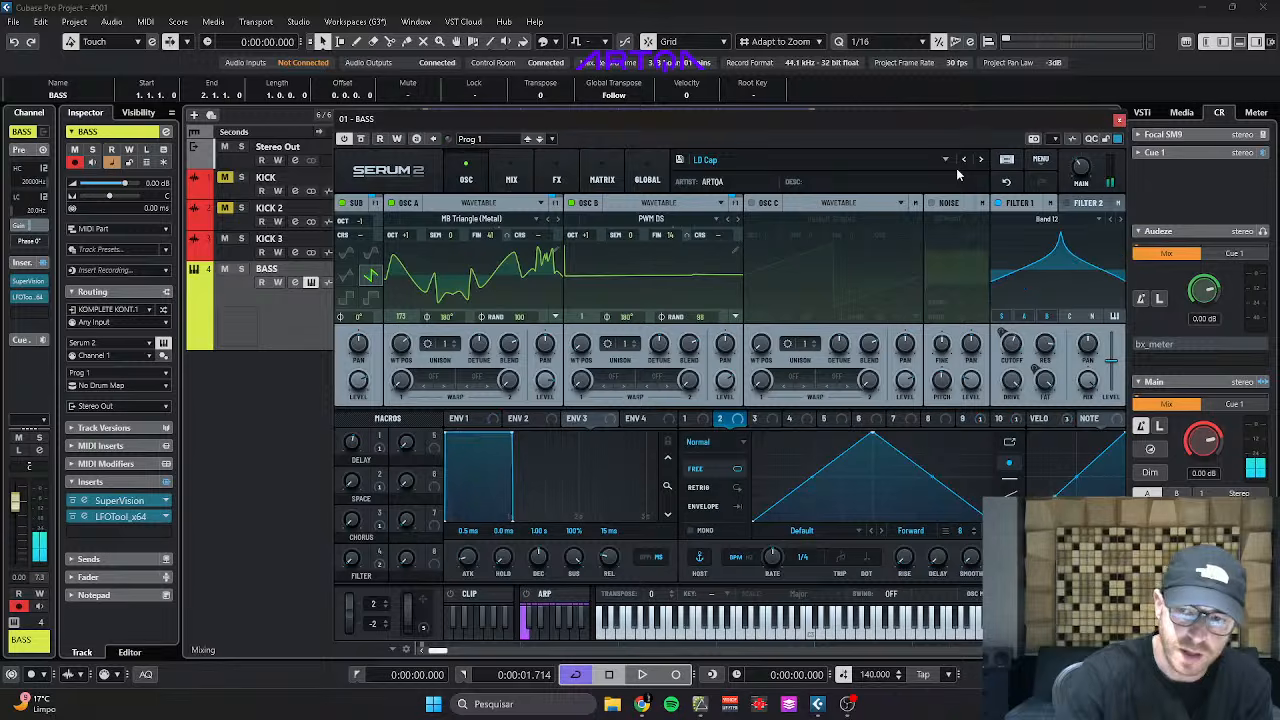
pyautogui.rightClick(1010, 350)
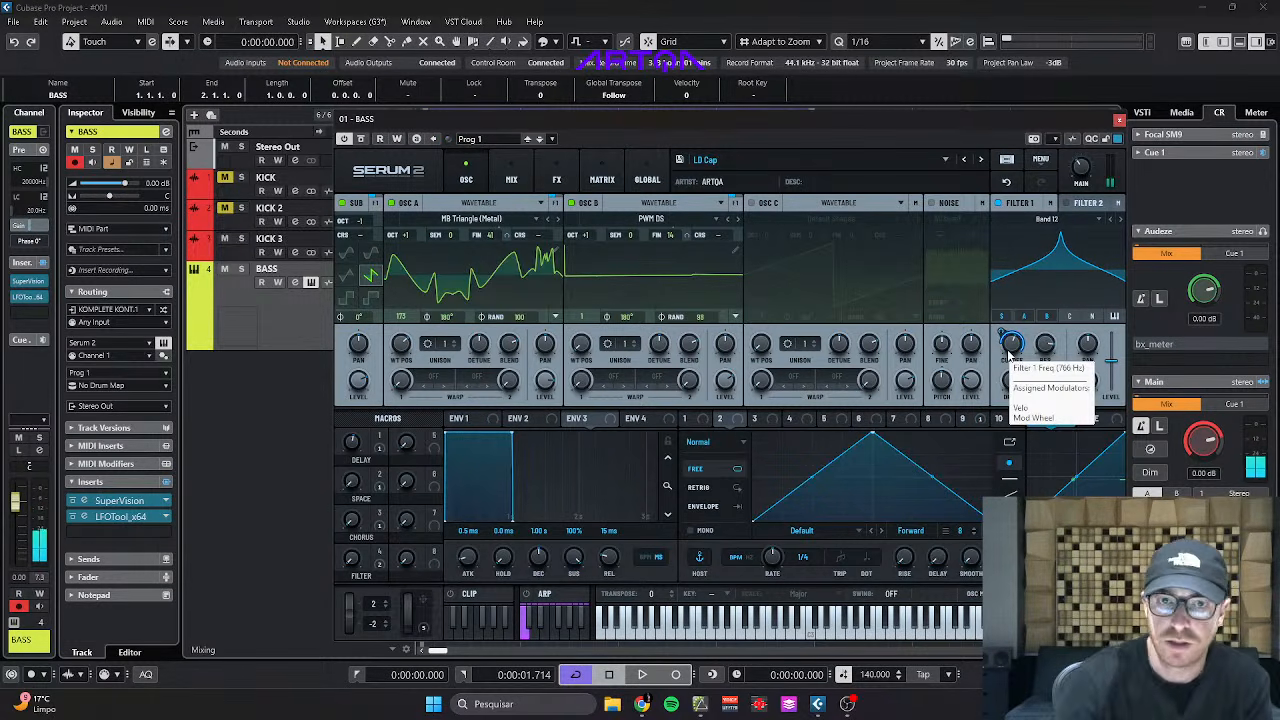
pyautogui.click(1001, 293)
# Load the CH Extensions chord preset from #2 ARTQA Synths and adjust its Cutoff macro while auditioning it.
pyautogui.click(788, 164)
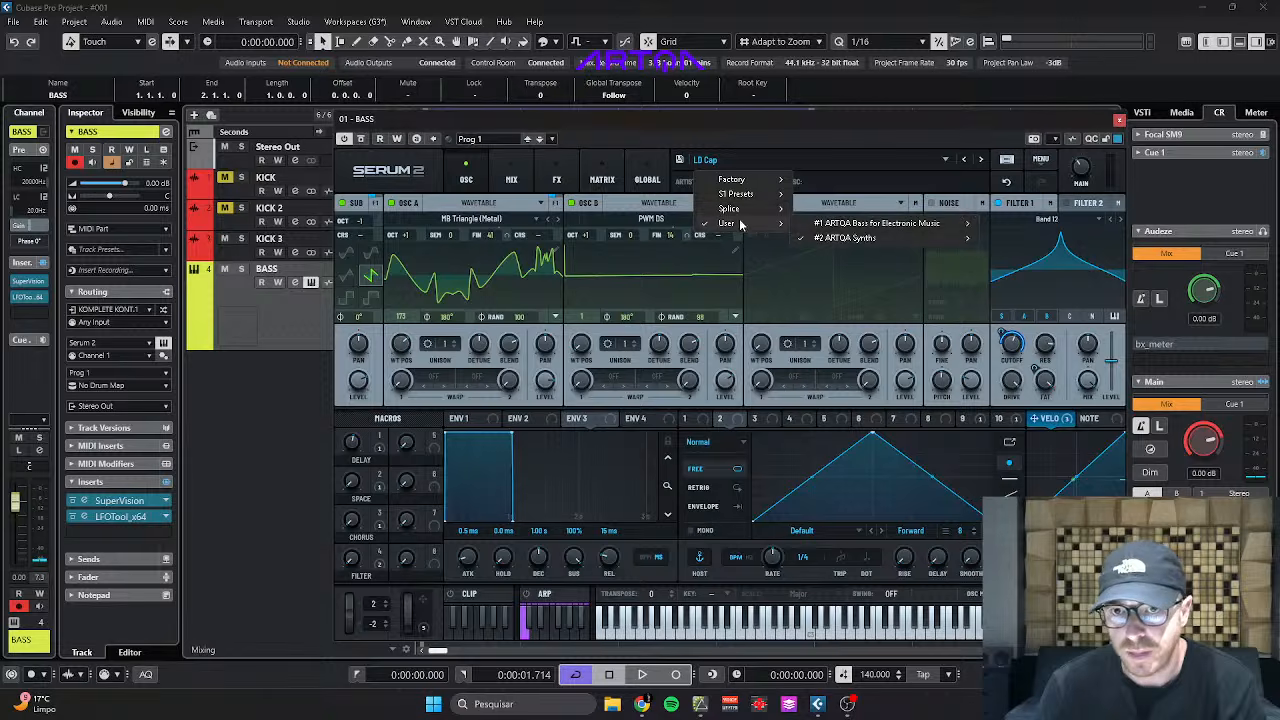
pyautogui.moveTo(858, 238)
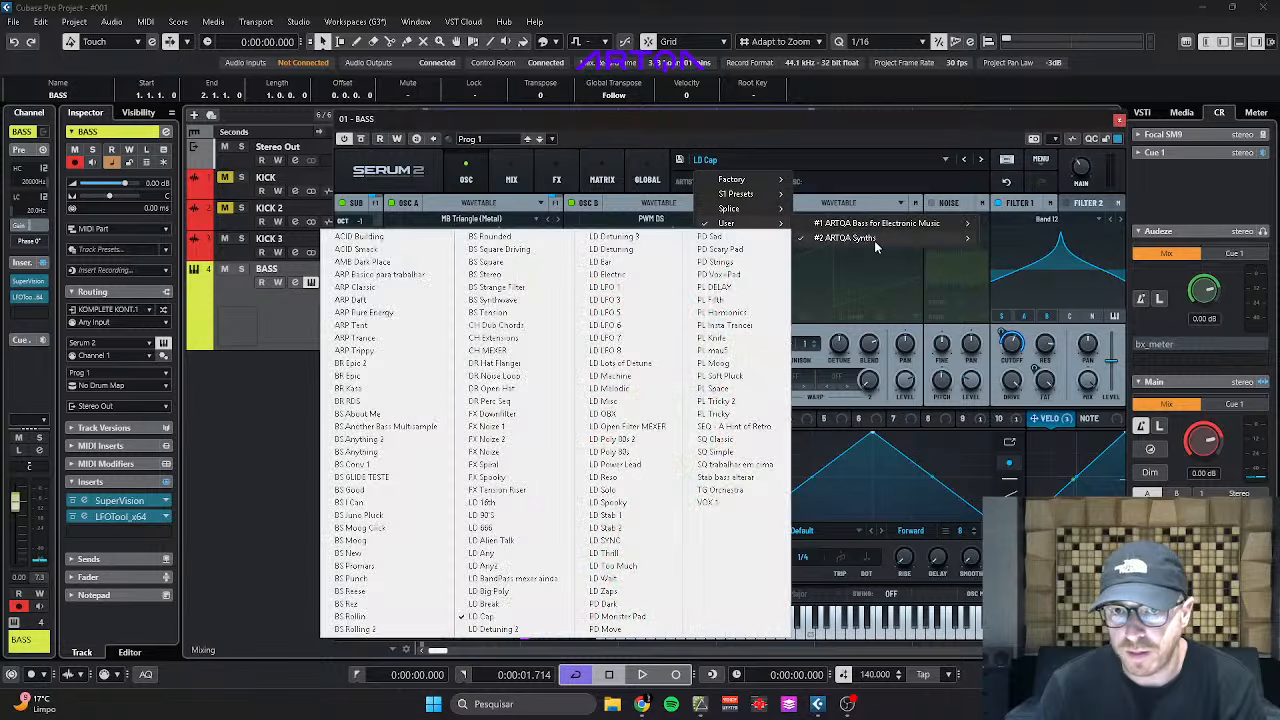
pyautogui.click(510, 339)
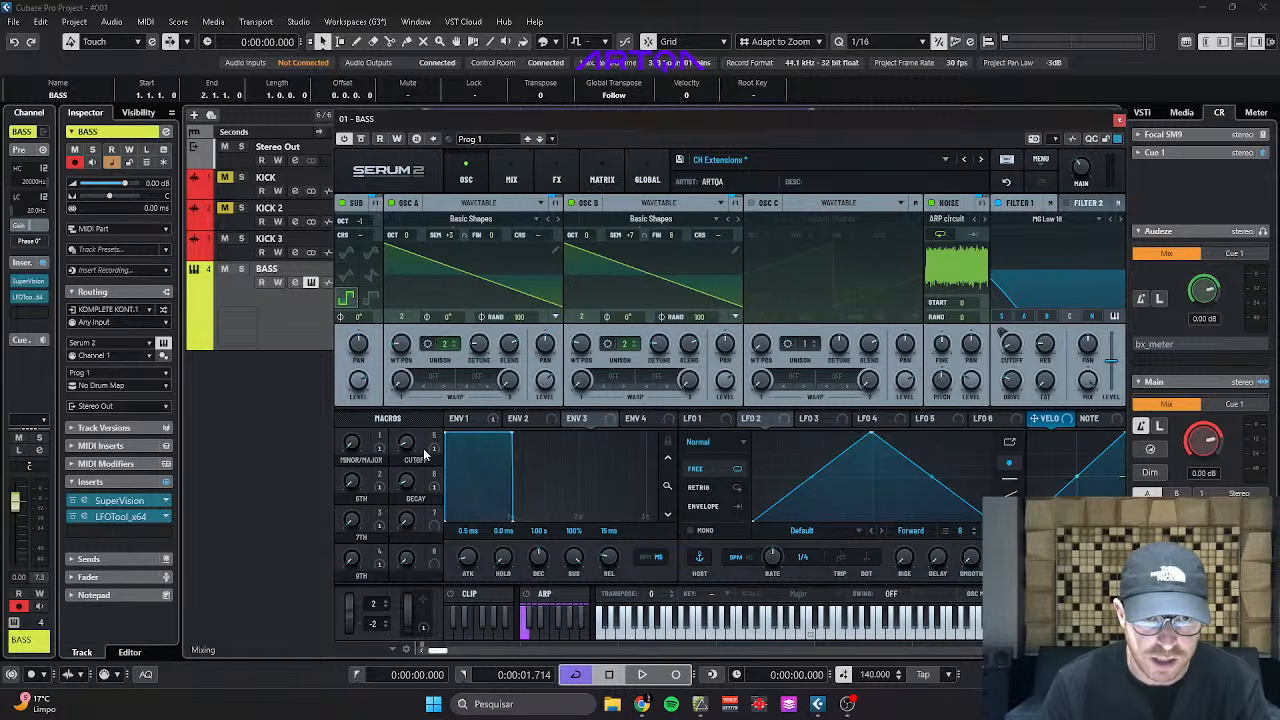
pyautogui.moveTo(415, 457); pyautogui.dragTo(410, 440)
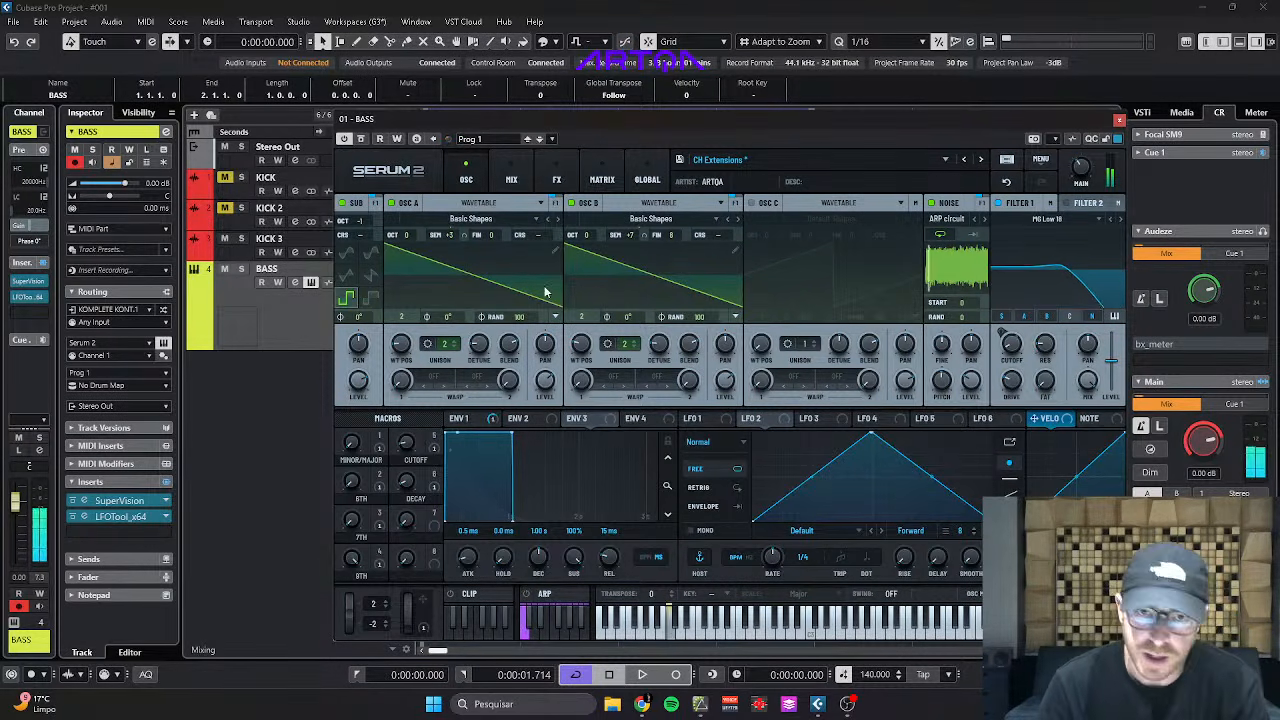
# Load the ARP Trippy preset from #2 ARTQA Synths and raise oscillator A's LPF warp amount while auditioning it.
pyautogui.click(770, 164)
pyautogui.moveTo(741, 224)
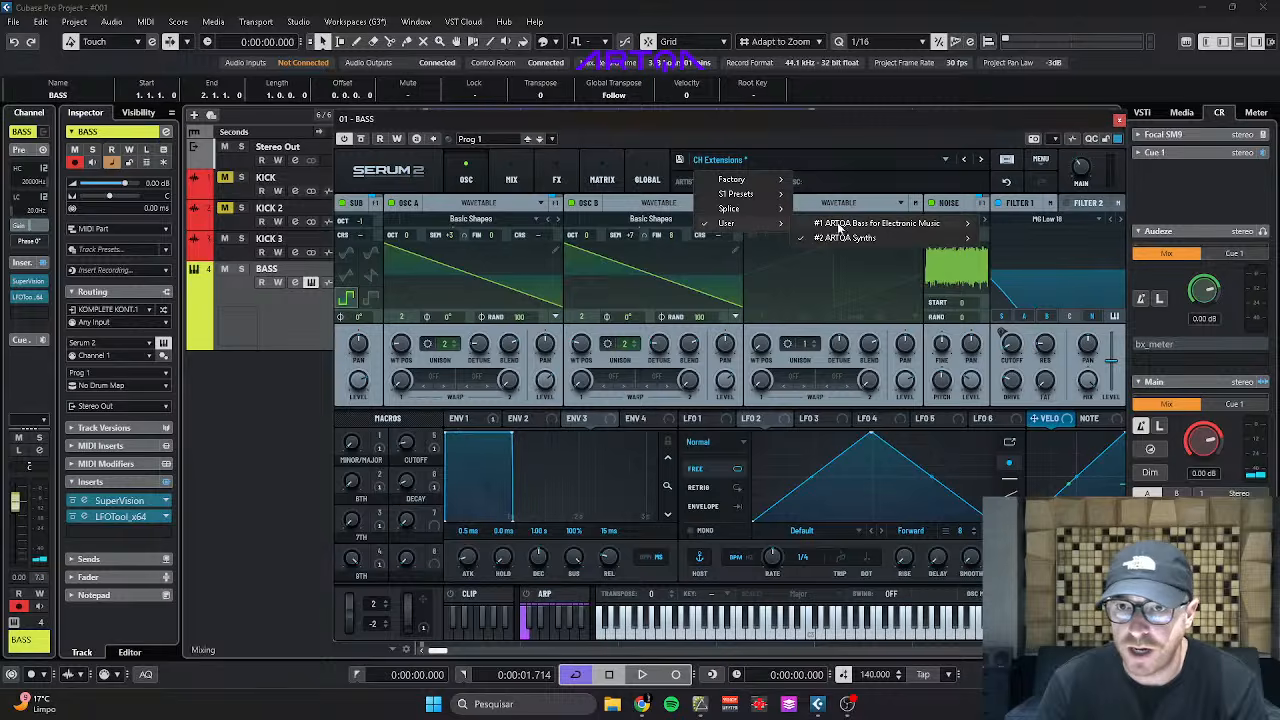
pyautogui.moveTo(845, 238)
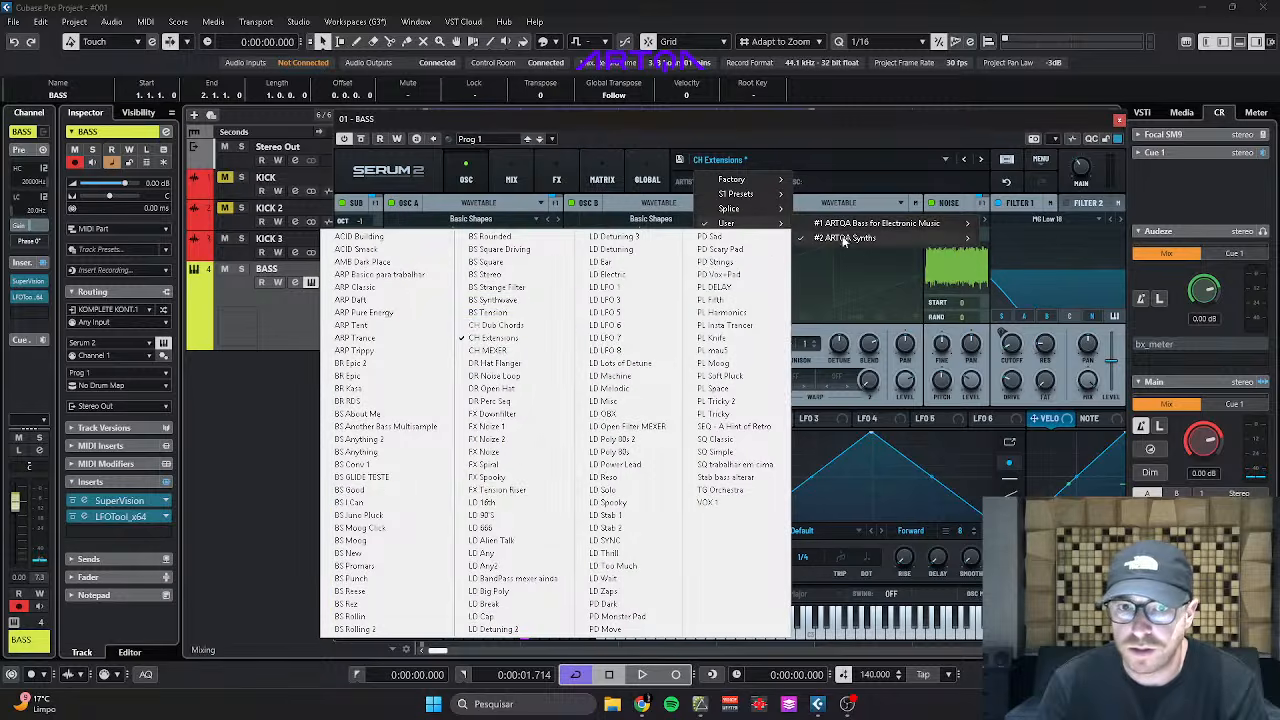
pyautogui.click(400, 351)
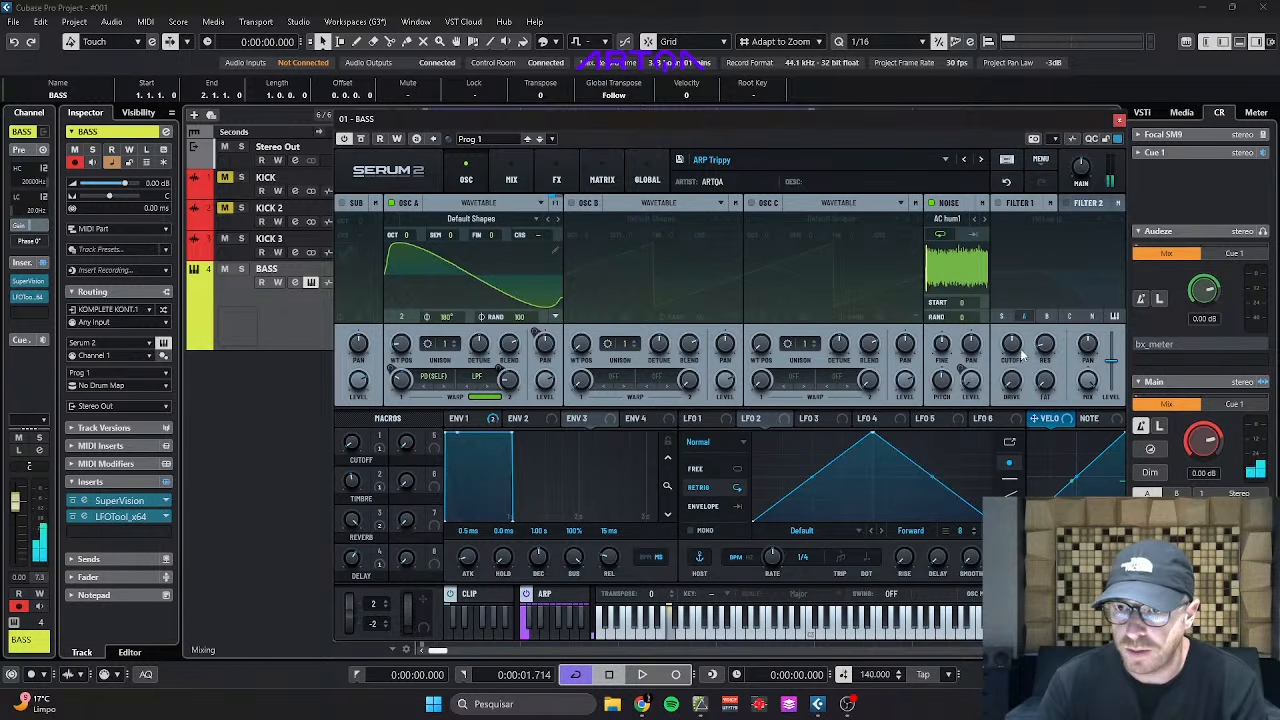
pyautogui.moveTo(512, 390); pyautogui.dragTo(516, 360)
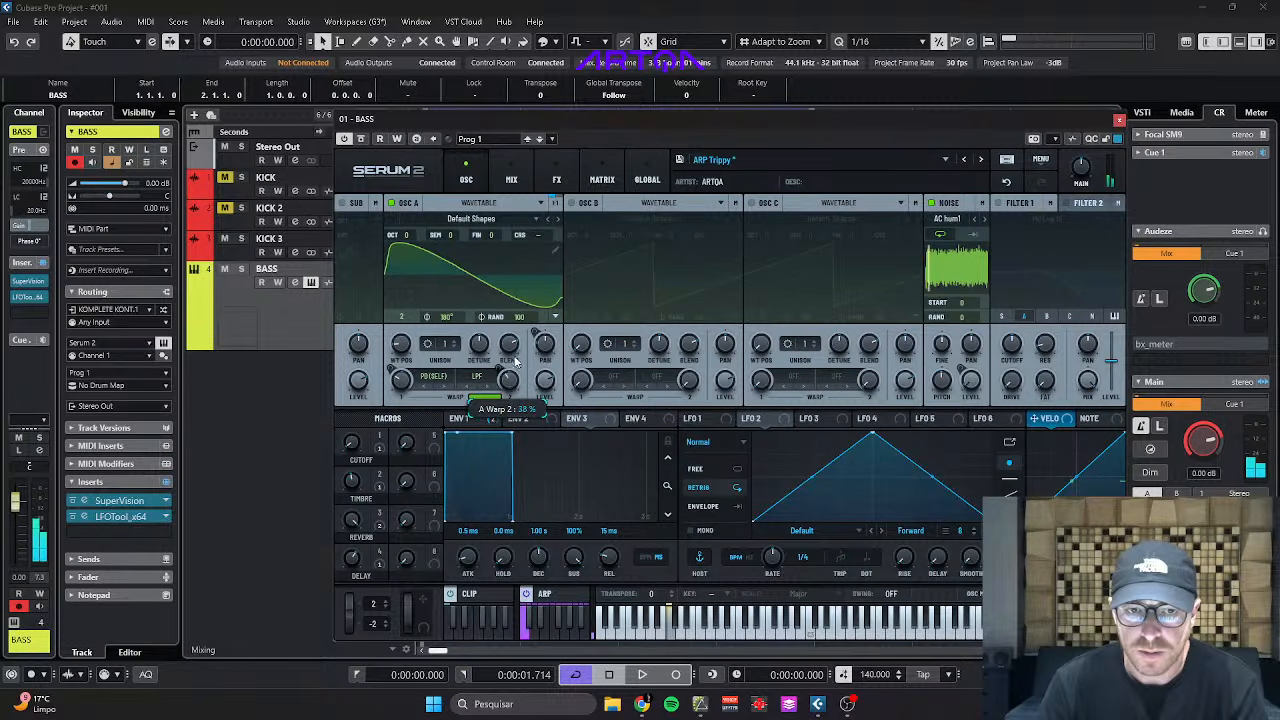
# Advance through the BR Epic 2, BR Epic and BR RDS brass presets, and lower filter 1's resonance on BR RDS.
pyautogui.click(713, 174)
pyautogui.click(980, 160)
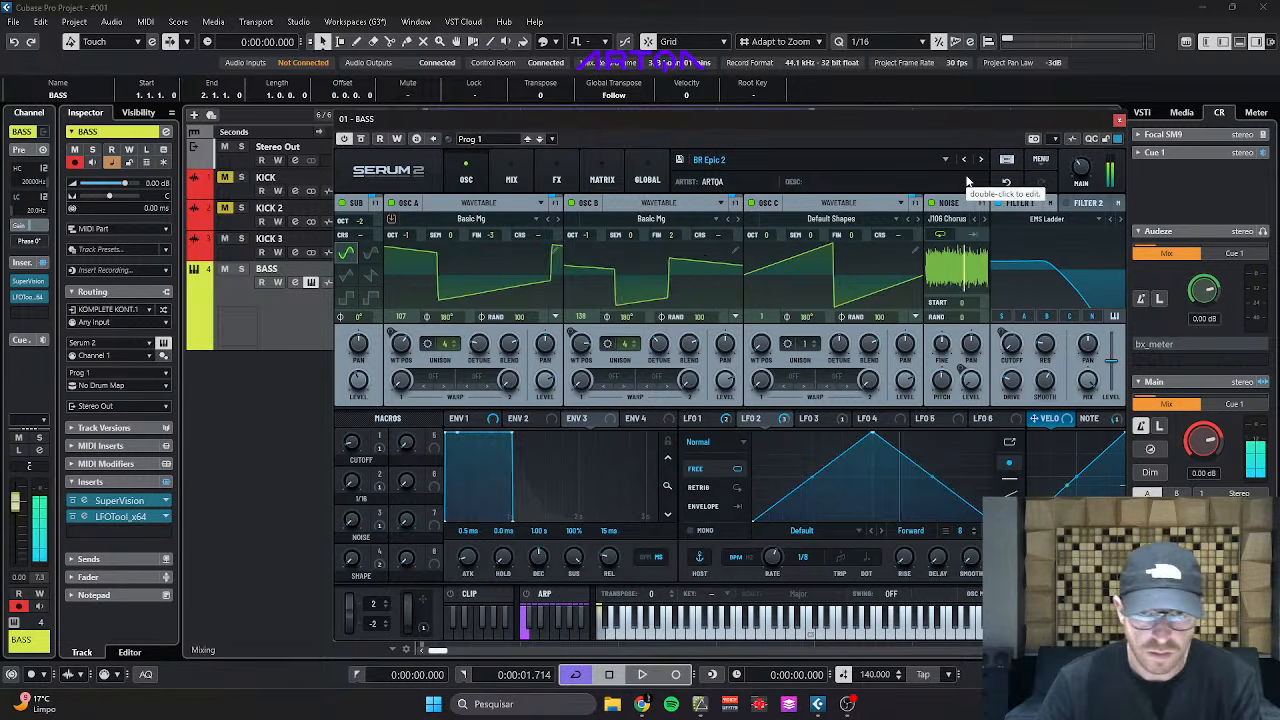
pyautogui.click(981, 161)
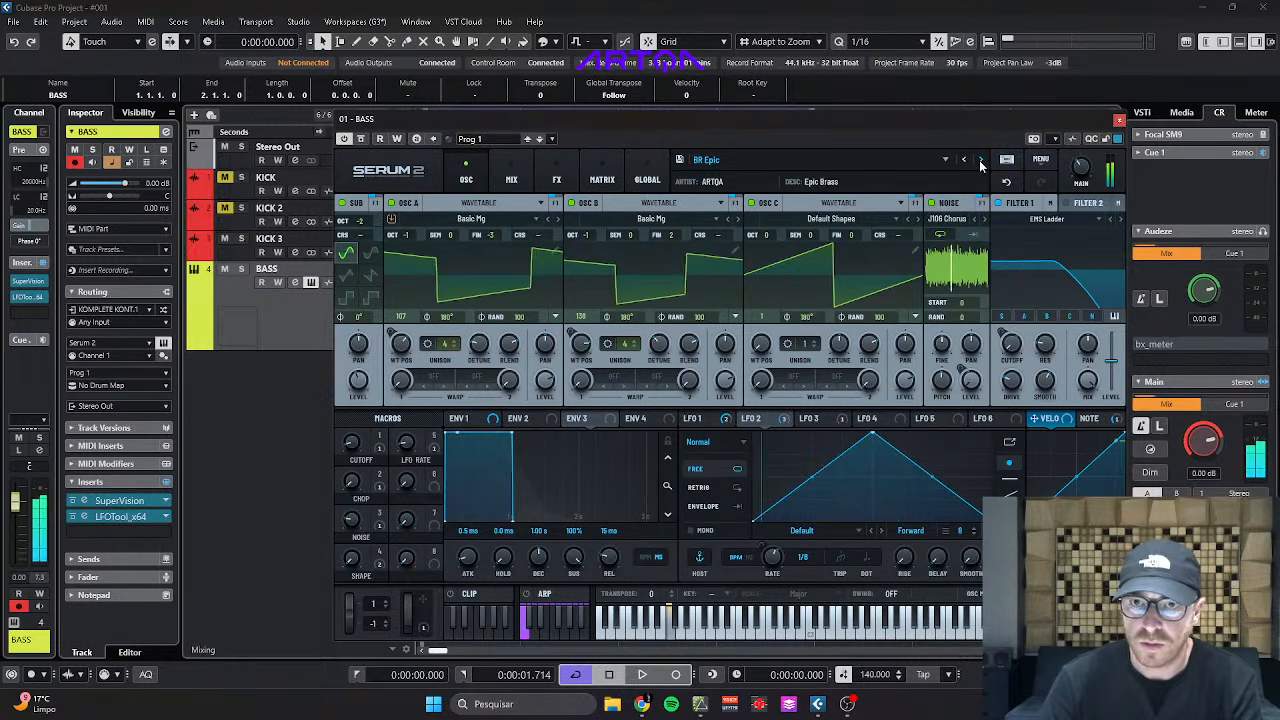
pyautogui.click(981, 161)
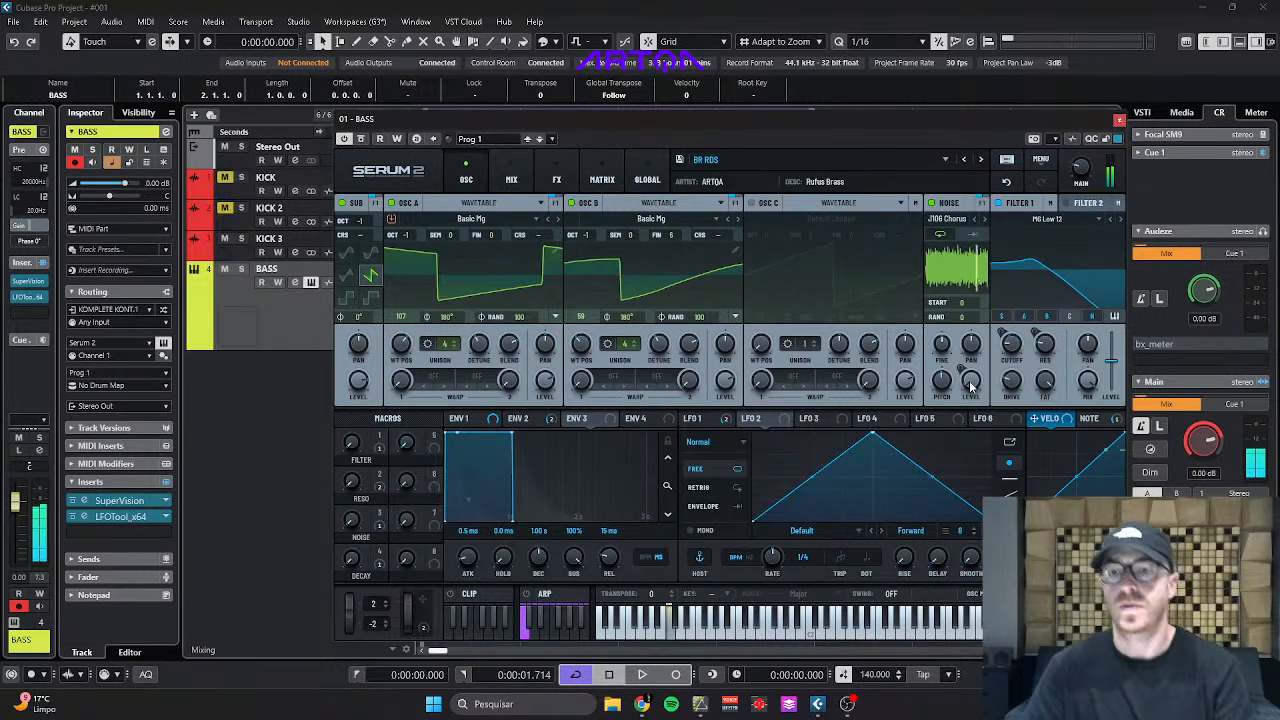
pyautogui.moveTo(1045, 345); pyautogui.dragTo(1037, 489)
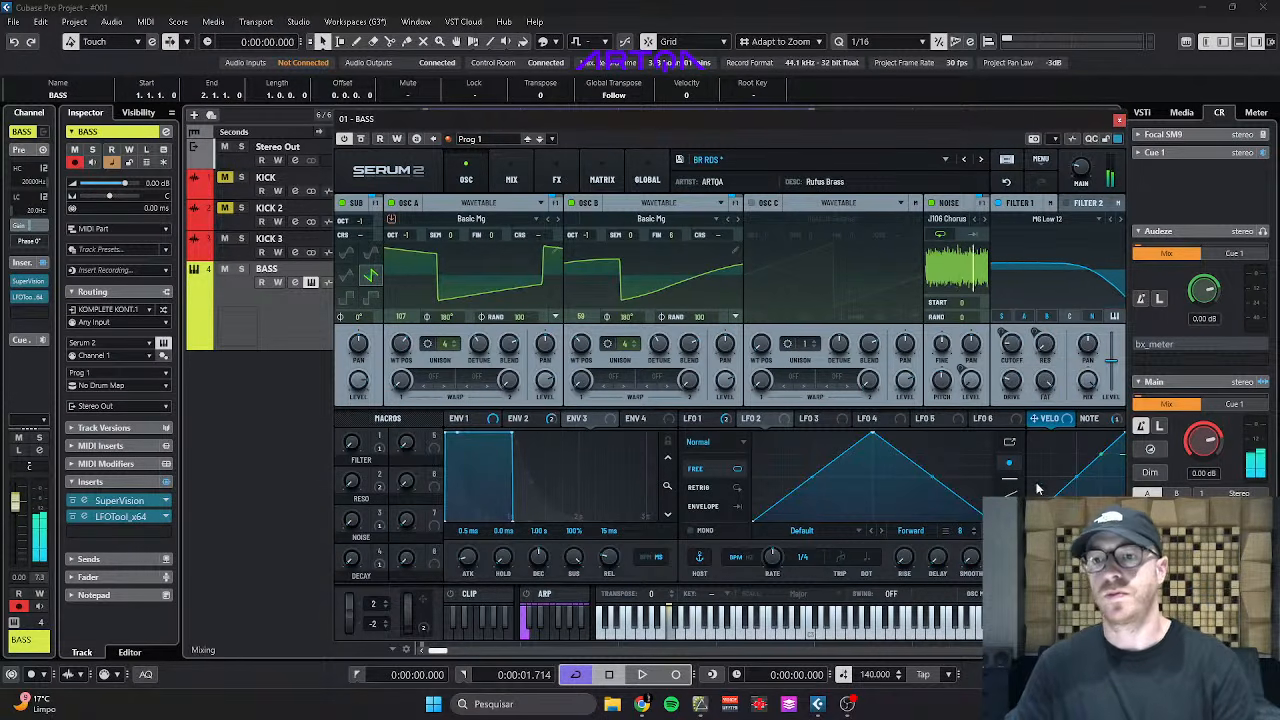
# Audition the ARP Tent preset from #2 ARTQA Synths, and load Azure from #1 ARTQA Bass for Electronic Music.
pyautogui.click(712, 161)
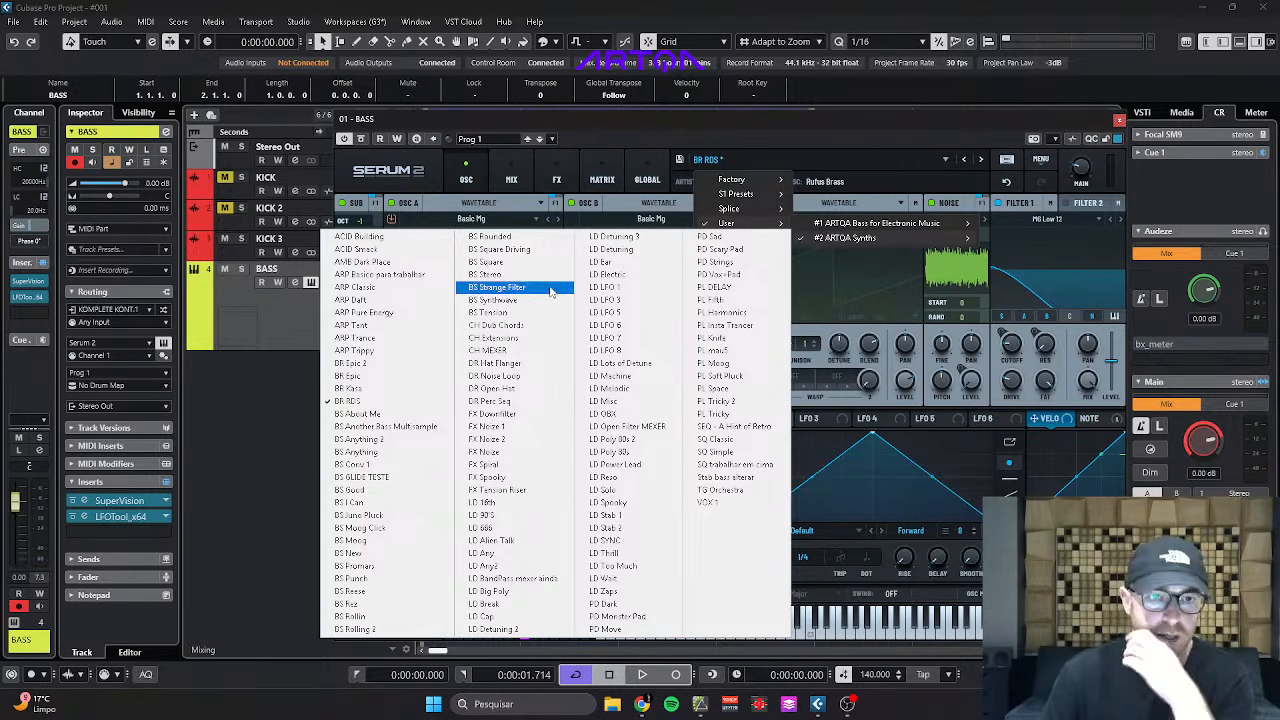
pyautogui.click(425, 329)
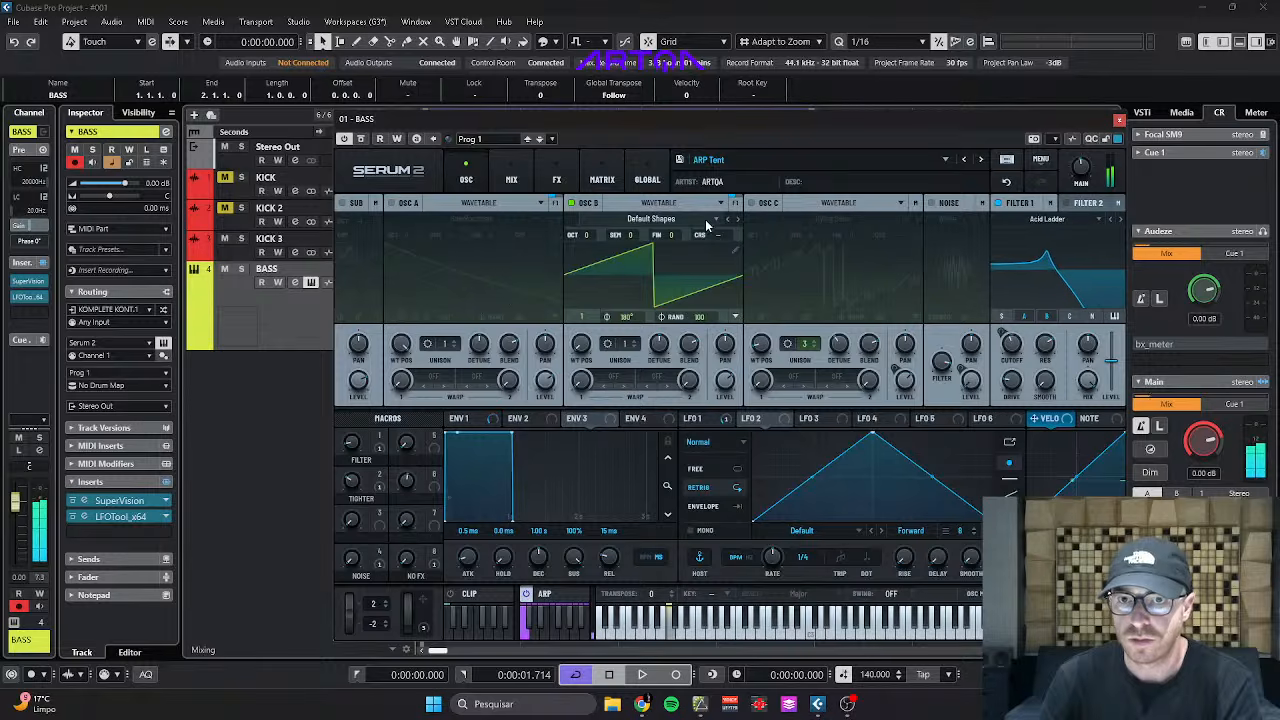
pyautogui.click(945, 160)
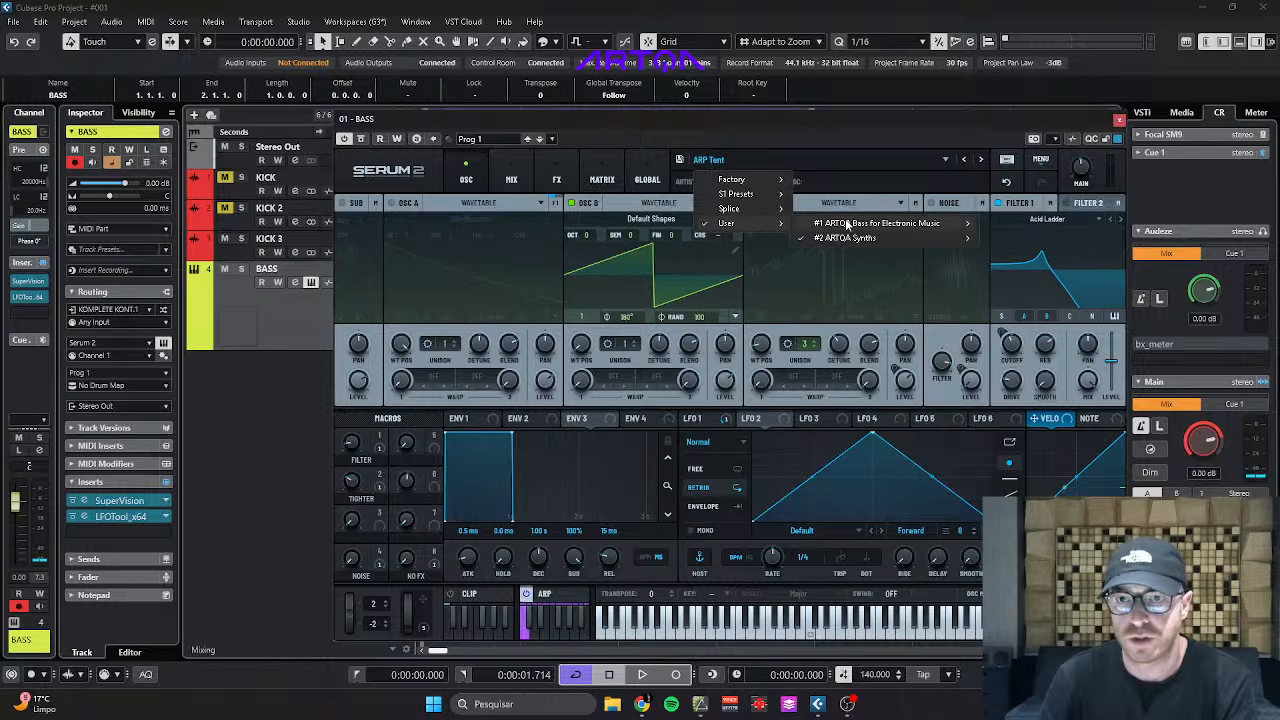
pyautogui.click(538, 272)
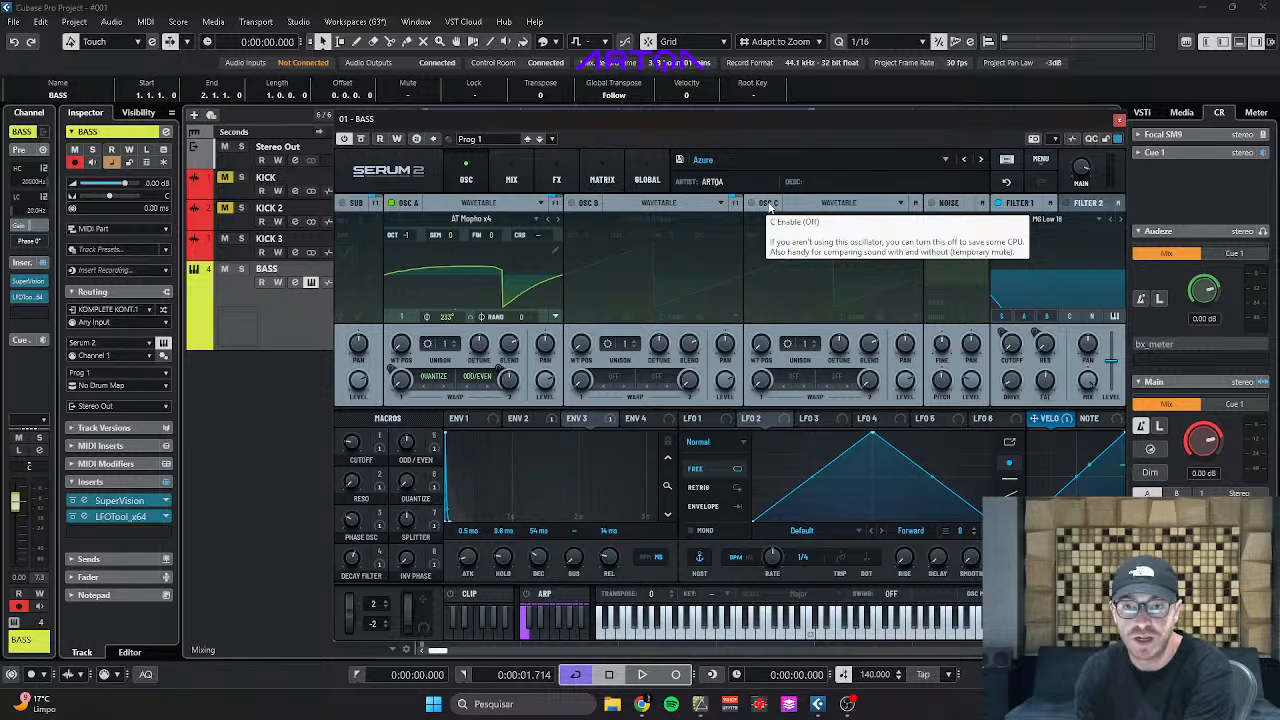
pyautogui.click(284, 374)
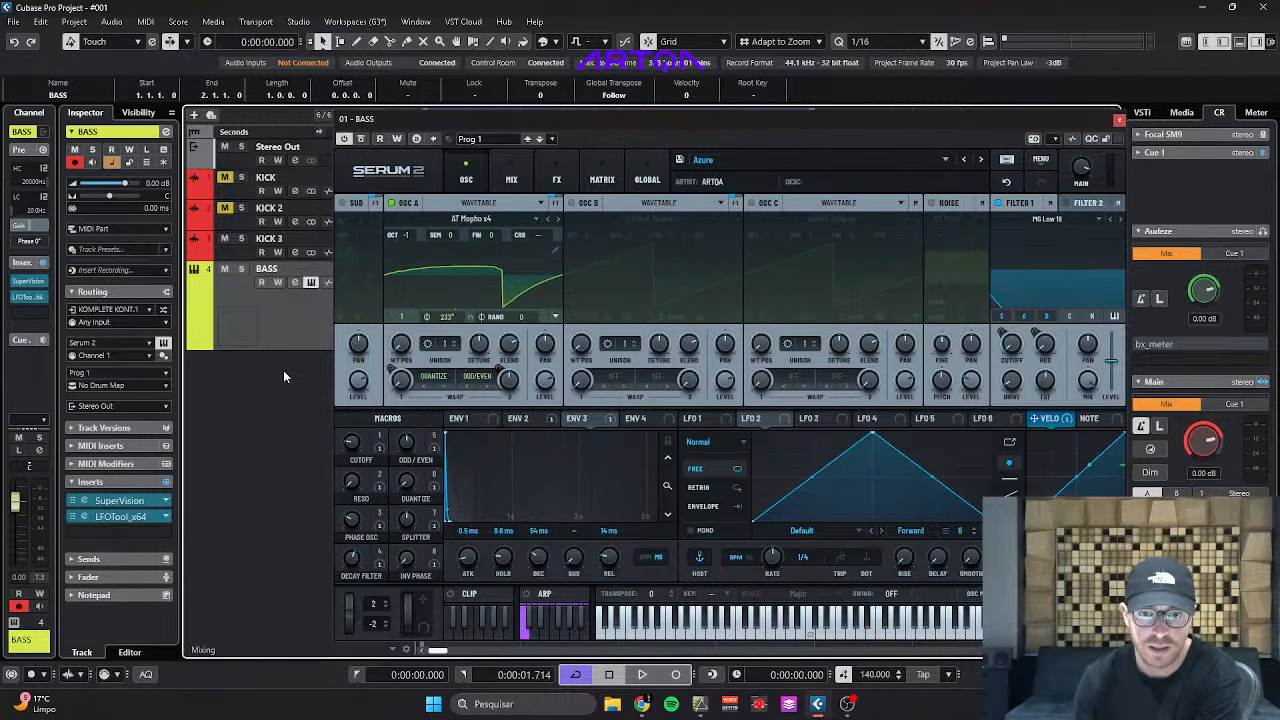